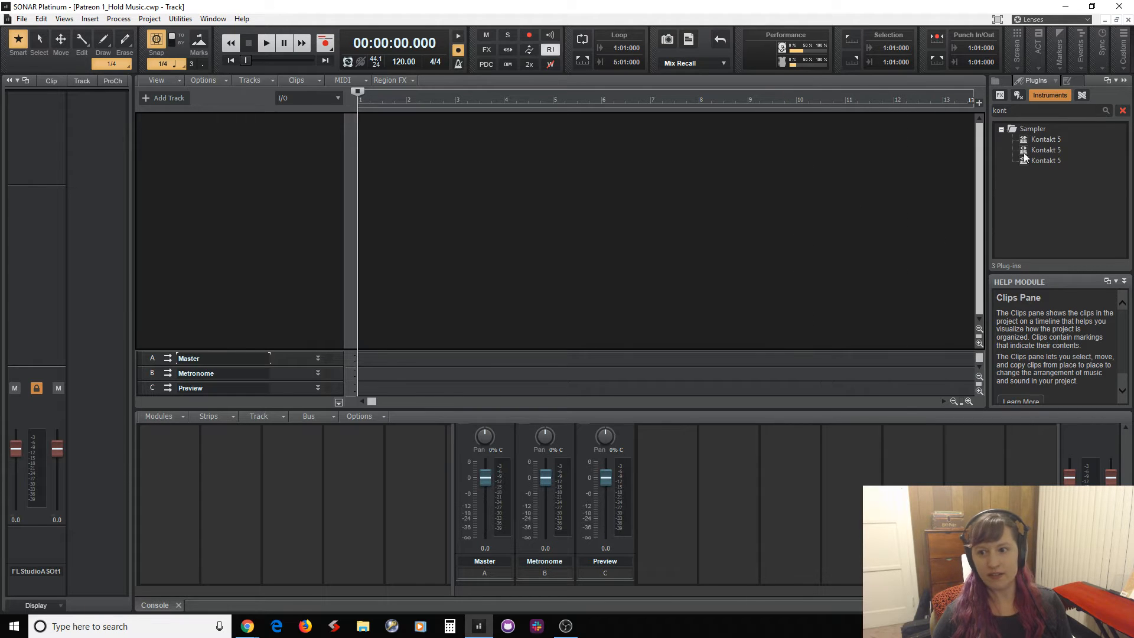
Insert the first listed Kontakt 5 as a simple instrument track and open its plug-in window over the track area
{"action": "double_click", "coordinate": [1057, 140]}
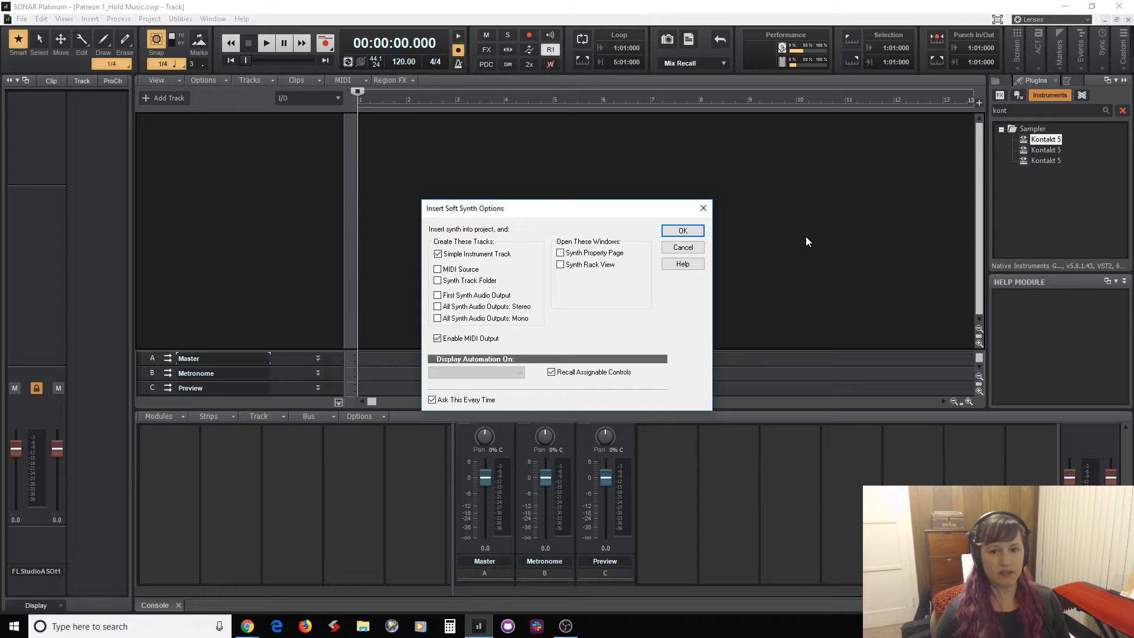
{"action": "left_click", "coordinate": [684, 231]}
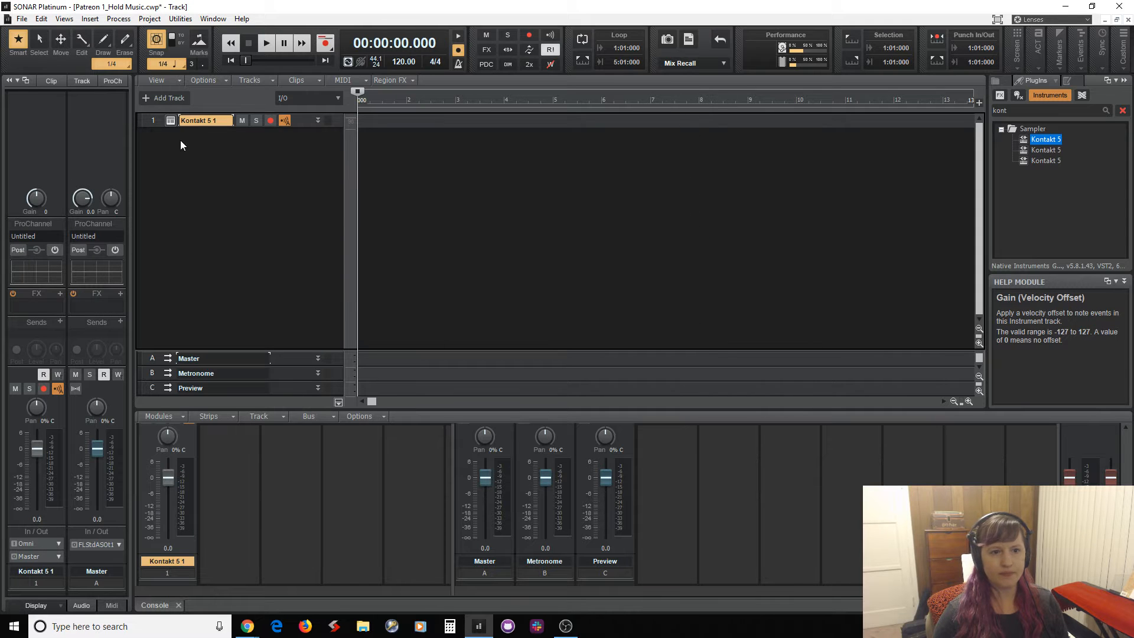
{"action": "left_click", "coordinate": [170, 121]}
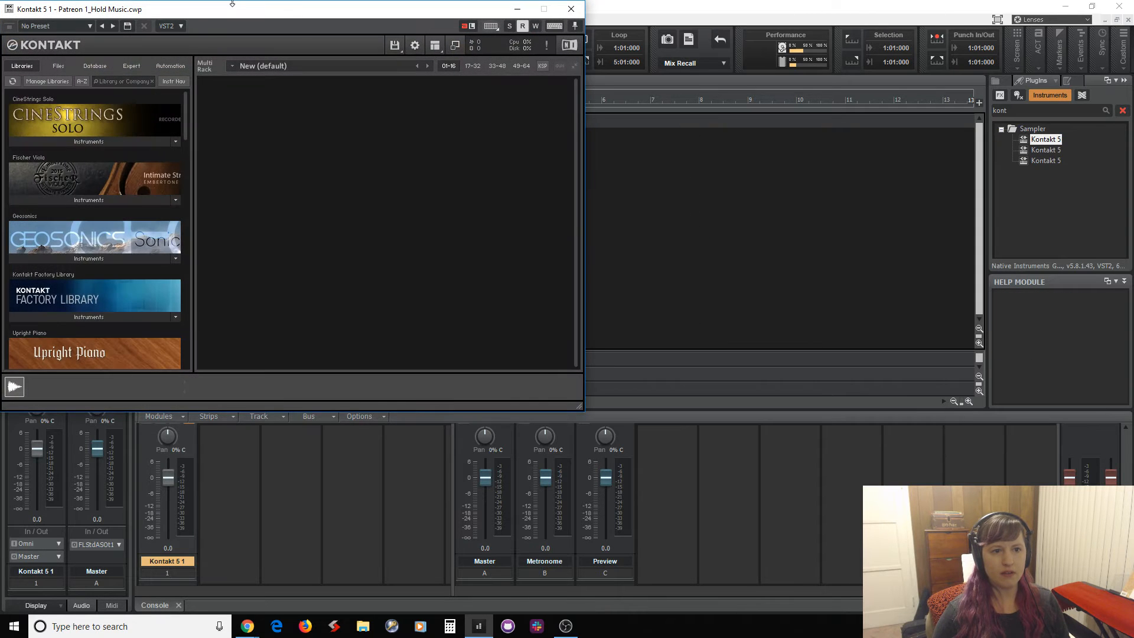
{"action": "left_click_drag", "start_coordinate": [234, 5], "coordinate": [543, 78]}
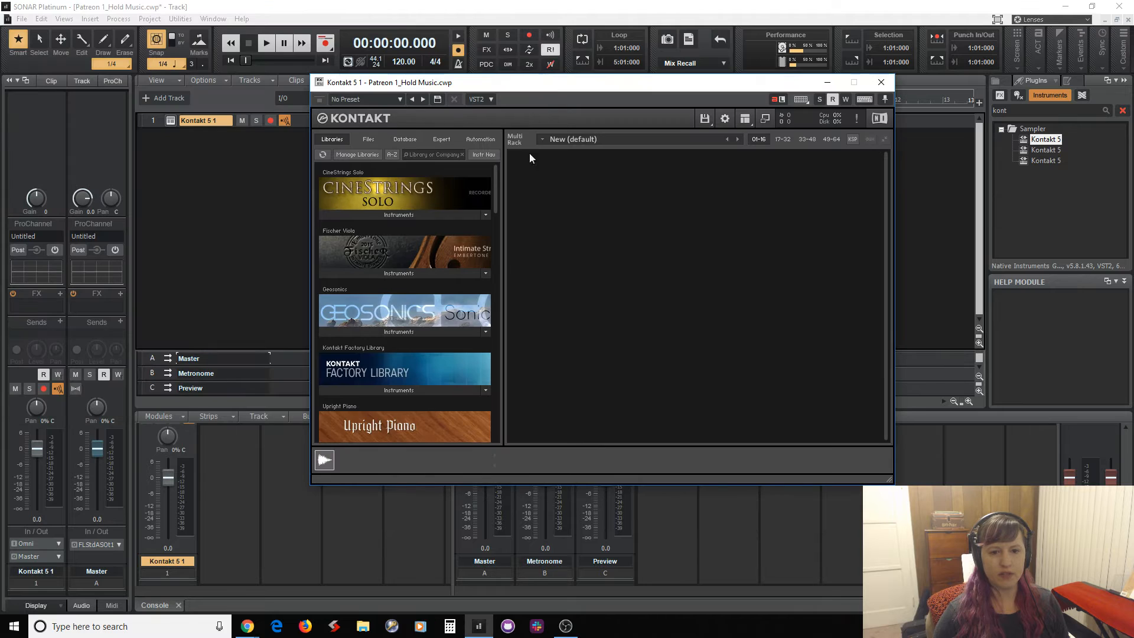
Load the Upright Piano with Overtones instrument from the Upright Piano library into the Kontakt rack
{"action": "left_click_drag", "start_coordinate": [496, 197], "coordinate": [498, 228]}
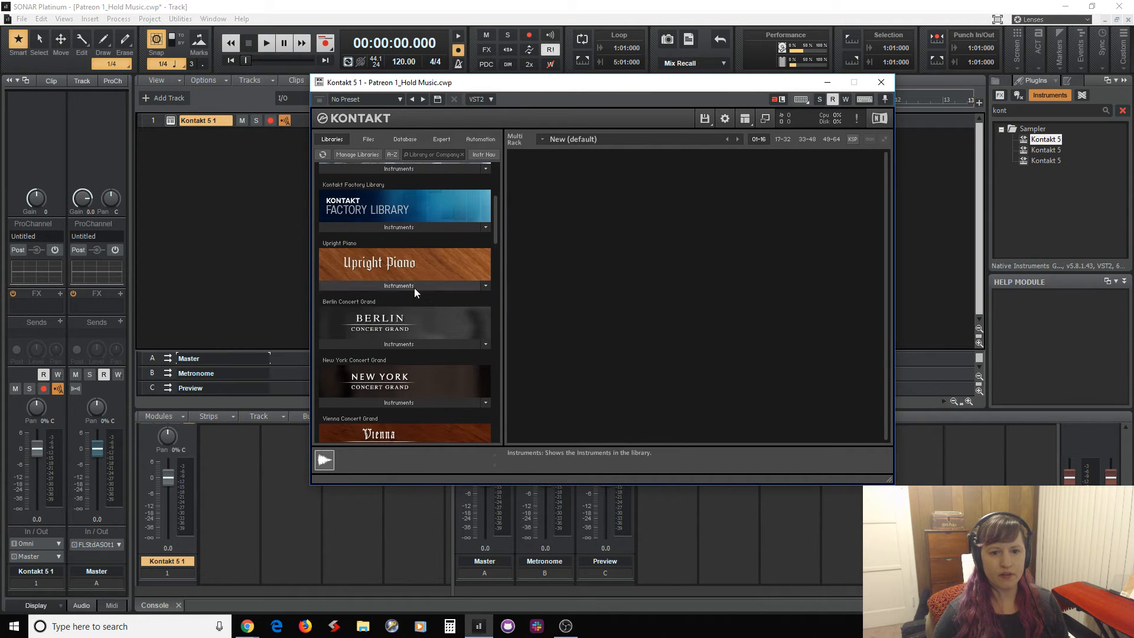
{"action": "left_click", "coordinate": [413, 286]}
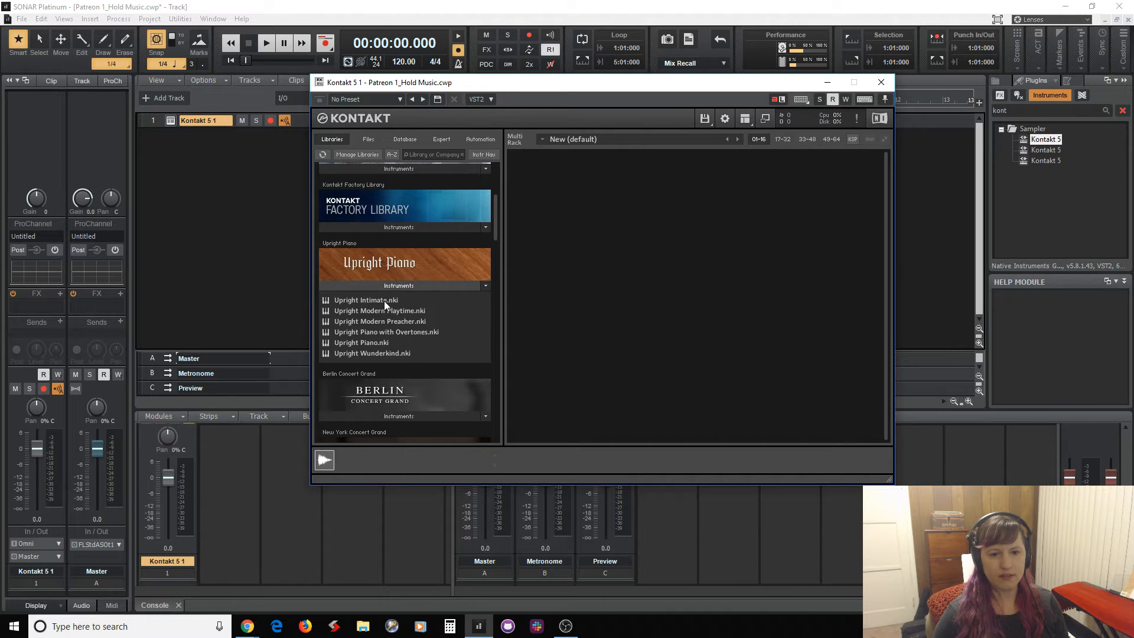
{"action": "left_click", "coordinate": [393, 331]}
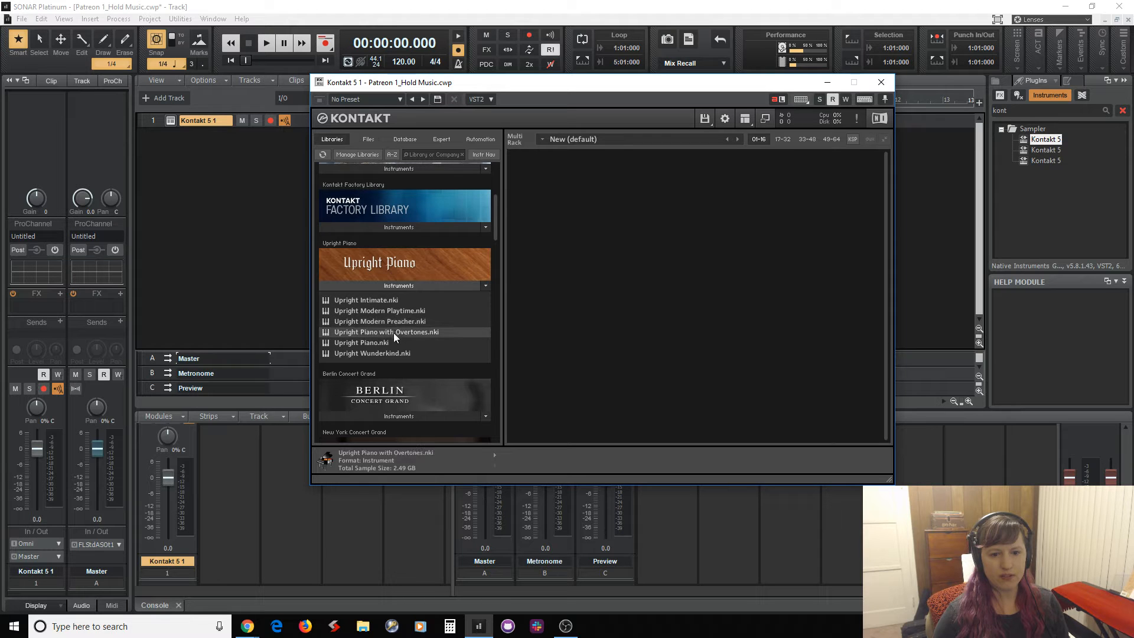
{"action": "left_click", "coordinate": [378, 342]}
{"action": "left_click", "coordinate": [377, 353]}
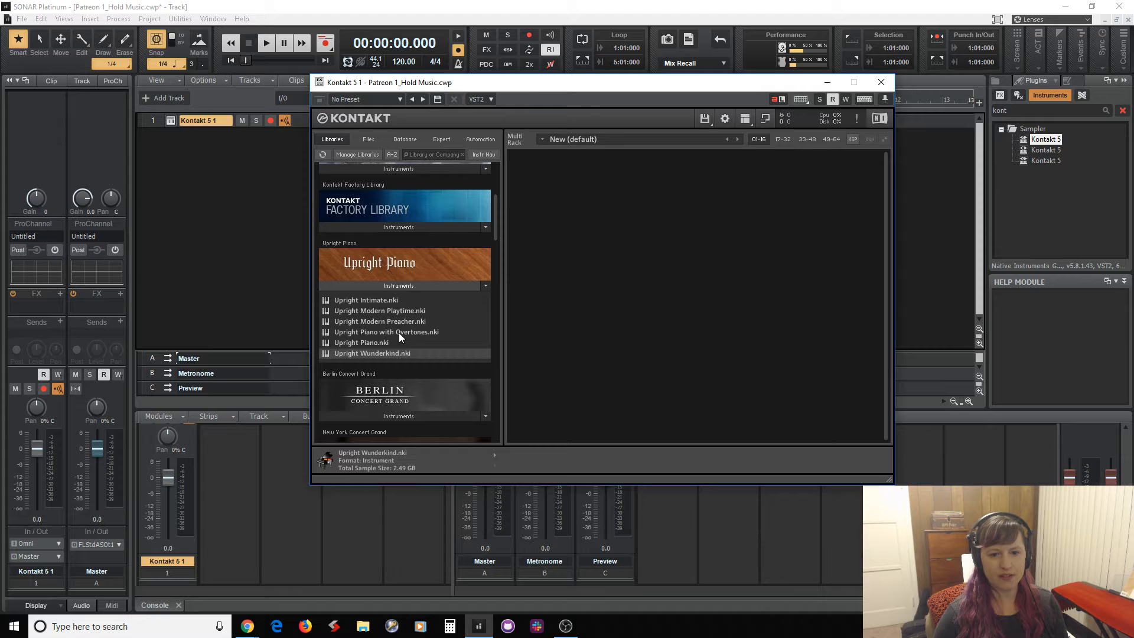
{"action": "left_click", "coordinate": [399, 331]}
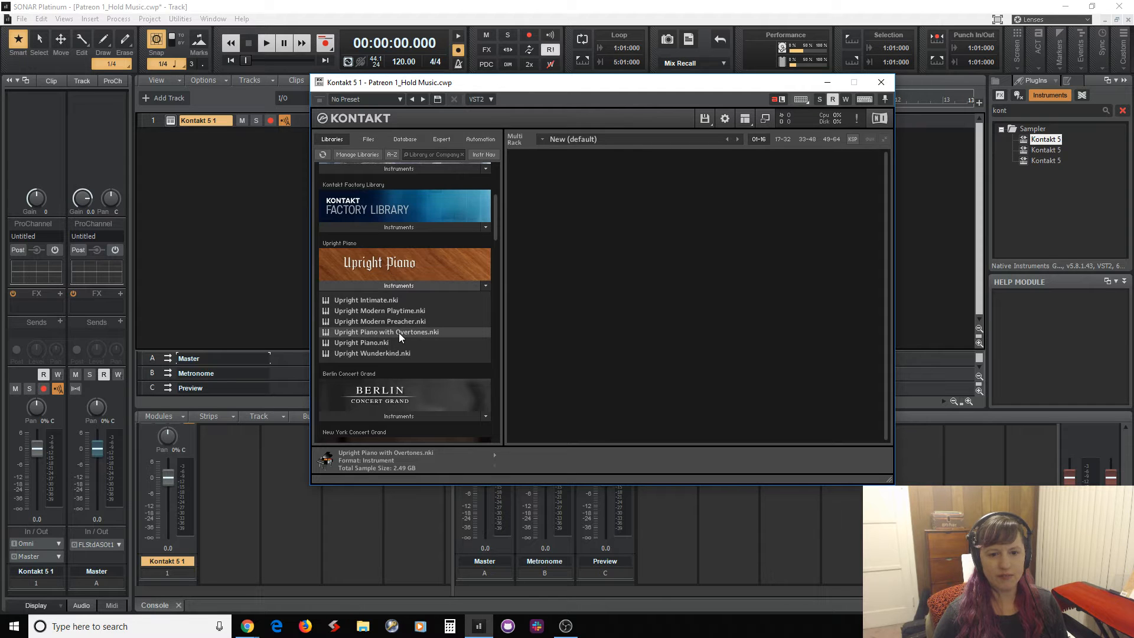
{"action": "double_click", "coordinate": [398, 332]}
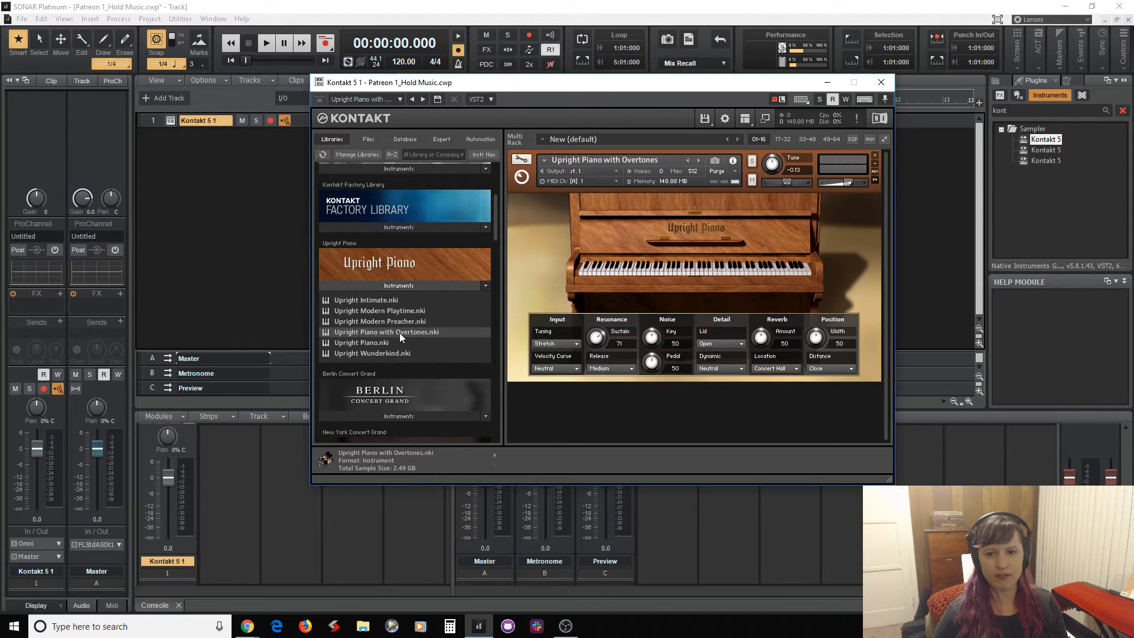
Load five more copies of Upright Piano with Overtones and minimize the instruments in the rack
{"action": "double_click", "coordinate": [400, 332]}
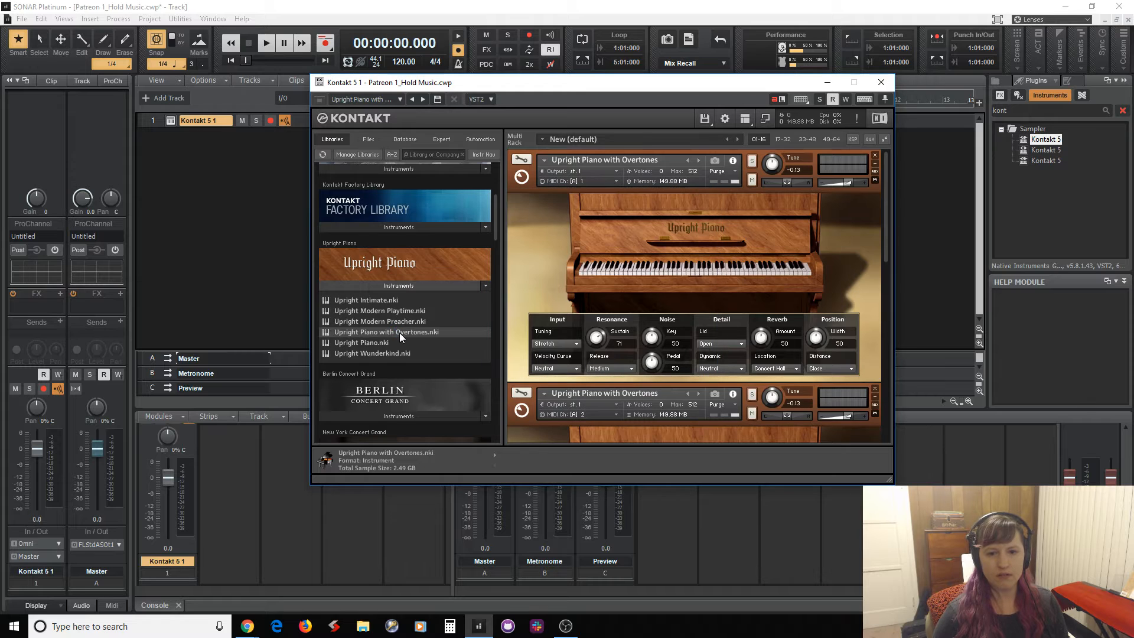
{"action": "left_click", "coordinate": [875, 164]}
{"action": "left_click", "coordinate": [875, 187]}
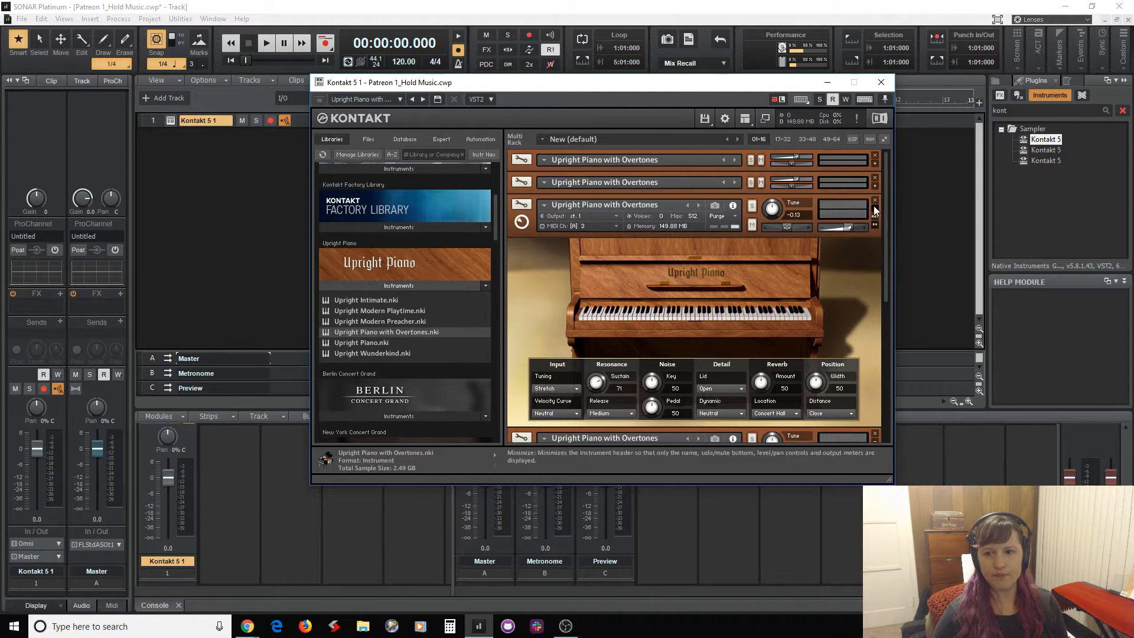
{"action": "left_click", "coordinate": [875, 209]}
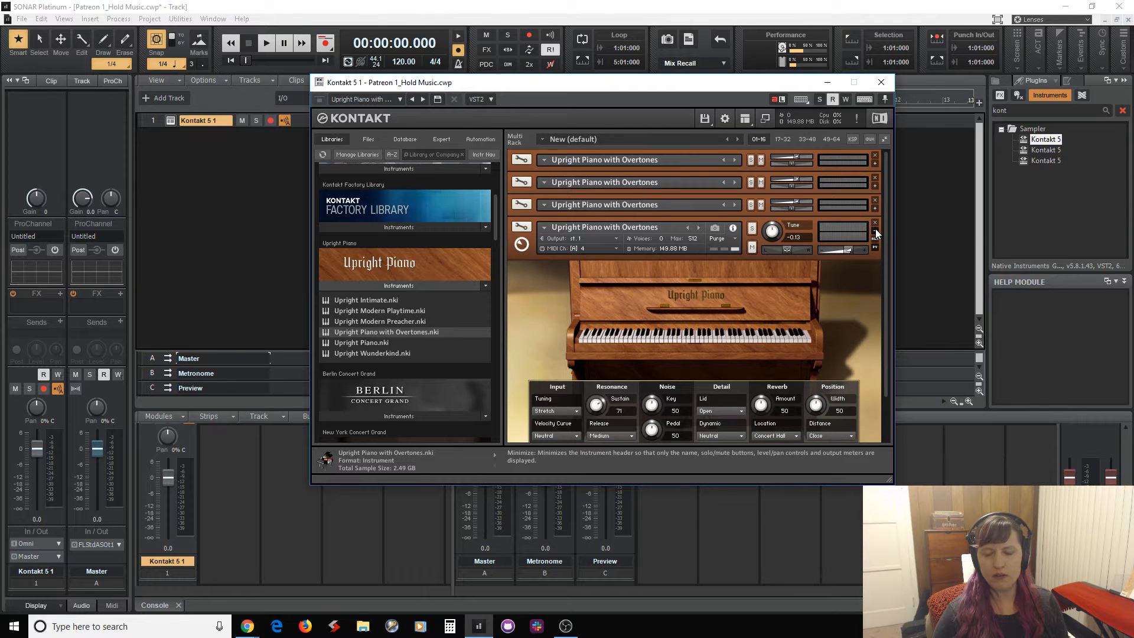
{"action": "left_click", "coordinate": [875, 231]}
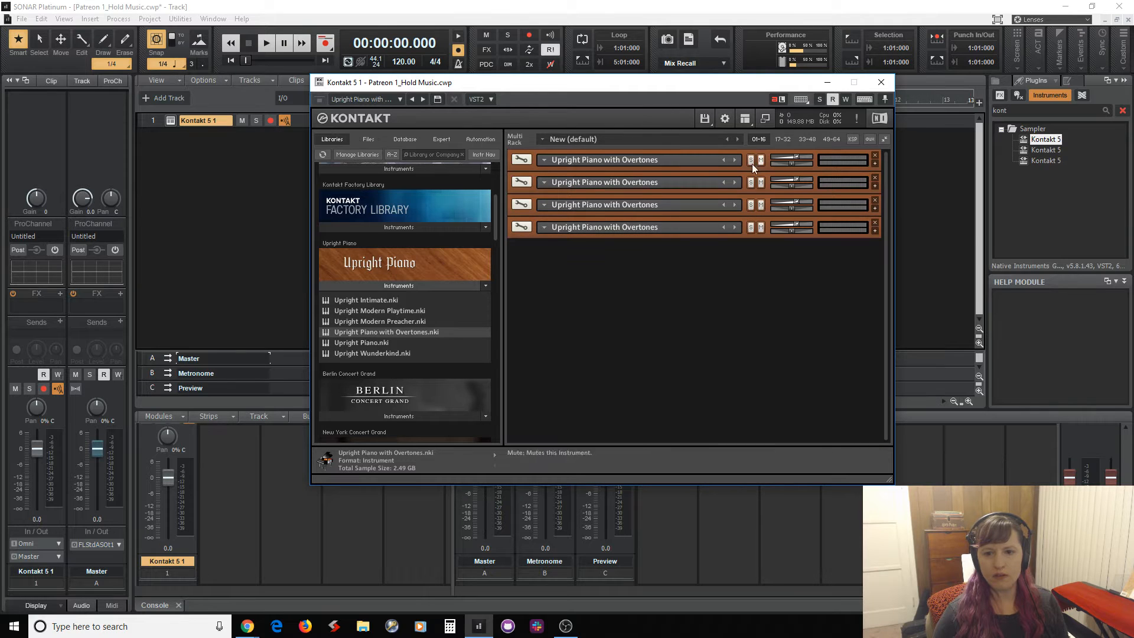
{"action": "double_click", "coordinate": [397, 332]}
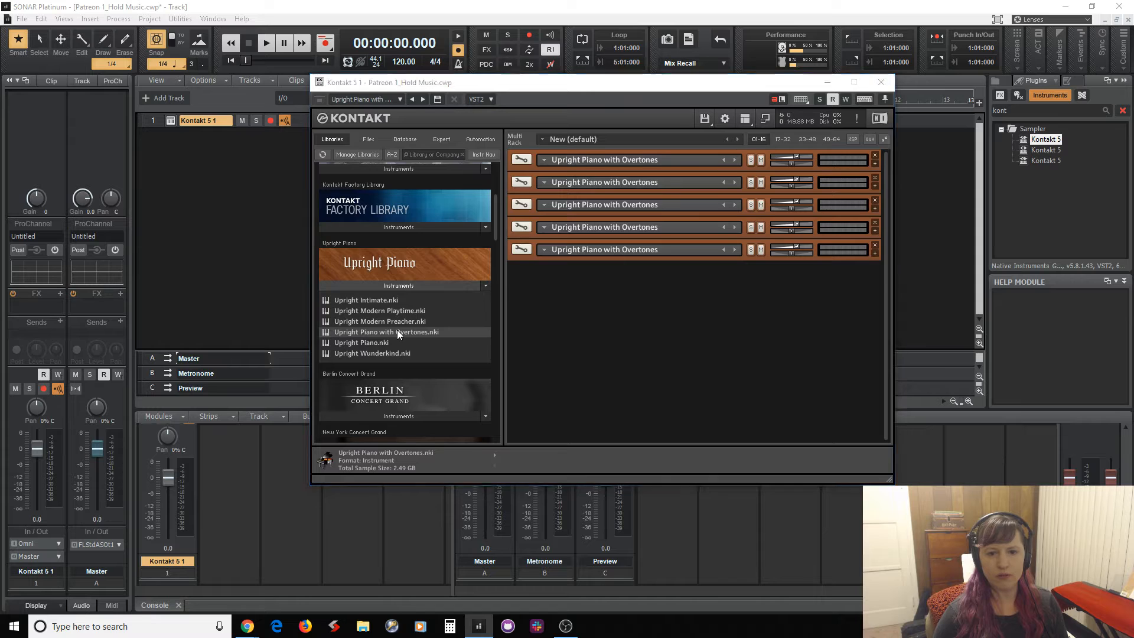
{"action": "double_click", "coordinate": [397, 331]}
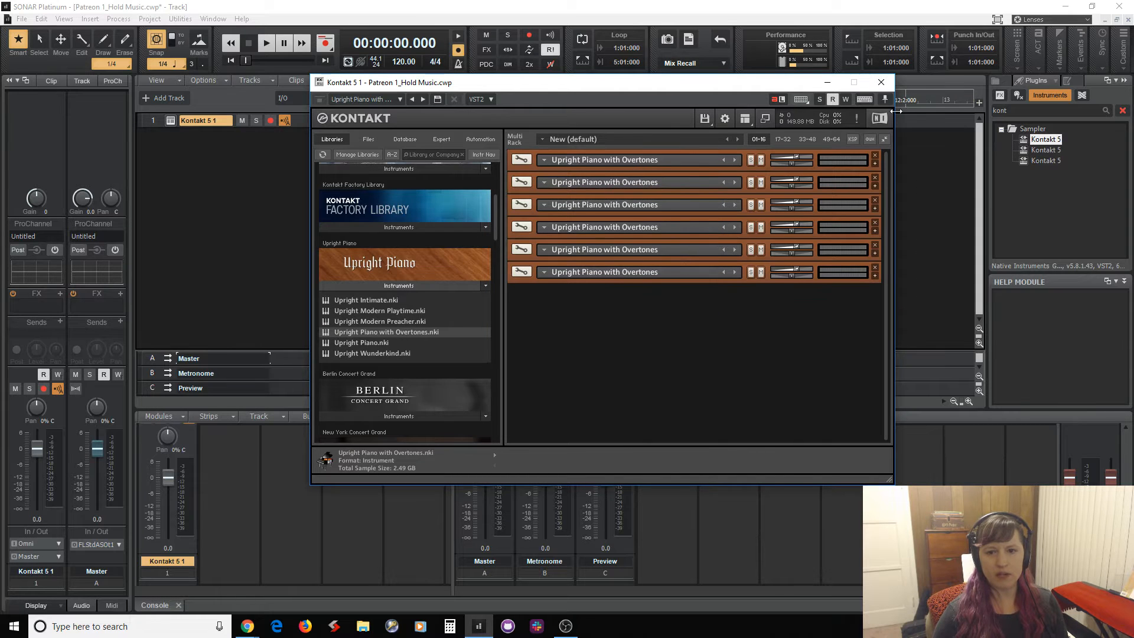
Expand the first two pianos in the rack, check their MIDI channel assignments, and close the Kontakt window
{"action": "left_click", "coordinate": [873, 164]}
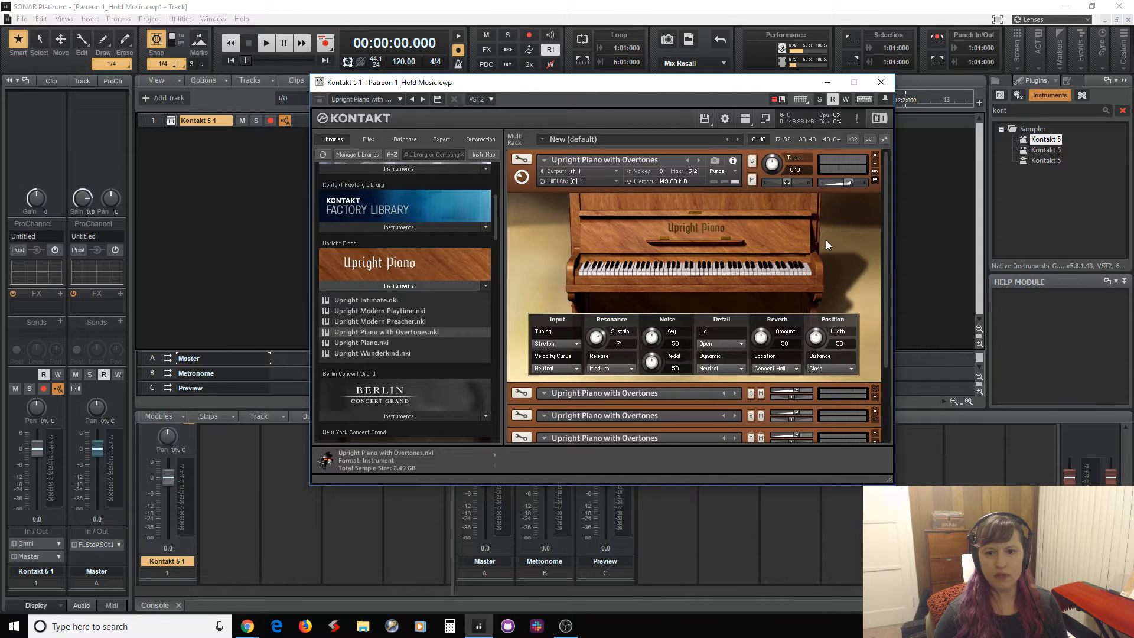
{"action": "left_click", "coordinate": [875, 397]}
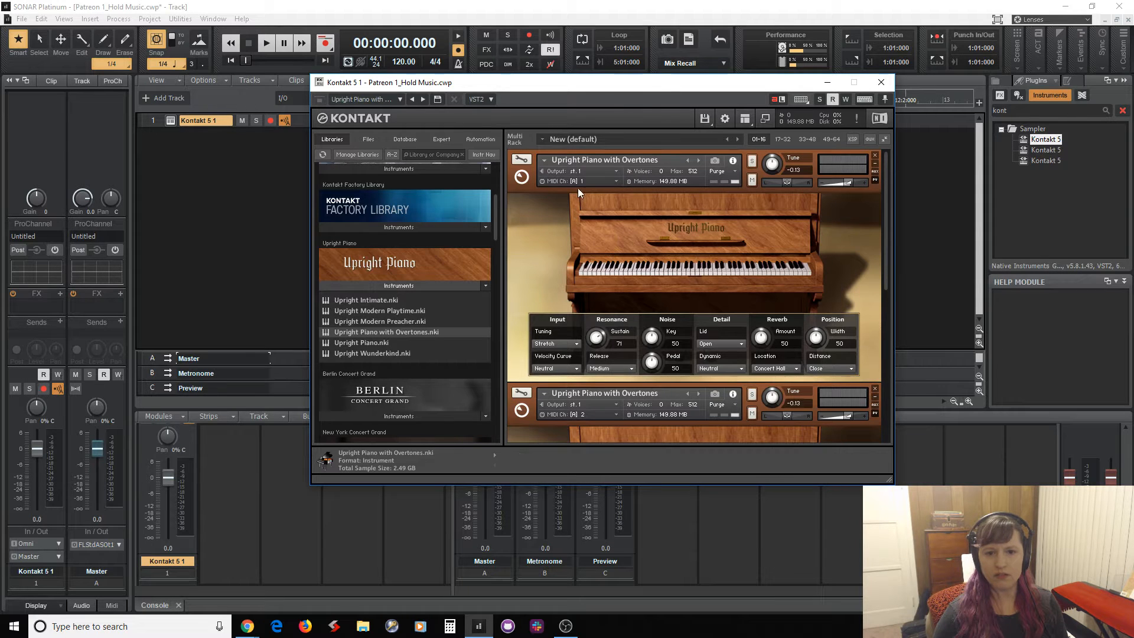
{"action": "scroll", "coordinate": [582, 195], "scroll_direction": "down", "scroll_amount": 1}
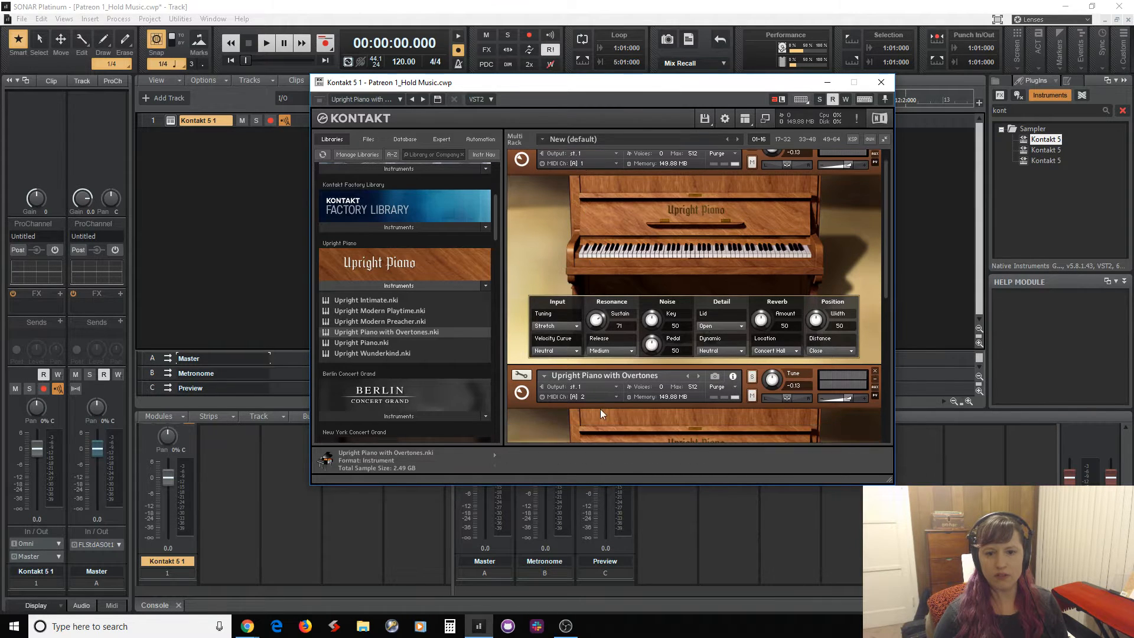
{"action": "scroll", "coordinate": [656, 278], "scroll_direction": "down", "scroll_amount": 1}
{"action": "scroll", "coordinate": [656, 278], "scroll_direction": "down", "scroll_amount": 3}
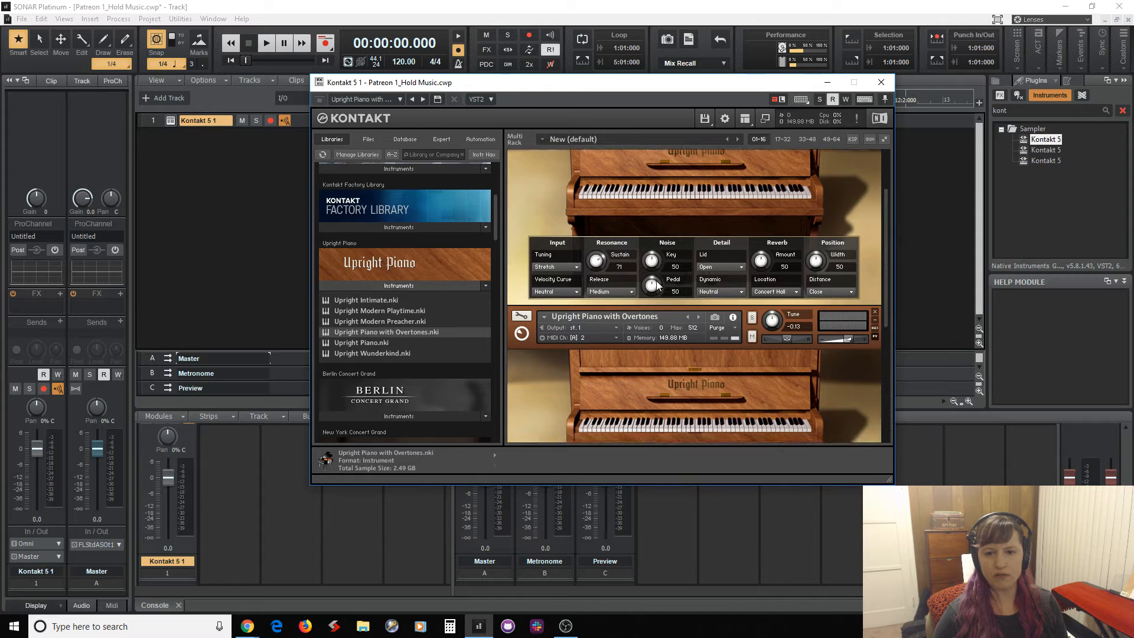
{"action": "scroll", "coordinate": [657, 280], "scroll_direction": "up", "scroll_amount": 4}
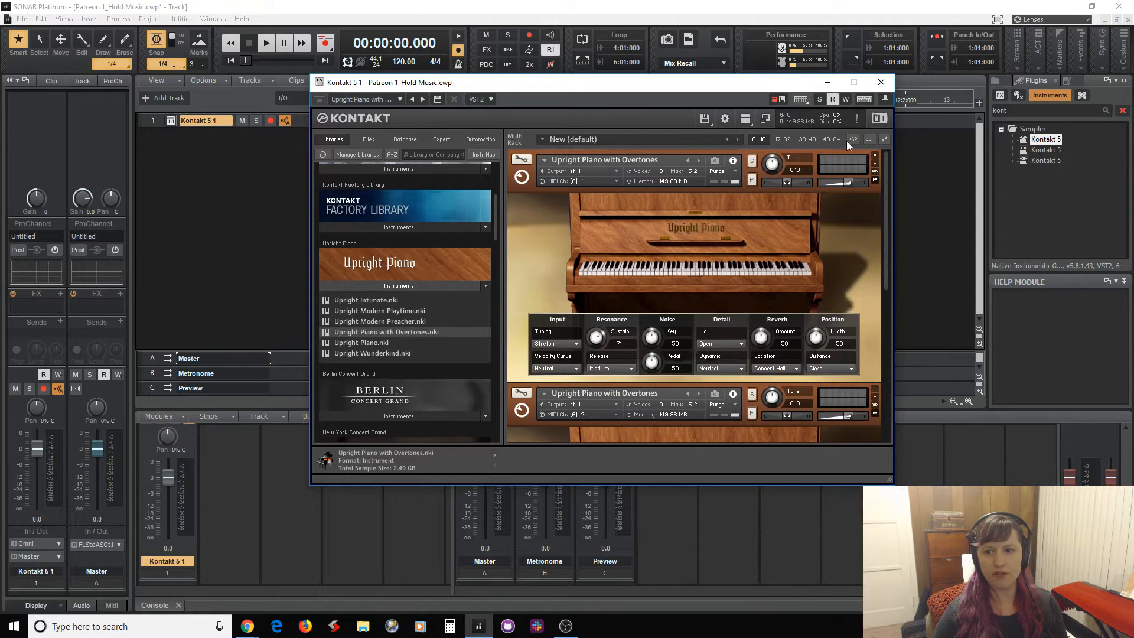
{"action": "left_click", "coordinate": [881, 83]}
Insert one MIDI track below the Kontakt track, plus a batch of five more MIDI tracks with zero audio tracks
{"action": "right_click", "coordinate": [189, 177]}
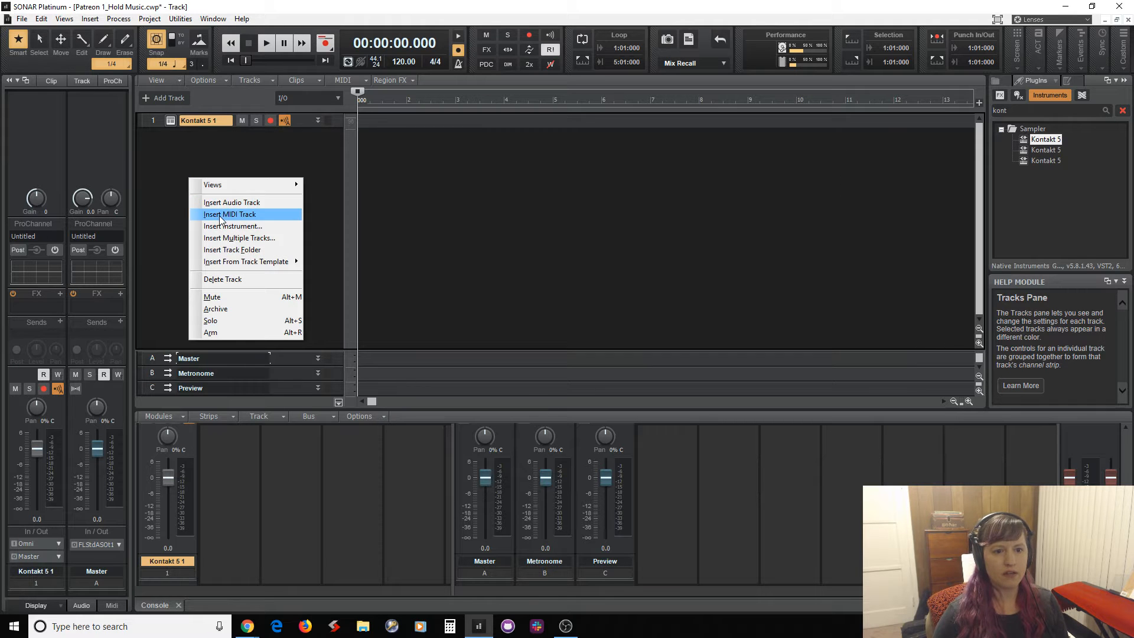
{"action": "left_click", "coordinate": [217, 214]}
{"action": "right_click", "coordinate": [207, 167]}
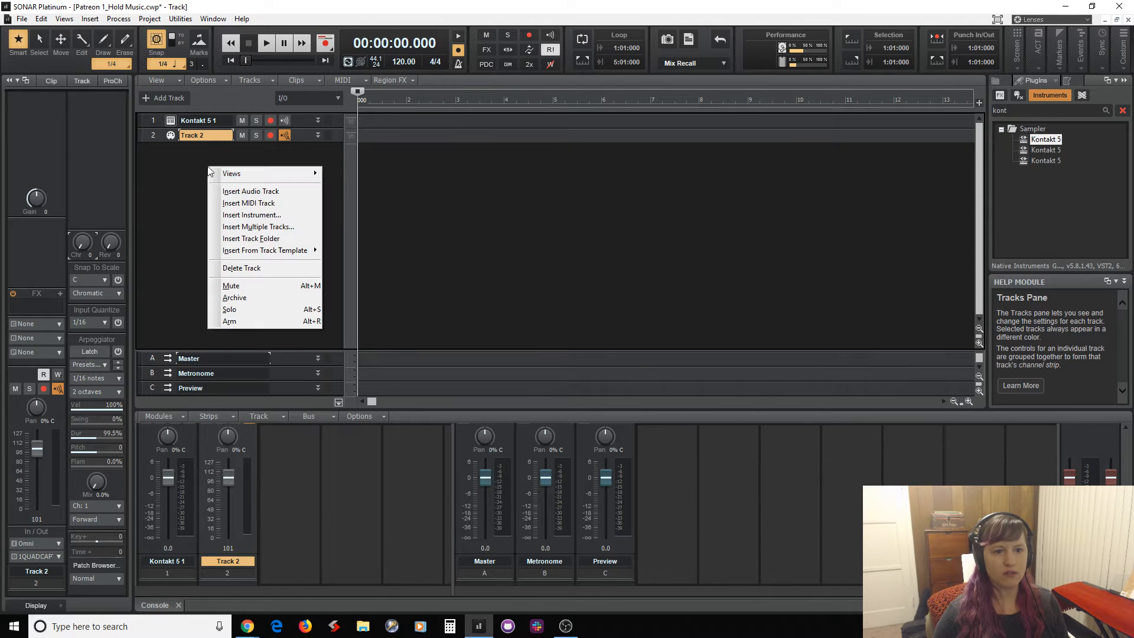
{"action": "left_click", "coordinate": [264, 227]}
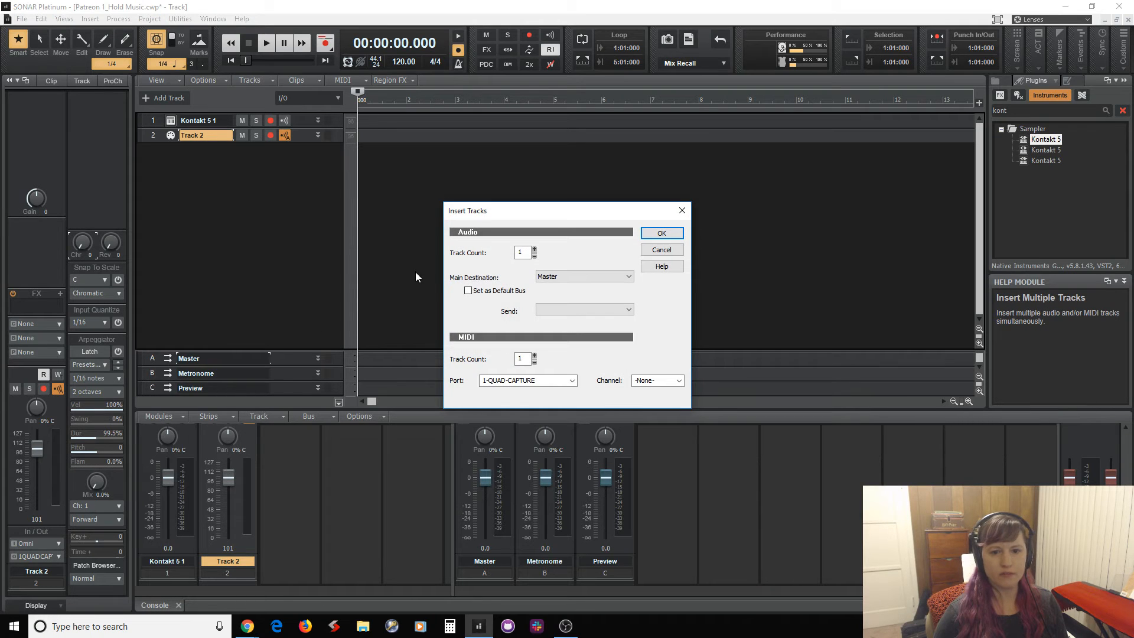
{"action": "left_click", "coordinate": [534, 256]}
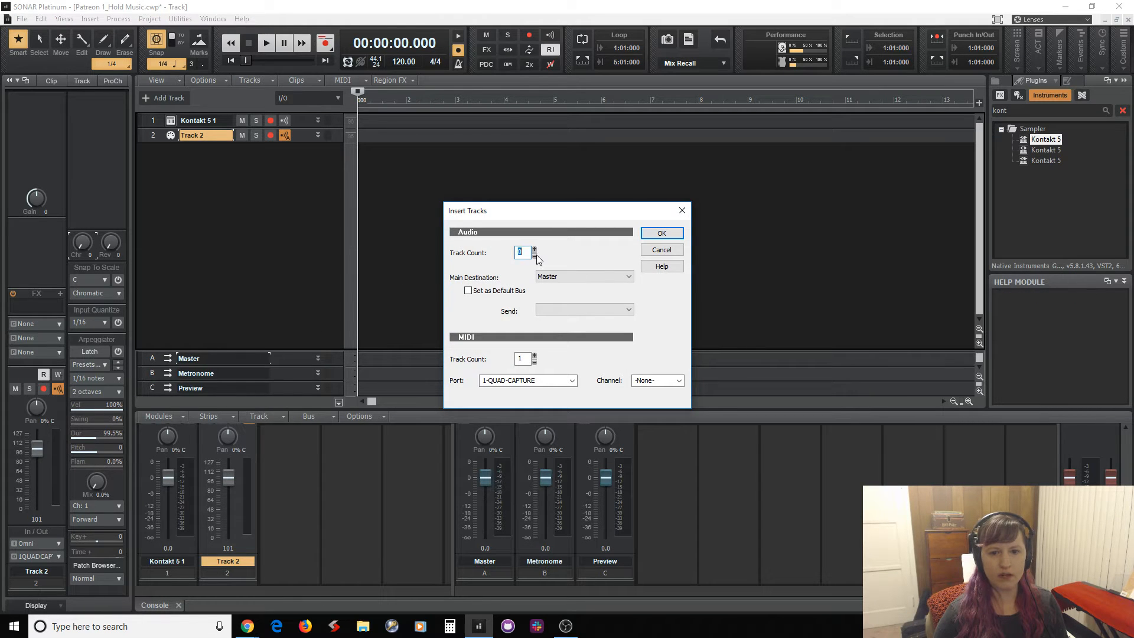
{"action": "double_click", "coordinate": [519, 357]}
{"action": "type", "text": "5"}
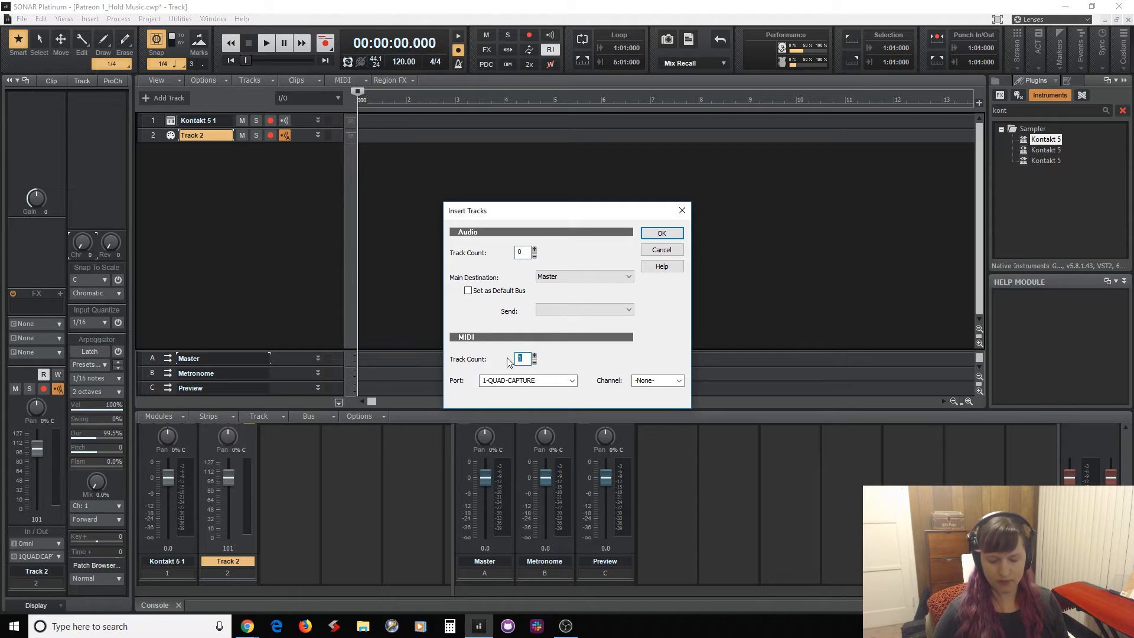
{"action": "left_click", "coordinate": [661, 233]}
Rename the first three MIDI tracks as Piano 1, Piano 2 and Piano 3
{"action": "double_click", "coordinate": [211, 139]}
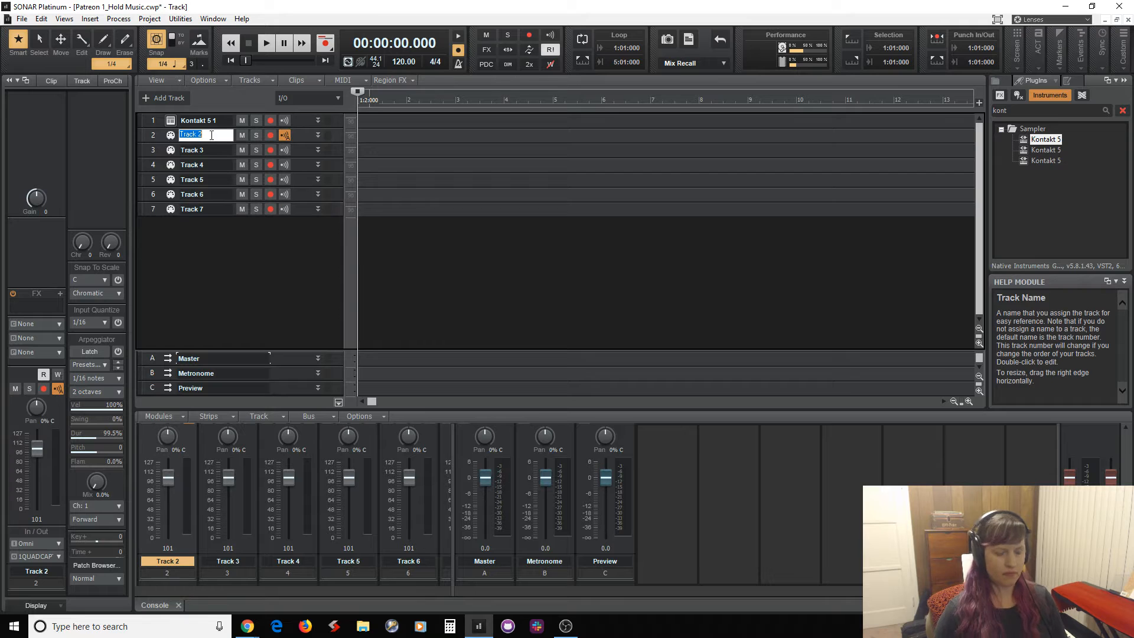
{"action": "type", "text": "Piano 1"}
{"action": "key", "text": "Tab"}
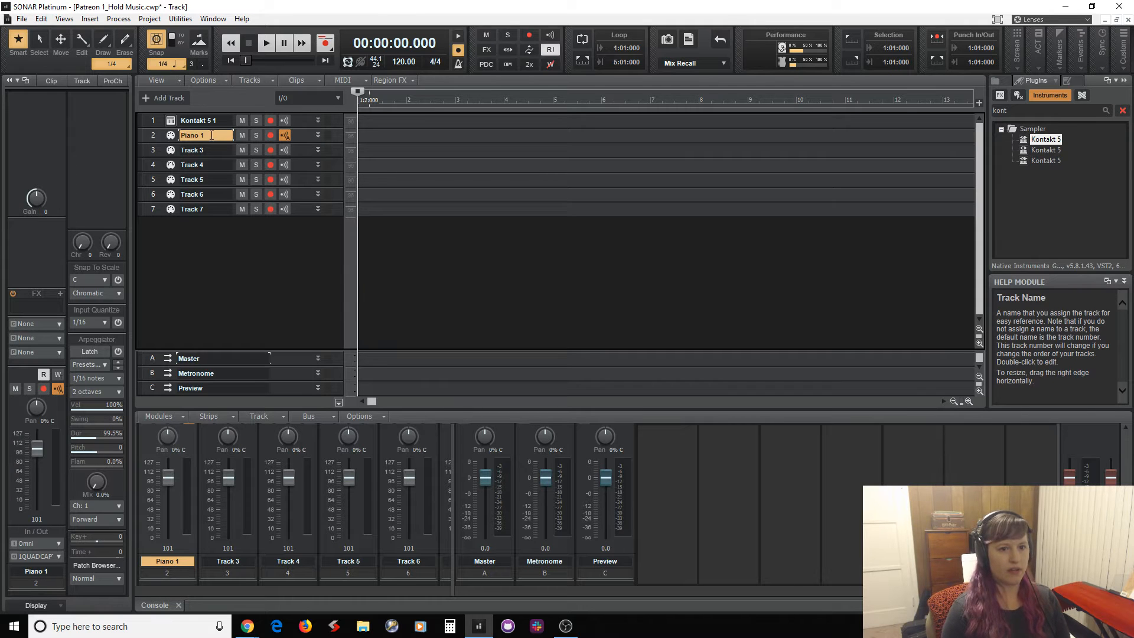
{"action": "type", "text": "Piano 2"}
{"action": "key", "text": "Tab"}
{"action": "type", "text": "Piano 3"}
{"action": "key", "text": "Tab"}
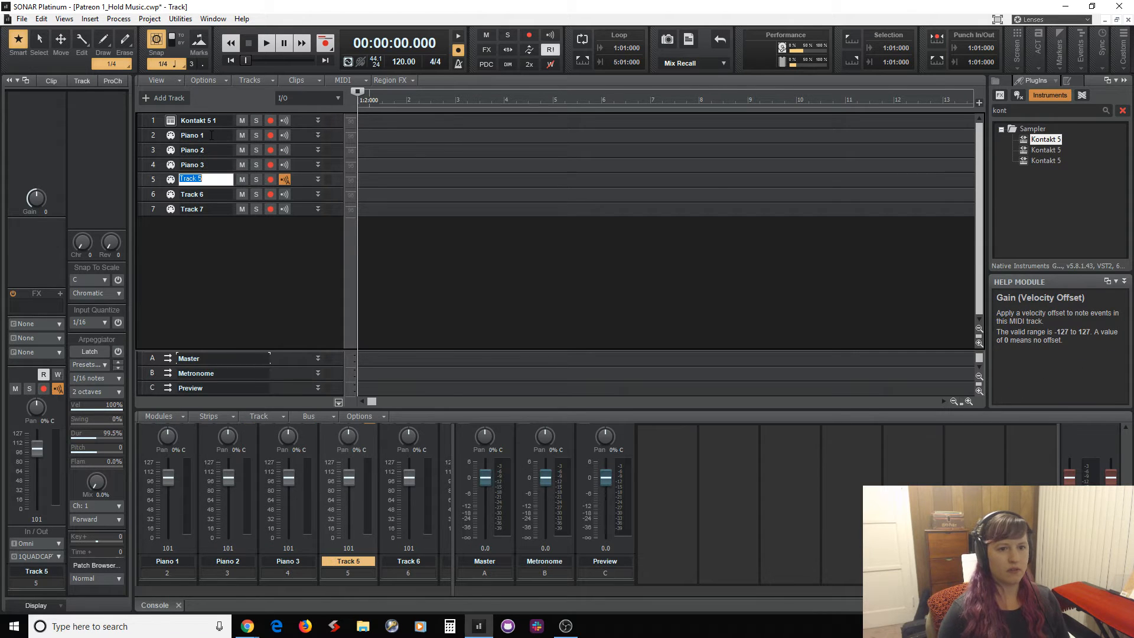
Rename the remaining three MIDI tracks as Piano 4, Piano 5 and Piano 6
{"action": "type", "text": "Piano 4"}
{"action": "key", "text": "Return"}
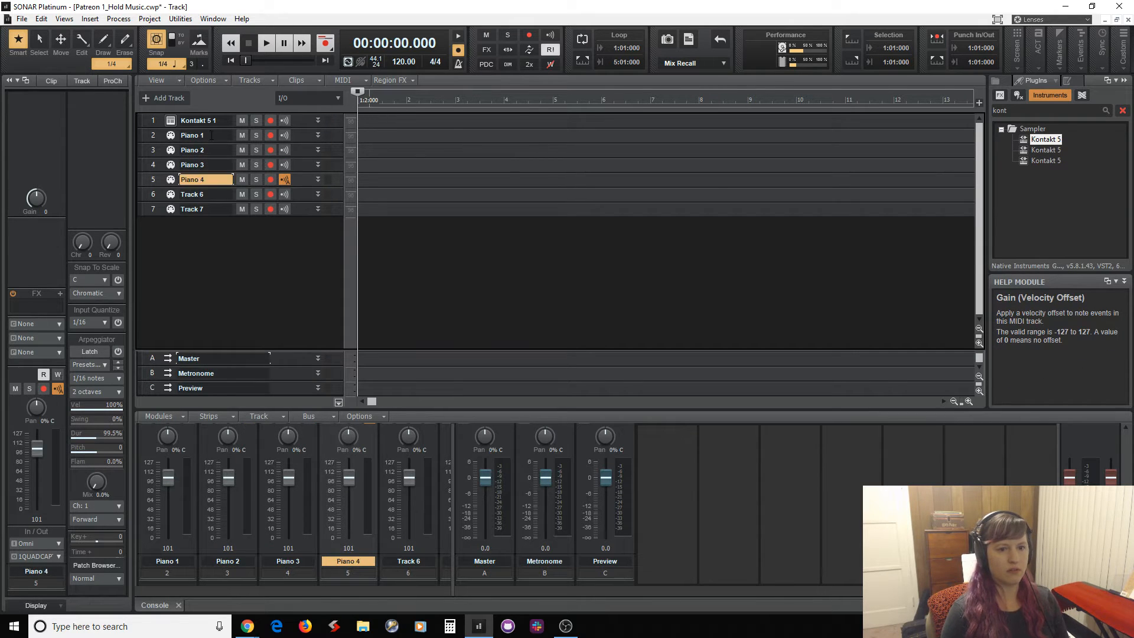
{"action": "key", "text": "Tab"}
{"action": "type", "text": "Piano 5"}
{"action": "key", "text": "Return"}
{"action": "key", "text": "Tab"}
{"action": "type", "text": "Piano 6"}
{"action": "key", "text": "Return"}
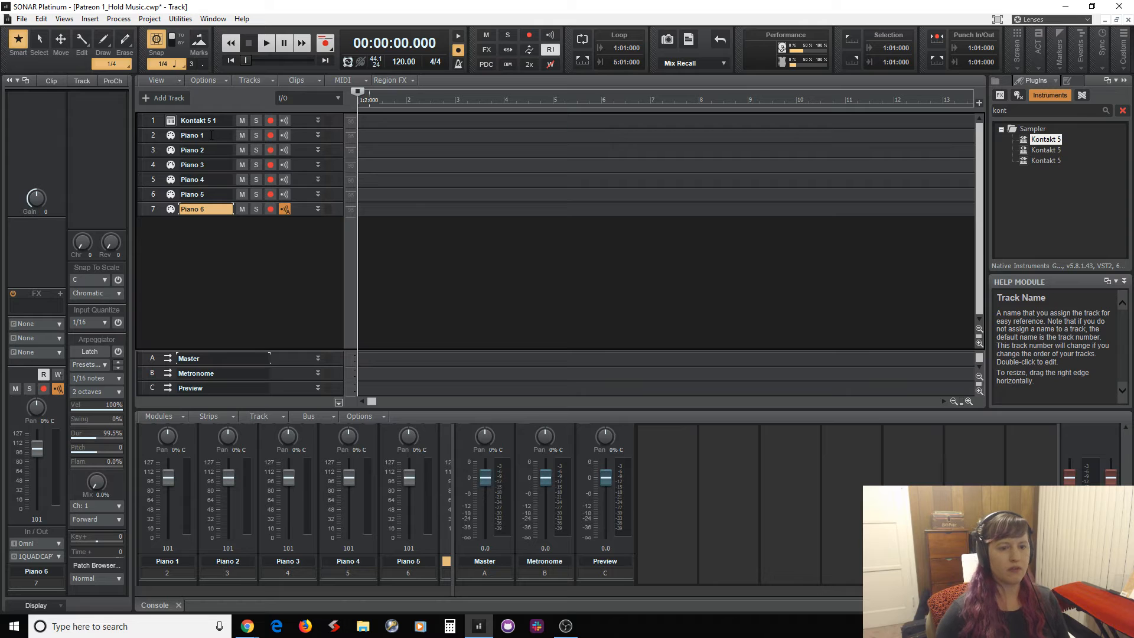
Move the tracks Piano 1 through Piano 6 into a new track folder named Sketch
{"action": "left_click", "coordinate": [160, 136]}
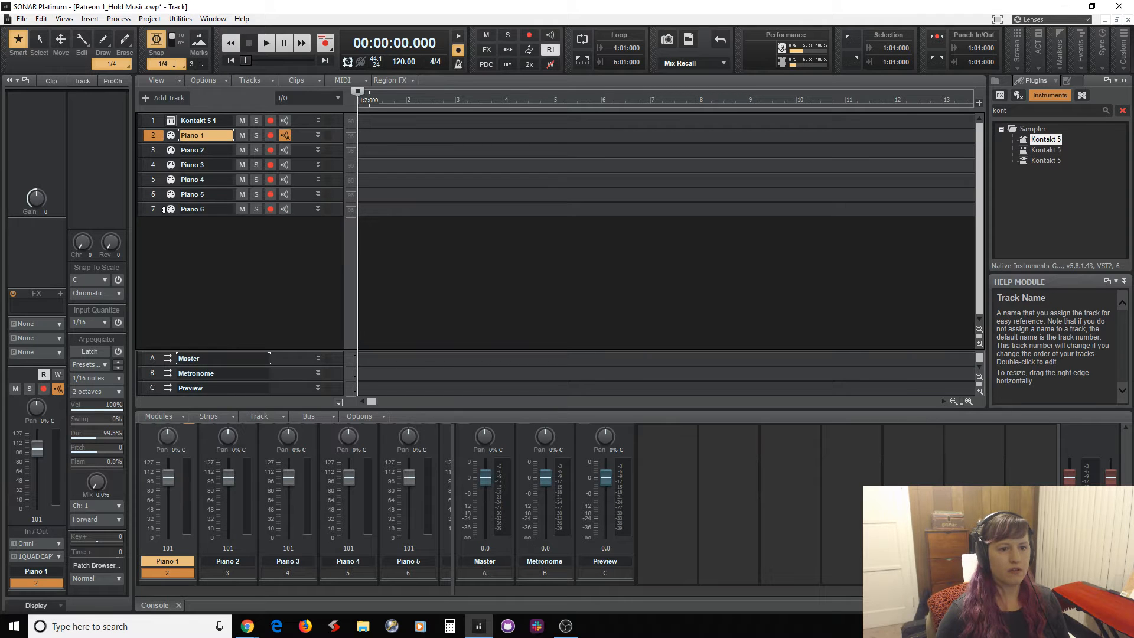
{"action": "left_click", "coordinate": [156, 210], "text": "shift"}
{"action": "right_click", "coordinate": [156, 210]}
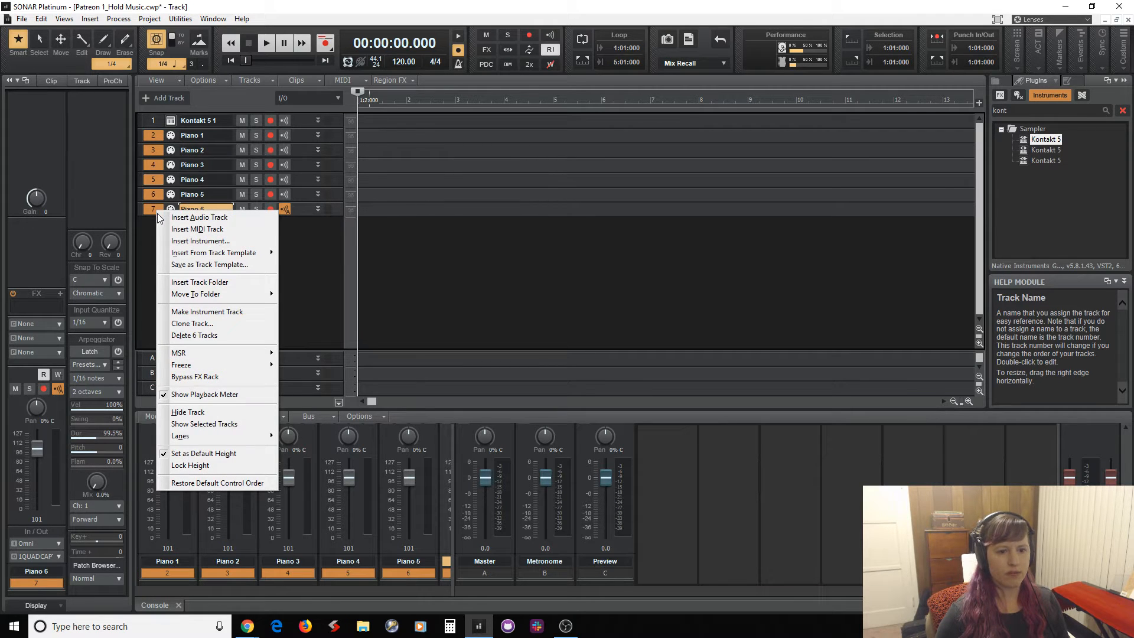
{"action": "mouse_move", "coordinate": [215, 294]}
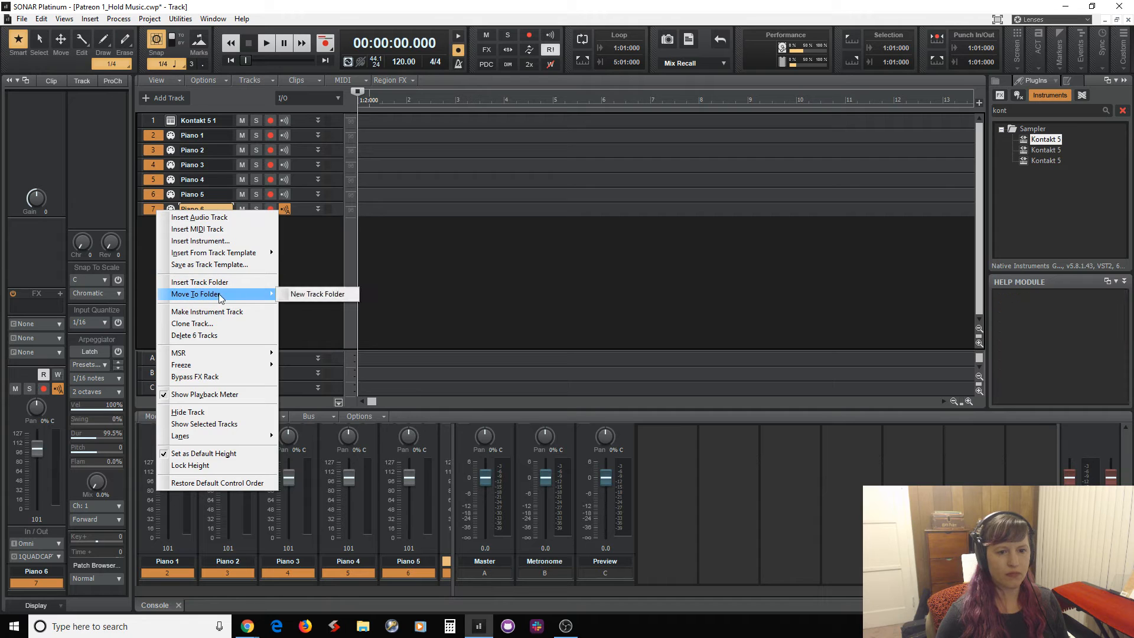
{"action": "left_click", "coordinate": [300, 295]}
{"action": "double_click", "coordinate": [195, 136]}
{"action": "type", "text": "Sketch"}
{"action": "key", "text": "Return"}
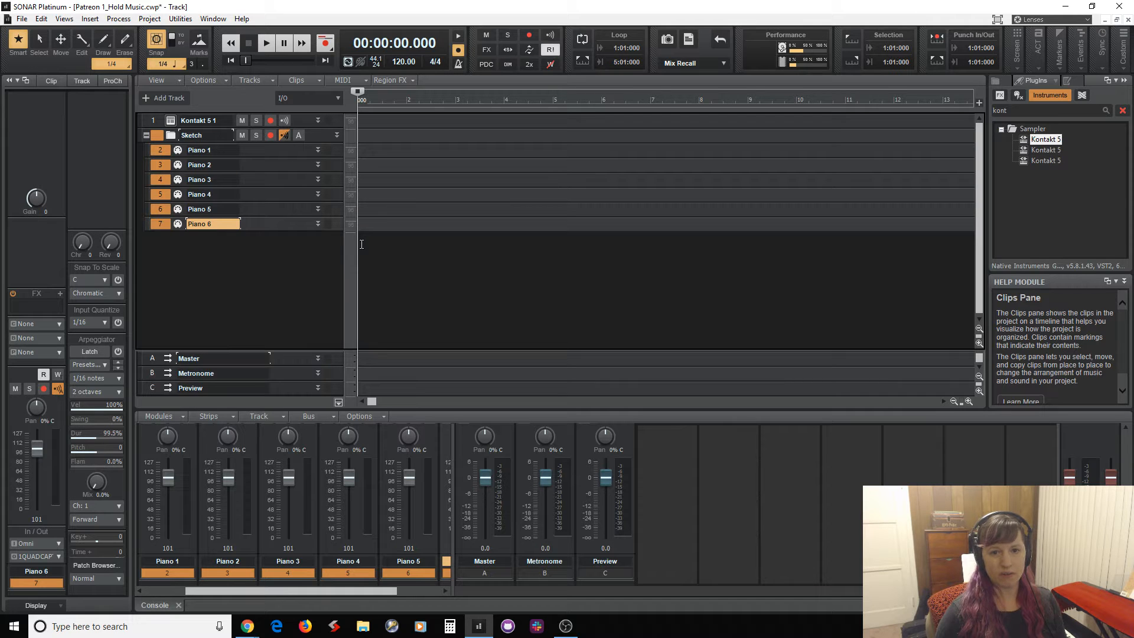
Return the playhead to the start of the project and save the project
{"action": "key", "text": "space"}
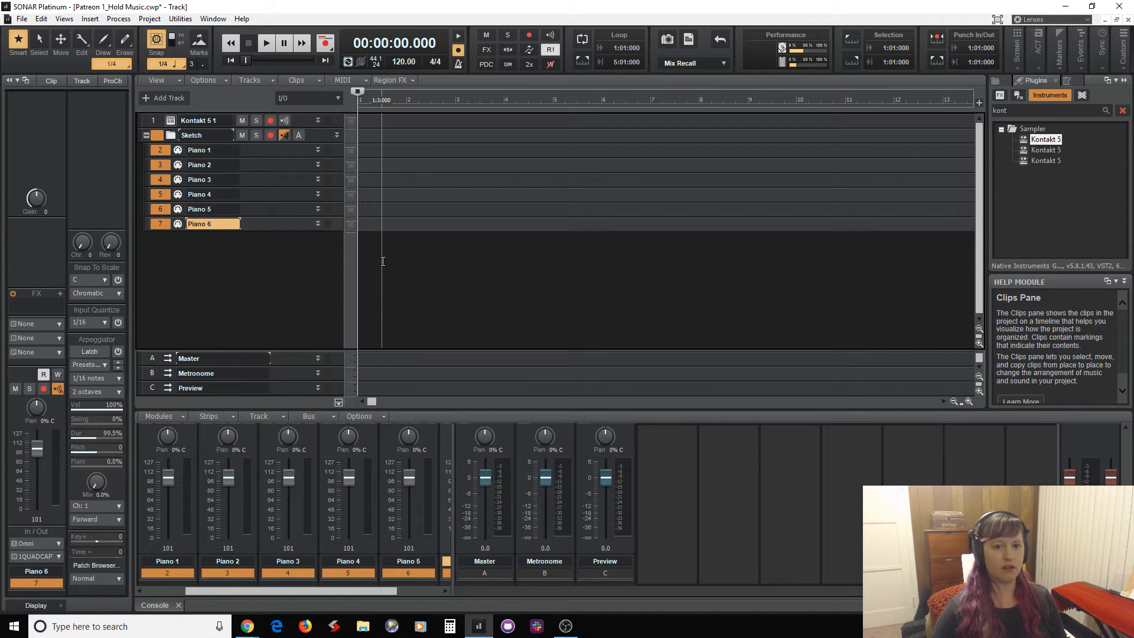
{"action": "left_click", "coordinate": [400, 252]}
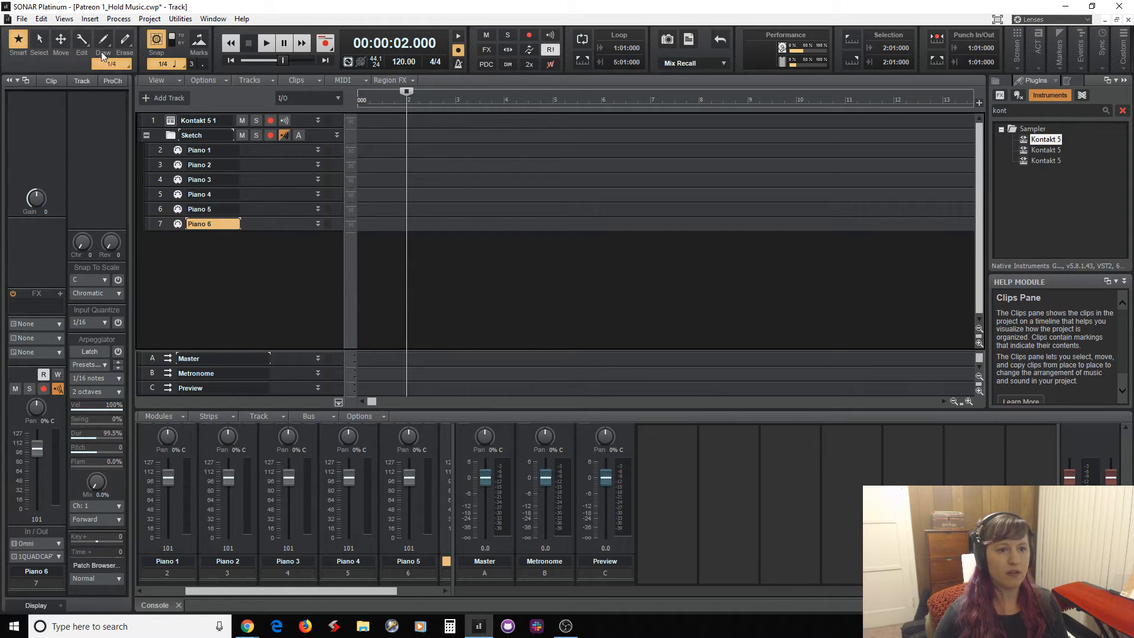
{"action": "left_click_drag", "start_coordinate": [405, 91], "coordinate": [357, 91]}
{"action": "key", "text": "ctrl+s"}
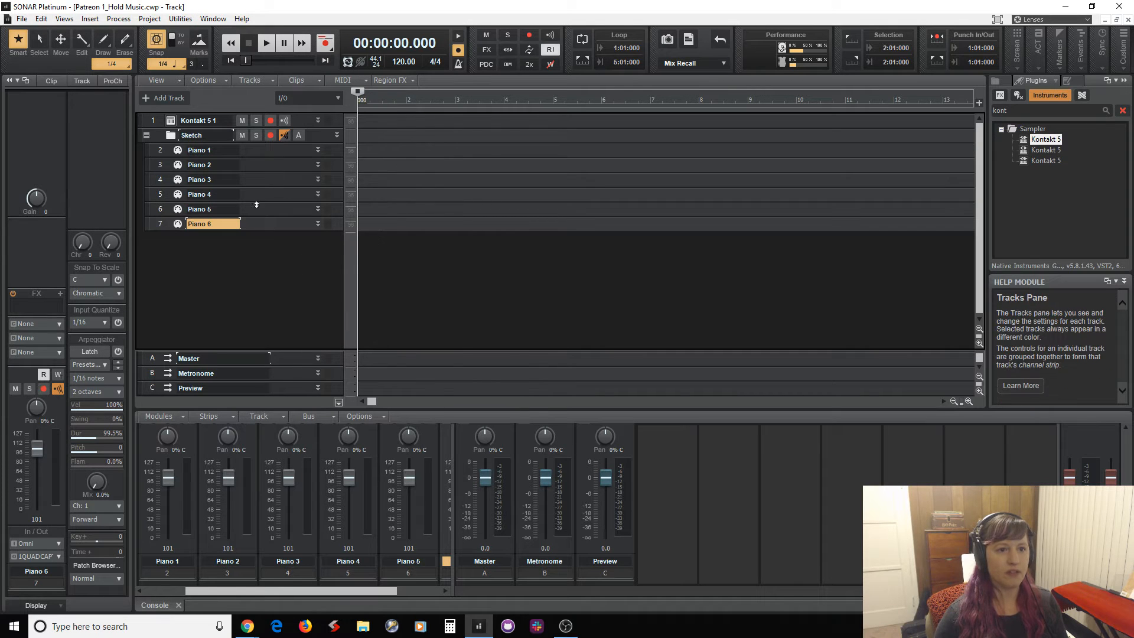
Save the project under the name Patreon_Template in the parent Patreon folder
{"action": "left_click", "coordinate": [22, 19]}
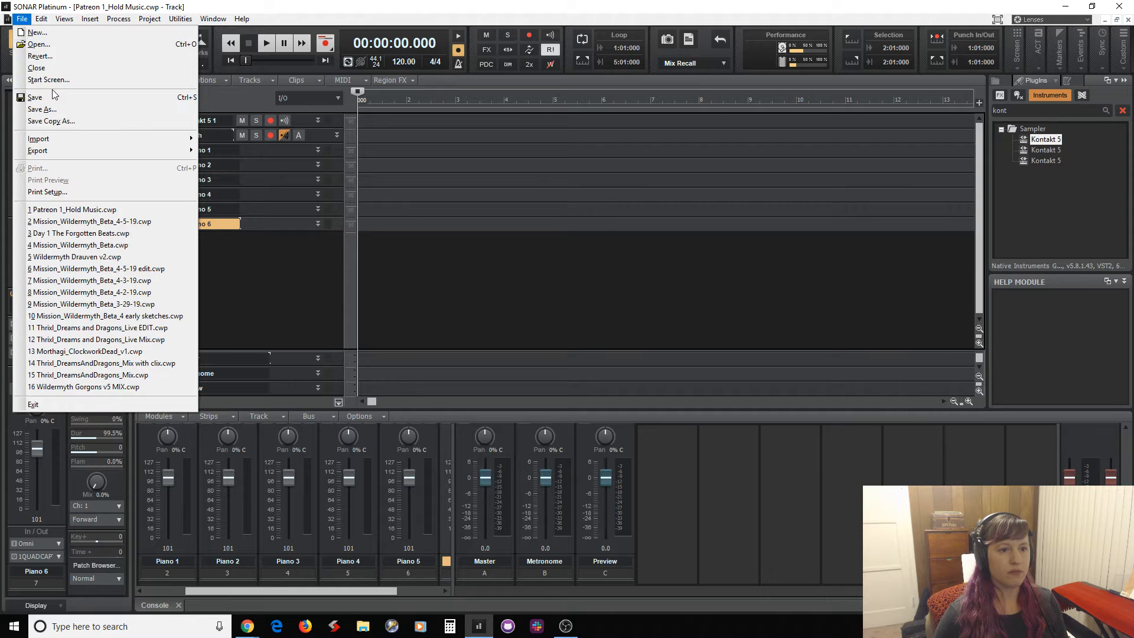
{"action": "left_click", "coordinate": [55, 106]}
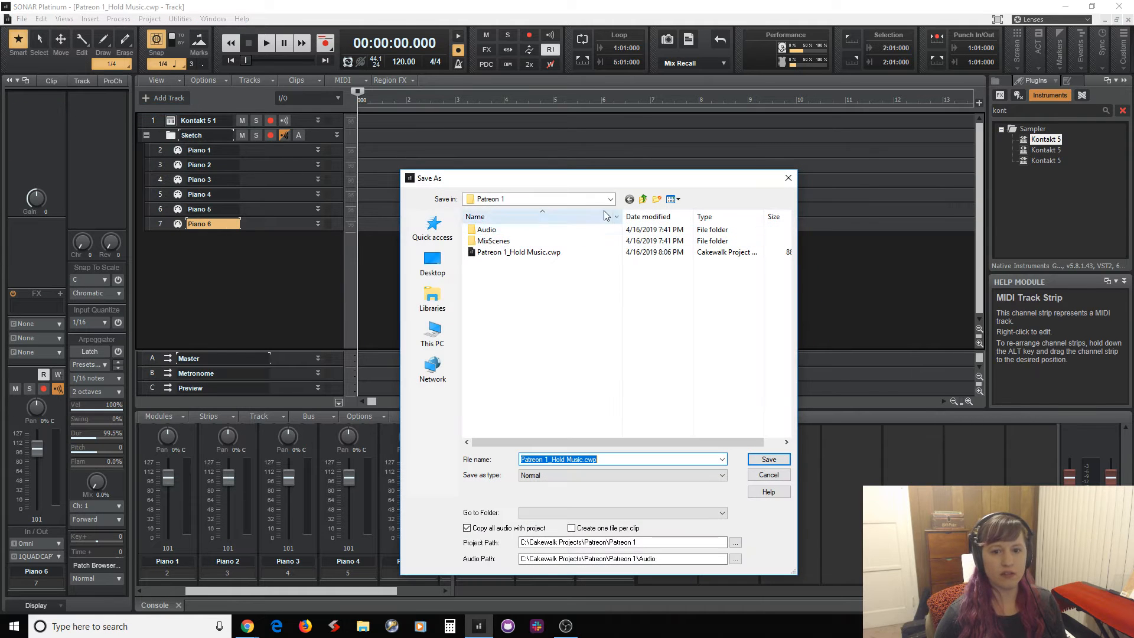
{"action": "left_click", "coordinate": [644, 199]}
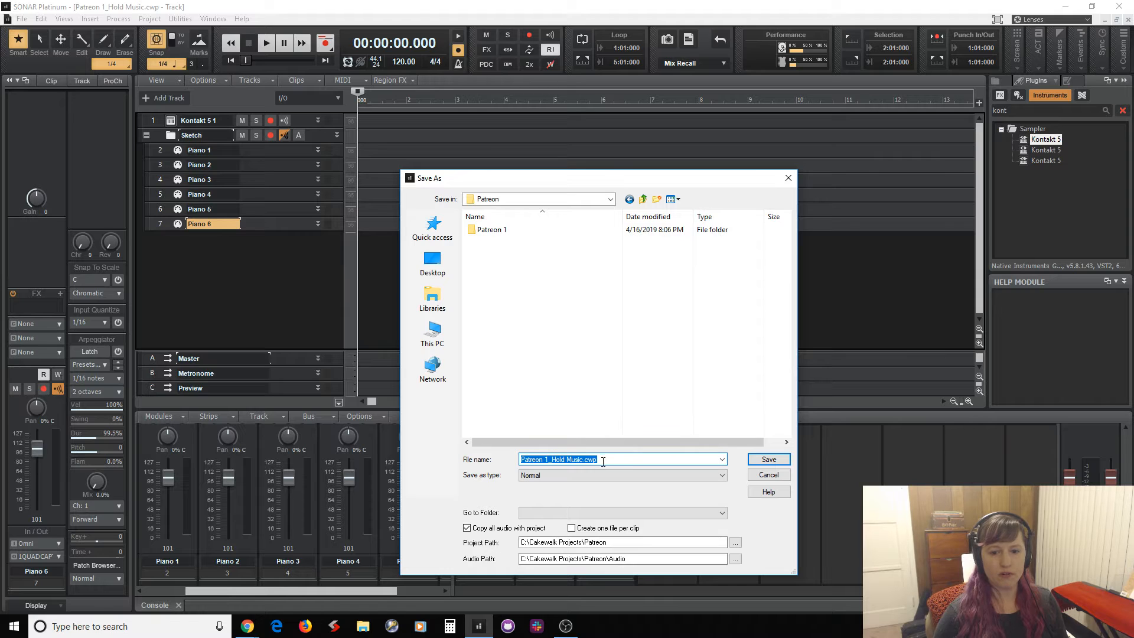
{"action": "type", "text": "Patreon_Template"}
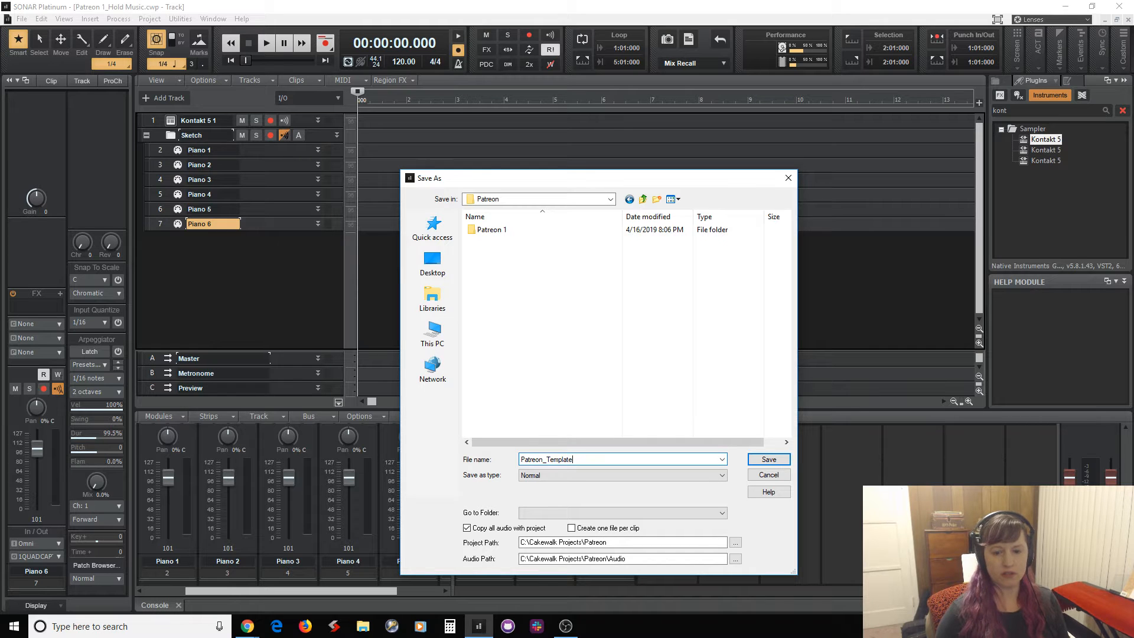
{"action": "key", "text": "Tab"}
{"action": "left_click", "coordinate": [778, 463]}
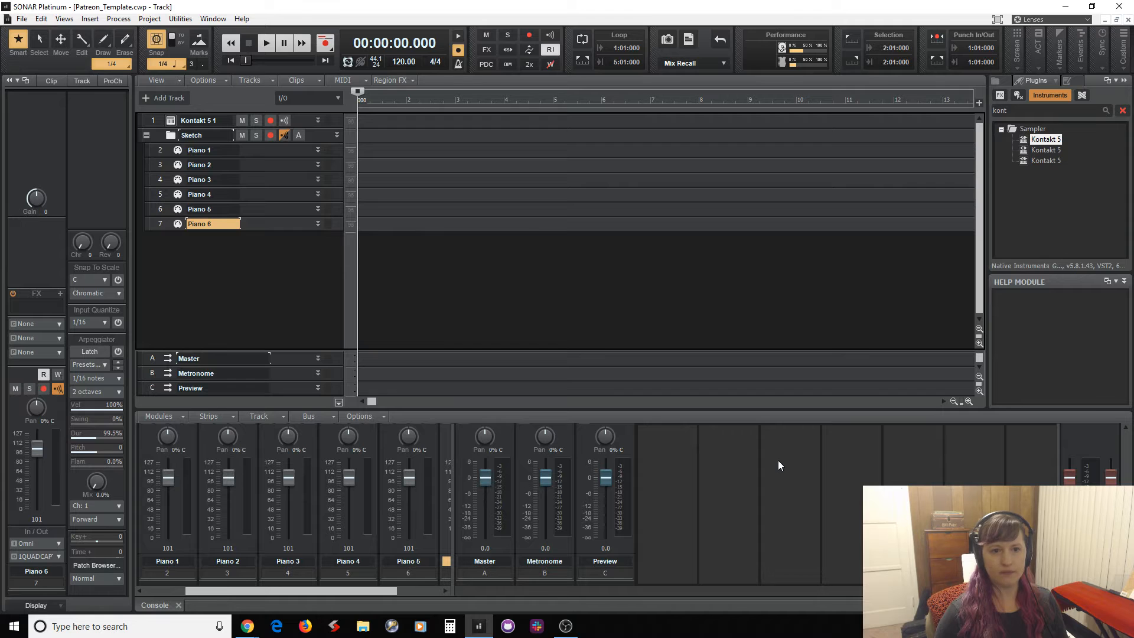
Reopen Patreon 1_Hold Music.cwp from the Patreon 1 folder and widen the track pane to expose each track's mute, solo, record and echo controls
{"action": "key", "text": "ctrl+o"}
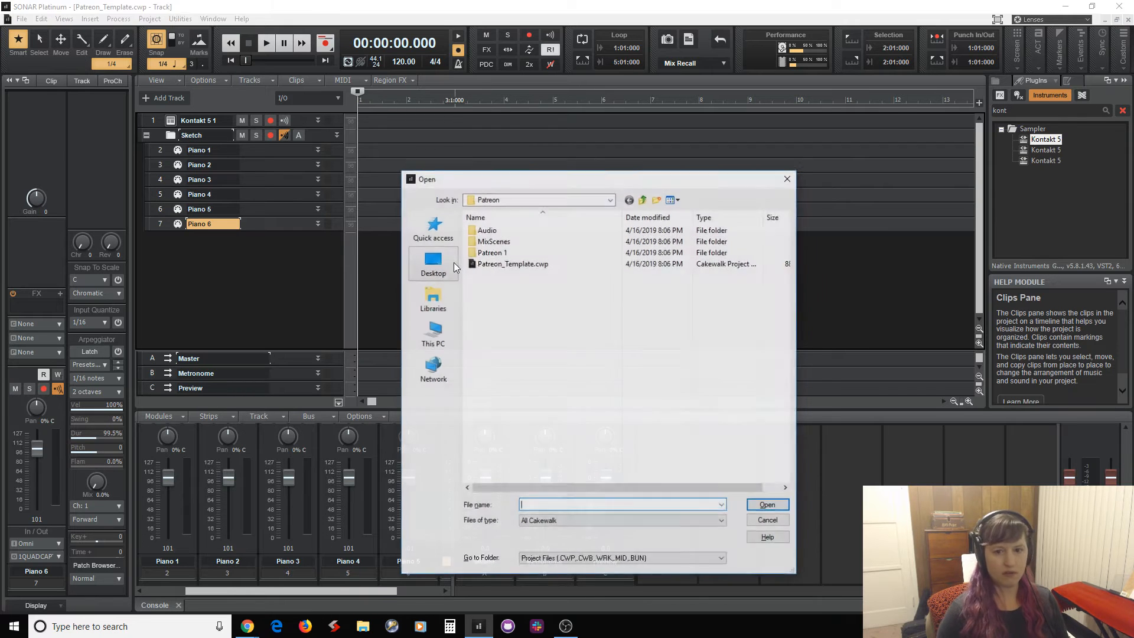
{"action": "double_click", "coordinate": [508, 253]}
{"action": "double_click", "coordinate": [509, 252]}
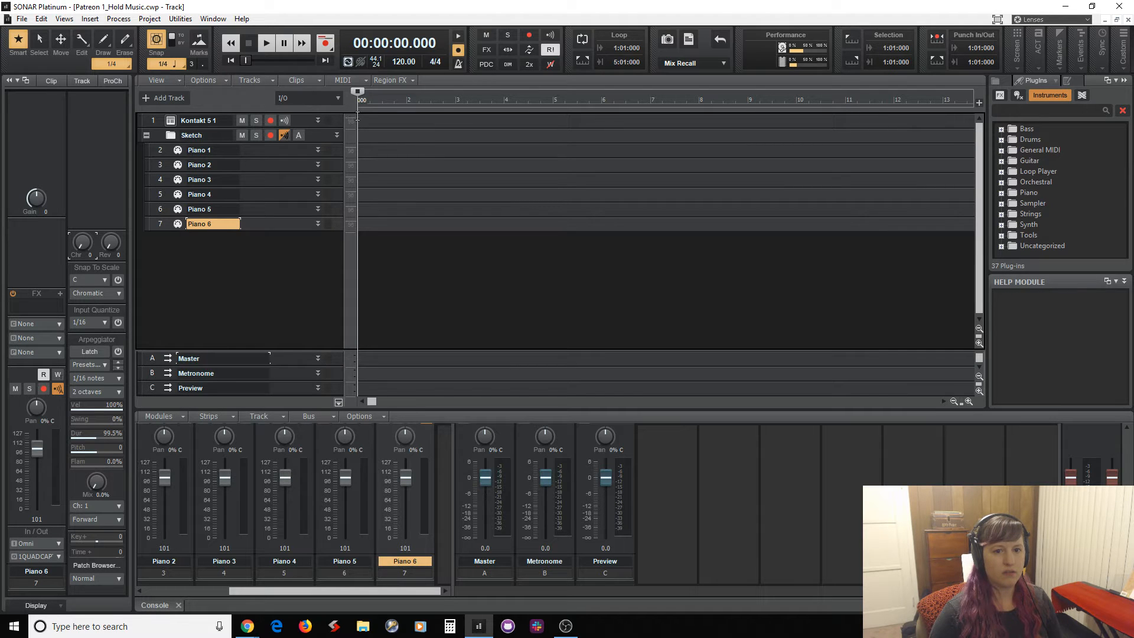
{"action": "left_click_drag", "start_coordinate": [356, 116], "coordinate": [387, 115]}
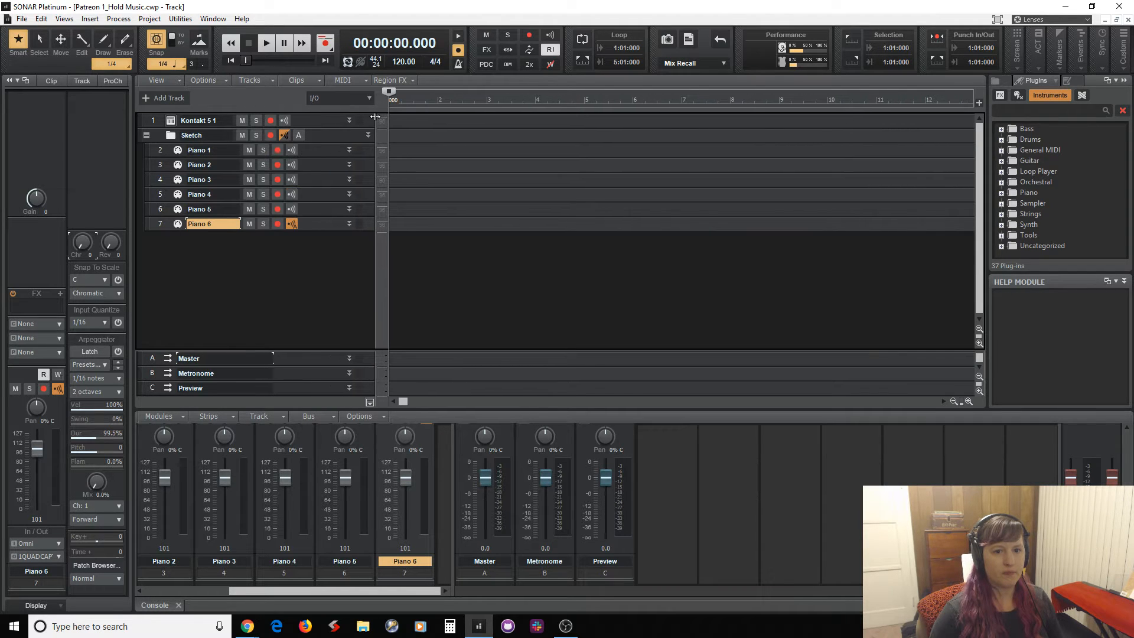
Make Piano 1 the active track and review the MIDI playback and recording settings and the MIDI devices in the preferences
{"action": "left_click", "coordinate": [316, 150]}
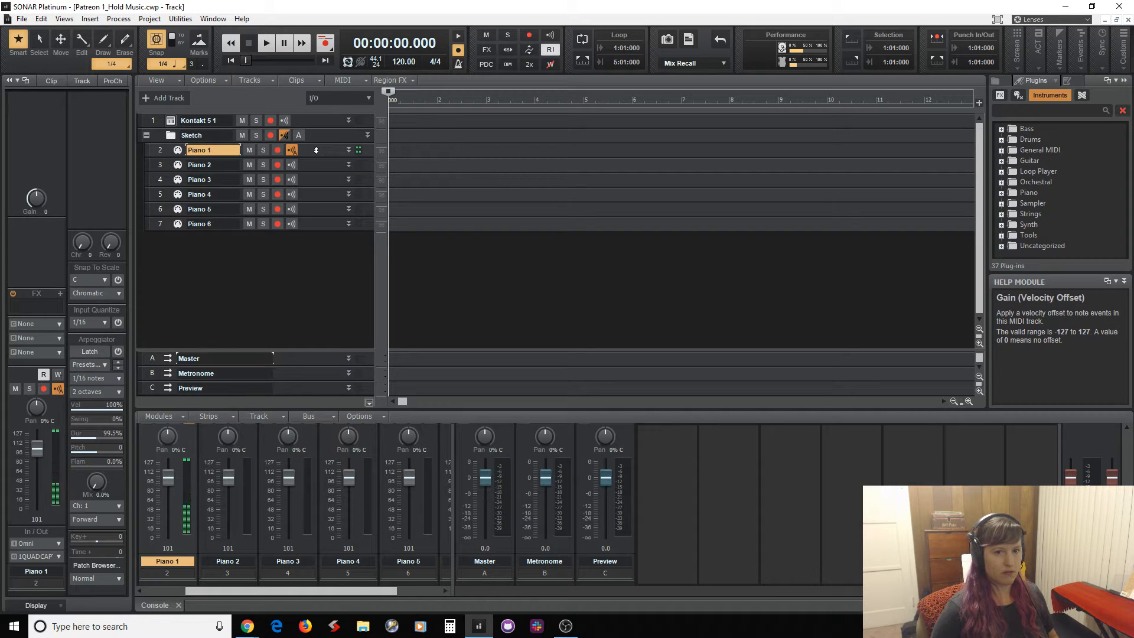
{"action": "key", "text": "p"}
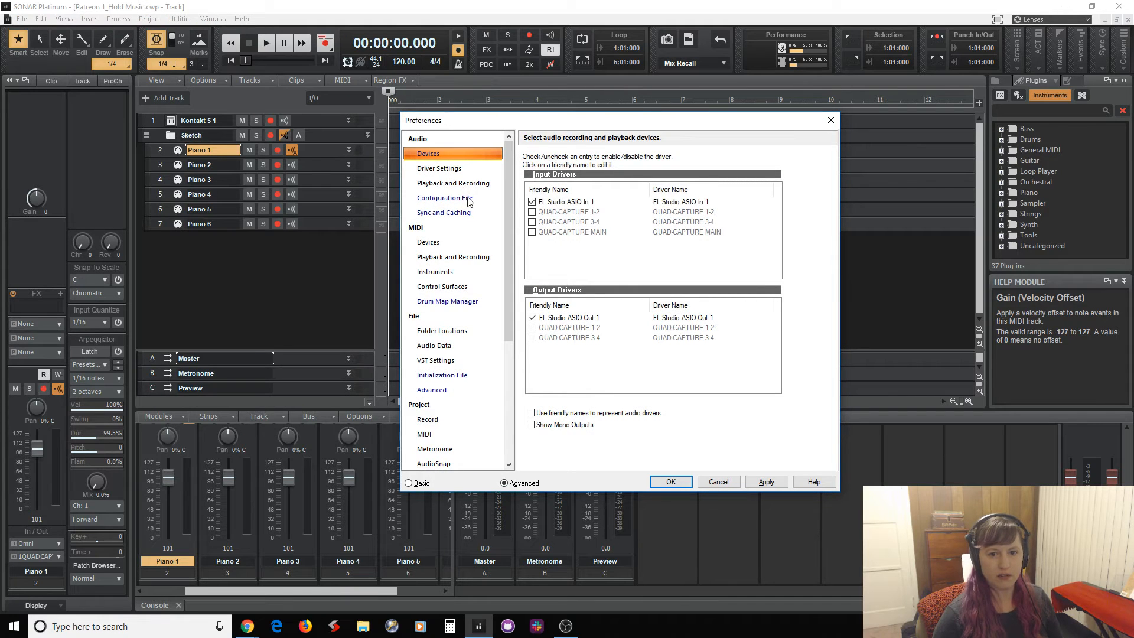
{"action": "left_click", "coordinate": [453, 258]}
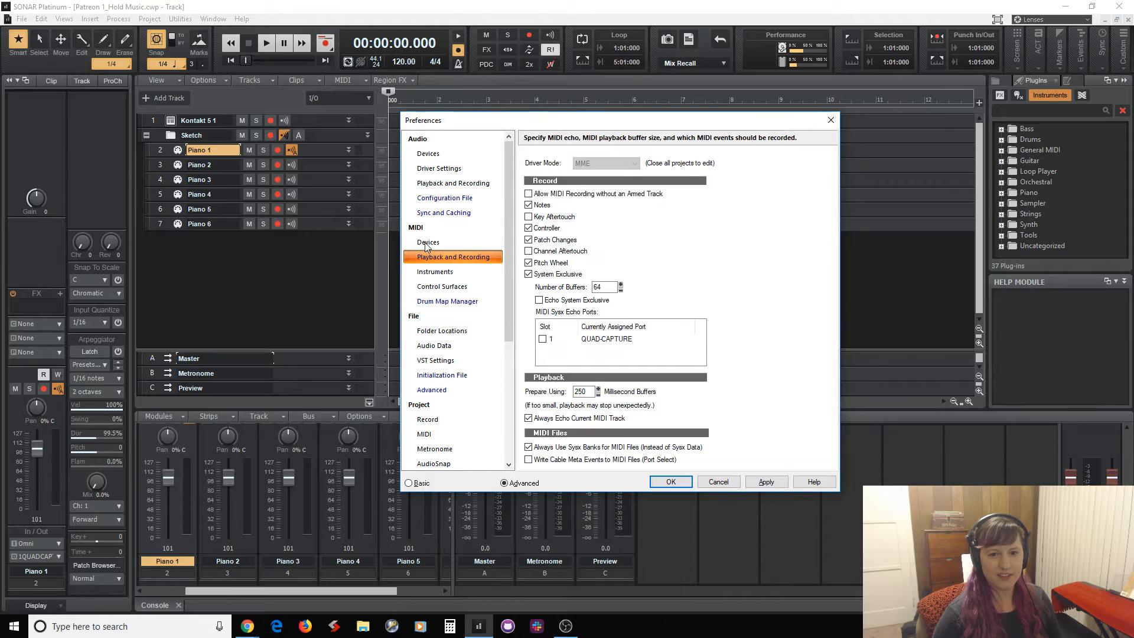
{"action": "left_click", "coordinate": [454, 244]}
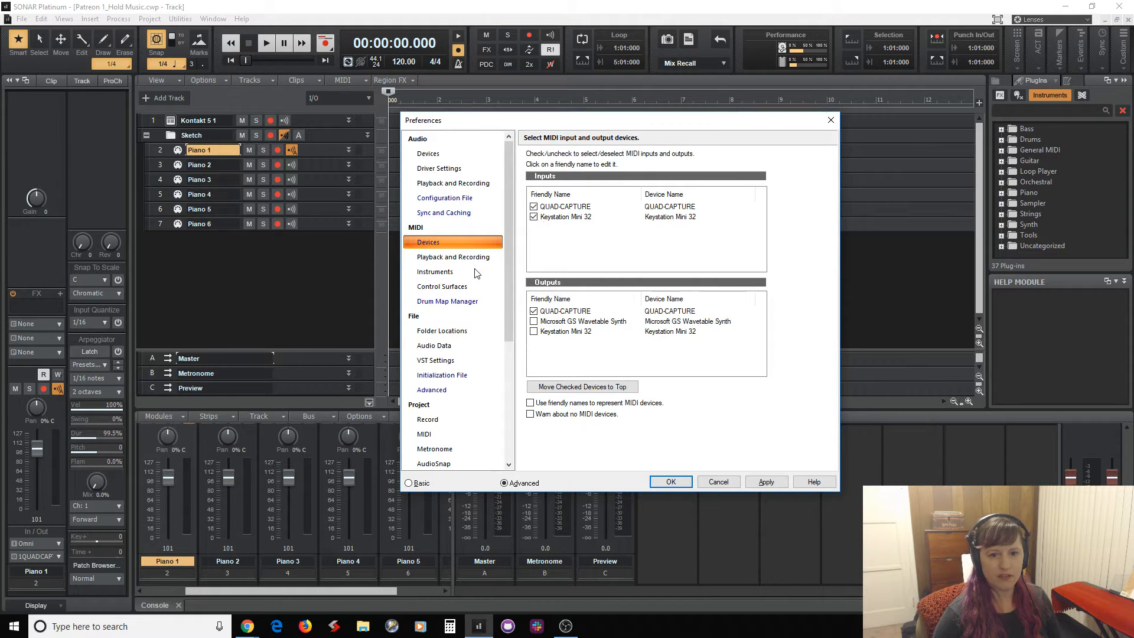
{"action": "left_click", "coordinate": [669, 481]}
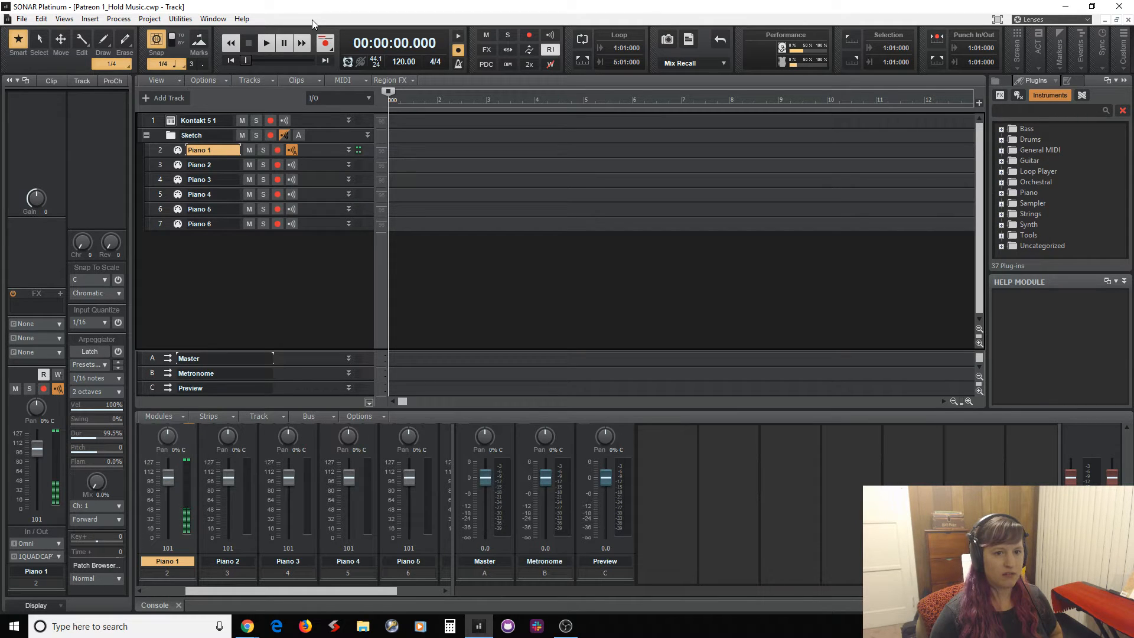
Assign MIDI channels 1, 2 and 3 to the tracks Piano 1, Piano 2 and Piano 3 respectively
{"action": "left_click", "coordinate": [163, 150]}
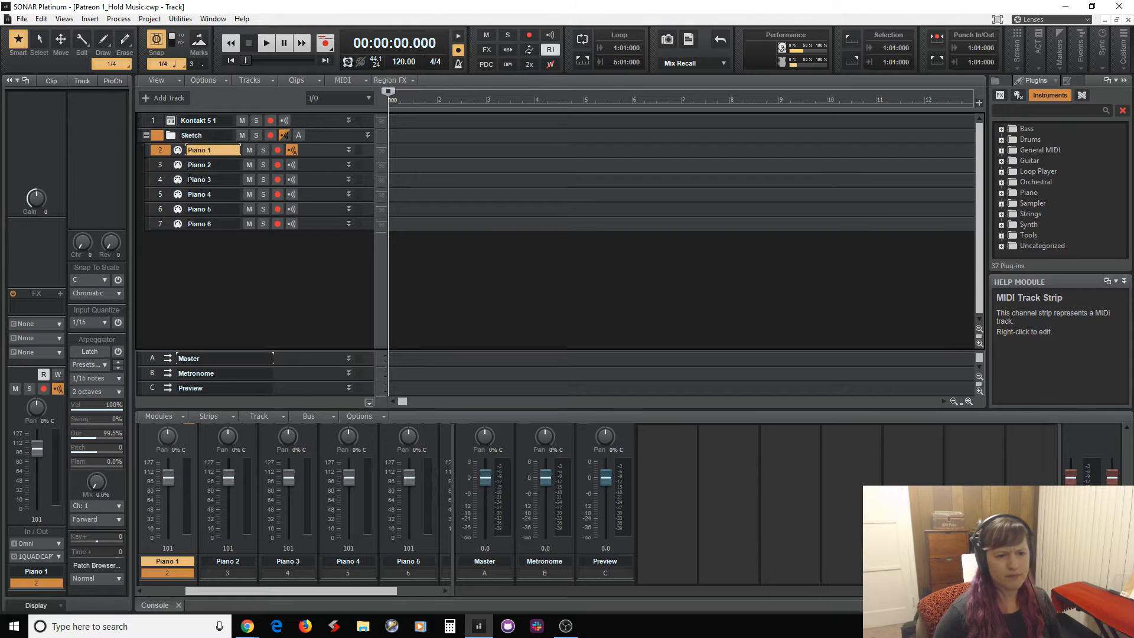
{"action": "left_click", "coordinate": [48, 324]}
{"action": "left_click", "coordinate": [48, 325]}
{"action": "left_click", "coordinate": [160, 165]}
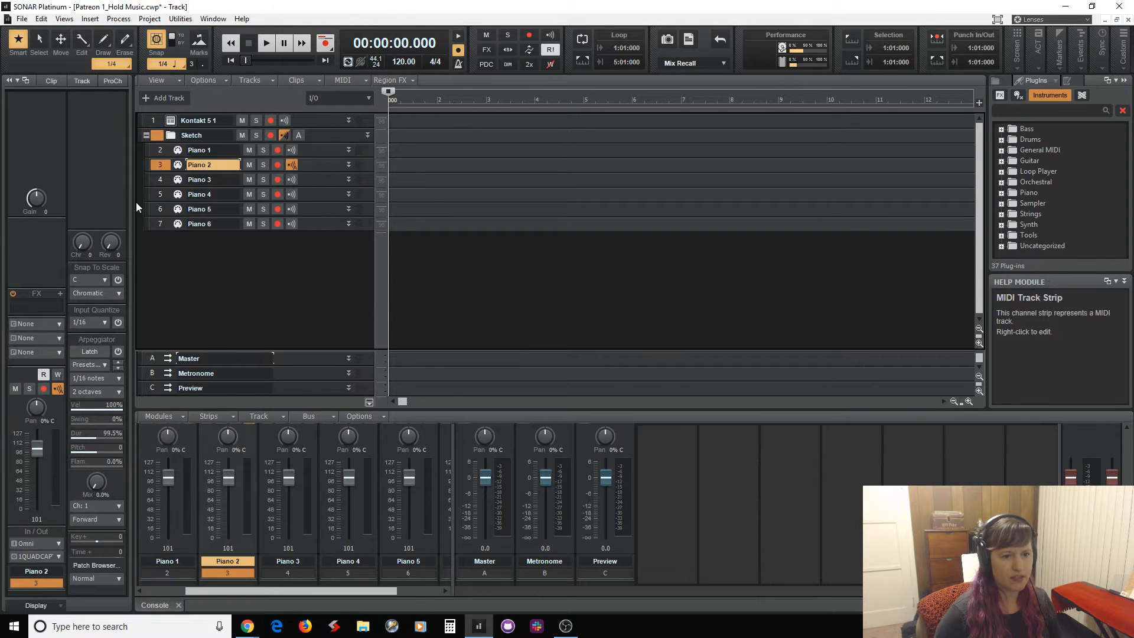
{"action": "left_click", "coordinate": [41, 325]}
{"action": "left_click", "coordinate": [42, 346]}
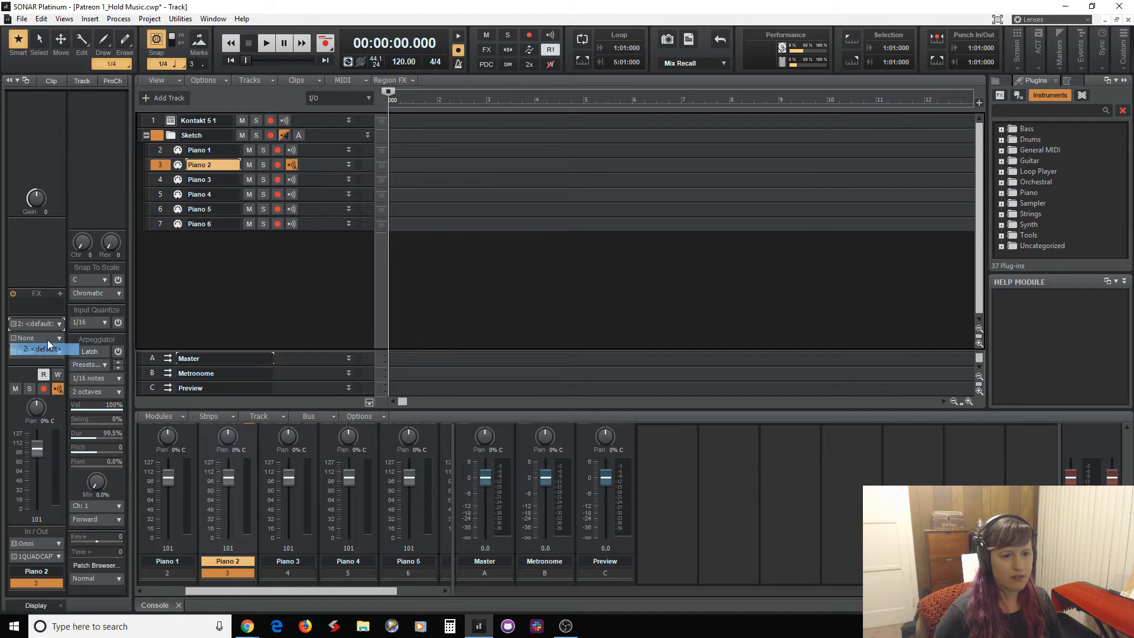
{"action": "left_click", "coordinate": [157, 182]}
{"action": "left_click", "coordinate": [52, 326]}
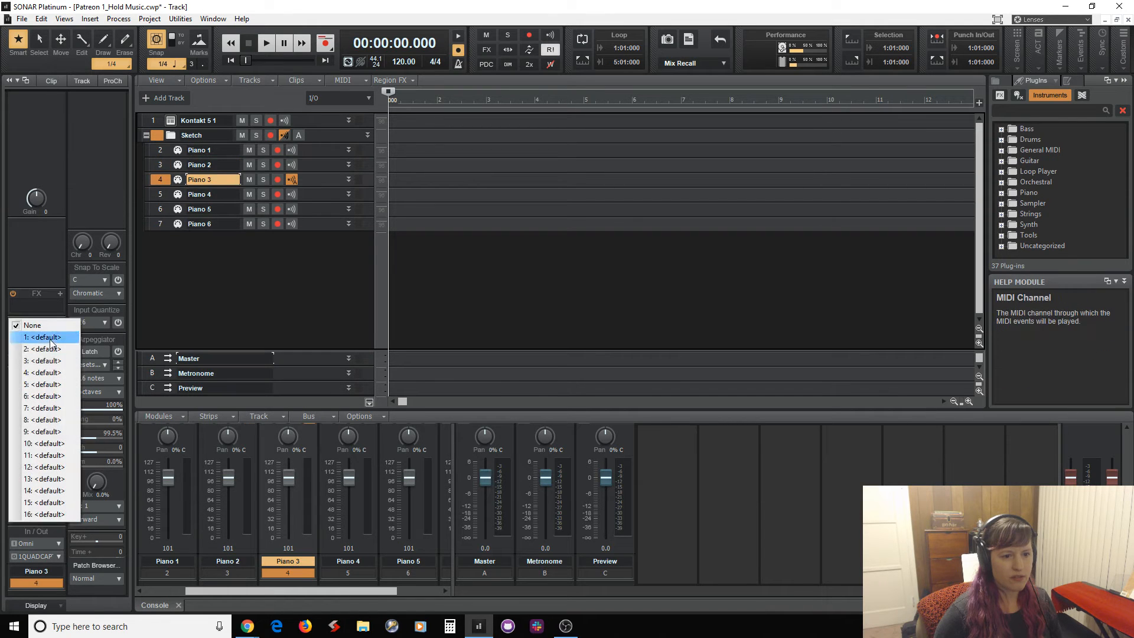
{"action": "left_click", "coordinate": [47, 362]}
Assign MIDI channels 4, 5 and 6 to the tracks Piano 4, Piano 5 and Piano 6 respectively, and save the project
{"action": "left_click", "coordinate": [159, 193]}
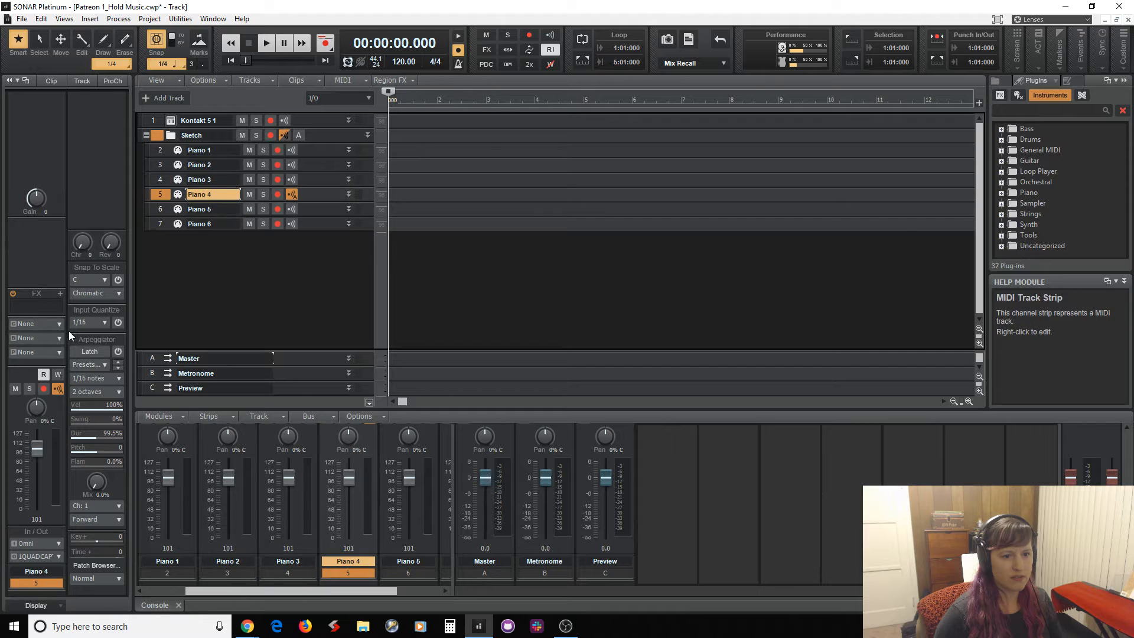
{"action": "left_click", "coordinate": [52, 325]}
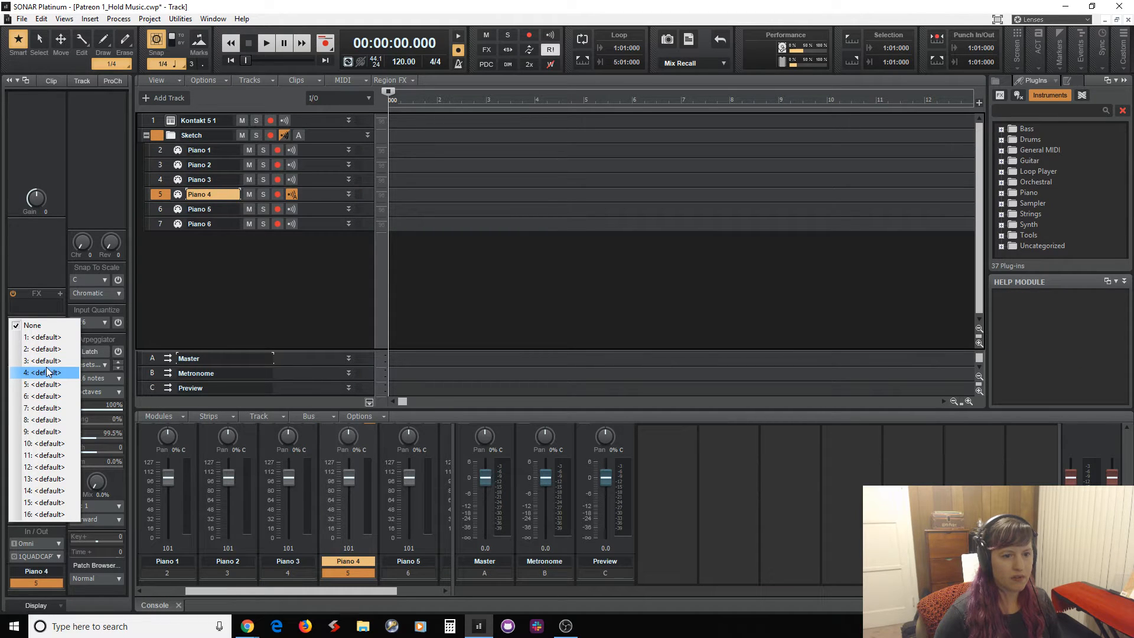
{"action": "left_click", "coordinate": [48, 372]}
{"action": "left_click", "coordinate": [158, 213]}
{"action": "left_click", "coordinate": [48, 324]}
{"action": "left_click", "coordinate": [50, 382]}
{"action": "left_click", "coordinate": [156, 226]}
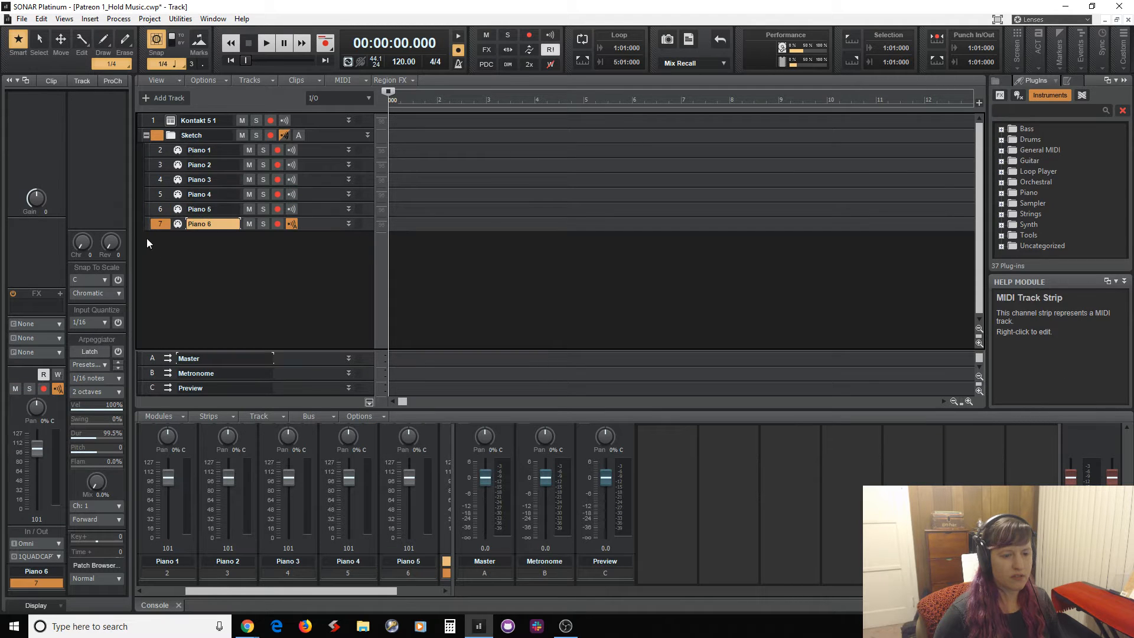
{"action": "left_click", "coordinate": [39, 329]}
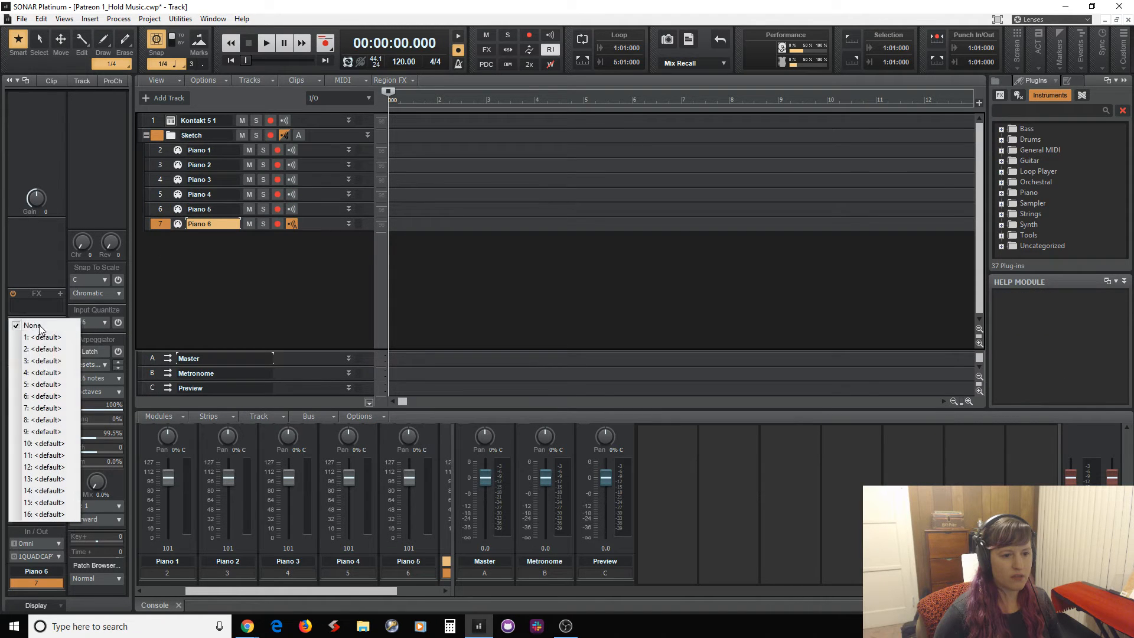
{"action": "left_click", "coordinate": [46, 396]}
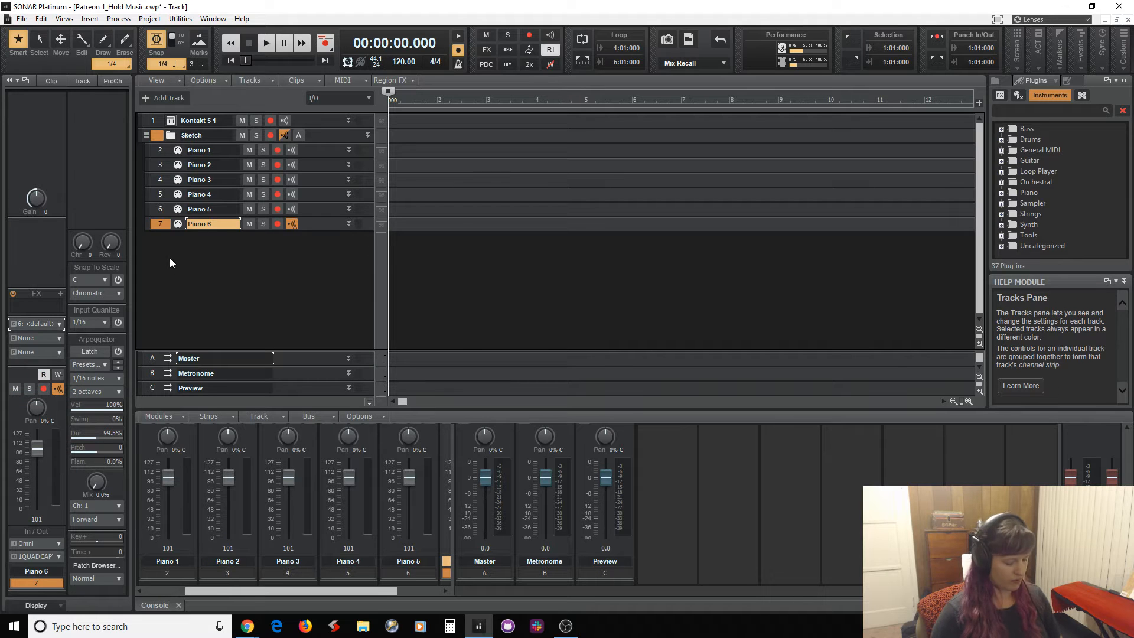
{"action": "key", "text": "ctrl+s"}
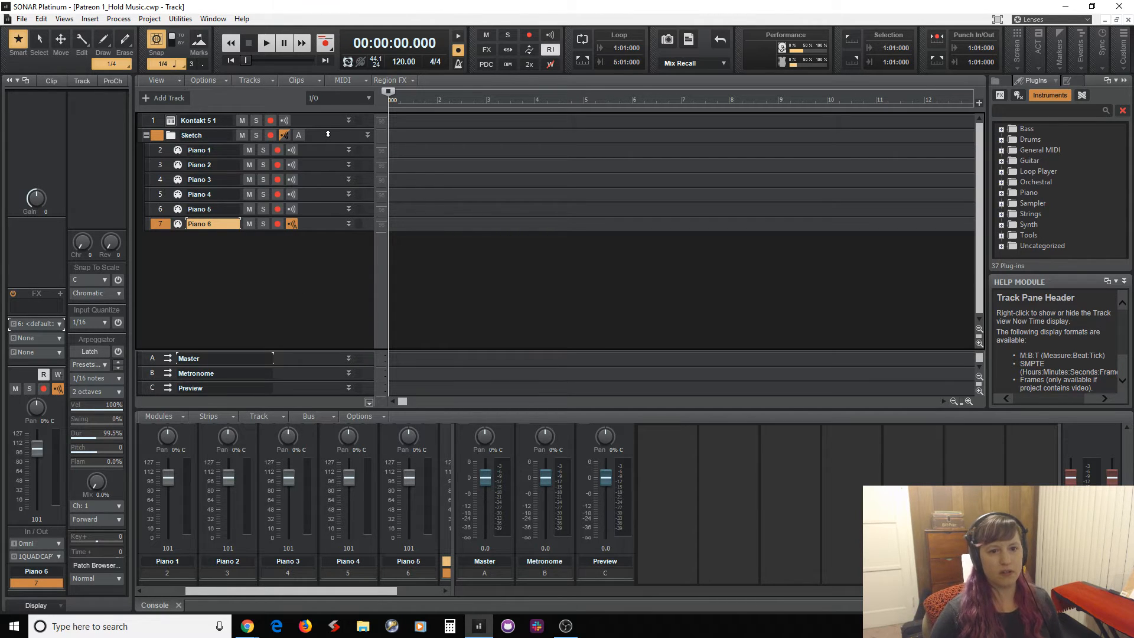
Select the tracks Piano 1 through Piano 6, with Piano 1 active, and set the track input to All Inputs, MIDI Omni
{"action": "left_click", "coordinate": [389, 266]}
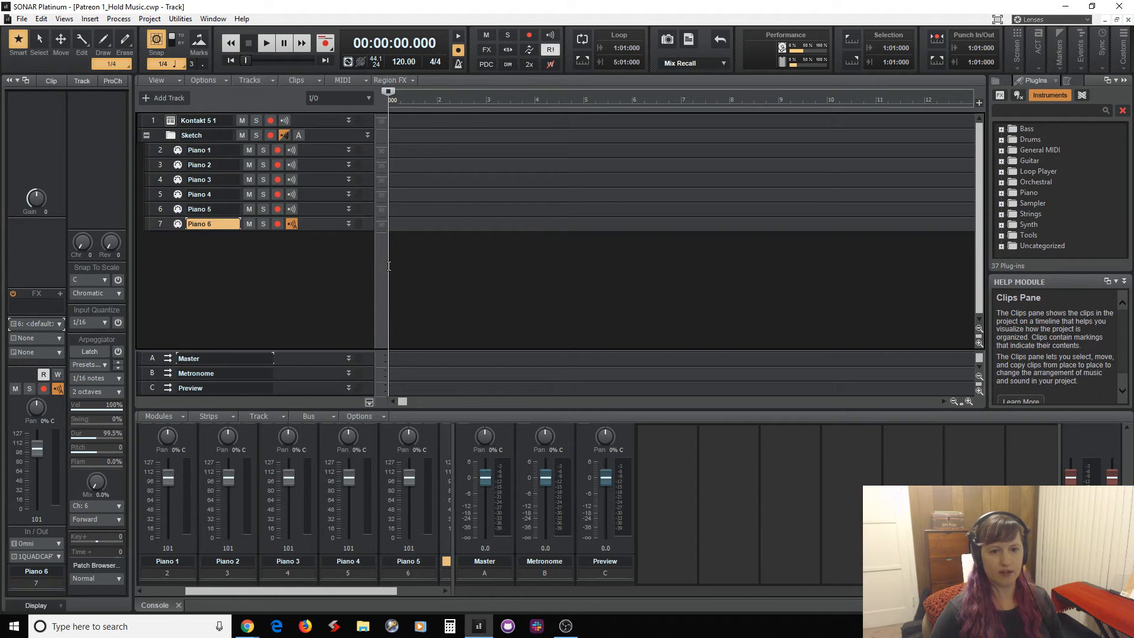
{"action": "left_click", "coordinate": [307, 154]}
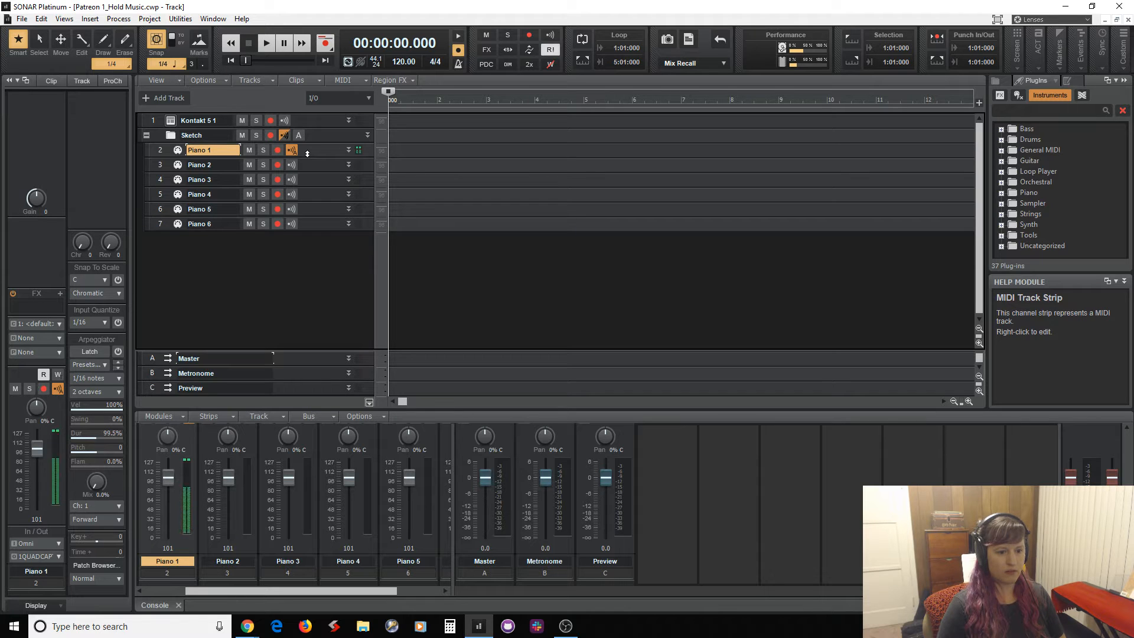
{"action": "left_click_drag", "start_coordinate": [160, 150], "coordinate": [158, 243]}
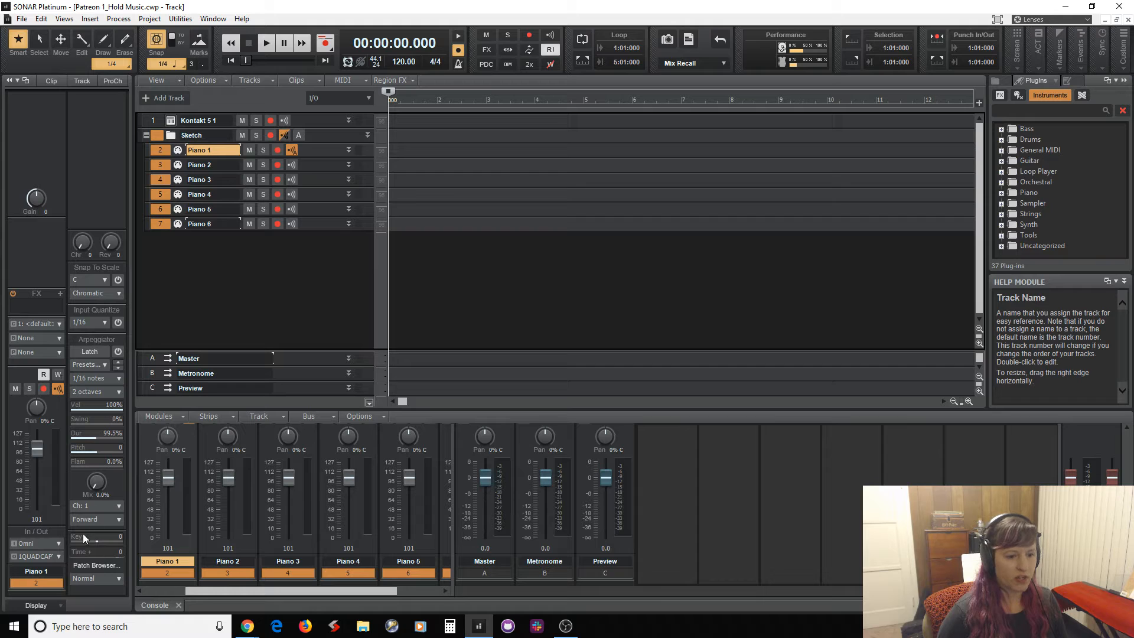
{"action": "left_click", "coordinate": [57, 544]}
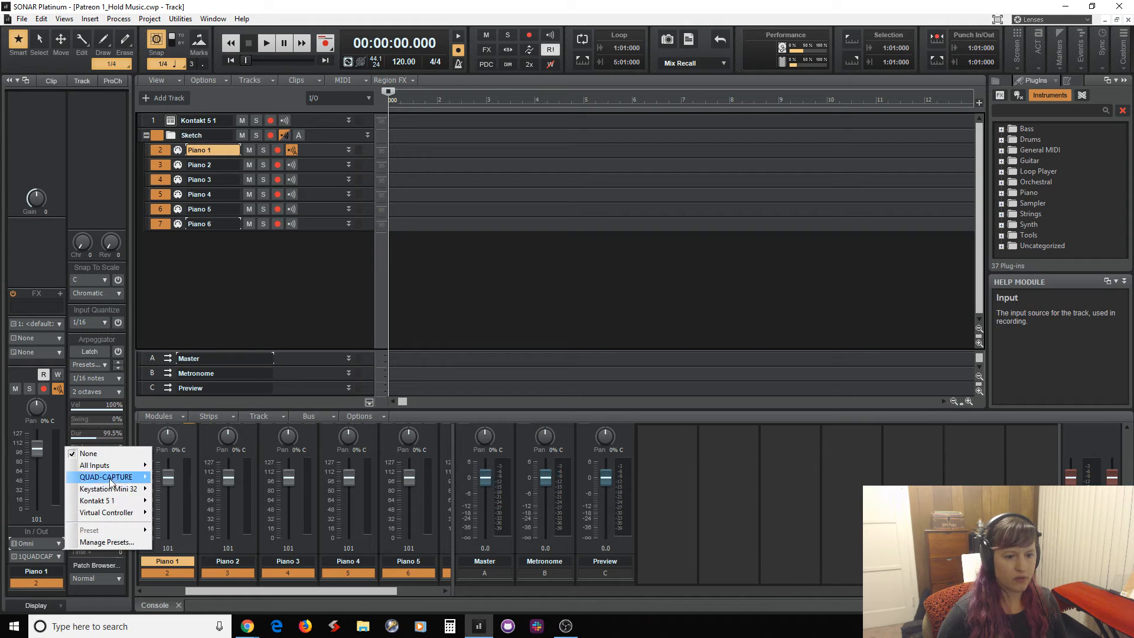
{"action": "mouse_move", "coordinate": [113, 470]}
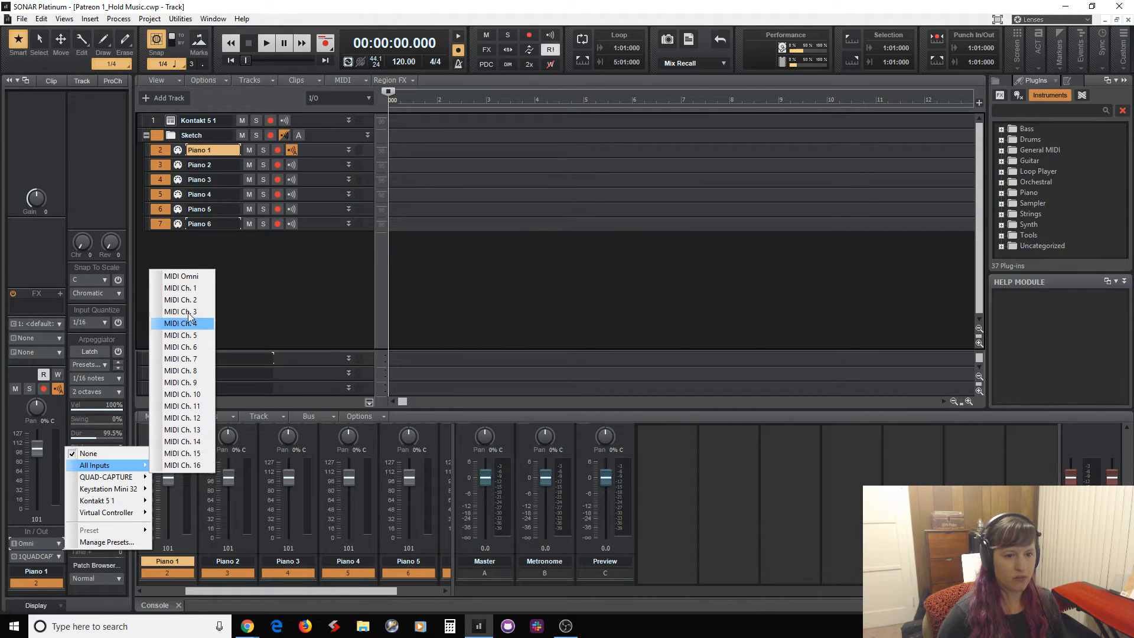
{"action": "left_click", "coordinate": [189, 281]}
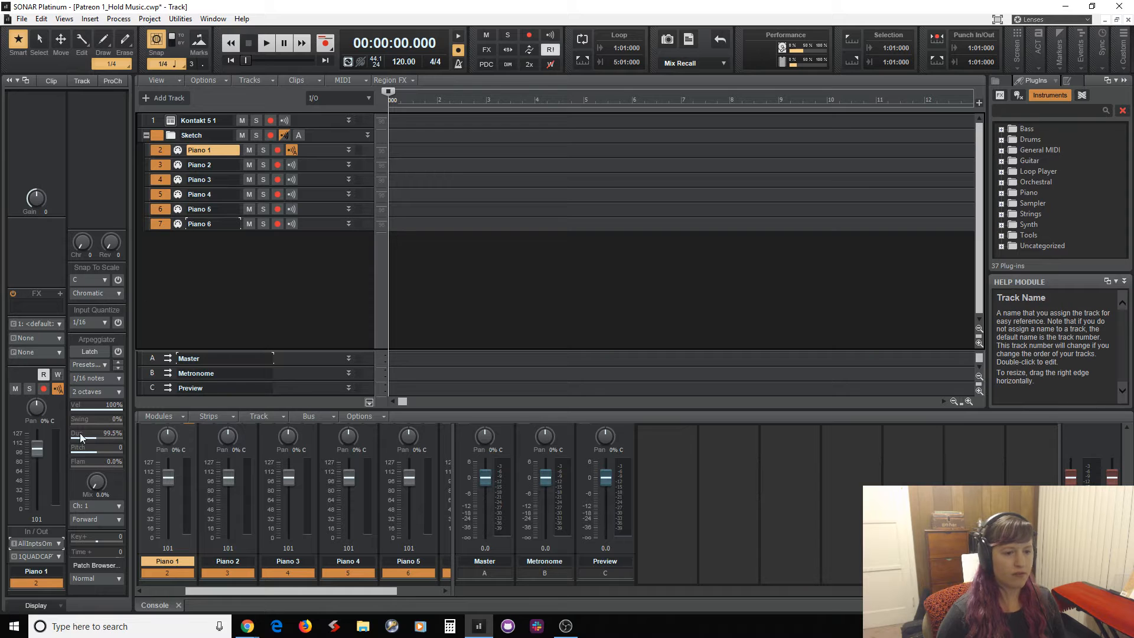
Check the patch and MIDI channel settings of the Piano 1 track
{"action": "left_click", "coordinate": [51, 352]}
{"action": "left_click", "coordinate": [220, 357]}
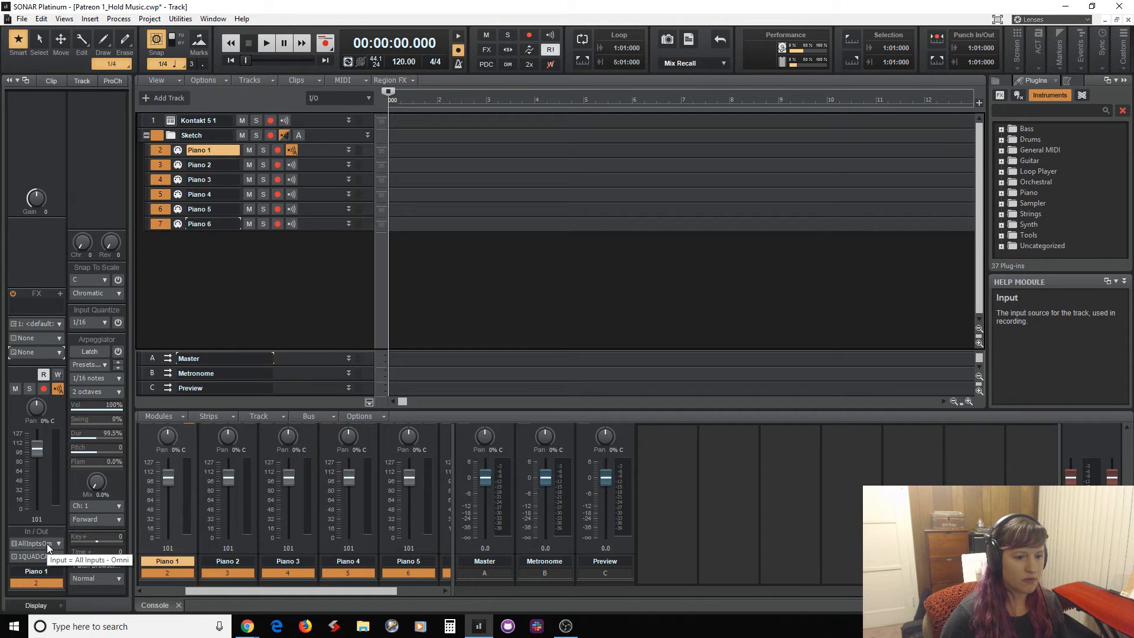
{"action": "left_click", "coordinate": [58, 324]}
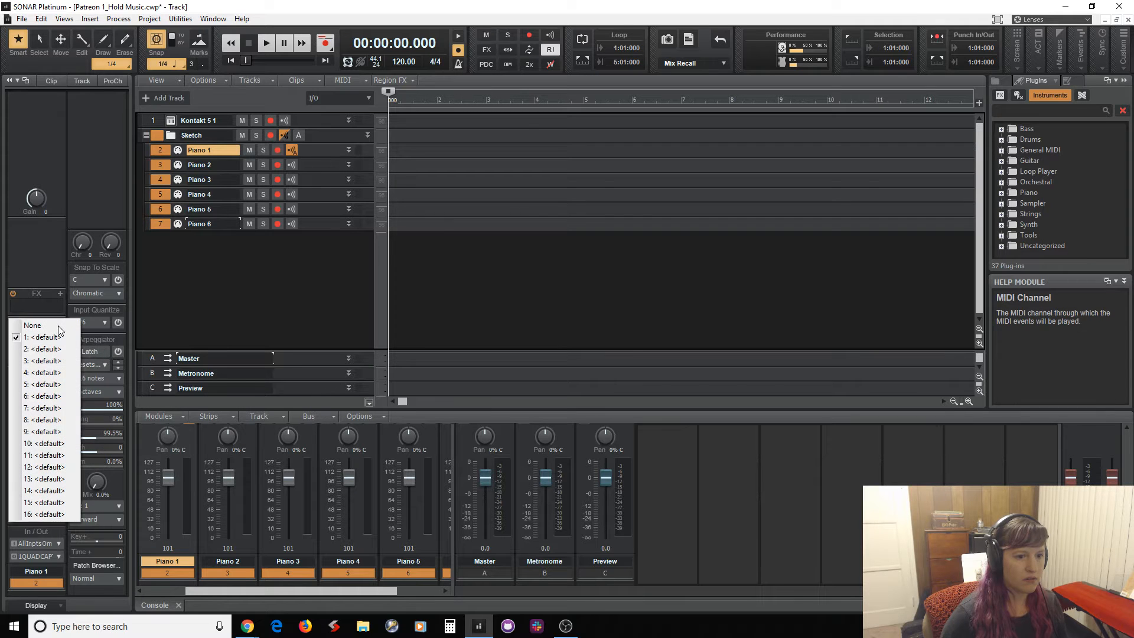
{"action": "key", "text": "Escape"}
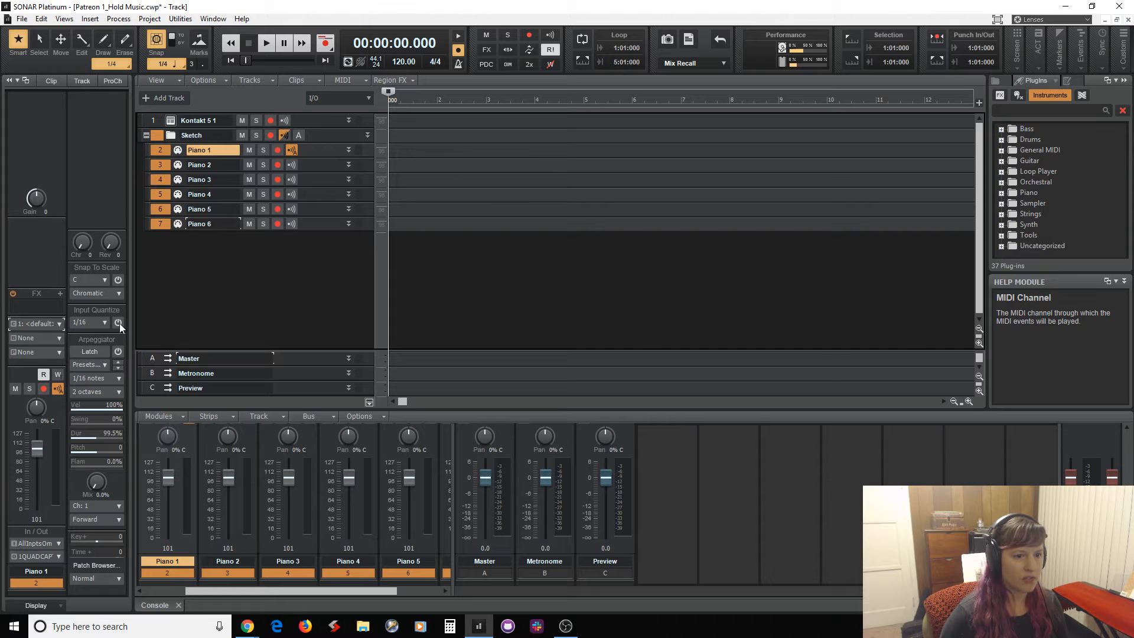
Set the Piano 1 track's input to Kontakt 5 1, MIDI Omni
{"action": "left_click", "coordinate": [57, 352]}
{"action": "key", "text": "Escape"}
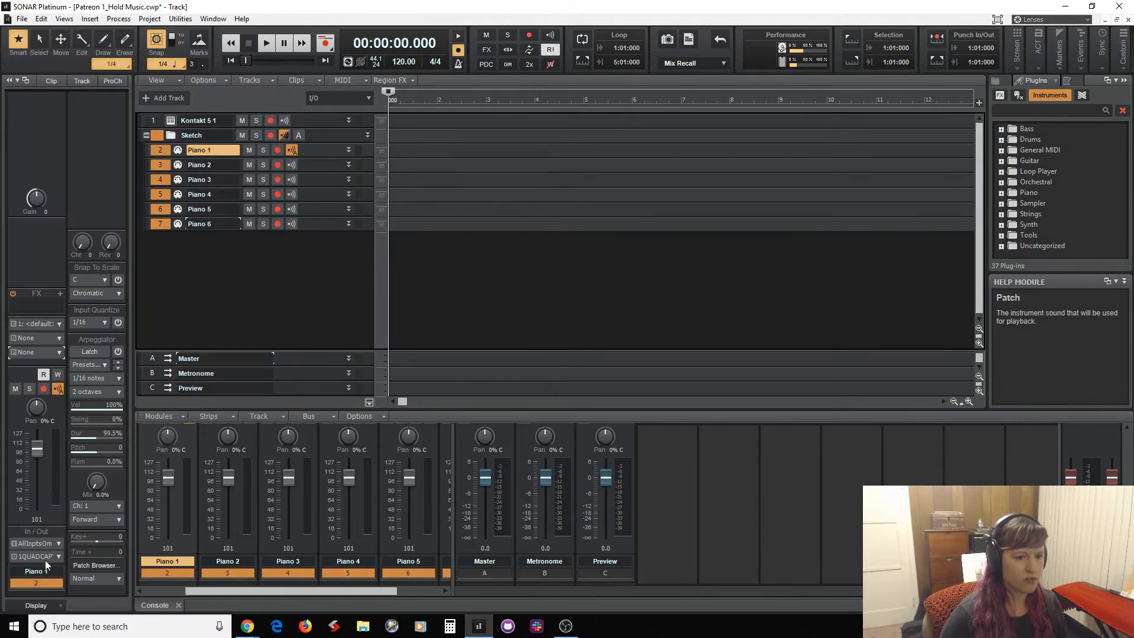
{"action": "left_click", "coordinate": [55, 546]}
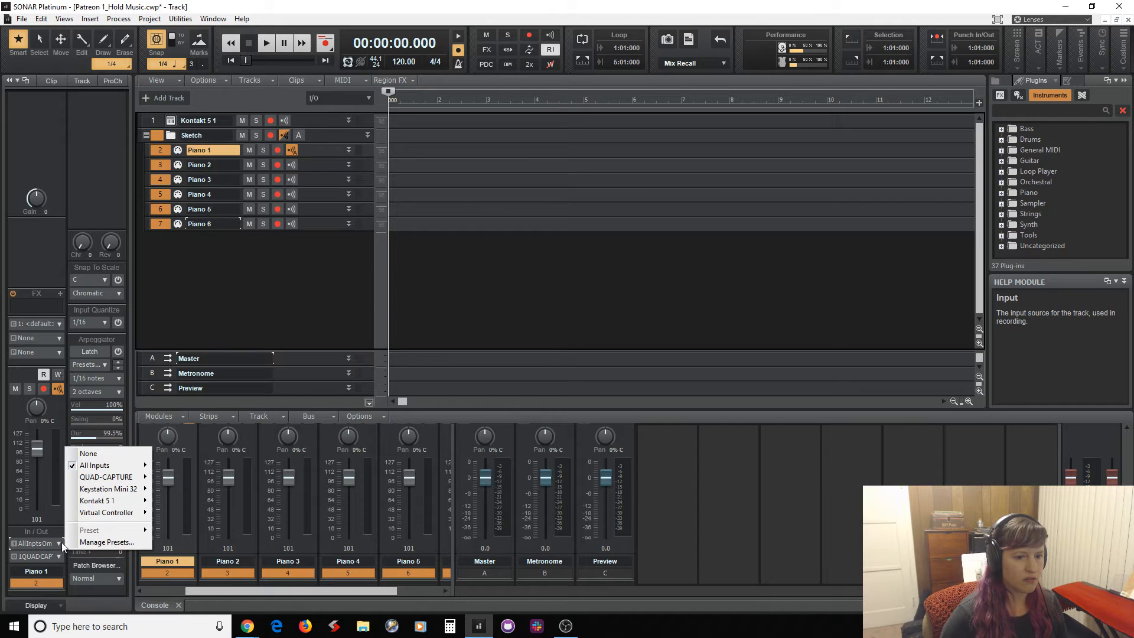
{"action": "mouse_move", "coordinate": [107, 505]}
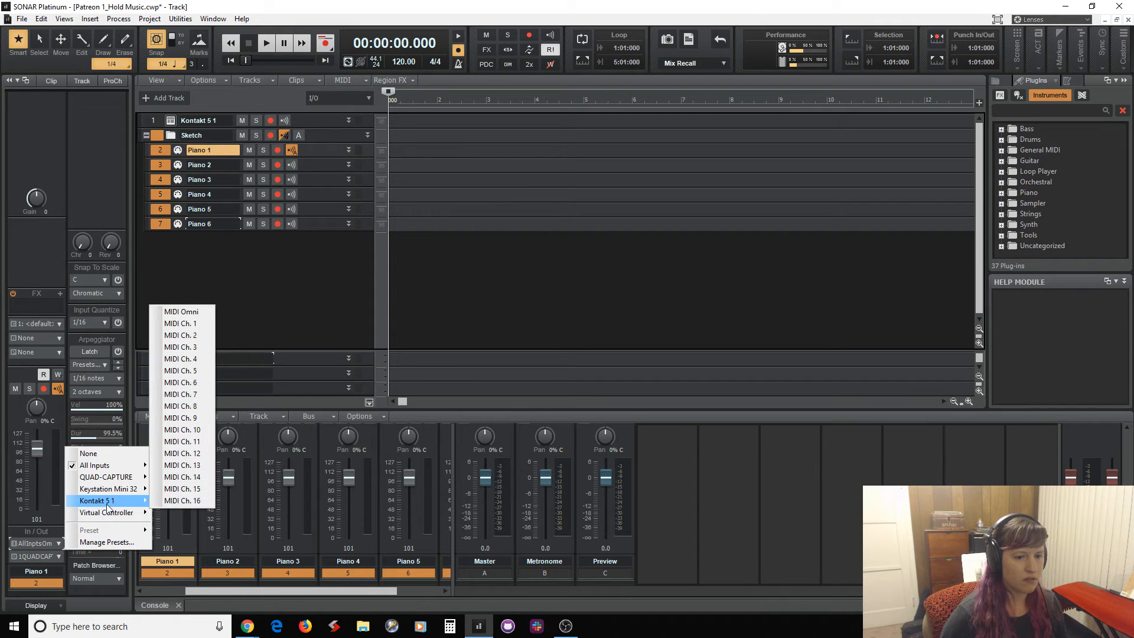
{"action": "left_click", "coordinate": [181, 314]}
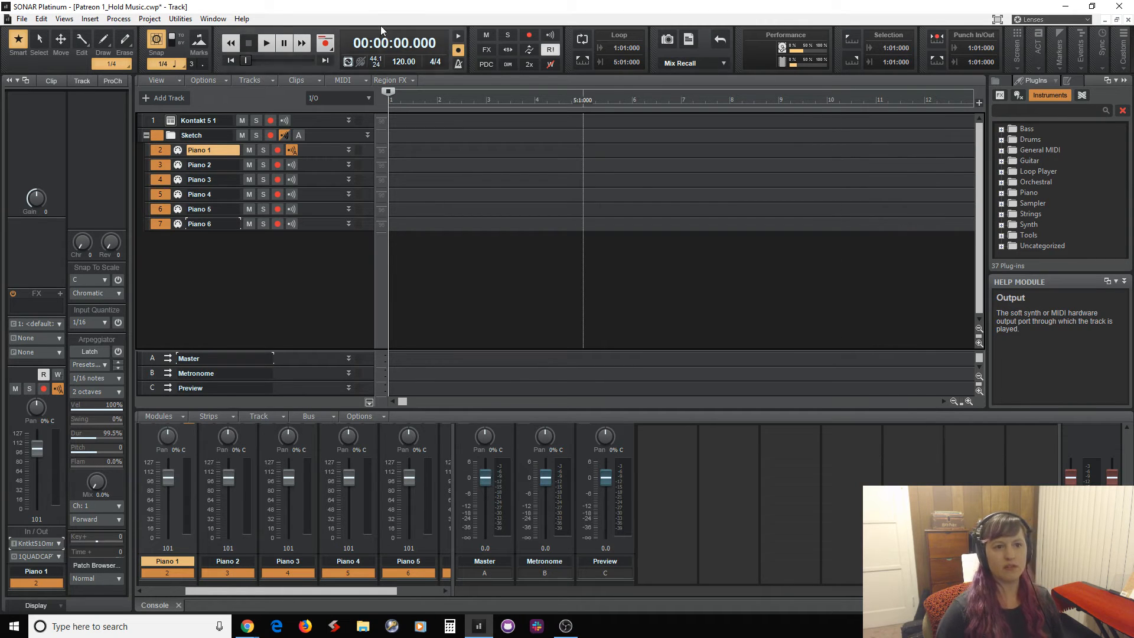
Restart SONAR, skip the Waves licence check and reopen the project Patreon 1_Hold Music.cwp
{"action": "left_click", "coordinate": [1127, 7]}
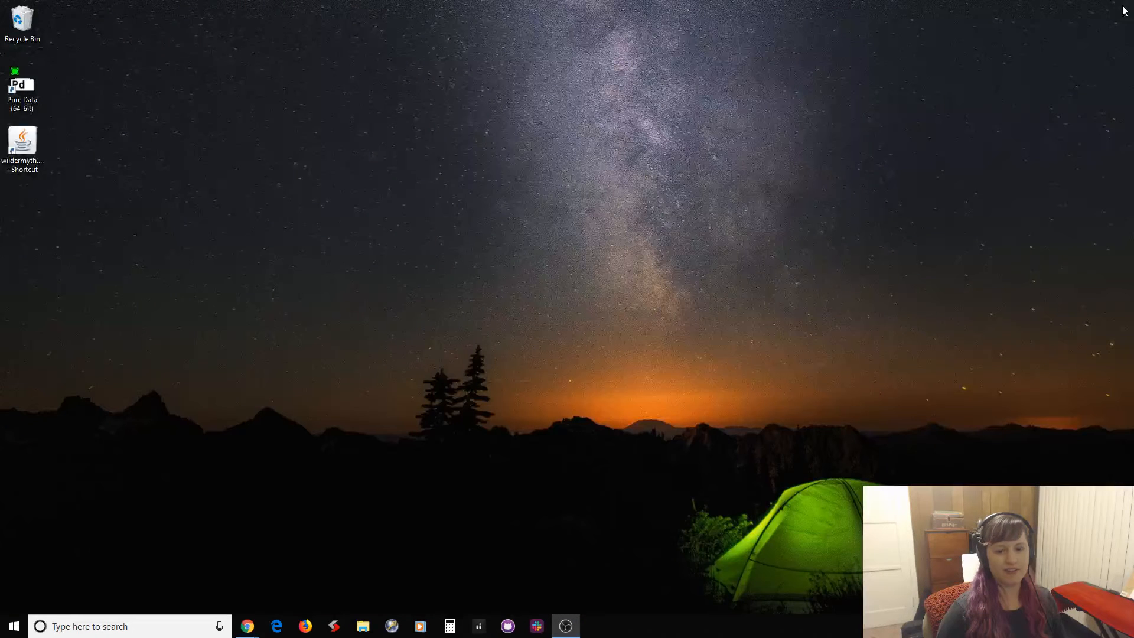
{"action": "left_click", "coordinate": [478, 627]}
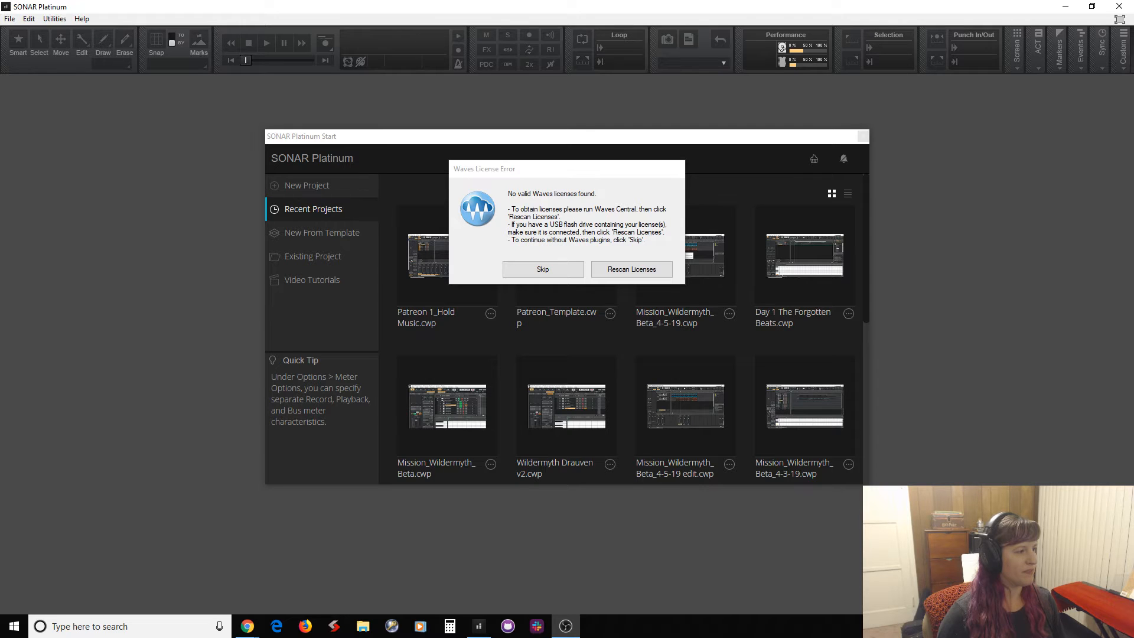
{"action": "left_click", "coordinate": [563, 269]}
{"action": "left_click", "coordinate": [562, 270]}
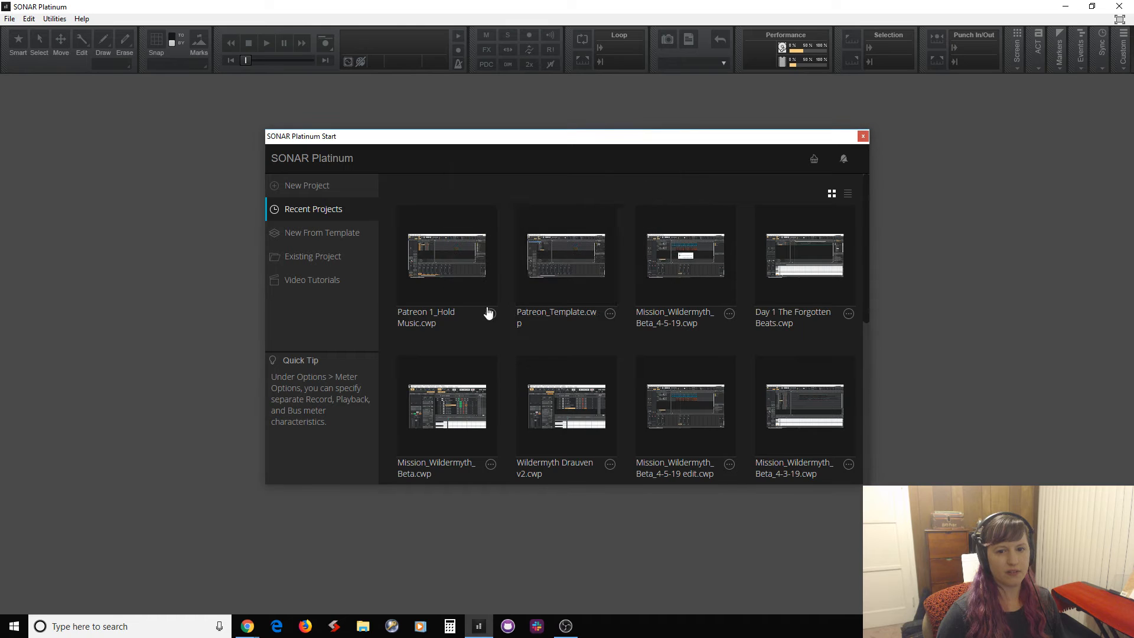
{"action": "left_click", "coordinate": [431, 319]}
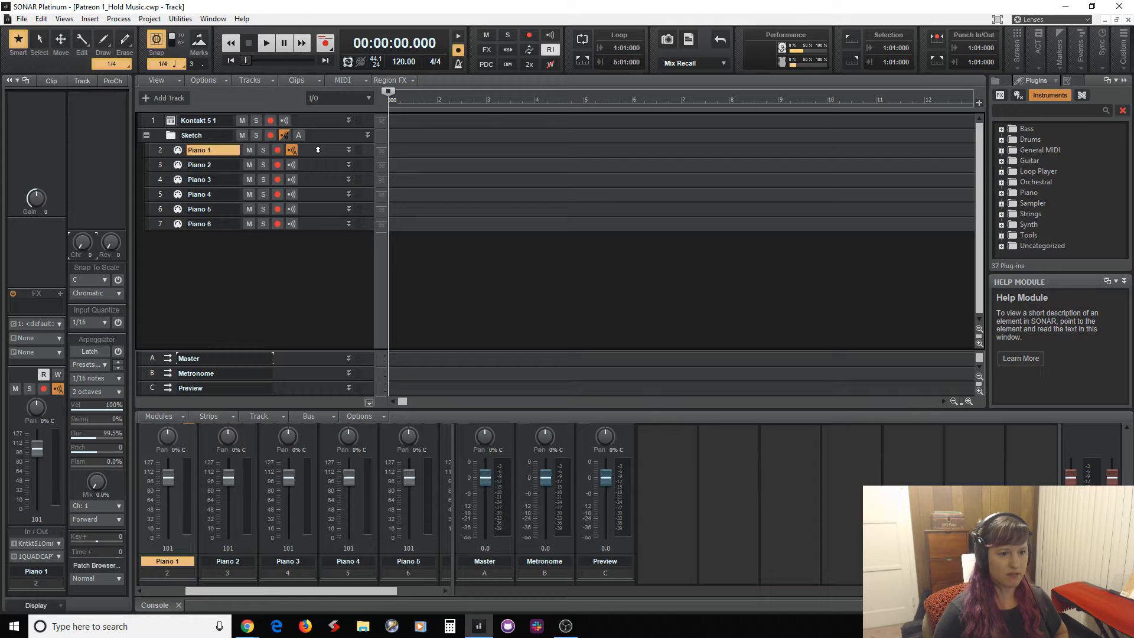
Check the patch and MIDI channel options of the Piano 1 track and the loaded pianos in the Kontakt 5 1 instrument
{"action": "left_click", "coordinate": [59, 353]}
{"action": "key", "text": "Escape"}
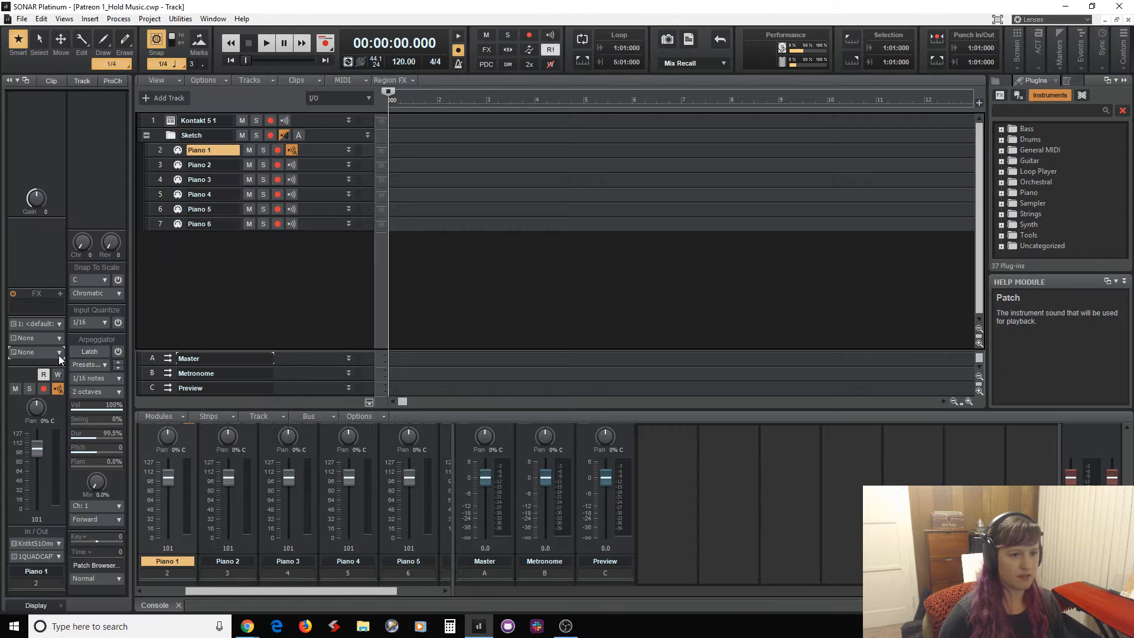
{"action": "left_click", "coordinate": [54, 324]}
{"action": "key", "text": "Escape"}
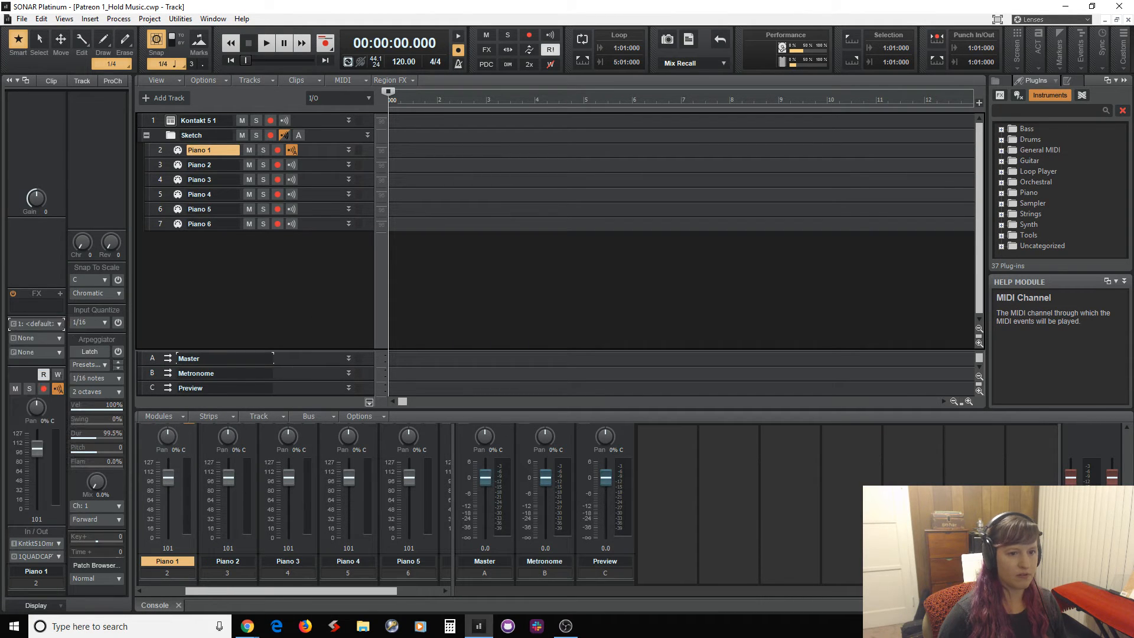
{"action": "double_click", "coordinate": [171, 121]}
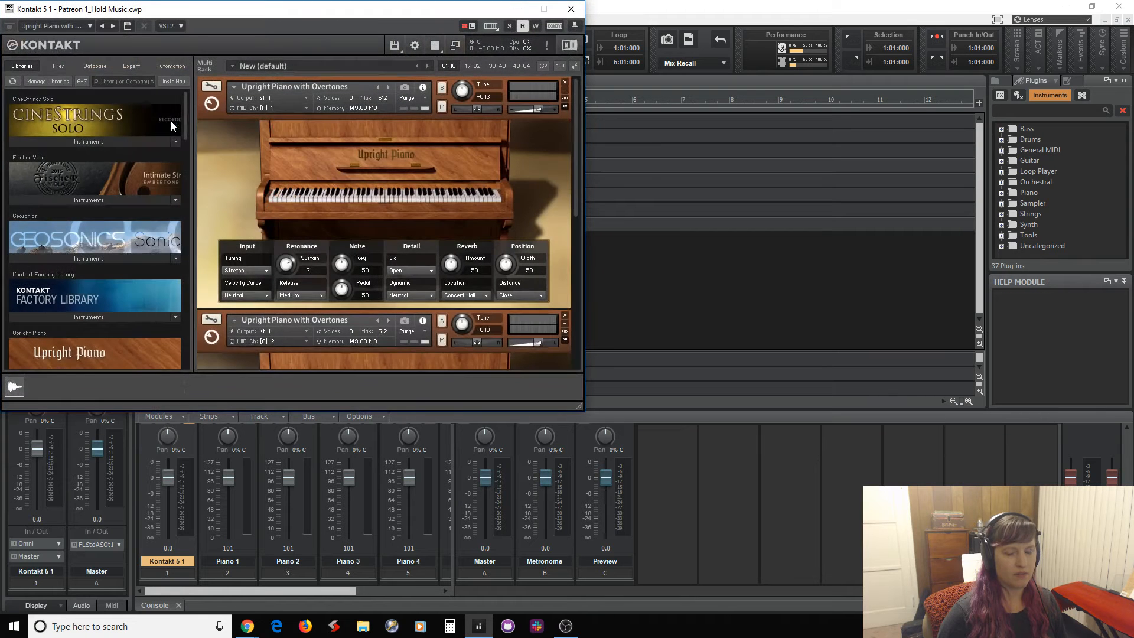
{"action": "left_click", "coordinate": [575, 13]}
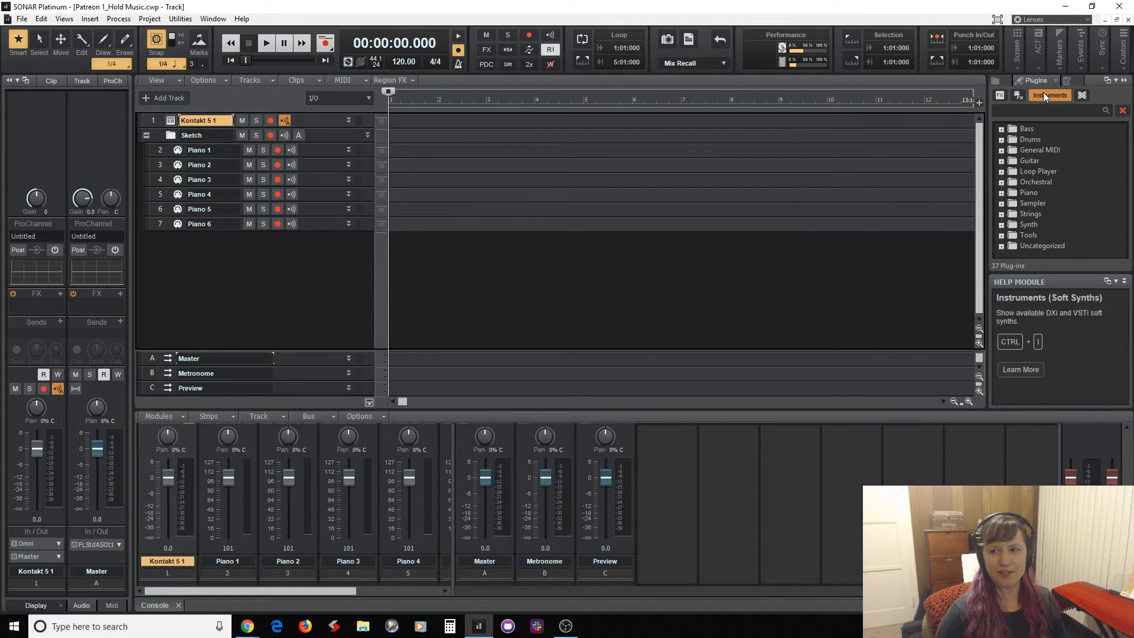
Find Kontakt 5 among the instrument plug-ins and insert it with a First Synth Audio Output track instead of a Simple Instrument Track
{"action": "left_click", "coordinate": [1038, 109]}
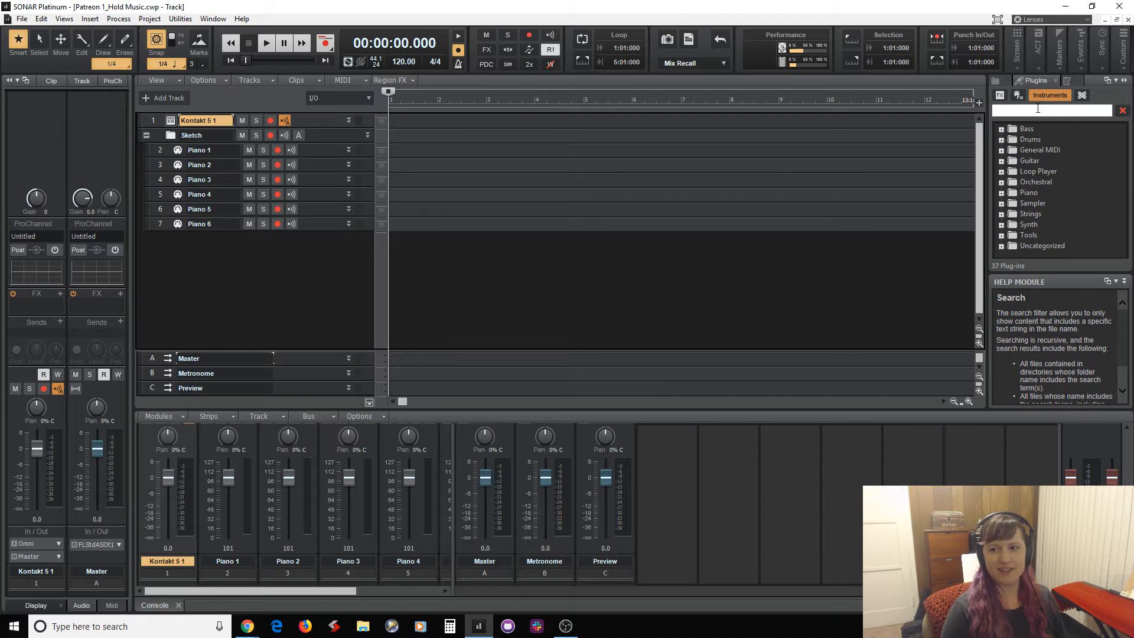
{"action": "type", "text": "kon"}
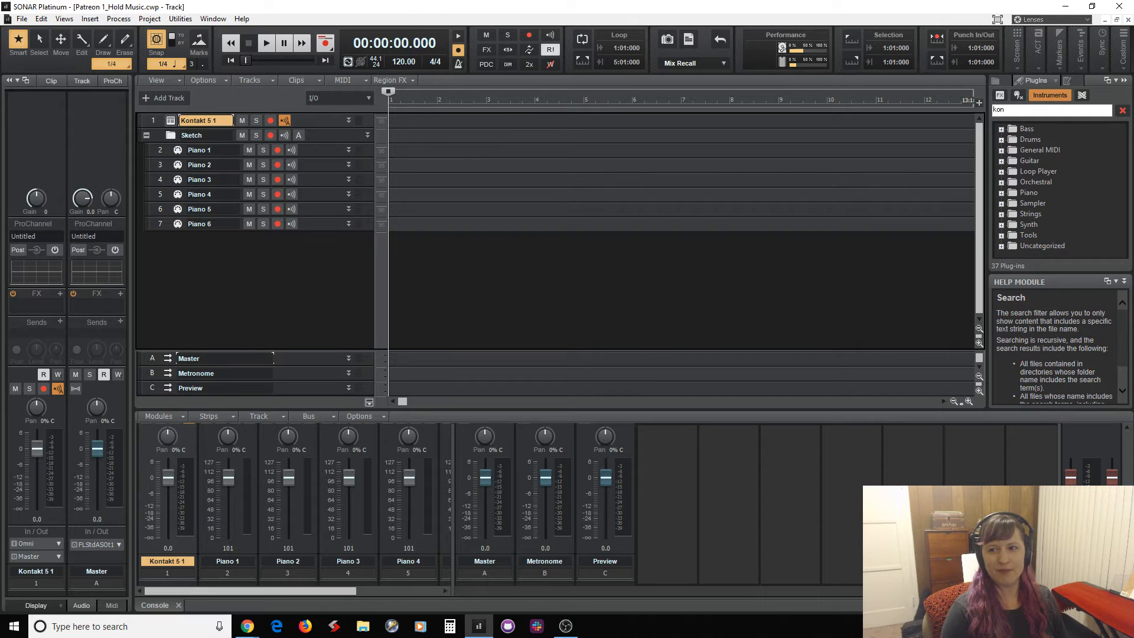
{"action": "type", "text": "ta"}
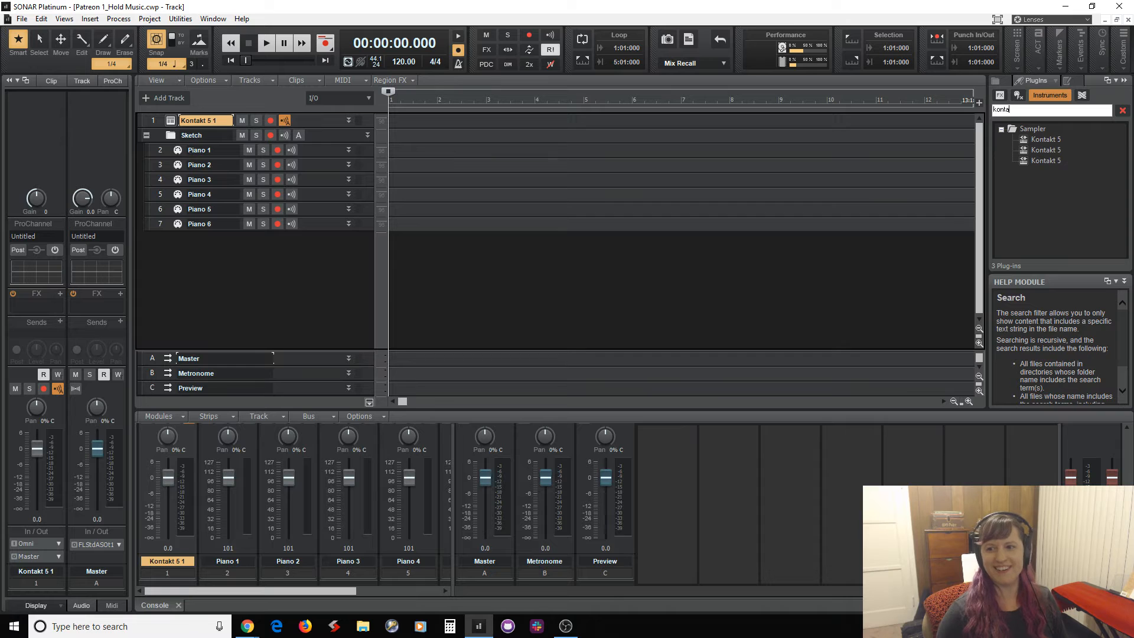
{"action": "double_click", "coordinate": [1040, 139]}
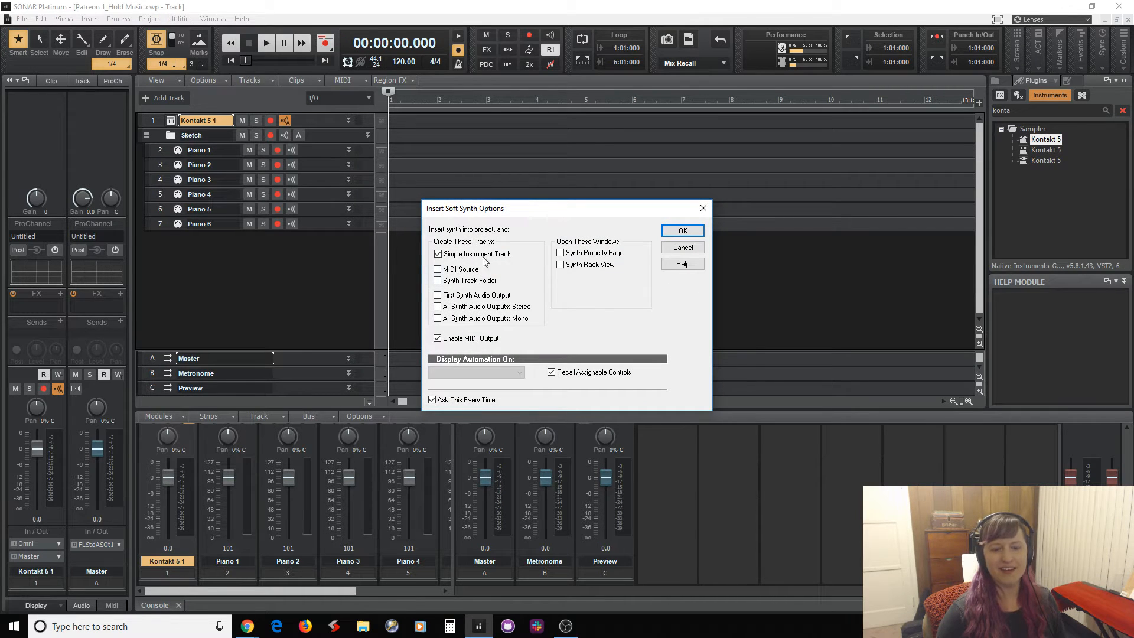
{"action": "left_click", "coordinate": [438, 254]}
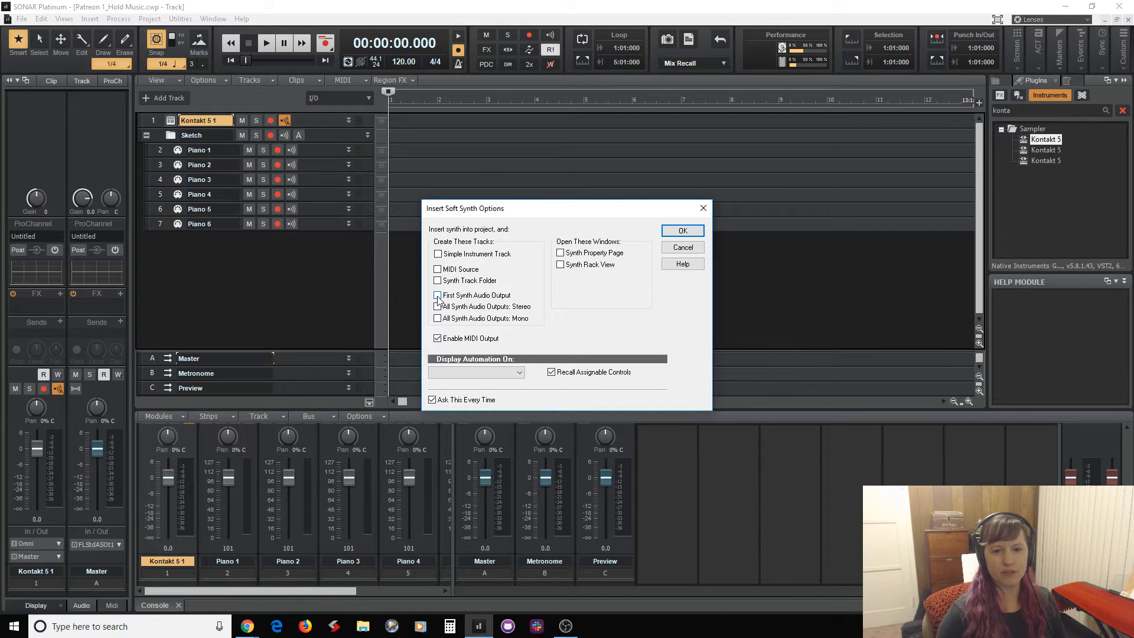
{"action": "left_click", "coordinate": [437, 296]}
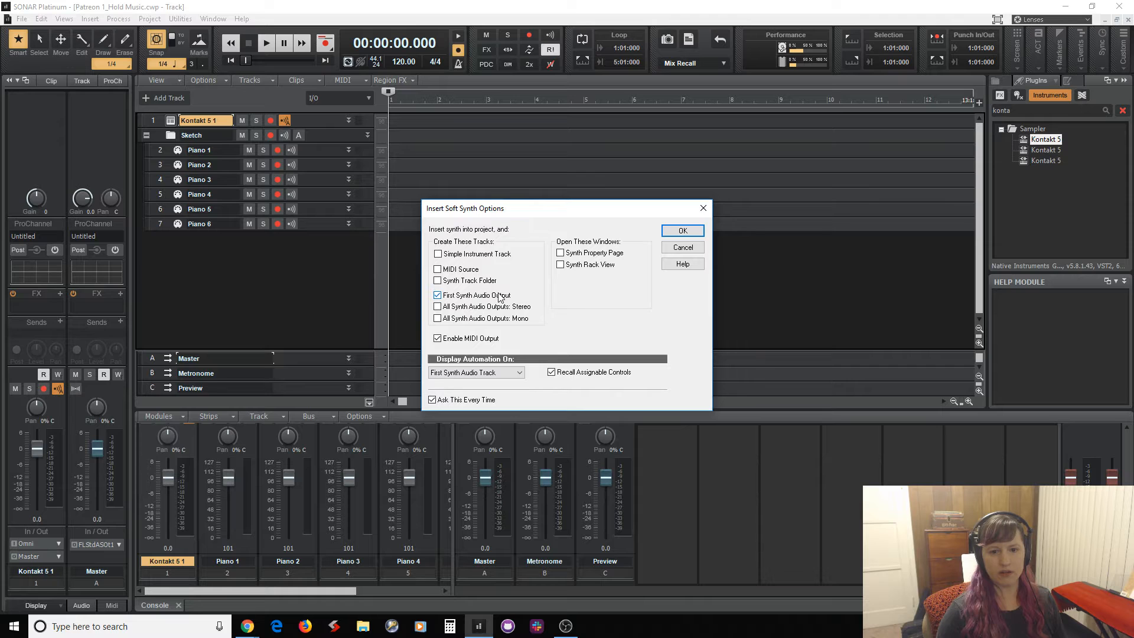
{"action": "left_click", "coordinate": [667, 232]}
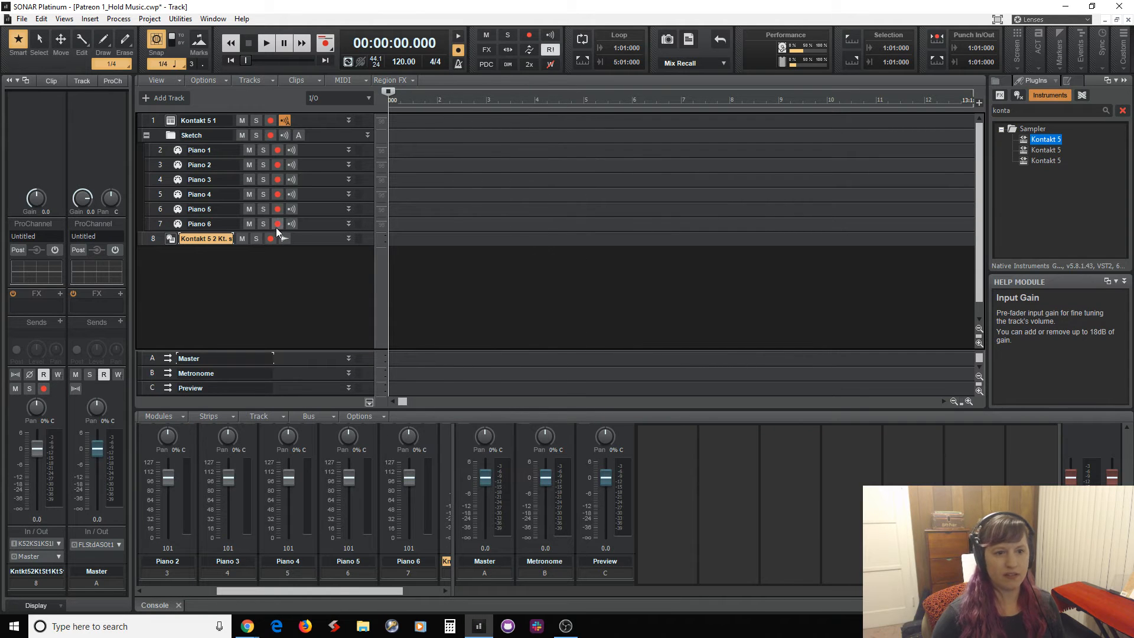
Delete the old Kontakt 5 1 instrument track and move the new Kontakt 5 audio output track above the Sketch folder
{"action": "left_click", "coordinate": [160, 120]}
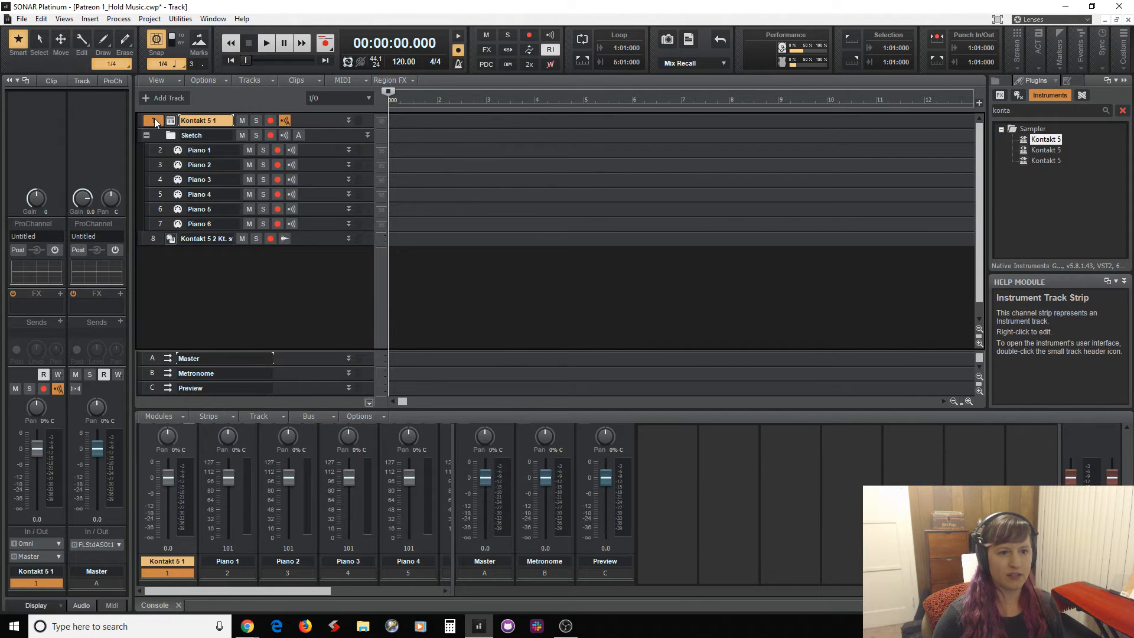
{"action": "right_click", "coordinate": [156, 119]}
{"action": "left_click", "coordinate": [192, 255]}
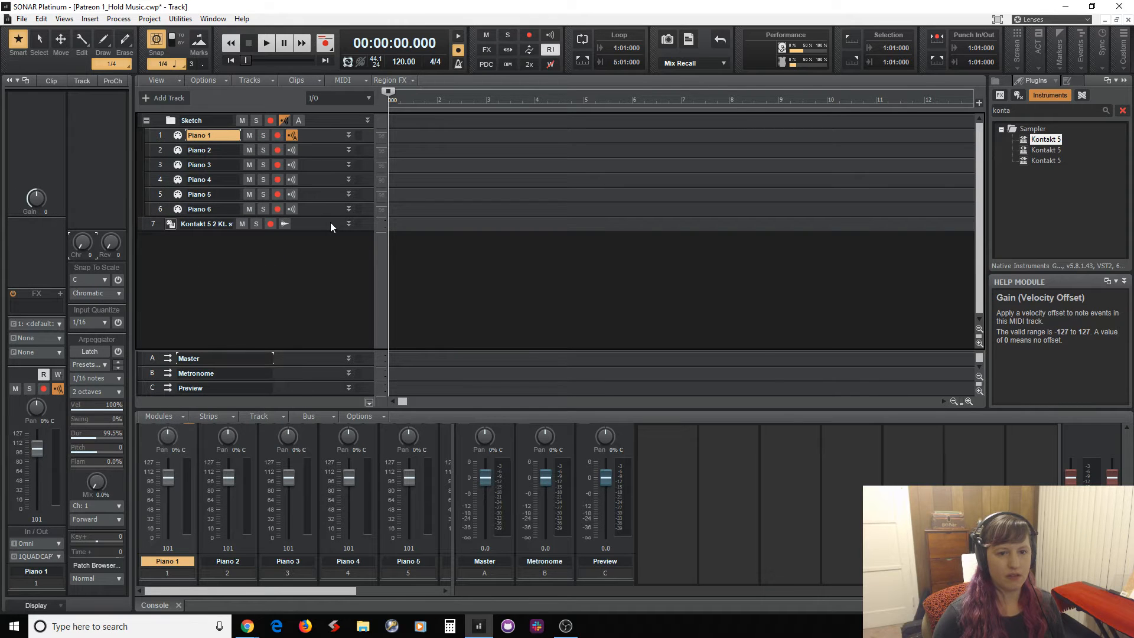
{"action": "left_click_drag", "start_coordinate": [347, 222], "coordinate": [346, 117]}
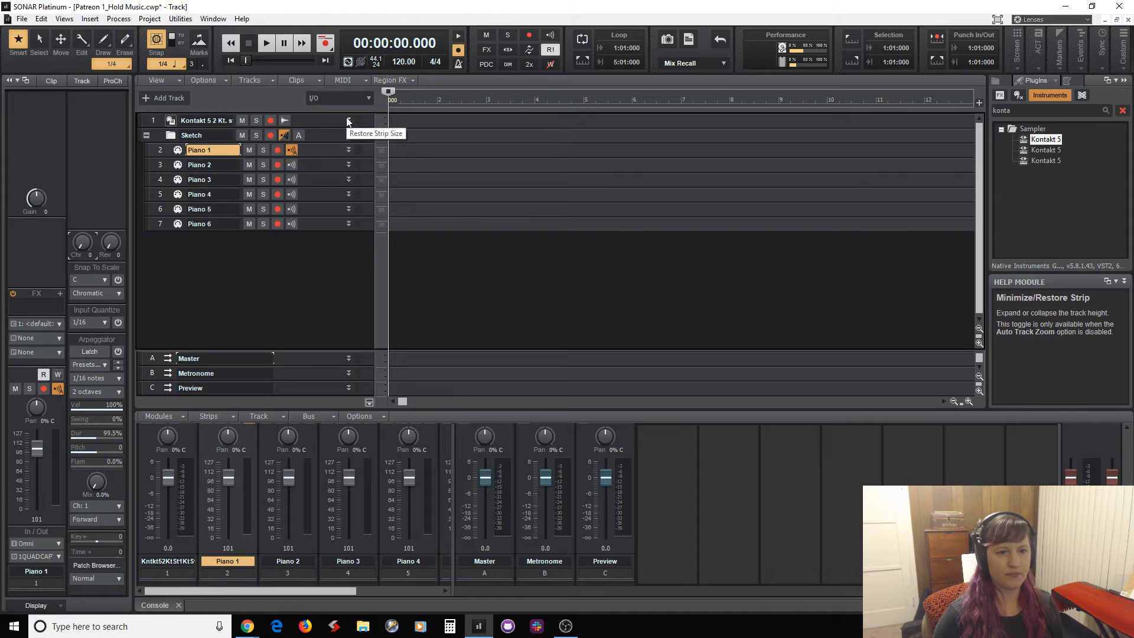
Examine the MIDI channel, bank and patch options of the Piano 1 track, keeping it on channel 1
{"action": "left_click", "coordinate": [160, 151]}
{"action": "left_click", "coordinate": [58, 323]}
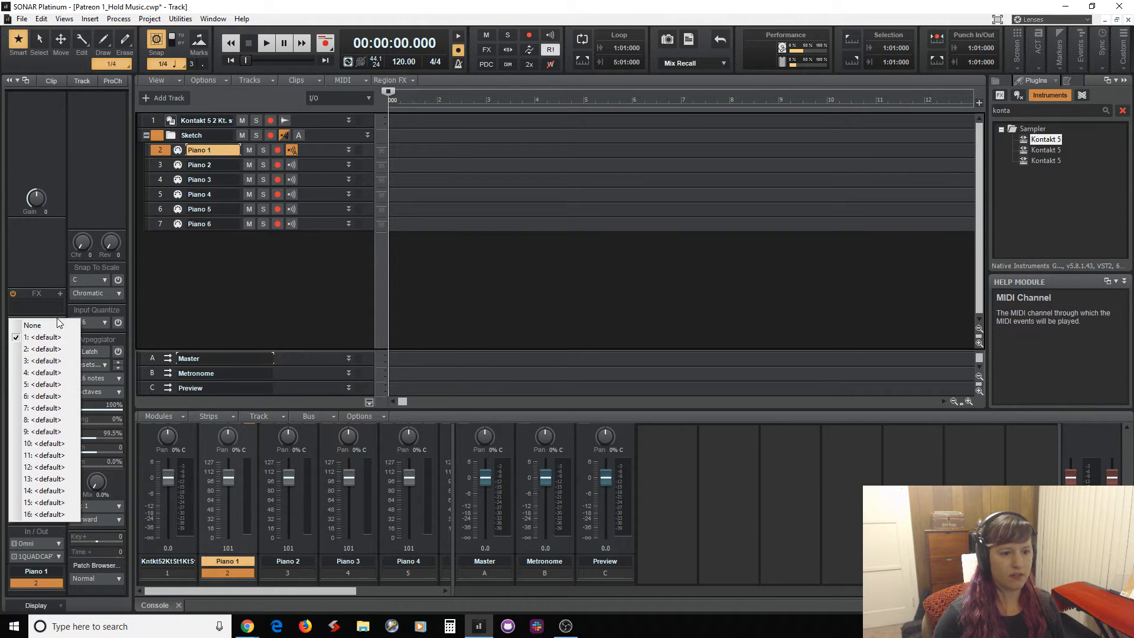
{"action": "left_click", "coordinate": [151, 268]}
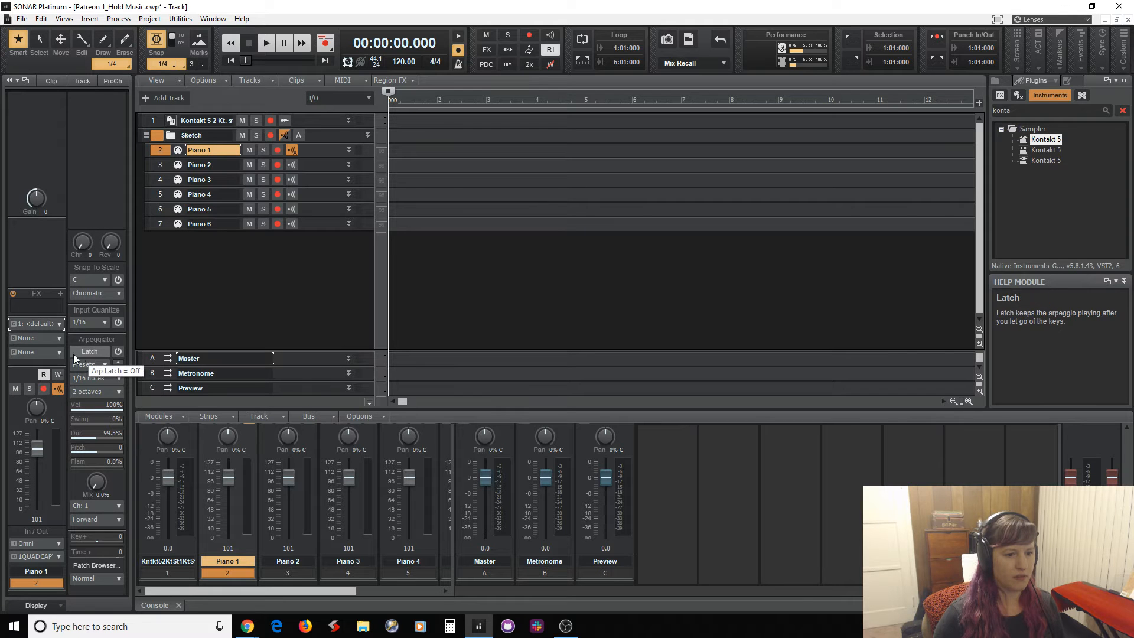
{"action": "left_click", "coordinate": [58, 352]}
{"action": "key", "text": "Escape"}
{"action": "left_click", "coordinate": [58, 342]}
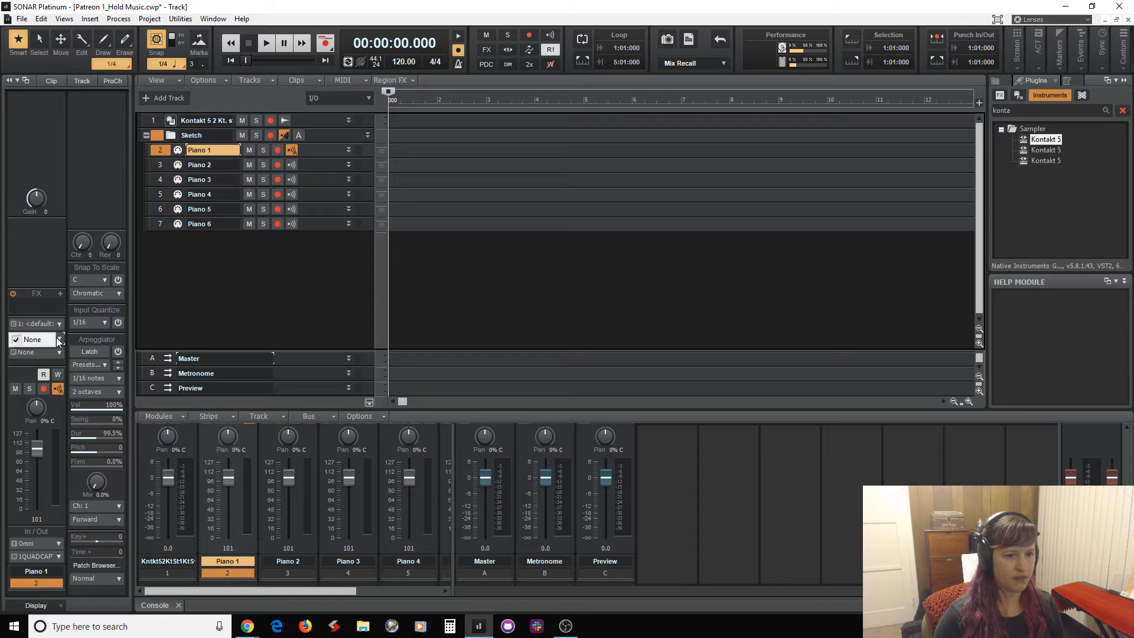
{"action": "left_click", "coordinate": [56, 341]}
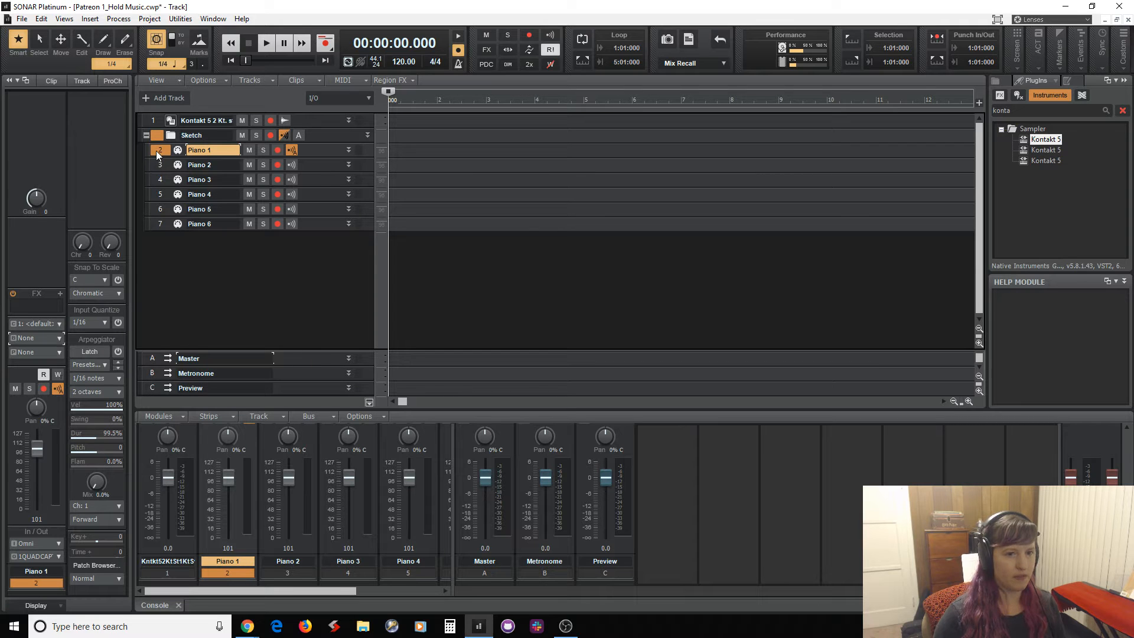
{"action": "left_click", "coordinate": [152, 238]}
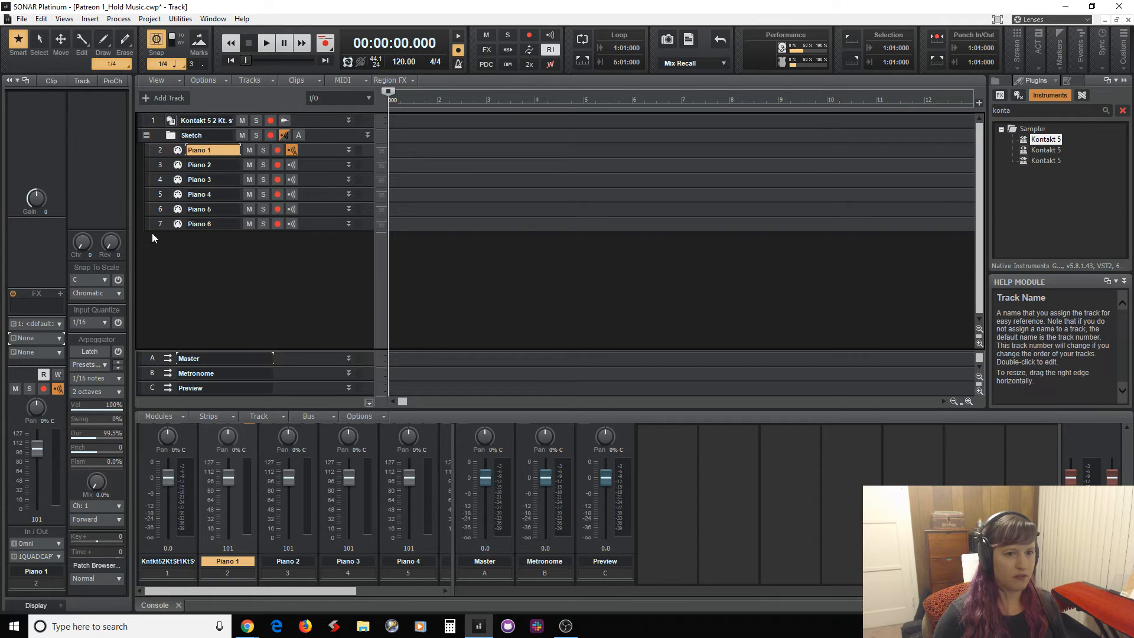
{"action": "left_click", "coordinate": [160, 150]}
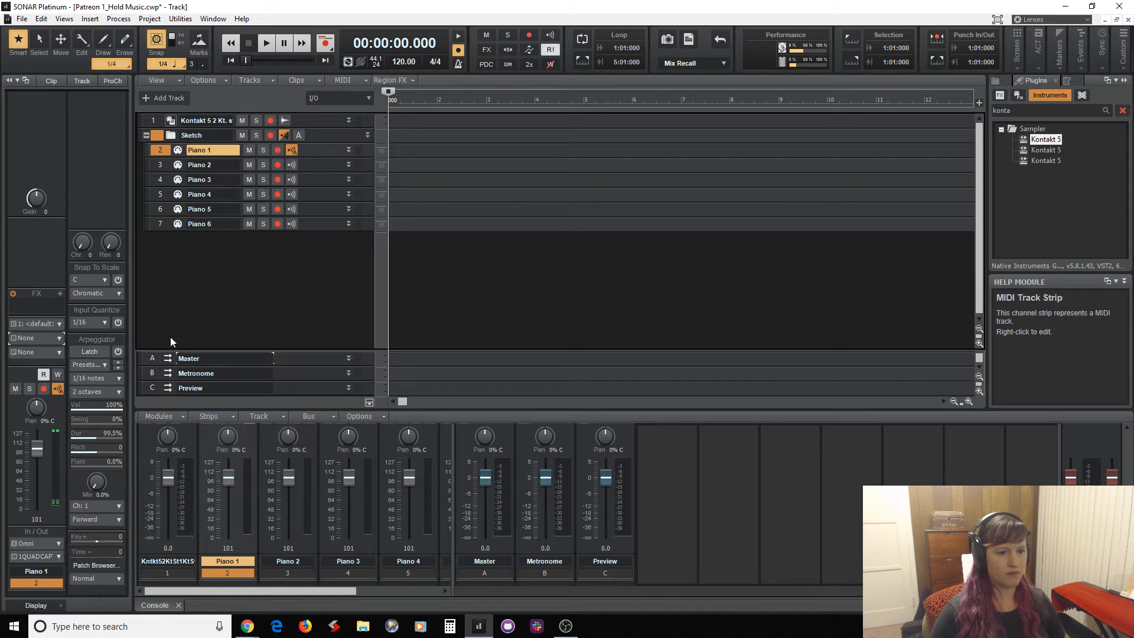
{"action": "left_click", "coordinate": [57, 325]}
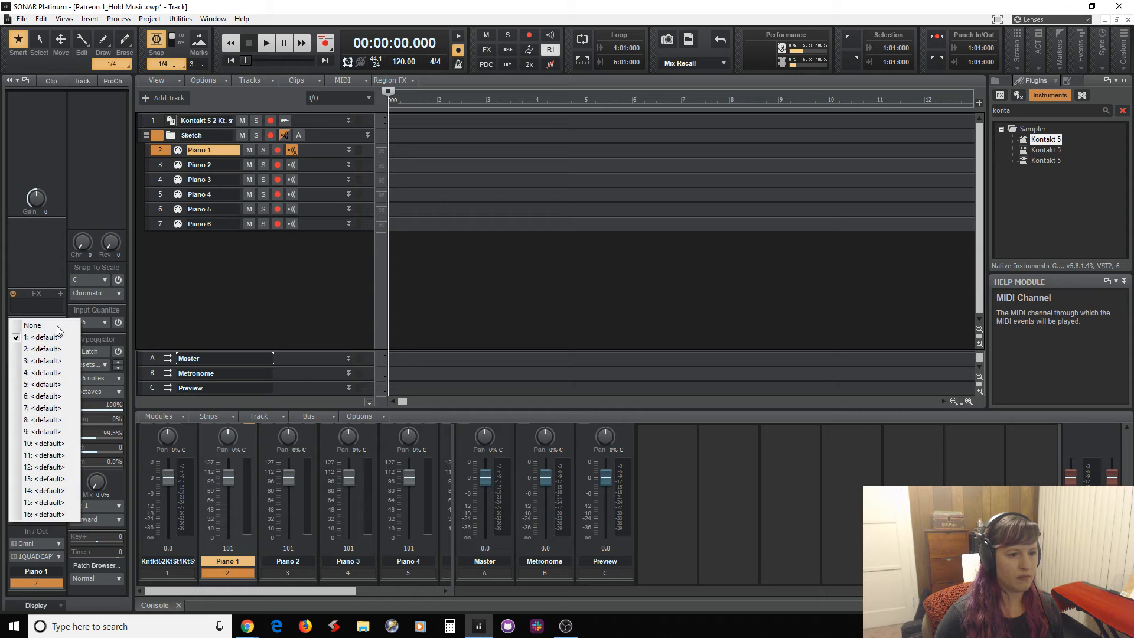
{"action": "left_click", "coordinate": [50, 337]}
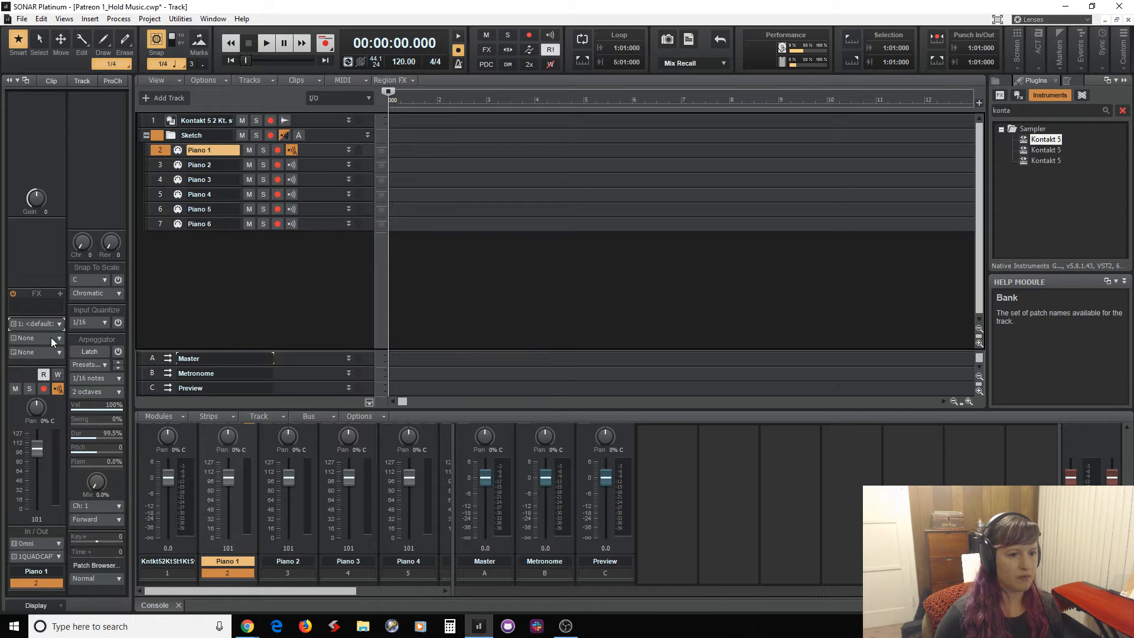
{"action": "left_click", "coordinate": [58, 340]}
{"action": "left_click", "coordinate": [57, 350]}
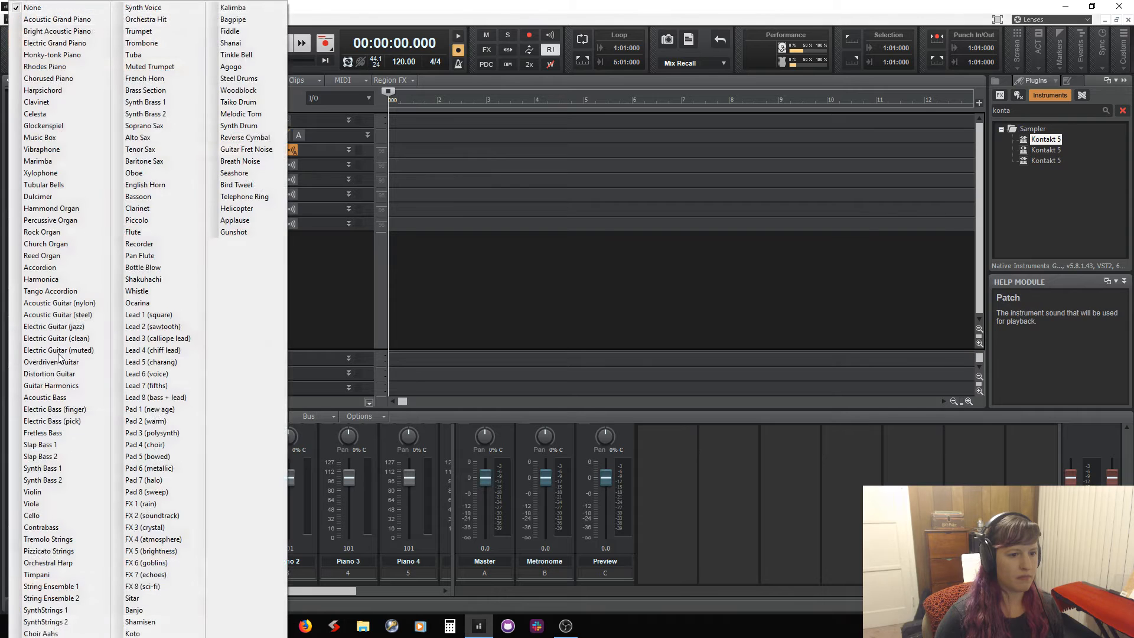
{"action": "key", "text": "Escape"}
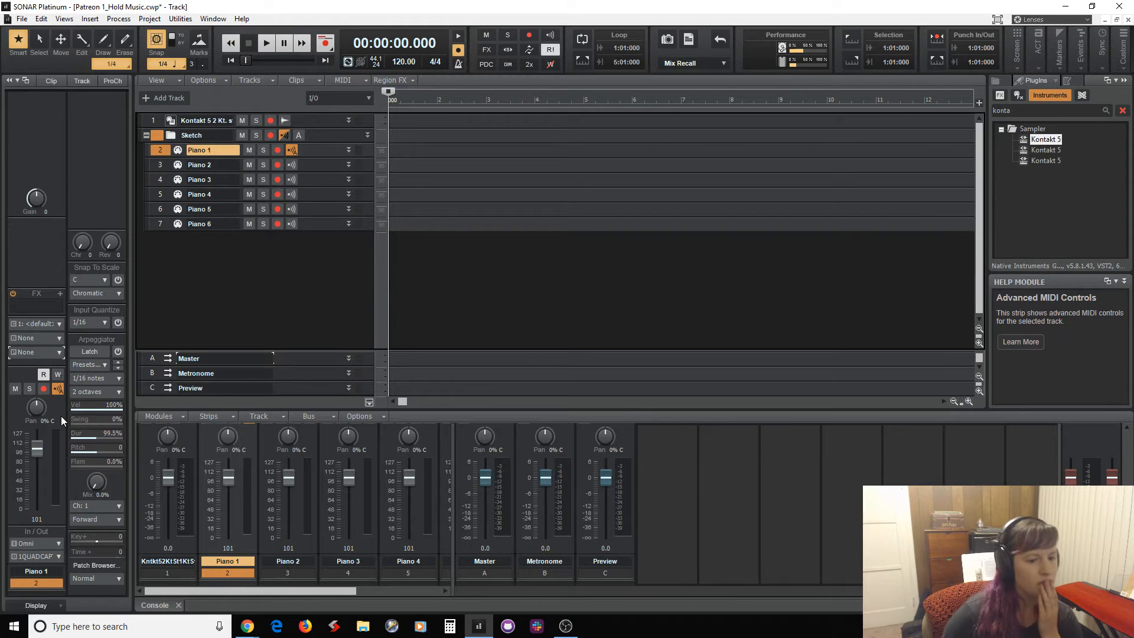
Route the input of the Piano 1 track from Kontakt 5 1, MIDI Omni
{"action": "left_click", "coordinate": [57, 545]}
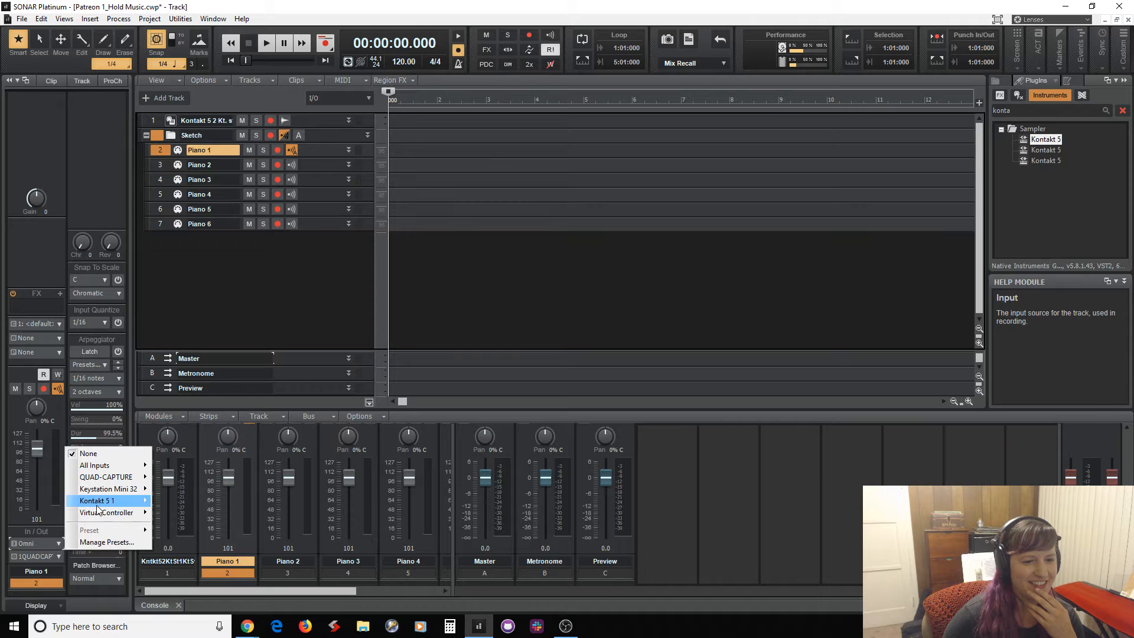
{"action": "mouse_move", "coordinate": [103, 500]}
{"action": "left_click", "coordinate": [198, 313]}
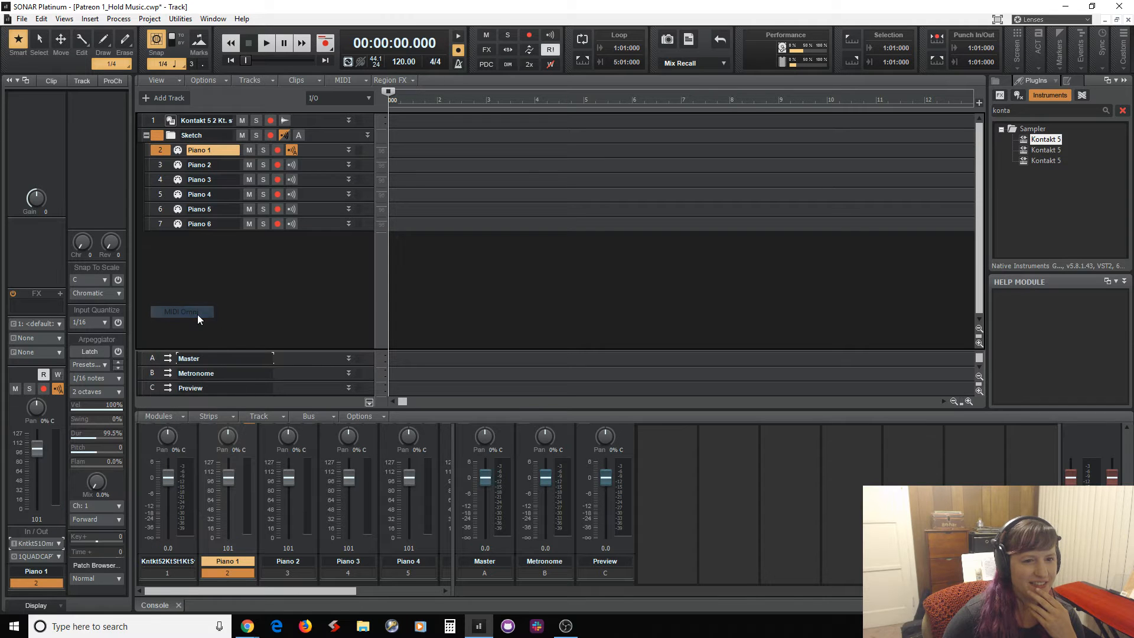
Select the Piano 2 to Piano 6 tracks and route their input from Kontakt 5 1, MIDI Omni
{"action": "left_click", "coordinate": [160, 164]}
{"action": "left_click", "coordinate": [160, 224], "text": "shift"}
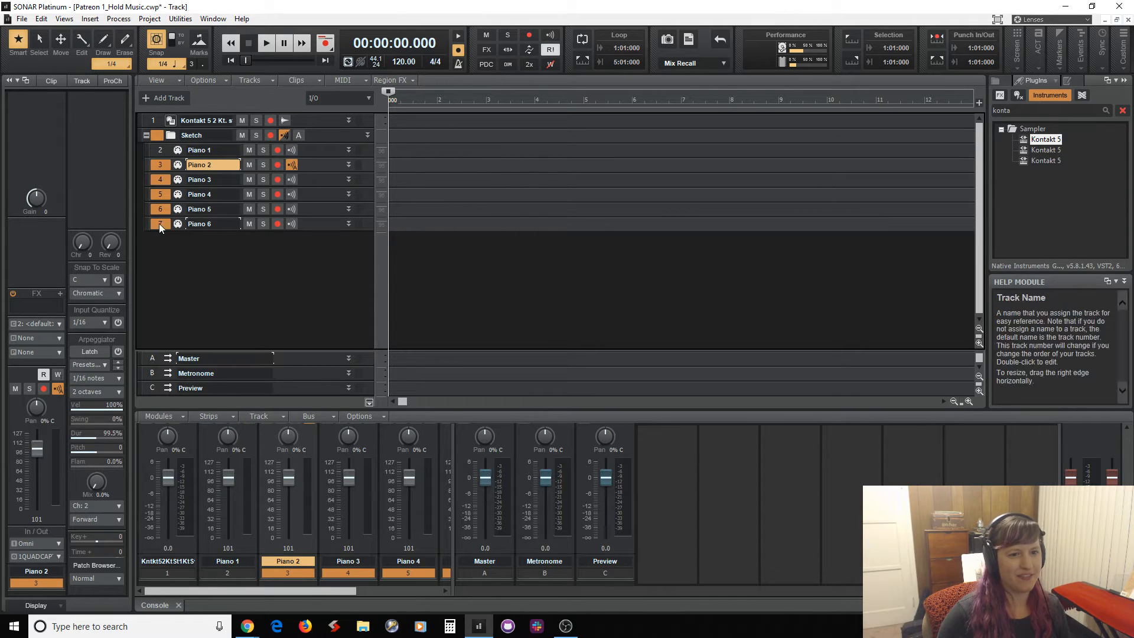
{"action": "left_click", "coordinate": [53, 544]}
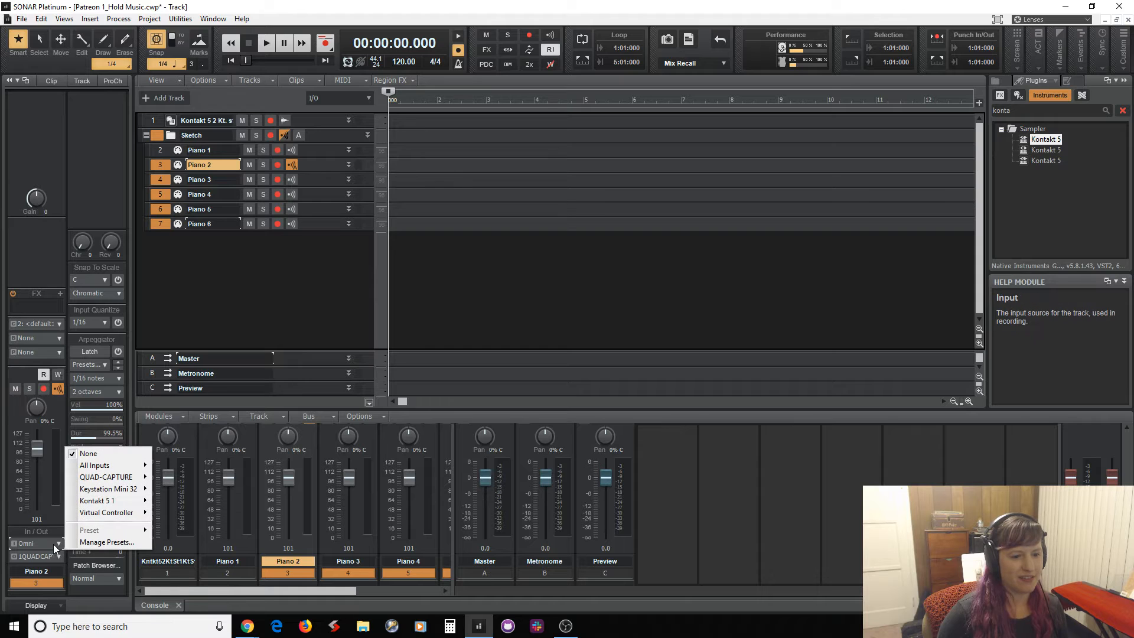
{"action": "mouse_move", "coordinate": [118, 502]}
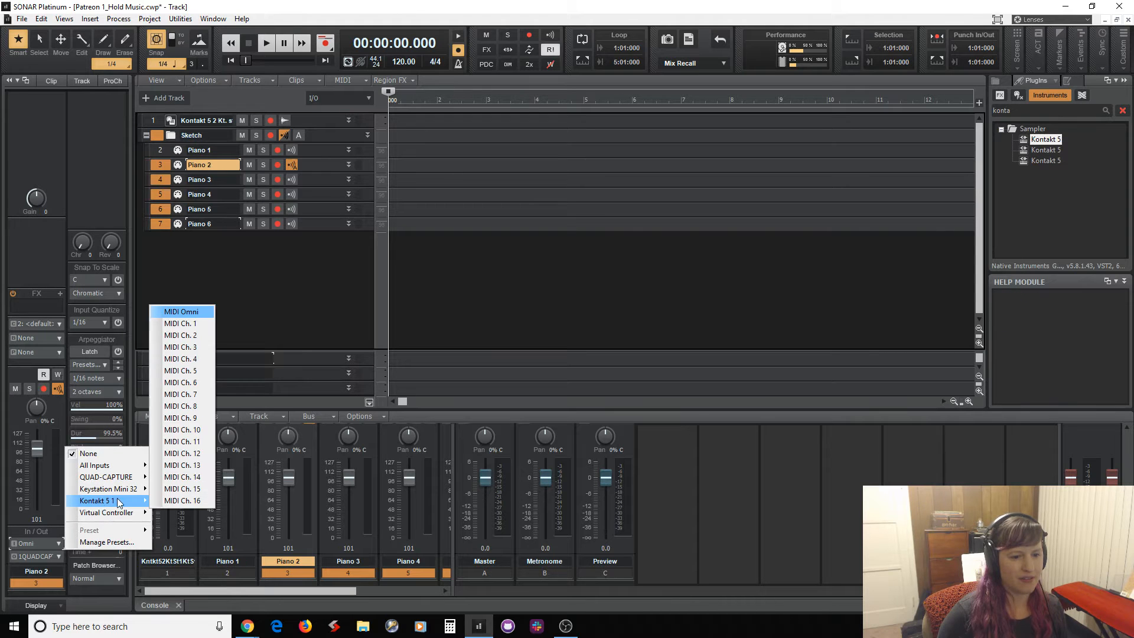
{"action": "left_click", "coordinate": [192, 311]}
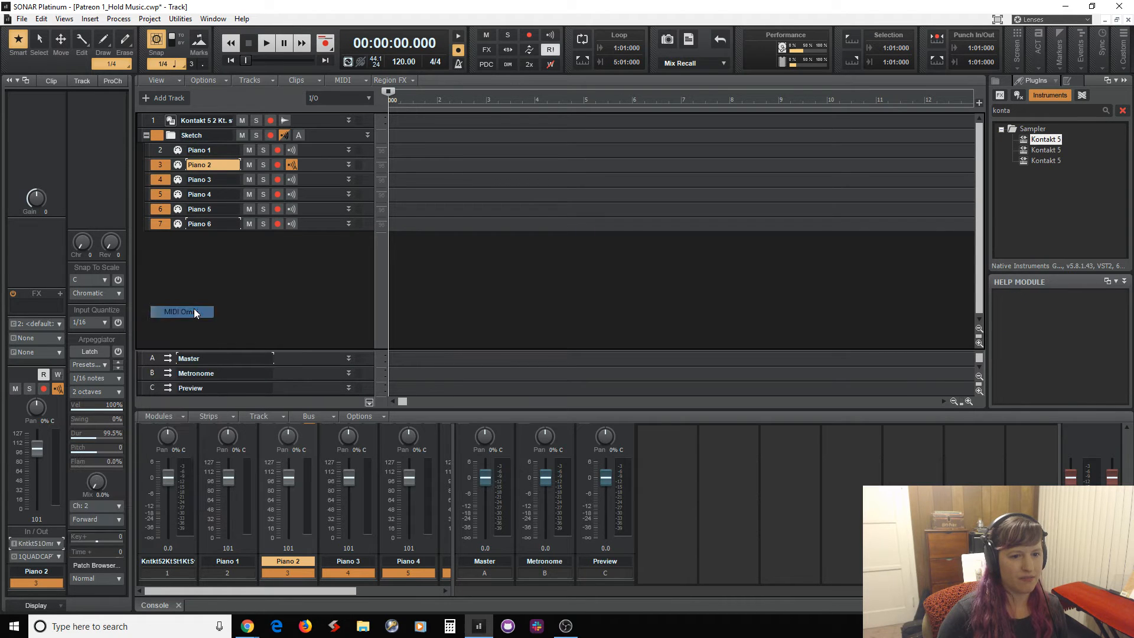
Insert a new MIDI track below the Sketch folder's piano tracks and set its MIDI channel to 1
{"action": "left_click", "coordinate": [314, 152]}
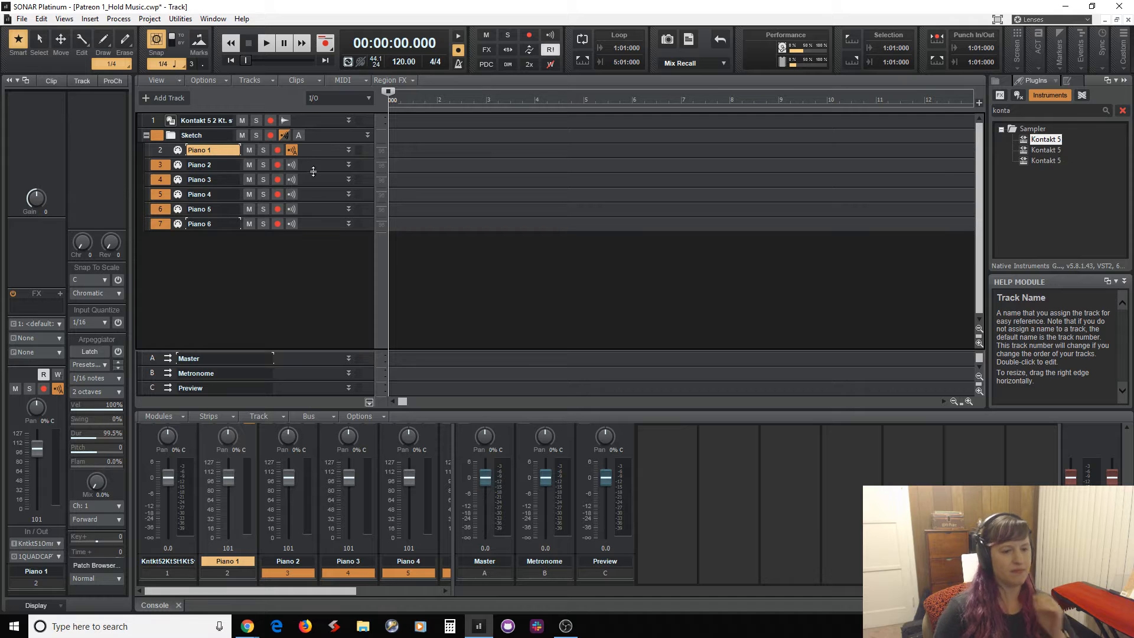
{"action": "left_click", "coordinate": [157, 153]}
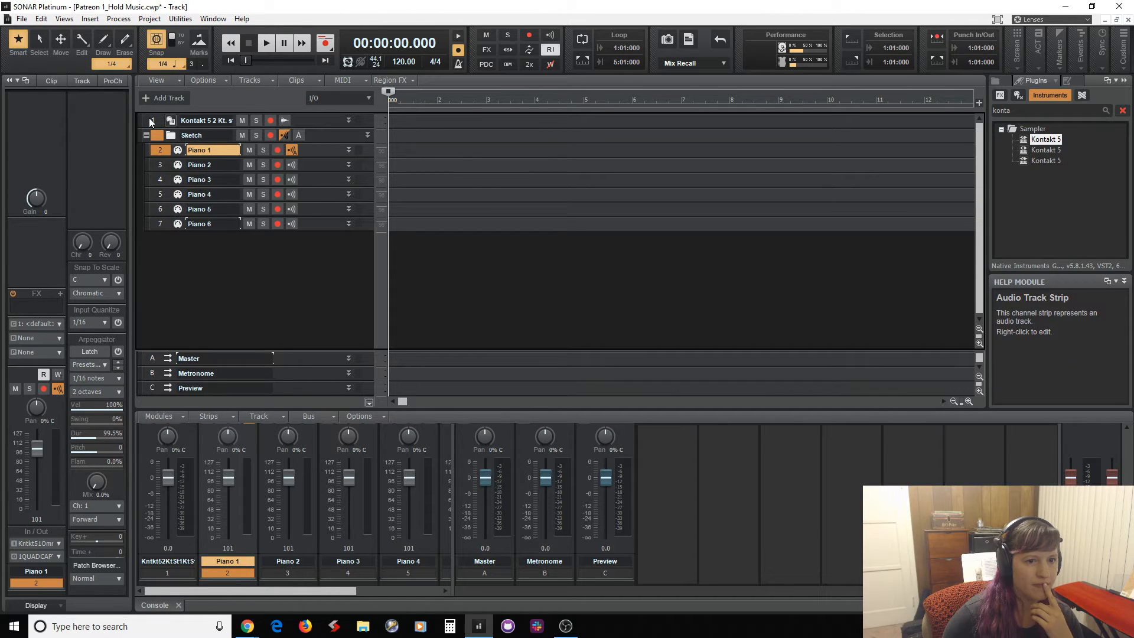
{"action": "right_click", "coordinate": [205, 266]}
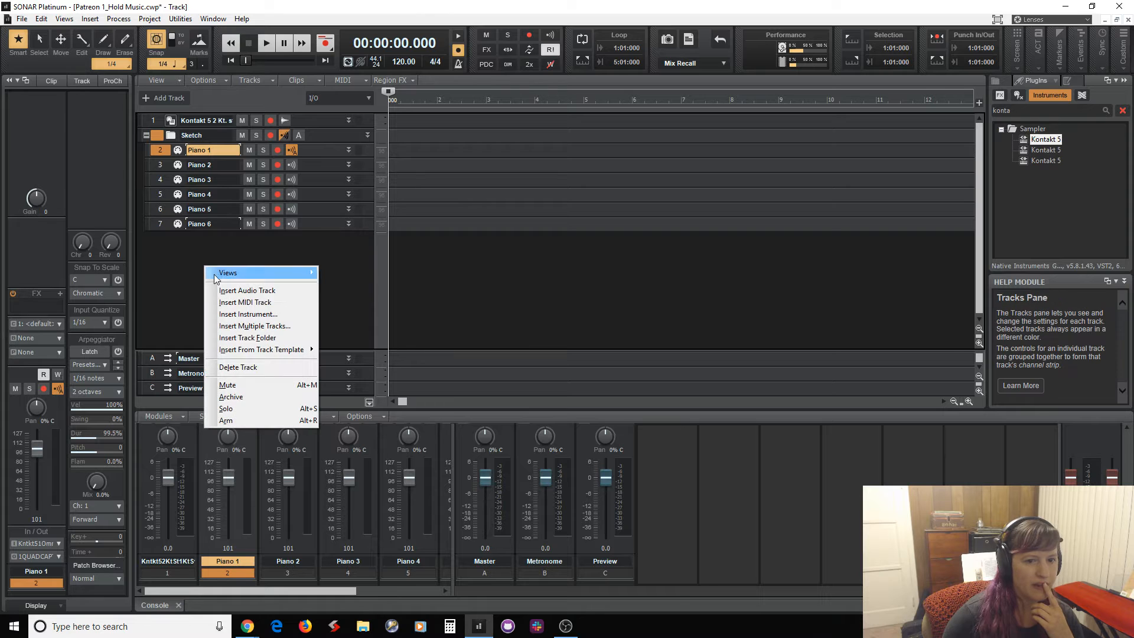
{"action": "left_click", "coordinate": [237, 302]}
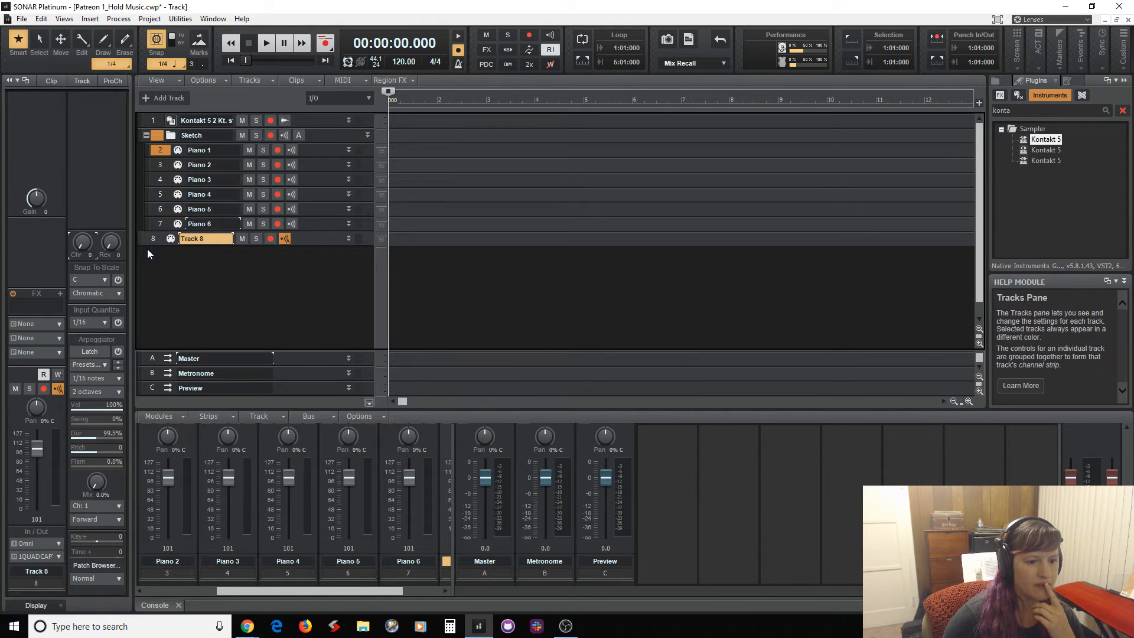
{"action": "left_click", "coordinate": [164, 239]}
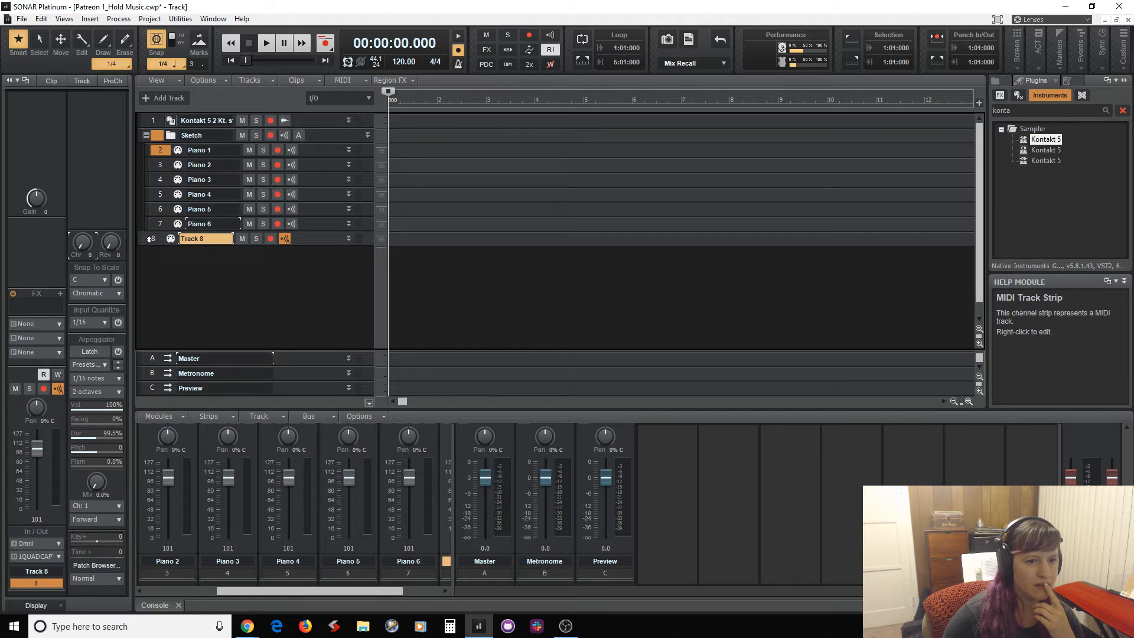
{"action": "left_click", "coordinate": [55, 324]}
{"action": "left_click", "coordinate": [47, 337]}
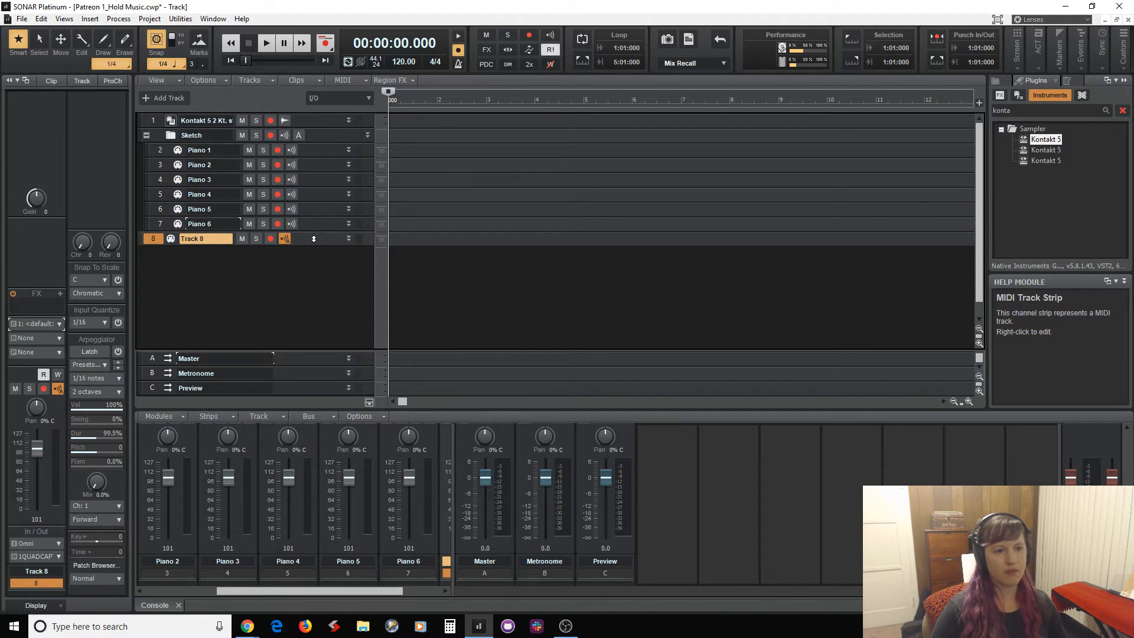
Close the Hold Music project without saving and open Wildermyth Beta Template.cwp from the Beta folder of the Wildermyth projects
{"action": "left_click", "coordinate": [1128, 21]}
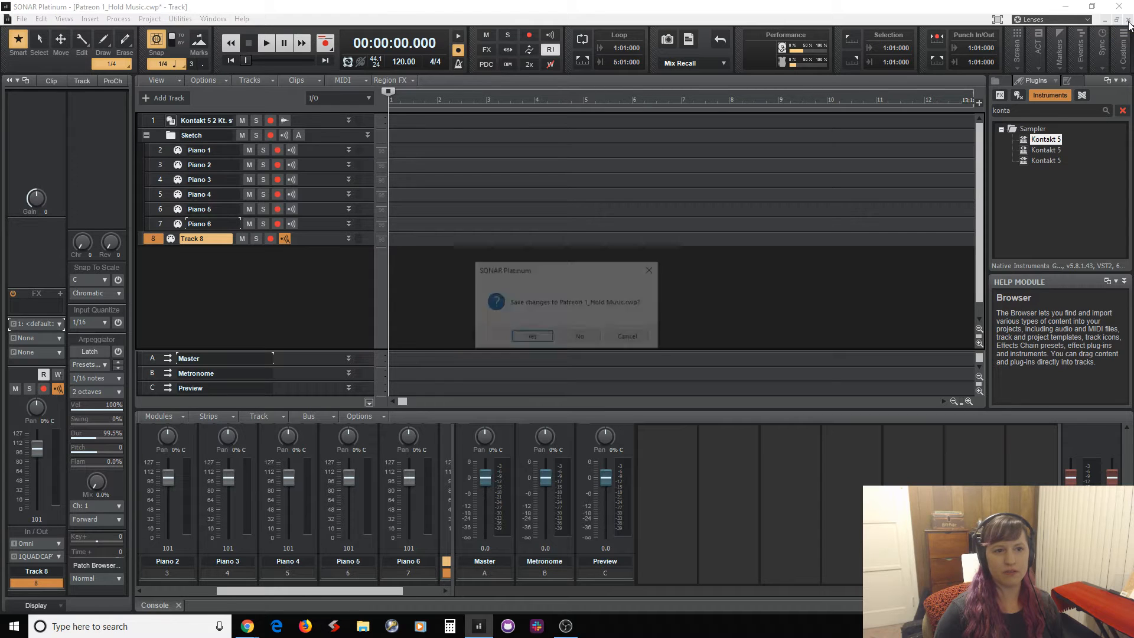
{"action": "left_click", "coordinate": [579, 339]}
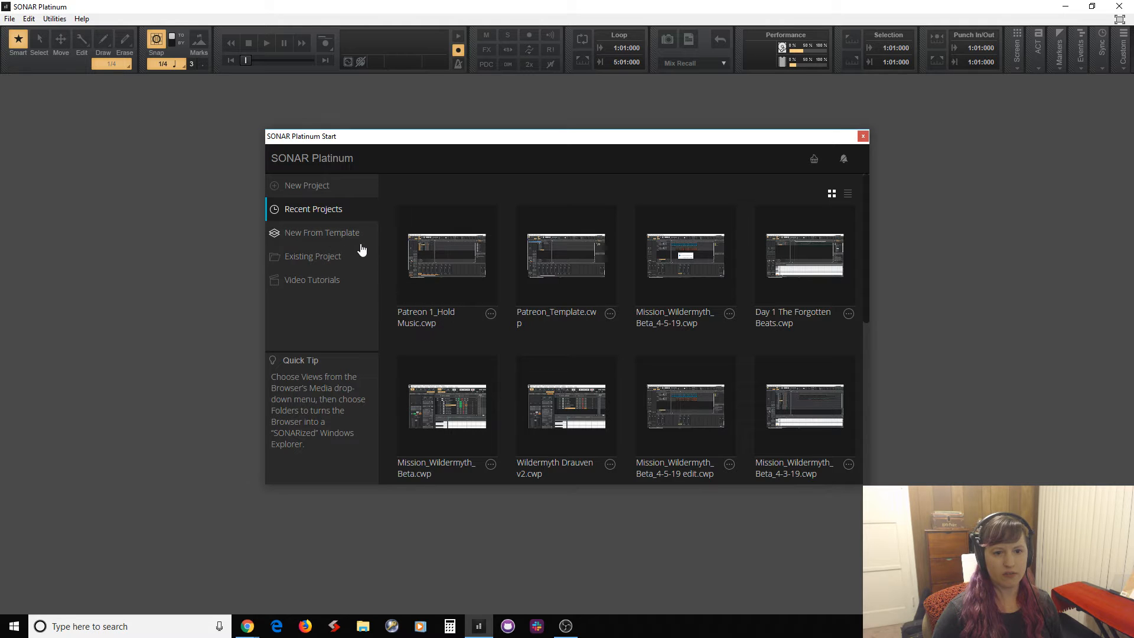
{"action": "left_click", "coordinate": [327, 256]}
{"action": "scroll", "coordinate": [589, 357], "scroll_direction": "down", "scroll_amount": 20}
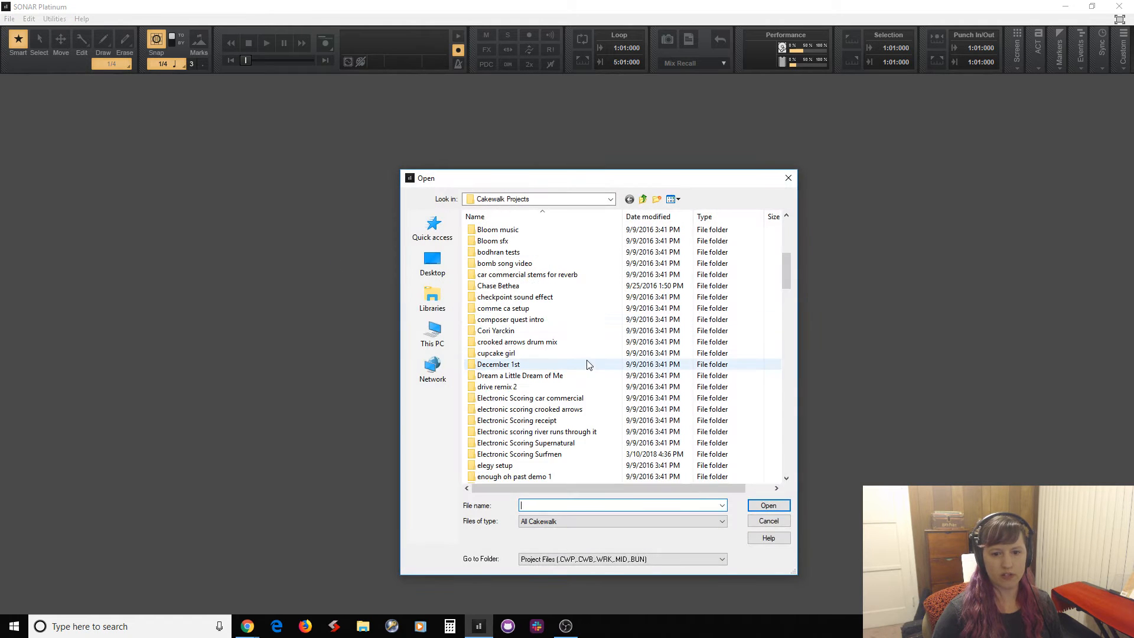
{"action": "scroll", "coordinate": [551, 442], "scroll_direction": "down", "scroll_amount": 5}
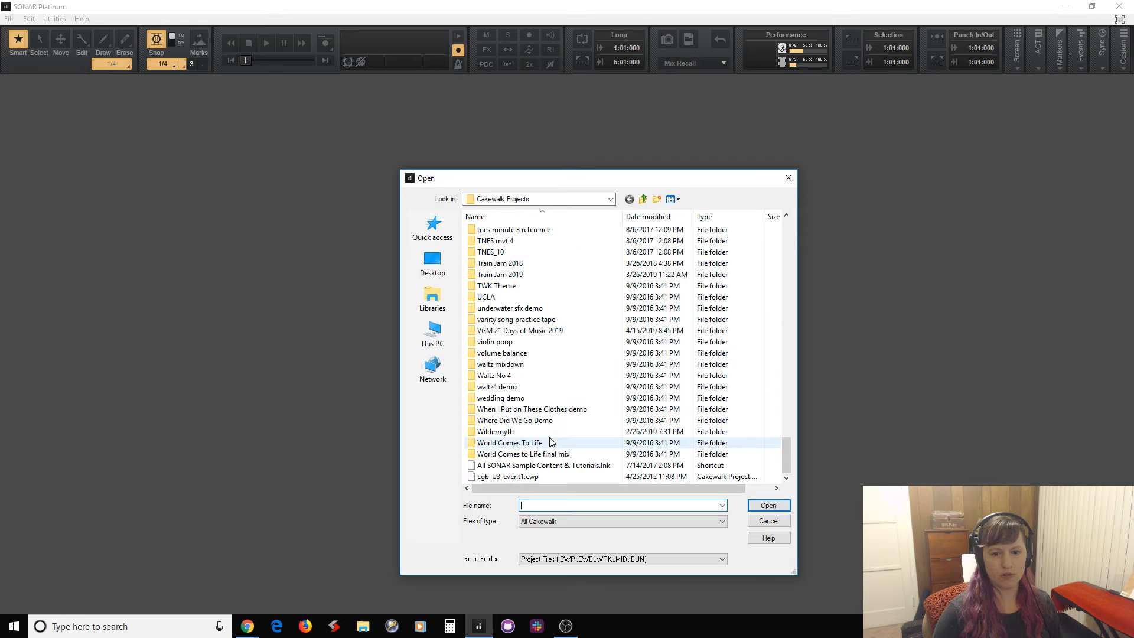
{"action": "double_click", "coordinate": [548, 431]}
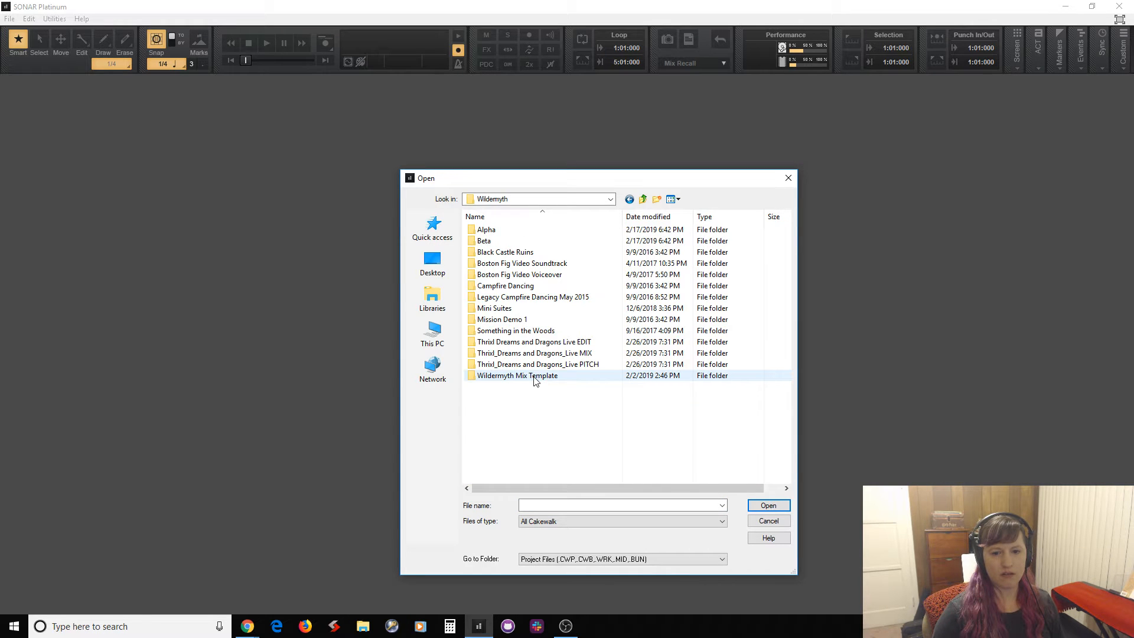
{"action": "left_click", "coordinate": [543, 234]}
{"action": "double_click", "coordinate": [543, 240]}
{"action": "double_click", "coordinate": [546, 247]}
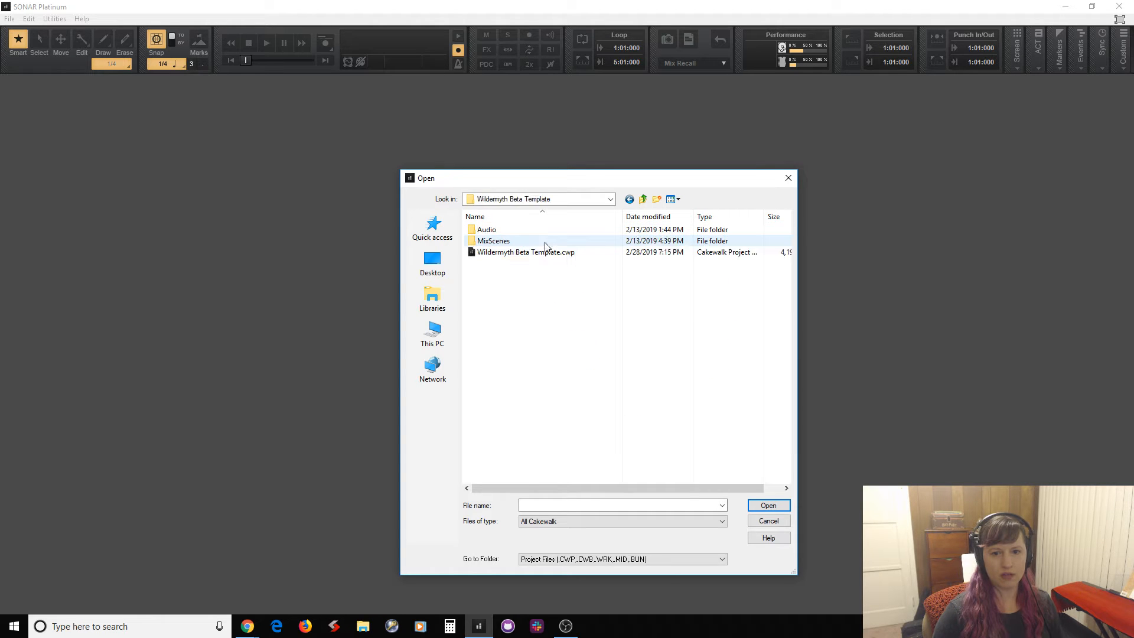
{"action": "double_click", "coordinate": [544, 252]}
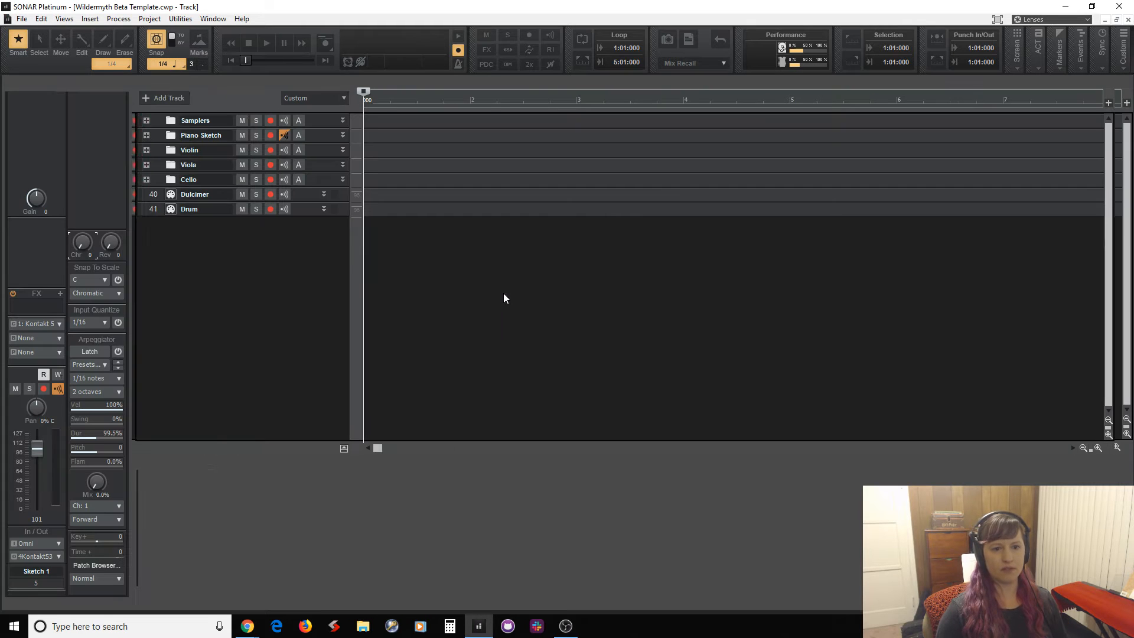
Expand the Piano Sketch folder and delete the Violin track folder together with all its tracks
{"action": "left_click", "coordinate": [146, 135]}
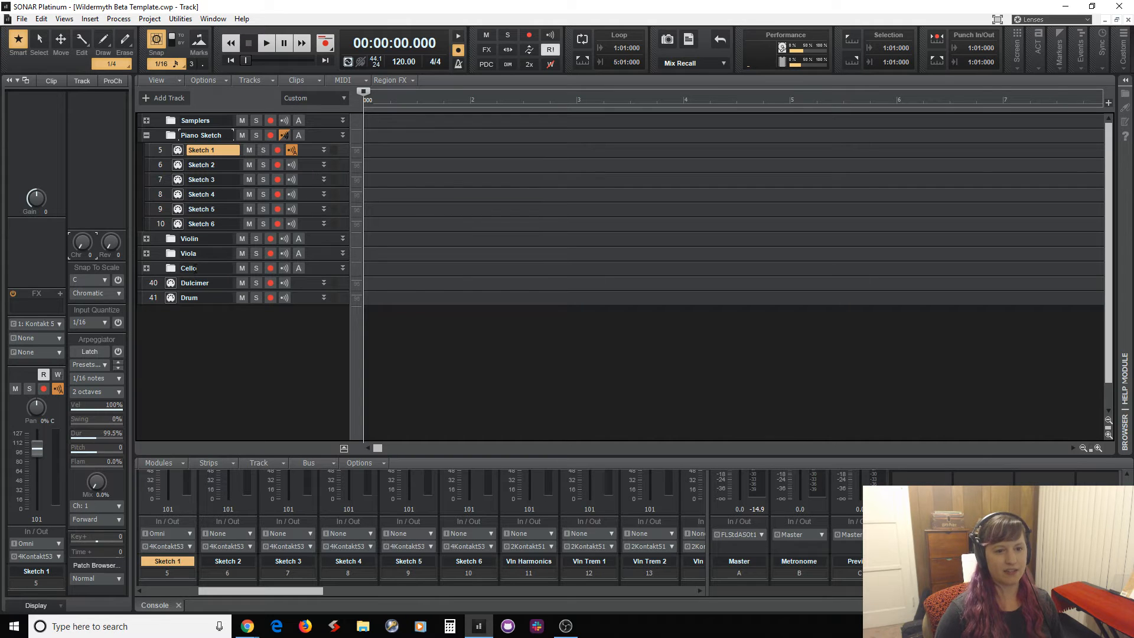
{"action": "left_click", "coordinate": [153, 239]}
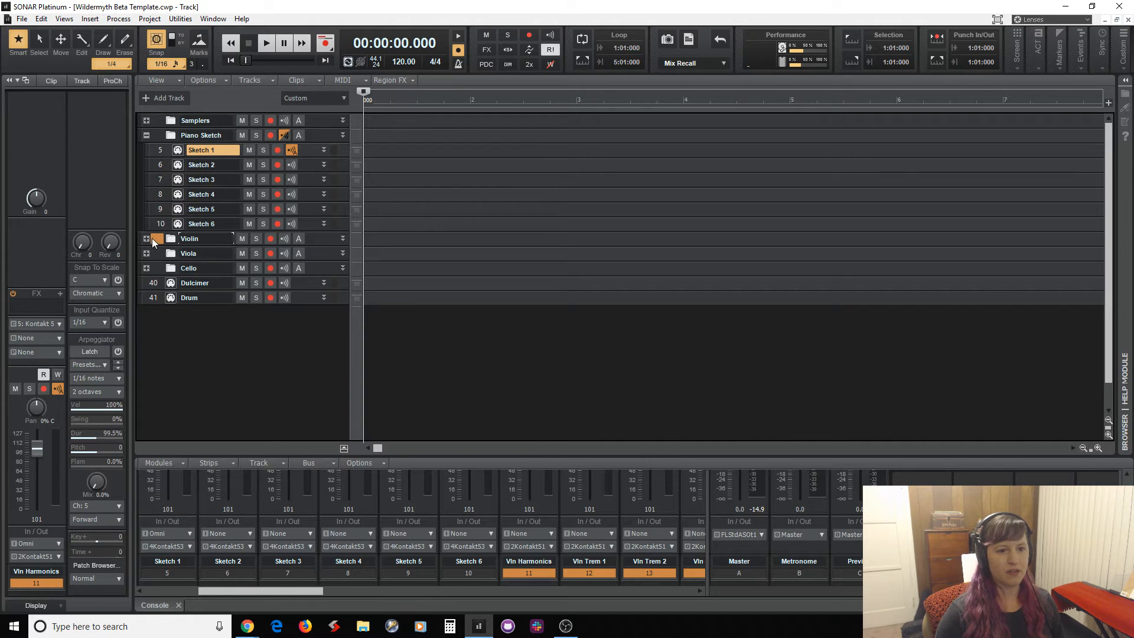
{"action": "left_click", "coordinate": [159, 297], "text": "ctrl"}
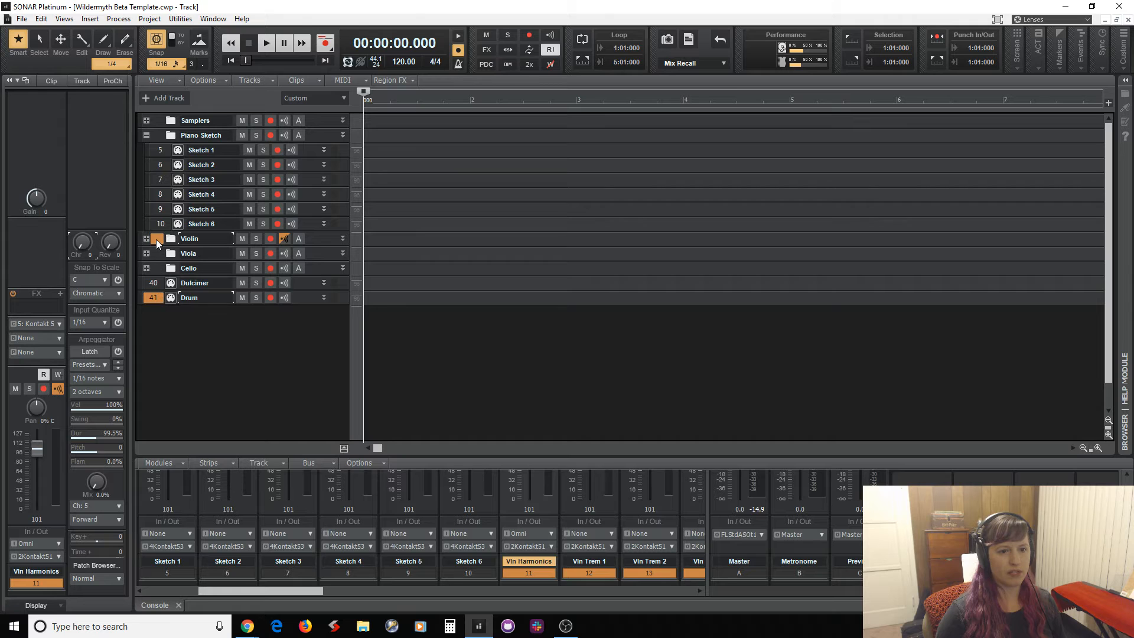
{"action": "left_click", "coordinate": [147, 238]}
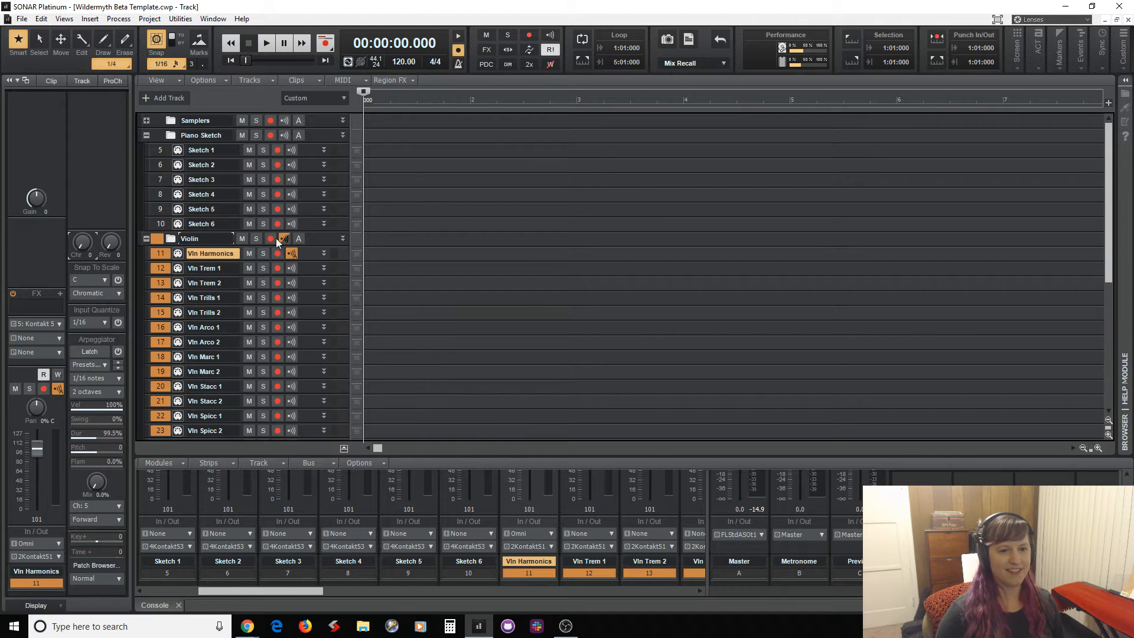
{"action": "right_click", "coordinate": [317, 238]}
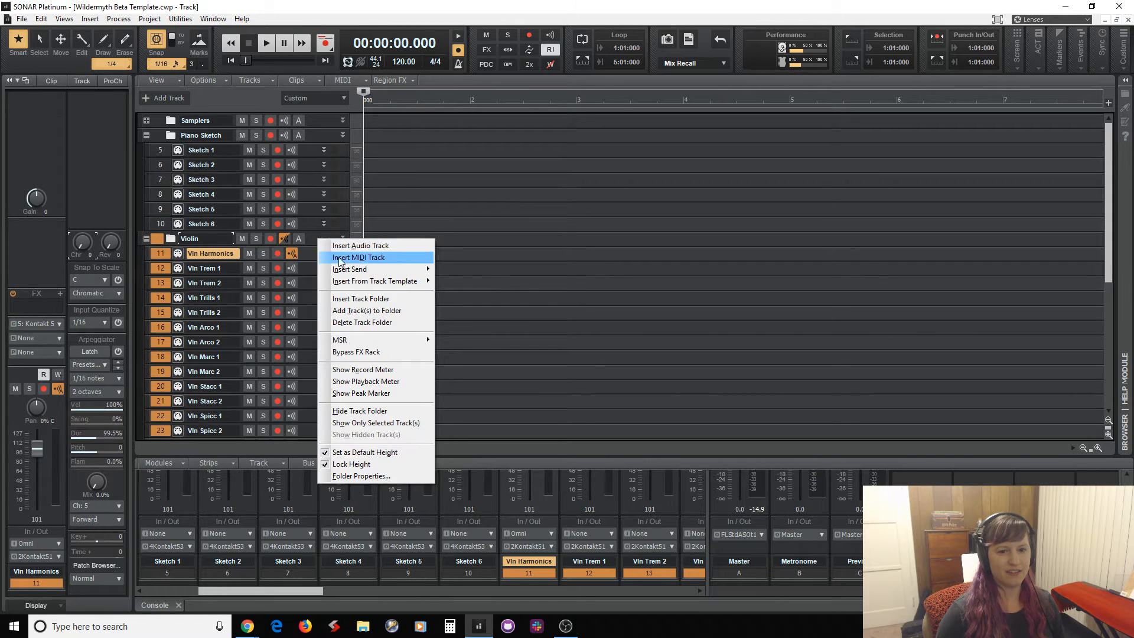
{"action": "left_click", "coordinate": [368, 322]}
{"action": "left_click", "coordinate": [522, 338]}
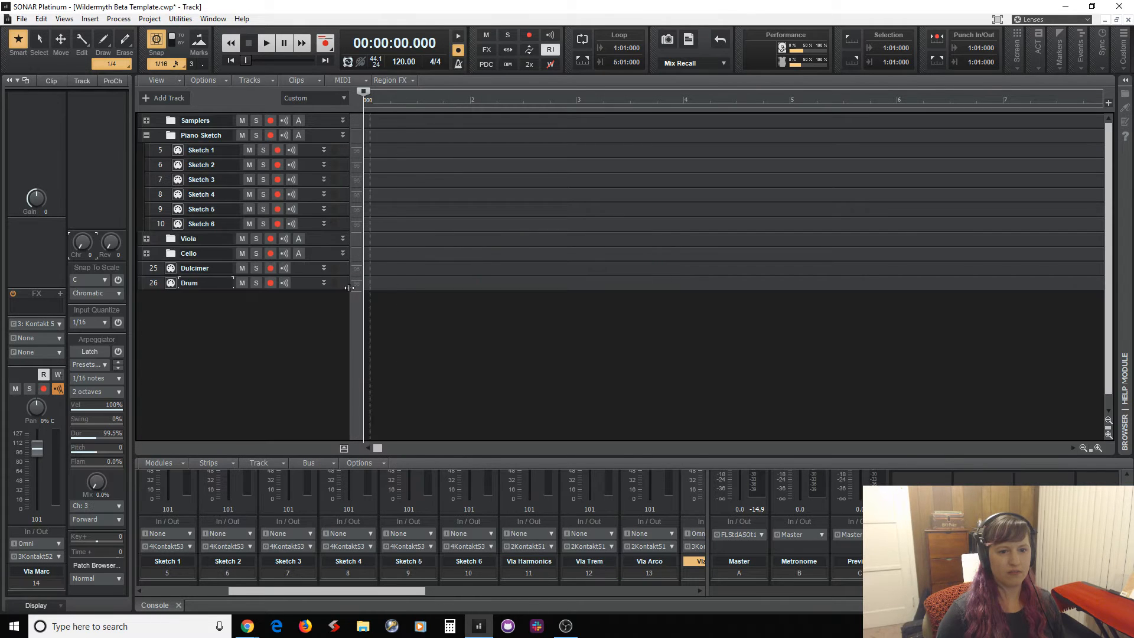
Delete the Viola and Cello track folders together with all the tracks inside them
{"action": "right_click", "coordinate": [315, 239]}
{"action": "left_click", "coordinate": [368, 322]}
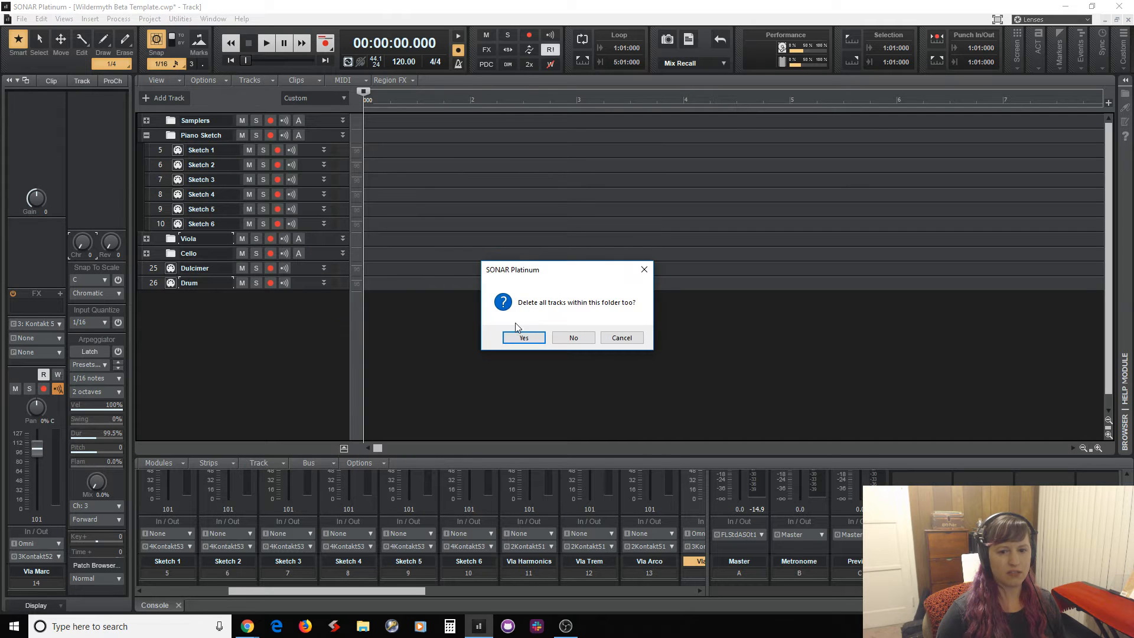
{"action": "left_click", "coordinate": [522, 338]}
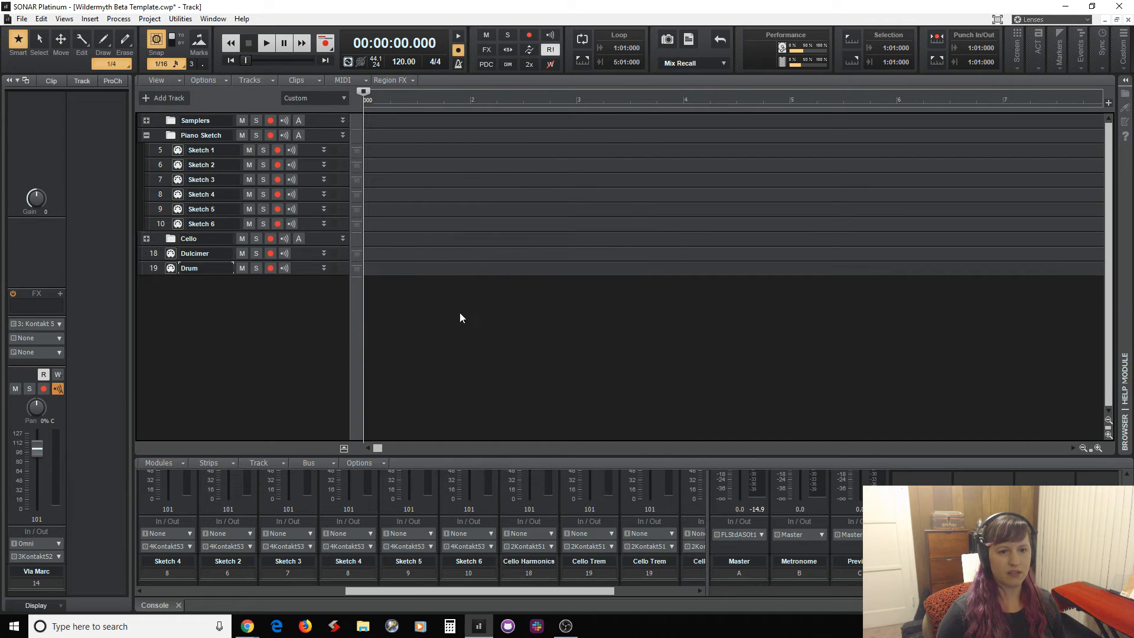
{"action": "right_click", "coordinate": [315, 240]}
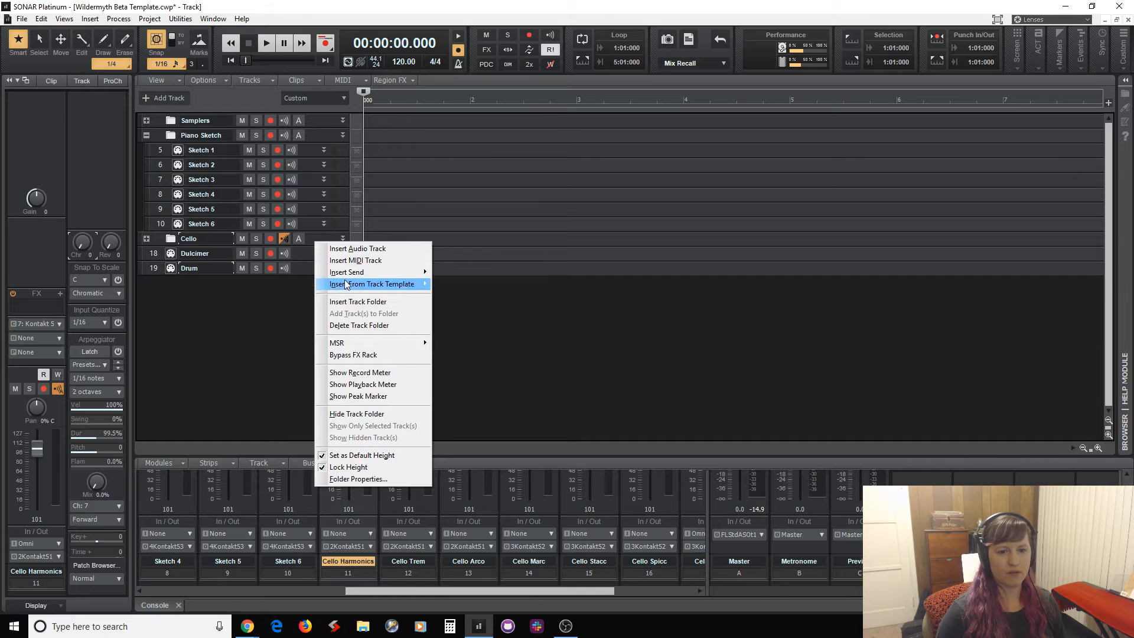
{"action": "left_click", "coordinate": [358, 326]}
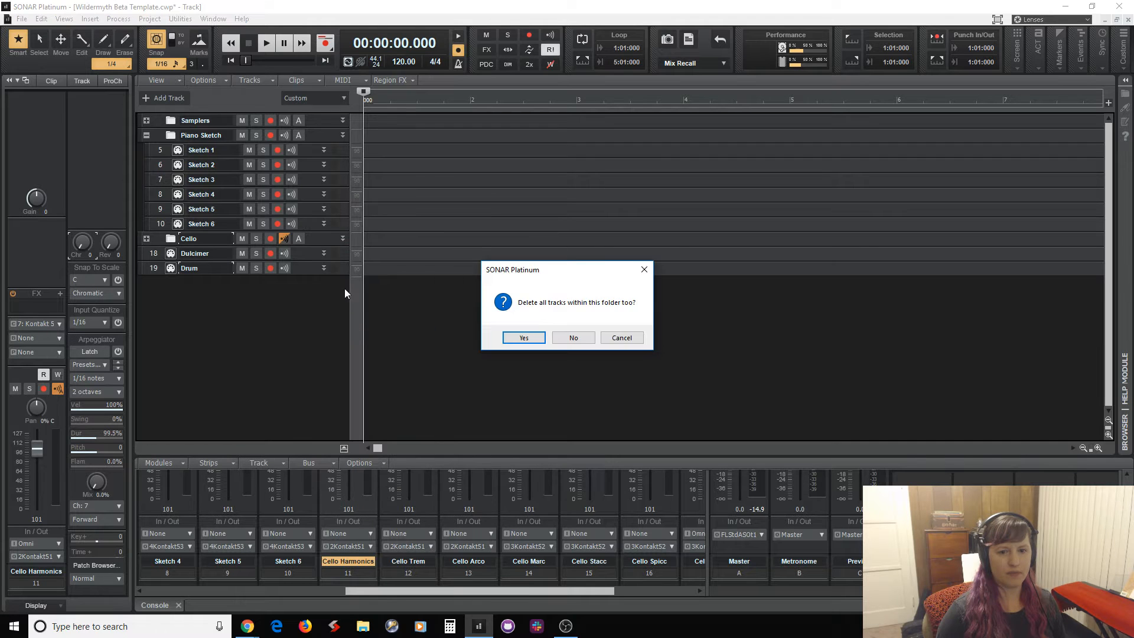
{"action": "left_click", "coordinate": [513, 338]}
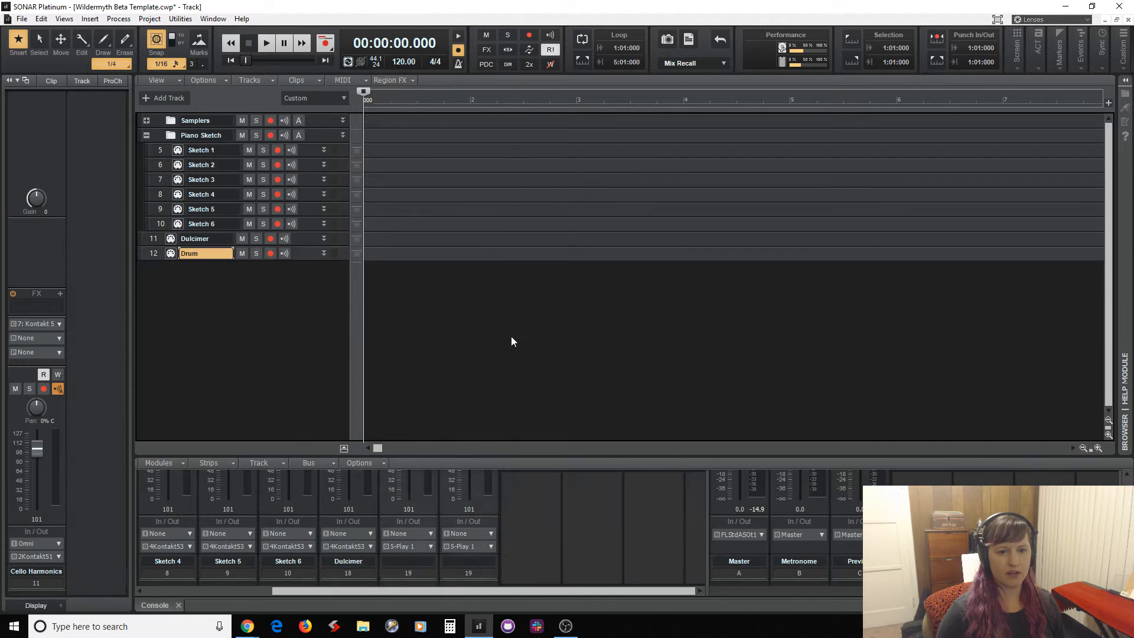
Delete the Dulcimer and Drum MIDI tracks below the Piano Sketch folder
{"action": "left_click", "coordinate": [311, 237]}
{"action": "right_click", "coordinate": [309, 238]}
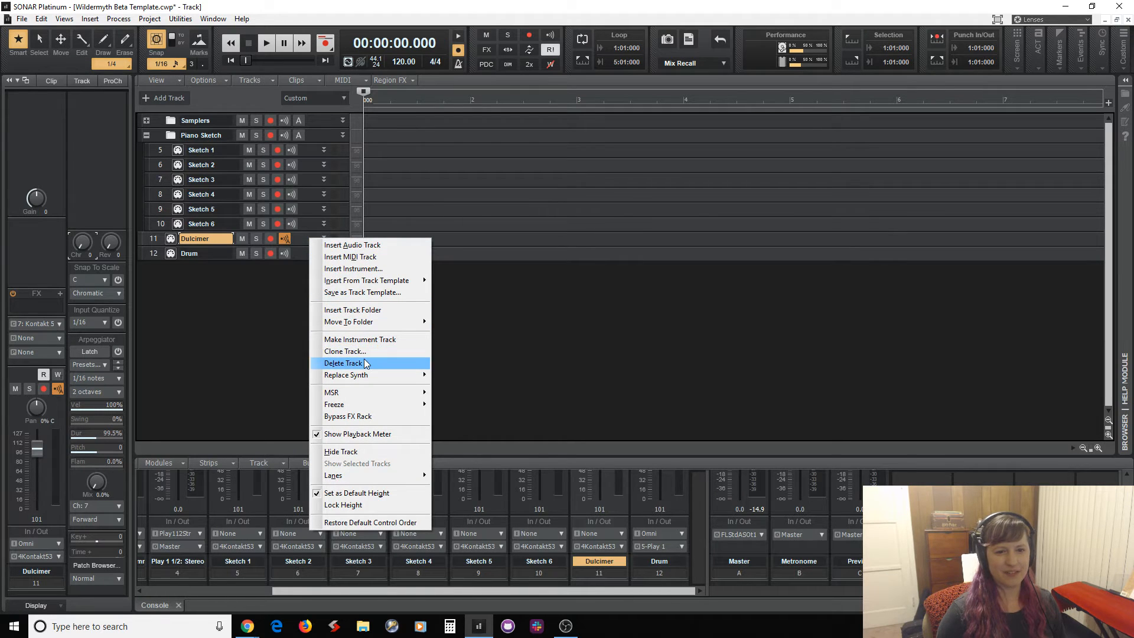
{"action": "left_click", "coordinate": [362, 362]}
{"action": "right_click", "coordinate": [308, 238]}
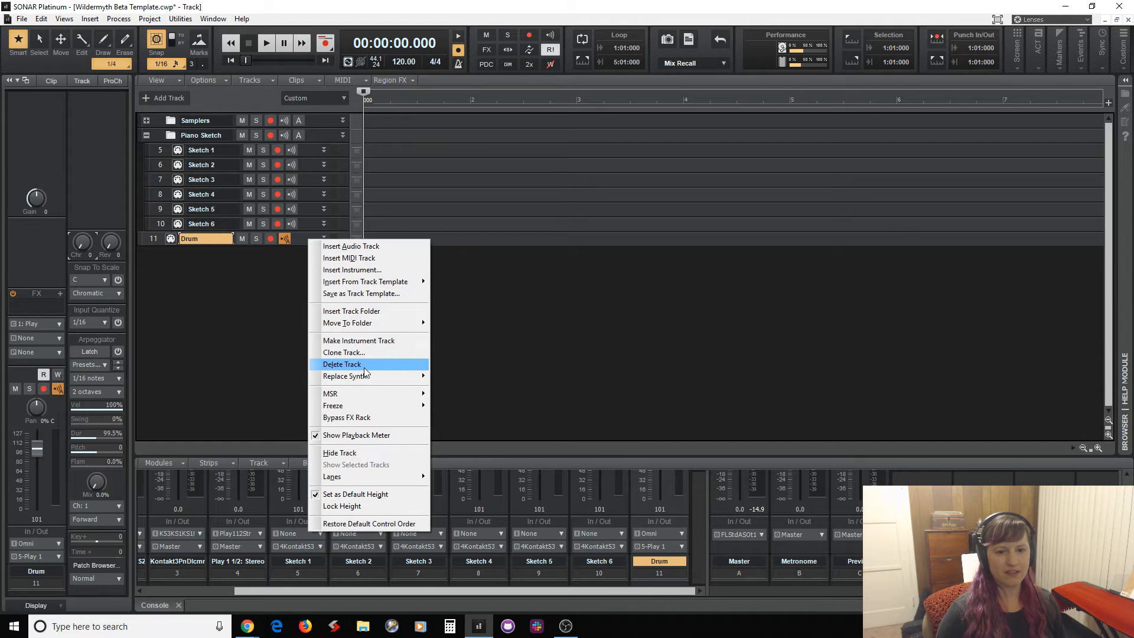
{"action": "left_click", "coordinate": [354, 363]}
Remove the Dulcimer Pick and Fingerpick instrument from the Kontakt 3 sampler in the Samplers folder, keeping the six upright pianos
{"action": "left_click", "coordinate": [146, 120]}
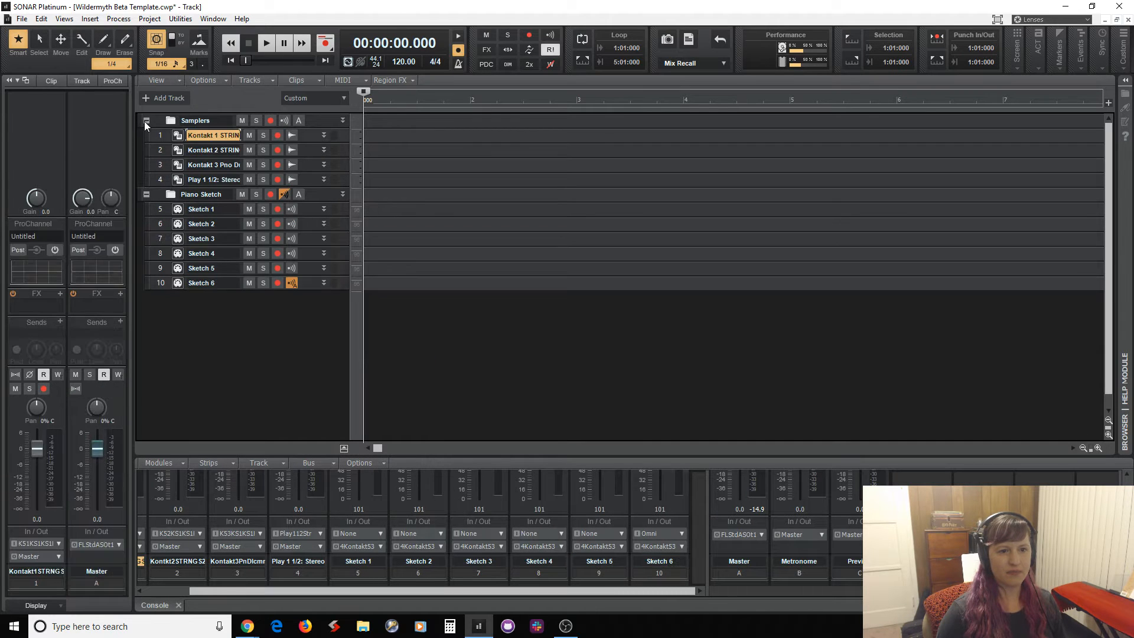
{"action": "left_click", "coordinate": [176, 168]}
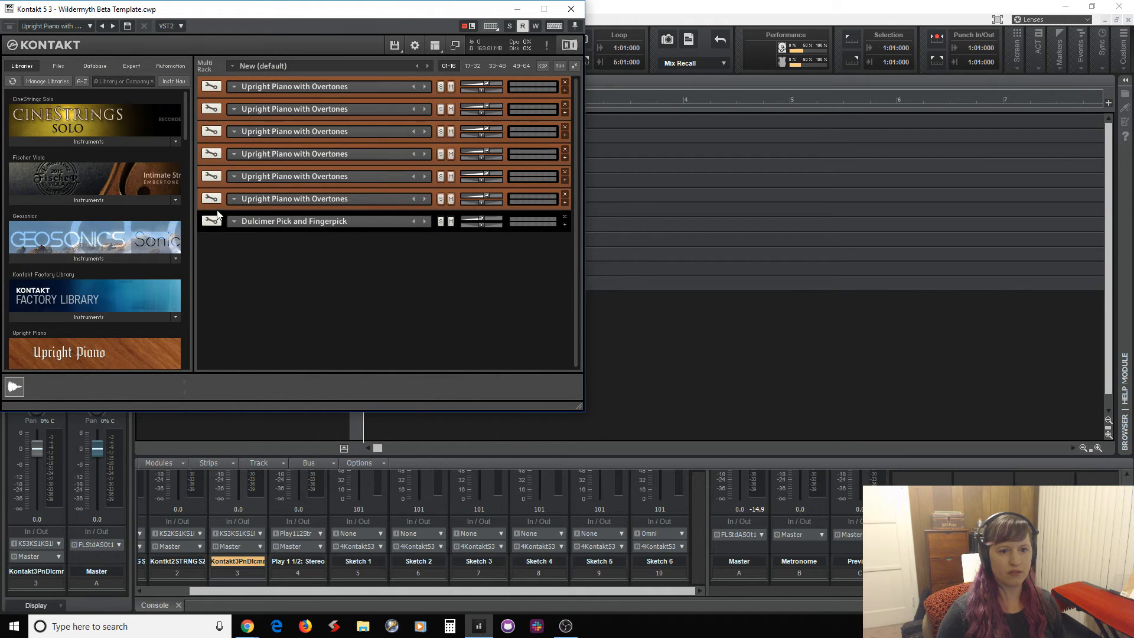
{"action": "left_click", "coordinate": [564, 216]}
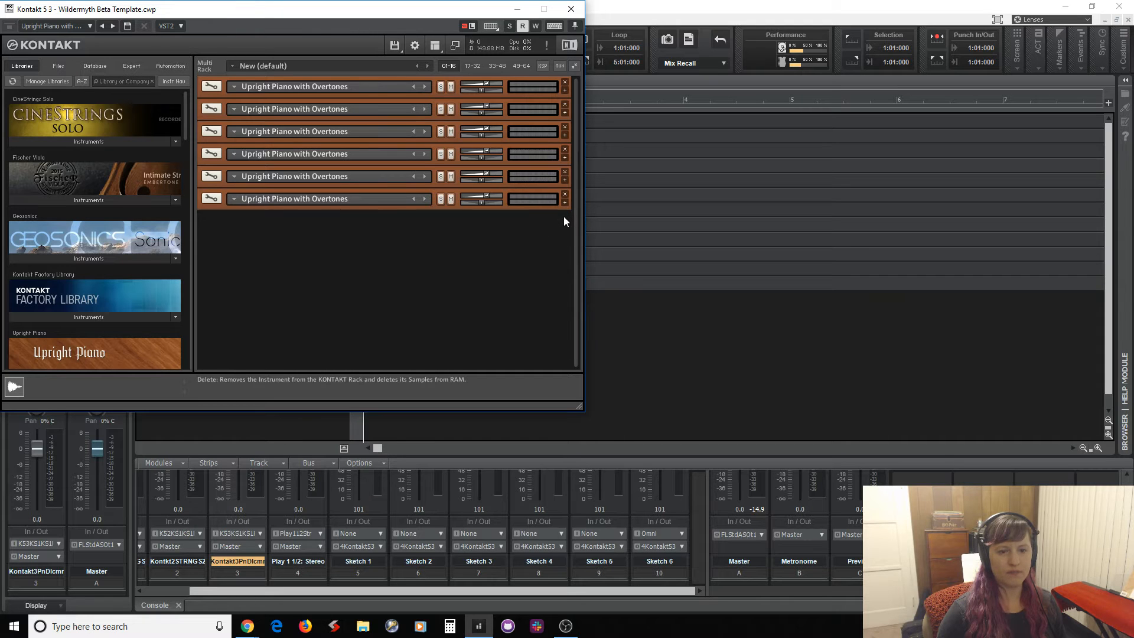
{"action": "left_click", "coordinate": [571, 9]}
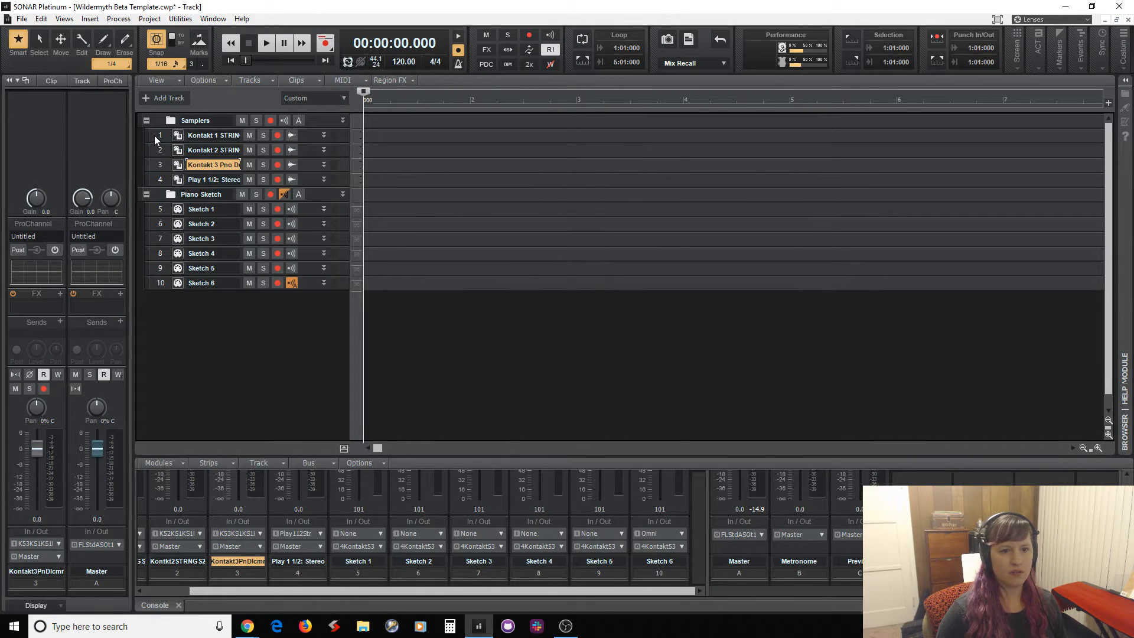
Delete the Kontakt 1, Kontakt 2 and Play 1 tracks from the Samplers folder, then rewind to the project start
{"action": "left_click", "coordinate": [157, 138]}
{"action": "left_click", "coordinate": [160, 151], "text": "ctrl"}
{"action": "right_click", "coordinate": [160, 150]}
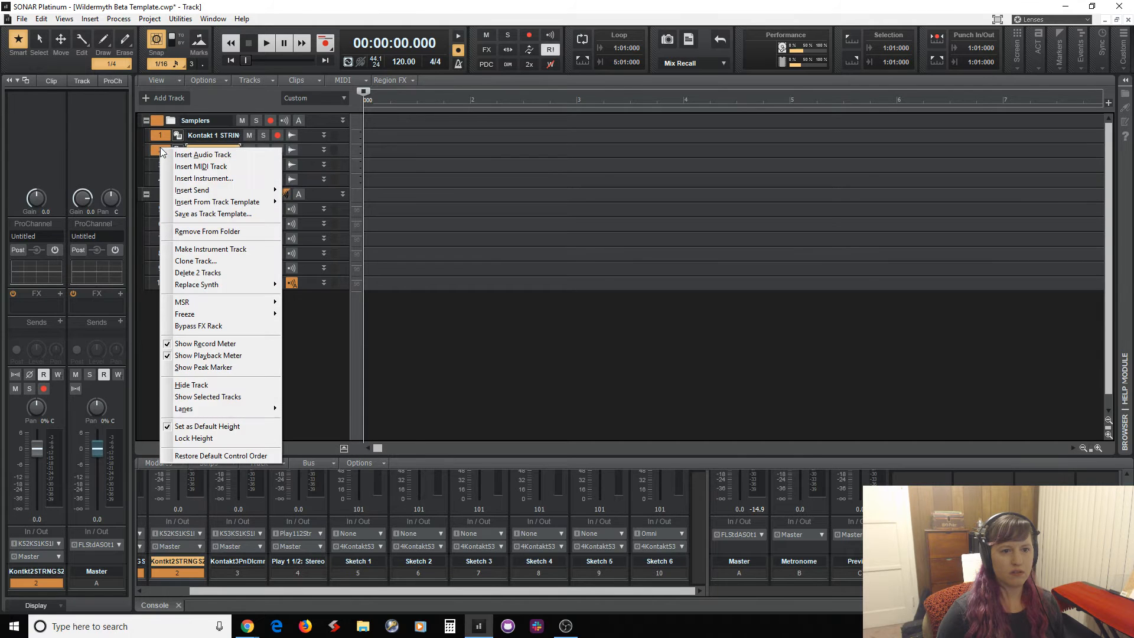
{"action": "left_click", "coordinate": [225, 275]}
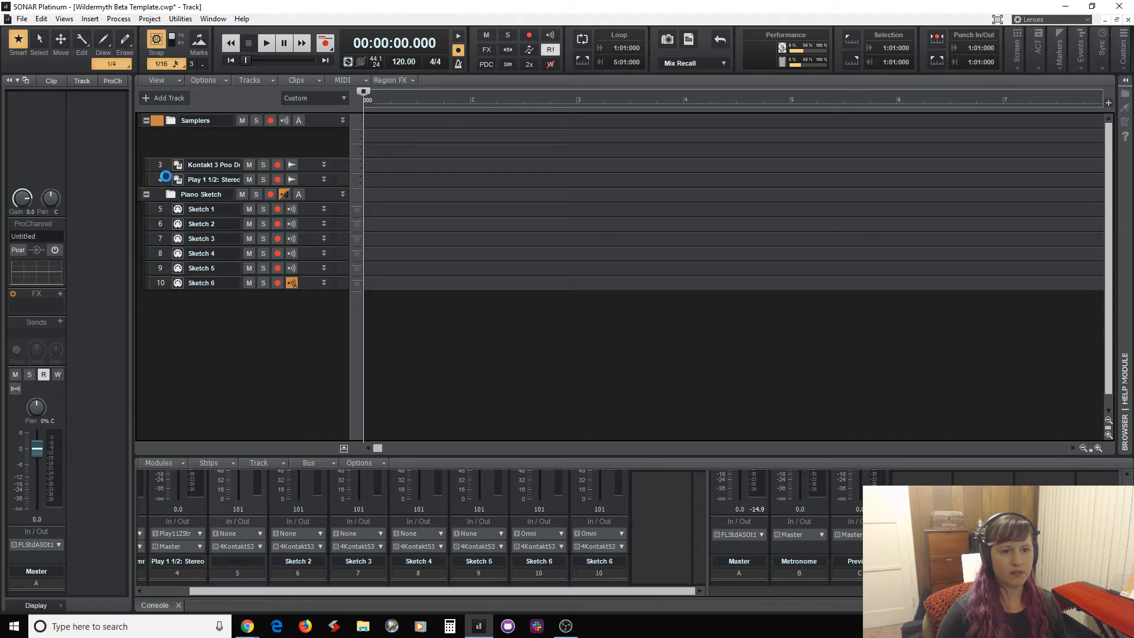
{"action": "left_click", "coordinate": [159, 150]}
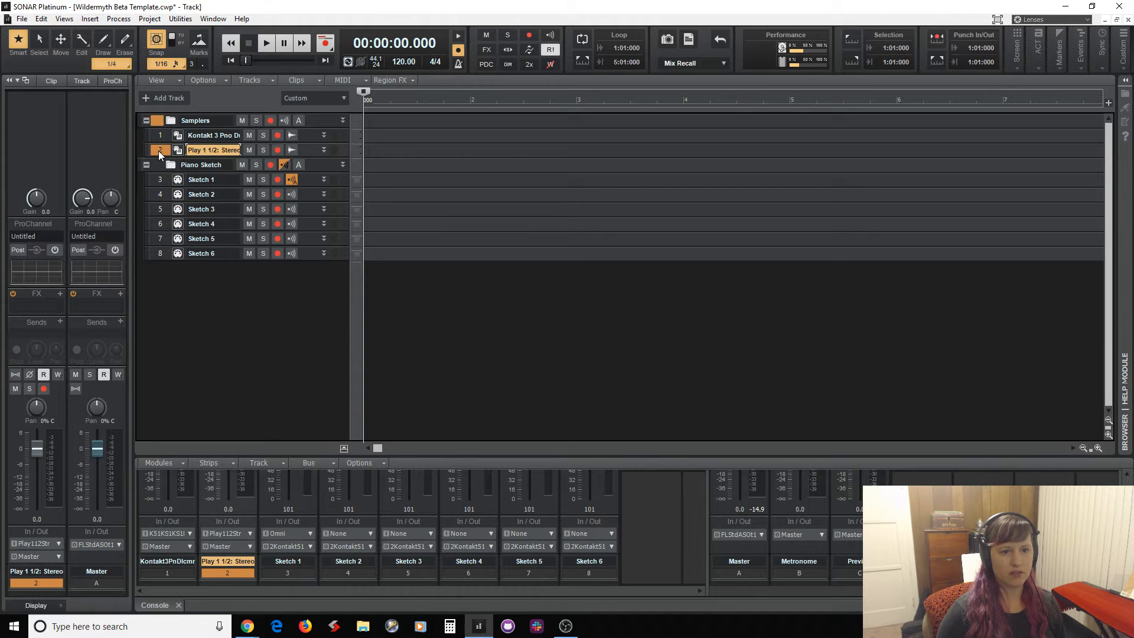
{"action": "right_click", "coordinate": [158, 151]}
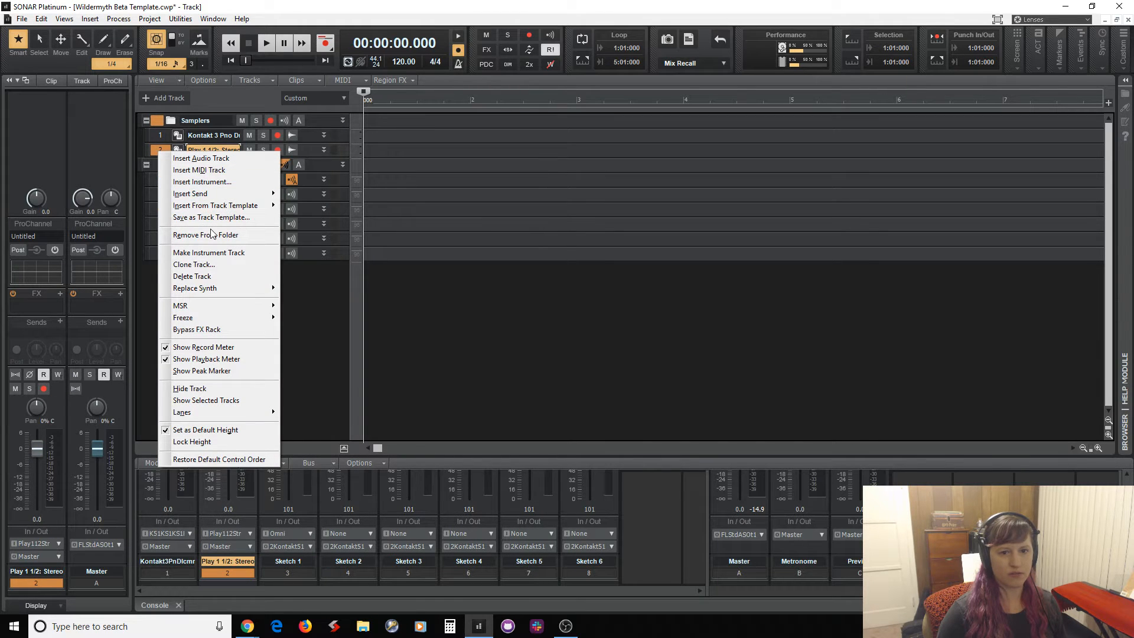
{"action": "left_click", "coordinate": [218, 277]}
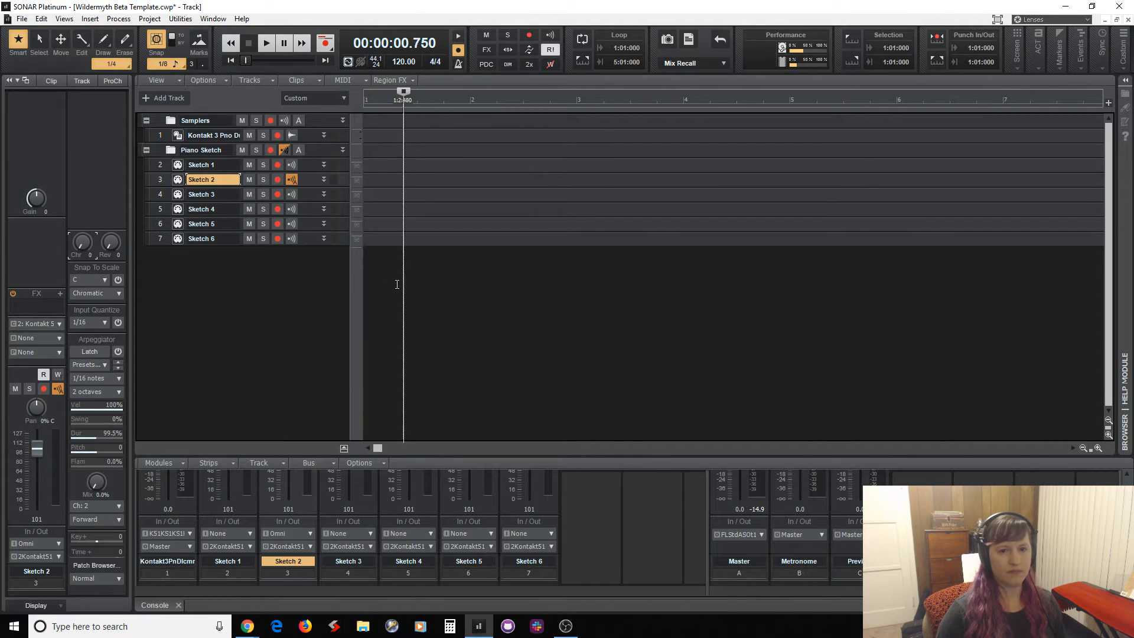
{"action": "left_click", "coordinate": [230, 60]}
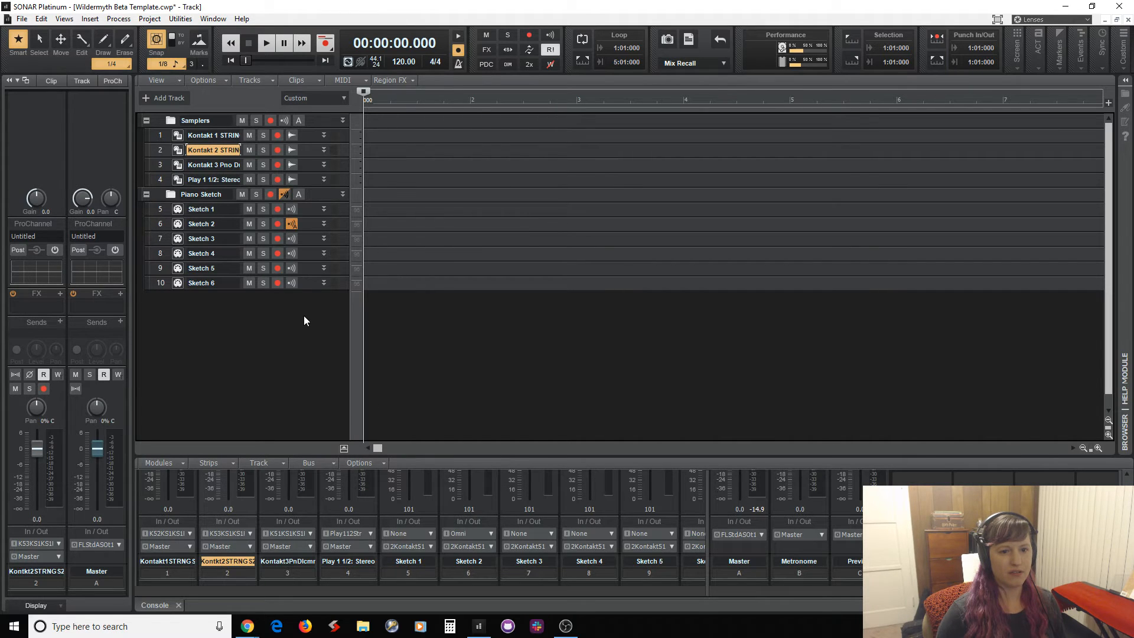
Redo the undone deletions of the two Kontakt string tracks and the Play 1 track
{"action": "left_click", "coordinate": [42, 18]}
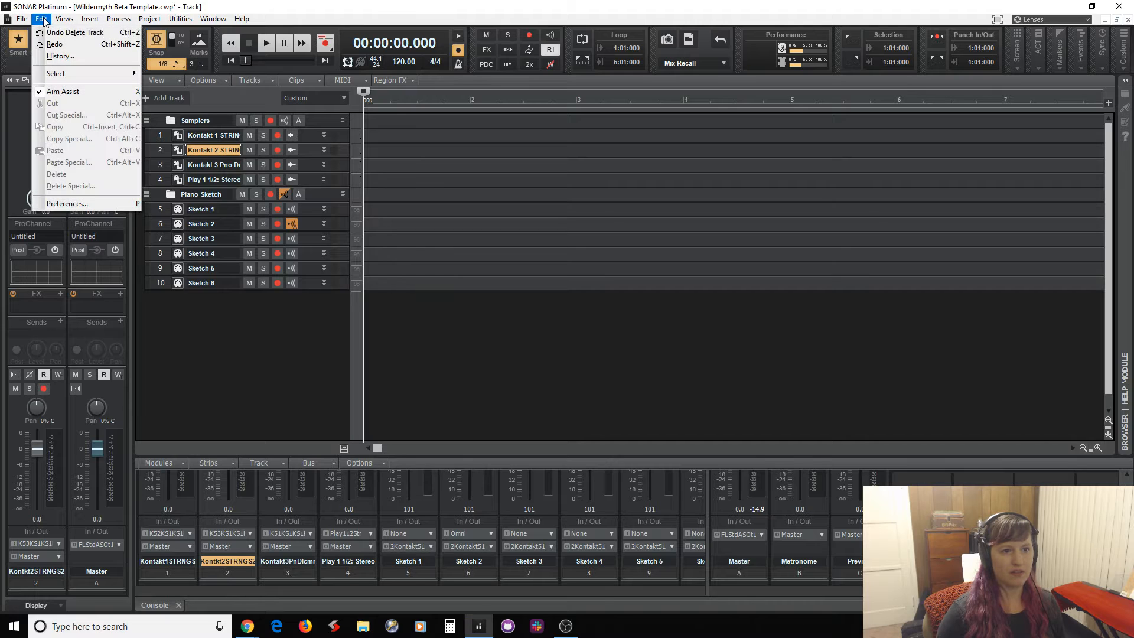
{"action": "left_click", "coordinate": [53, 45]}
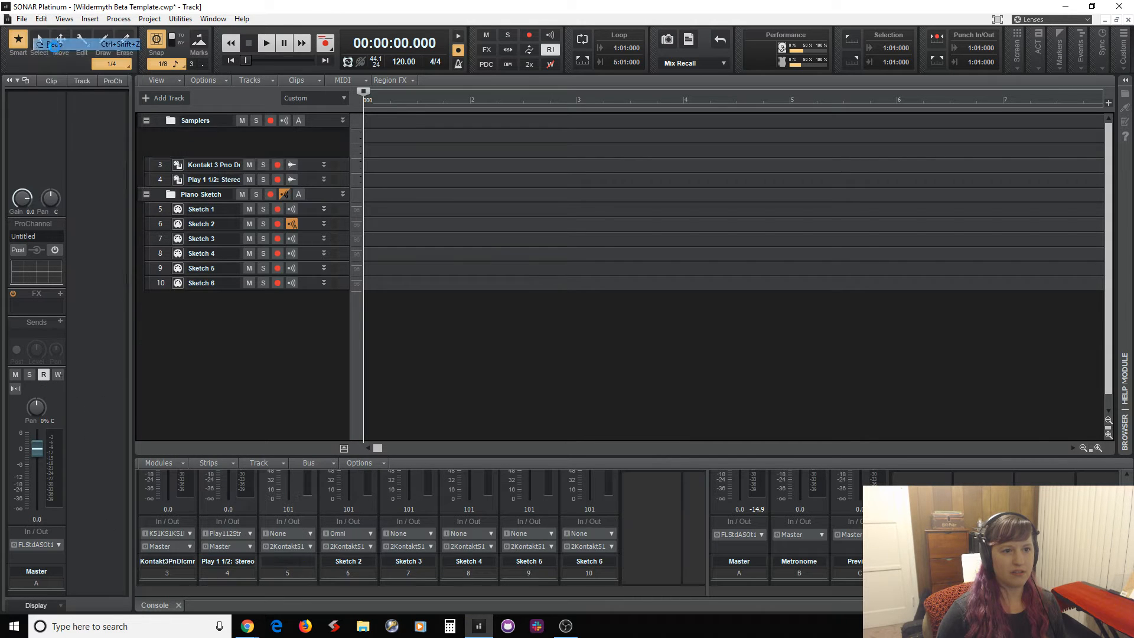
{"action": "left_click", "coordinate": [42, 18]}
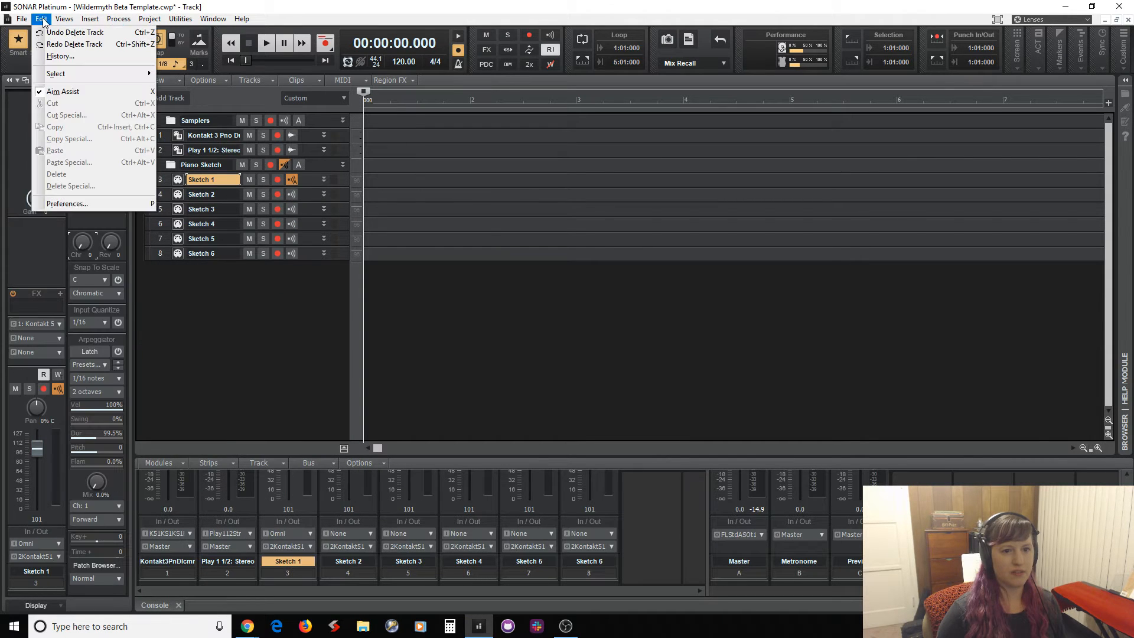
{"action": "left_click", "coordinate": [52, 45]}
{"action": "left_click", "coordinate": [43, 20]}
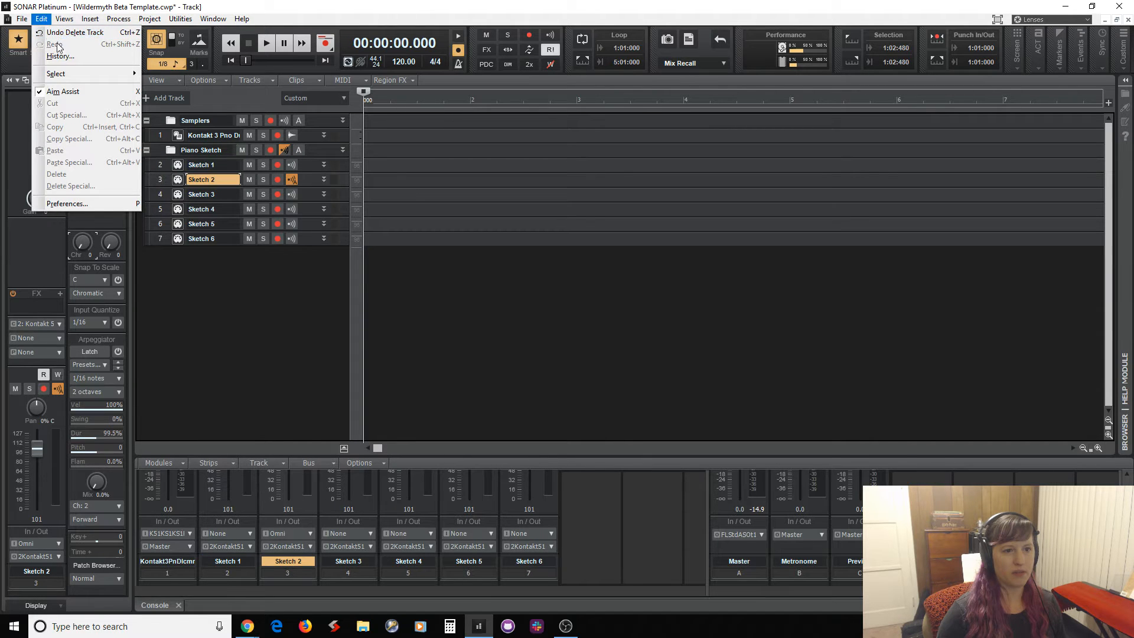
{"action": "left_click", "coordinate": [47, 20]}
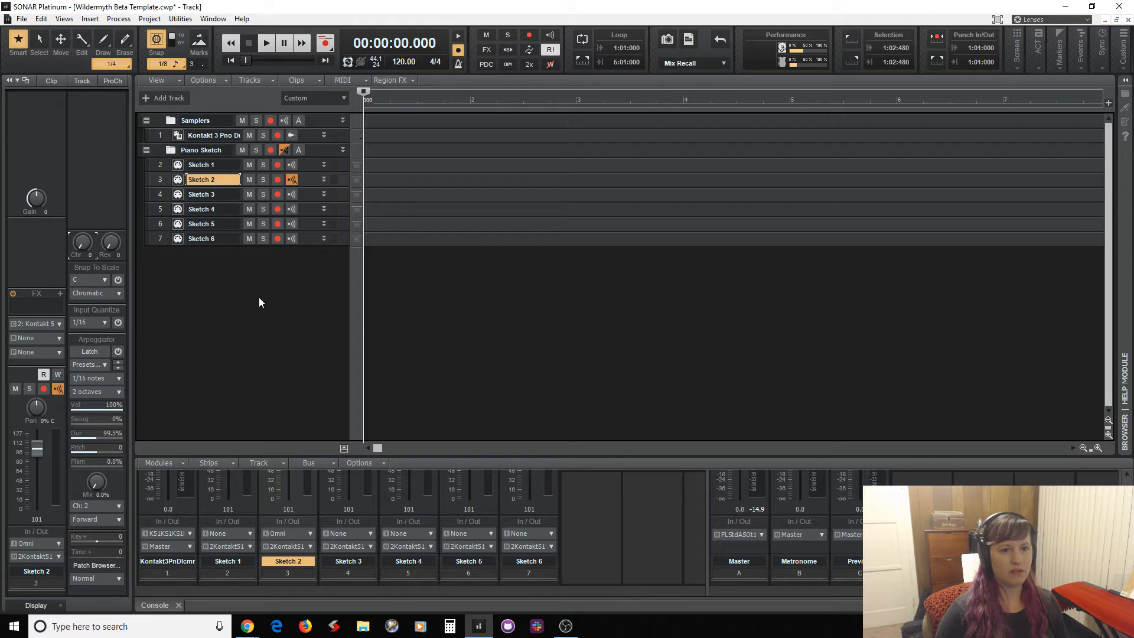
Save the project as Patreon_Template.cwp in the Patreon folder under Cakewalk Projects, replacing the existing file
{"action": "left_click", "coordinate": [22, 19]}
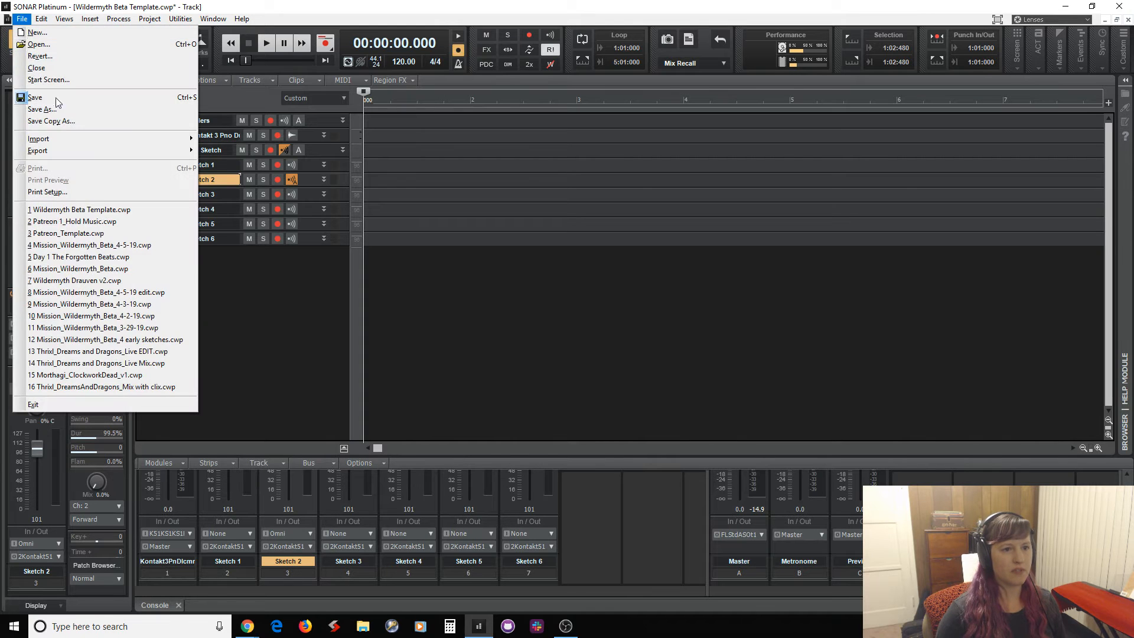
{"action": "left_click", "coordinate": [62, 110]}
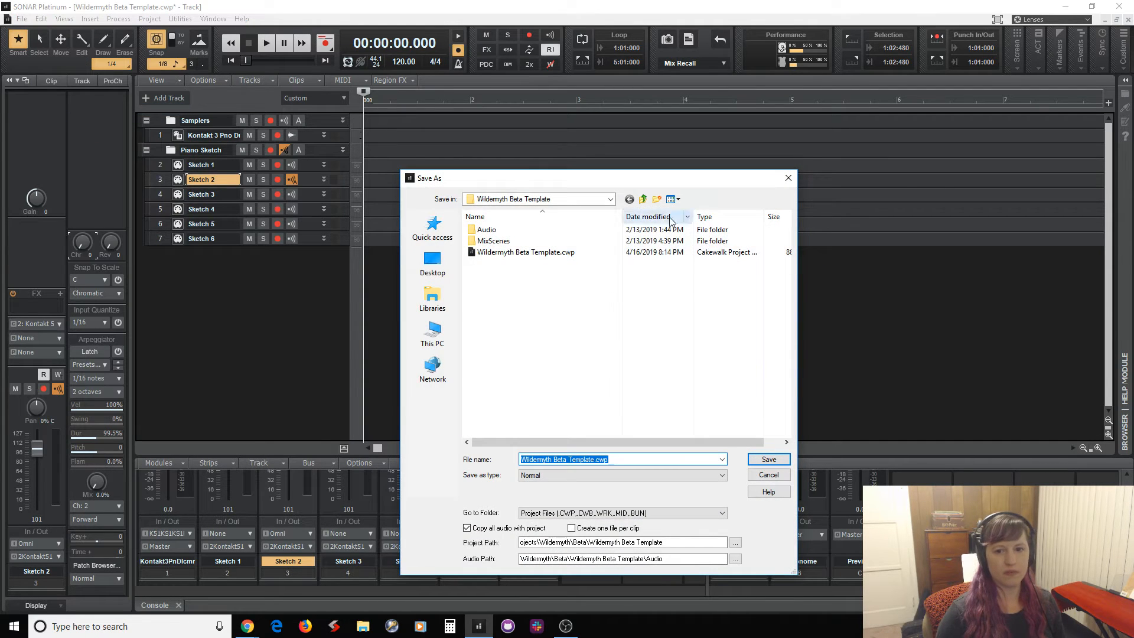
{"action": "left_click", "coordinate": [644, 199]}
{"action": "left_click", "coordinate": [644, 199]}
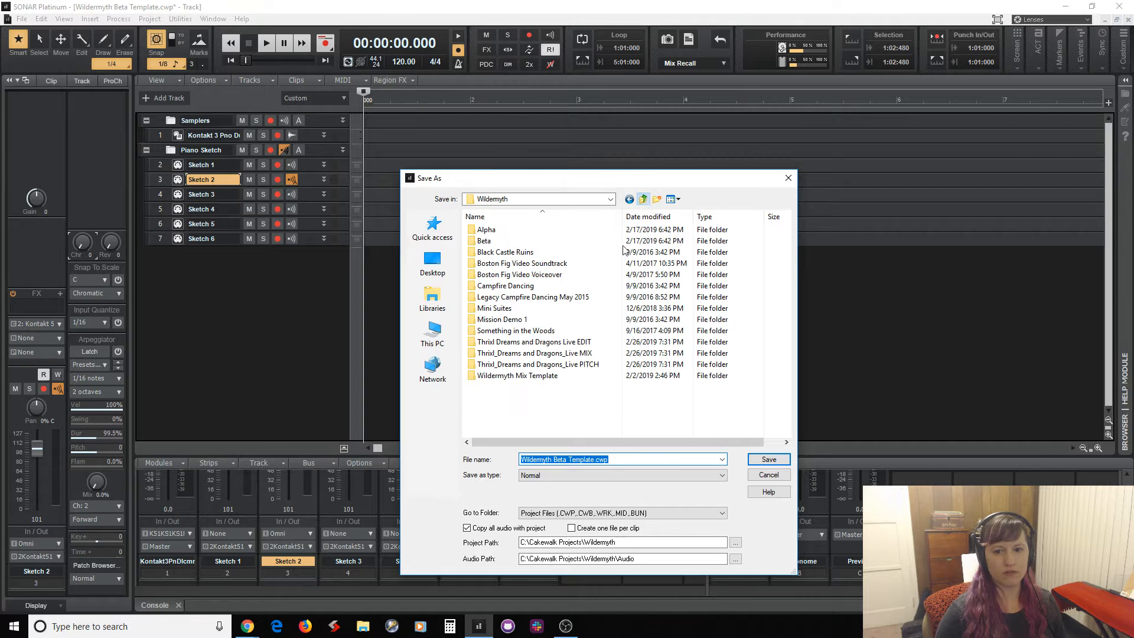
{"action": "left_click", "coordinate": [644, 199]}
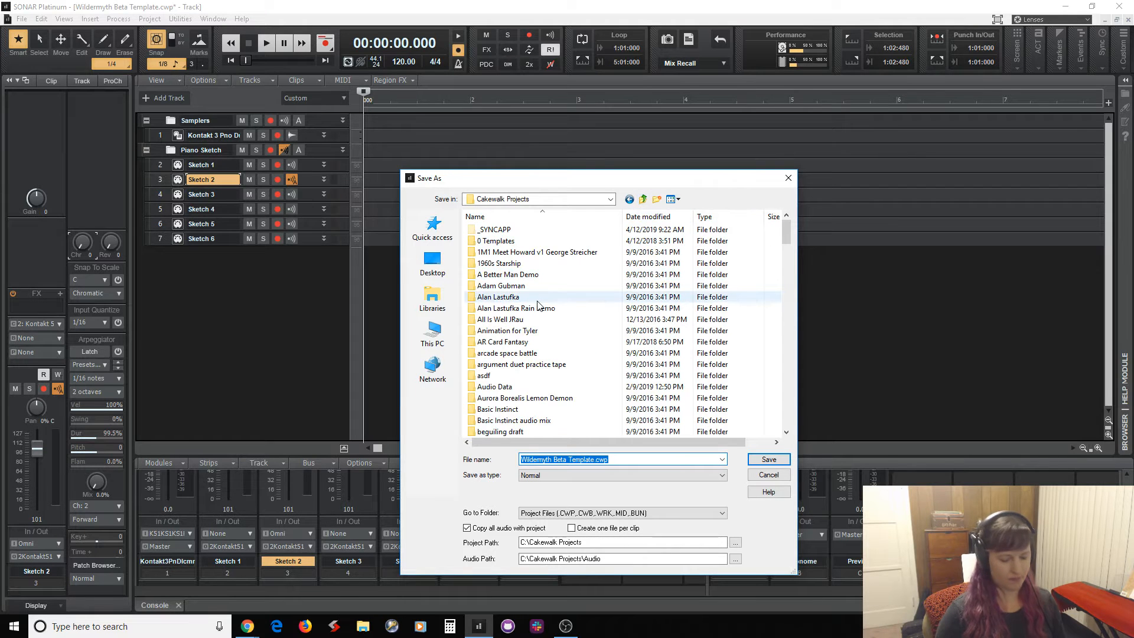
{"action": "left_click", "coordinate": [538, 299]}
{"action": "key", "text": "p"}
{"action": "double_click", "coordinate": [522, 242]}
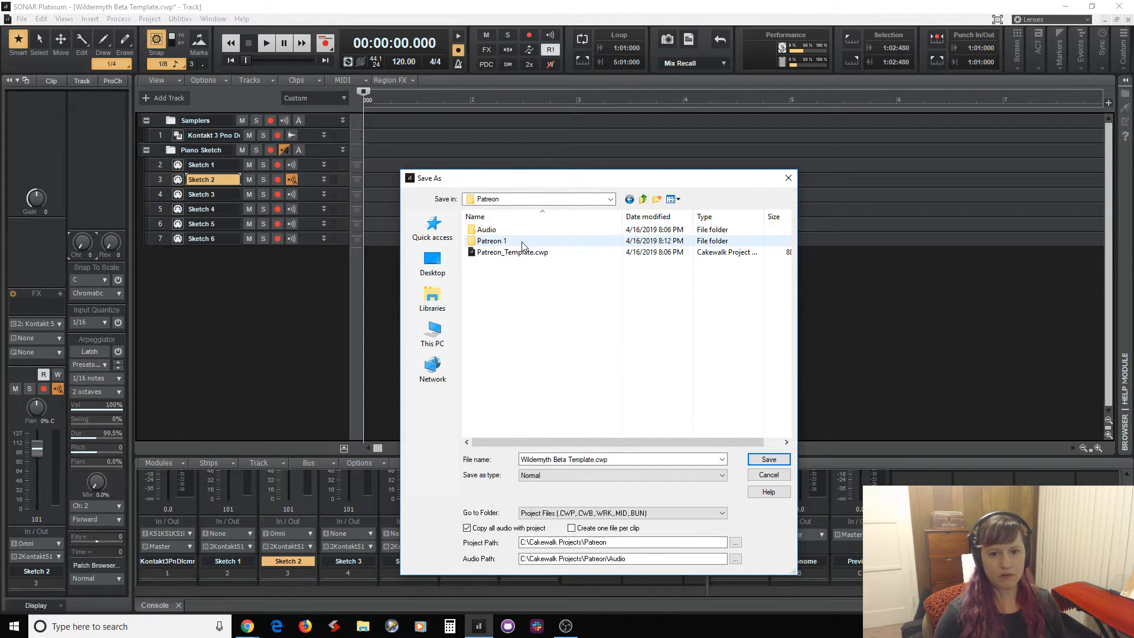
{"action": "left_click", "coordinate": [531, 253]}
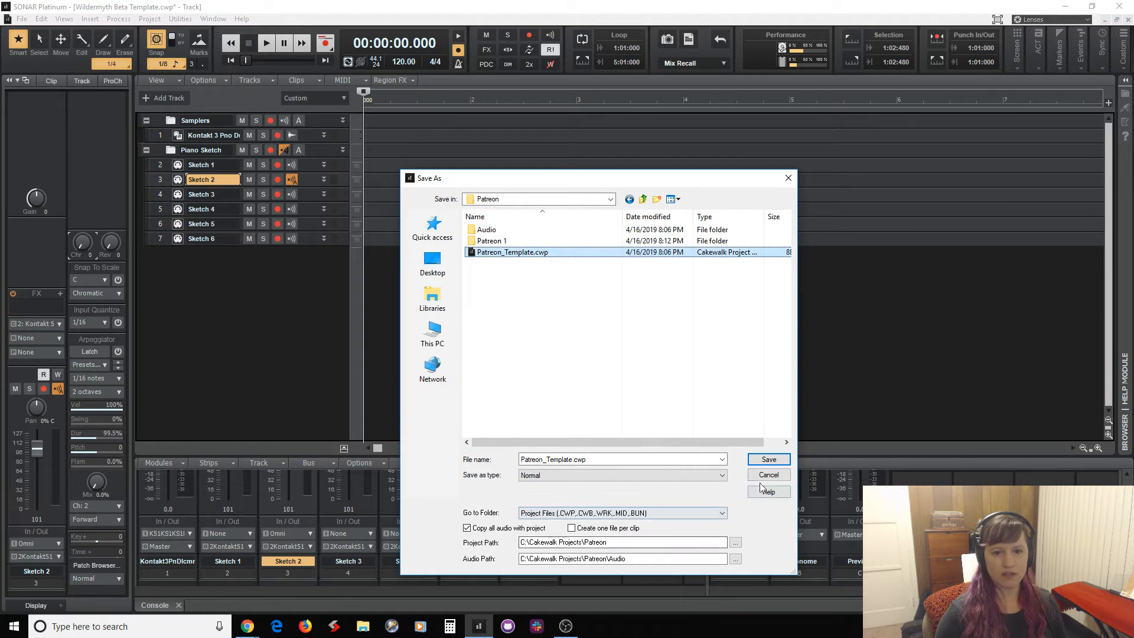
{"action": "left_click", "coordinate": [769, 459]}
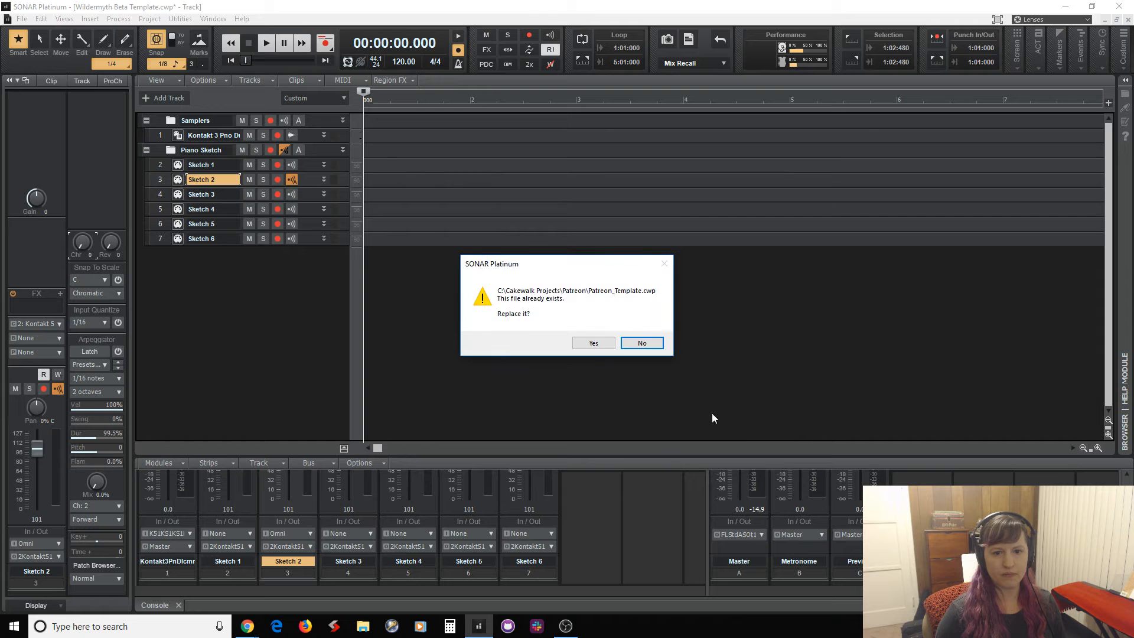
{"action": "left_click", "coordinate": [613, 347]}
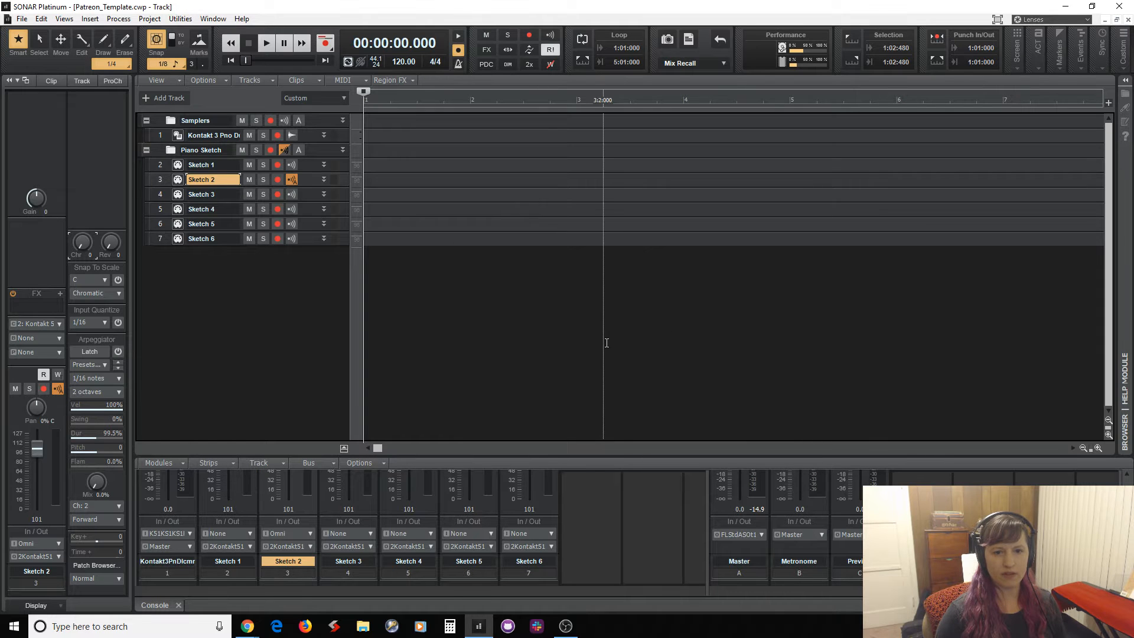
Save a version as Patreon 1_Hold Music.cwp in the Patreon 1 folder, replacing the existing file
{"action": "left_click", "coordinate": [22, 18]}
{"action": "left_click", "coordinate": [56, 110]}
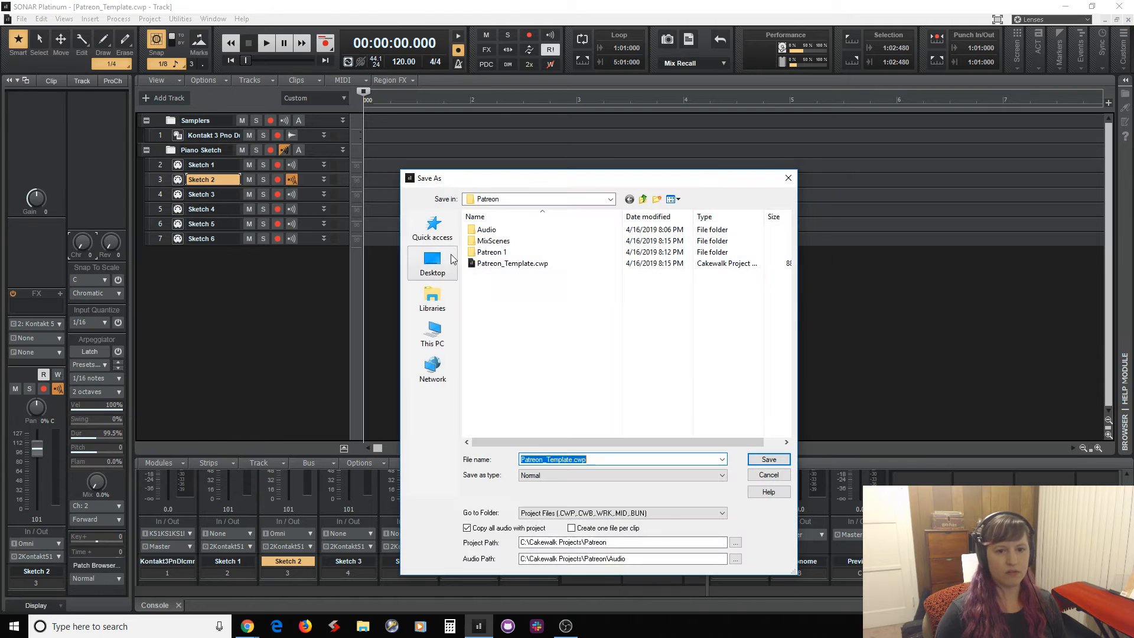
{"action": "double_click", "coordinate": [528, 252]}
{"action": "left_click", "coordinate": [520, 241]}
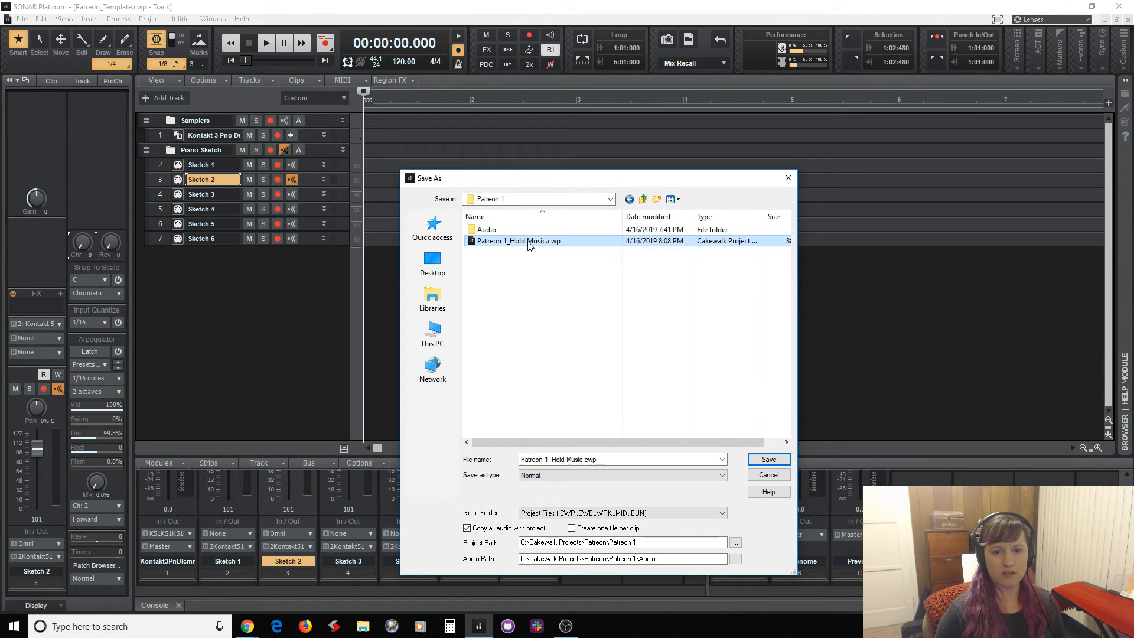
{"action": "left_click", "coordinate": [777, 461]}
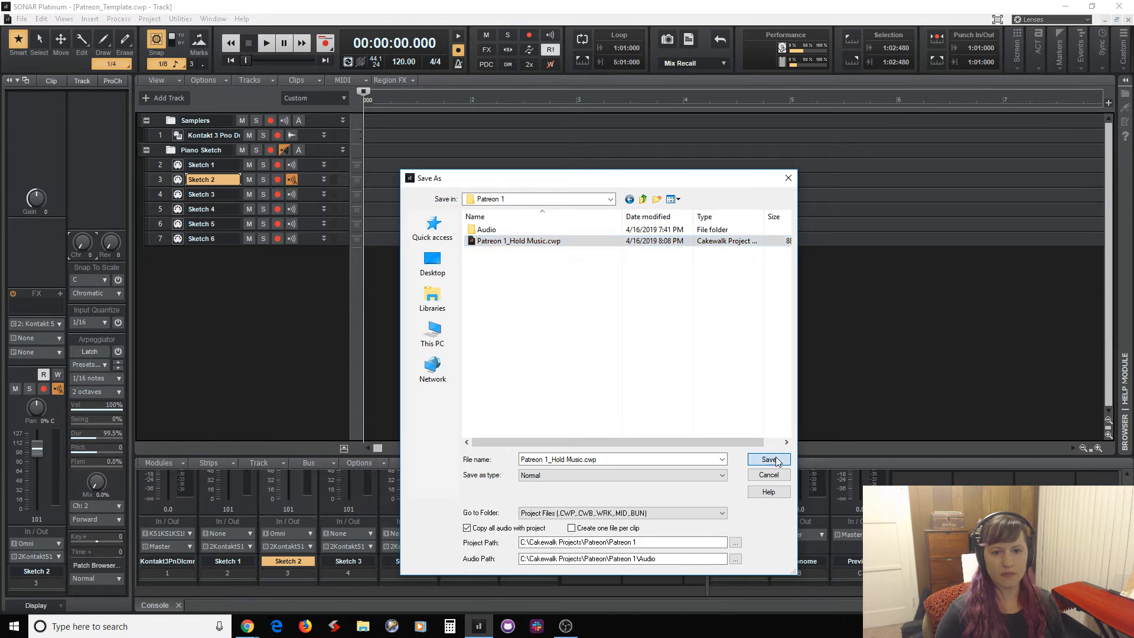
{"action": "left_click", "coordinate": [600, 347]}
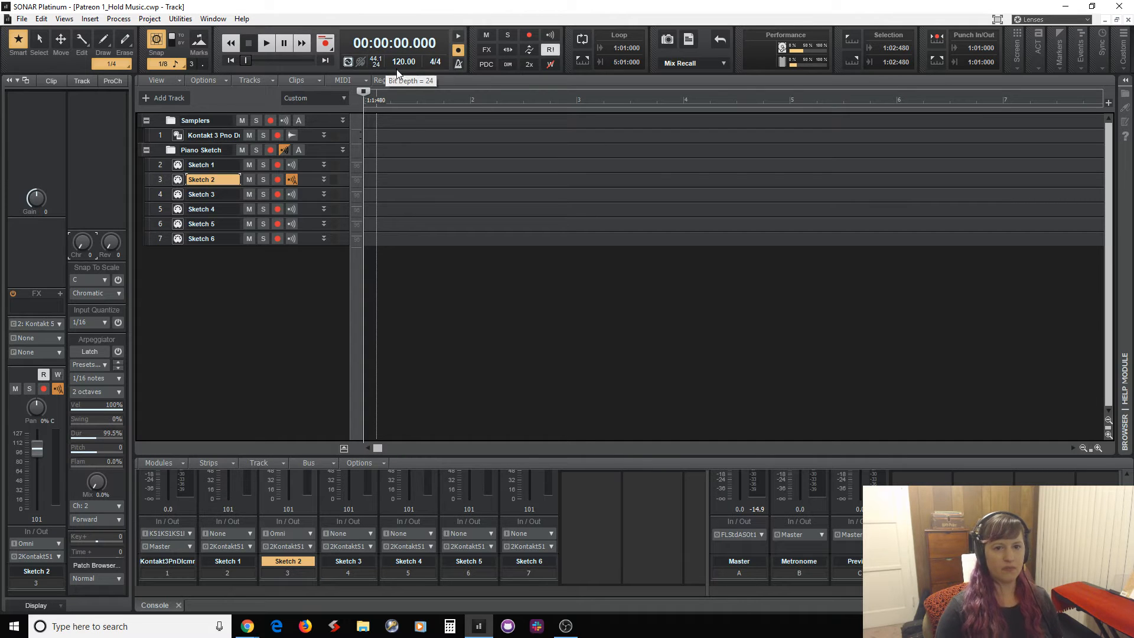
Return the playhead to the project start and make Sketch 1 the active track
{"action": "left_click", "coordinate": [390, 370]}
{"action": "left_click", "coordinate": [365, 347]}
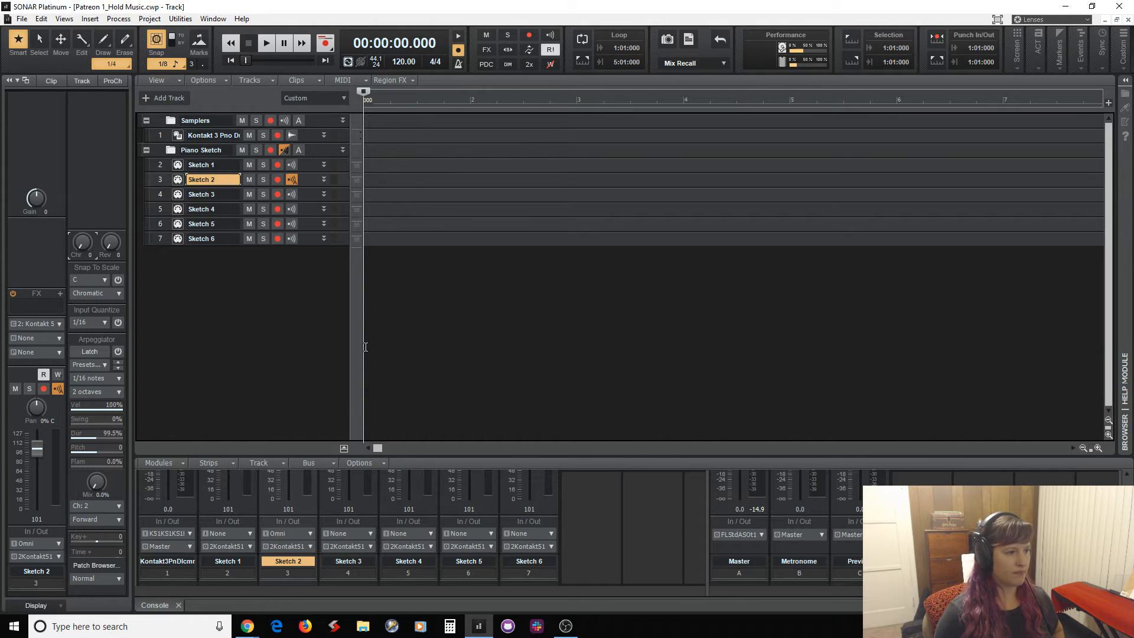
{"action": "left_click", "coordinate": [310, 168]}
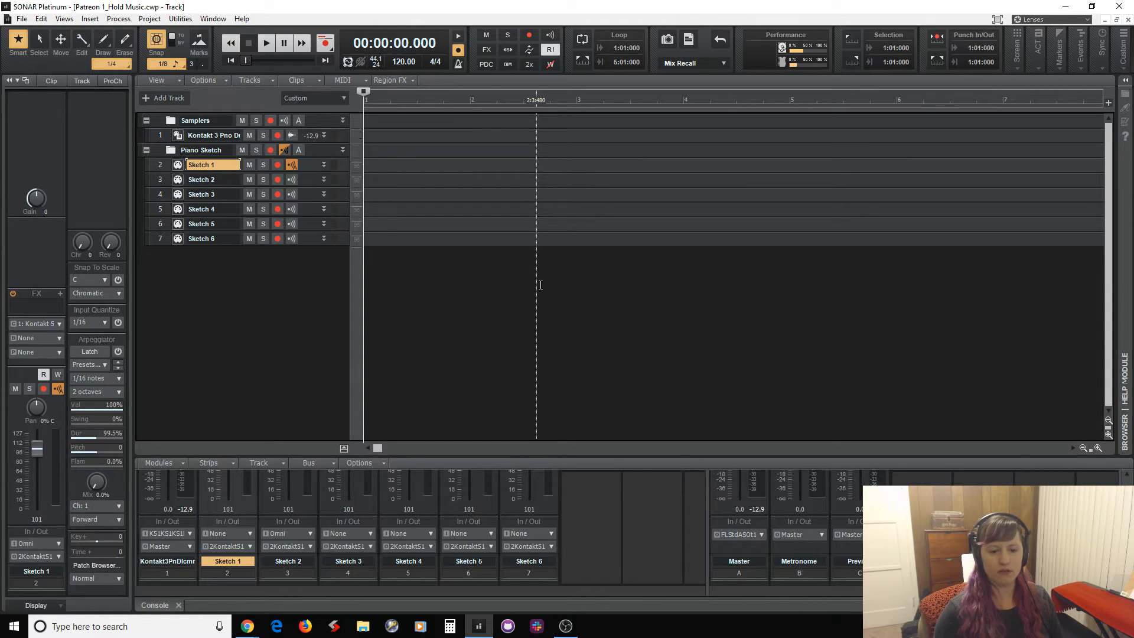
Turn on the metronome for playback and audition it at a tempo of 160 BPM
{"action": "left_click", "coordinate": [457, 38]}
{"action": "double_click", "coordinate": [405, 62]}
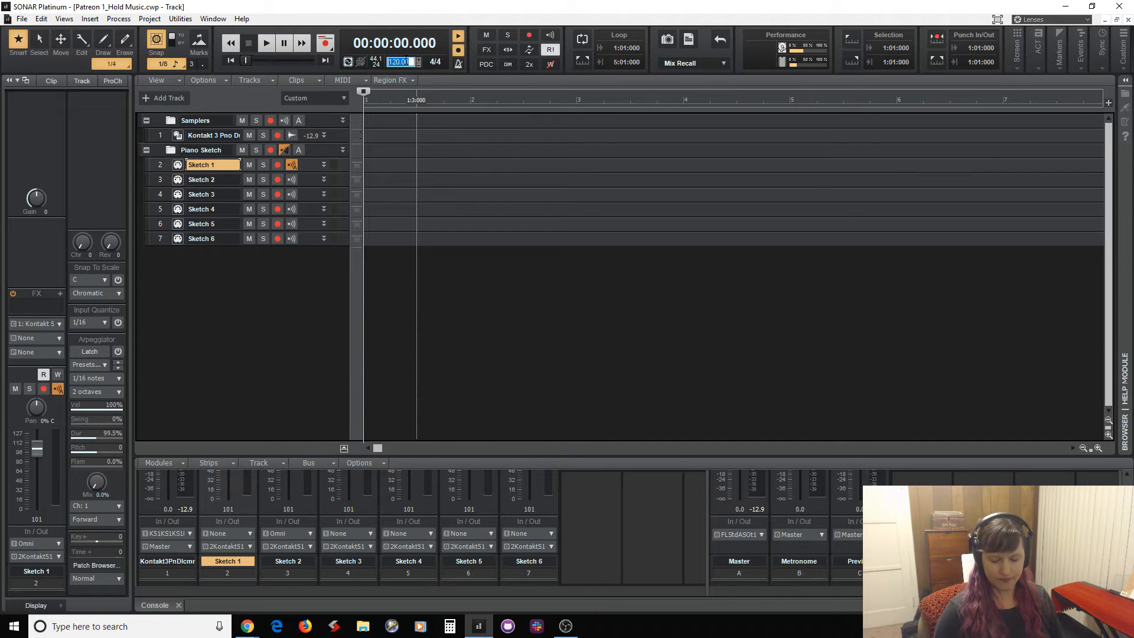
{"action": "type", "text": "160"}
{"action": "key", "text": "Return"}
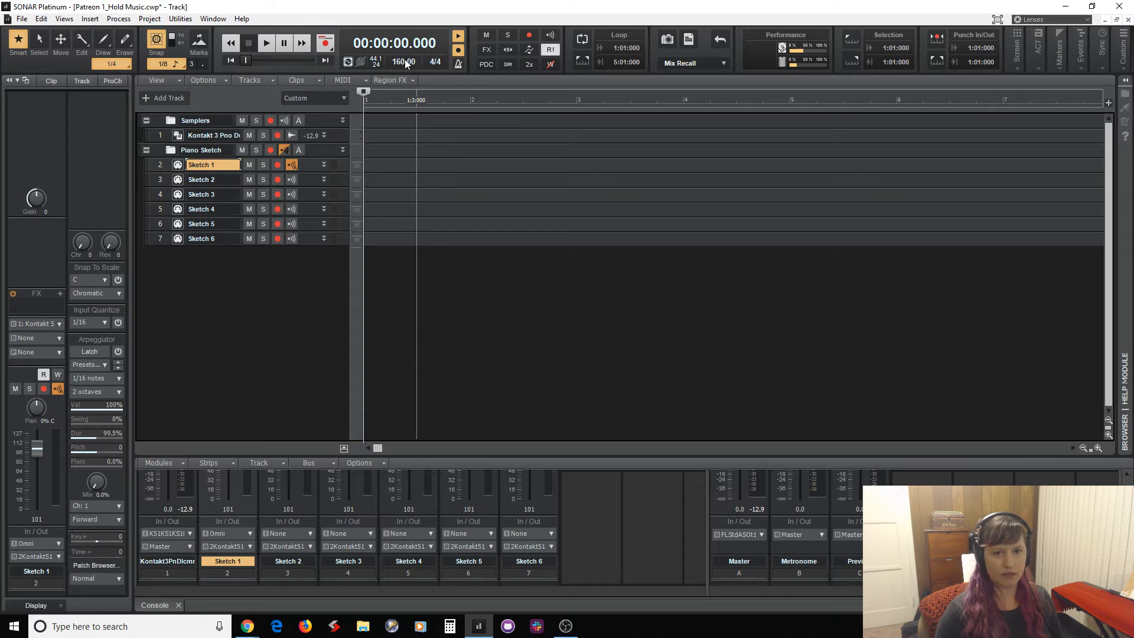
{"action": "key", "text": "space"}
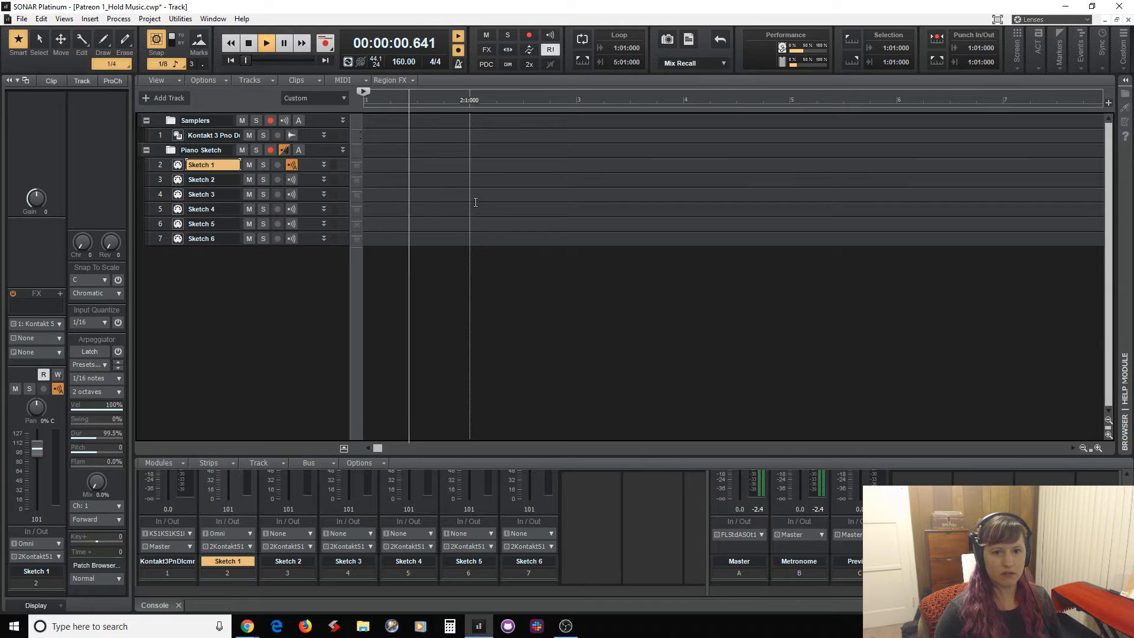
{"action": "key", "text": "space"}
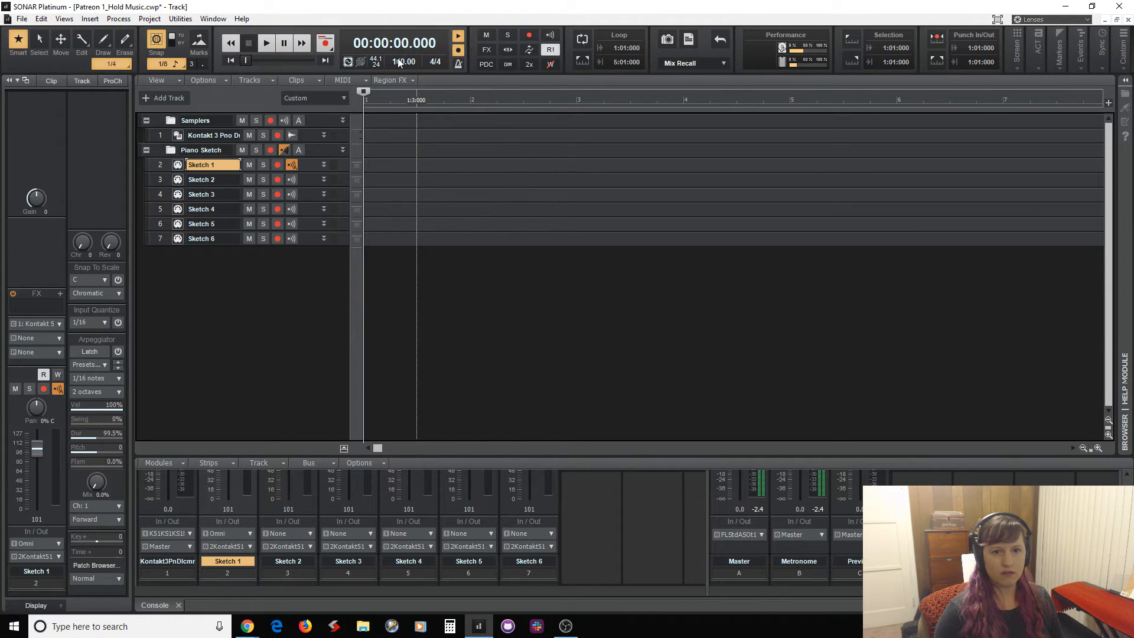
Set the tempo to 158 BPM, audition the metronome and save the project
{"action": "double_click", "coordinate": [398, 61]}
{"action": "type", "text": "158"}
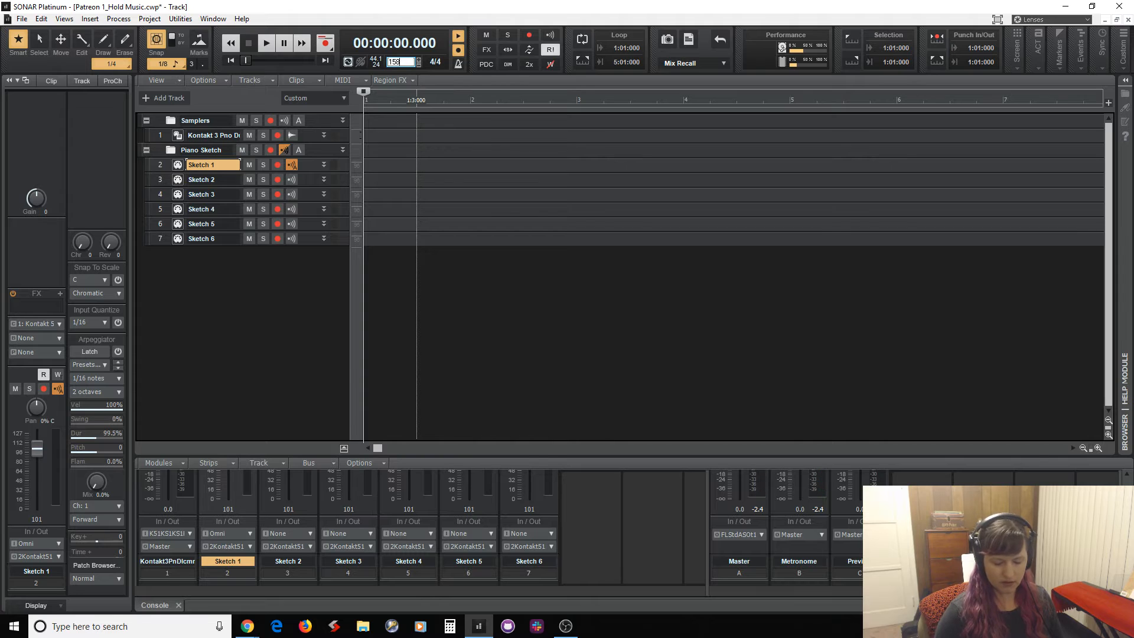
{"action": "key", "text": "Return"}
{"action": "key", "text": "space"}
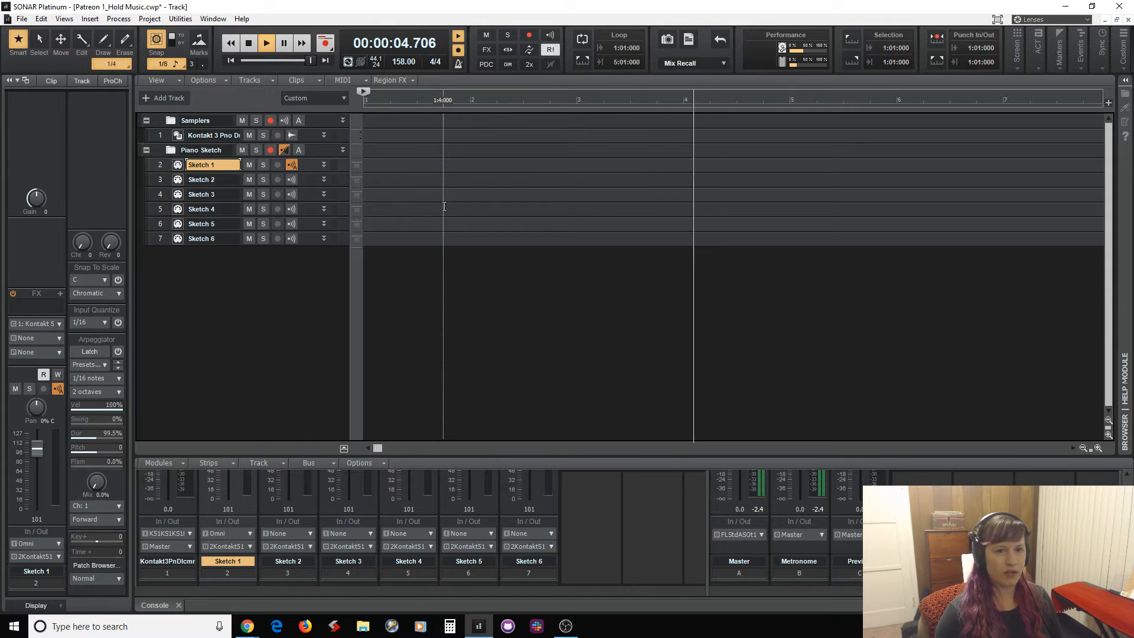
{"action": "key", "text": "space"}
{"action": "key", "text": "ctrl+s"}
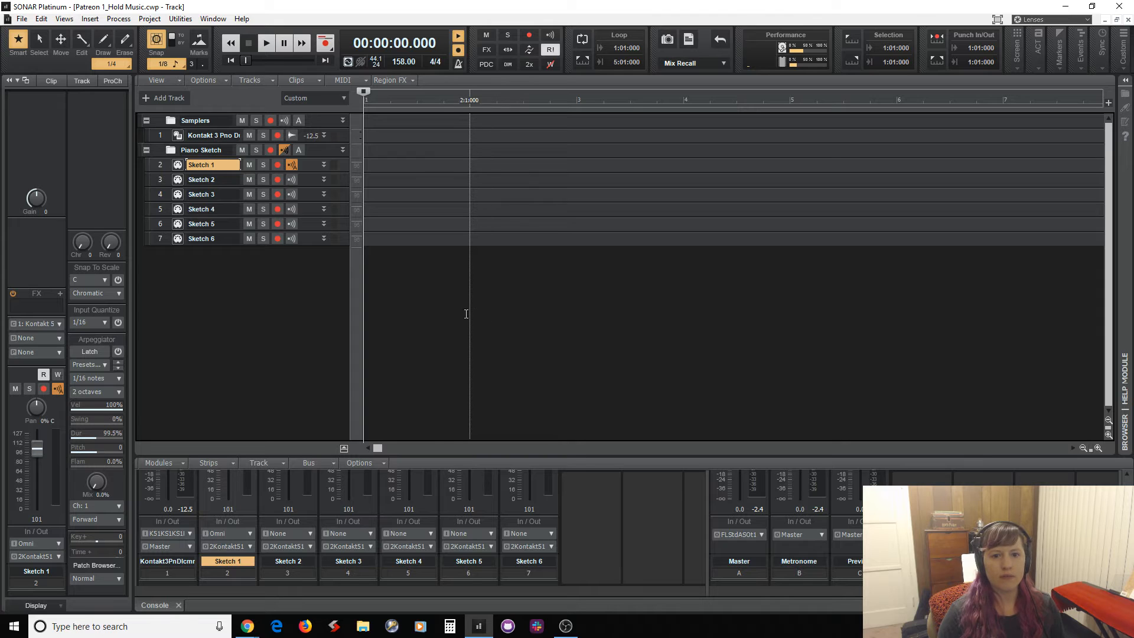
Arm the Sketch 1 track for recording and place the playhead at the project start
{"action": "left_click", "coordinate": [579, 287]}
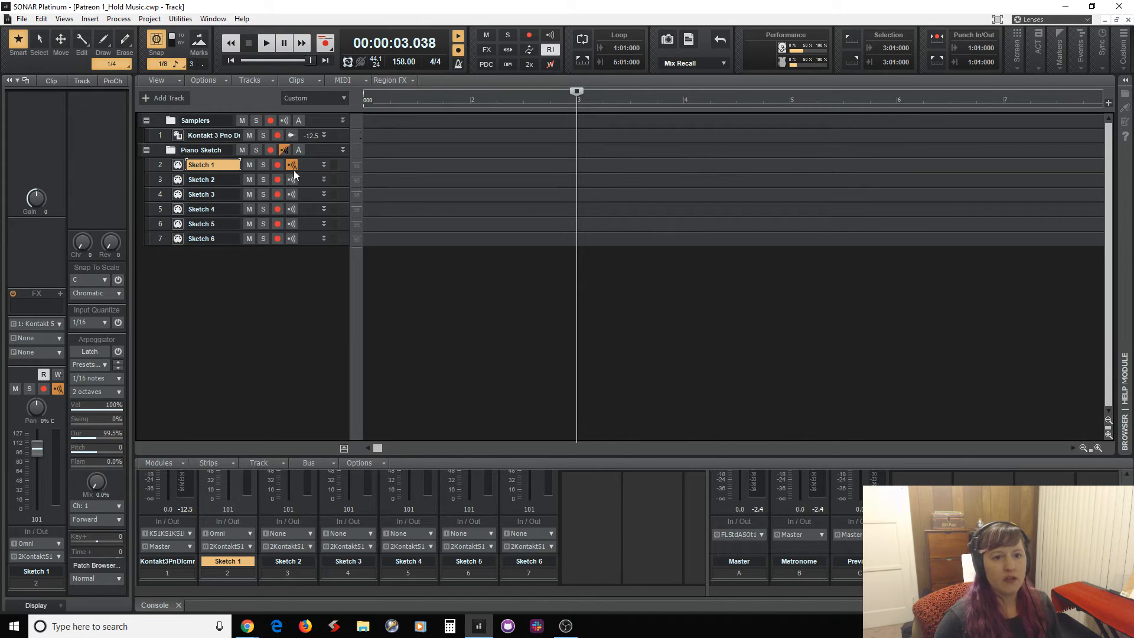
{"action": "left_click", "coordinate": [277, 165]}
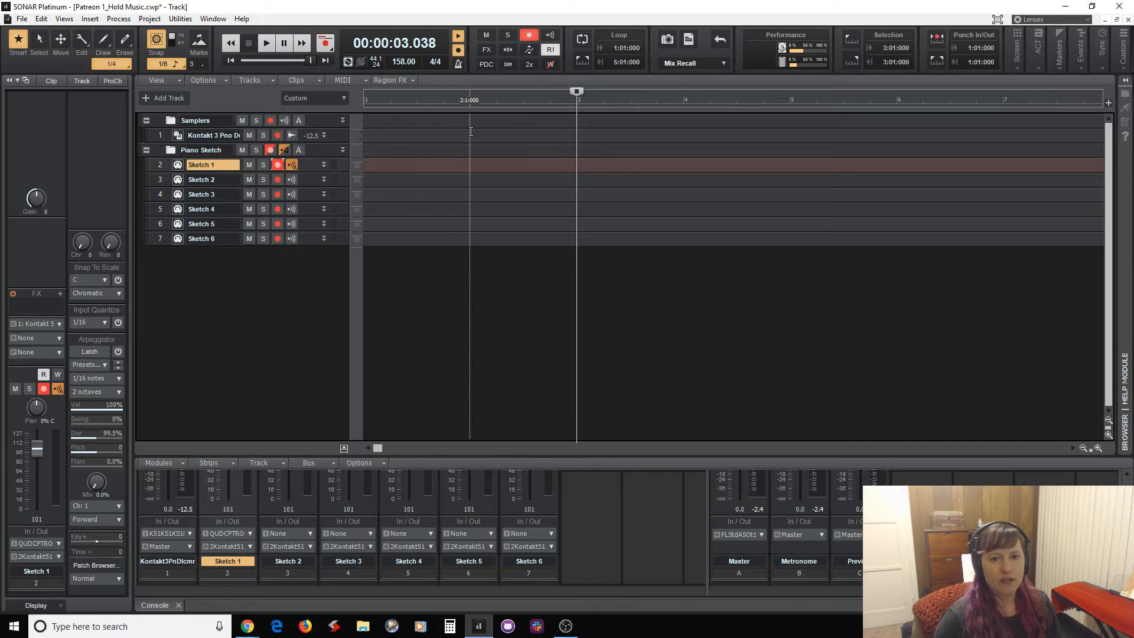
{"action": "left_click", "coordinate": [366, 142]}
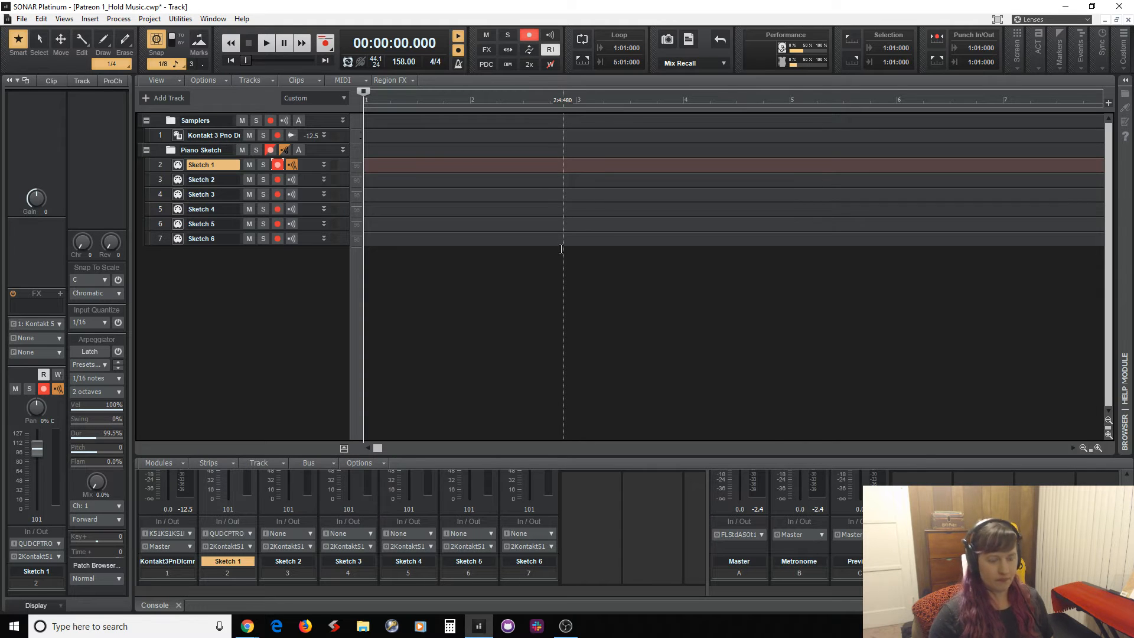
Save the project and record the opening piano phrase on the Sketch 1 track from the project start
{"action": "key", "text": "ctrl+s"}
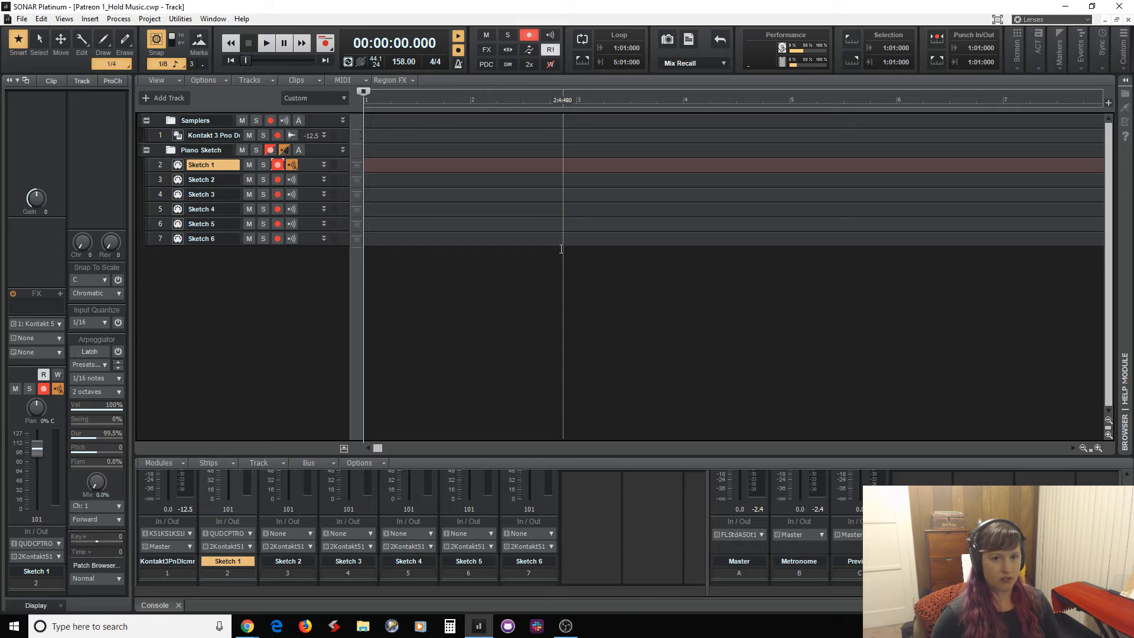
{"action": "key", "text": "r"}
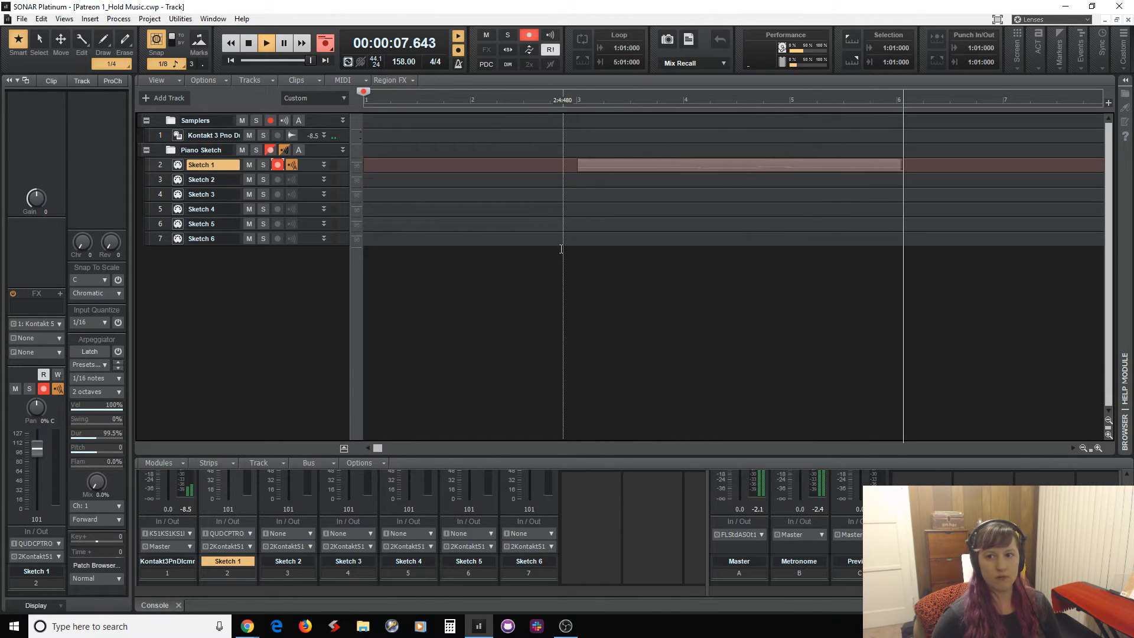
{"action": "key", "text": "space"}
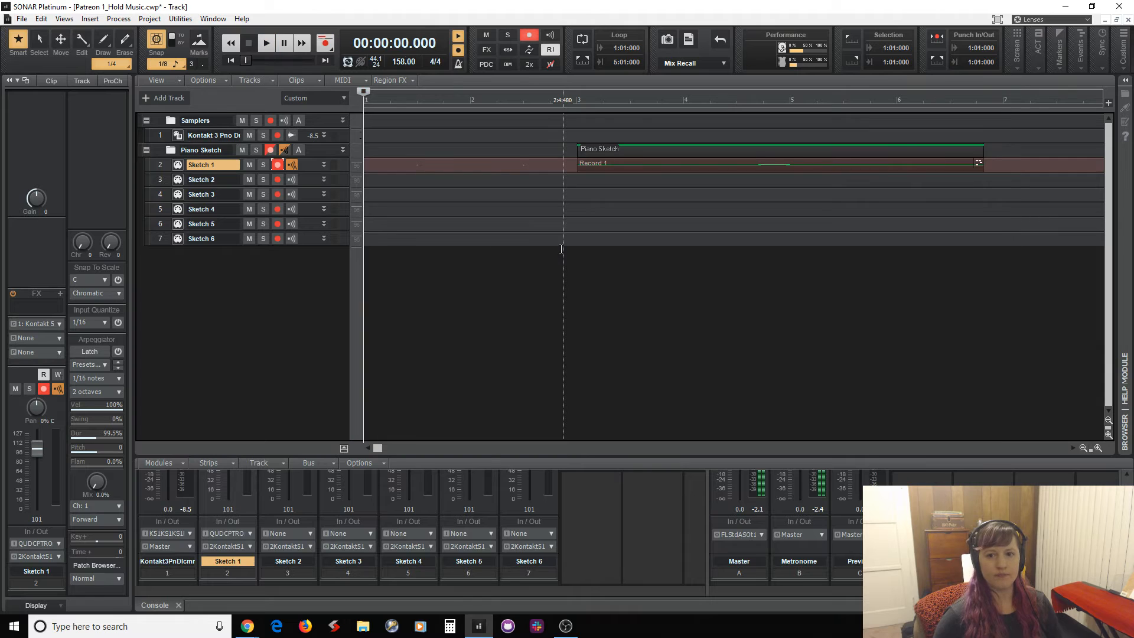
Open the recorded Sketch 1 clip in the Piano Roll and enlarge the editor to show its notes
{"action": "double_click", "coordinate": [640, 162]}
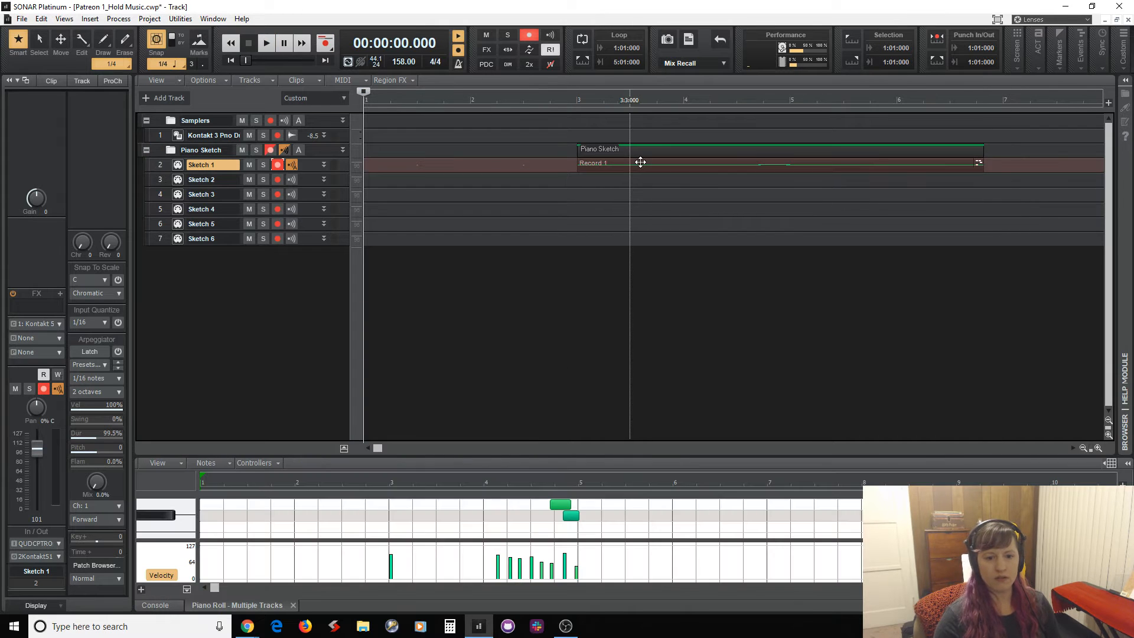
{"action": "left_click_drag", "start_coordinate": [564, 457], "coordinate": [565, 362]}
{"action": "scroll", "coordinate": [606, 481], "scroll_direction": "up", "scroll_amount": 1}
{"action": "scroll", "coordinate": [606, 481], "scroll_direction": "up", "scroll_amount": 1}
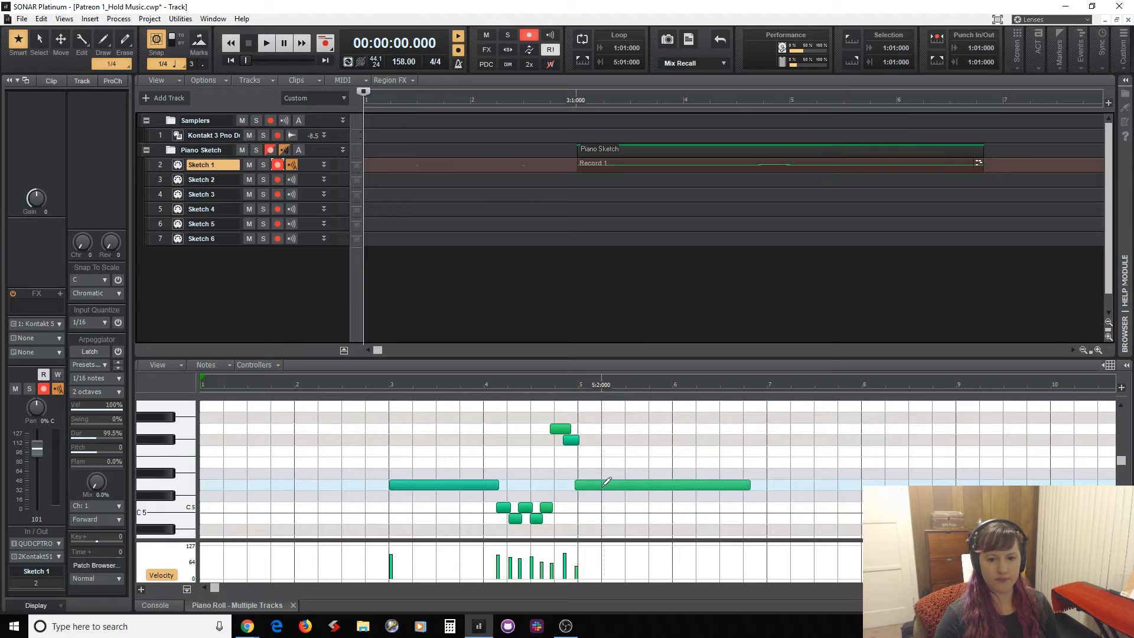
{"action": "scroll", "coordinate": [605, 478], "scroll_direction": "down", "scroll_amount": 2}
Audition the recorded phrase from measure 3 and turn off the metronome for playback
{"action": "left_click", "coordinate": [574, 267]}
{"action": "key", "text": "space"}
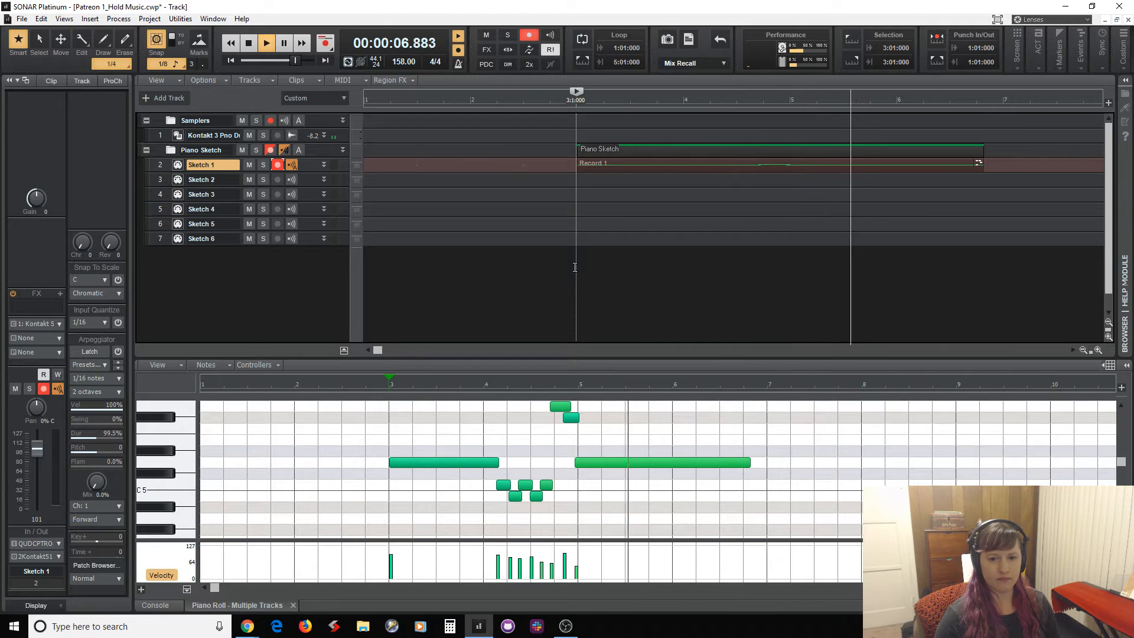
{"action": "key", "text": "space"}
{"action": "left_click", "coordinate": [459, 50]}
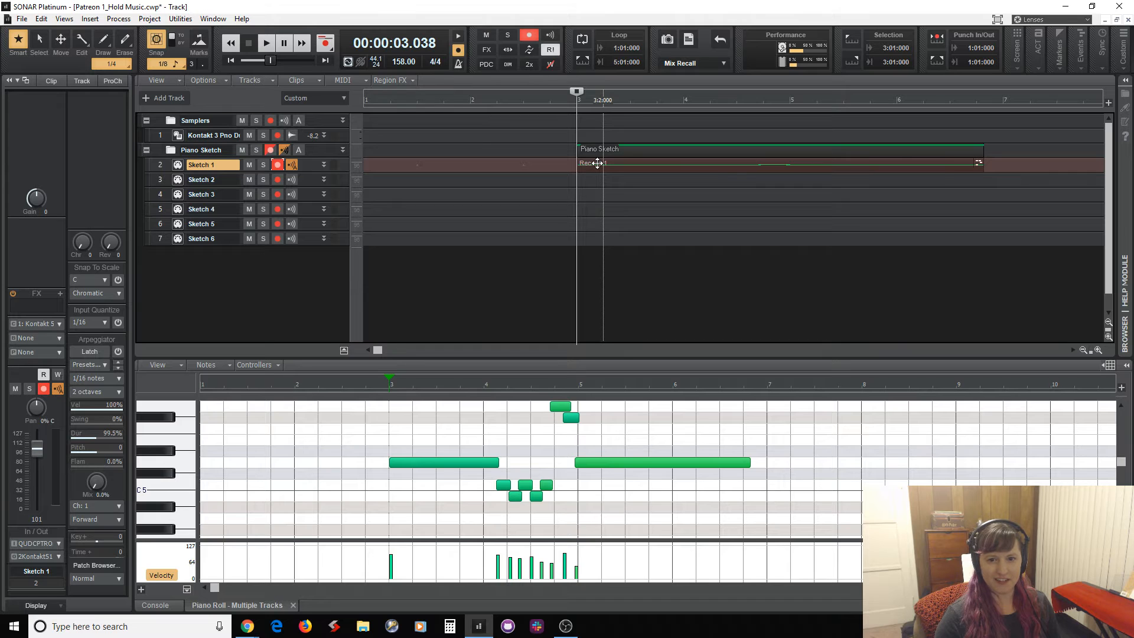
Quantize the first Sketch 1 clip to 1/8 at 65 percent strength, then undo and redo it to compare the note timing
{"action": "left_click", "coordinate": [597, 163]}
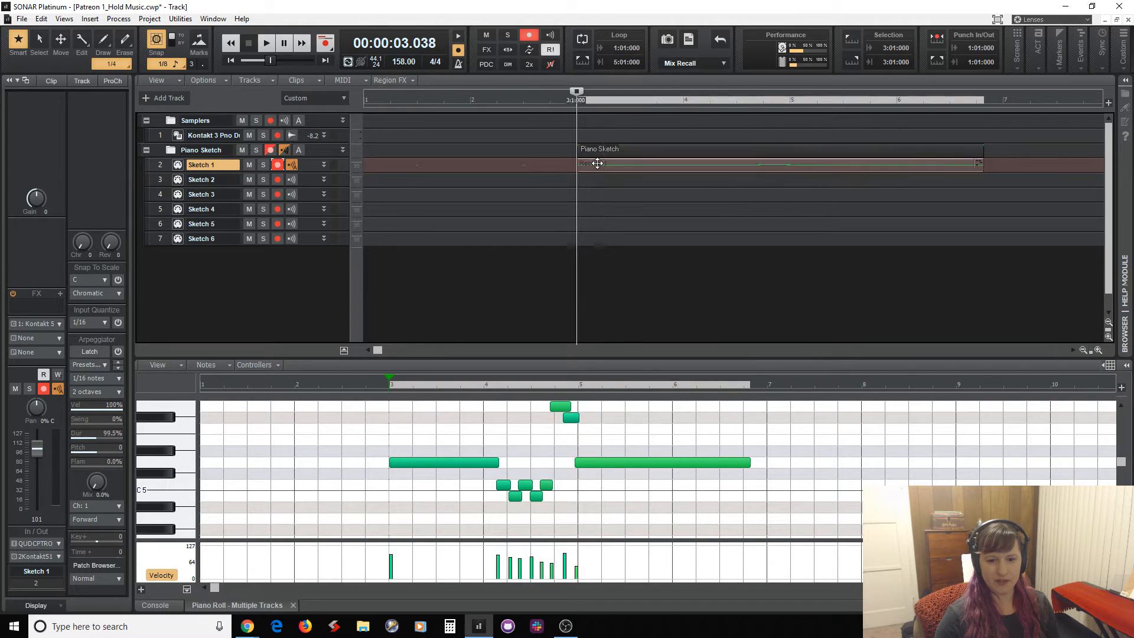
{"action": "key", "text": "q"}
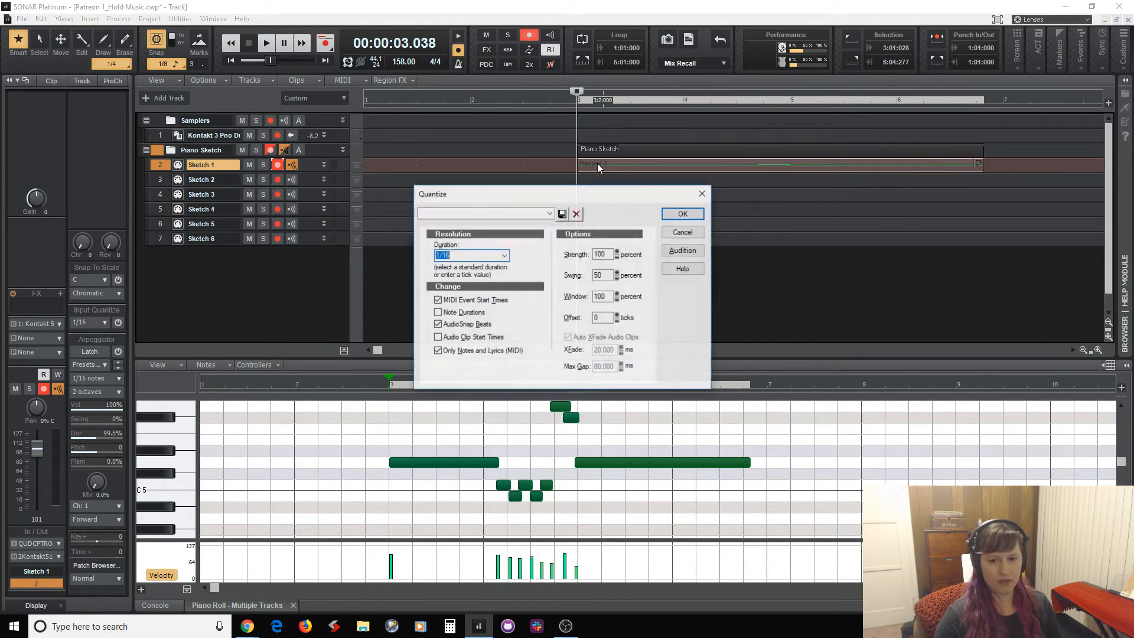
{"action": "left_click_drag", "start_coordinate": [589, 200], "coordinate": [403, 137]}
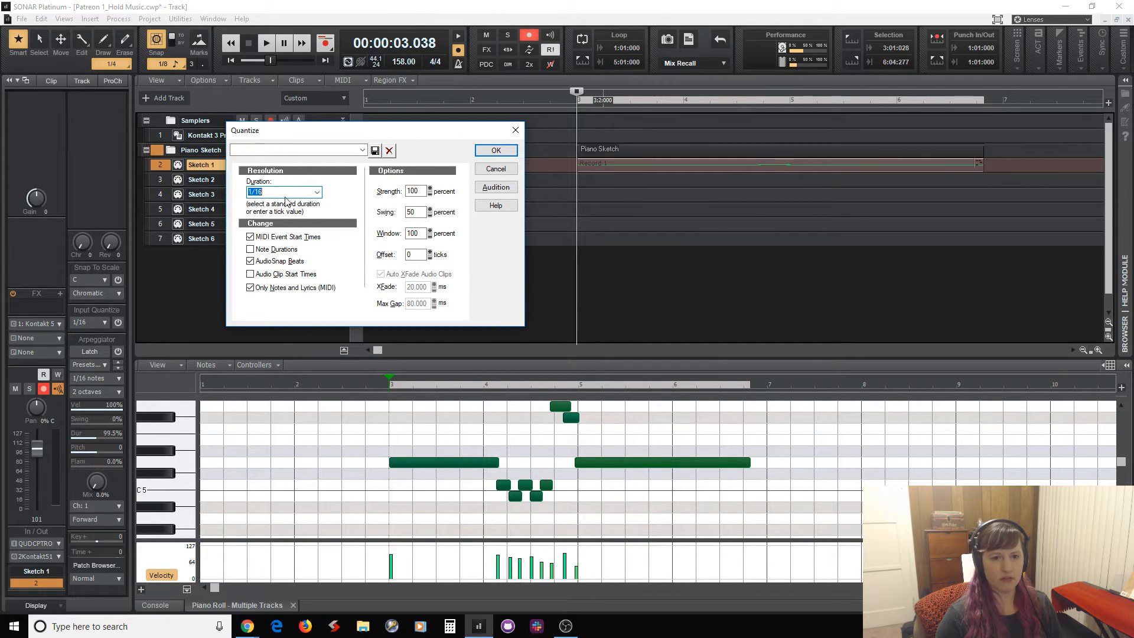
{"action": "left_click", "coordinate": [317, 193]}
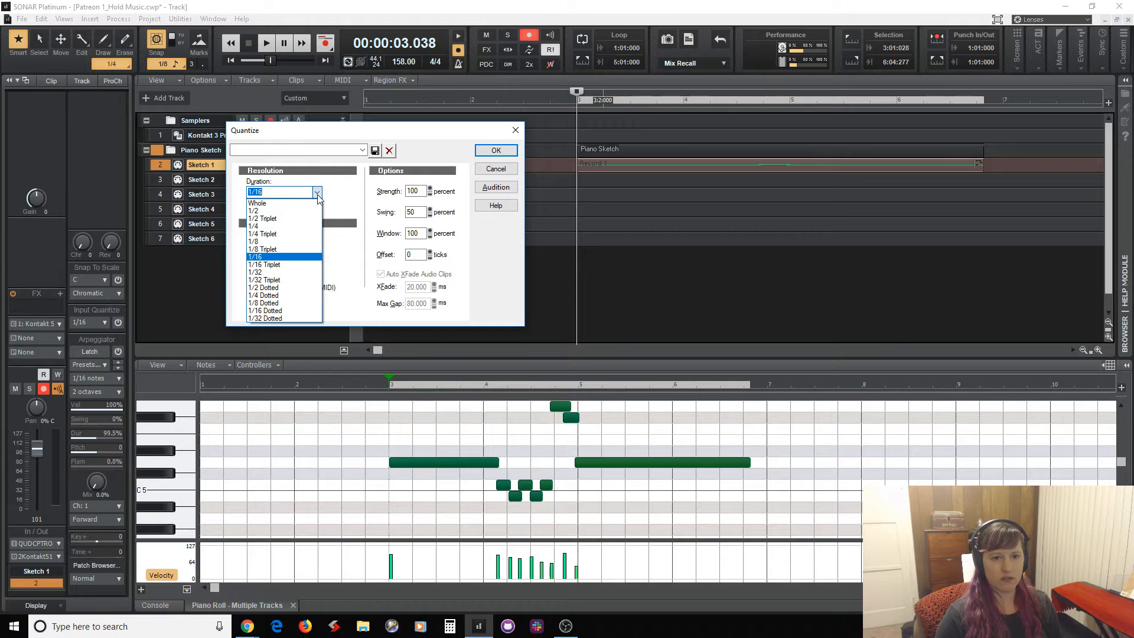
{"action": "left_click", "coordinate": [302, 242]}
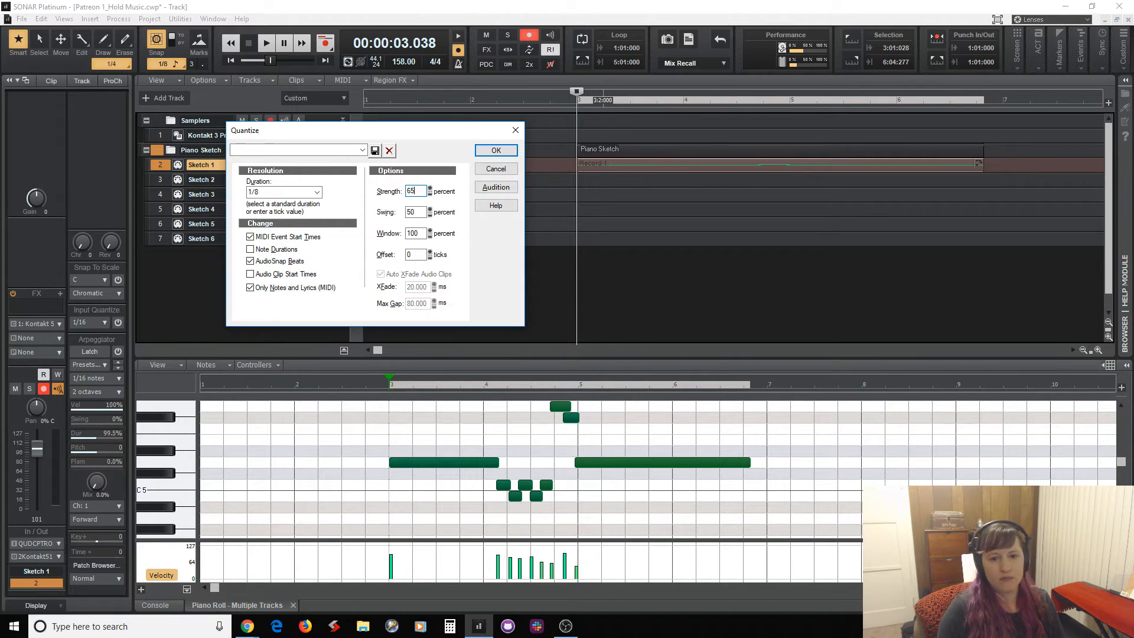
{"action": "key", "text": "Return"}
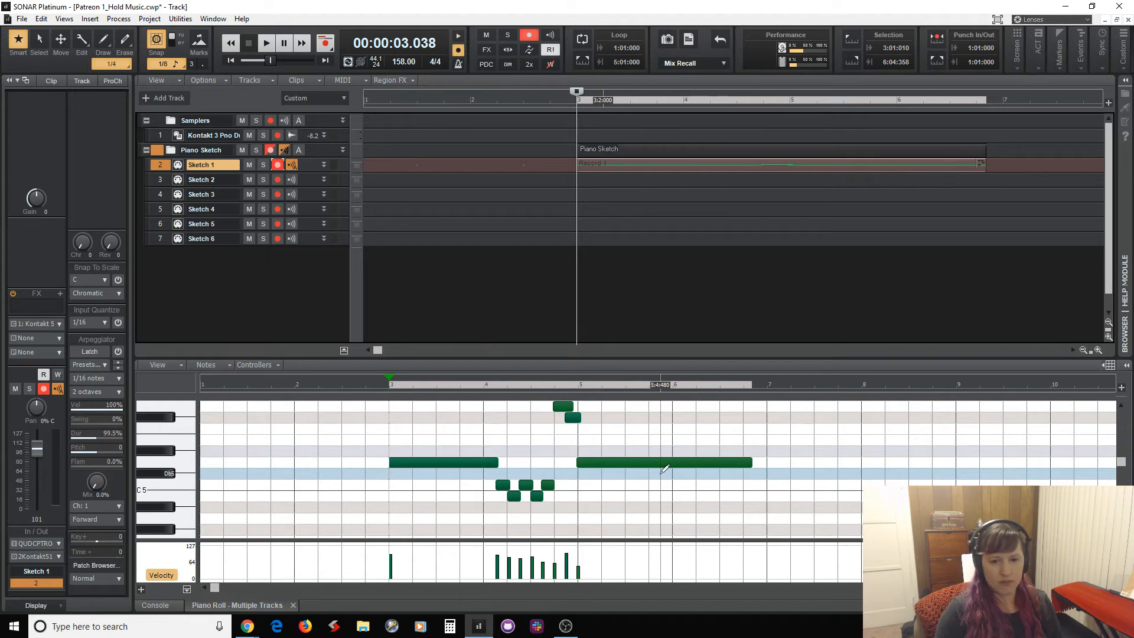
{"action": "key", "text": "ctrl+z"}
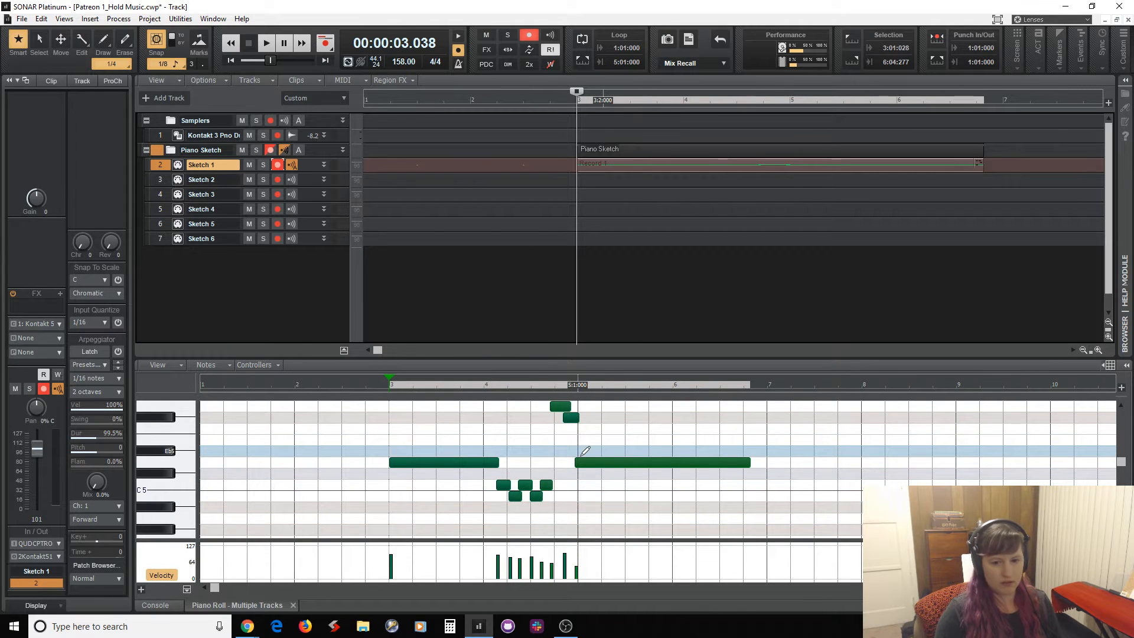
{"action": "key", "text": "ctrl+y"}
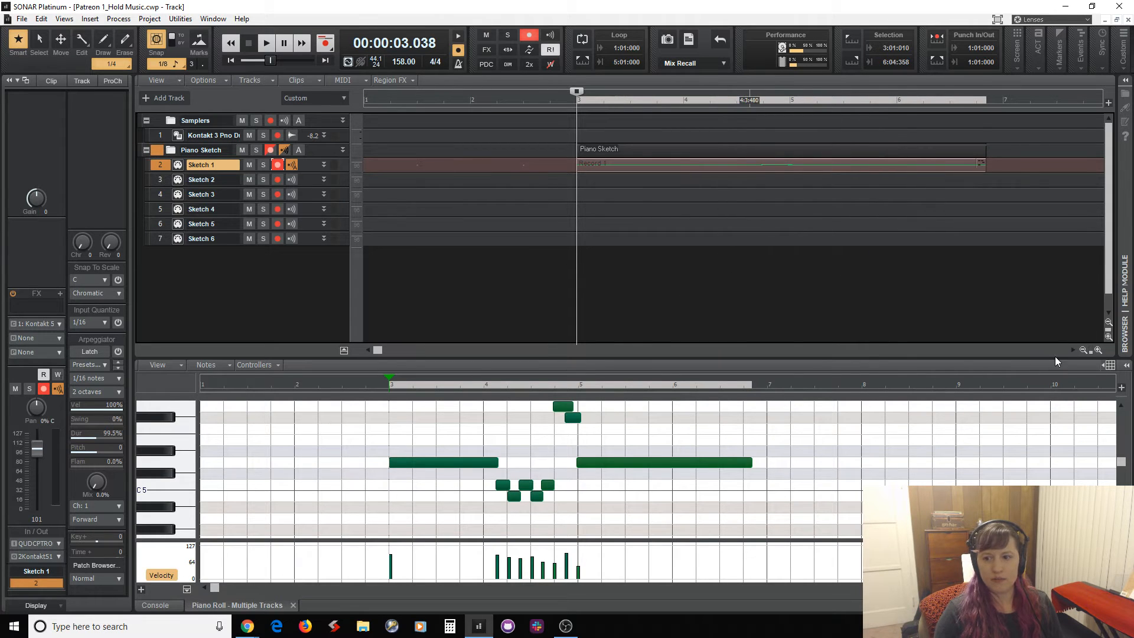
Record a second phrase on Sketch 1 after the first clip, starting the transport from measure 5
{"action": "left_click", "coordinate": [1083, 350]}
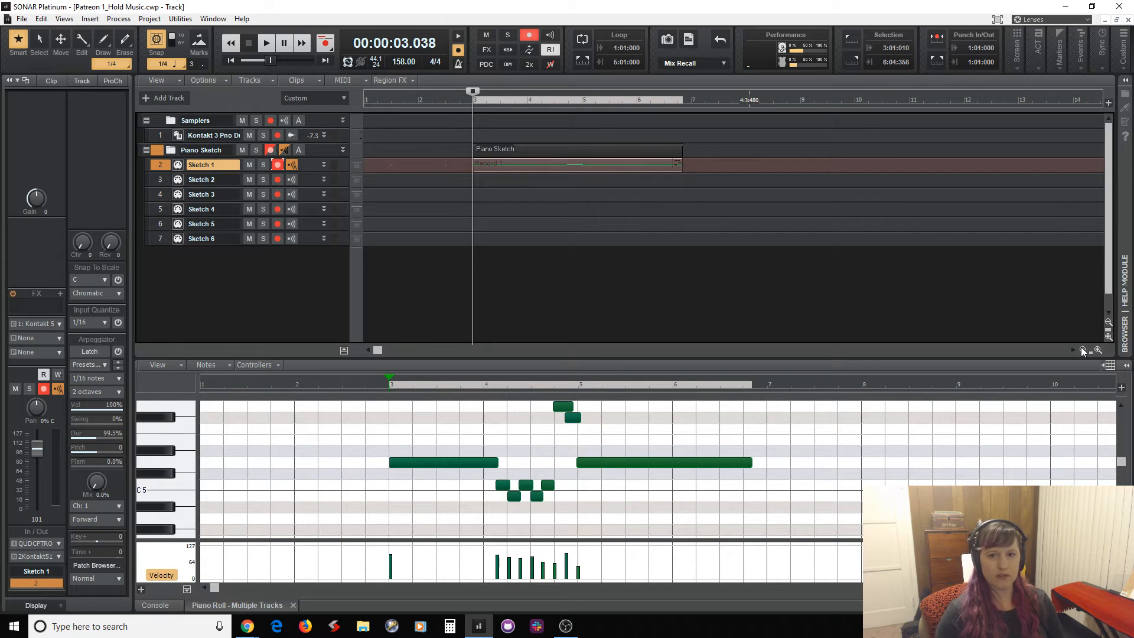
{"action": "left_click", "coordinate": [586, 238]}
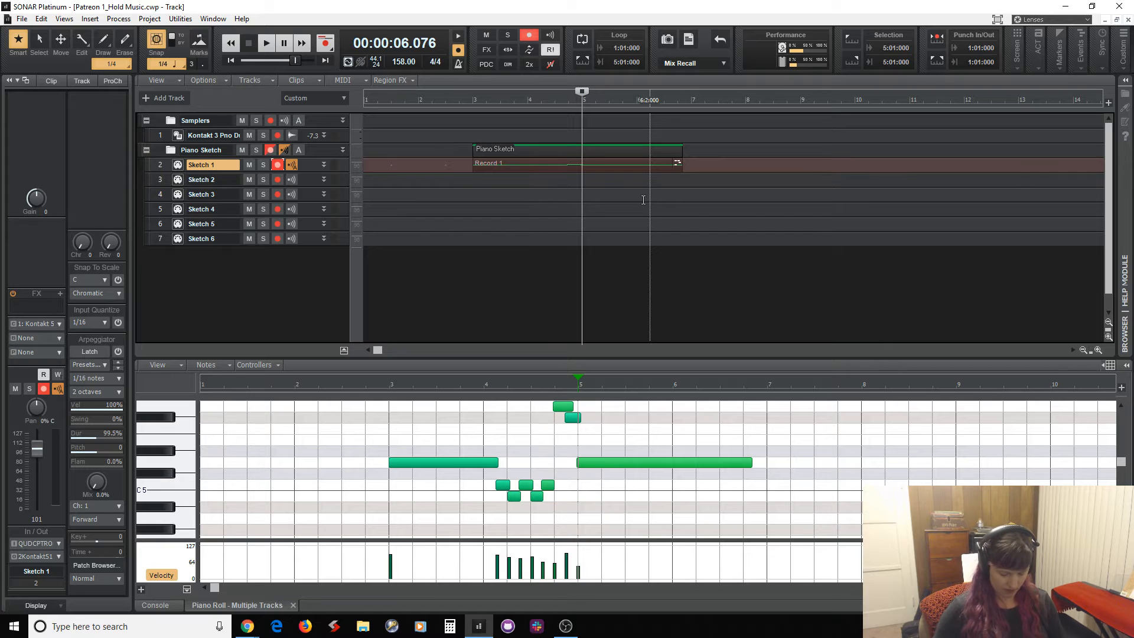
{"action": "key", "text": "r"}
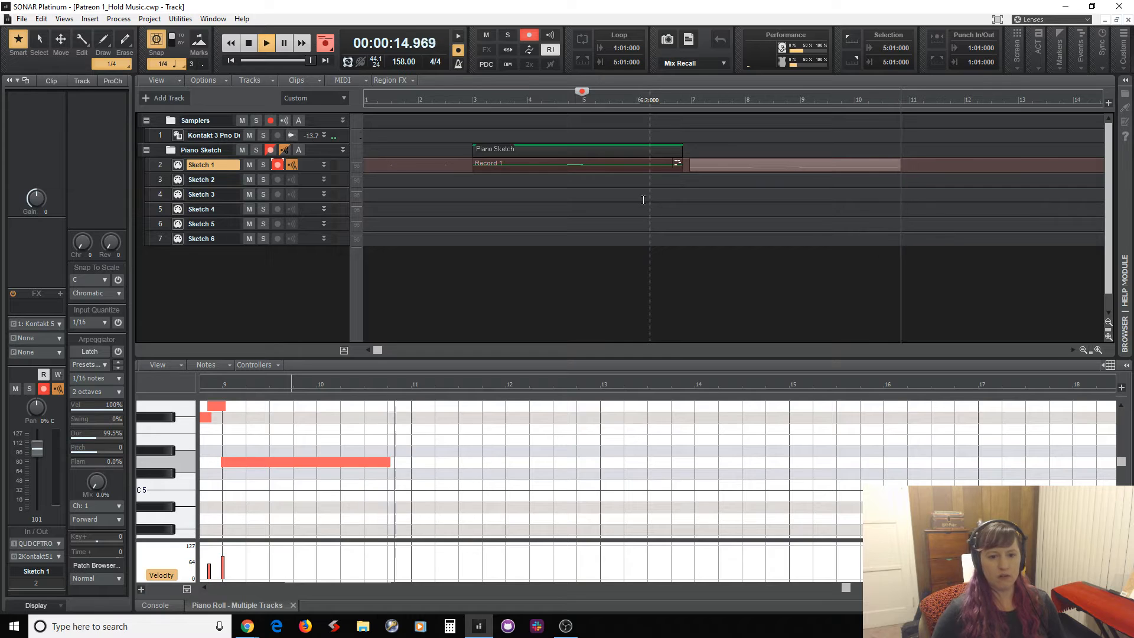
{"action": "key", "text": "space"}
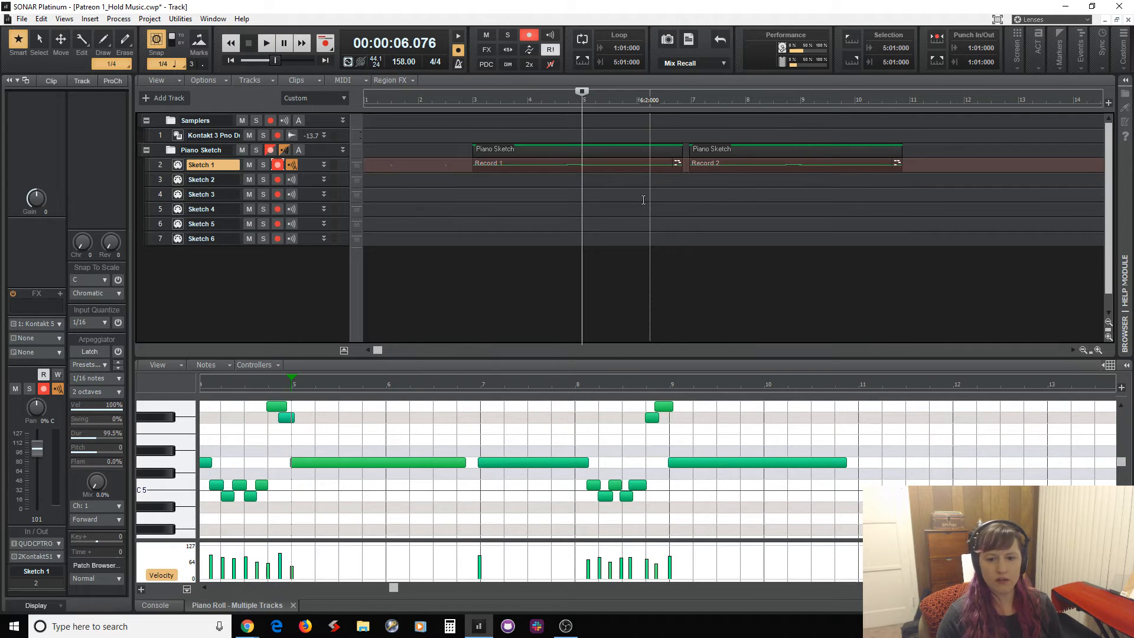
Quantize the second recorded clip on Sketch 1 with the same quantize settings
{"action": "left_click", "coordinate": [758, 164]}
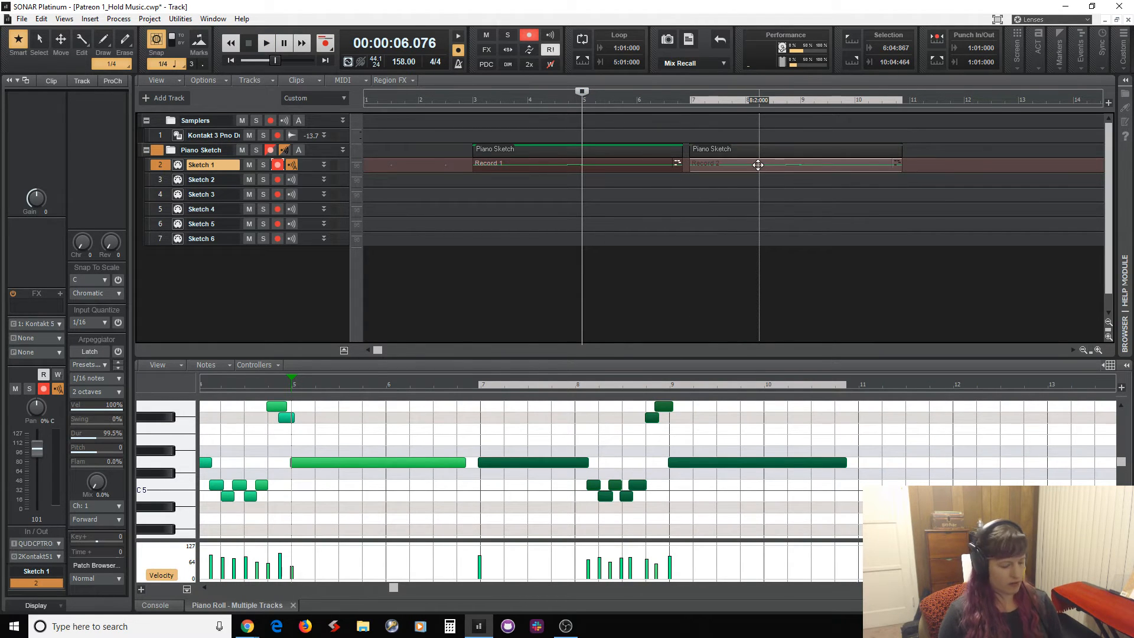
{"action": "key", "text": "q"}
{"action": "key", "text": "Return"}
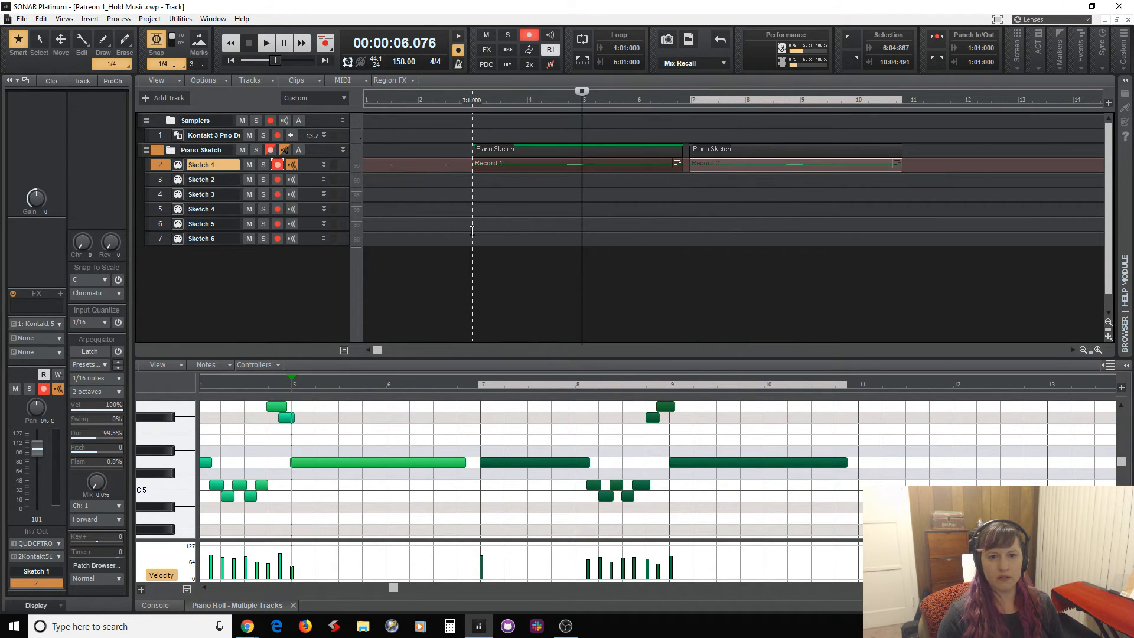
Play back both recorded phrases from the start of measure 3
{"action": "left_click", "coordinate": [471, 230]}
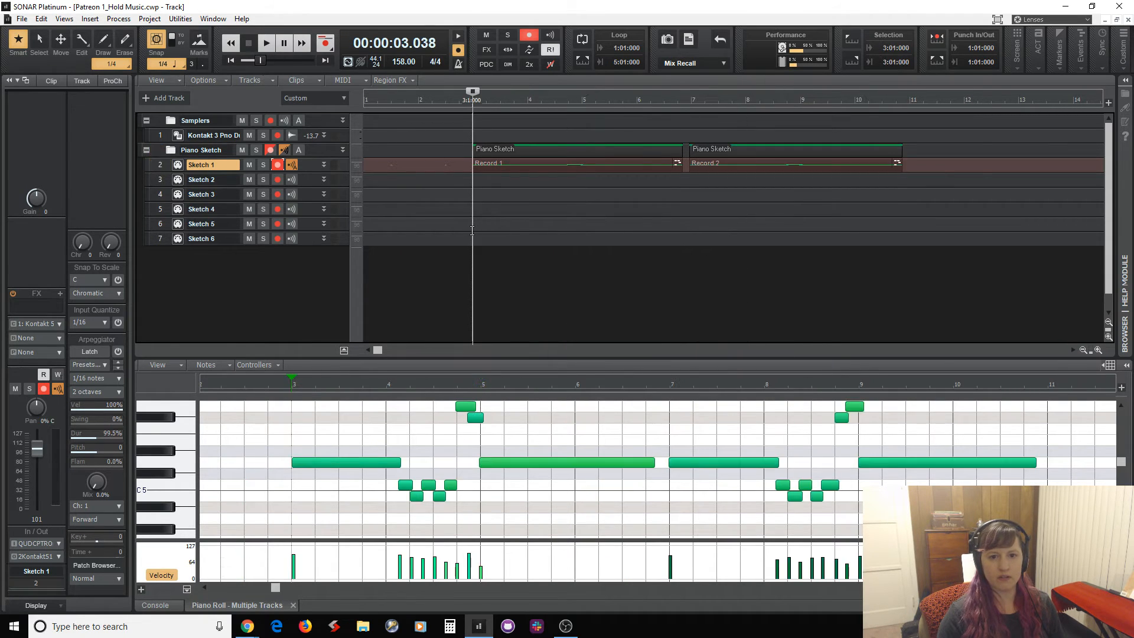
{"action": "key", "text": "space"}
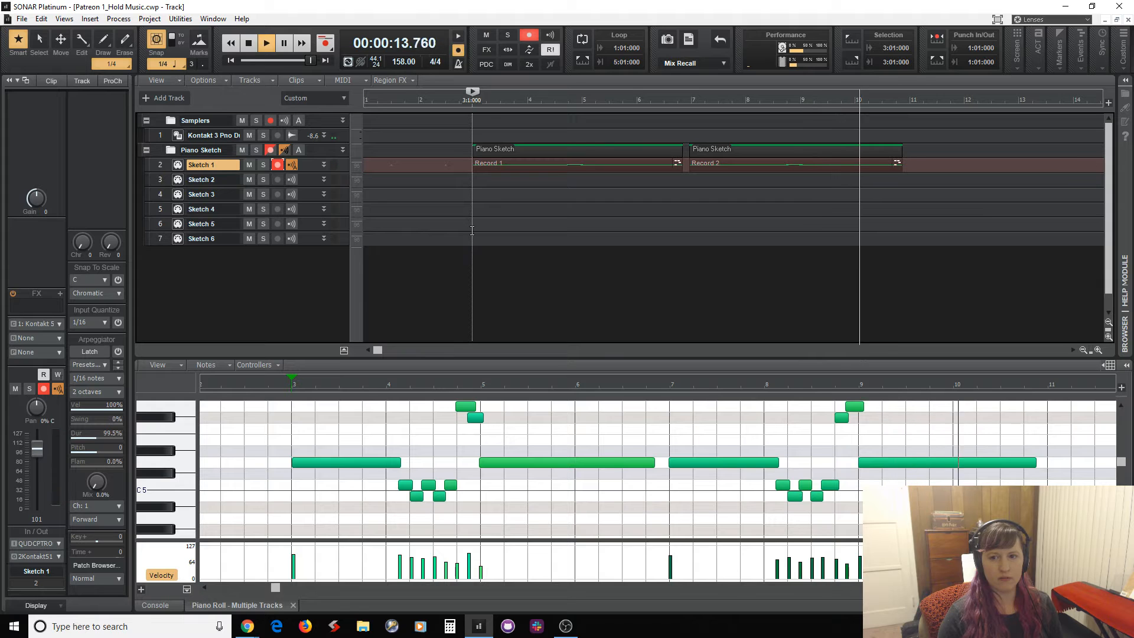
{"action": "key", "text": "space"}
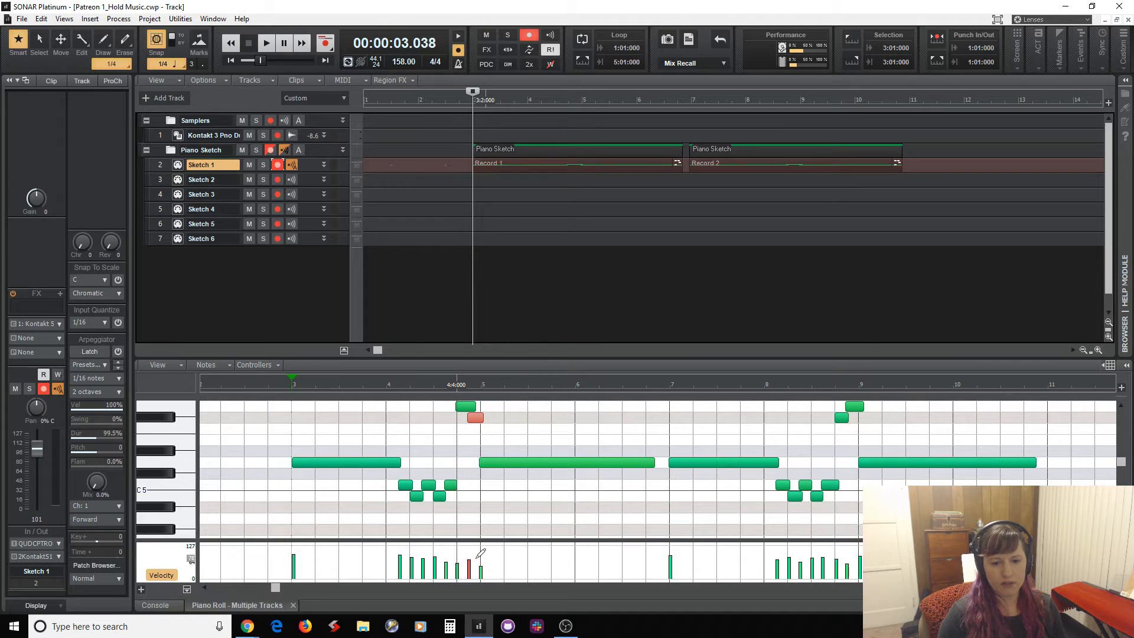
Adjust the velocities of the first clip's notes around measure 5 and audition the change from measure 2, beat 4
{"action": "left_click_drag", "start_coordinate": [481, 559], "coordinate": [463, 558]}
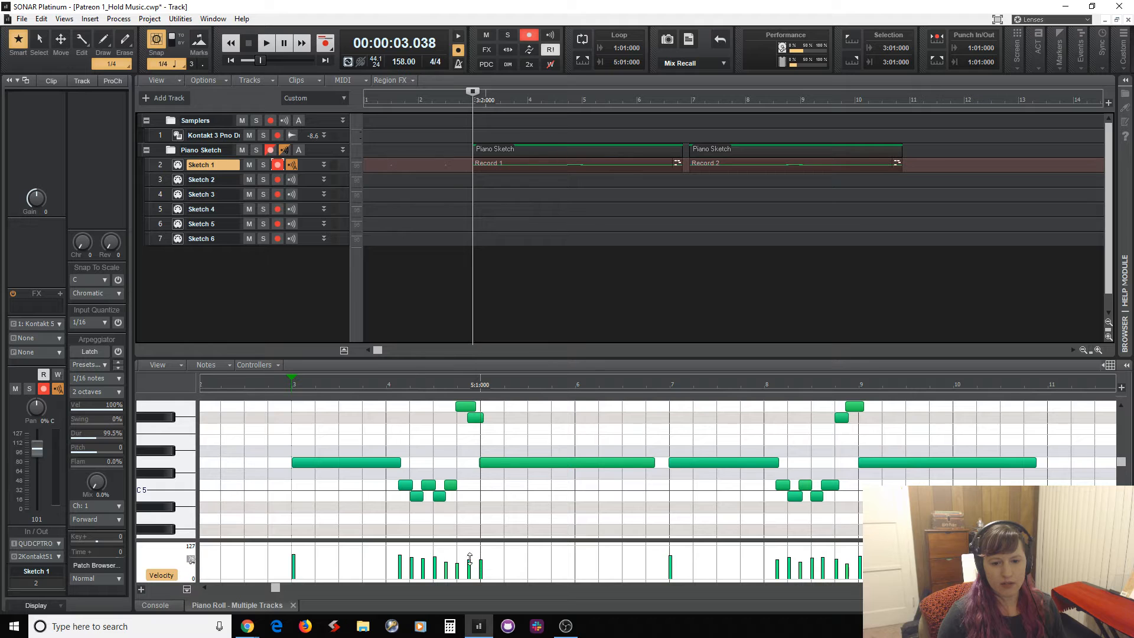
{"action": "left_click", "coordinate": [273, 387]}
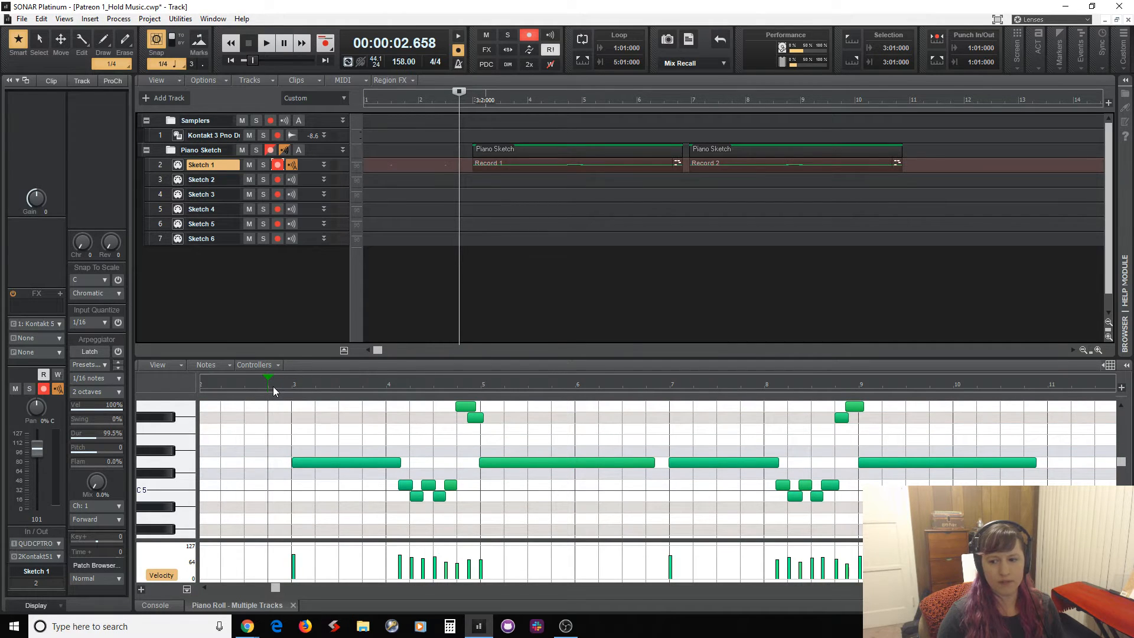
{"action": "key", "text": "space"}
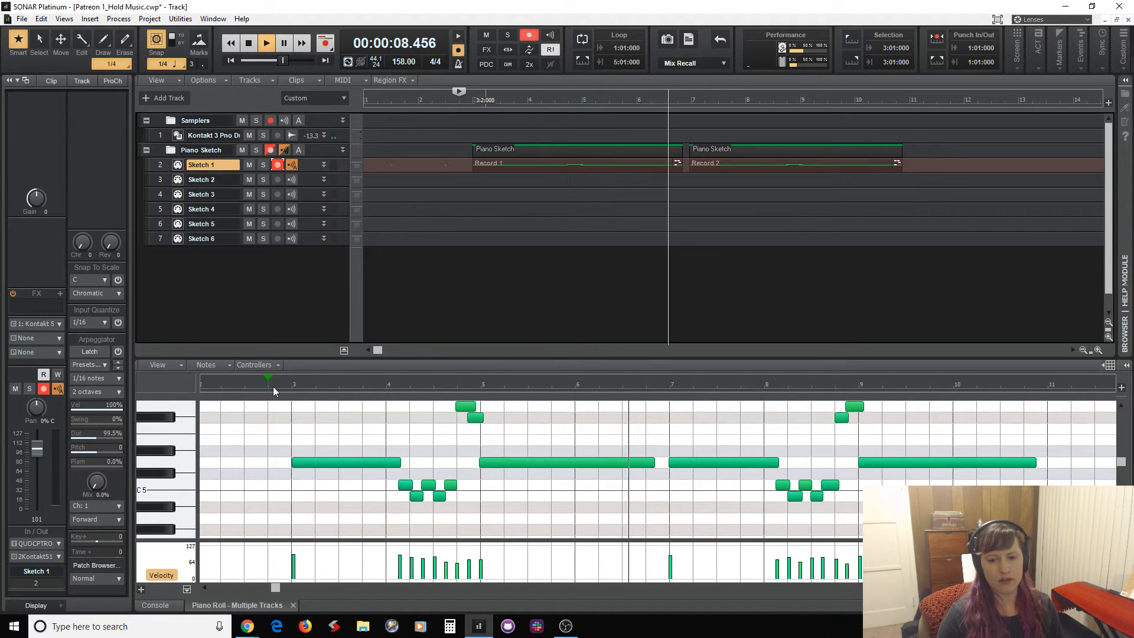
{"action": "key", "text": "space"}
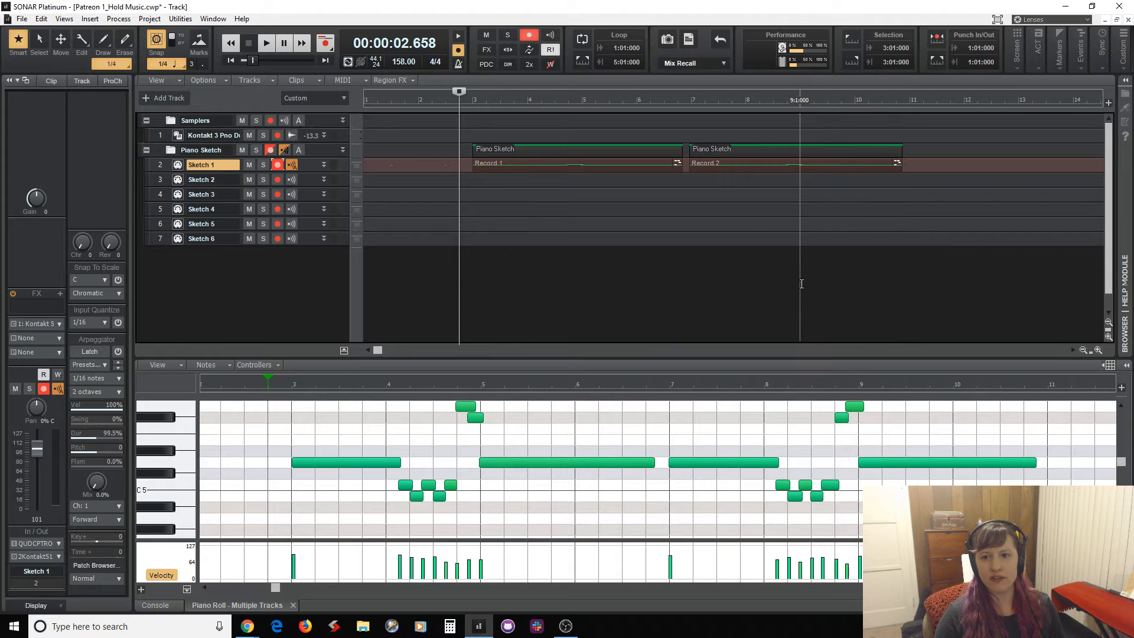
Replay both Sketch 1 phrases from measure 2, beat 4
{"action": "left_click", "coordinate": [800, 283]}
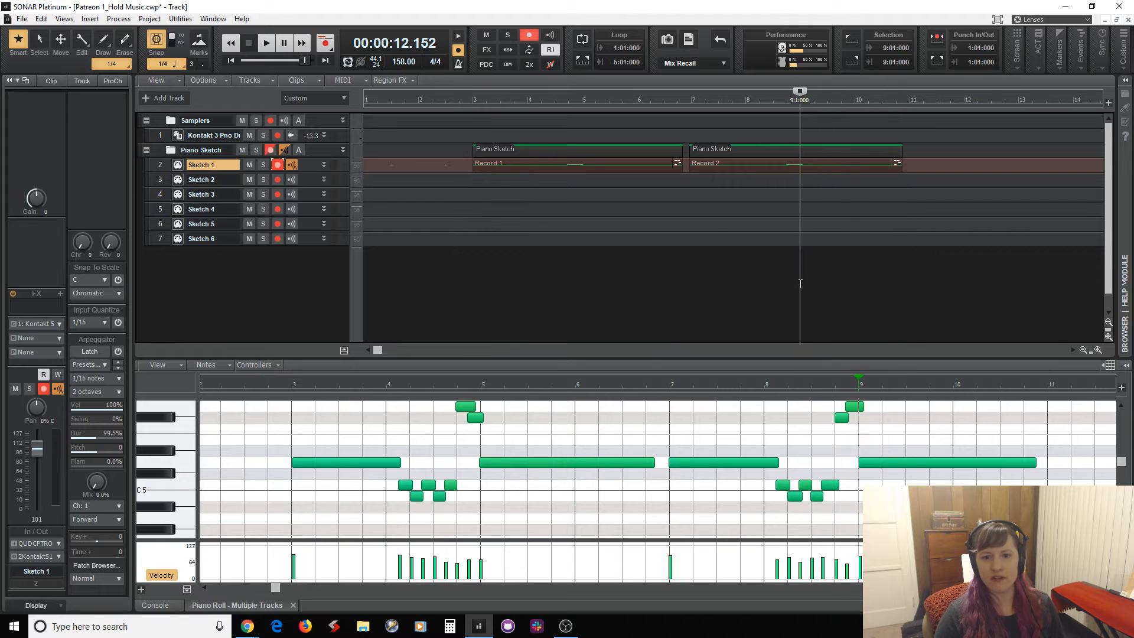
{"action": "left_click", "coordinate": [459, 259]}
{"action": "key", "text": "space"}
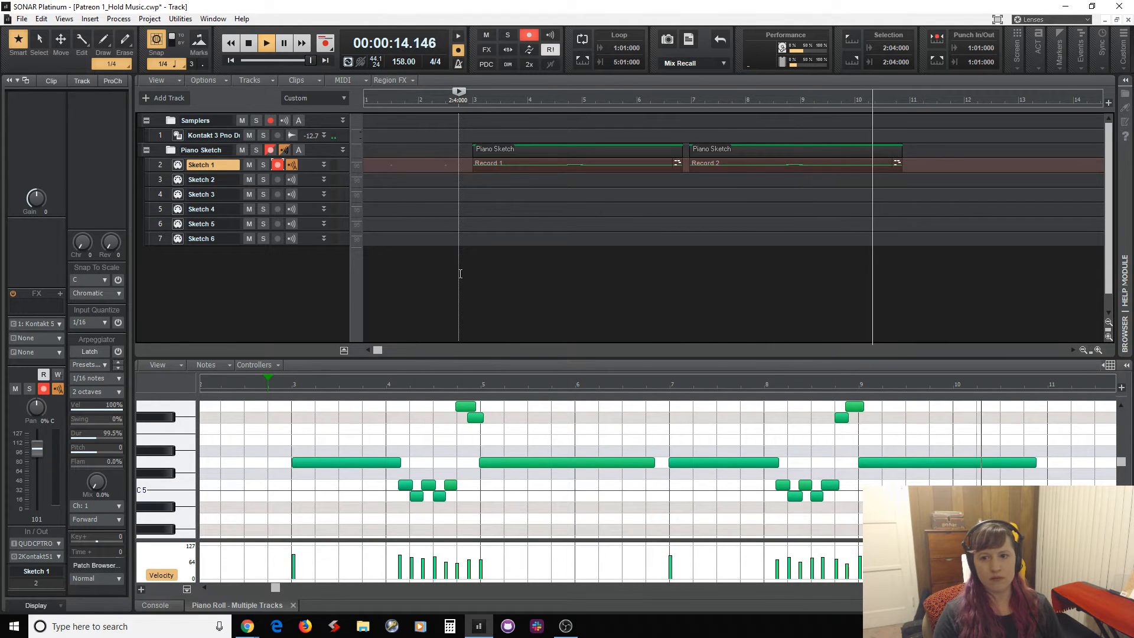
{"action": "key", "text": "space"}
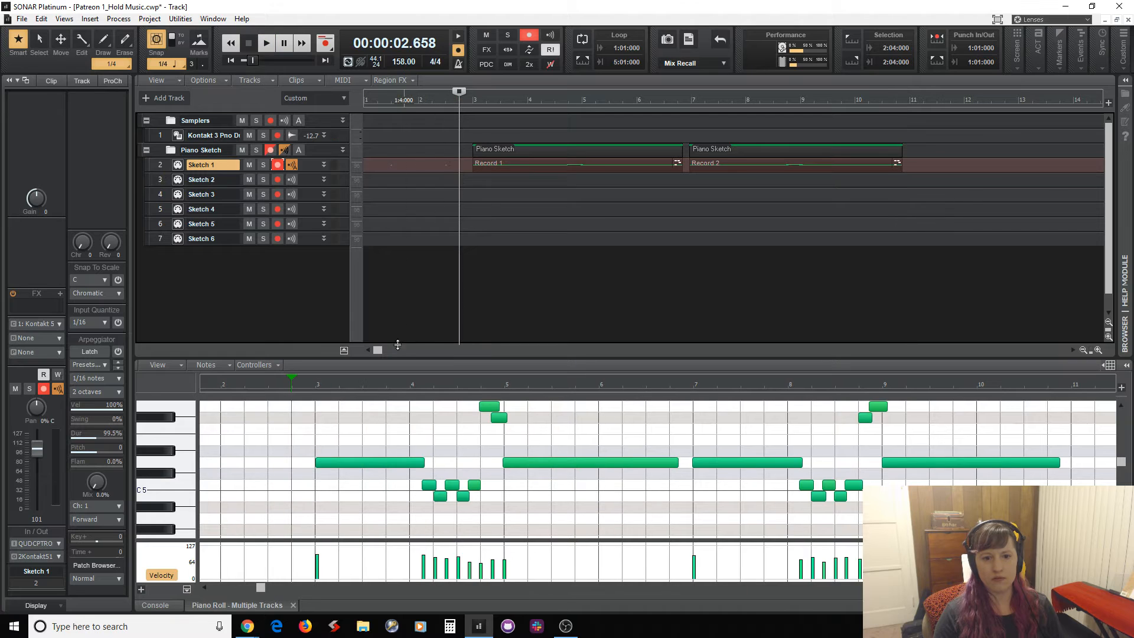
Record a third phrase on Sketch 1 after the second clip, starting the transport from measure 9
{"action": "left_click_drag", "start_coordinate": [380, 350], "coordinate": [434, 351]}
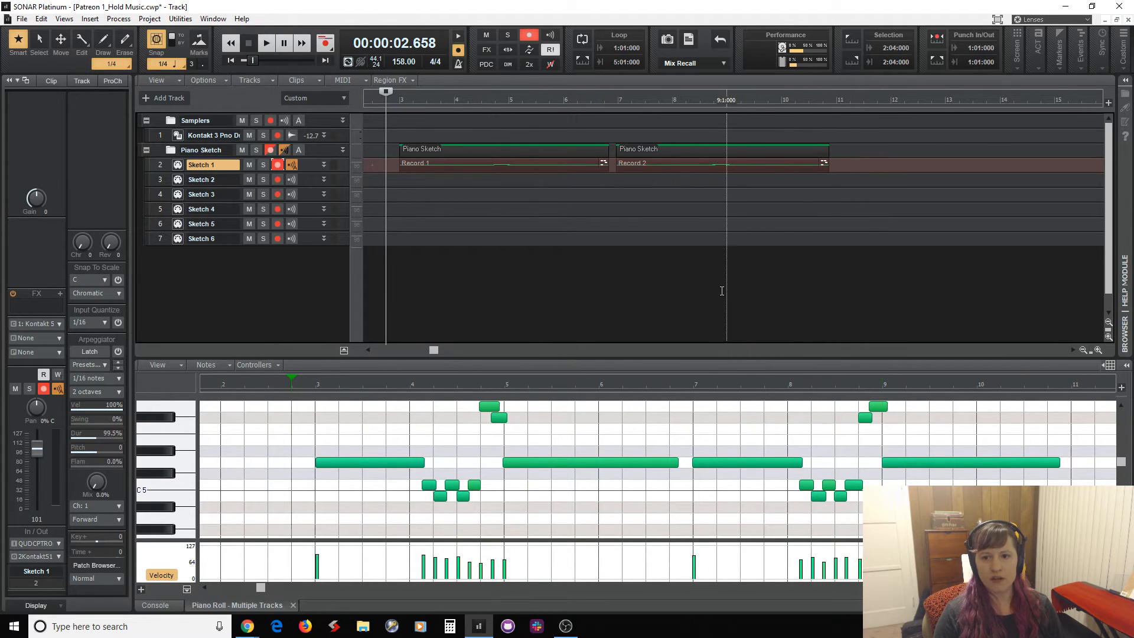
{"action": "left_click", "coordinate": [725, 289]}
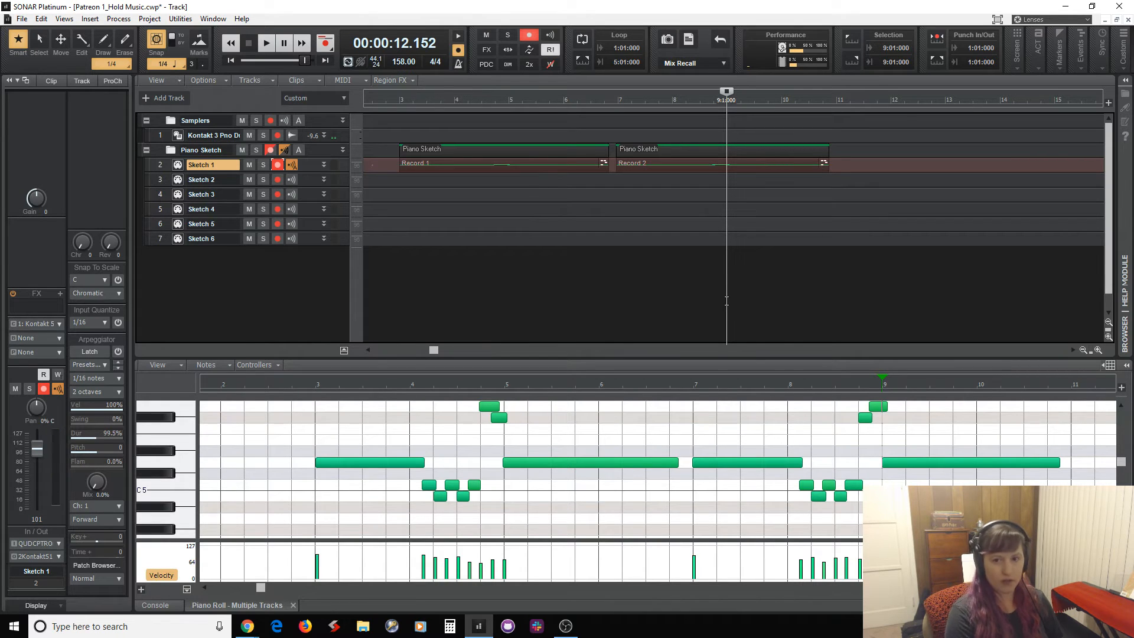
{"action": "key", "text": "r"}
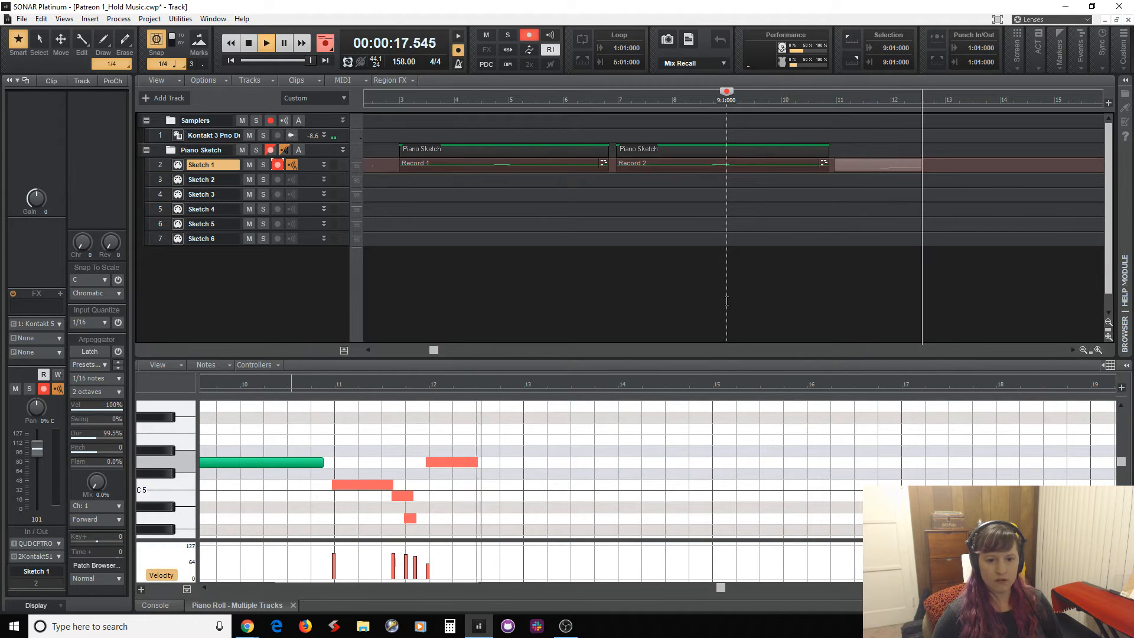
{"action": "key", "text": "space"}
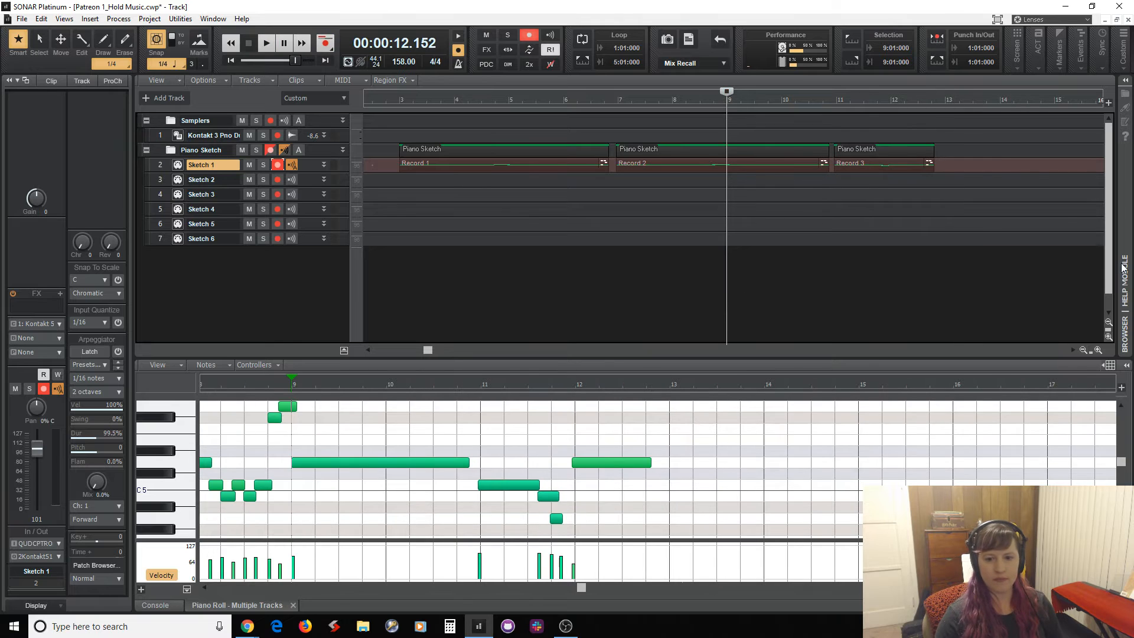
Quantize the third recorded clip on Sketch 1
{"action": "left_click", "coordinate": [901, 165]}
{"action": "key", "text": "q"}
{"action": "key", "text": "Return"}
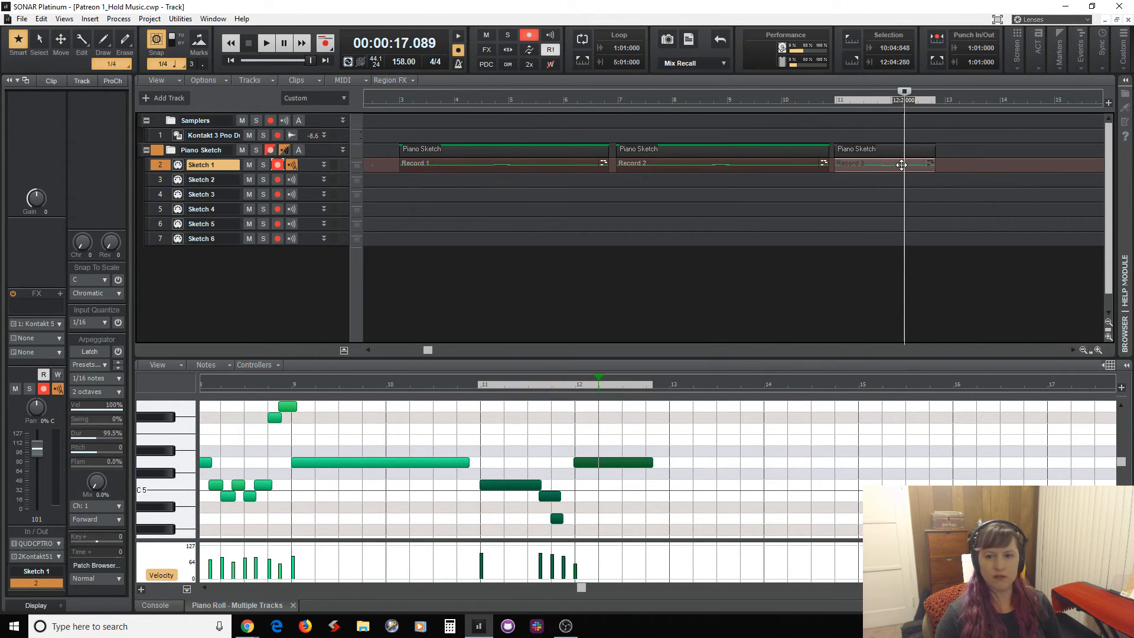
Record a fourth phrase on Sketch 1 after the third clip, starting the transport from measure 11
{"action": "left_click_drag", "start_coordinate": [424, 349], "coordinate": [586, 364]}
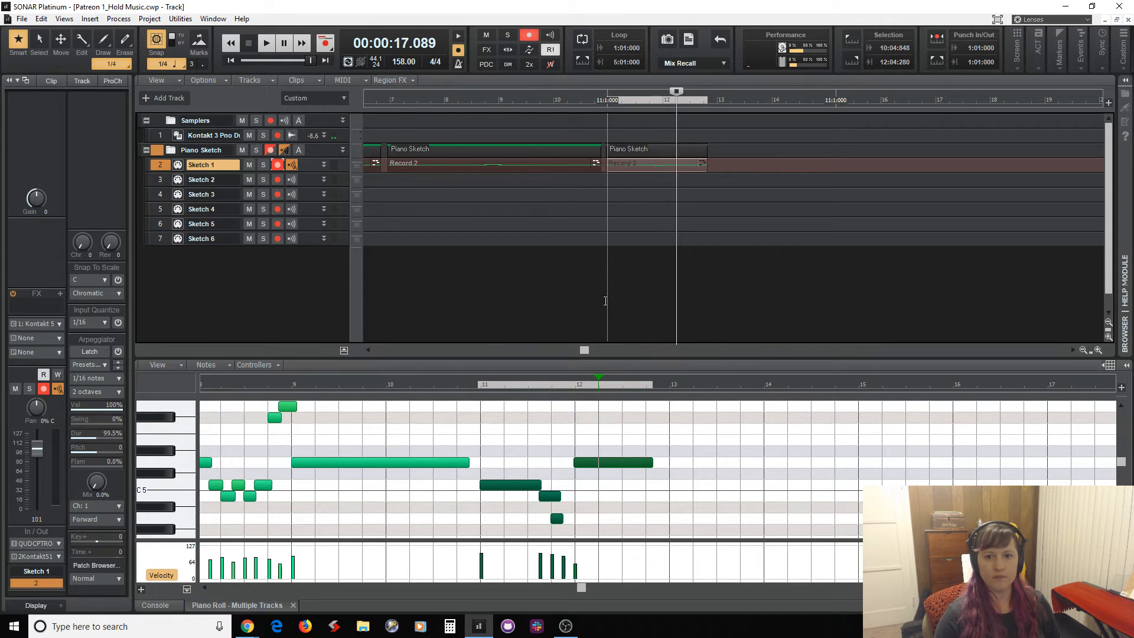
{"action": "left_click", "coordinate": [607, 301]}
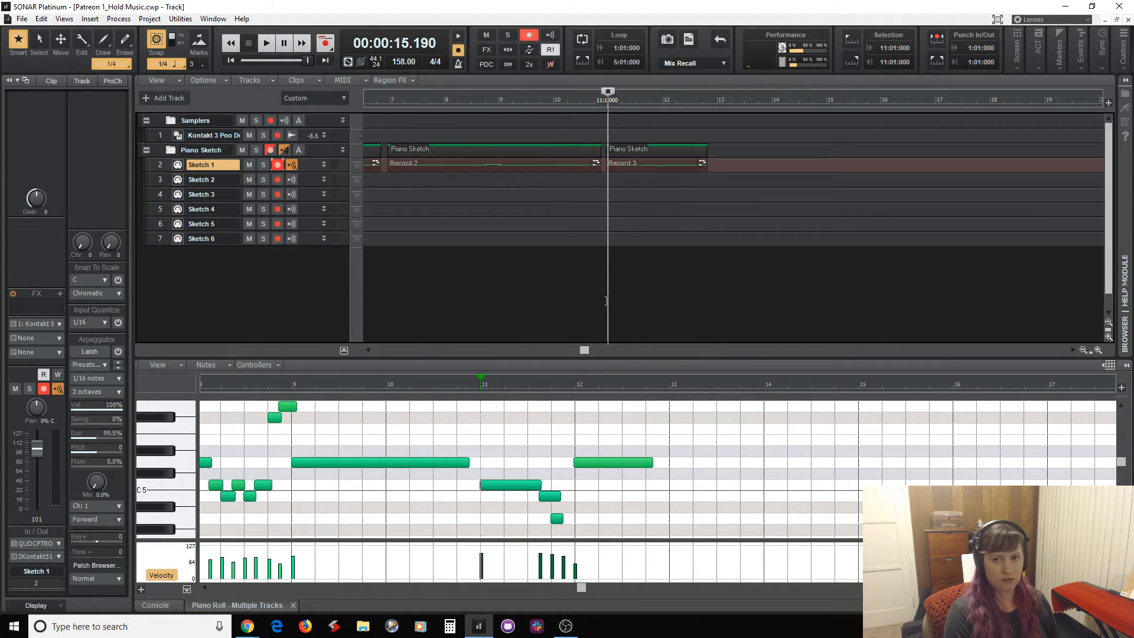
{"action": "key", "text": "r"}
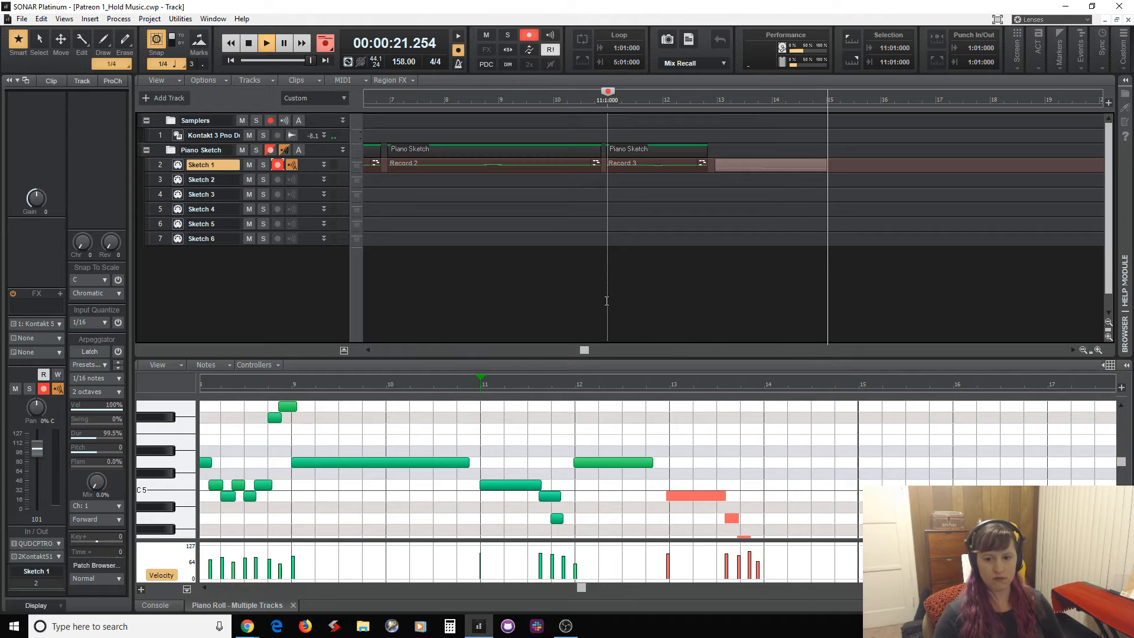
{"action": "key", "text": "space"}
Quantize the newly recorded fourth clip on Sketch 1
{"action": "left_click", "coordinate": [783, 165]}
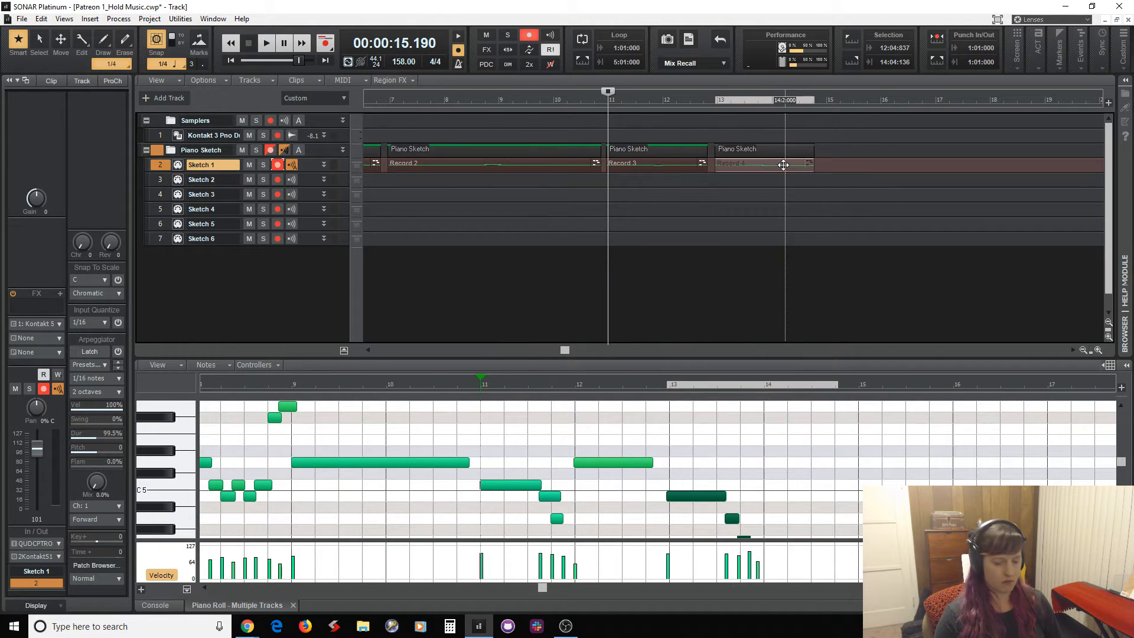
{"action": "key", "text": "q"}
{"action": "key", "text": "Return"}
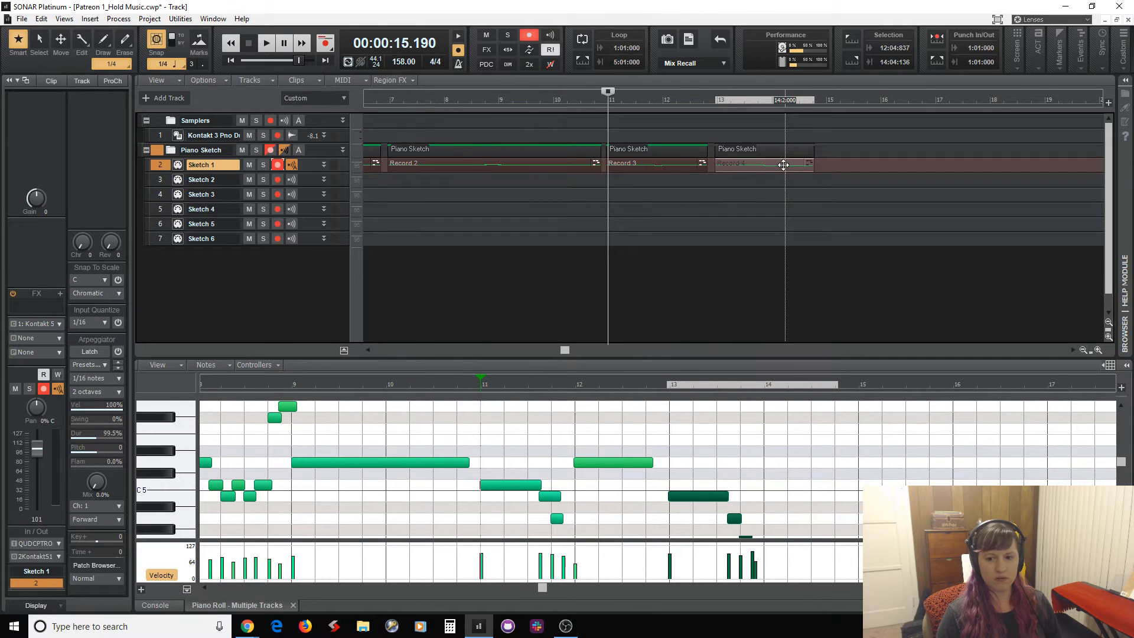
Turn off snapping, trim the start of the fourth clip's final D4 note to measure 14, and save the project
{"action": "scroll", "coordinate": [772, 455], "scroll_direction": "down", "scroll_amount": 3}
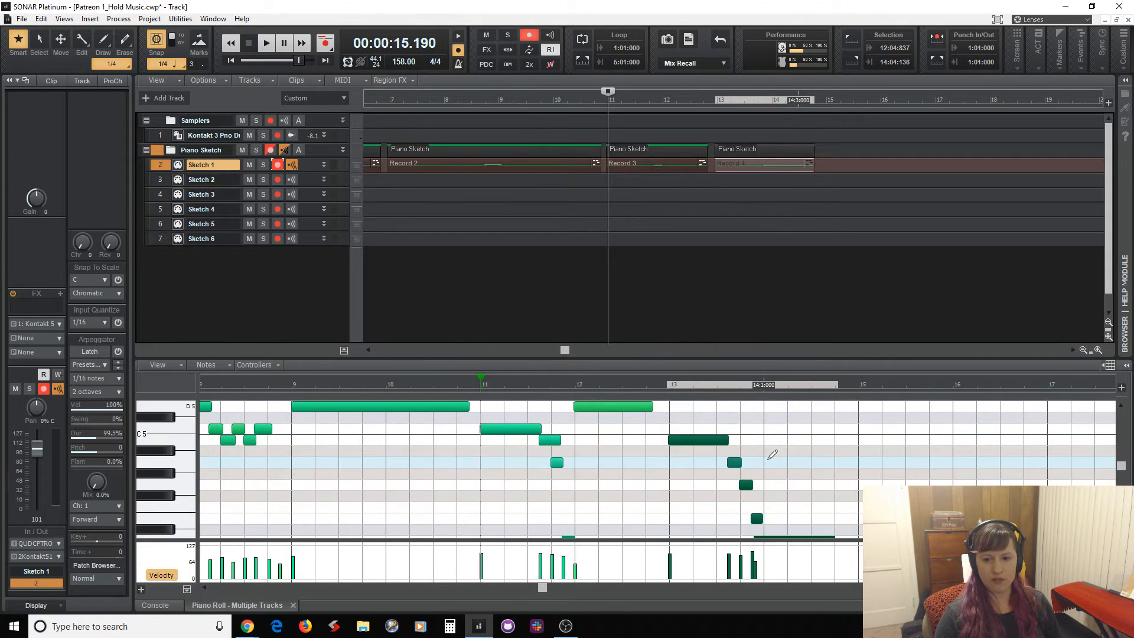
{"action": "scroll", "coordinate": [772, 456], "scroll_direction": "down", "scroll_amount": 3}
{"action": "left_click", "coordinate": [750, 490]}
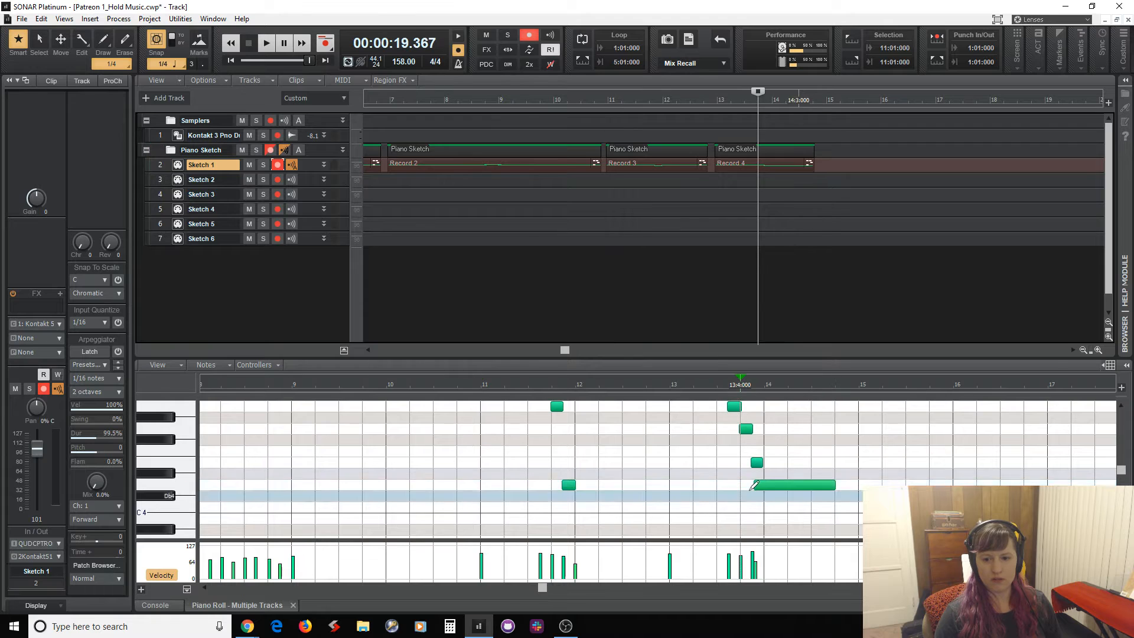
{"action": "left_click_drag", "start_coordinate": [754, 484], "coordinate": [756, 485]}
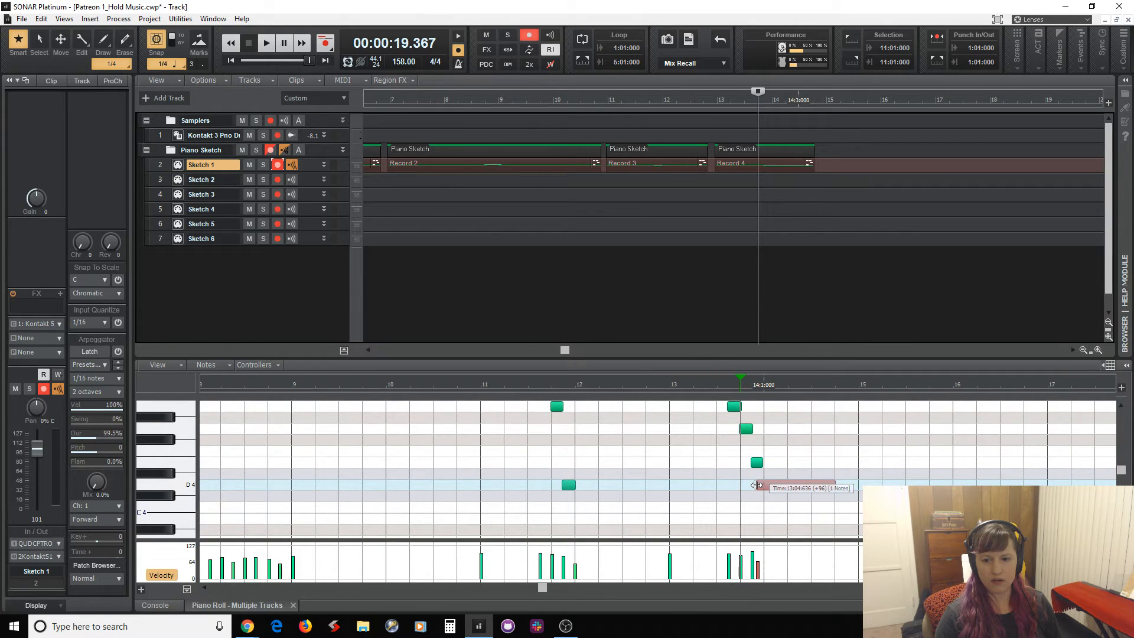
{"action": "left_click_drag", "start_coordinate": [757, 484], "coordinate": [756, 485]}
{"action": "left_click", "coordinate": [151, 43]}
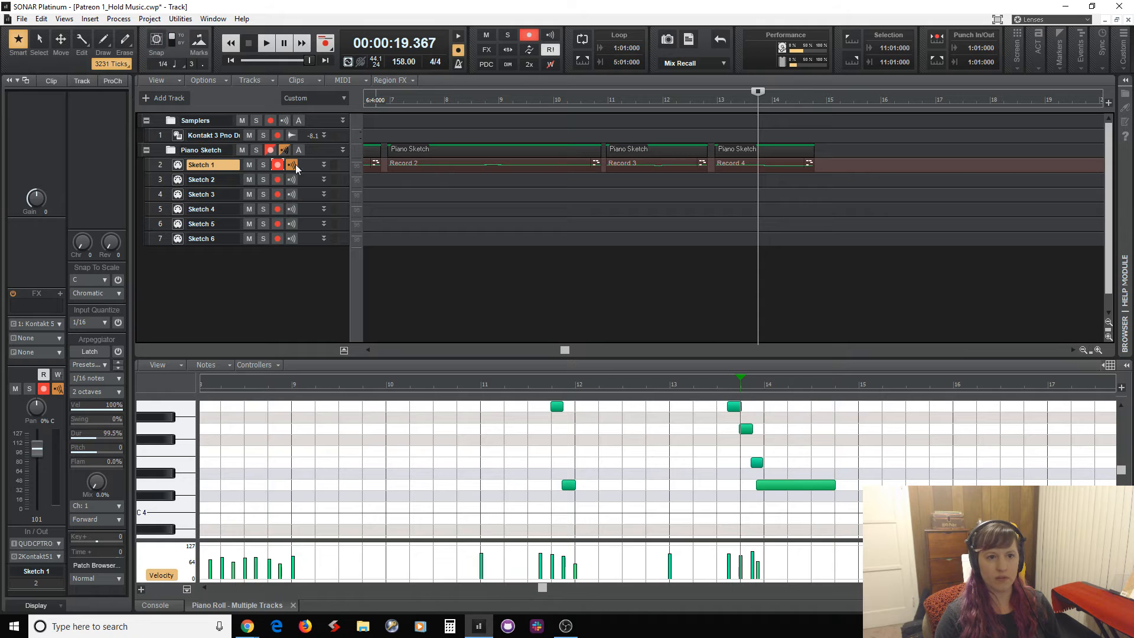
{"action": "left_click_drag", "start_coordinate": [757, 484], "coordinate": [760, 485]}
{"action": "key", "text": "ctrl+s"}
Play back the four recorded phrases on Sketch 1 from measure 2, beat 3
{"action": "left_click_drag", "start_coordinate": [565, 353], "coordinate": [421, 344]}
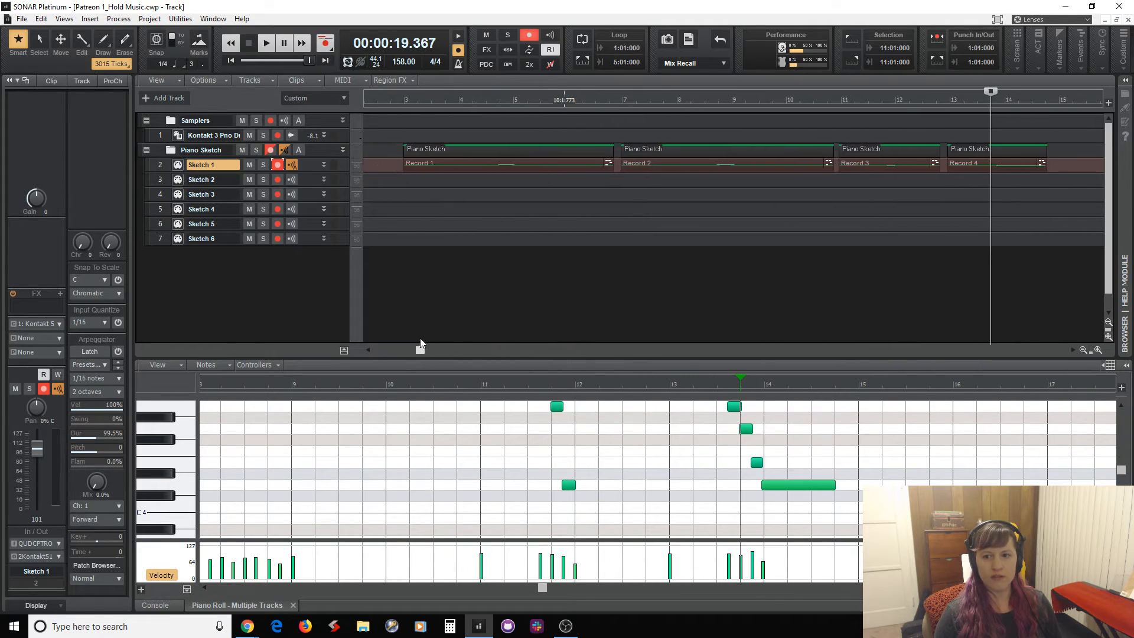
{"action": "left_click", "coordinate": [389, 212]}
{"action": "key", "text": "space"}
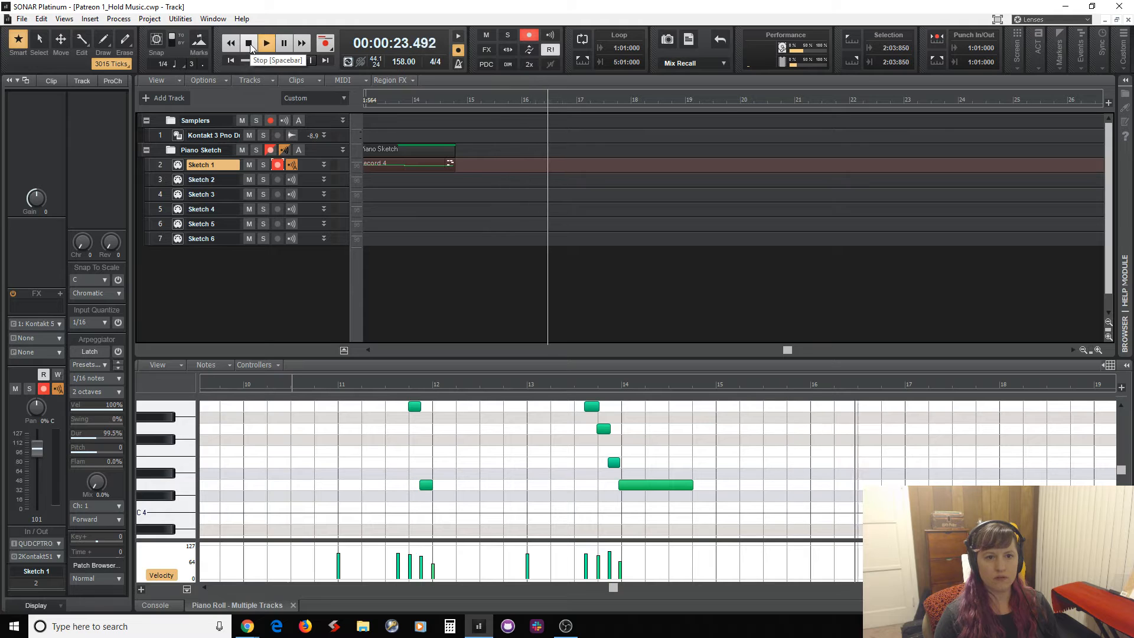
{"action": "left_click", "coordinate": [285, 46]}
{"action": "left_click", "coordinate": [265, 46]}
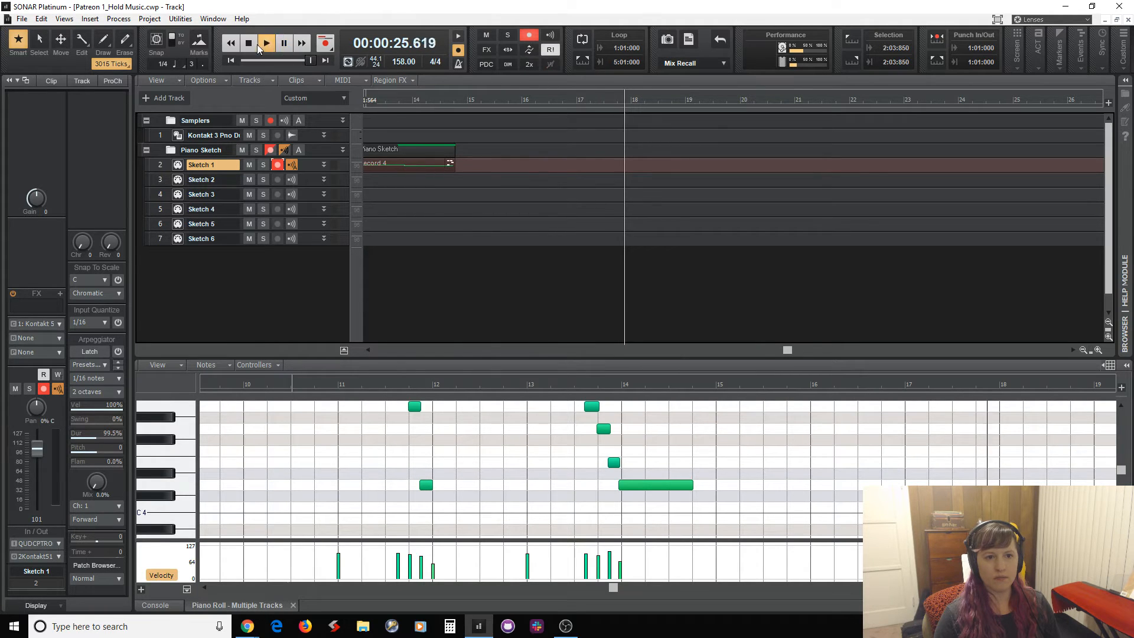
{"action": "left_click", "coordinate": [265, 46]}
Record a fifth phrase on Sketch 1 after the fourth clip, starting just before measure 13, and save the project
{"action": "left_click_drag", "start_coordinate": [396, 353], "coordinate": [636, 351]}
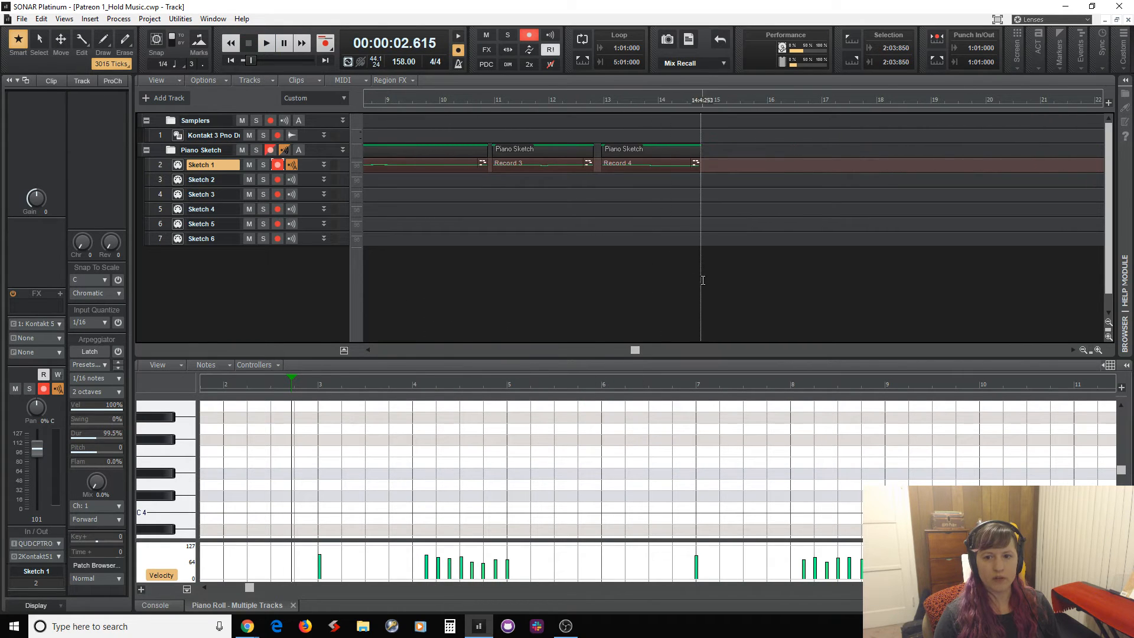
{"action": "left_click", "coordinate": [601, 276]}
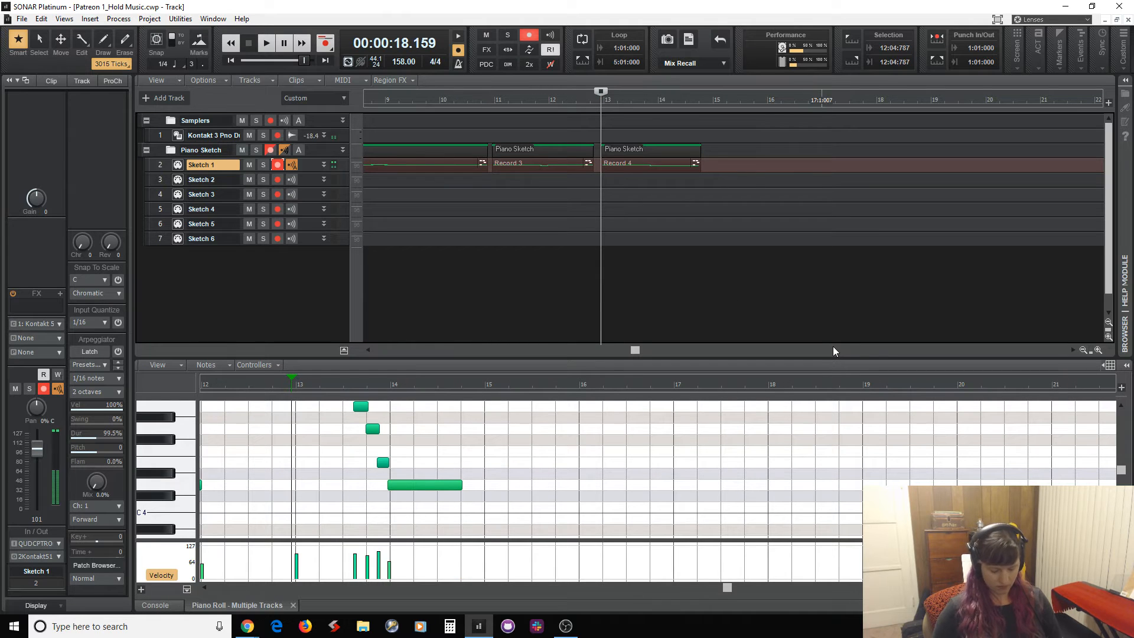
{"action": "key", "text": "space"}
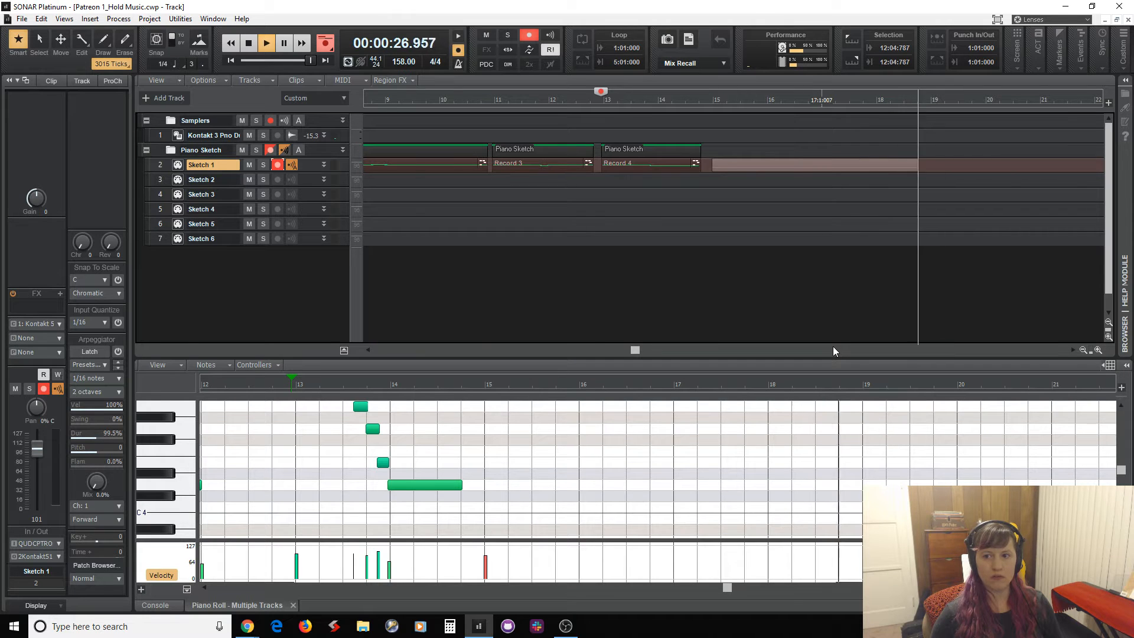
{"action": "key", "text": "space"}
{"action": "key", "text": "ctrl+s"}
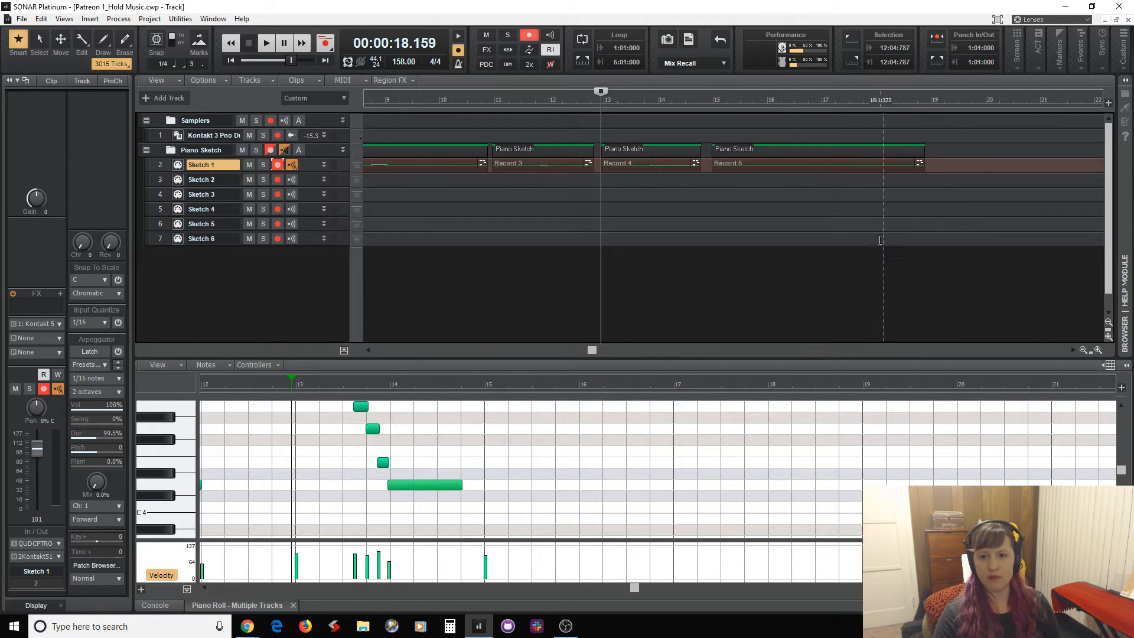
Play back all five Sketch 1 phrases from measure 2, beat 1
{"action": "left_click", "coordinate": [835, 164]}
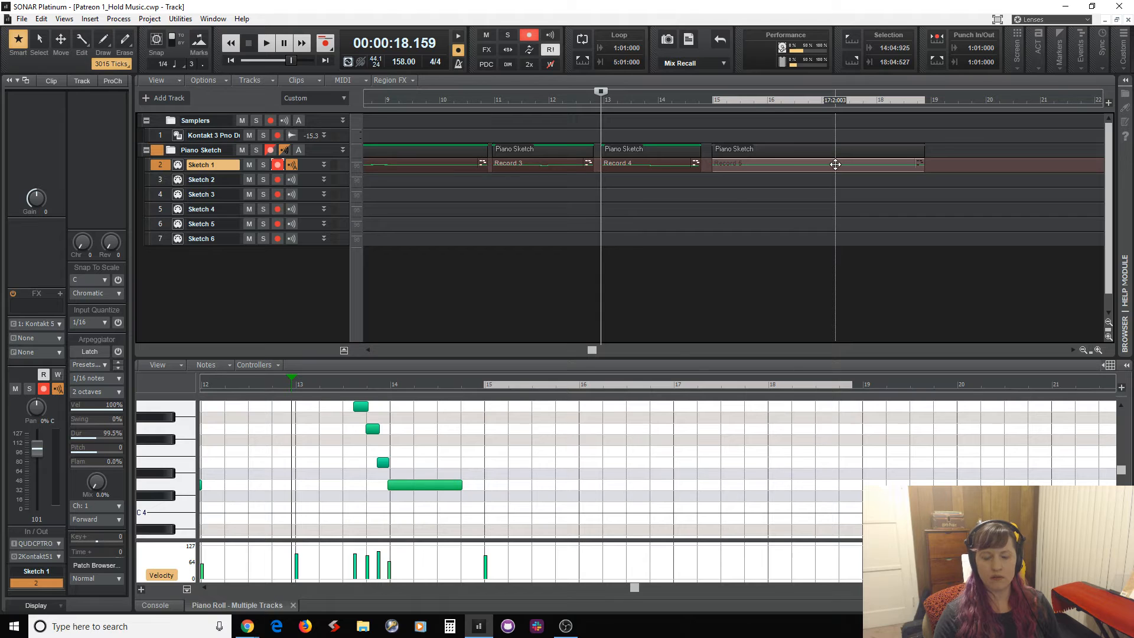
{"action": "left_click_drag", "start_coordinate": [593, 353], "coordinate": [404, 345]}
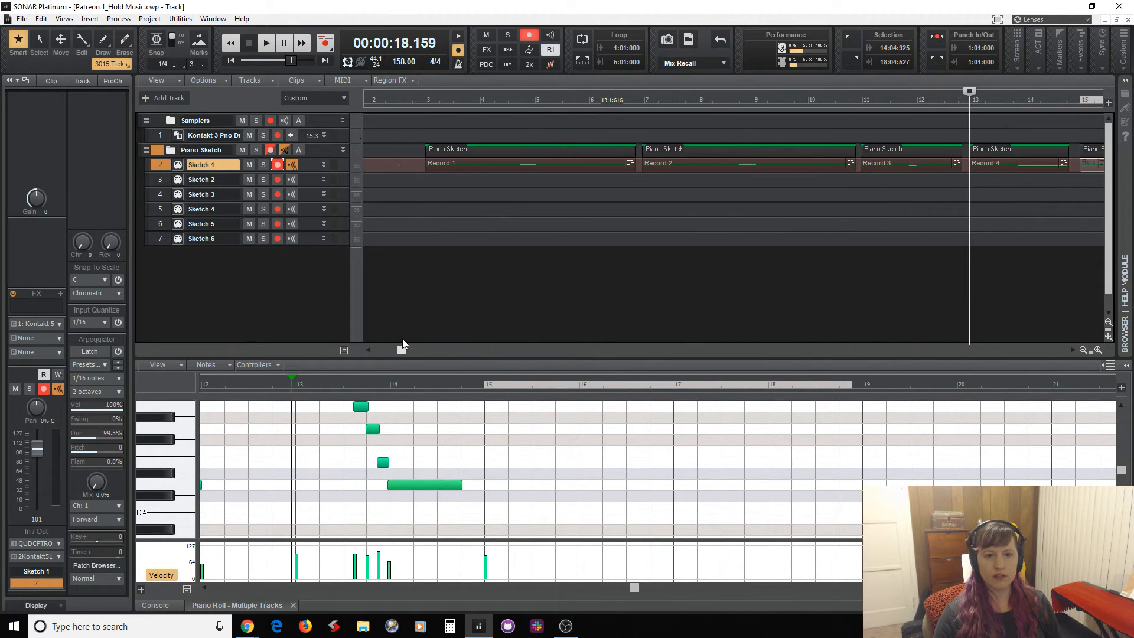
{"action": "left_click", "coordinate": [424, 276]}
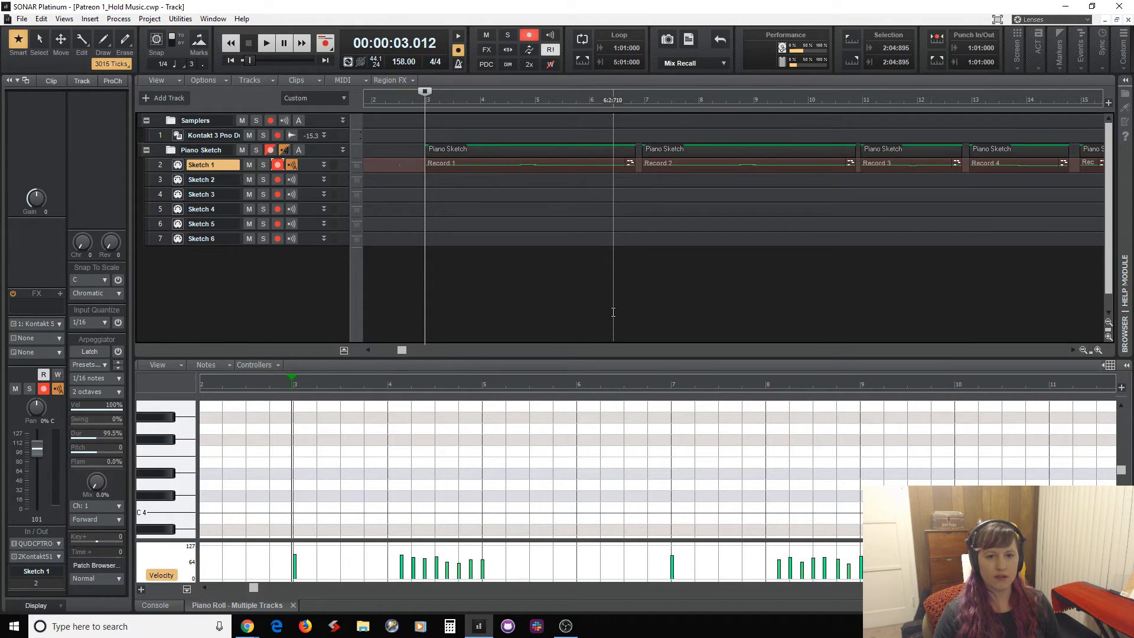
{"action": "left_click_drag", "start_coordinate": [402, 352], "coordinate": [370, 355]}
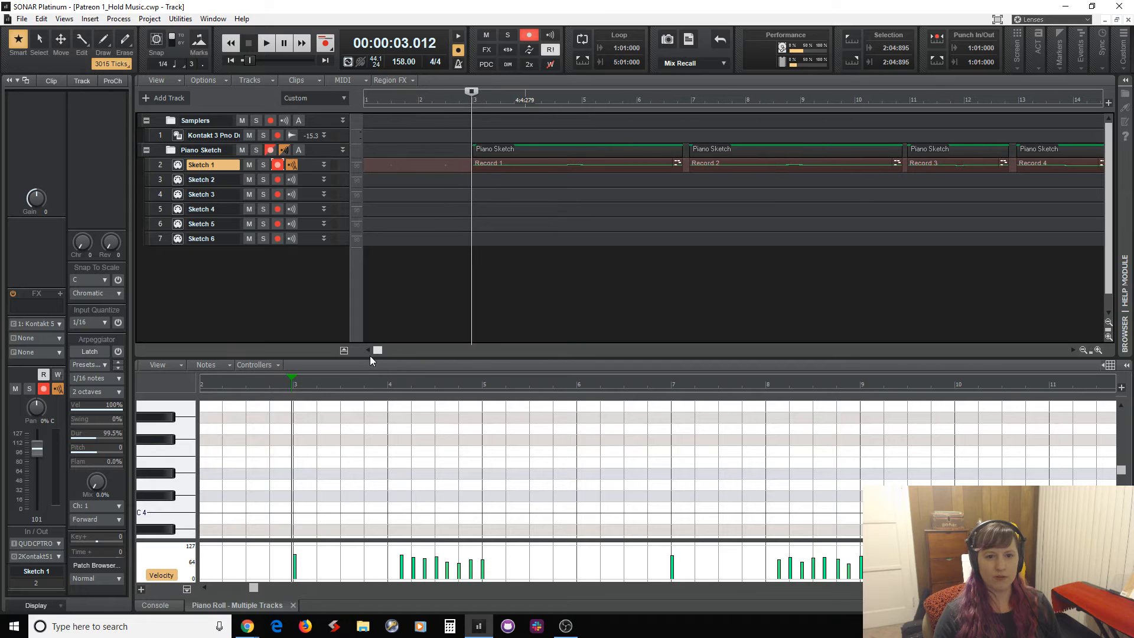
{"action": "left_click", "coordinate": [418, 325]}
{"action": "left_click", "coordinate": [464, 322]}
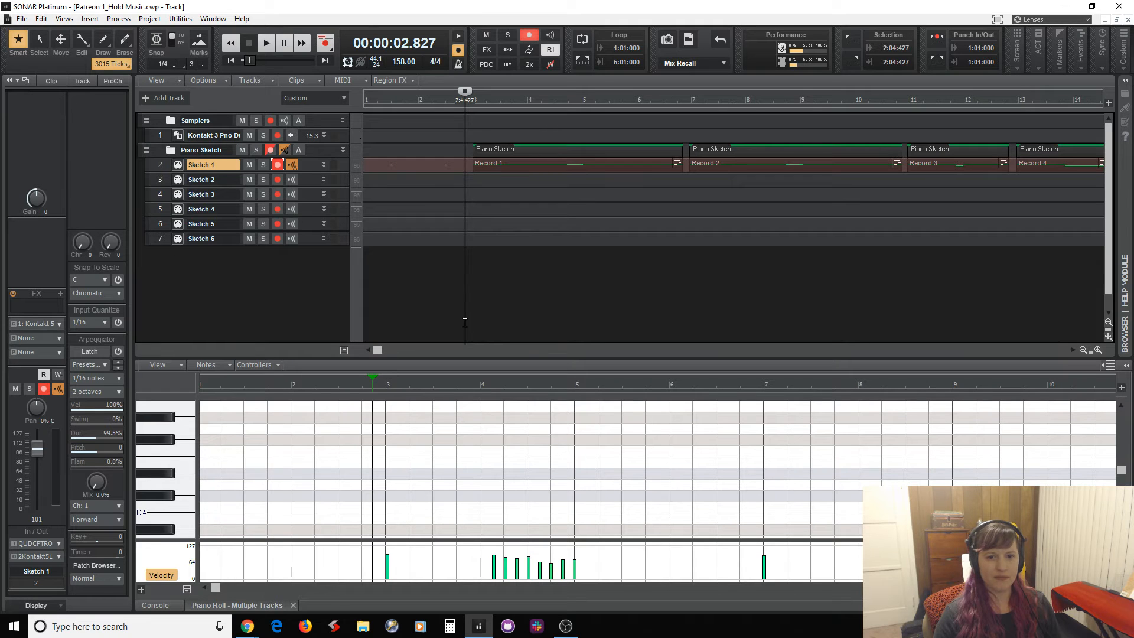
{"action": "left_click", "coordinate": [463, 321]}
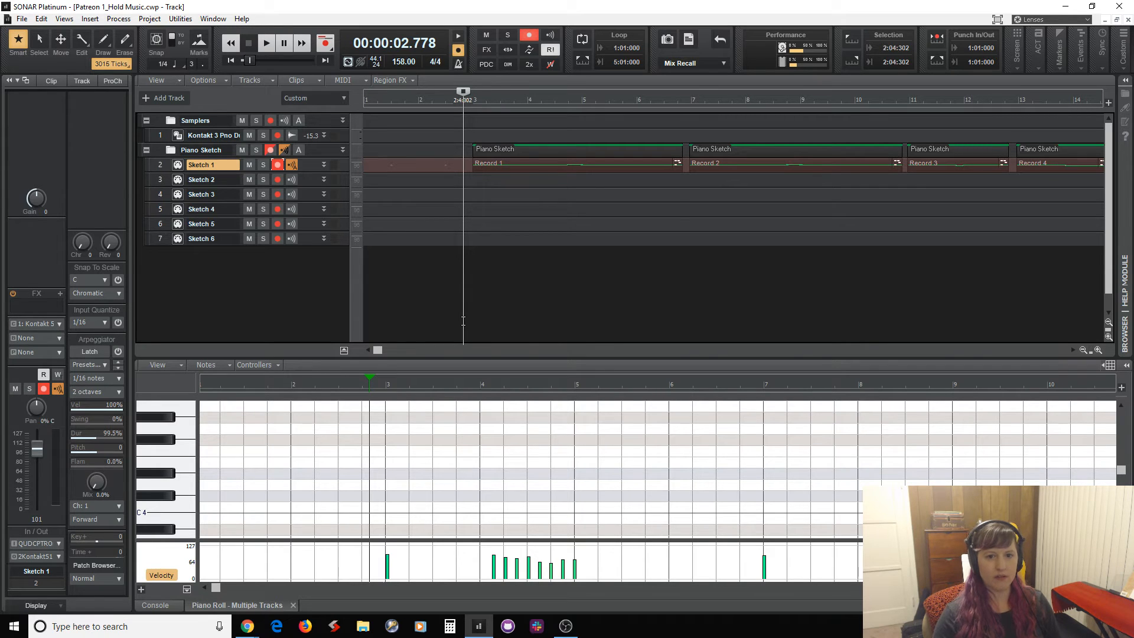
{"action": "left_click", "coordinate": [425, 270]}
{"action": "key", "text": "space"}
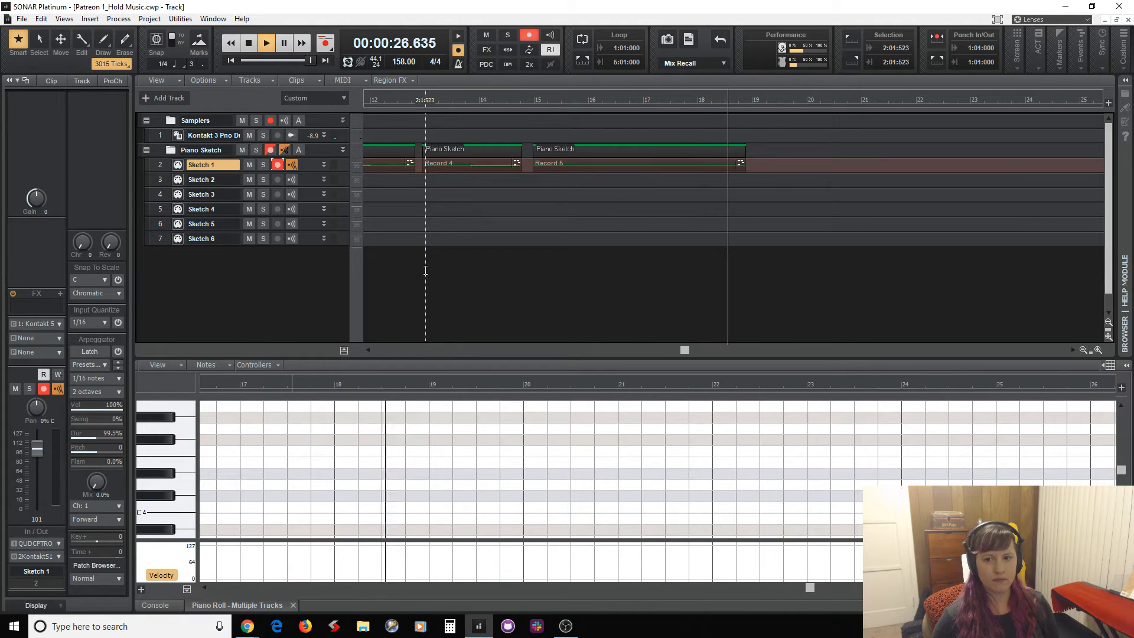
{"action": "key", "text": "space"}
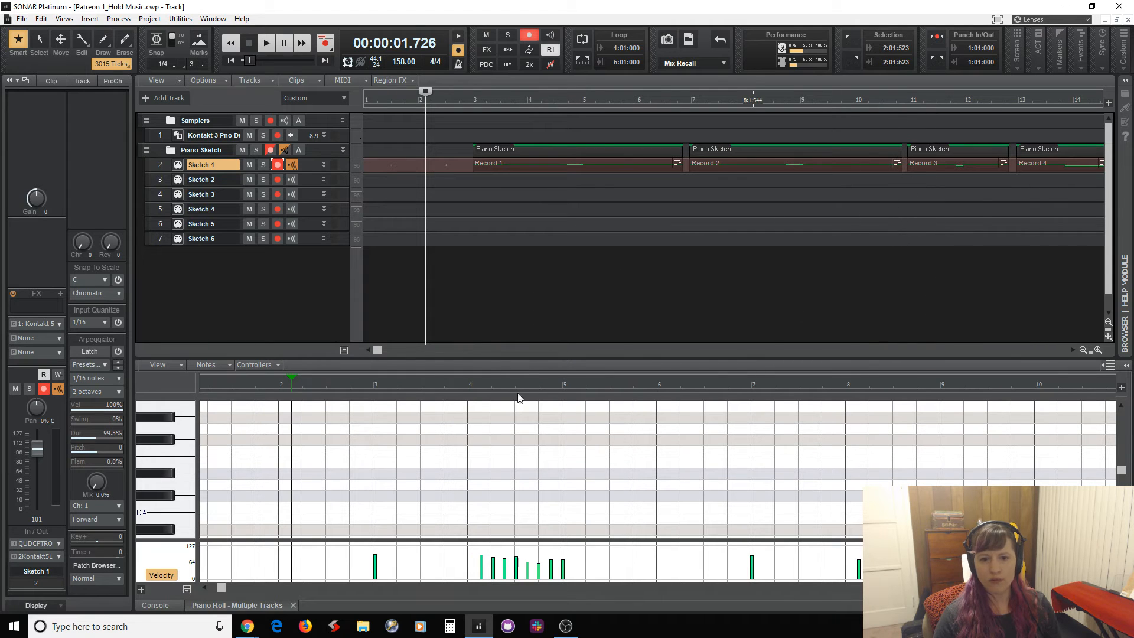
Play back the opening Sketch 1 phrases several times from measure 2, beat 4
{"action": "left_click_drag", "start_coordinate": [376, 352], "coordinate": [493, 355]}
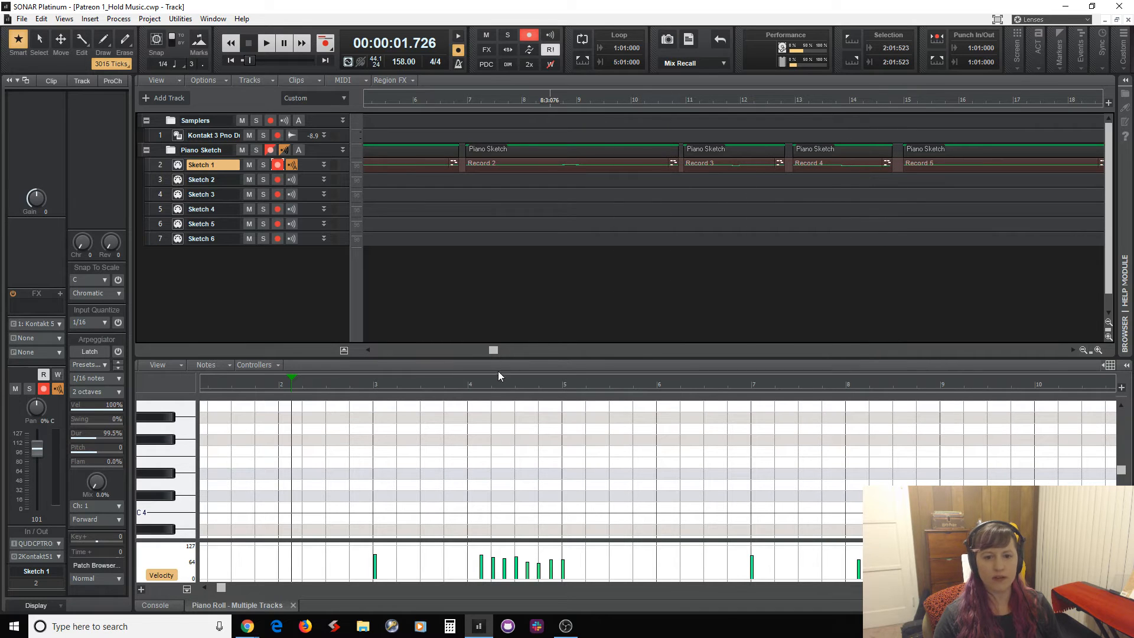
{"action": "left_click_drag", "start_coordinate": [494, 351], "coordinate": [410, 346]}
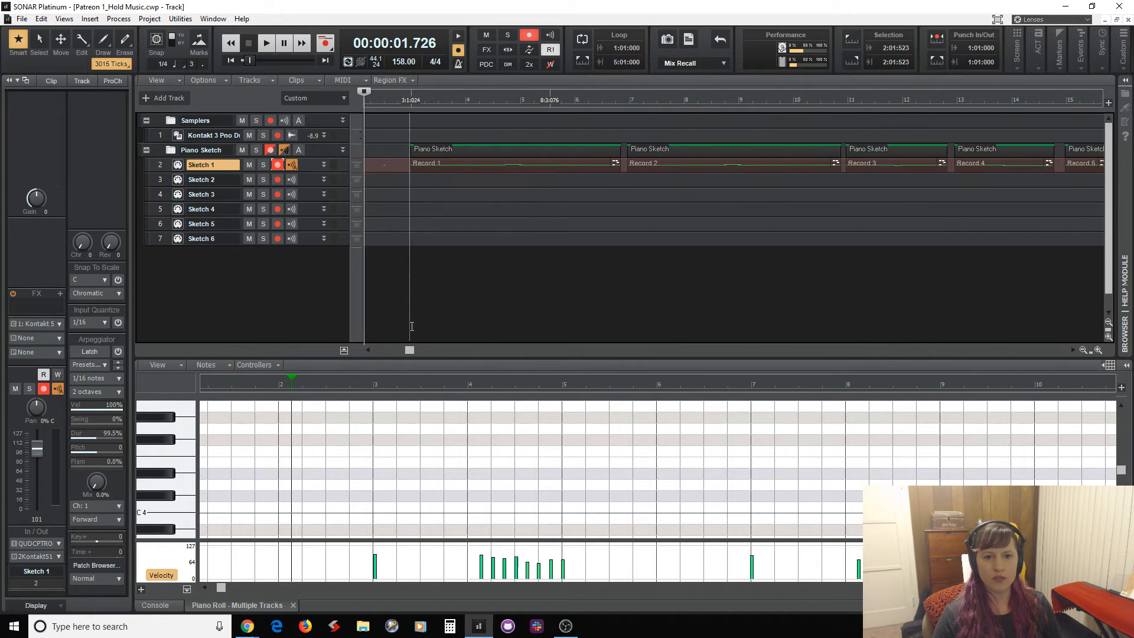
{"action": "left_click", "coordinate": [407, 307]}
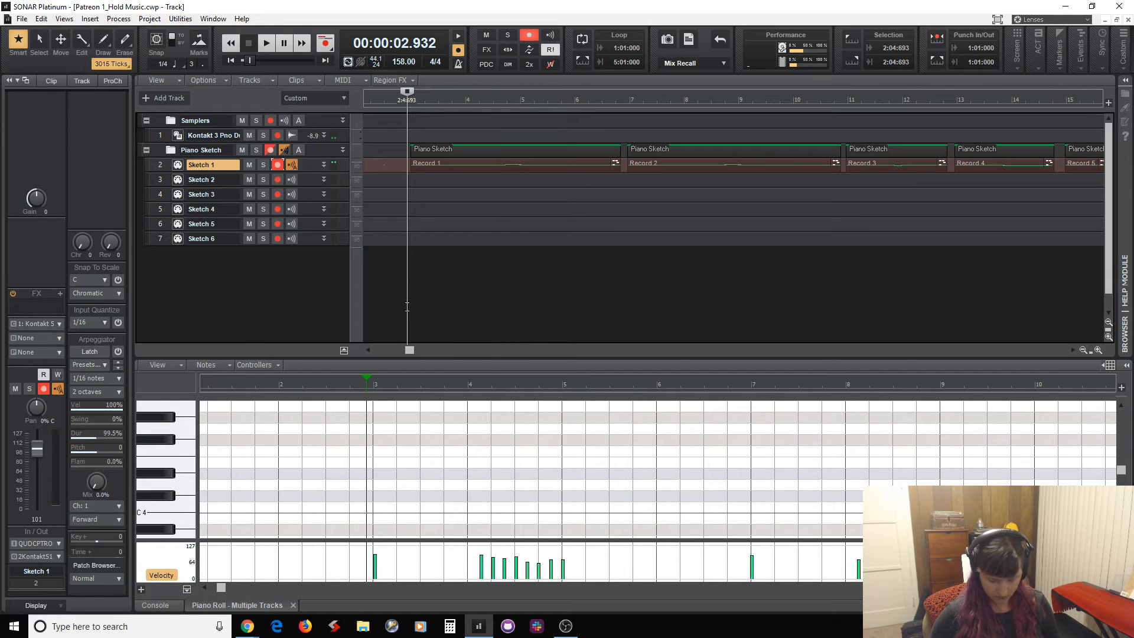
{"action": "key", "text": "space"}
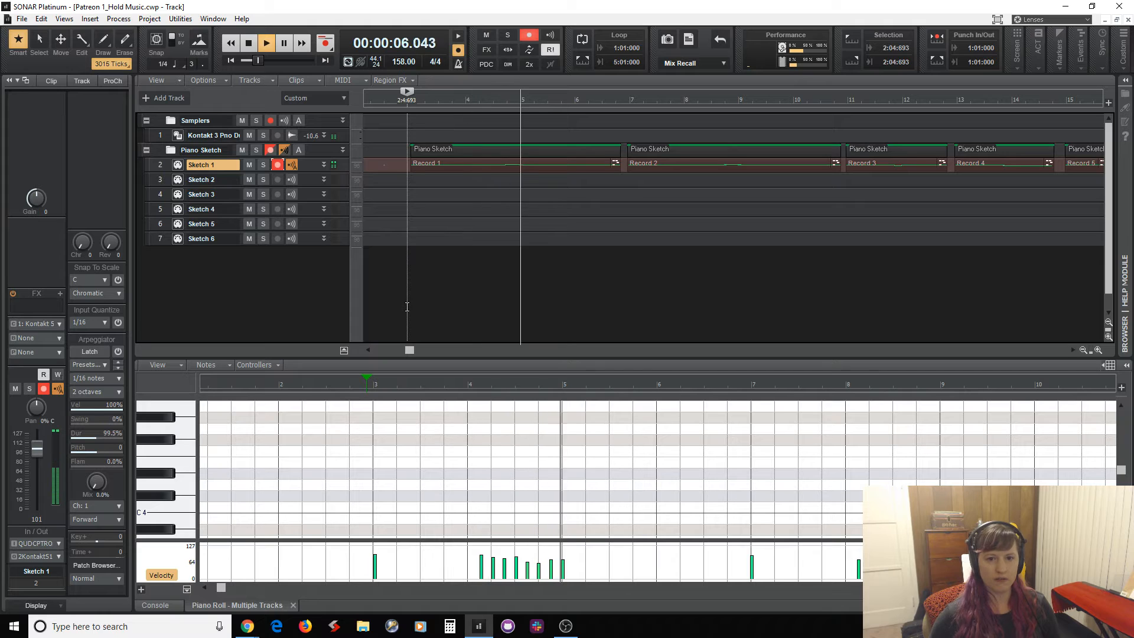
{"action": "key", "text": "space"}
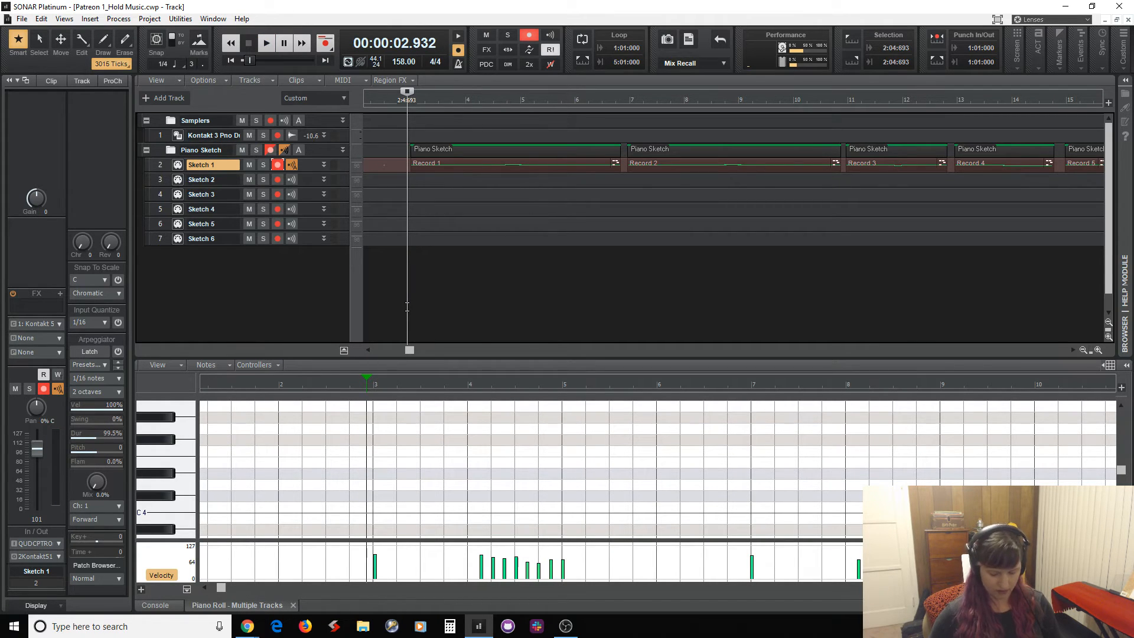
{"action": "key", "text": "space"}
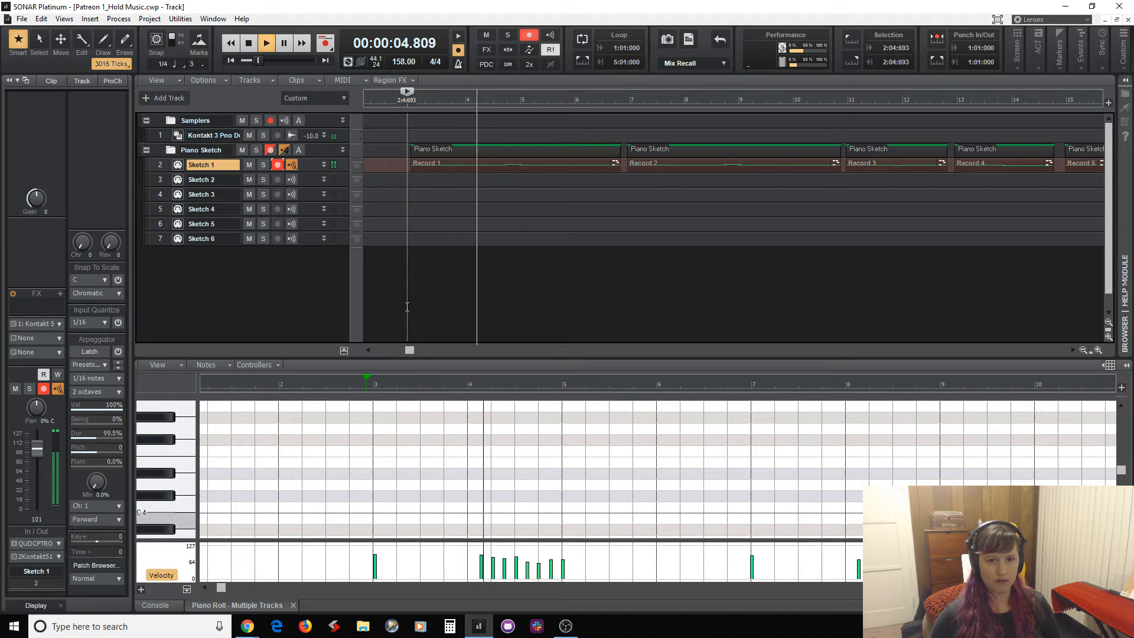
{"action": "key", "text": "space"}
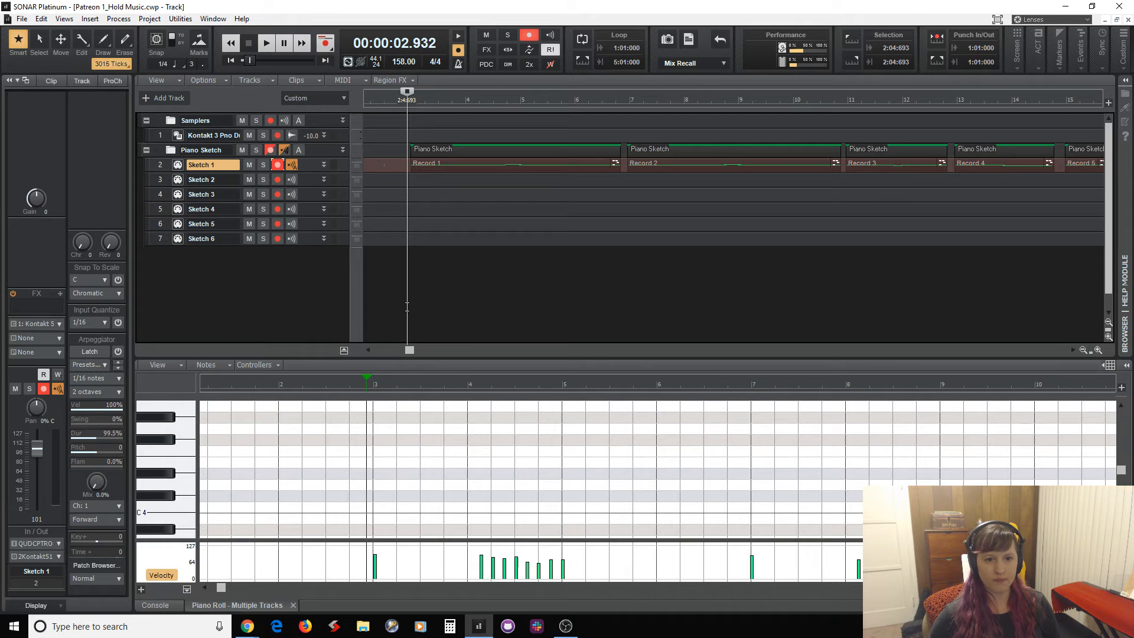
{"action": "key", "text": "space"}
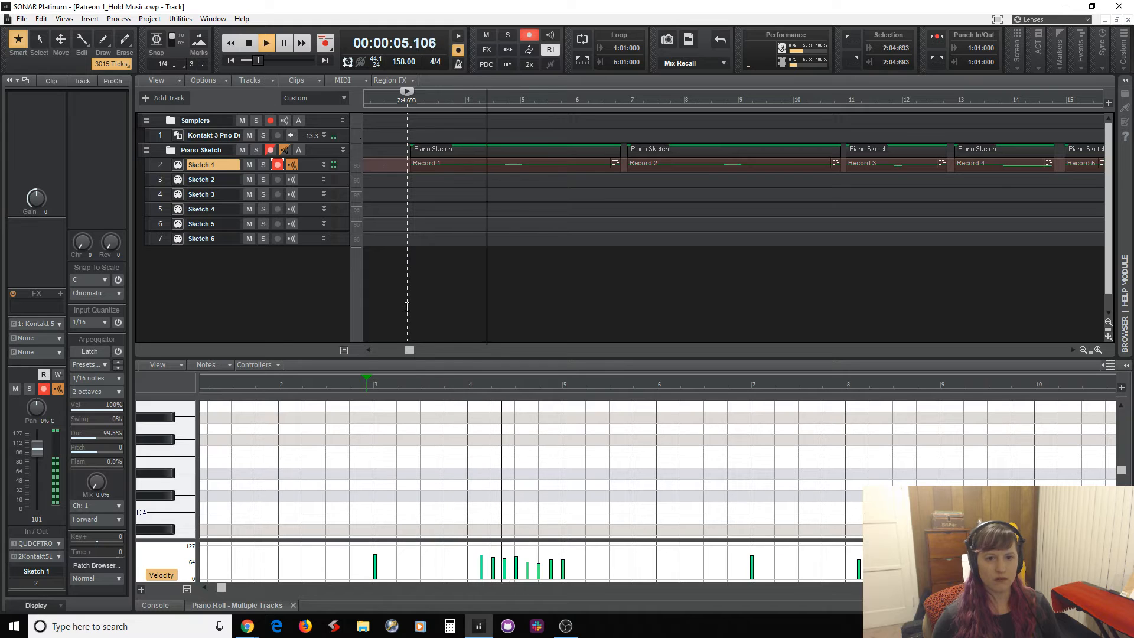
{"action": "key", "text": "space"}
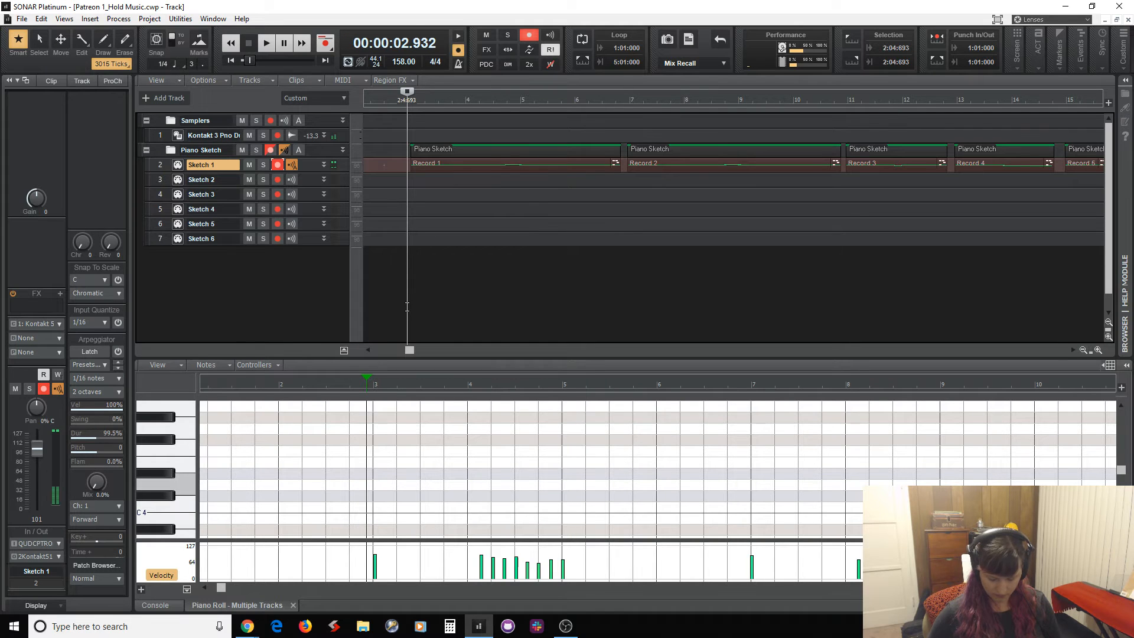
{"action": "key", "text": "space"}
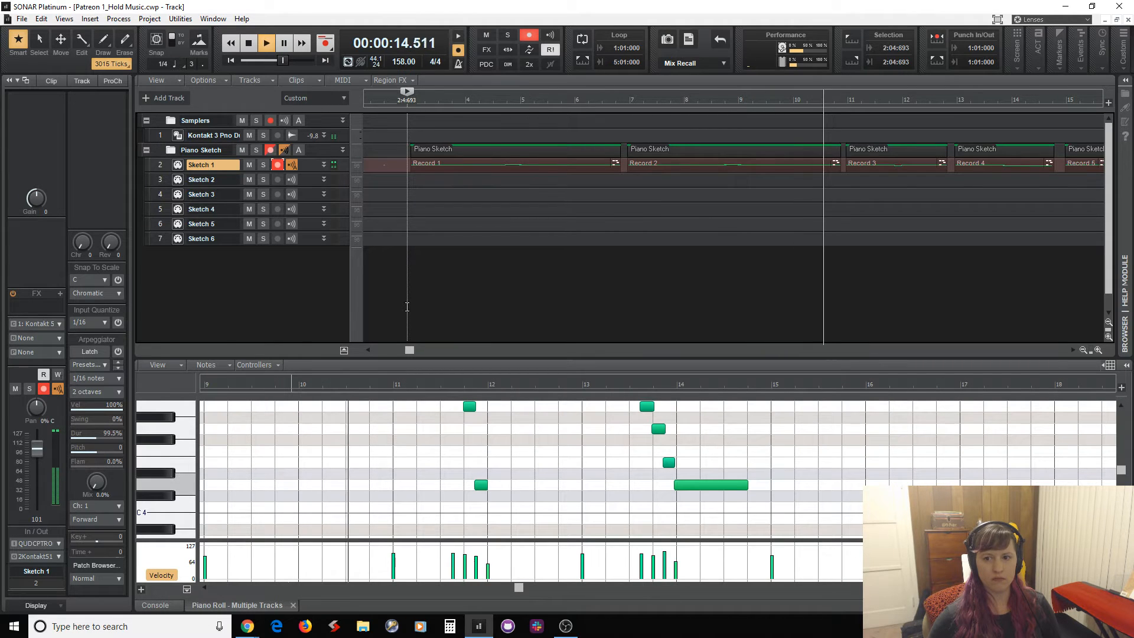
{"action": "key", "text": "space"}
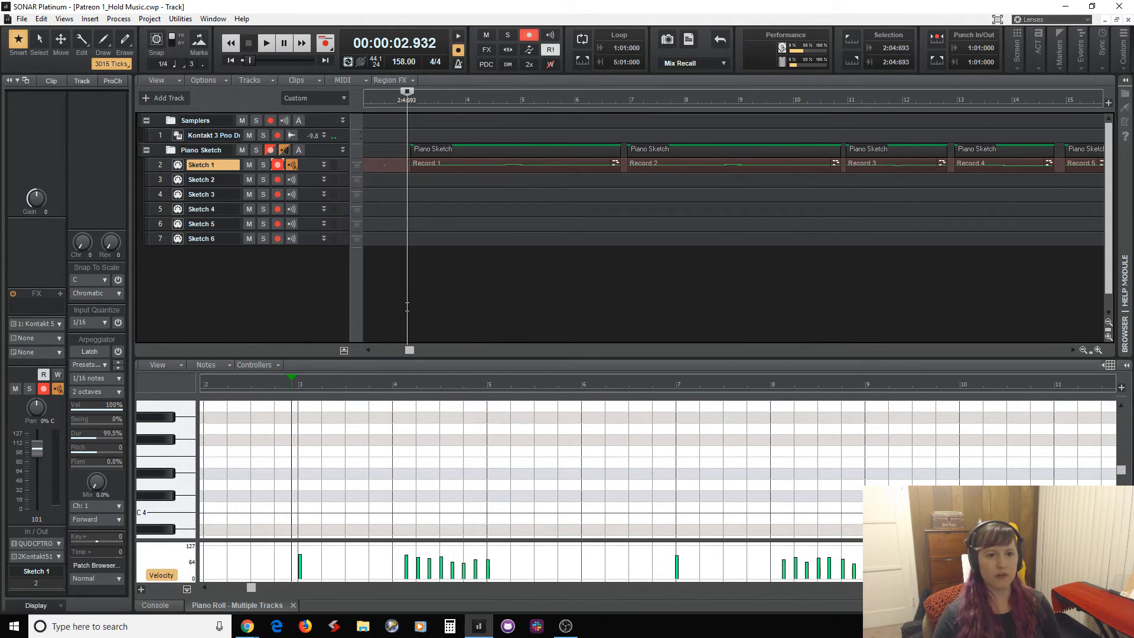
Disarm Sketch 1, arm Sketch 2 for recording, and return the playhead to the project start
{"action": "left_click", "coordinate": [278, 169]}
{"action": "left_click", "coordinate": [278, 180]}
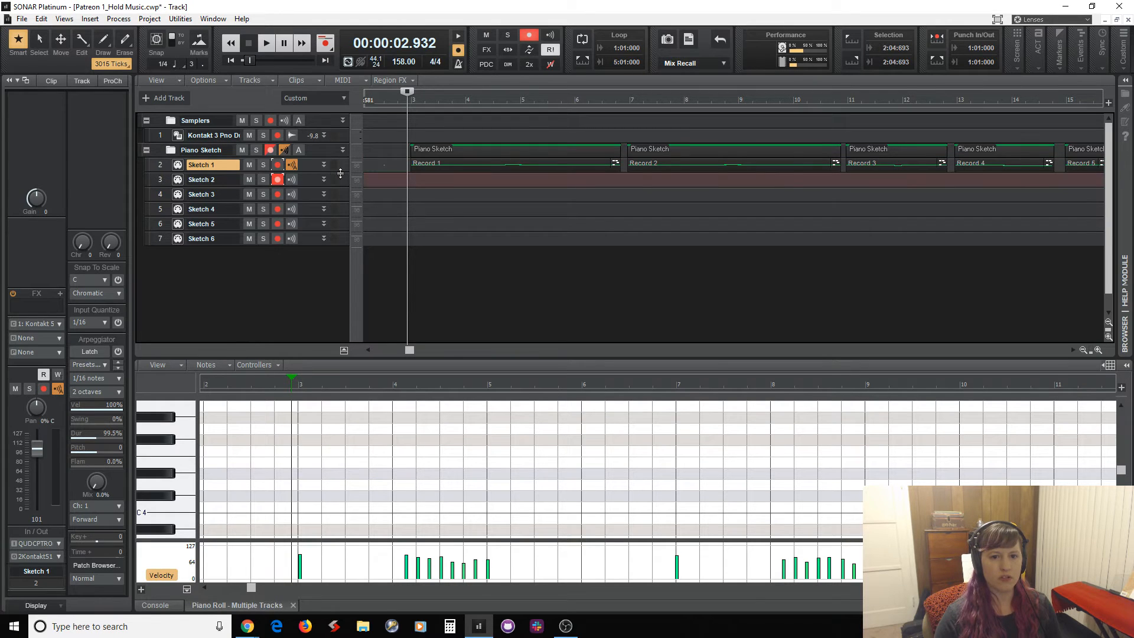
{"action": "left_click", "coordinate": [232, 61]}
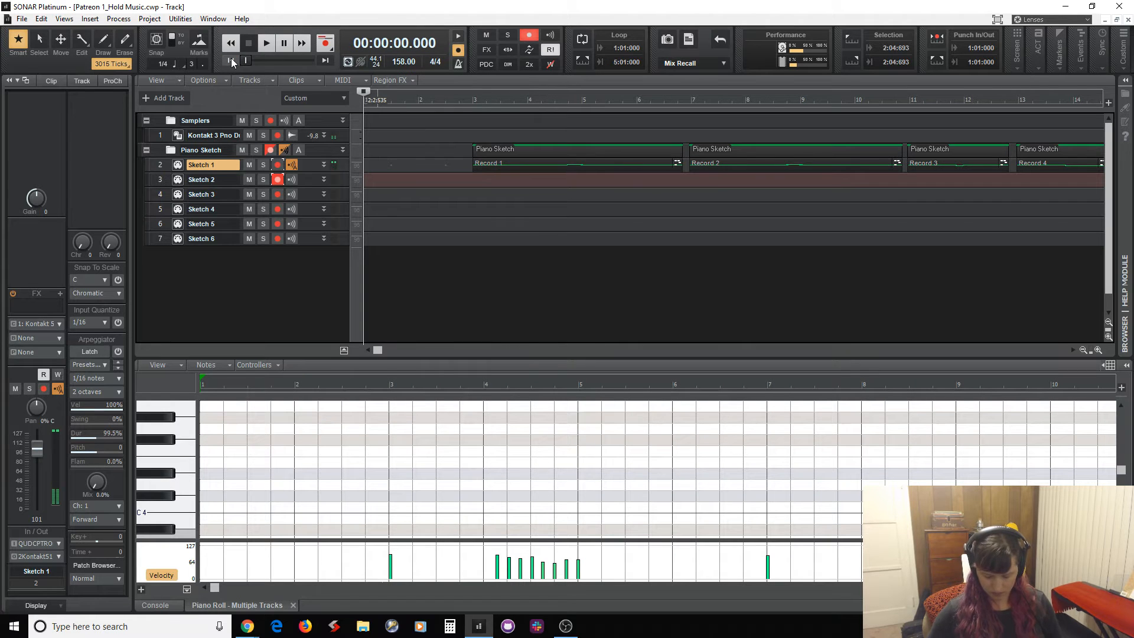
Try recording an accompaniment take on Sketch 2 from the project start, restarting the take once
{"action": "key", "text": "r"}
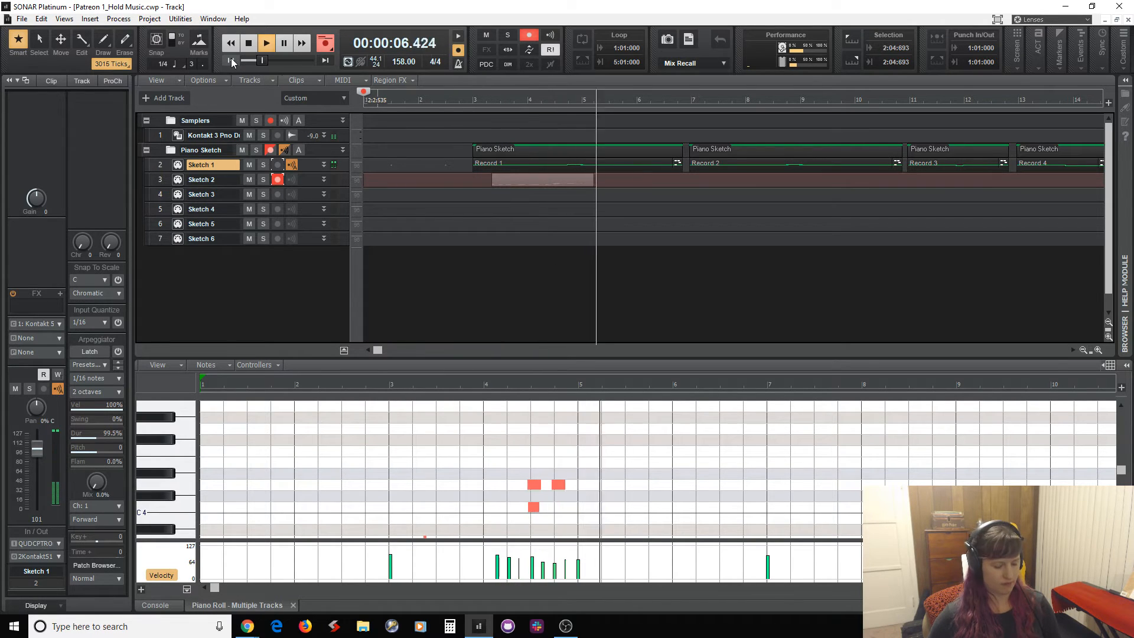
{"action": "key", "text": "space"}
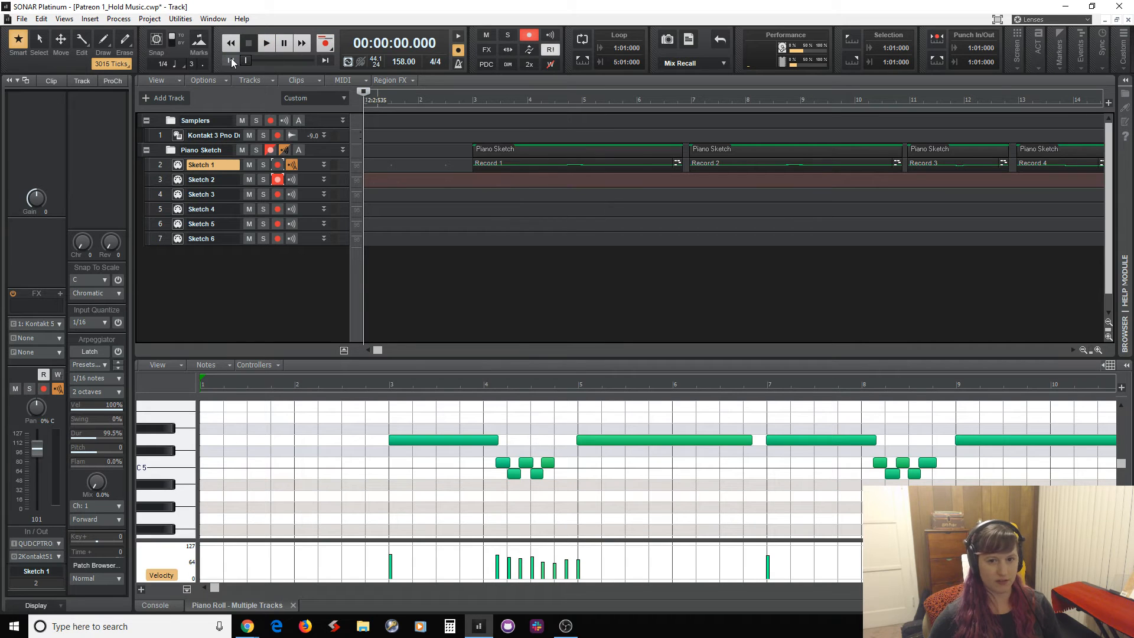
{"action": "key", "text": "ctrl+s"}
{"action": "key", "text": "space"}
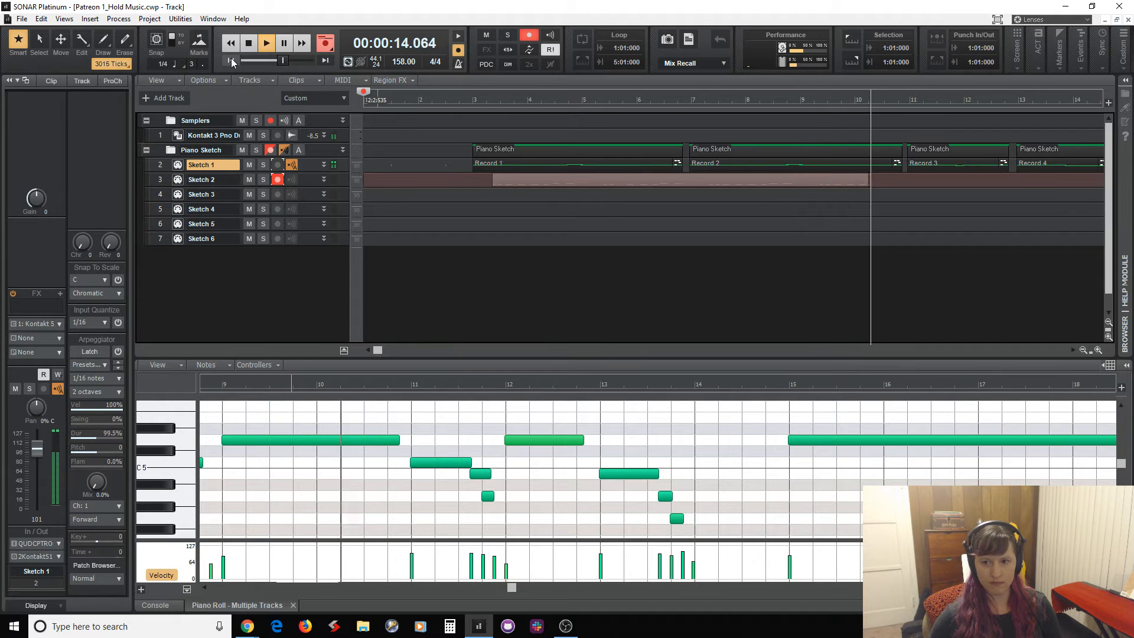
{"action": "key", "text": "space"}
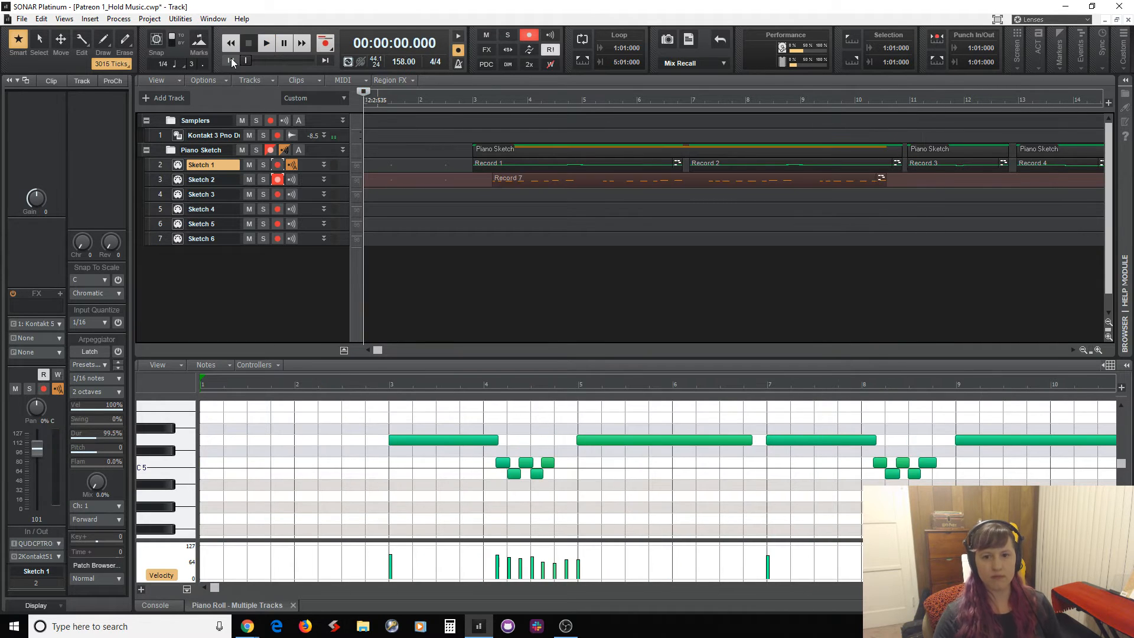
Delete the recorded accompaniment clip on Sketch 2
{"action": "left_click", "coordinate": [708, 178]}
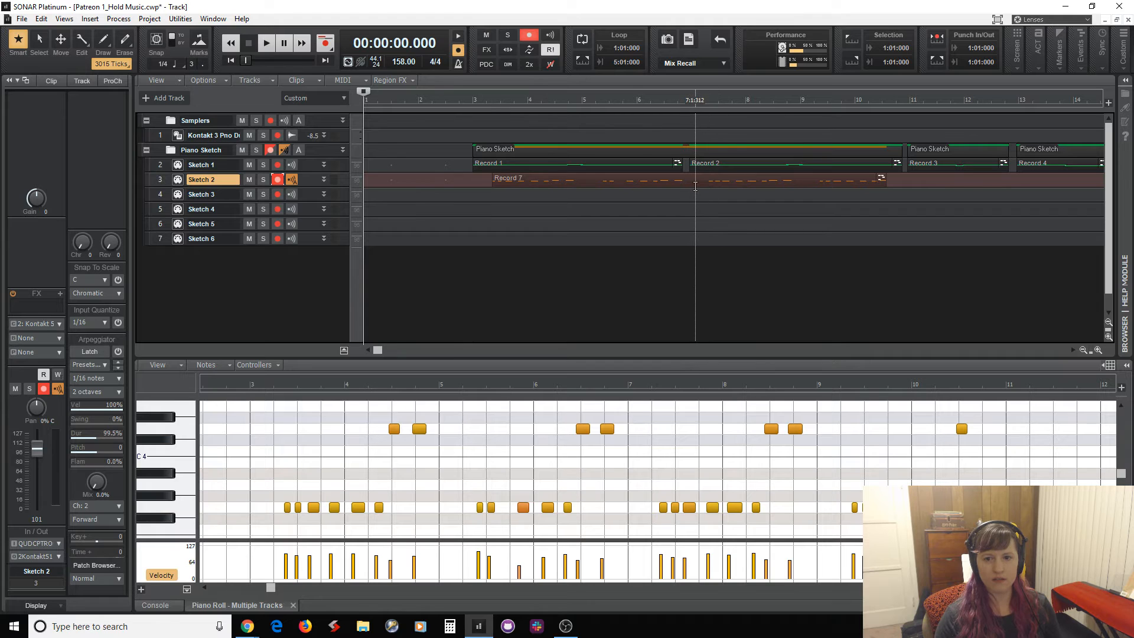
{"action": "left_click", "coordinate": [695, 185]}
{"action": "key", "text": "Delete"}
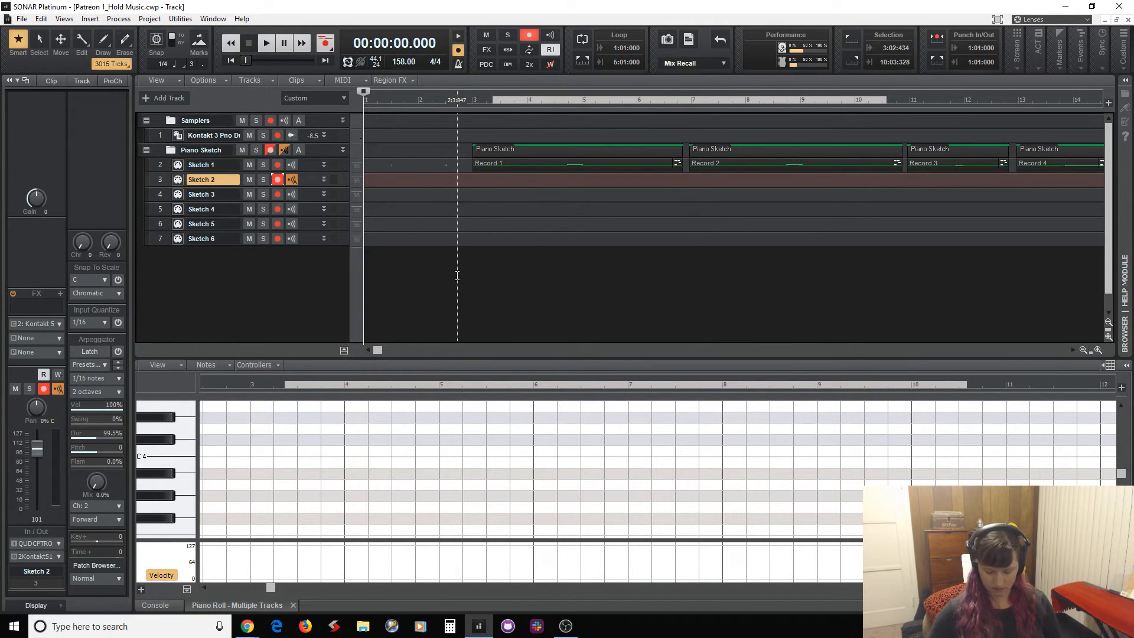
Record a new accompaniment take on Sketch 2 from the project start through measure 10 and quantize the clip
{"action": "key", "text": "r"}
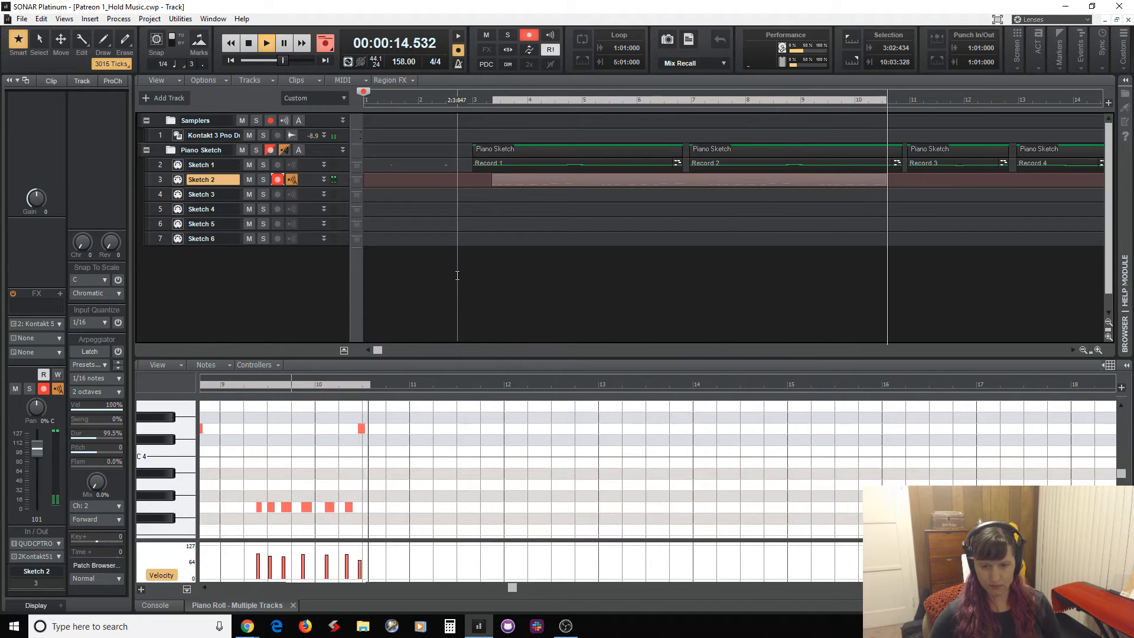
{"action": "key", "text": "space"}
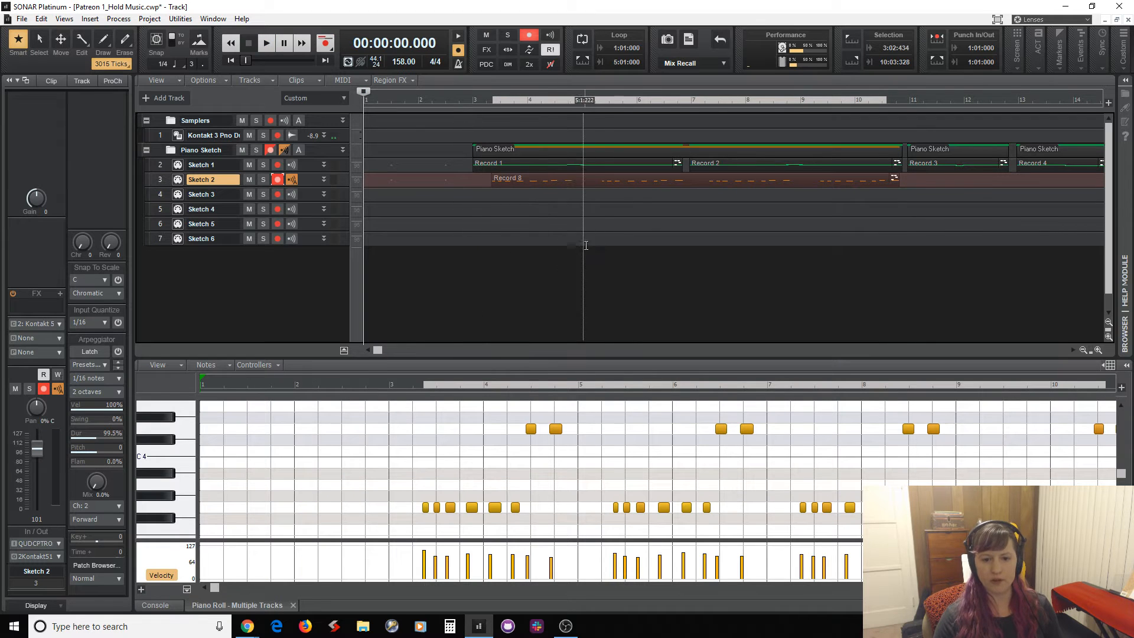
{"action": "left_click", "coordinate": [603, 179]}
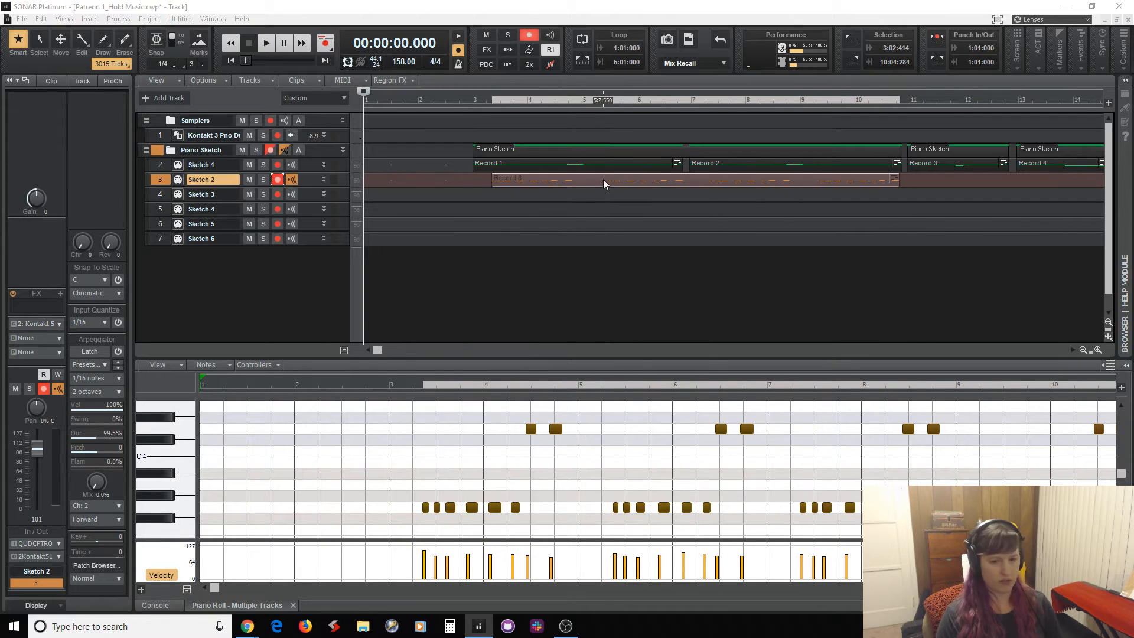
{"action": "key", "text": "q"}
{"action": "key", "text": "Return"}
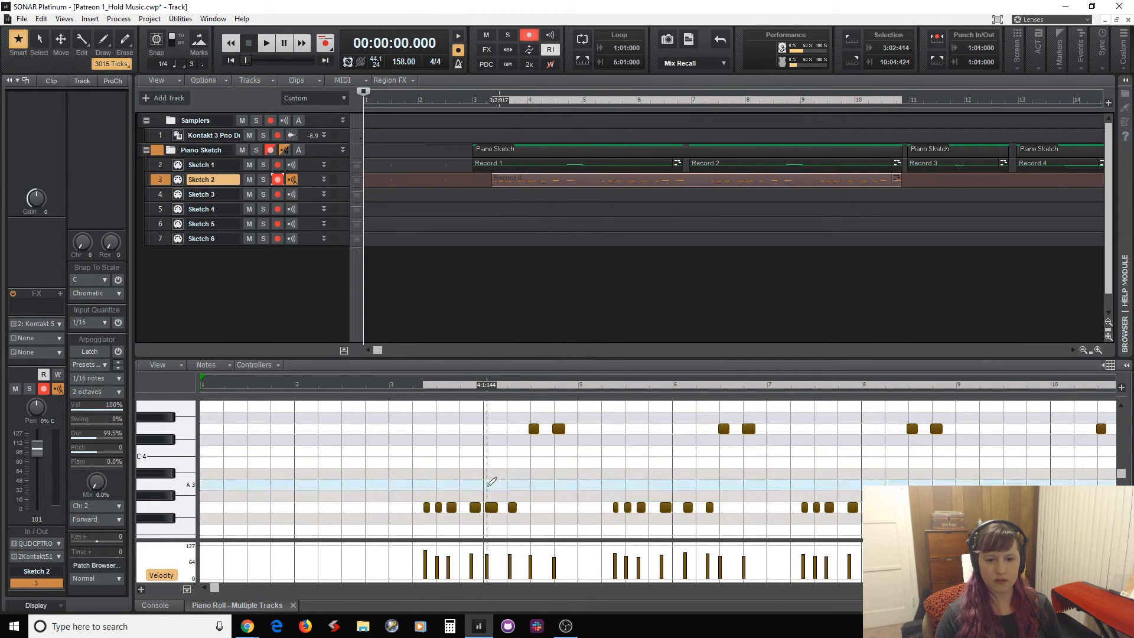
Move the first G3 note in measure 4 of the Sketch 2 clip to 4:01:387 and play it back from measure 2, beat 4
{"action": "left_click", "coordinate": [512, 276]}
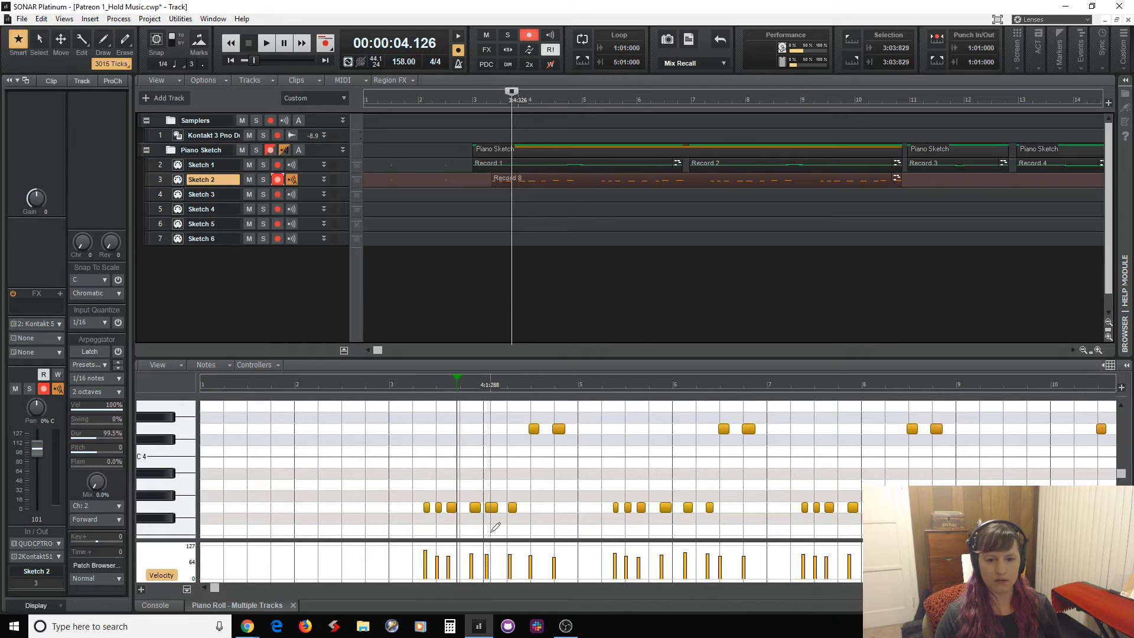
{"action": "left_click_drag", "start_coordinate": [491, 507], "coordinate": [497, 507]}
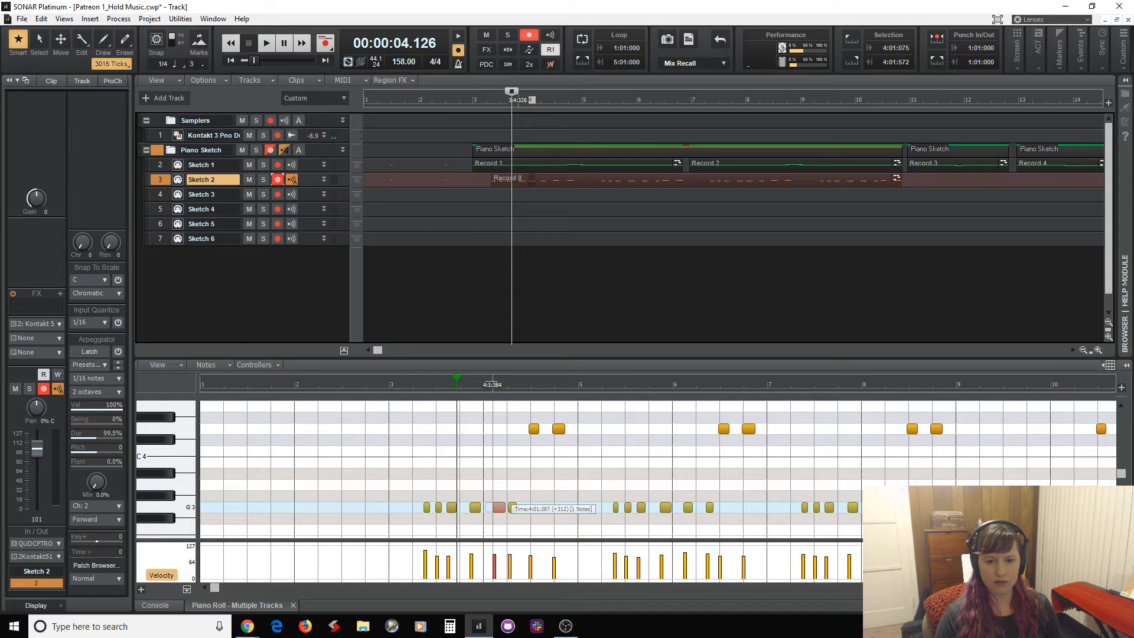
{"action": "left_click_drag", "start_coordinate": [499, 507], "coordinate": [499, 507]}
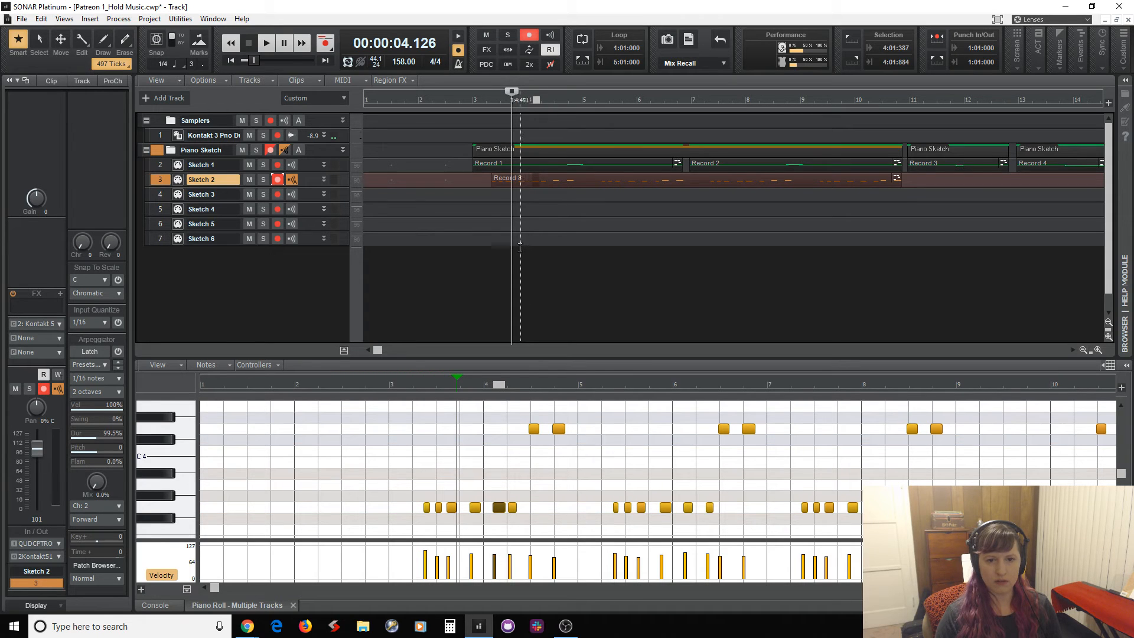
{"action": "left_click", "coordinate": [464, 271]}
{"action": "key", "text": "space"}
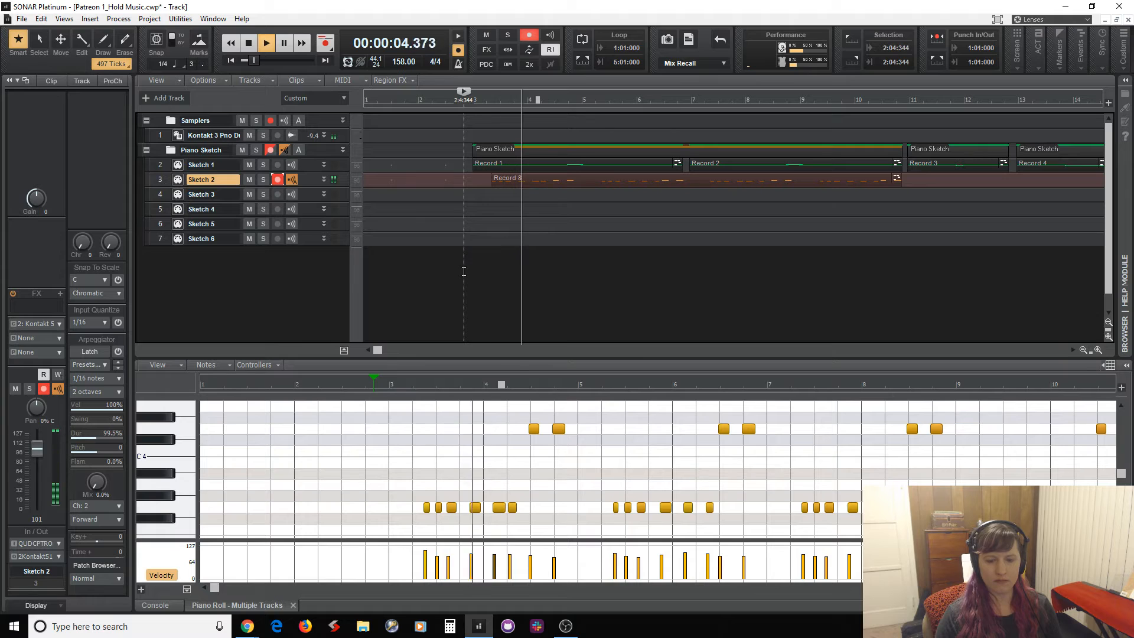
{"action": "key", "text": "space"}
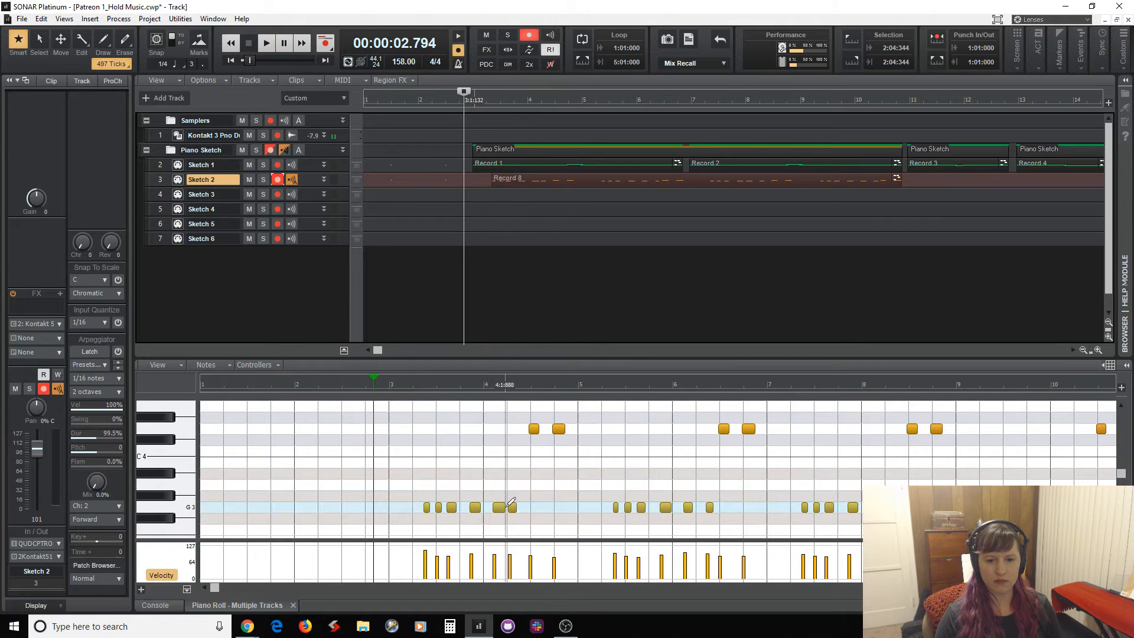
Move the second G3 note in measure 4 of the Sketch 2 clip forward to 4:02:371
{"action": "left_click_drag", "start_coordinate": [513, 507], "coordinate": [518, 507]}
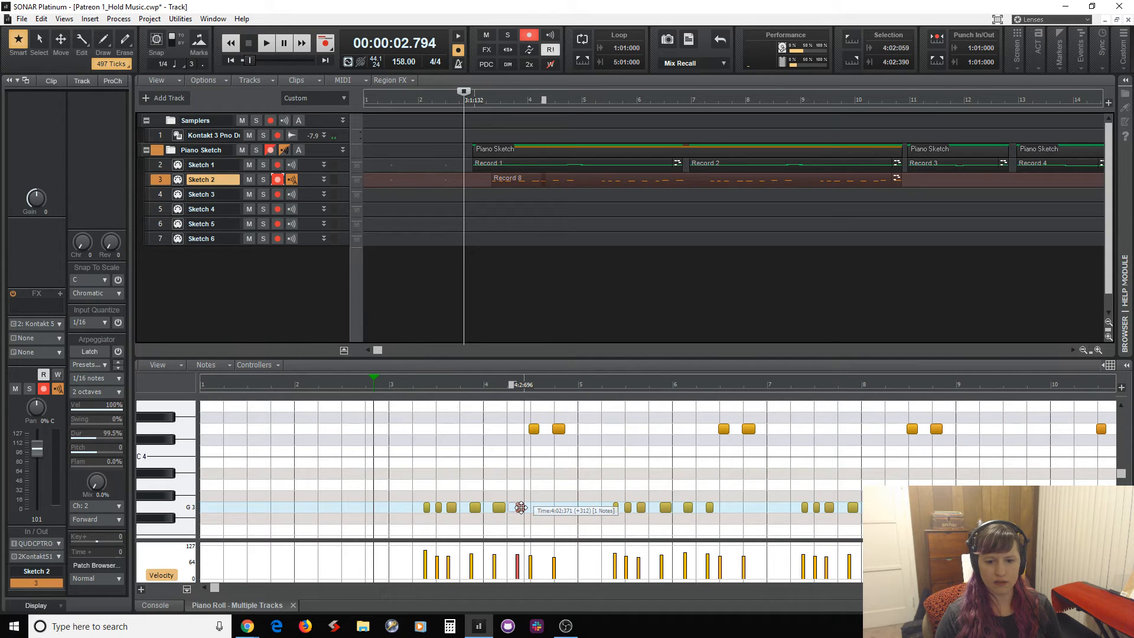
{"action": "left_click_drag", "start_coordinate": [521, 507], "coordinate": [521, 507]}
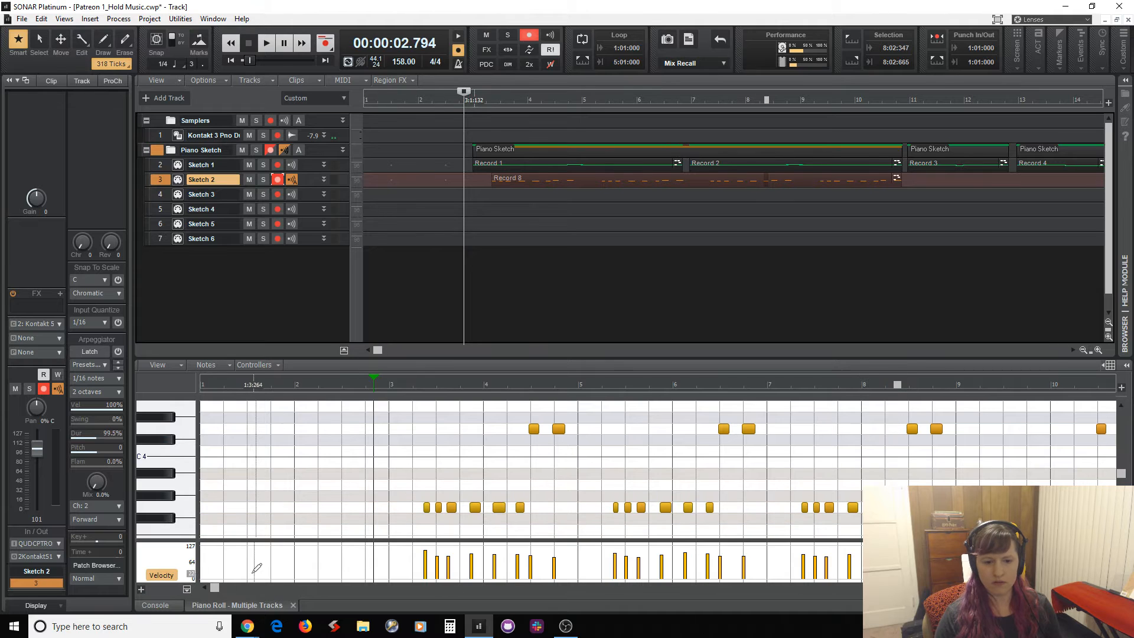
{"action": "left_click_drag", "start_coordinate": [214, 587], "coordinate": [259, 617]}
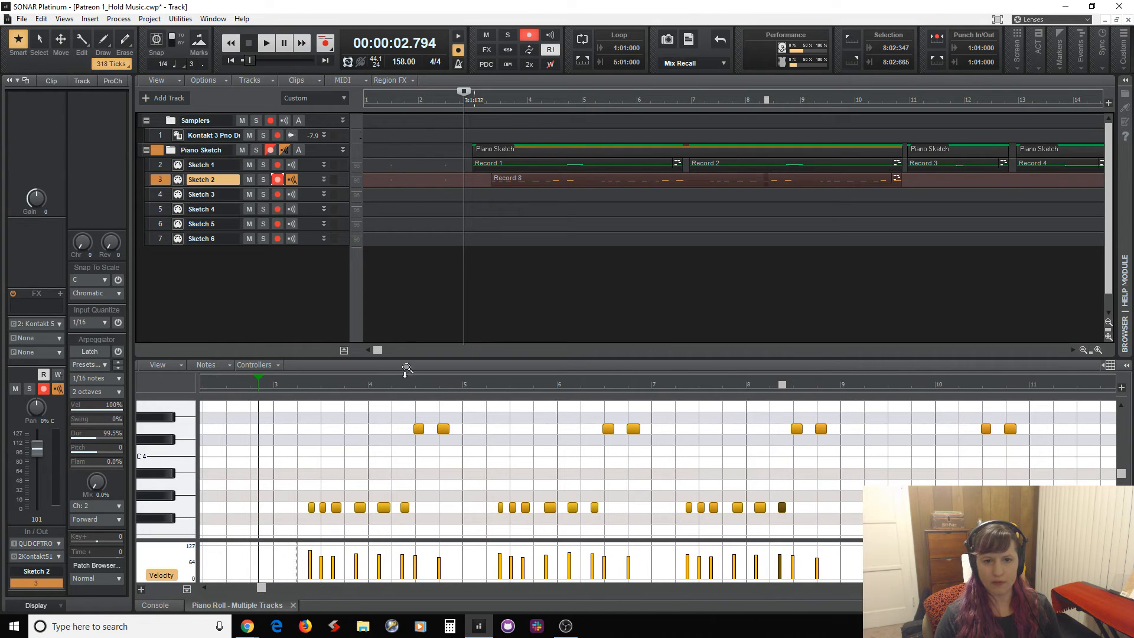
Play the piano sketch from just before bar 3 through its end to review the parts recorded so far
{"action": "key", "text": "space"}
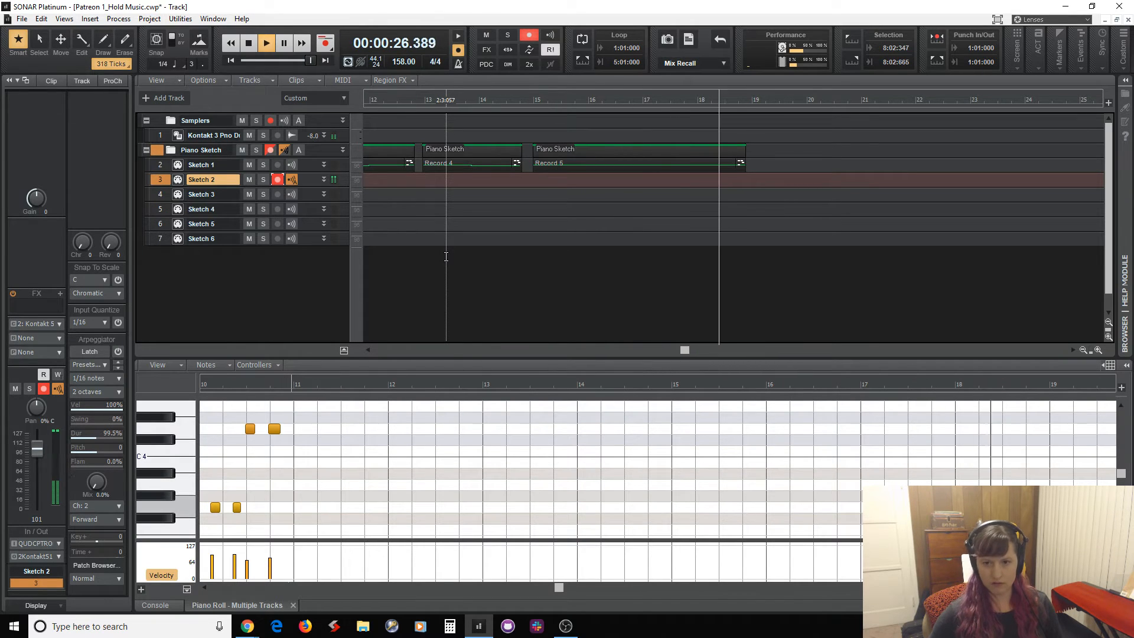
{"action": "key", "text": "space"}
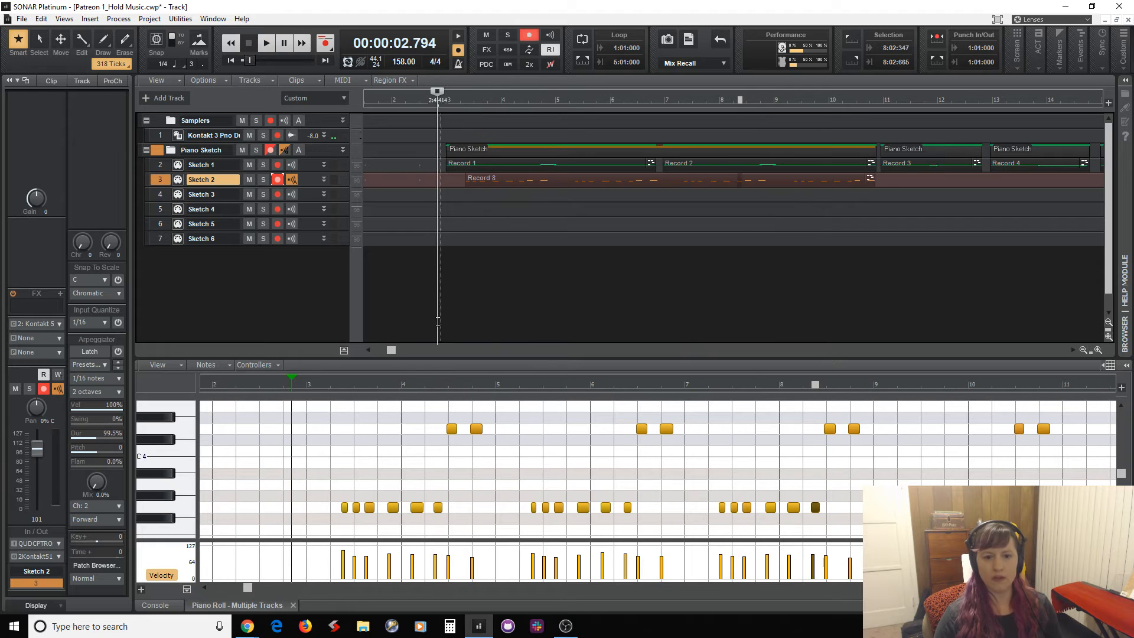
Save the project and record a new take on the Sketch 2 track, starting from bar 13
{"action": "left_click_drag", "start_coordinate": [392, 349], "coordinate": [611, 381]}
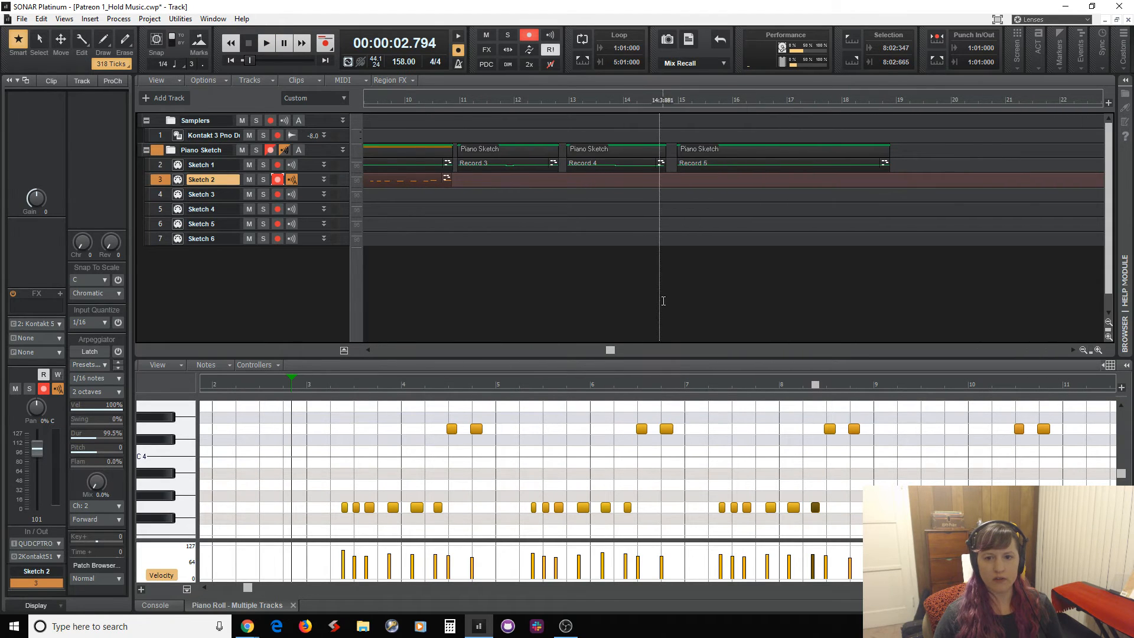
{"action": "left_click", "coordinate": [567, 307]}
{"action": "key", "text": "ctrl+s"}
{"action": "key", "text": "space"}
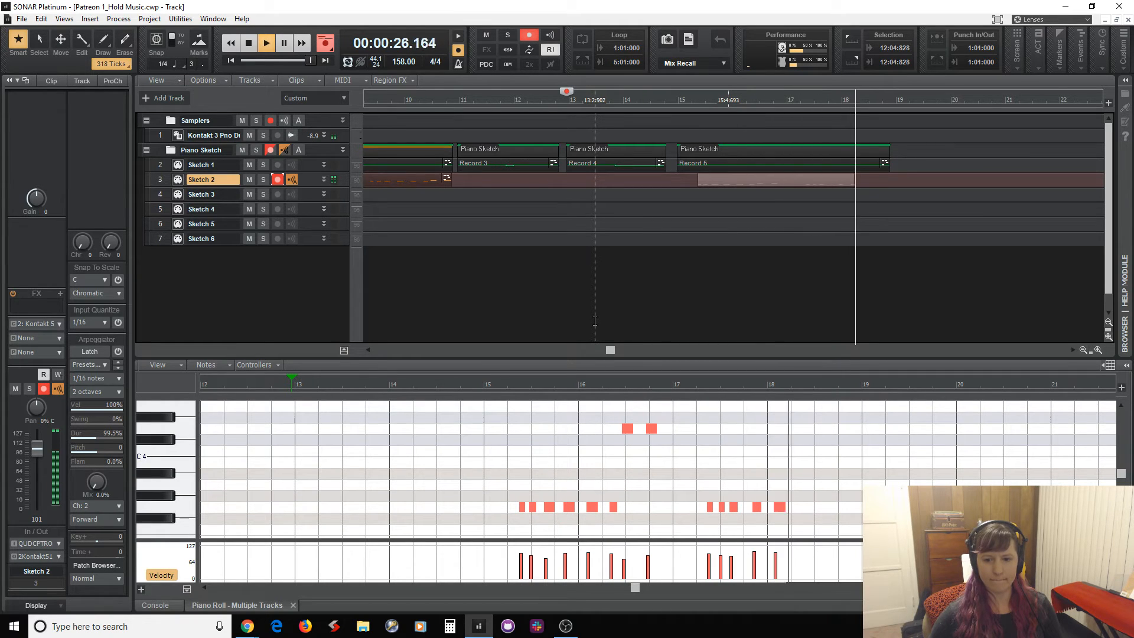
{"action": "key", "text": "space"}
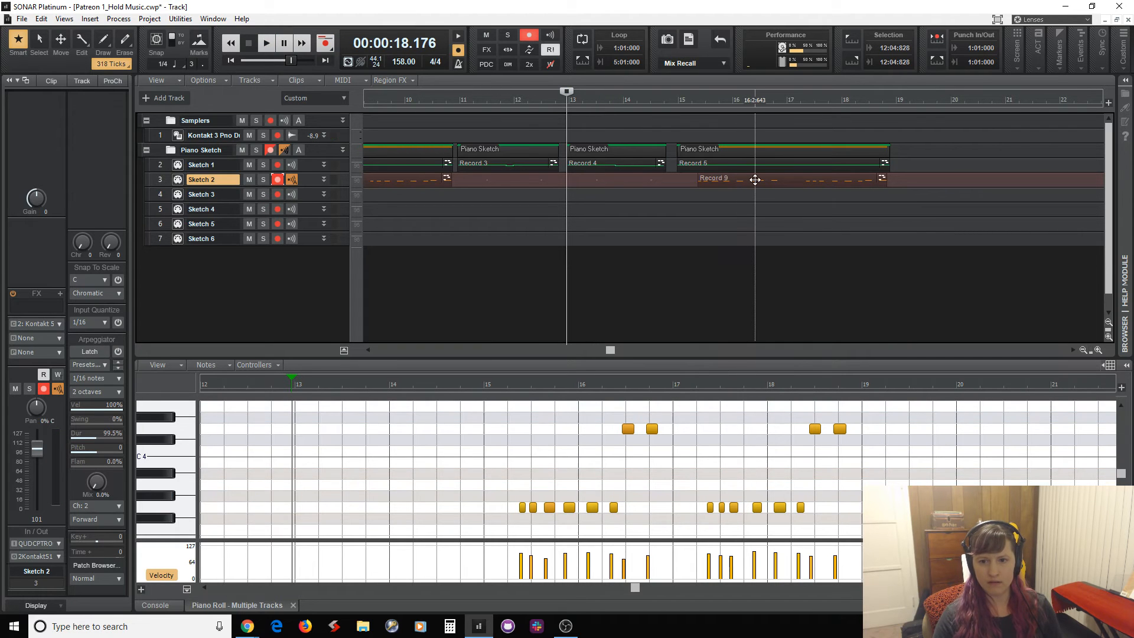
Quantize the new Sketch 2 clip spanning bars 15 to 18
{"action": "left_click", "coordinate": [755, 179]}
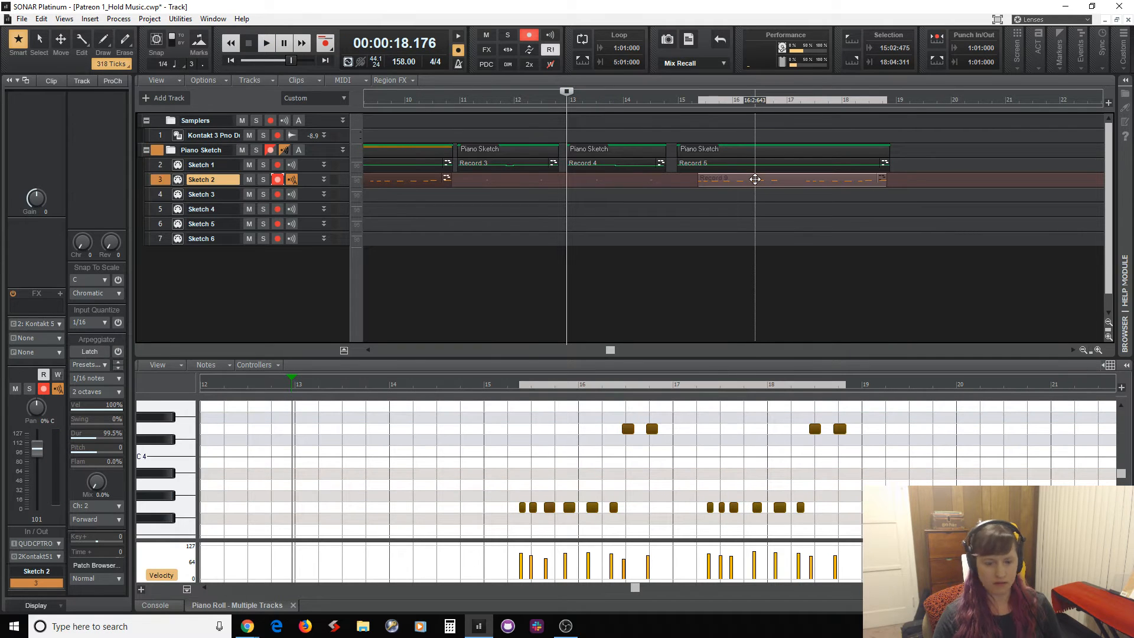
{"action": "key", "text": "q"}
{"action": "key", "text": "Return"}
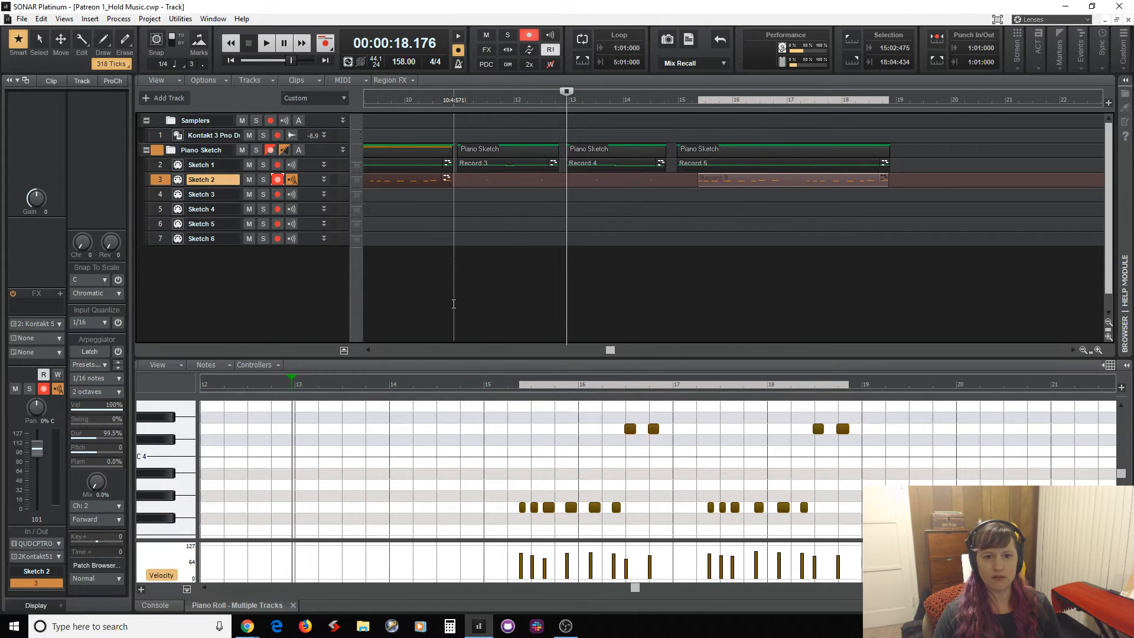
Play the section from just before bar 11 repeatedly to audition it and rehearse the part for the gap on Sketch 2
{"action": "left_click", "coordinate": [453, 304]}
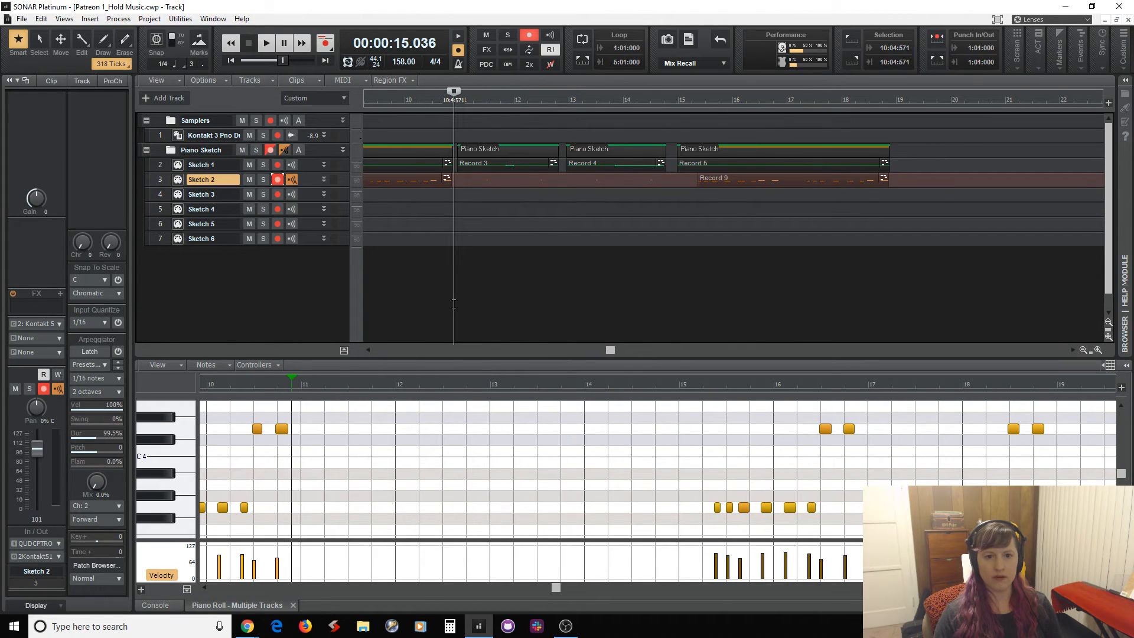
{"action": "key", "text": "space"}
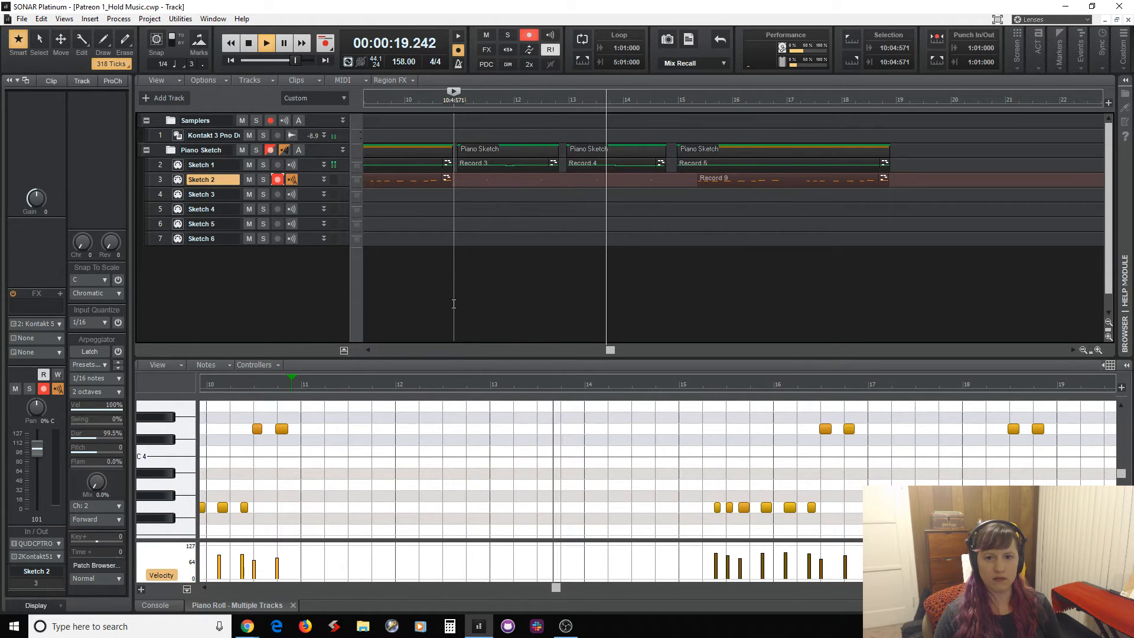
{"action": "key", "text": "space"}
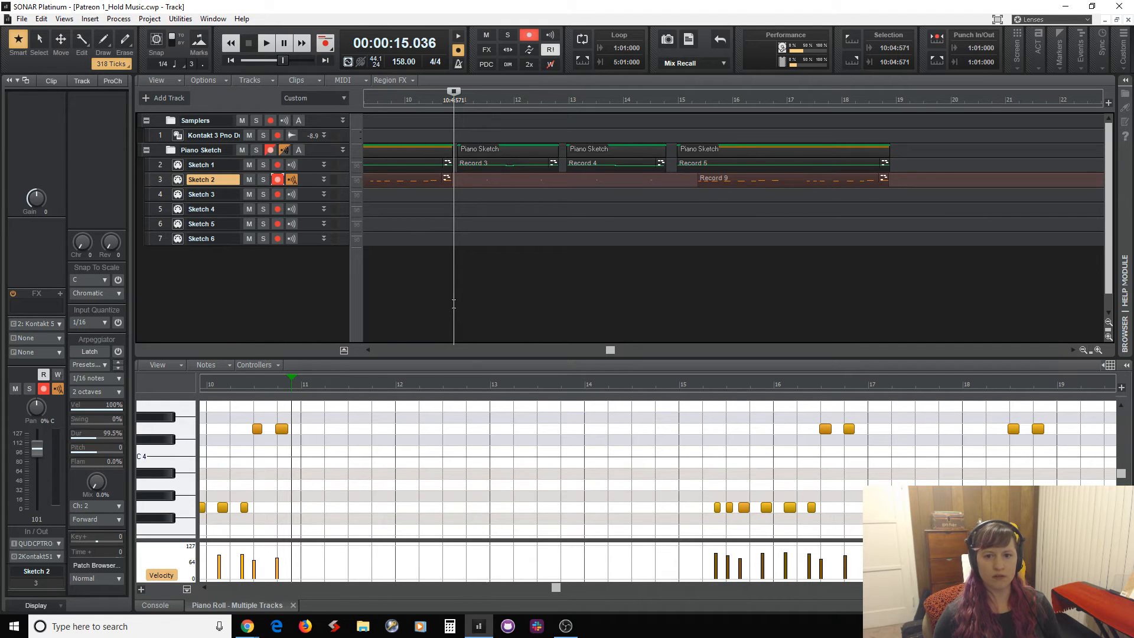
{"action": "key", "text": "space"}
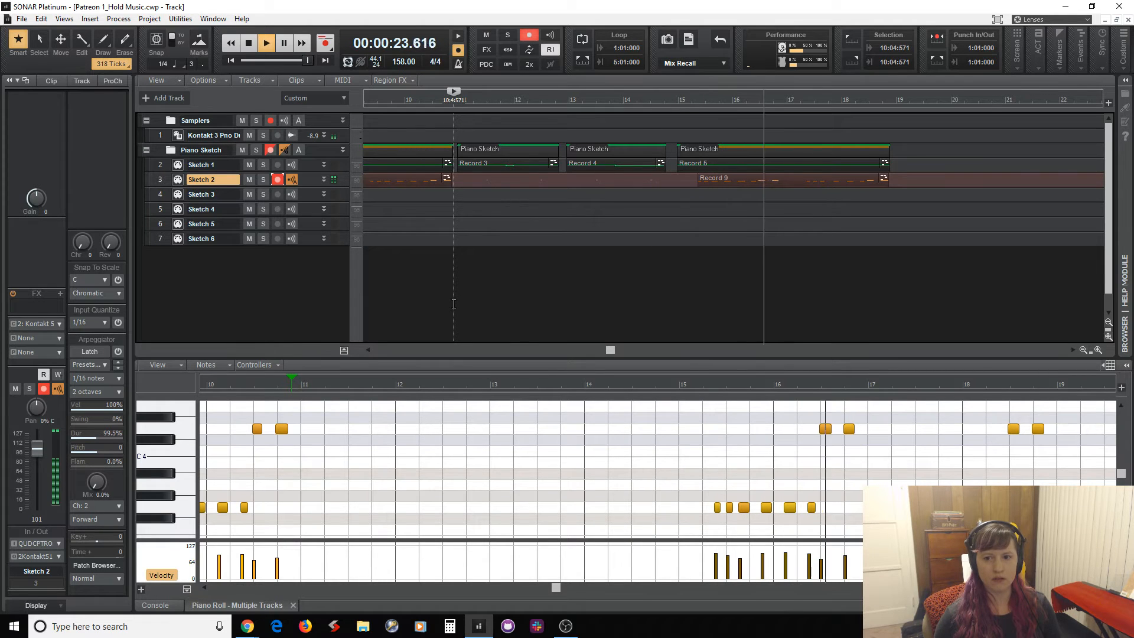
{"action": "key", "text": "space"}
{"action": "key", "text": "space"}
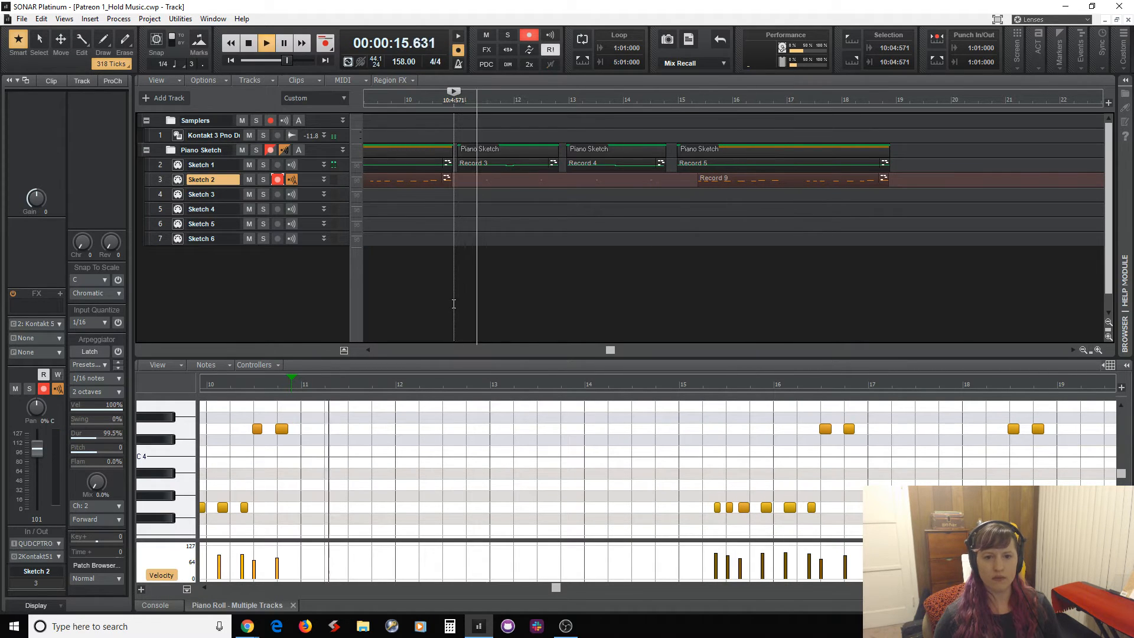
{"action": "key", "text": "space"}
{"action": "key", "text": "space"}
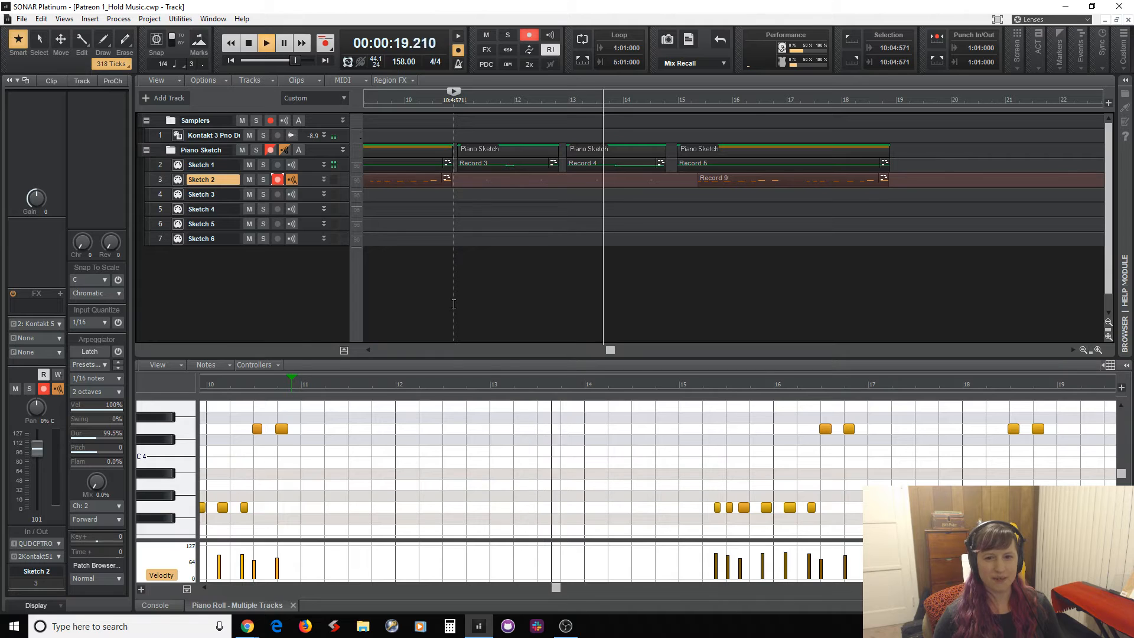
{"action": "key", "text": "space"}
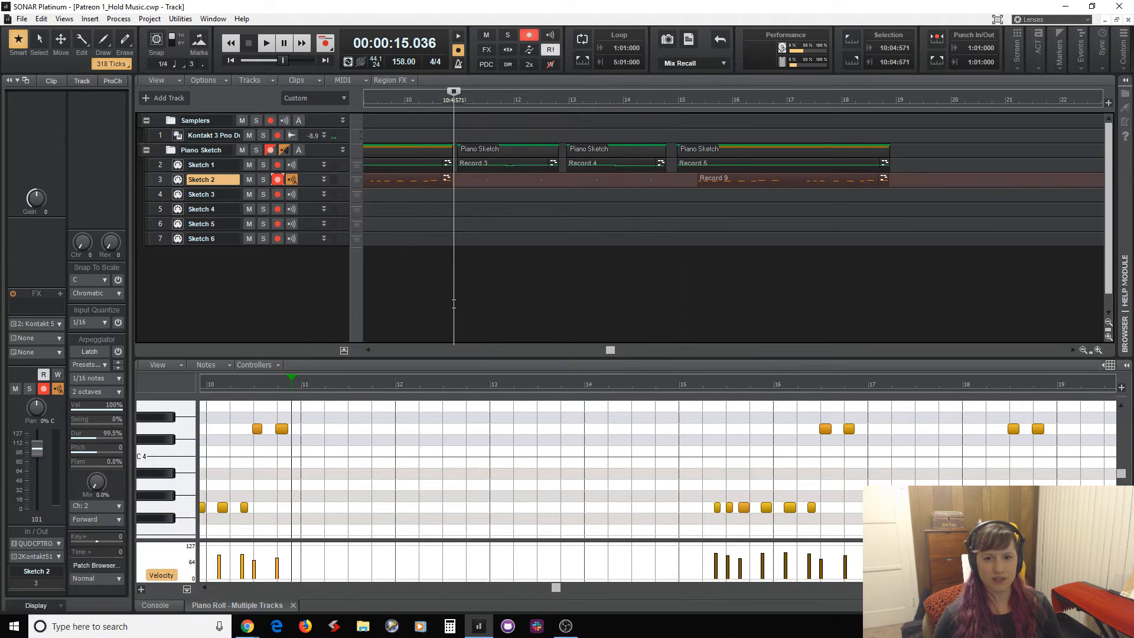
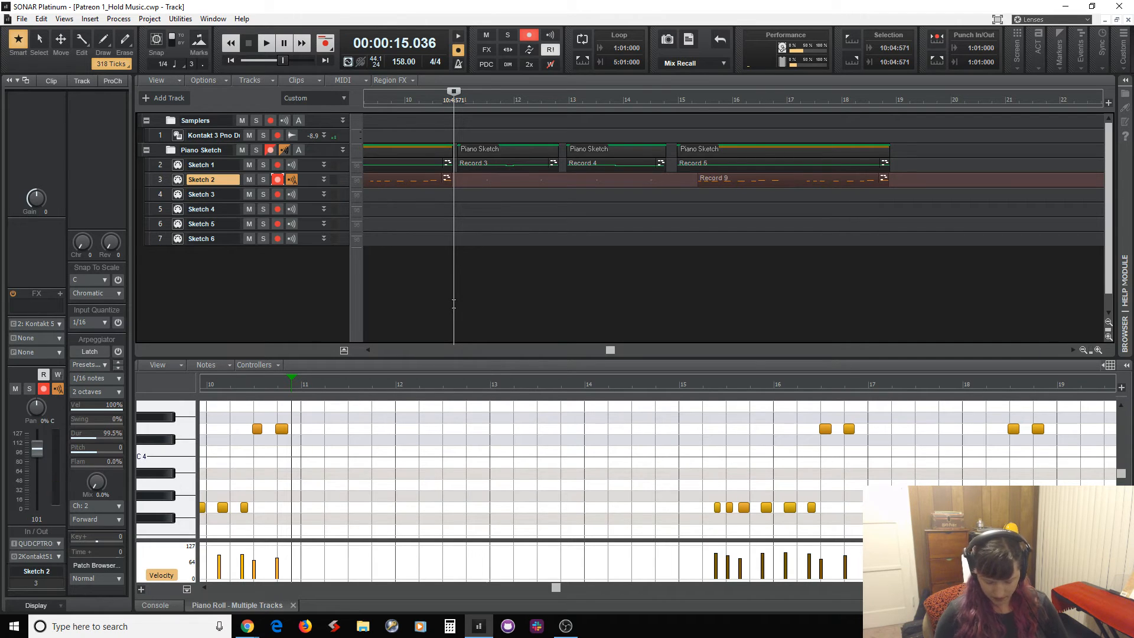
{"action": "key", "text": "space"}
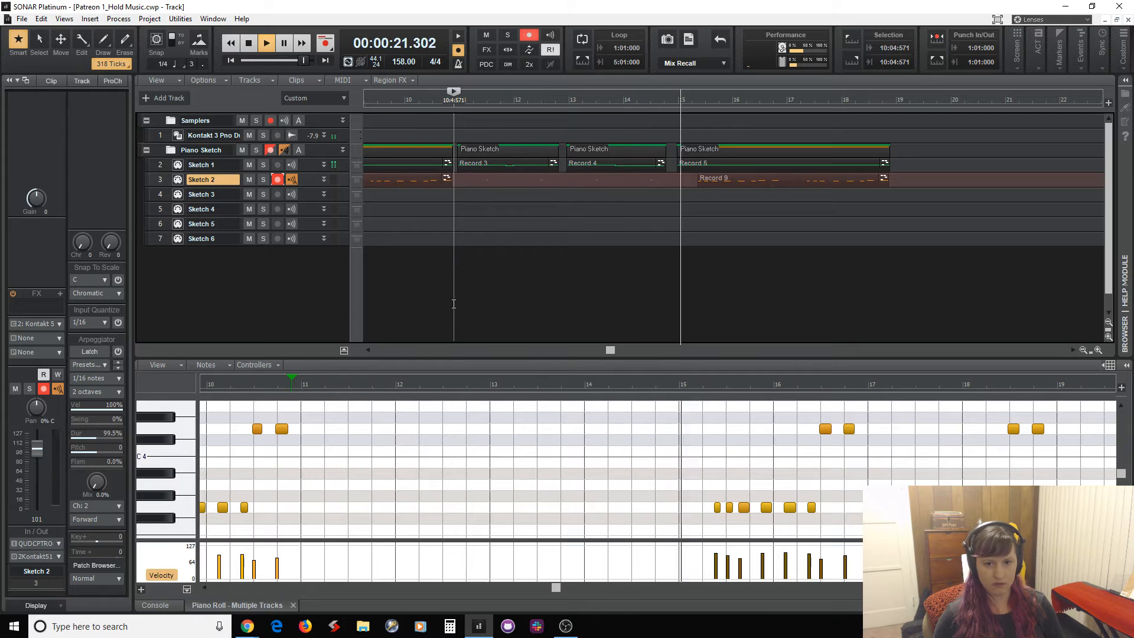
{"action": "key", "text": "space"}
{"action": "key", "text": "space"}
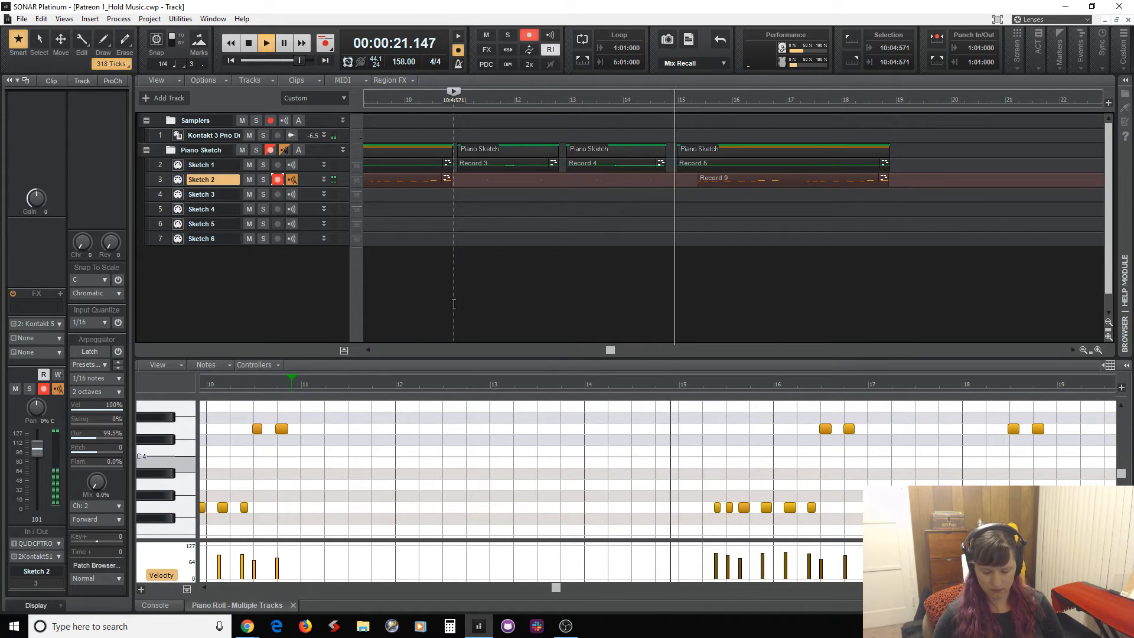
{"action": "key", "text": "space"}
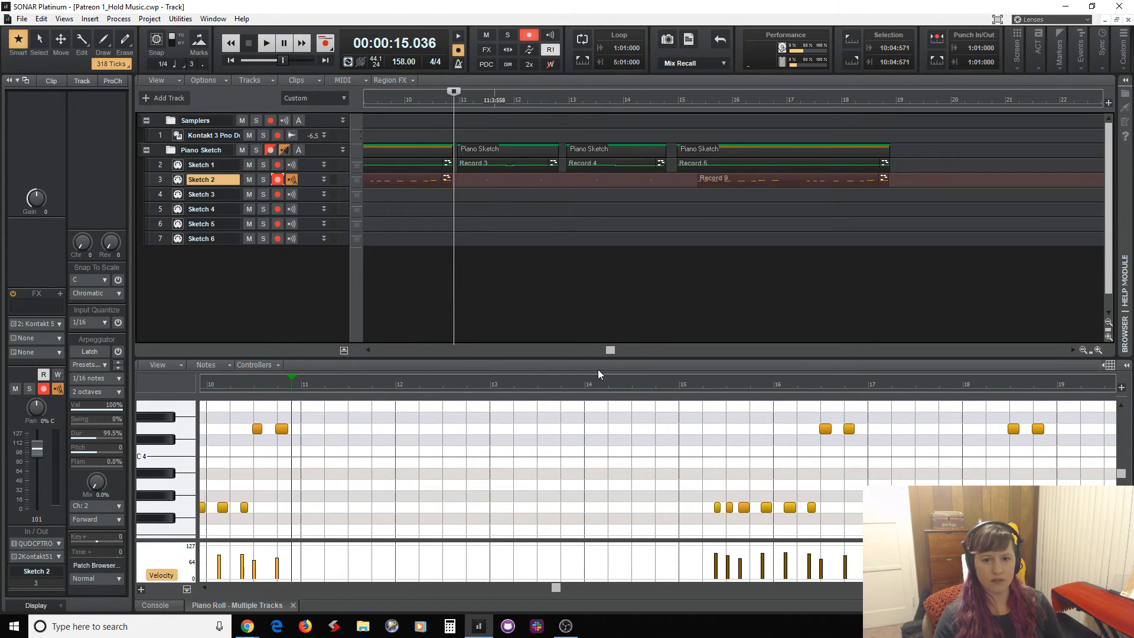
Record another take on Sketch 2 from bar 9, filling the gap across bars 11 to 14
{"action": "left_click_drag", "start_coordinate": [608, 350], "coordinate": [546, 351]}
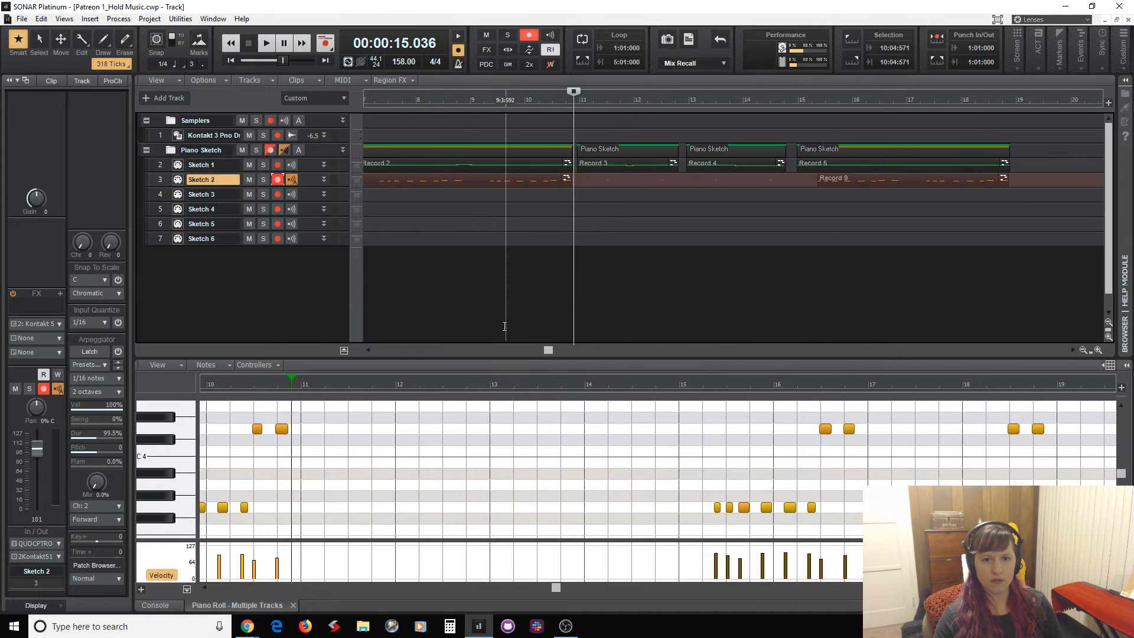
{"action": "left_click", "coordinate": [471, 317]}
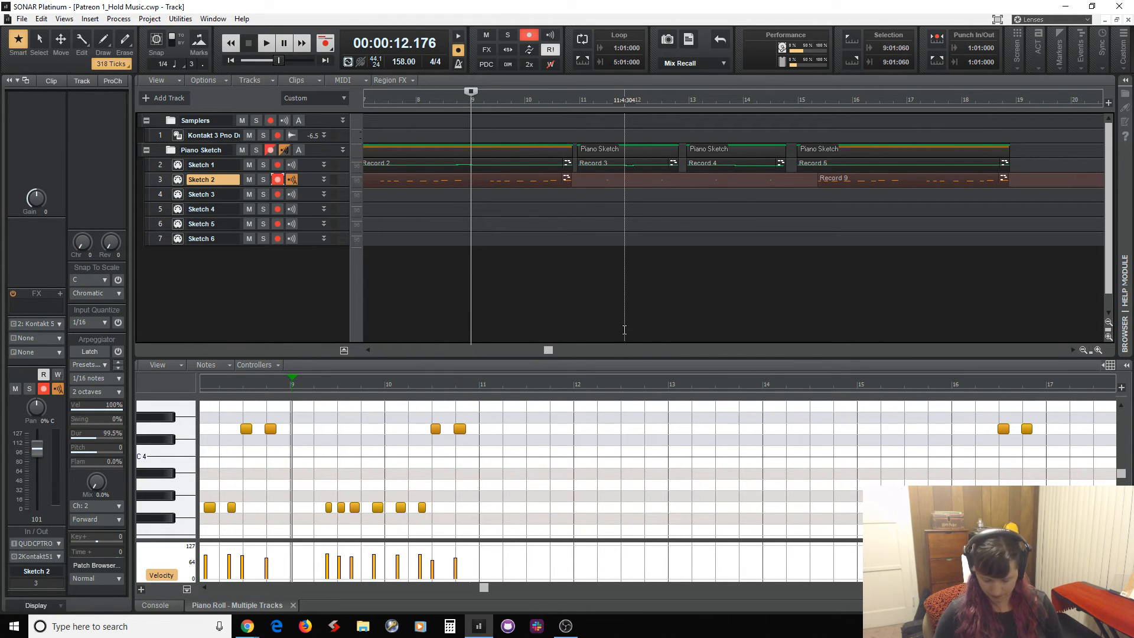
{"action": "key", "text": "space"}
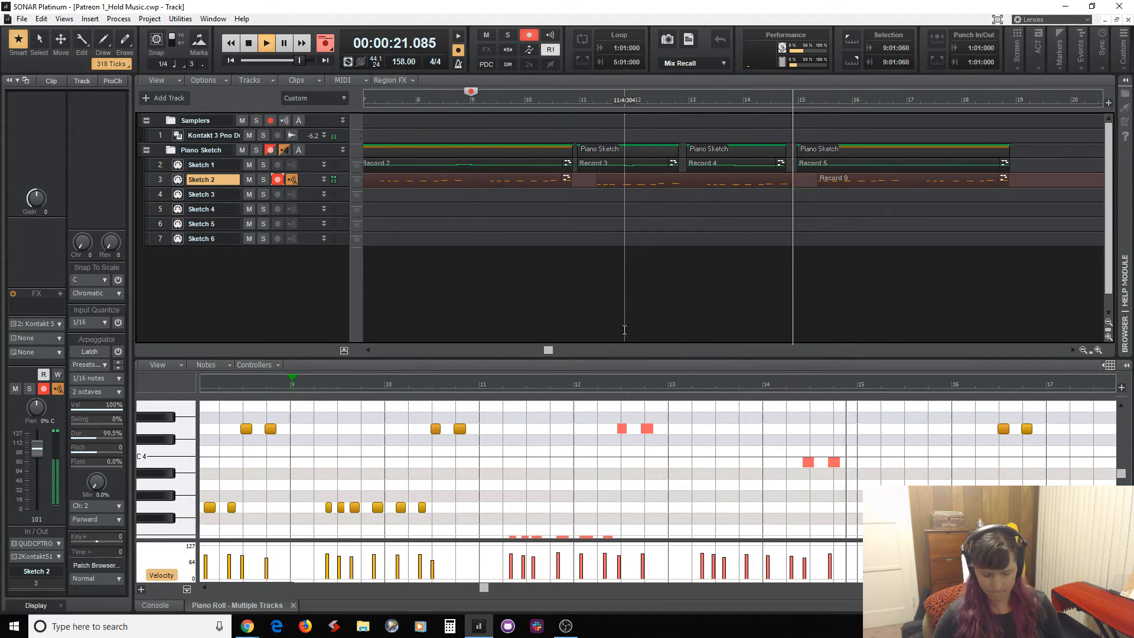
{"action": "key", "text": "space"}
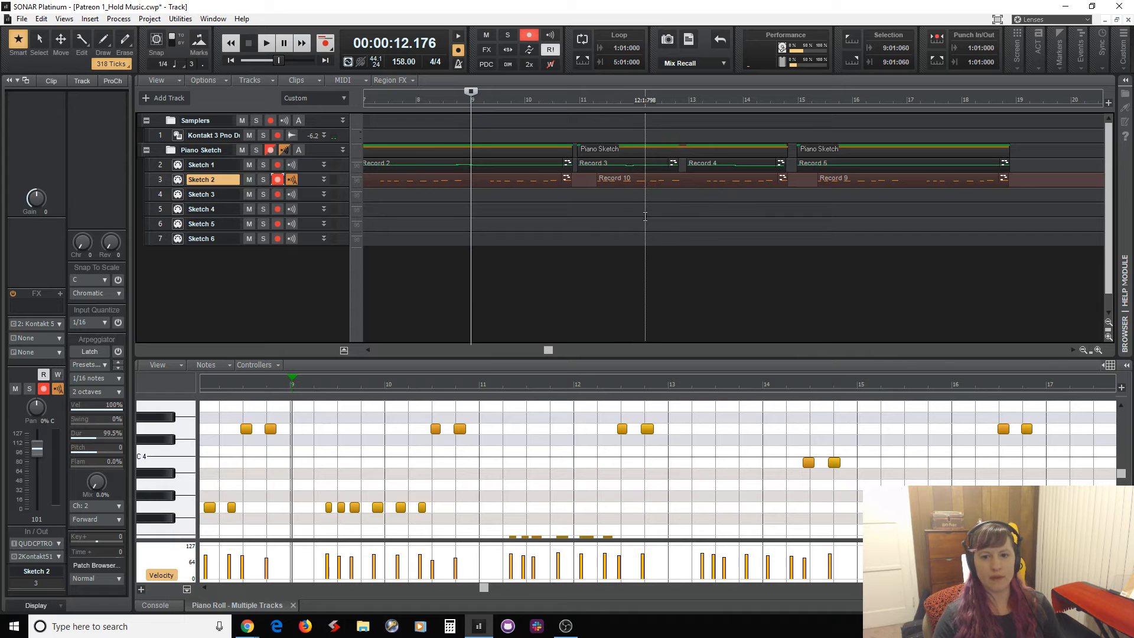
Move the new take's third E3 note slightly later to 11:03:324 and its last E3 note to 12:02:339
{"action": "left_click", "coordinate": [642, 179]}
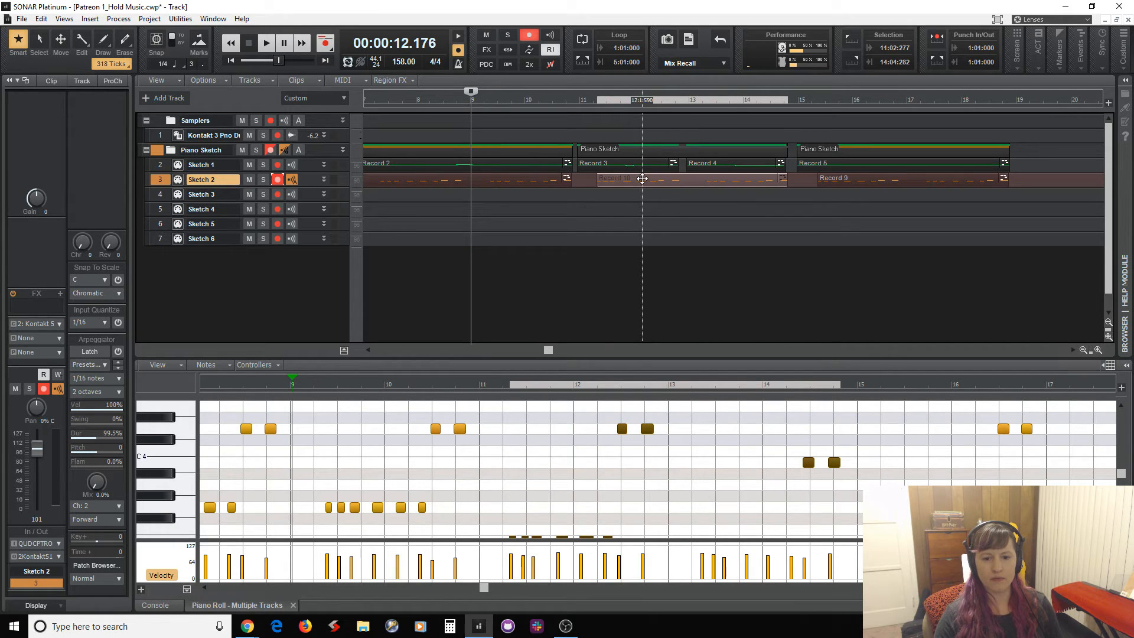
{"action": "scroll", "coordinate": [600, 443], "scroll_direction": "down", "scroll_amount": 3}
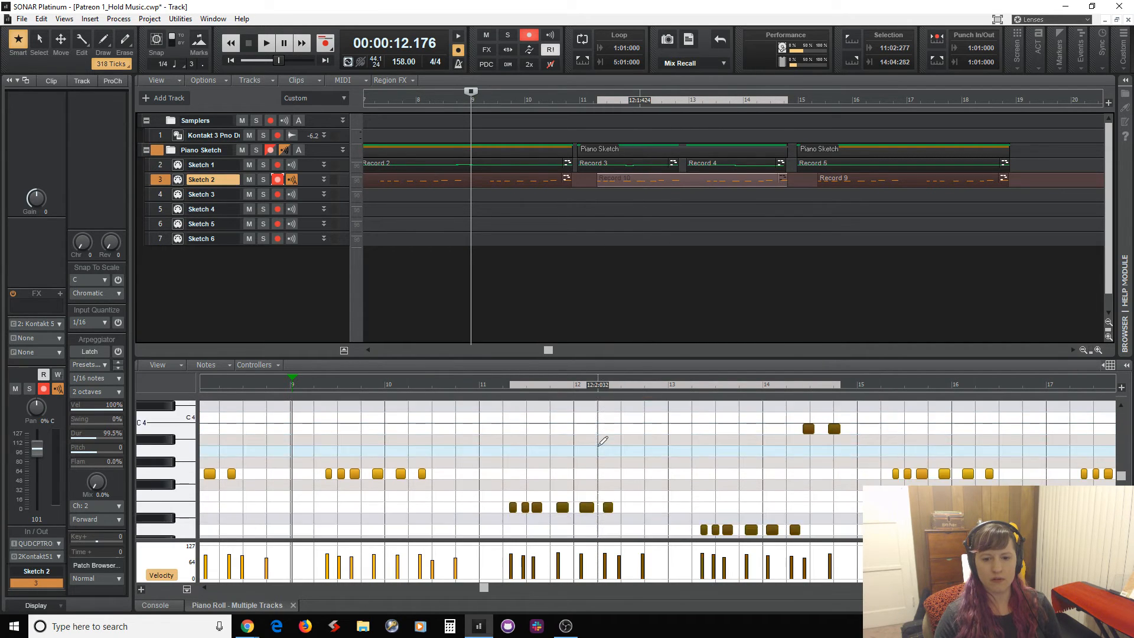
{"action": "left_click", "coordinate": [550, 476]}
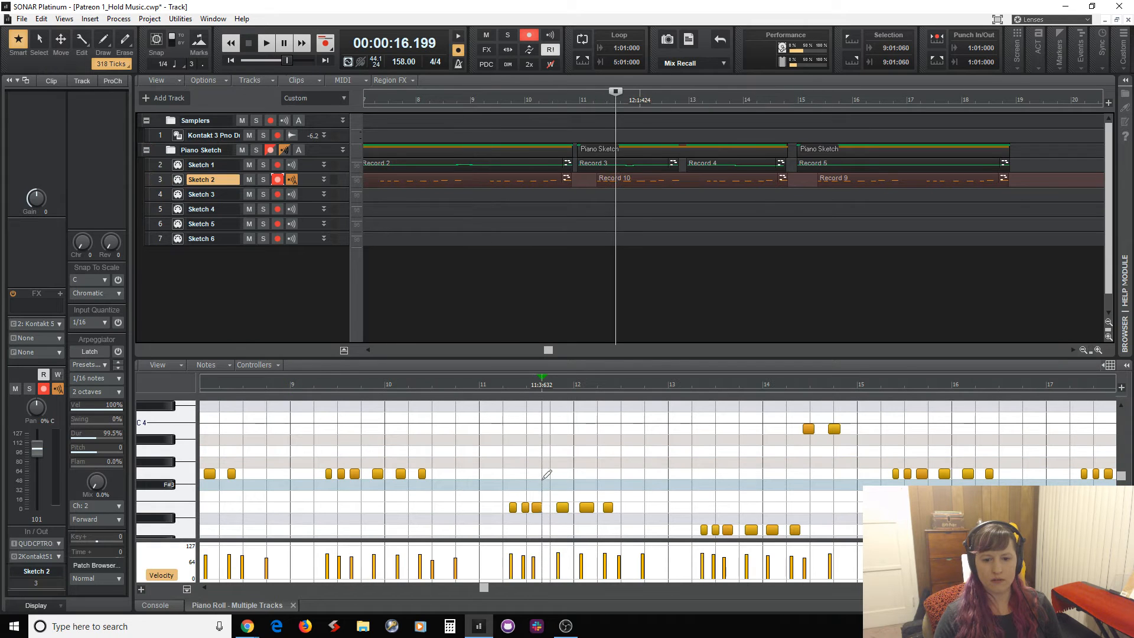
{"action": "left_click_drag", "start_coordinate": [536, 507], "coordinate": [540, 507]}
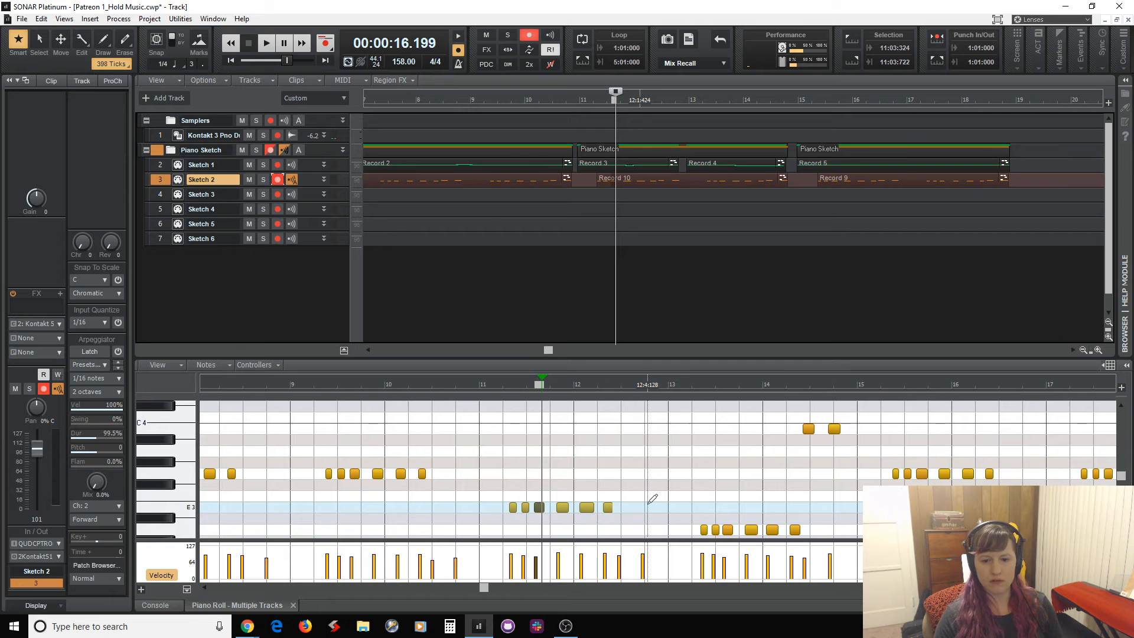
{"action": "scroll", "coordinate": [652, 499], "scroll_direction": "up", "scroll_amount": 4}
{"action": "scroll", "coordinate": [643, 481], "scroll_direction": "down", "scroll_amount": 4}
{"action": "left_click", "coordinate": [608, 507]}
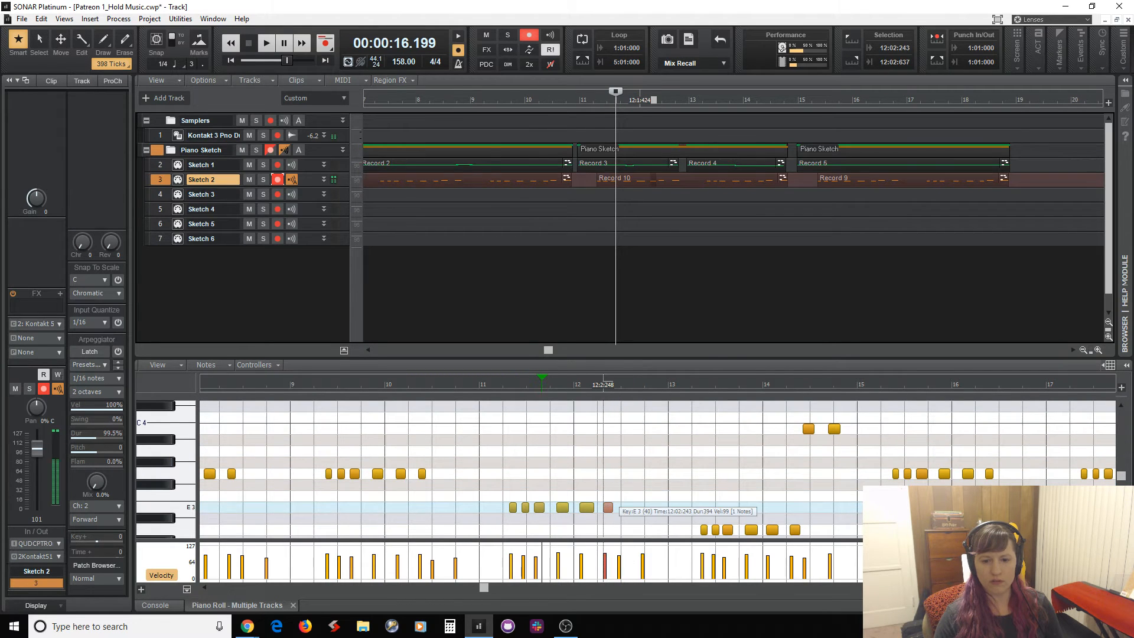
{"action": "left_click_drag", "start_coordinate": [608, 507], "coordinate": [610, 507]}
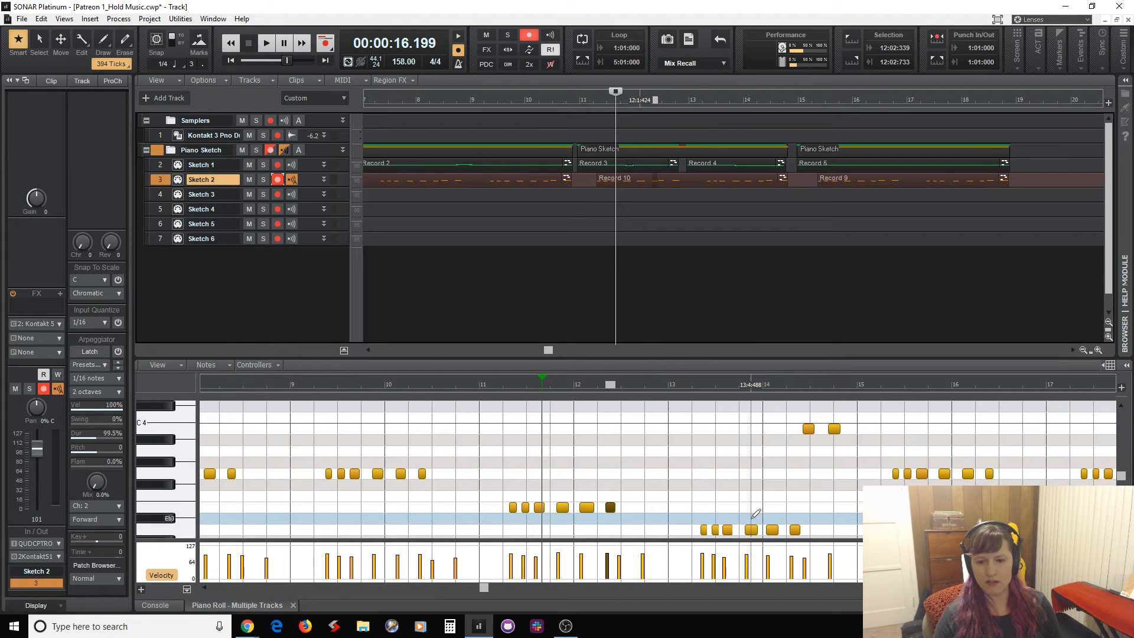
Shift the third, fifth and last D3 notes in bars 13 and 14 slightly later, and the first B3 note to 14:02:917
{"action": "scroll", "coordinate": [756, 514], "scroll_direction": "down", "scroll_amount": 1}
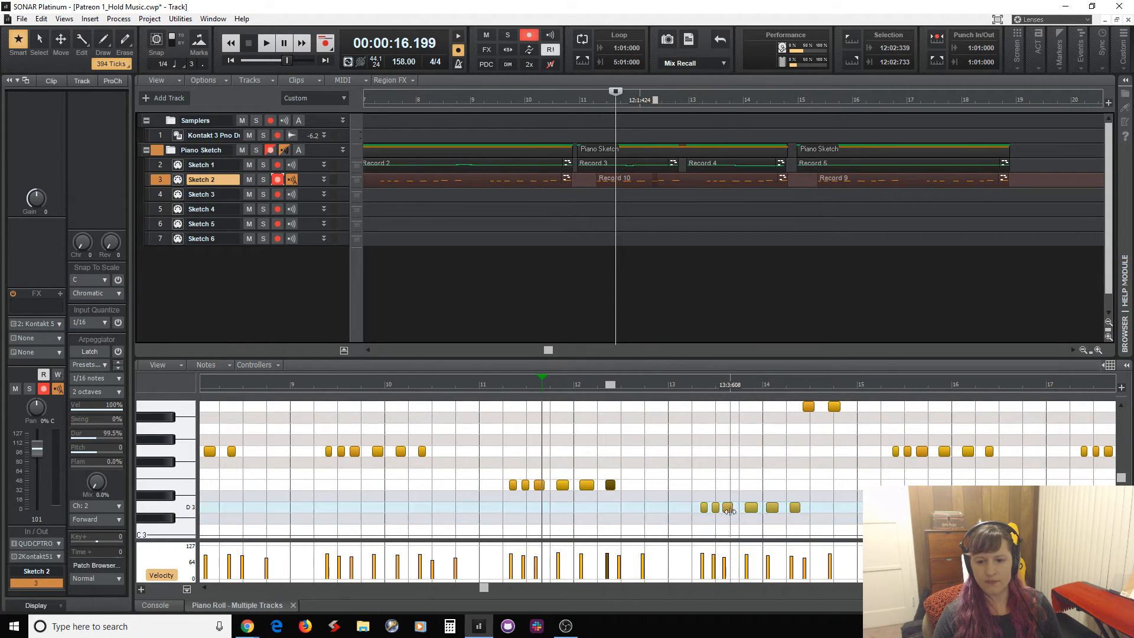
{"action": "left_click_drag", "start_coordinate": [729, 512], "coordinate": [801, 507]}
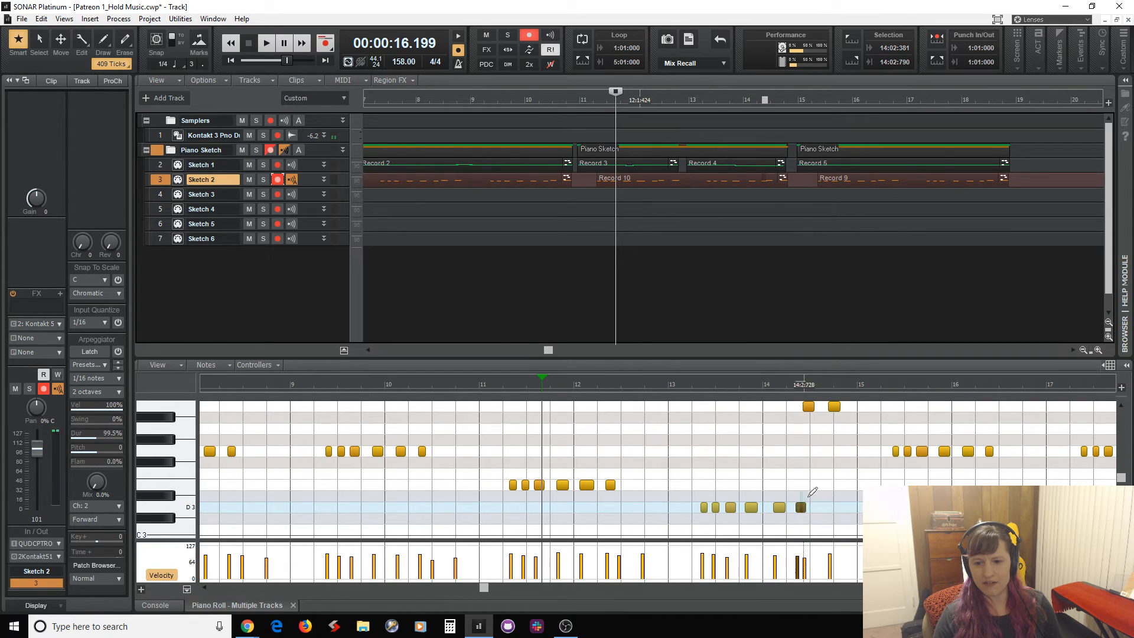
{"action": "scroll", "coordinate": [816, 484], "scroll_direction": "up", "scroll_amount": 2}
{"action": "left_click_drag", "start_coordinate": [808, 429], "coordinate": [813, 429]}
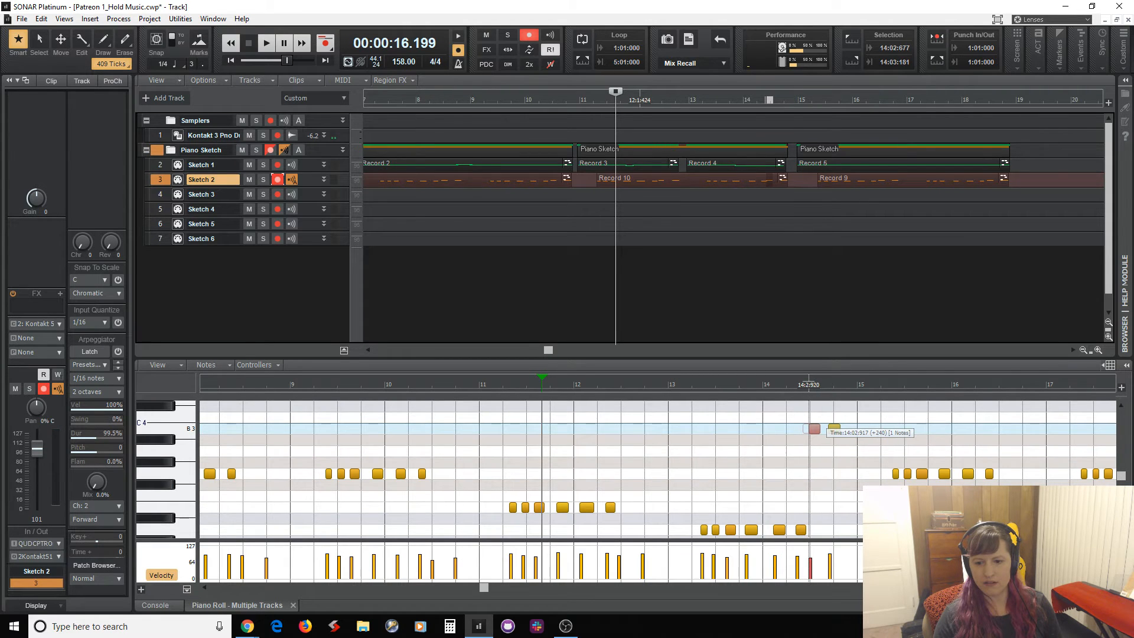
Quantize the corrected Sketch 2 clip spanning bars 11 to 14
{"action": "left_click", "coordinate": [675, 176]}
{"action": "key", "text": "q"}
{"action": "key", "text": "Return"}
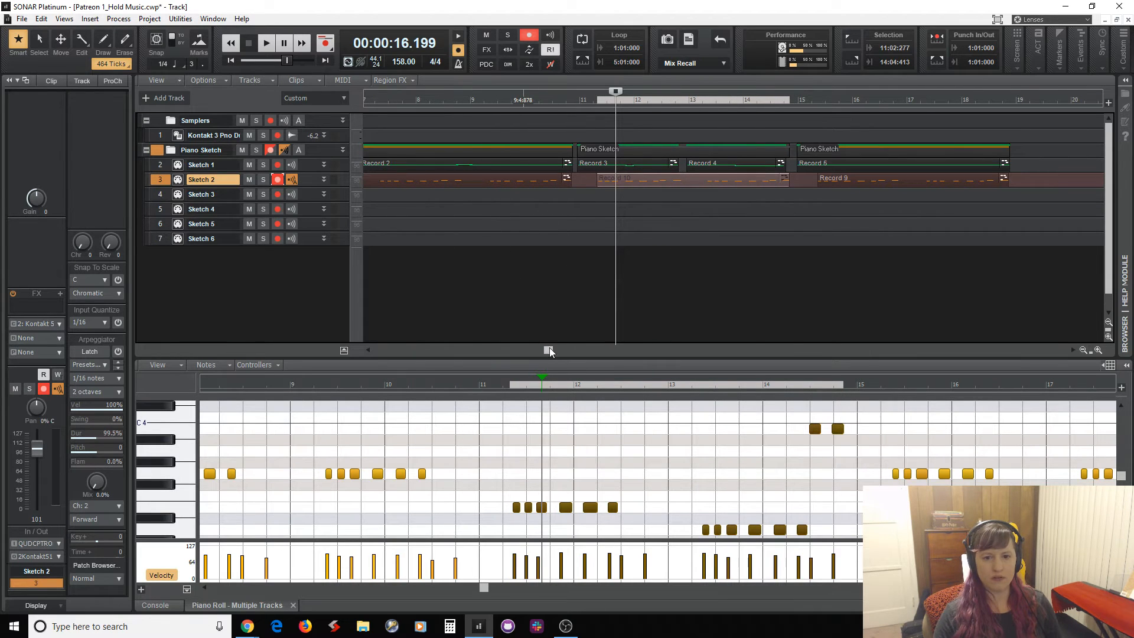
Play the whole sketch from just before bar 3 to check the completed Sketch 2 part
{"action": "left_click_drag", "start_coordinate": [553, 351], "coordinate": [433, 349]}
{"action": "left_click", "coordinate": [1083, 349]}
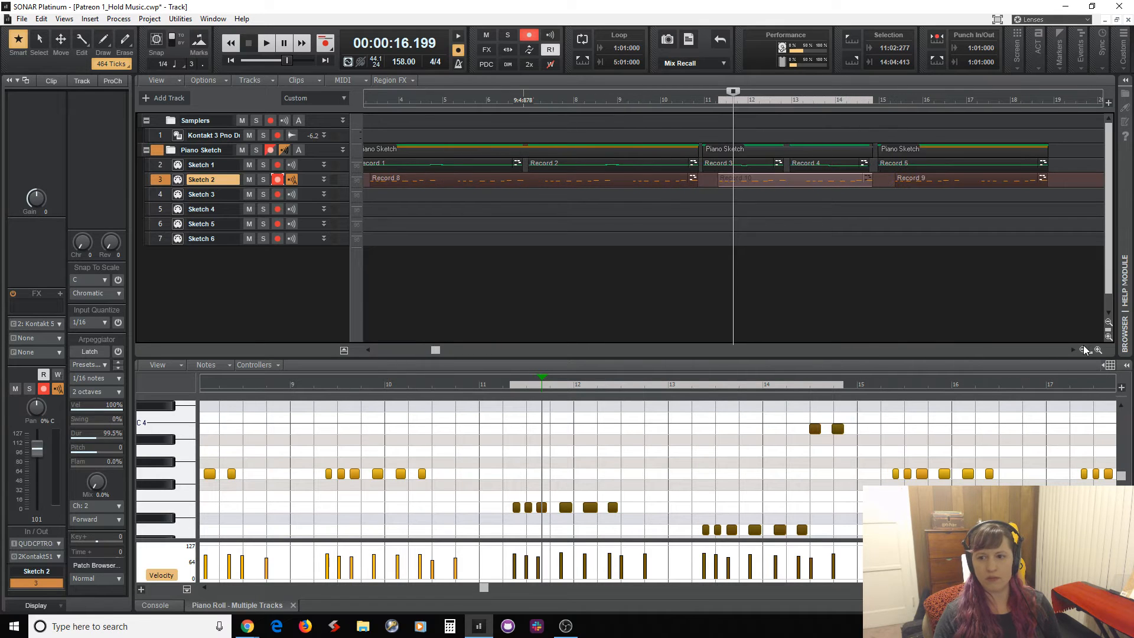
{"action": "left_click_drag", "start_coordinate": [438, 350], "coordinate": [411, 351]}
{"action": "left_click", "coordinate": [389, 274]}
{"action": "key", "text": "space"}
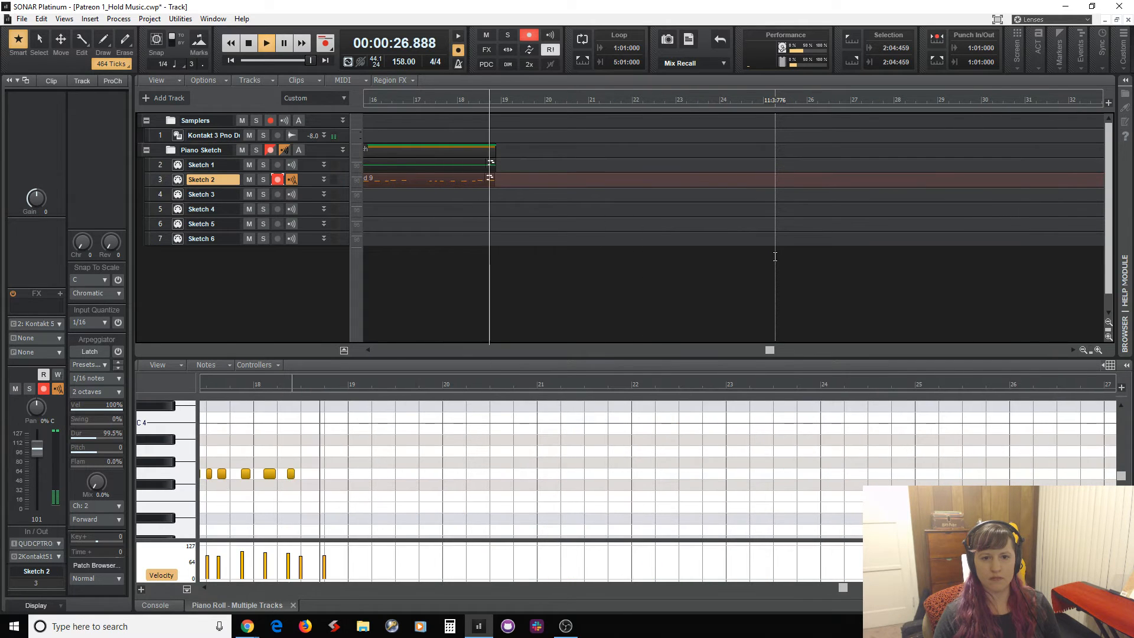
{"action": "key", "text": "space"}
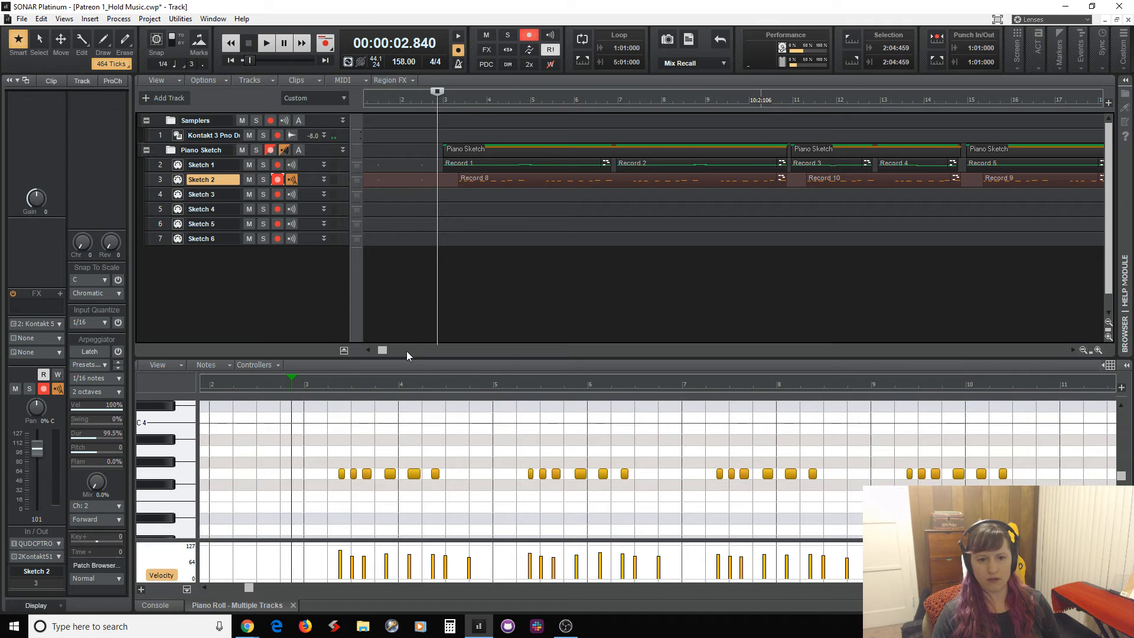
Play the sketch from just before bar 11 to check the Sketch 2 notes against the chords
{"action": "left_click_drag", "start_coordinate": [380, 349], "coordinate": [469, 350]}
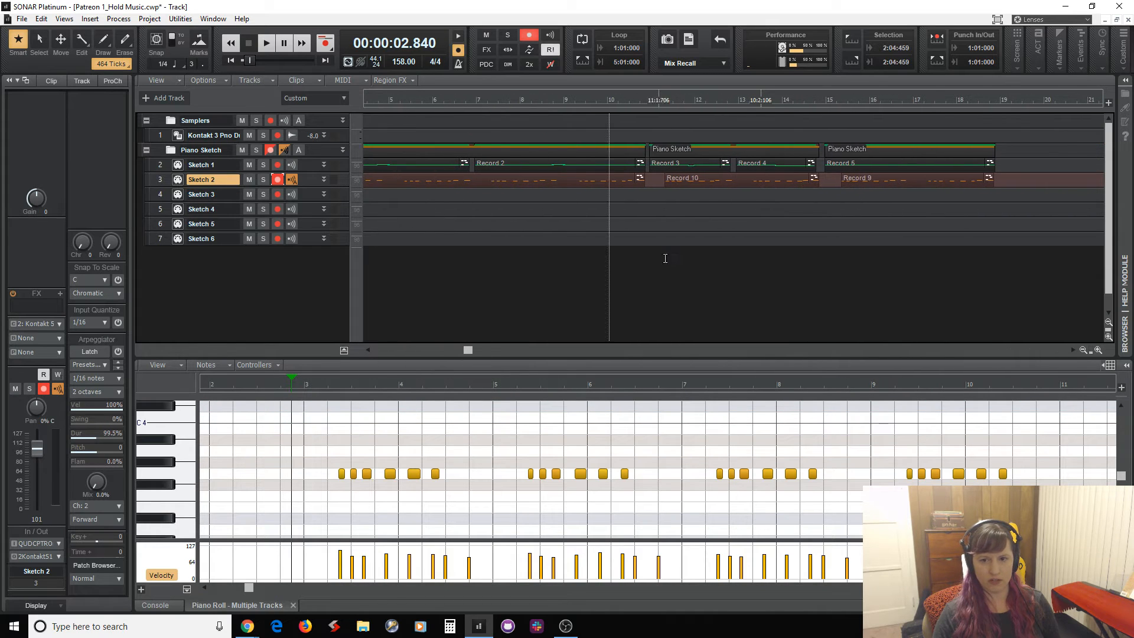
{"action": "left_click", "coordinate": [647, 229]}
{"action": "double_click", "coordinate": [707, 176]}
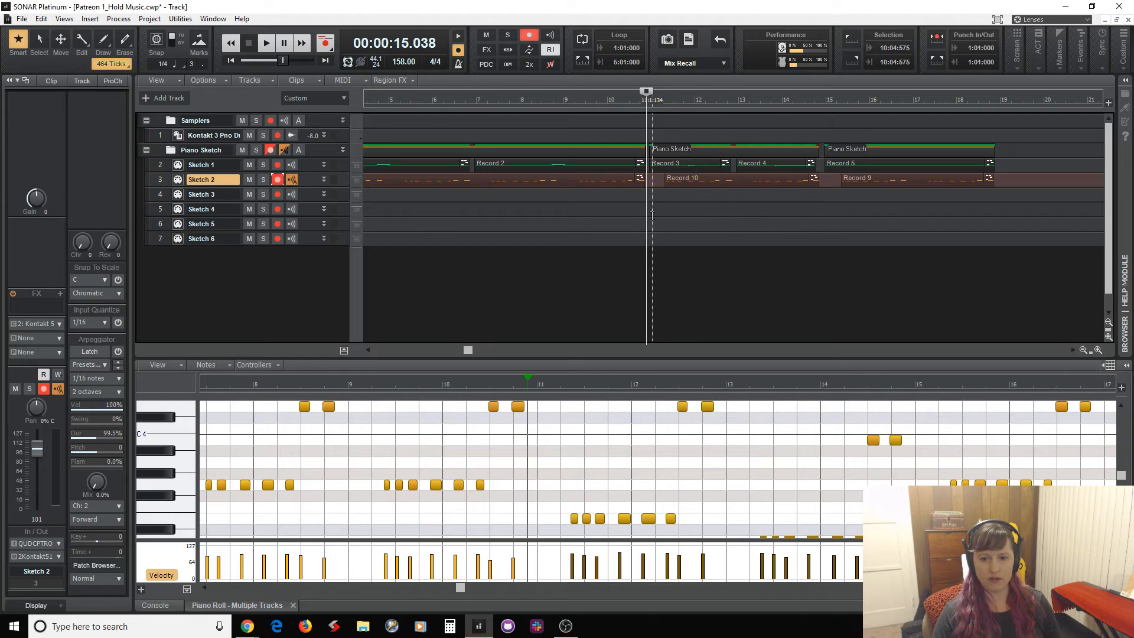
{"action": "scroll", "coordinate": [727, 446], "scroll_direction": "down", "scroll_amount": 2}
{"action": "scroll", "coordinate": [727, 446], "scroll_direction": "up", "scroll_amount": 3}
{"action": "scroll", "coordinate": [727, 446], "scroll_direction": "up", "scroll_amount": 2}
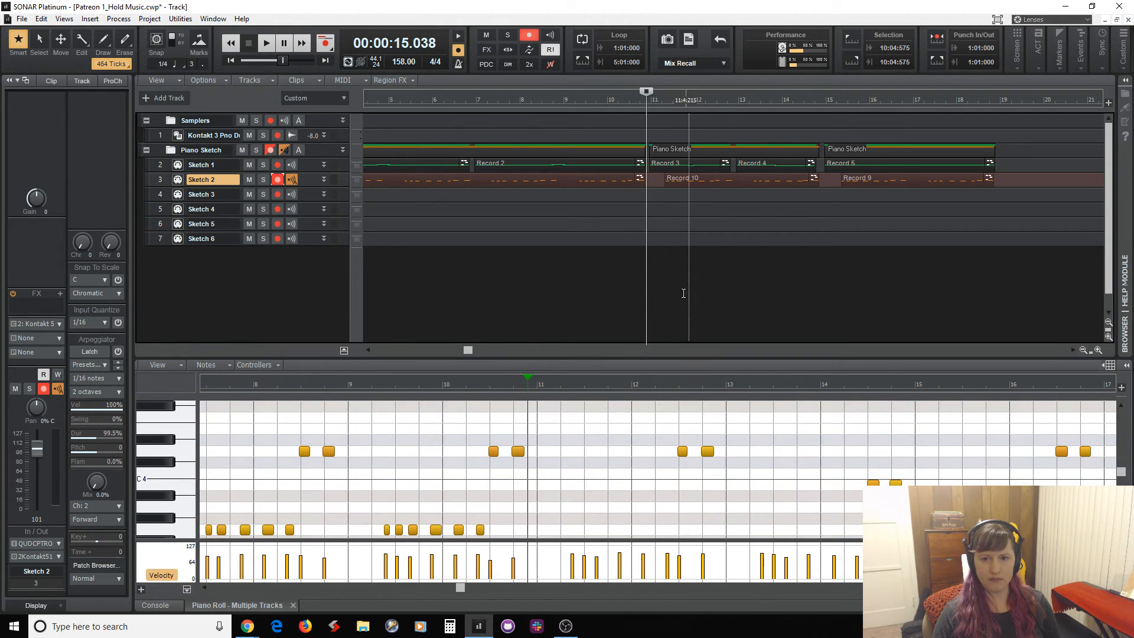
{"action": "left_click", "coordinate": [642, 245]}
{"action": "key", "text": "space"}
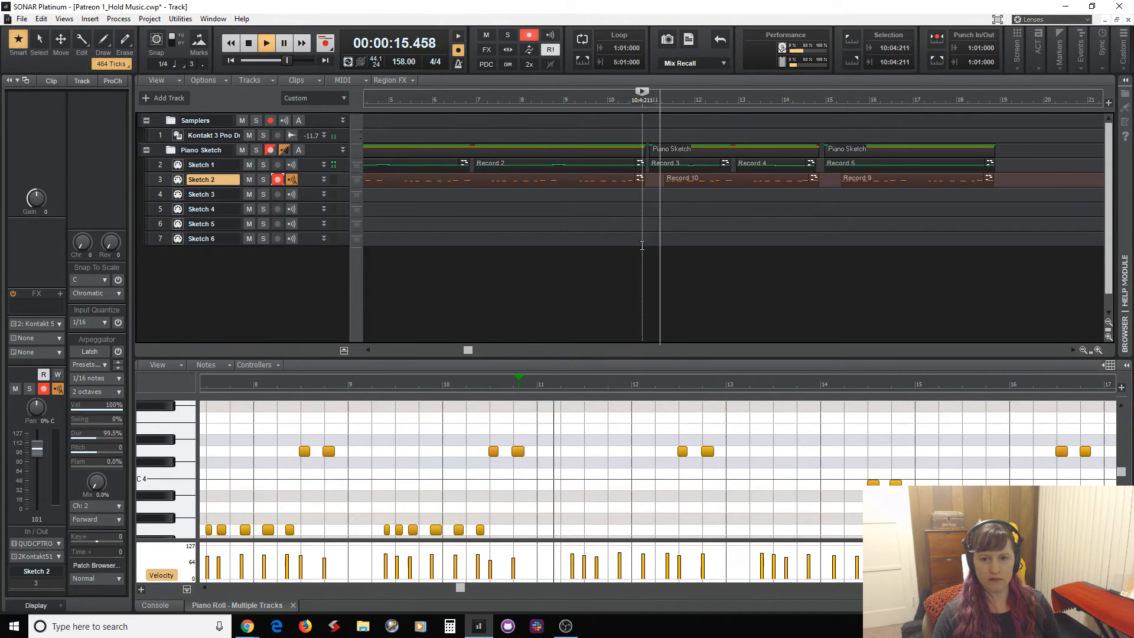
{"action": "key", "text": "space"}
{"action": "key", "text": "space"}
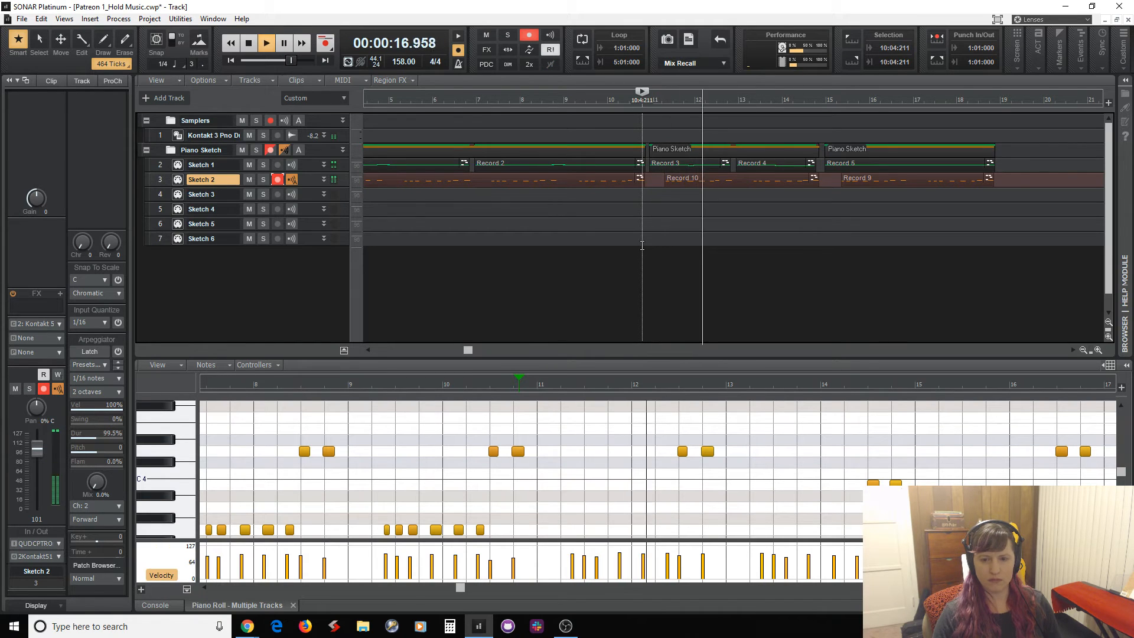
{"action": "key", "text": "space"}
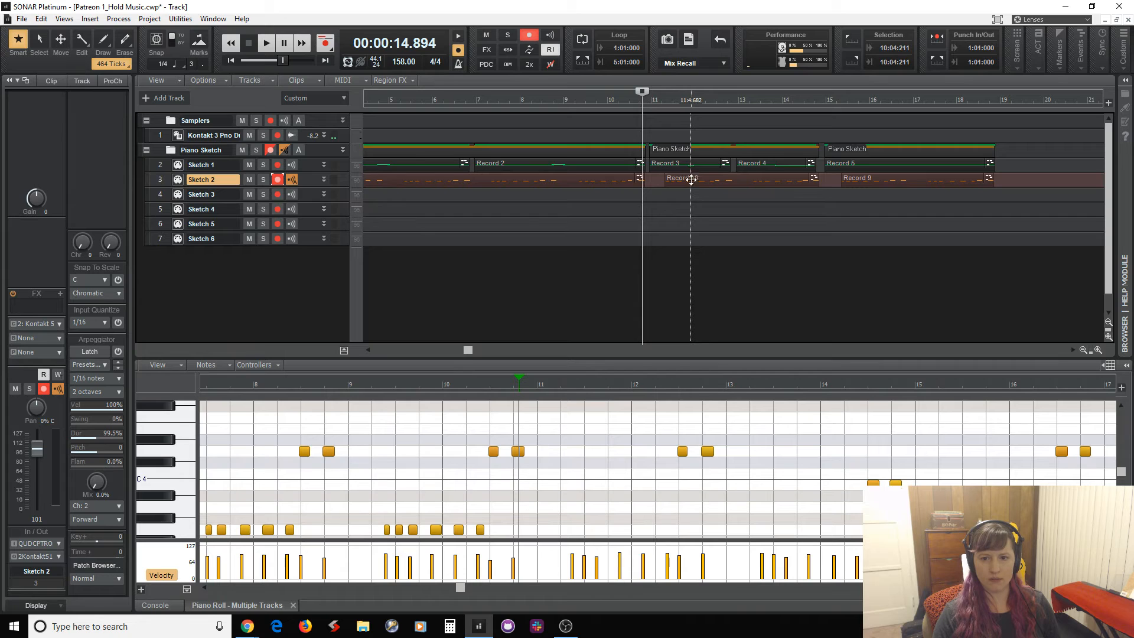
Lower the three E3 notes running from the end of bar 11 into bar 12 to D3, and play the passage from bar 11
{"action": "left_click", "coordinate": [687, 199]}
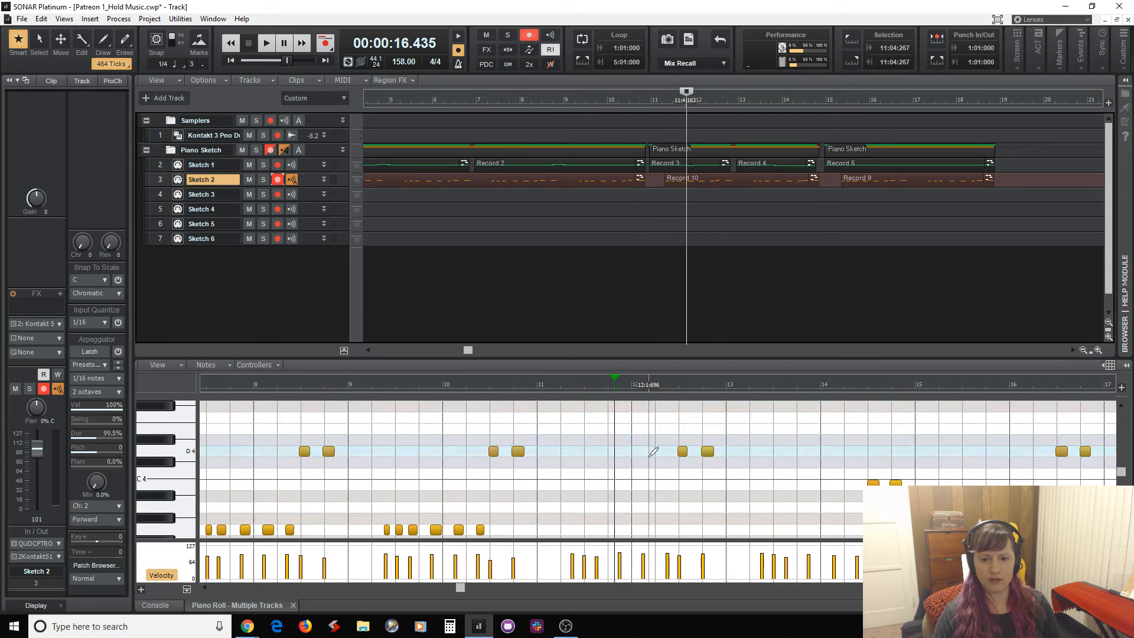
{"action": "scroll", "coordinate": [650, 448], "scroll_direction": "down", "scroll_amount": 5}
{"action": "left_click_drag", "start_coordinate": [618, 462], "coordinate": [688, 489]}
{"action": "left_click_drag", "start_coordinate": [625, 472], "coordinate": [623, 496]}
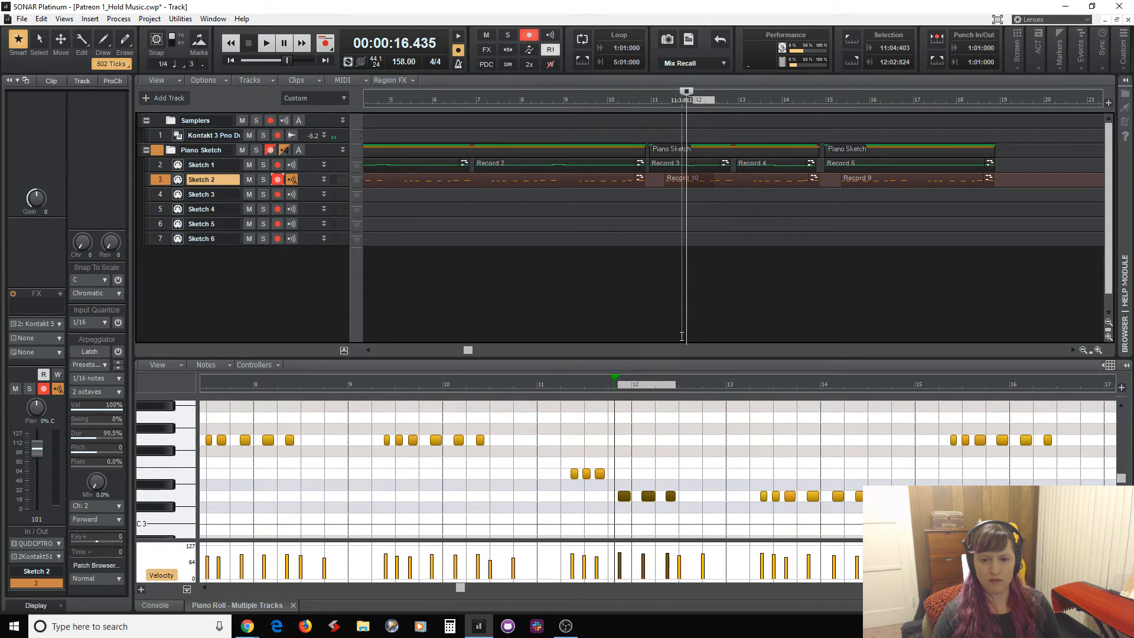
{"action": "left_click", "coordinate": [647, 268]}
{"action": "key", "text": "space"}
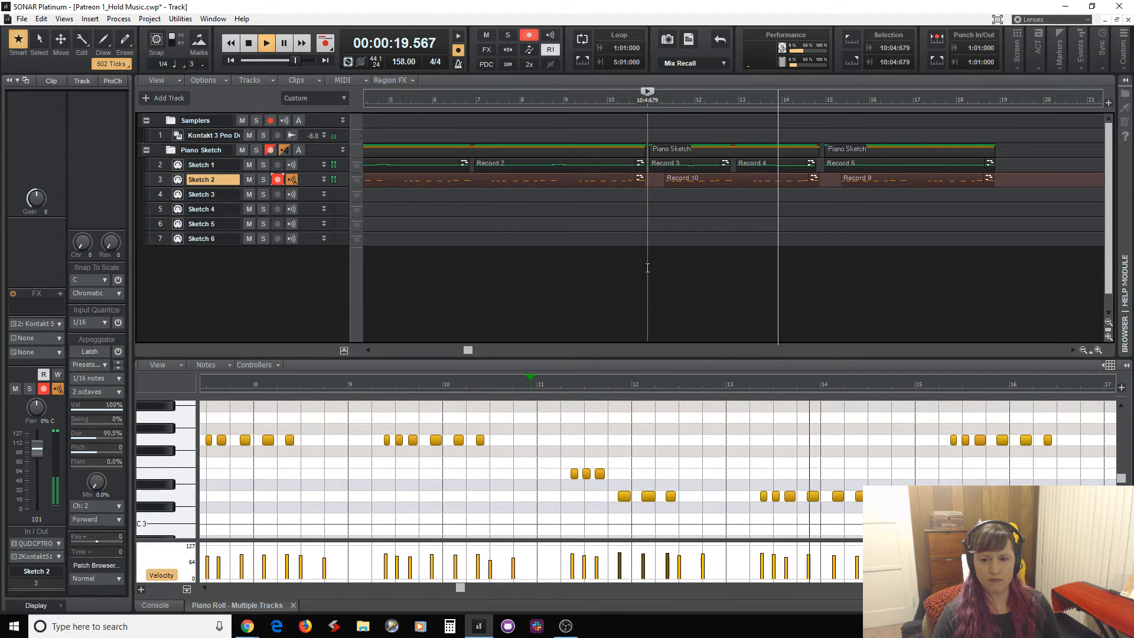
{"action": "key", "text": "space"}
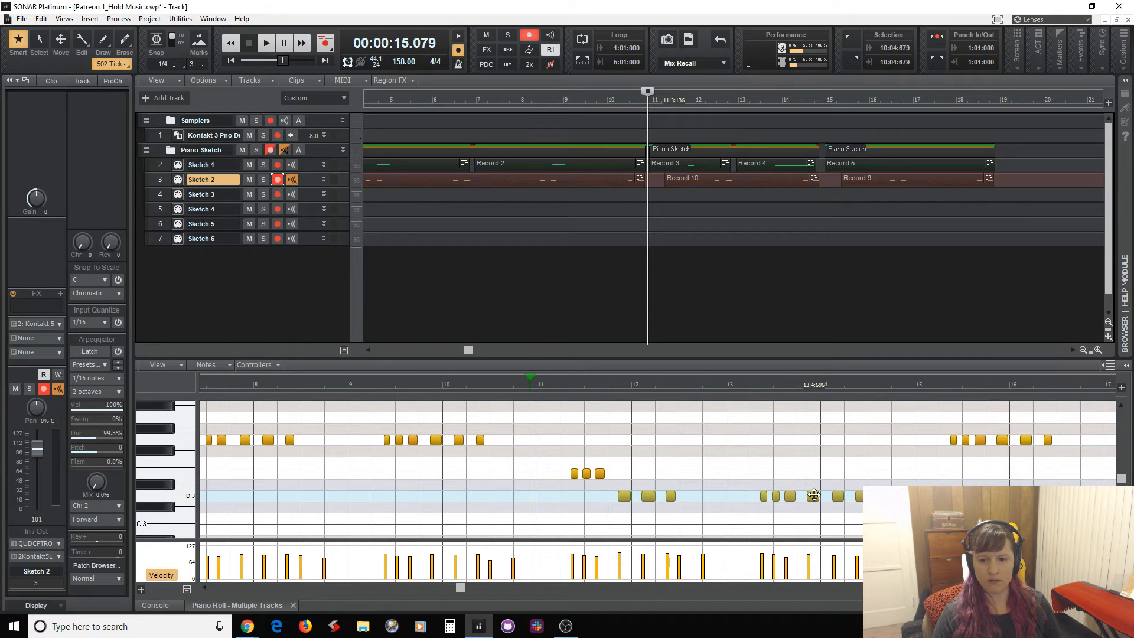
Raise the three D3 notes running from the end of bar 13 into bar 14 to G3, and play the passage back
{"action": "left_click", "coordinate": [813, 494]}
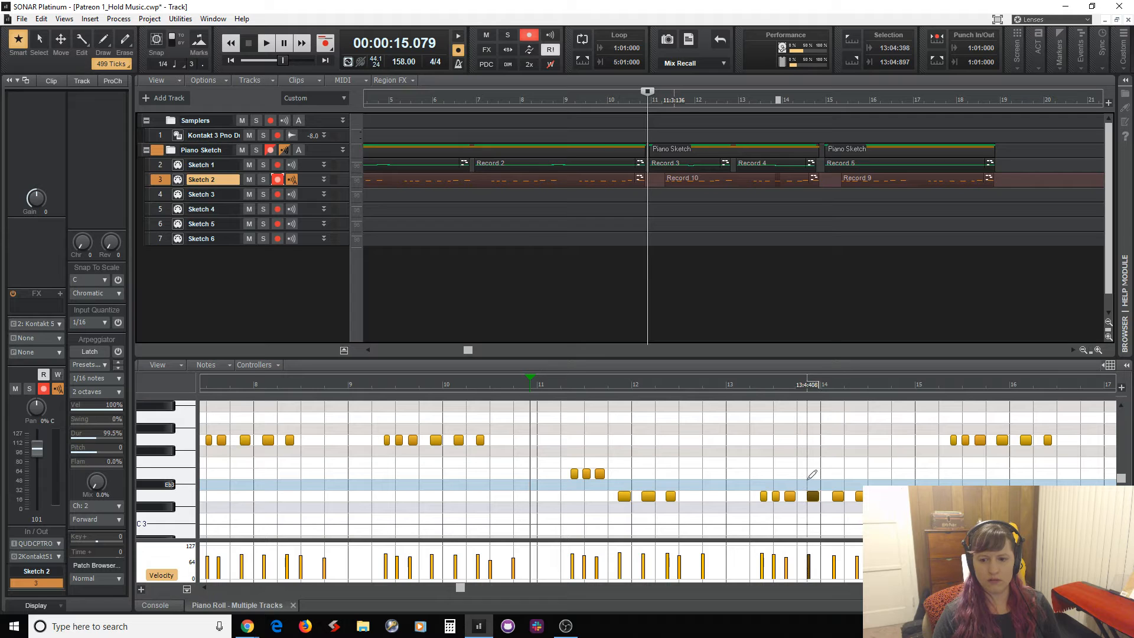
{"action": "left_click_drag", "start_coordinate": [808, 507], "coordinate": [882, 508]}
{"action": "key", "text": "ctrl+z"}
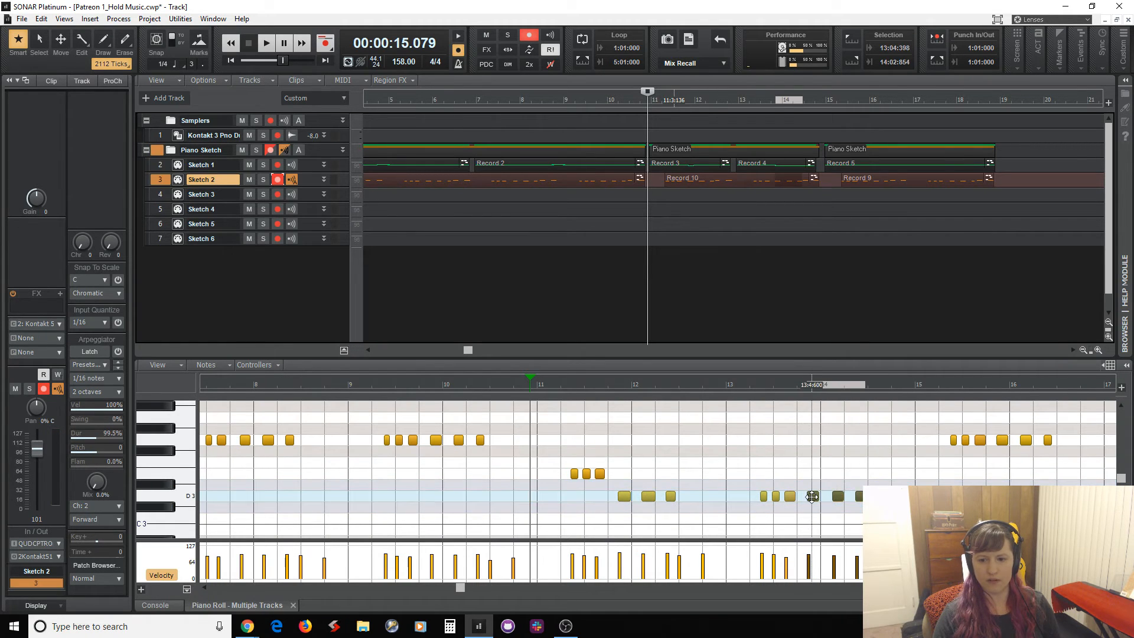
{"action": "left_click_drag", "start_coordinate": [813, 496], "coordinate": [817, 440]}
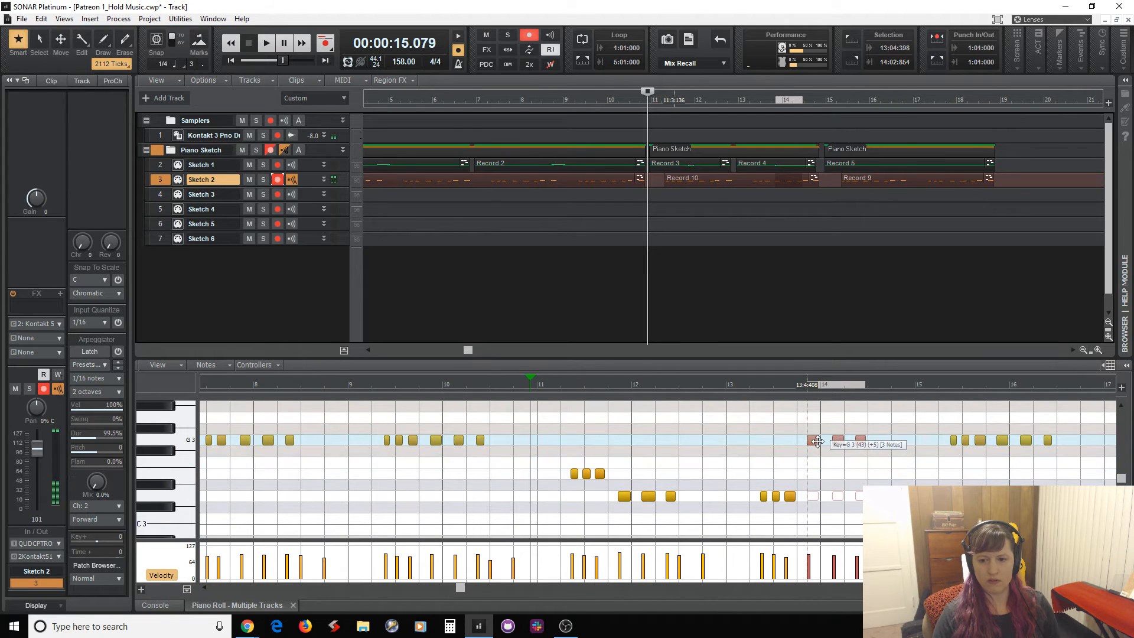
{"action": "key", "text": "space"}
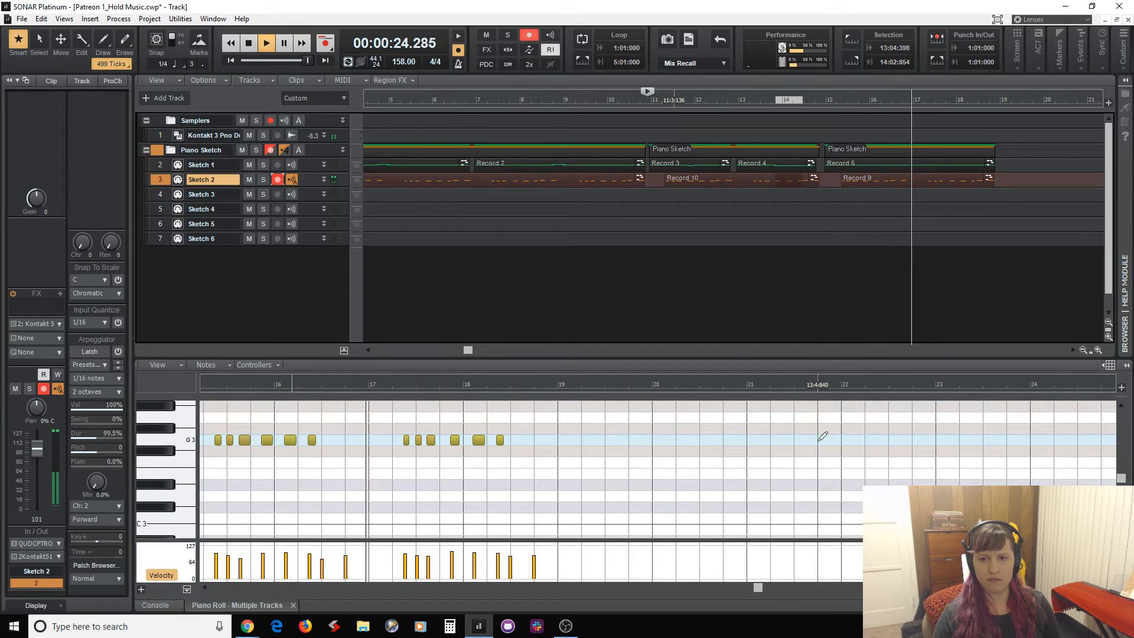
{"action": "key", "text": "space"}
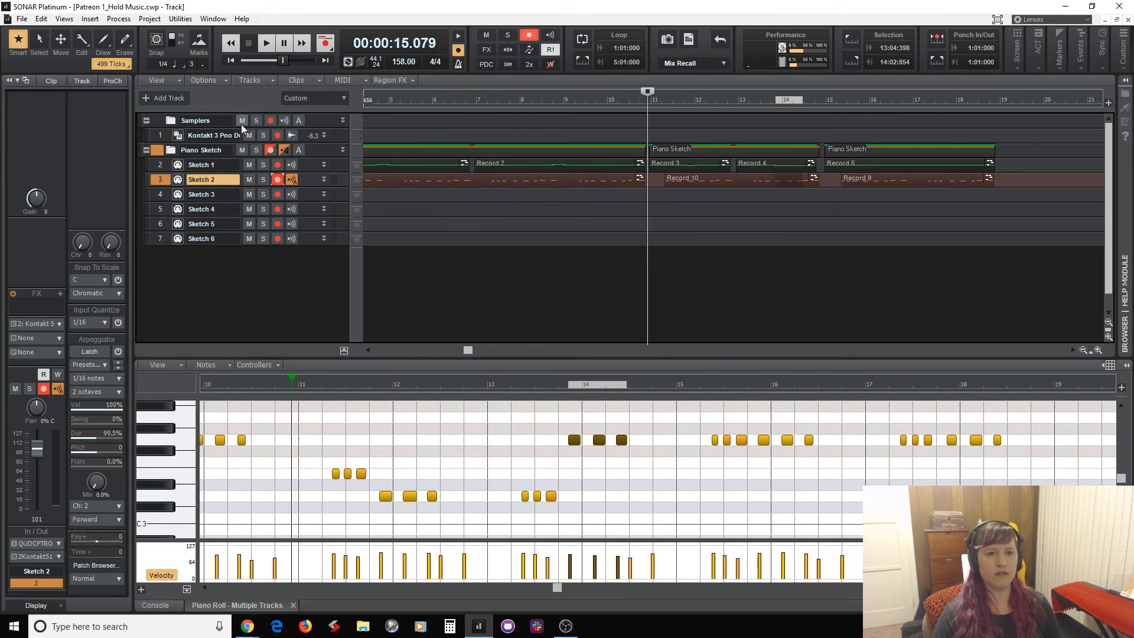
Collapse the Piano Sketch track folder and expand the Browser, shrinking its Help Module to give the plug-in list more room
{"action": "left_click_drag", "start_coordinate": [468, 351], "coordinate": [394, 351]}
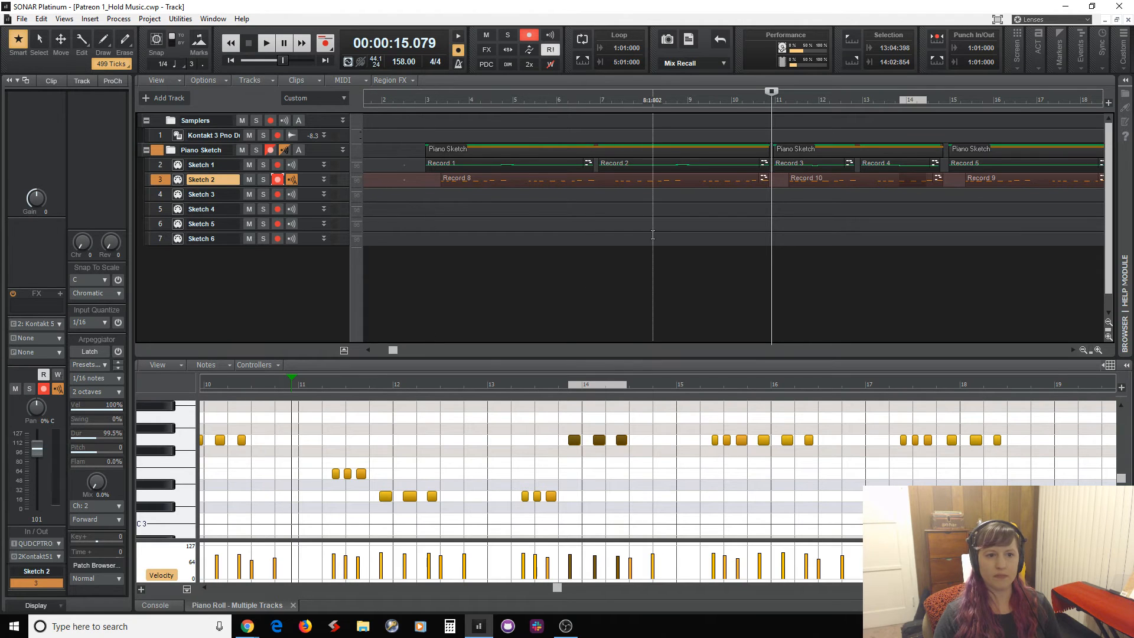
{"action": "left_click", "coordinate": [146, 151]}
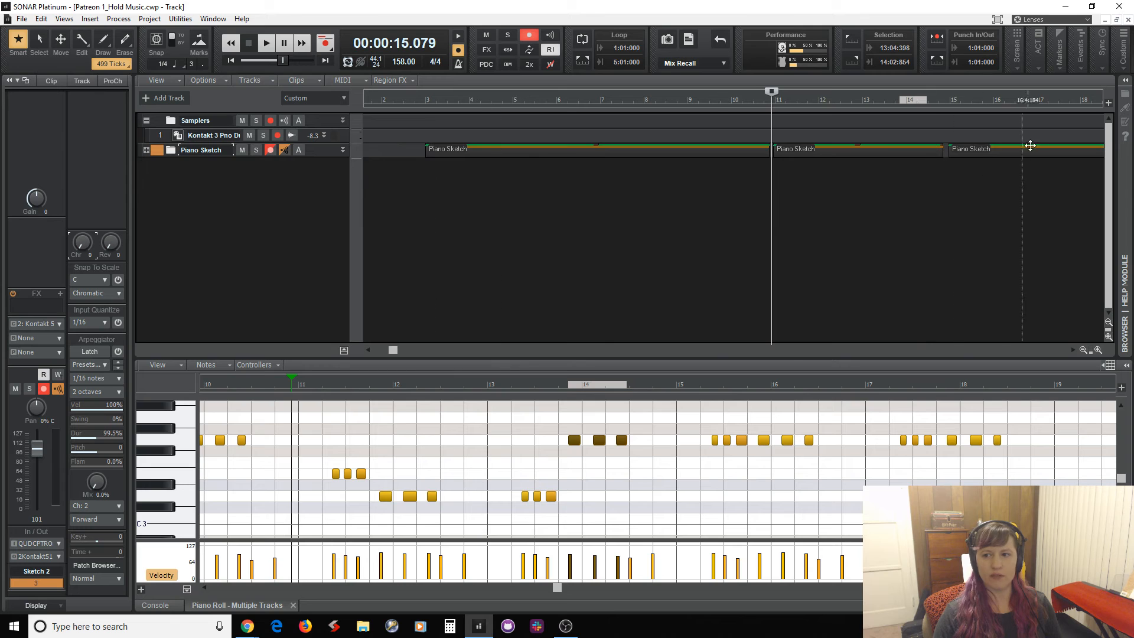
{"action": "left_click", "coordinate": [1125, 81]}
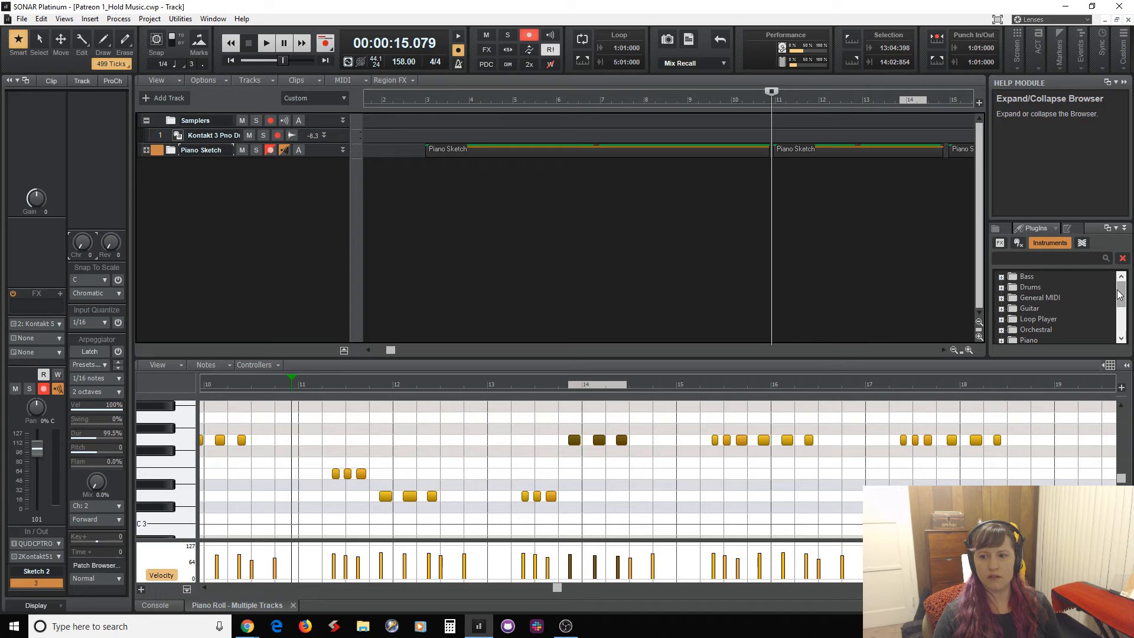
{"action": "left_click", "coordinate": [1115, 83]}
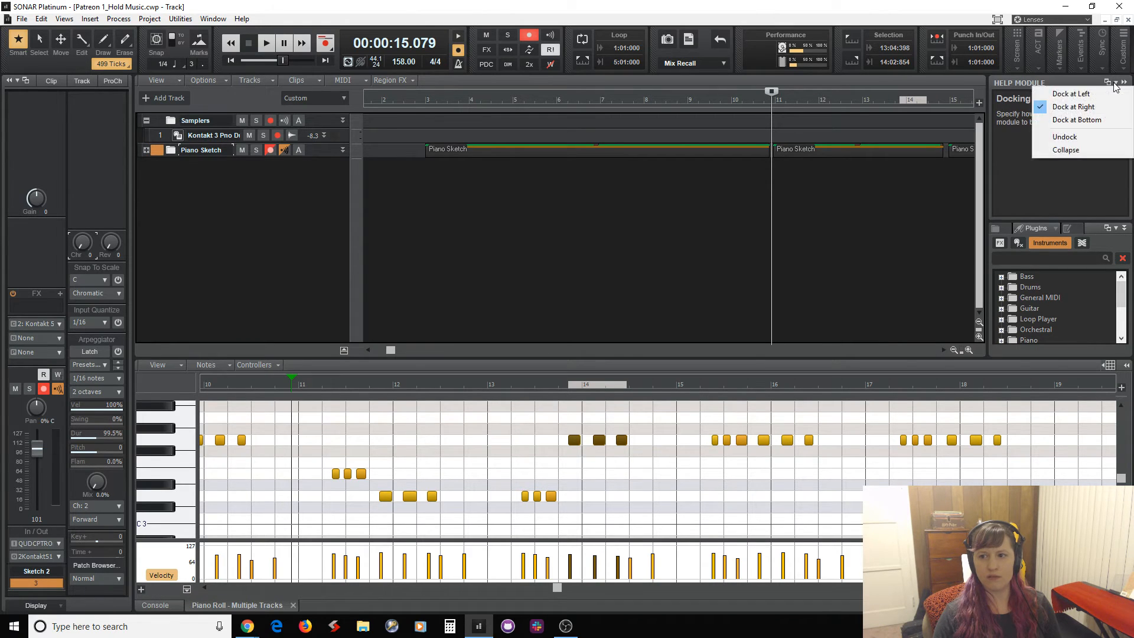
{"action": "left_click", "coordinate": [1089, 179]}
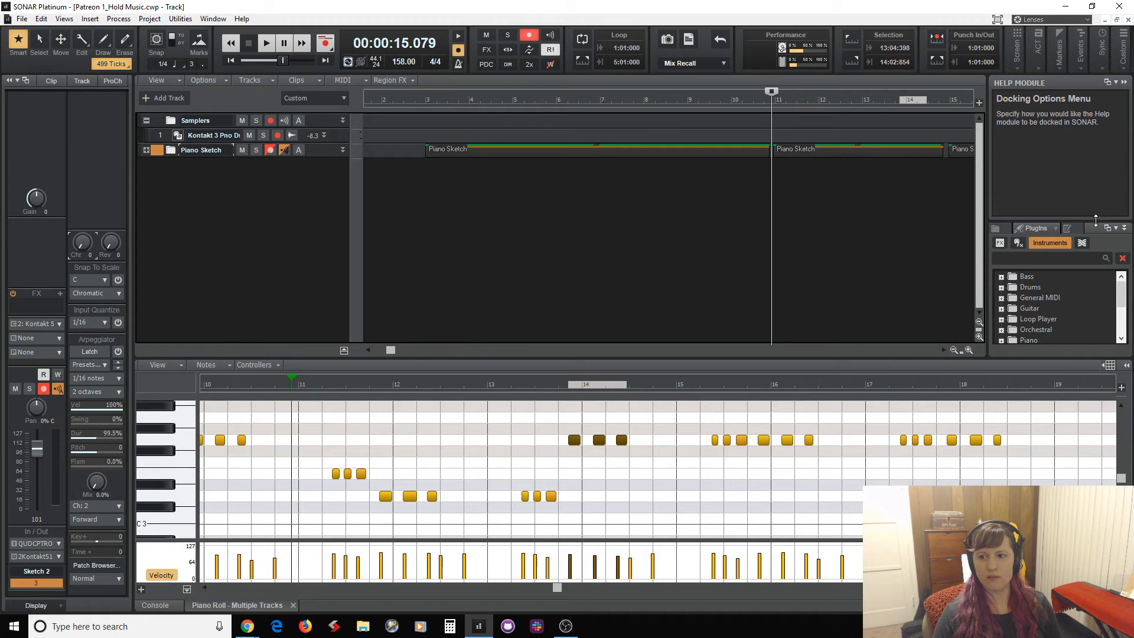
{"action": "left_click_drag", "start_coordinate": [1098, 93], "coordinate": [1098, 87]}
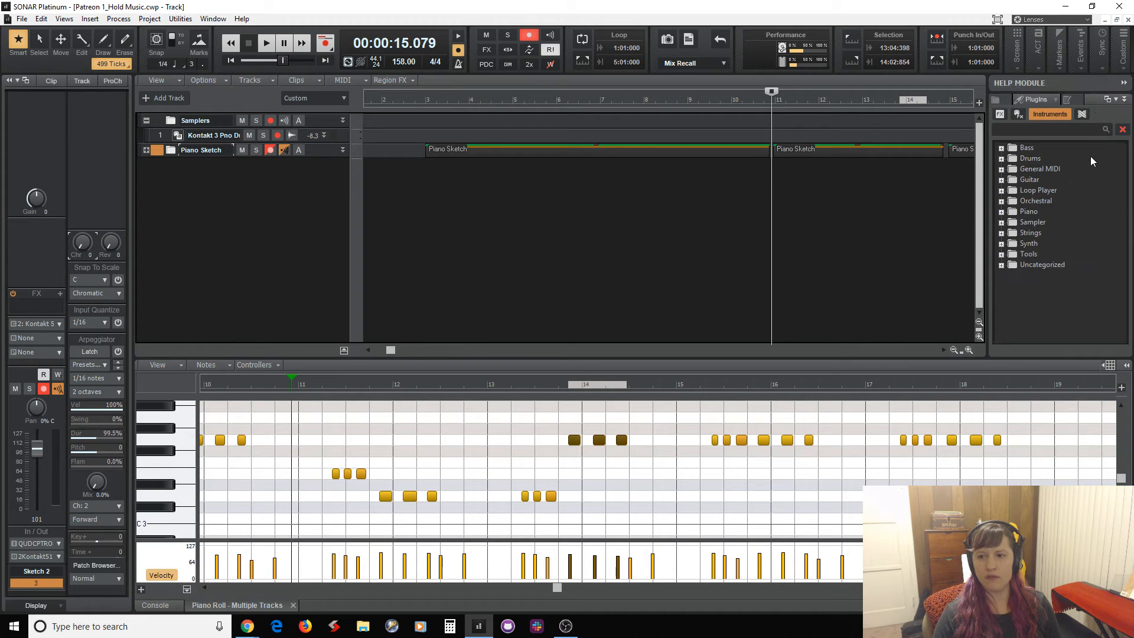
Find "absynth" among the instrument plug-ins, insert the first Absynth 5 as a Simple Instrument Track, and open its window over the project's centre
{"action": "left_click", "coordinate": [1063, 128]}
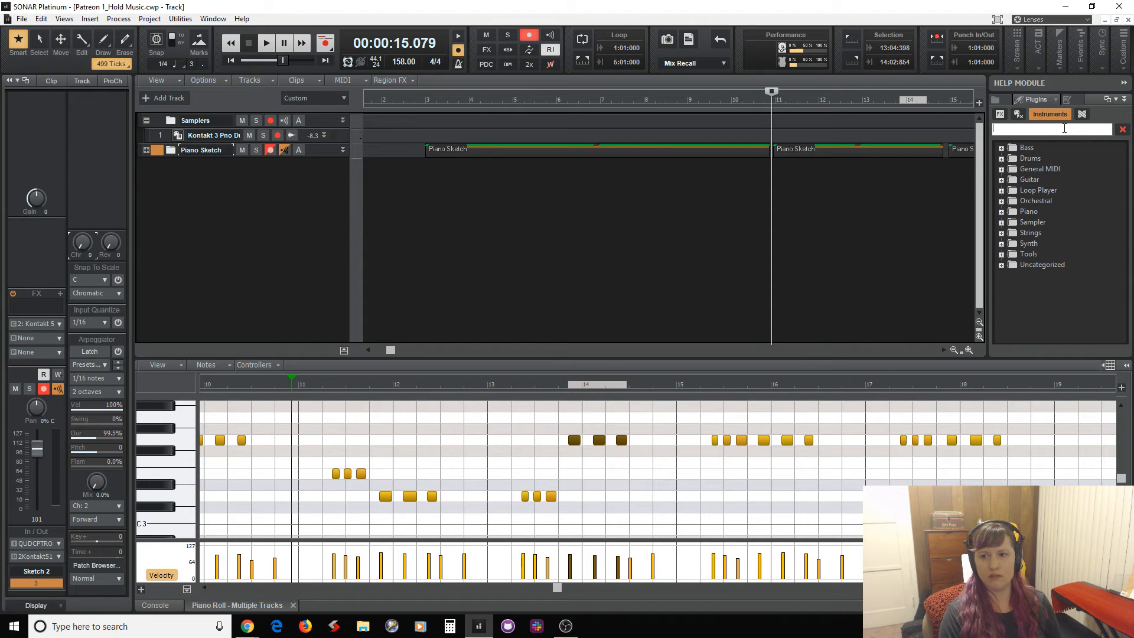
{"action": "type", "text": "absynth"}
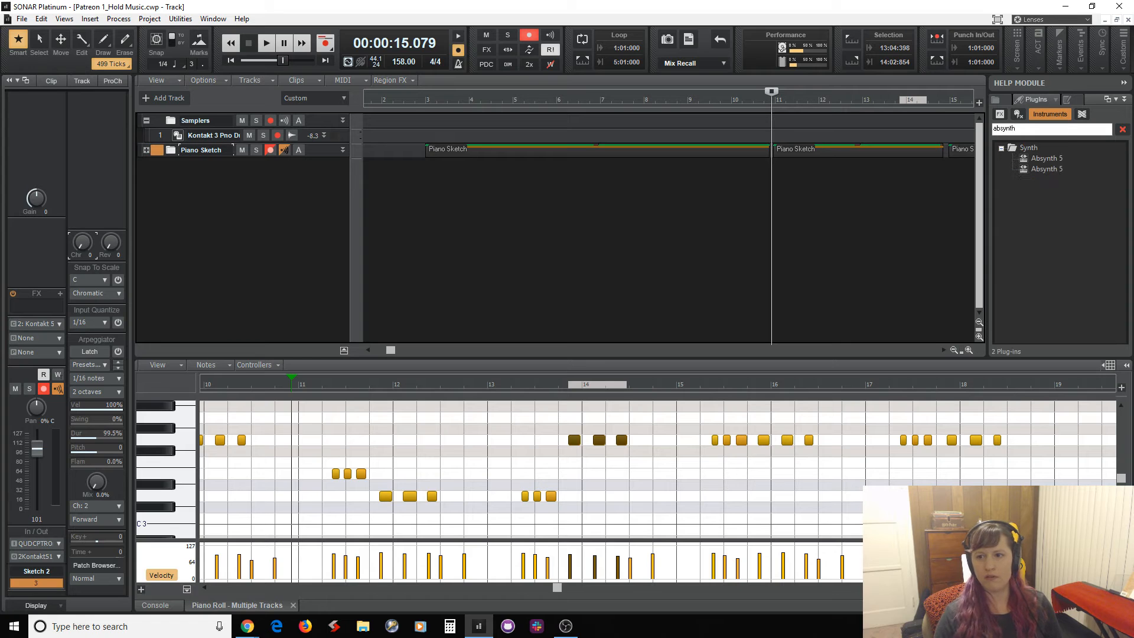
{"action": "double_click", "coordinate": [1053, 158]}
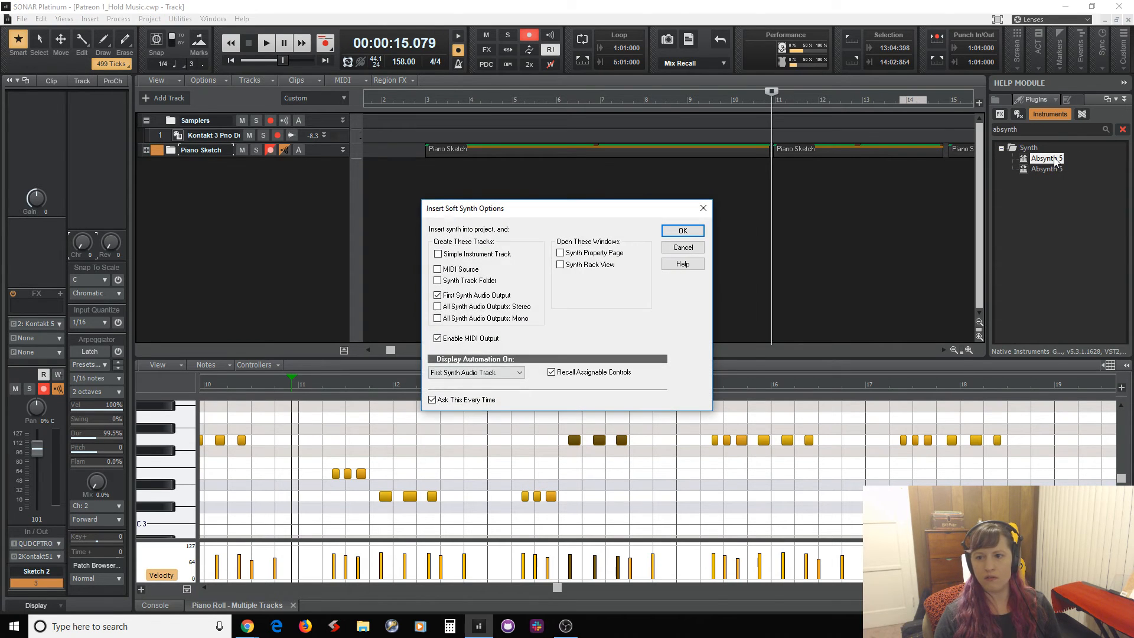
{"action": "left_click", "coordinate": [439, 255]}
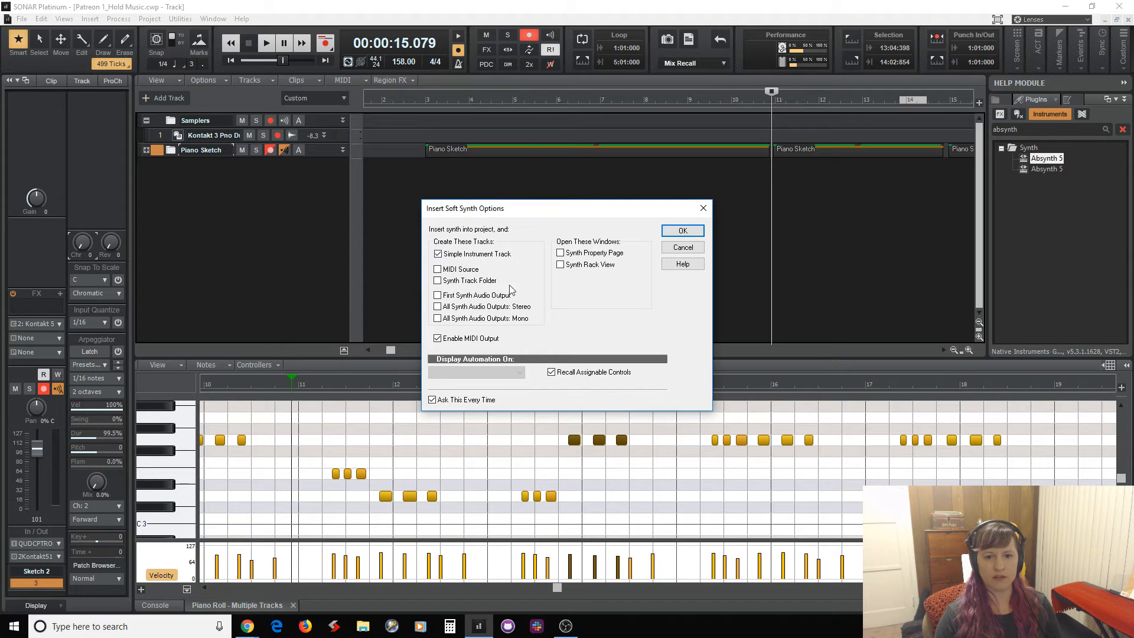
{"action": "left_click", "coordinate": [683, 232]}
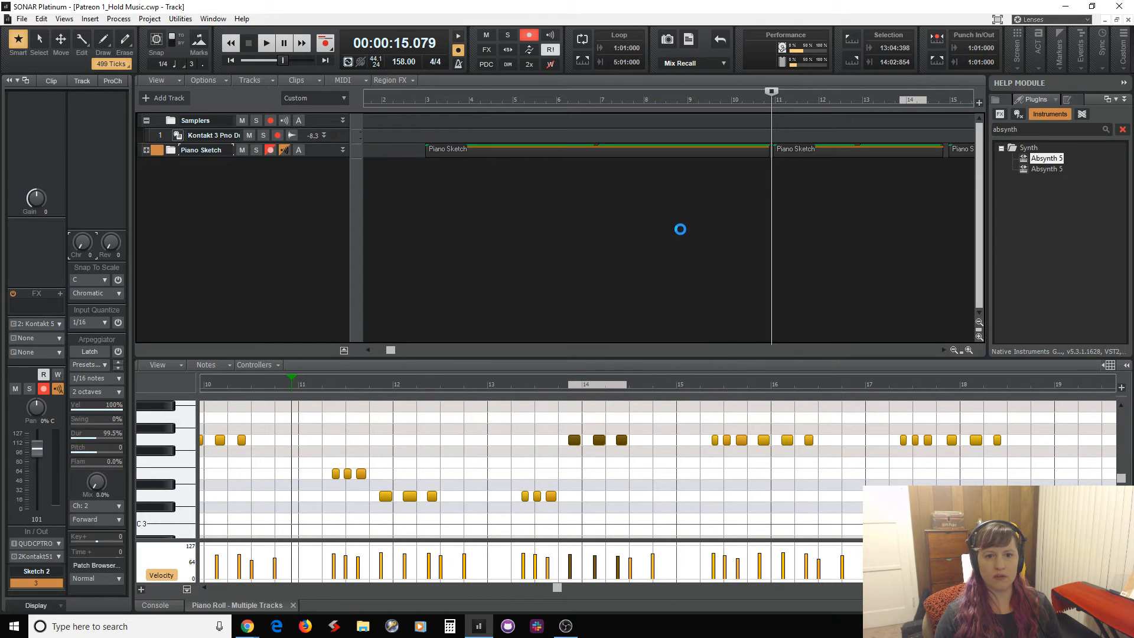
{"action": "left_click", "coordinate": [172, 165]}
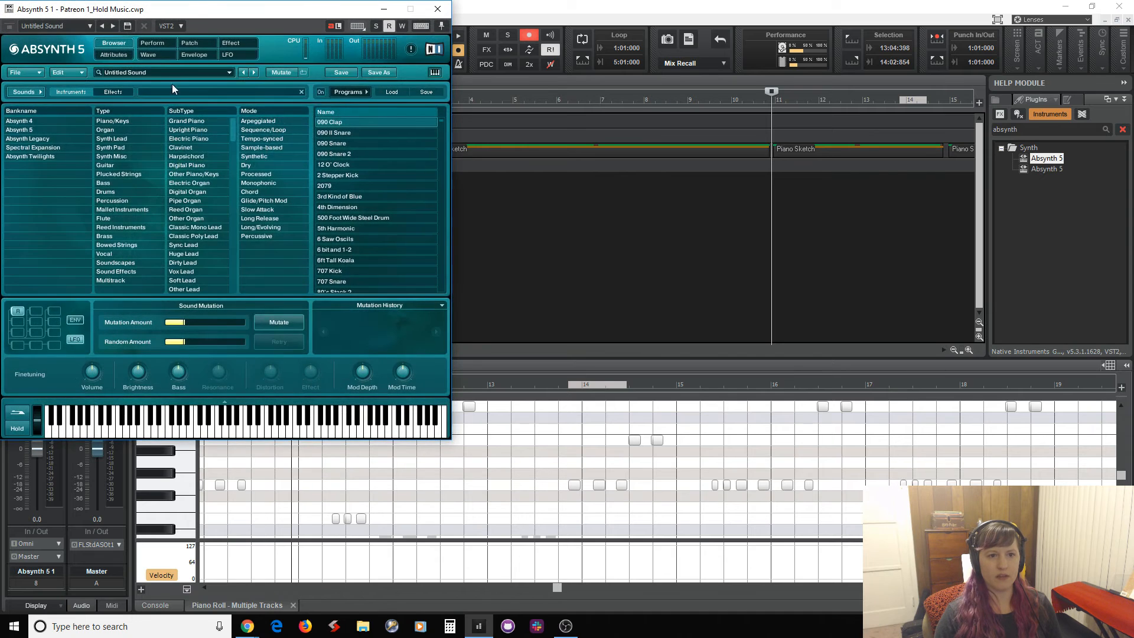
{"action": "left_click_drag", "start_coordinate": [191, 11], "coordinate": [581, 77]}
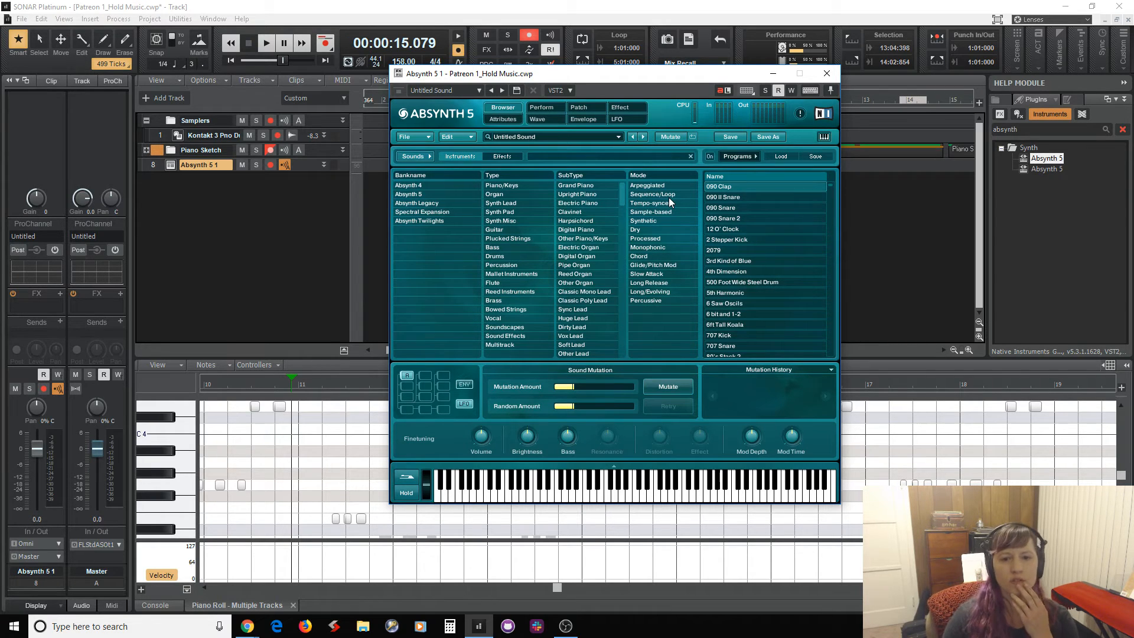
Filter the Absynth 5 sounds to Synth Lead and Dry, load Big Bright Poly Synth, and audition it
{"action": "left_click", "coordinate": [512, 204]}
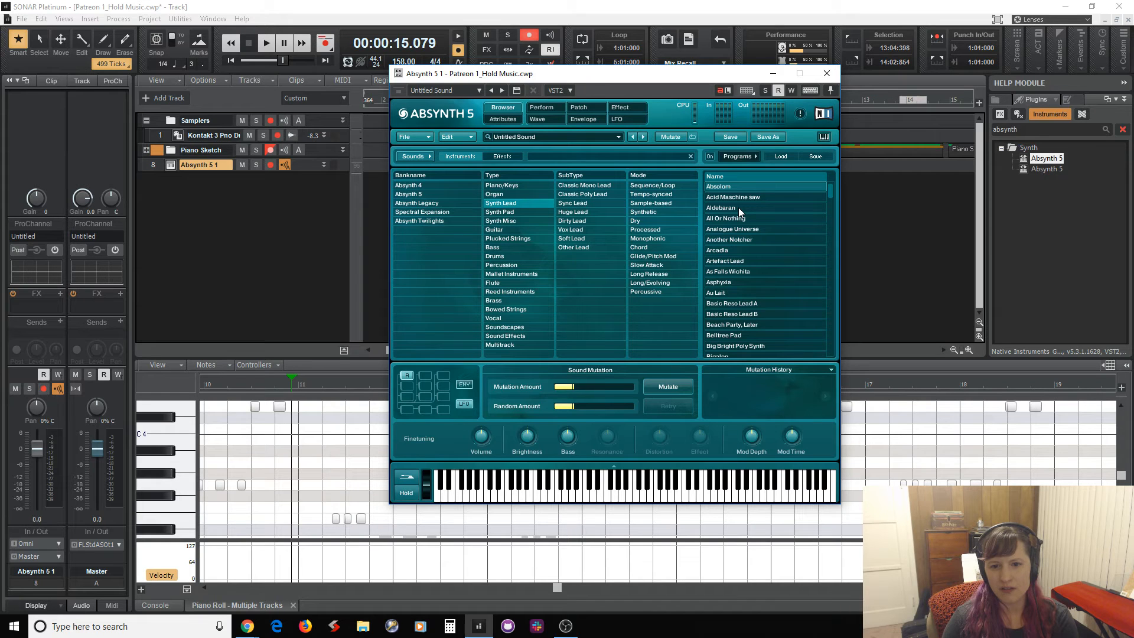
{"action": "left_click", "coordinate": [666, 224]}
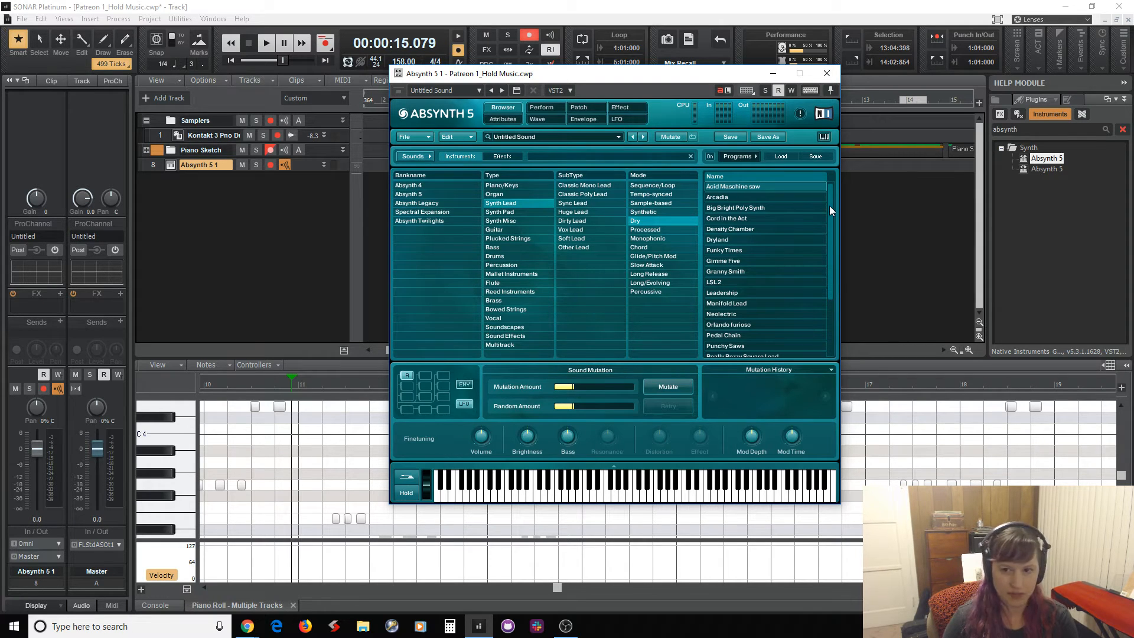
{"action": "scroll", "coordinate": [829, 206], "scroll_direction": "down", "scroll_amount": 1}
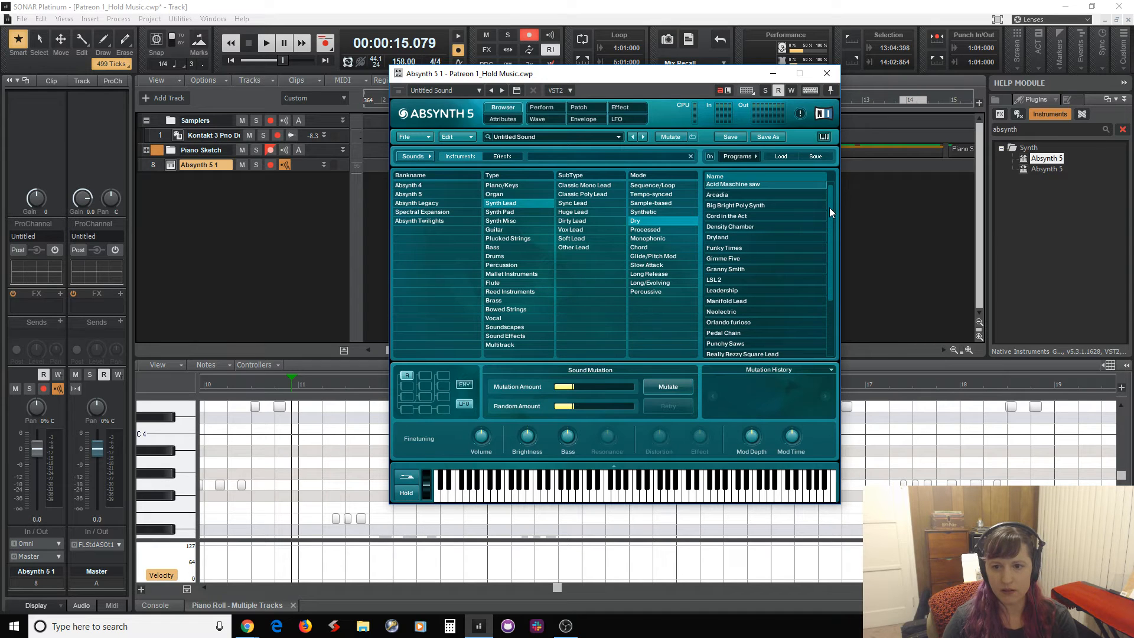
{"action": "scroll", "coordinate": [829, 204], "scroll_direction": "up", "scroll_amount": 1}
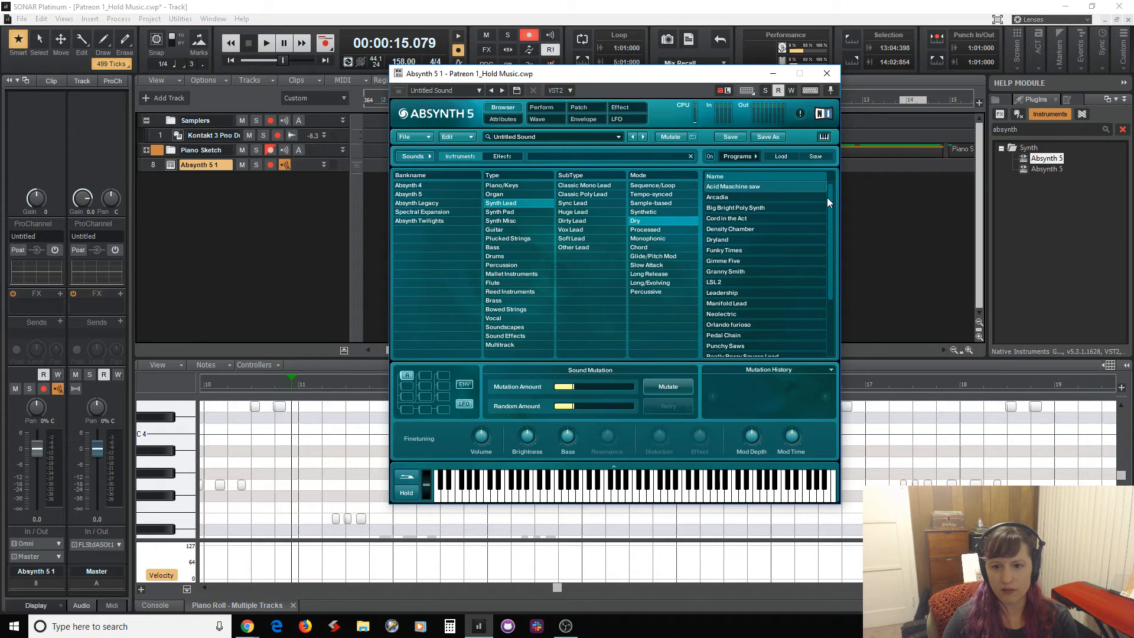
{"action": "left_click", "coordinate": [749, 207]}
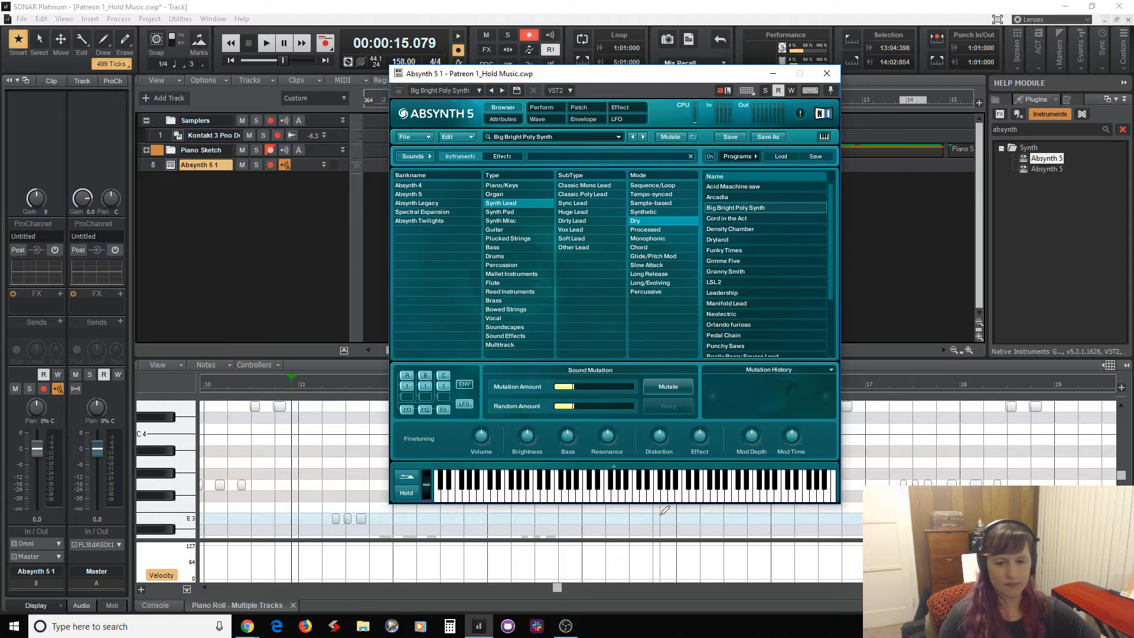
{"action": "left_click", "coordinate": [625, 495]}
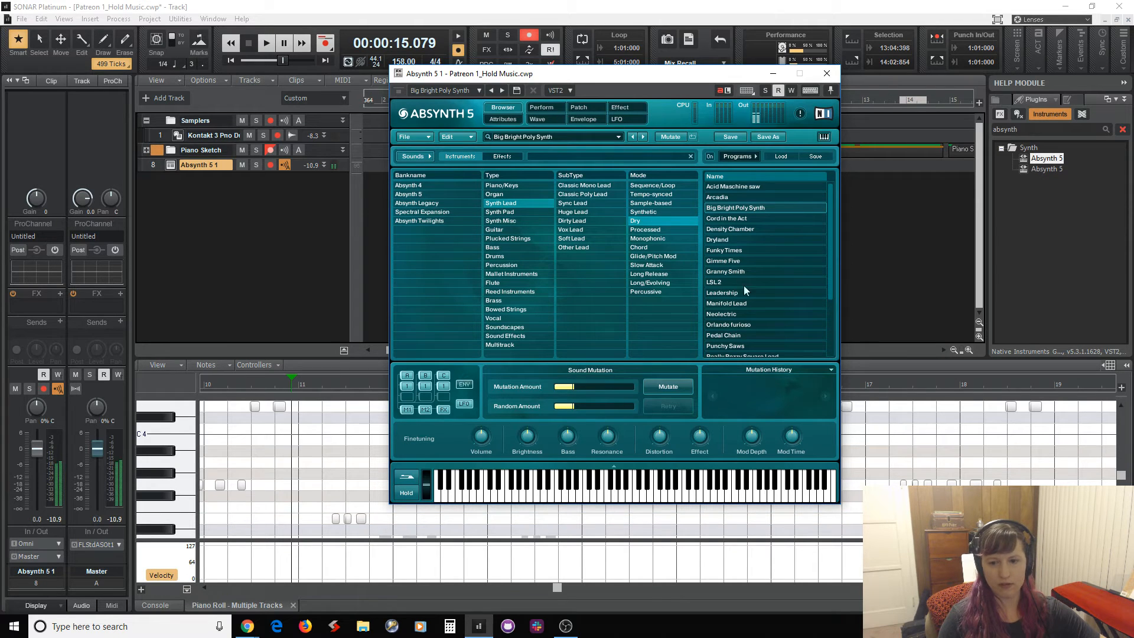
Narrow the Absynth 5 sounds to Classic Mono Lead and audition Arcadia, Dryland and LSL 2
{"action": "left_click", "coordinate": [581, 187]}
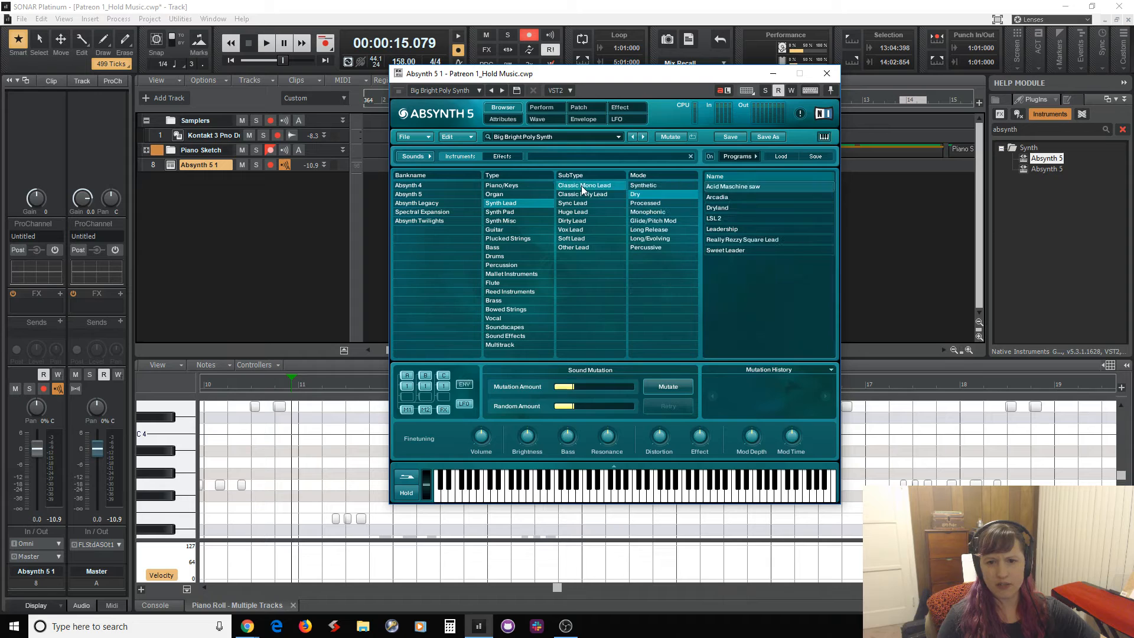
{"action": "left_click", "coordinate": [747, 198]}
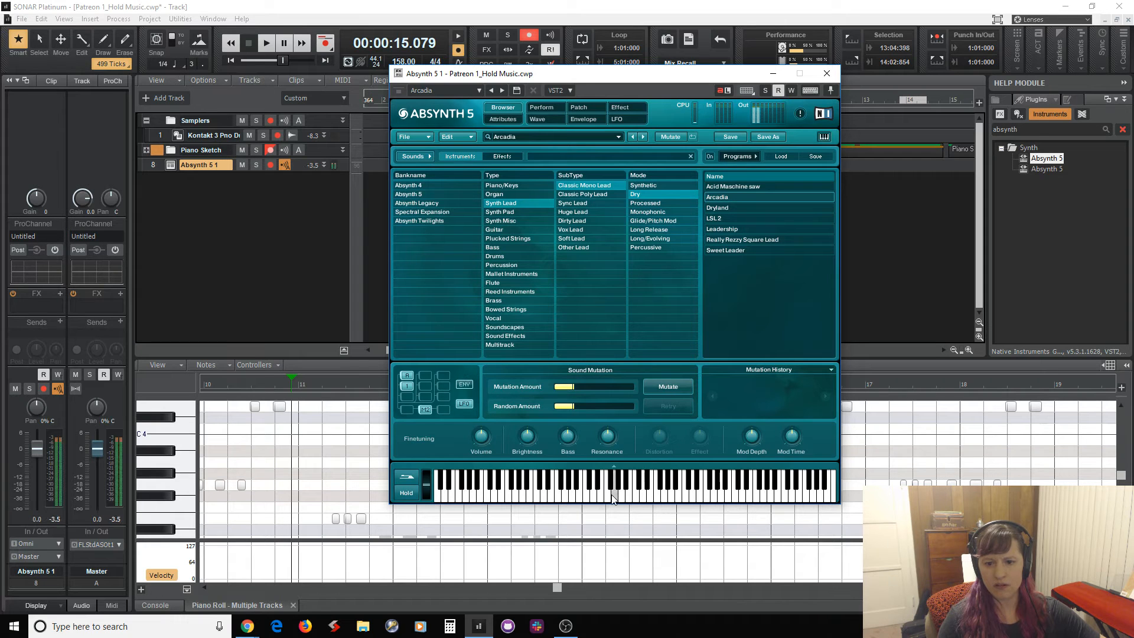
{"action": "left_click", "coordinate": [725, 207]}
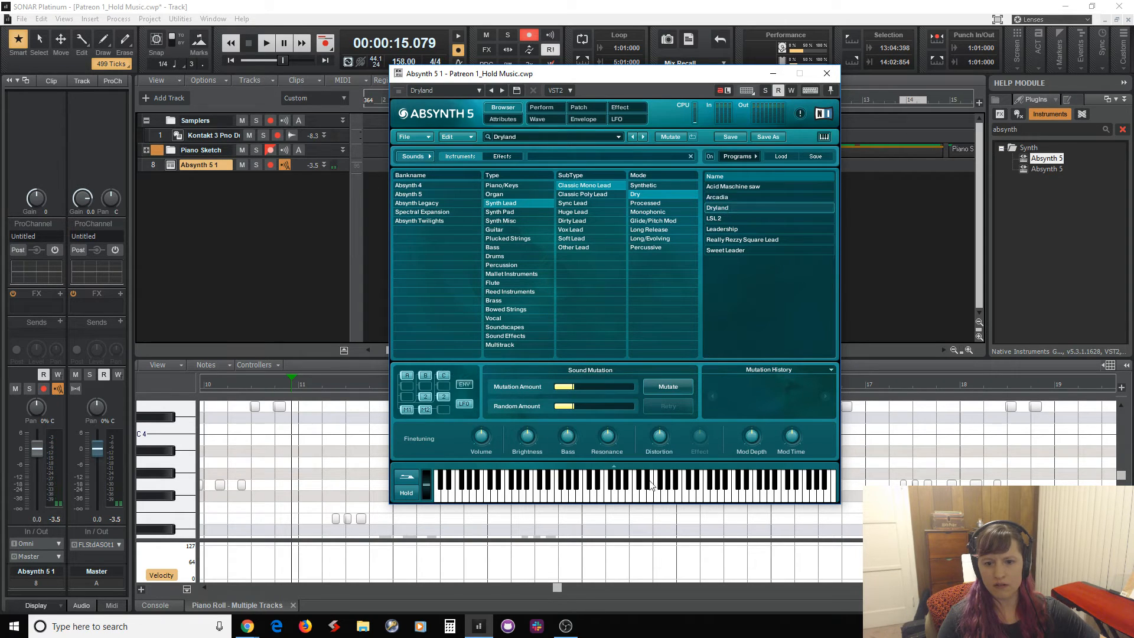
{"action": "left_click", "coordinate": [628, 498]}
{"action": "left_click", "coordinate": [730, 218]}
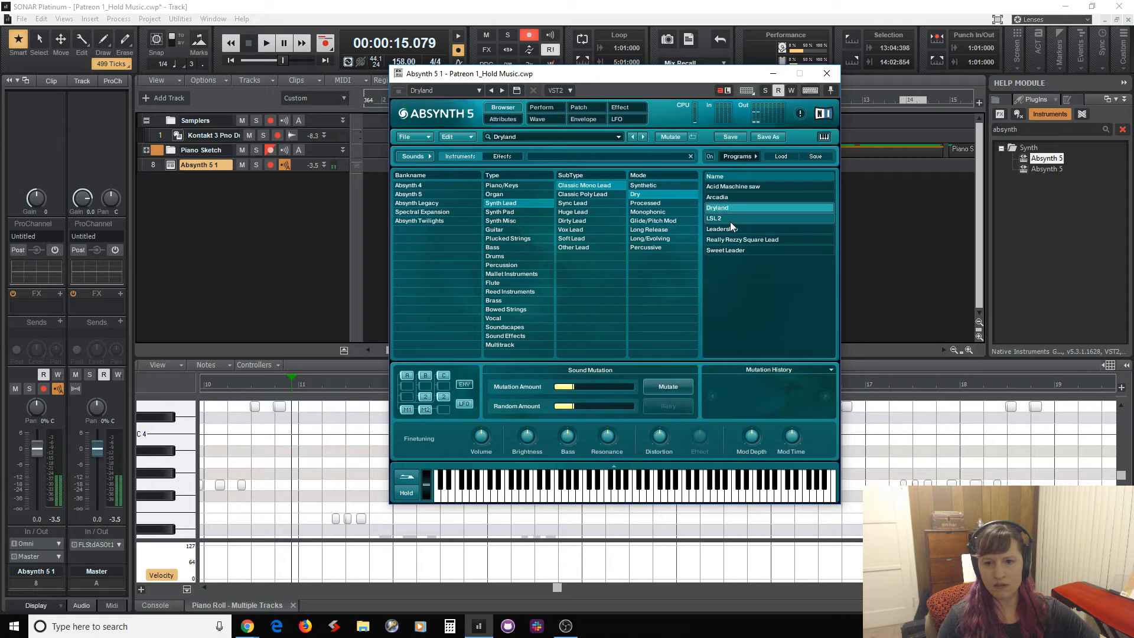
{"action": "left_click", "coordinate": [618, 498]}
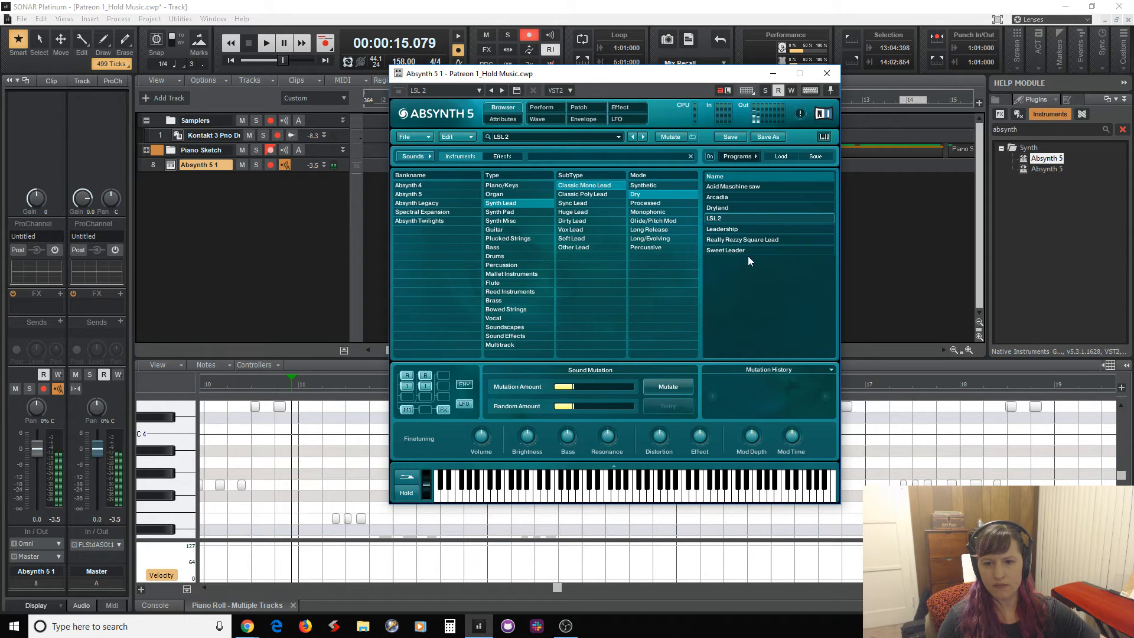
Audition the lead sounds Leadership, Really Rezzy Square Lead and Sweet Leader
{"action": "left_click", "coordinate": [743, 228]}
{"action": "left_click", "coordinate": [617, 499]}
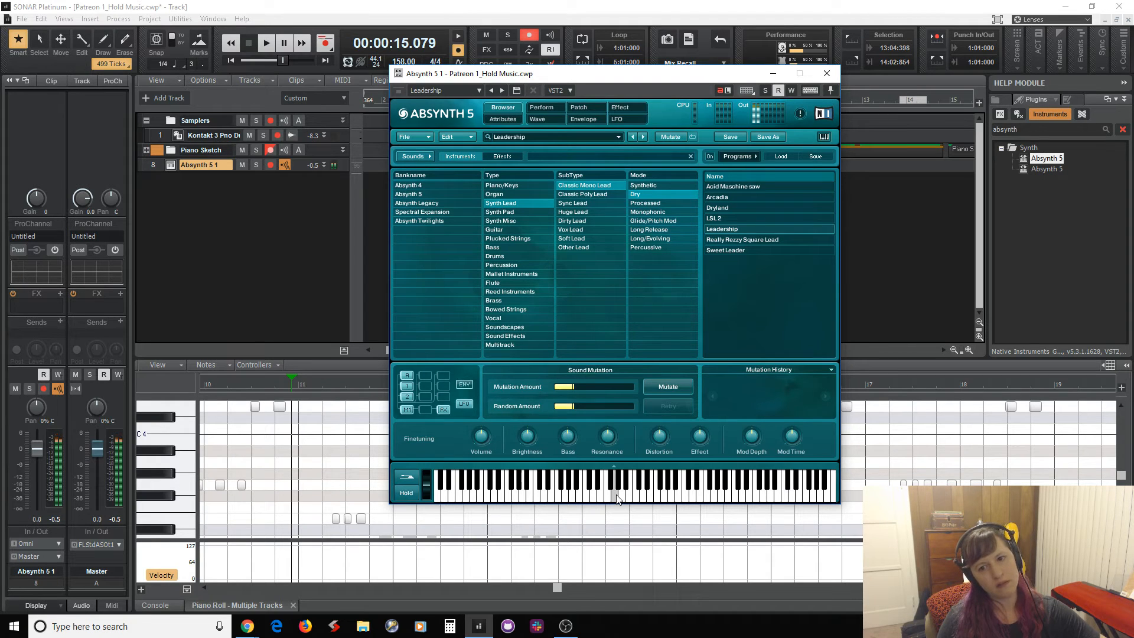
{"action": "left_click", "coordinate": [751, 238]}
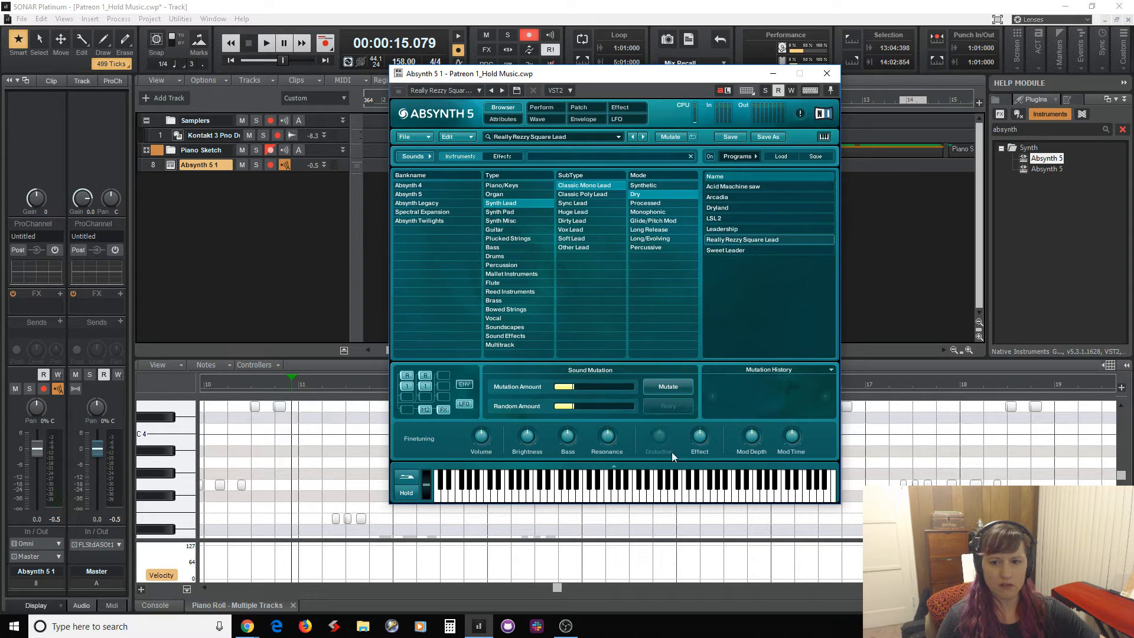
{"action": "left_click", "coordinate": [725, 251]}
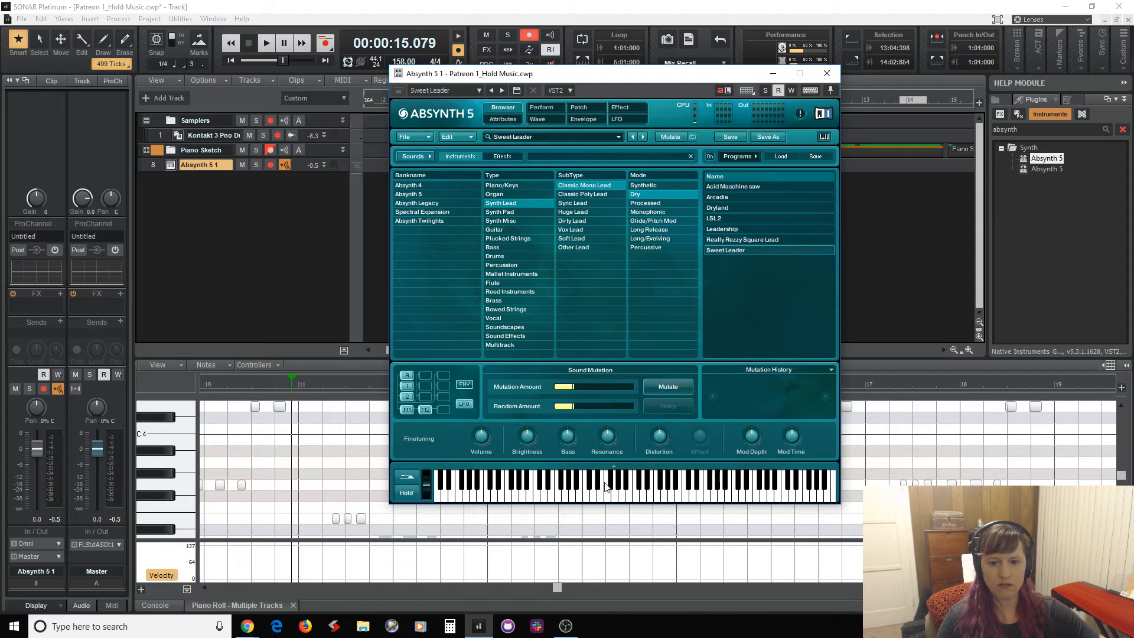
Switch the mode filter to Monophonic and audition Artefact Lead and Basic Reso Lead A
{"action": "left_click", "coordinate": [667, 211]}
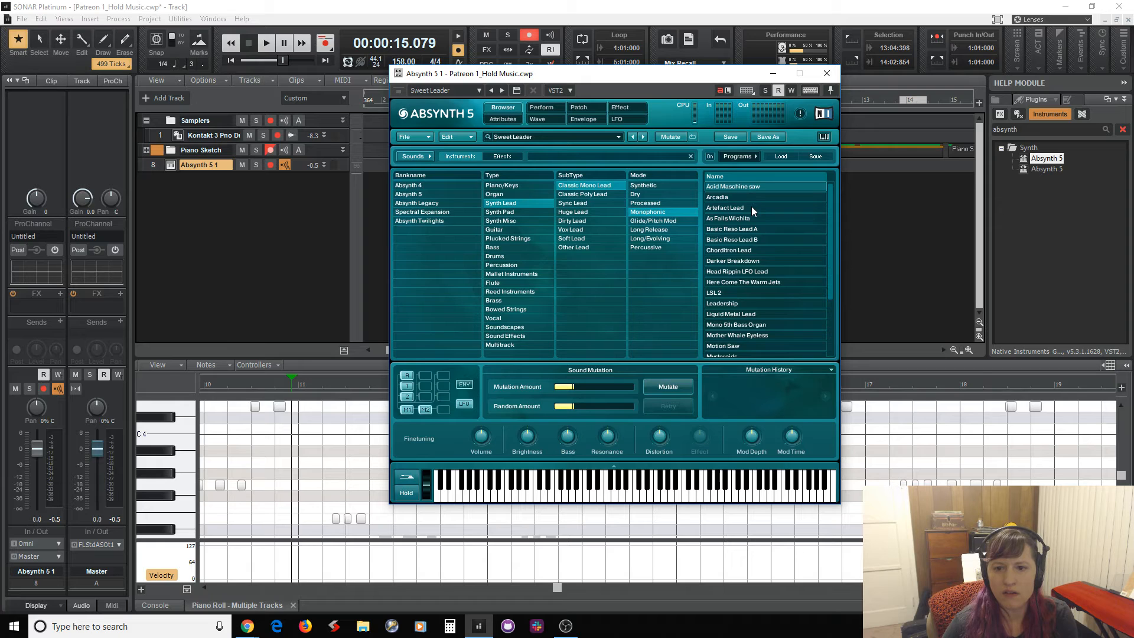
{"action": "left_click", "coordinate": [751, 208]}
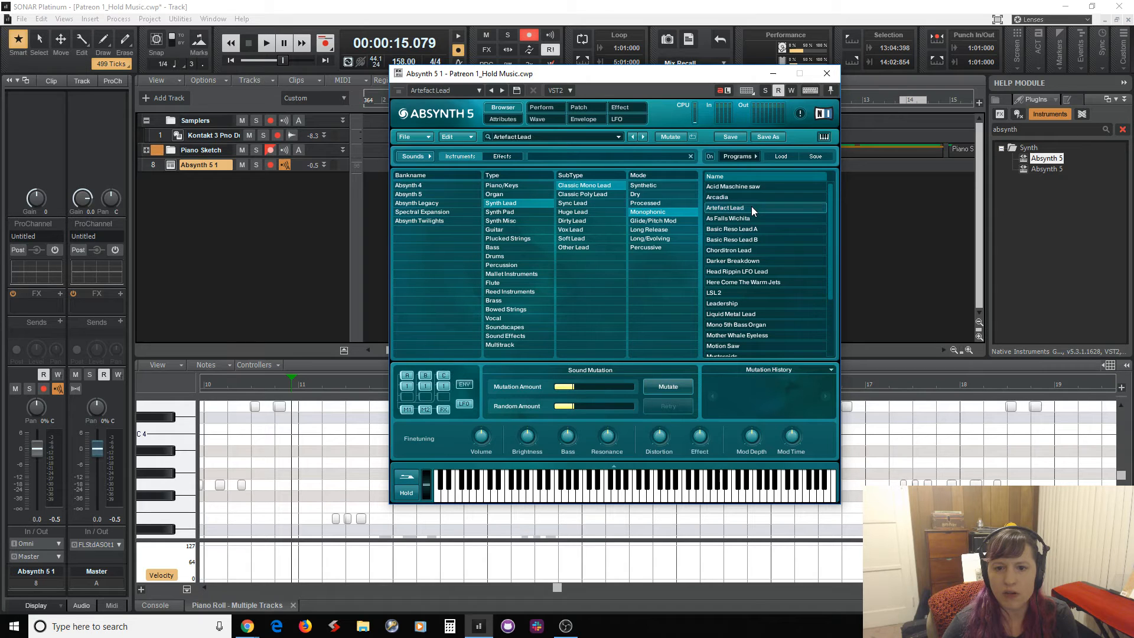
{"action": "left_click", "coordinate": [644, 499]}
{"action": "left_click", "coordinate": [761, 228]}
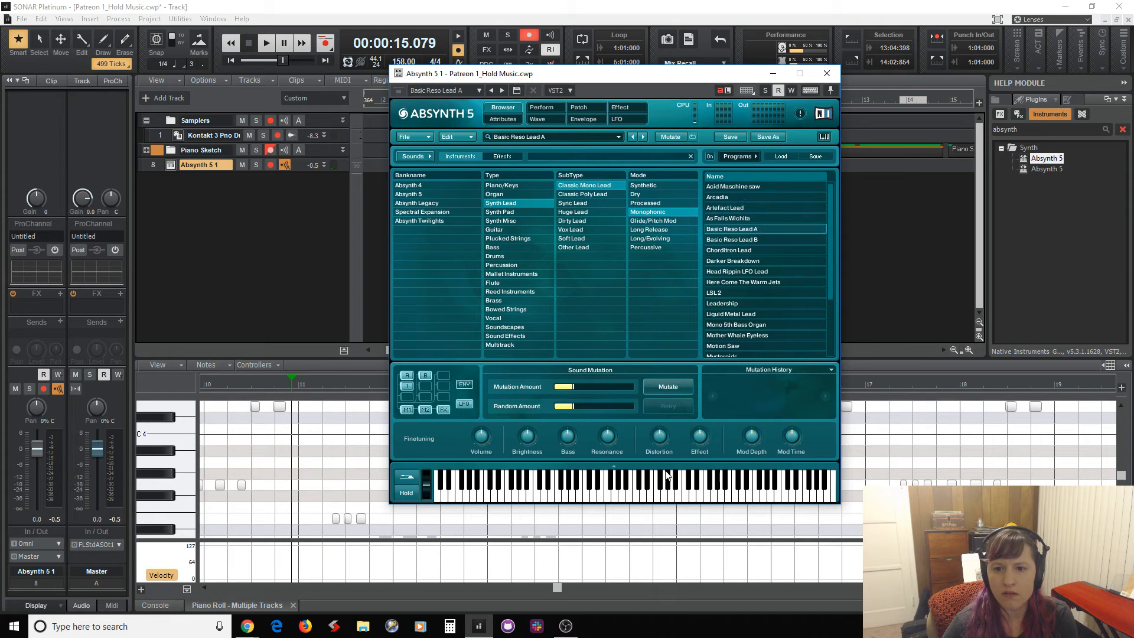
{"action": "left_click", "coordinate": [624, 499]}
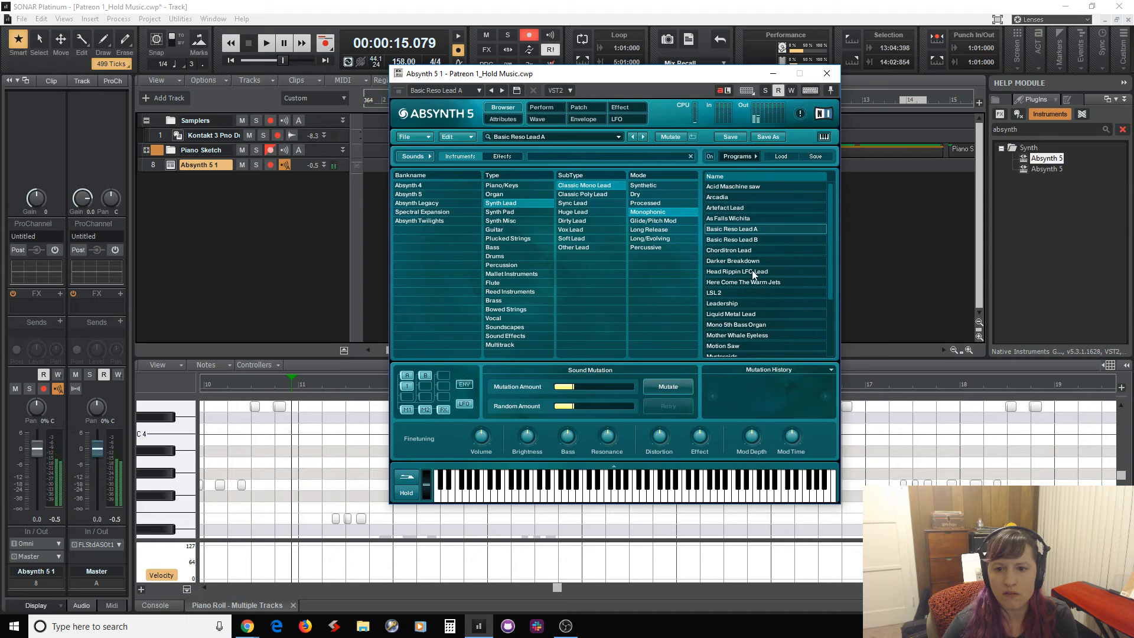
Load Mother Whale Eyeless from further down the monophonic lead sounds and audition it with several notes
{"action": "left_click_drag", "start_coordinate": [830, 258], "coordinate": [829, 277]}
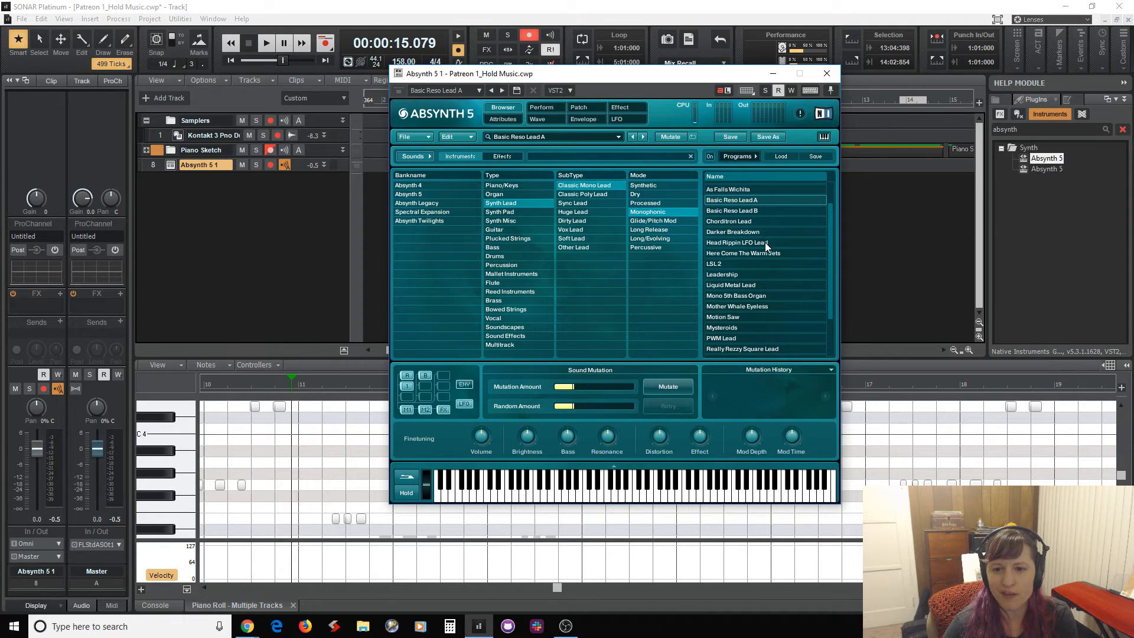
{"action": "left_click_drag", "start_coordinate": [830, 291], "coordinate": [827, 331]}
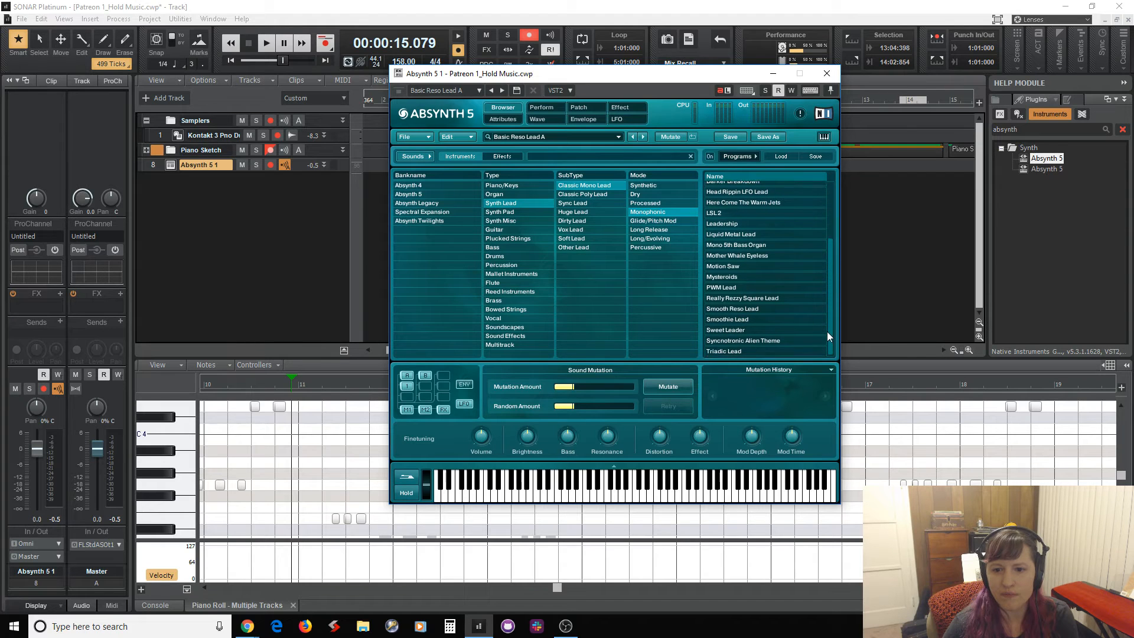
{"action": "left_click", "coordinate": [752, 256]}
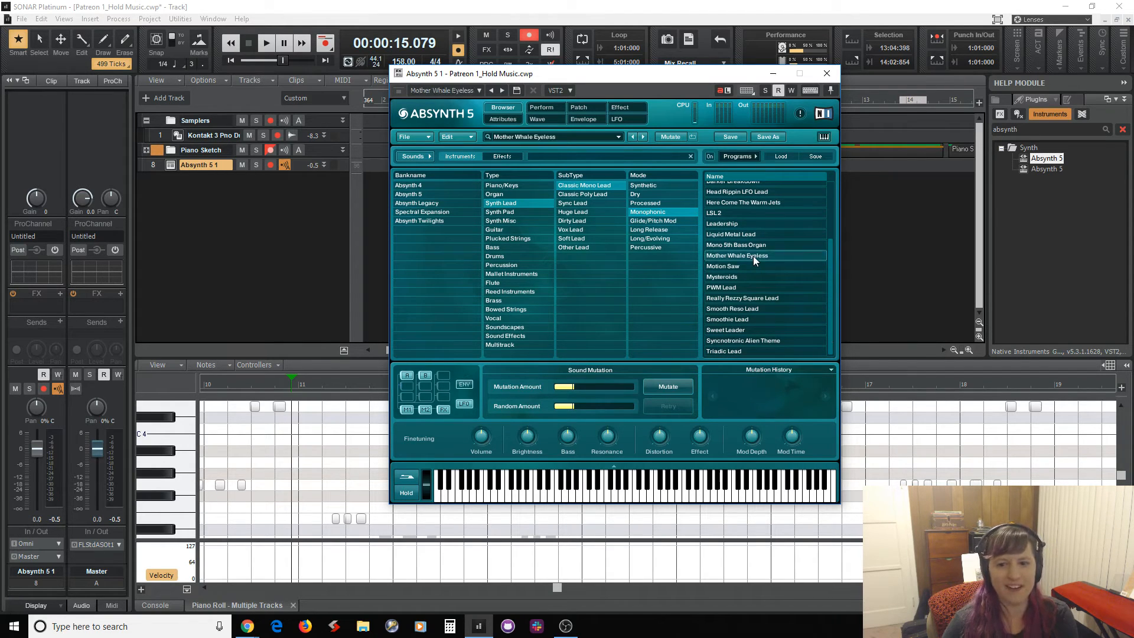
{"action": "left_click", "coordinate": [637, 500]}
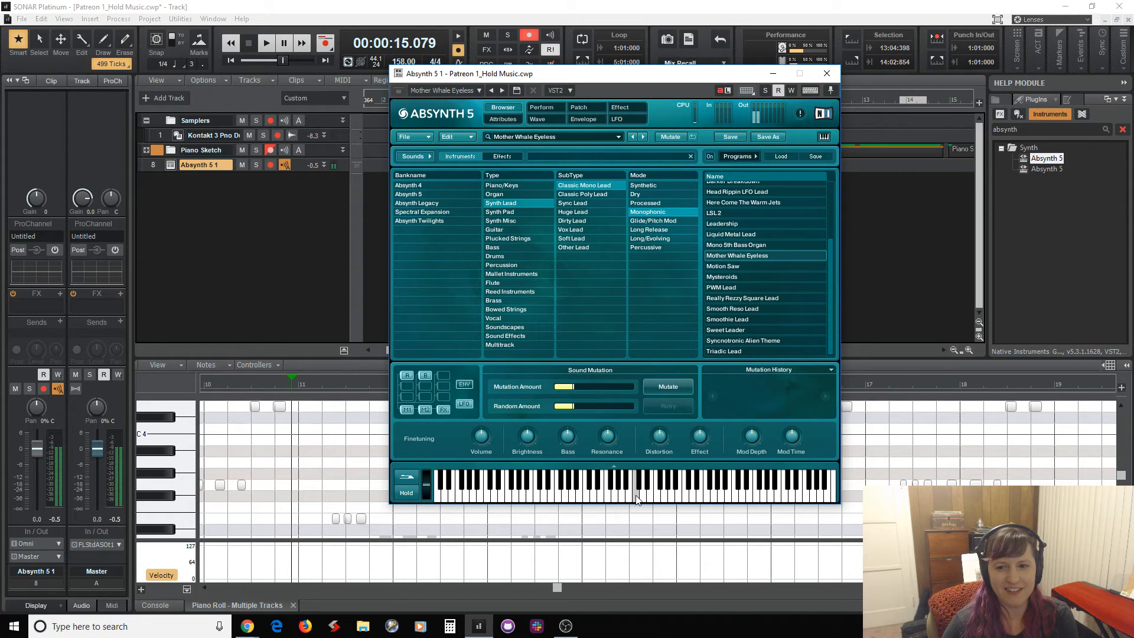
{"action": "left_click_drag", "start_coordinate": [636, 500], "coordinate": [590, 499]}
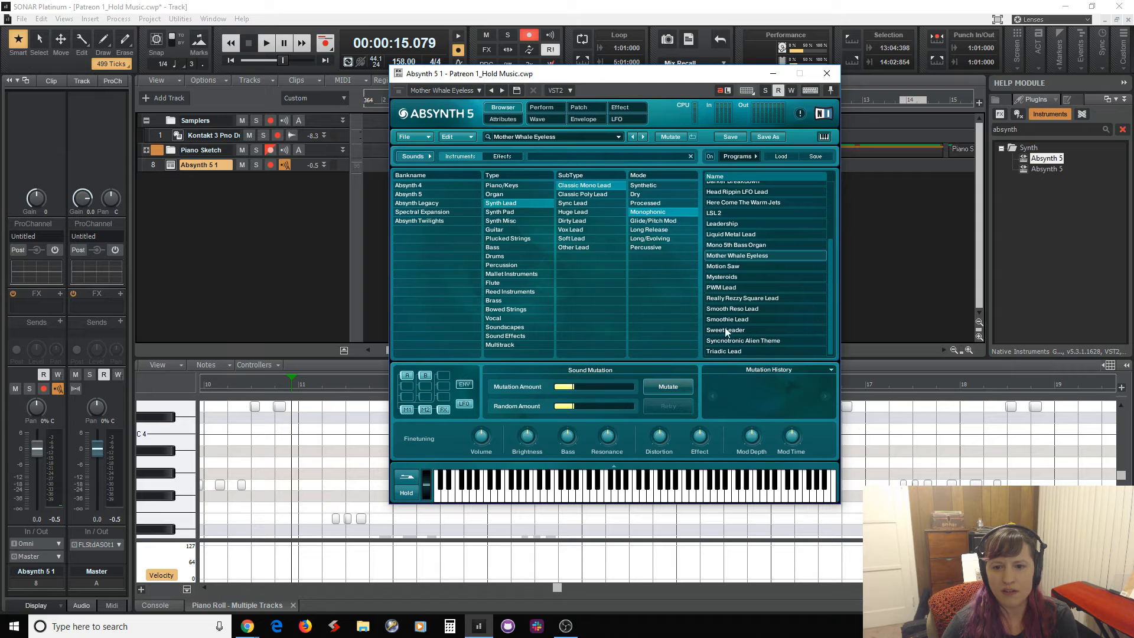
Audition Smooth Reso Lead and Sweet Leader with short runs of notes
{"action": "left_click", "coordinate": [727, 310]}
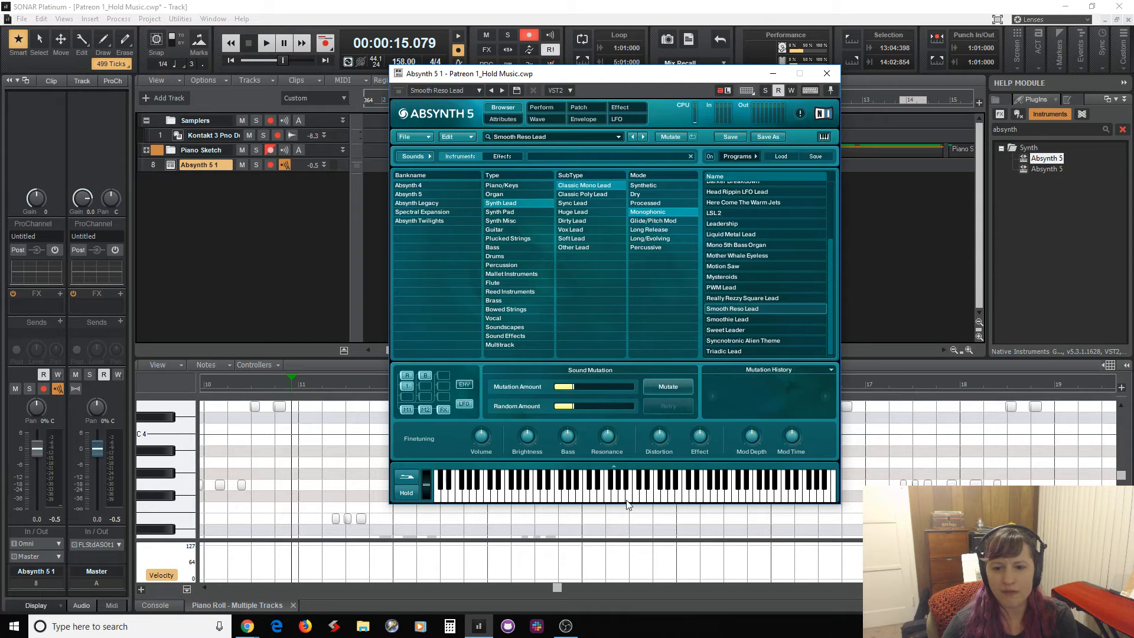
{"action": "mouse_move", "coordinate": [622, 499]}
{"action": "left_mouse_down"}
{"action": "mouse_move", "coordinate": [609, 500]}
{"action": "mouse_move", "coordinate": [650, 476]}
{"action": "left_mouse_up"}
{"action": "left_click", "coordinate": [747, 330]}
{"action": "left_click_drag", "start_coordinate": [615, 499], "coordinate": [602, 500]}
{"action": "left_click", "coordinate": [601, 500]}
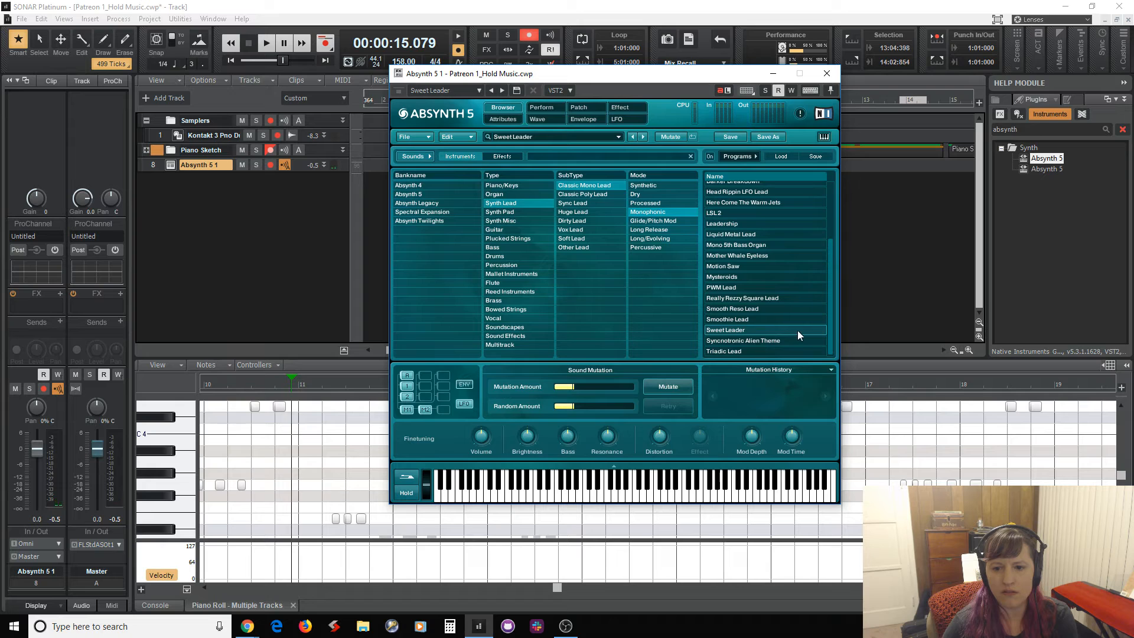
Compare Smoothie Lead with Mother Whale Eyeless, load Smoothie Lead as the chosen sound, and close the Absynth window
{"action": "left_click", "coordinate": [767, 320]}
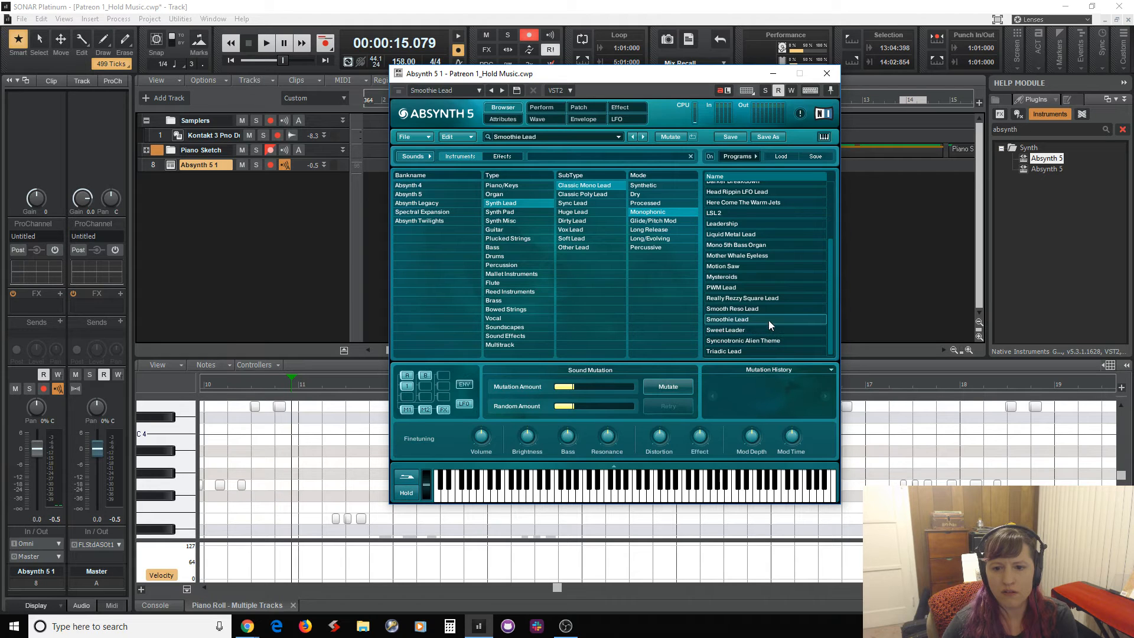
{"action": "left_click", "coordinate": [617, 499]}
{"action": "left_click", "coordinate": [610, 499]}
{"action": "left_click", "coordinate": [603, 498]}
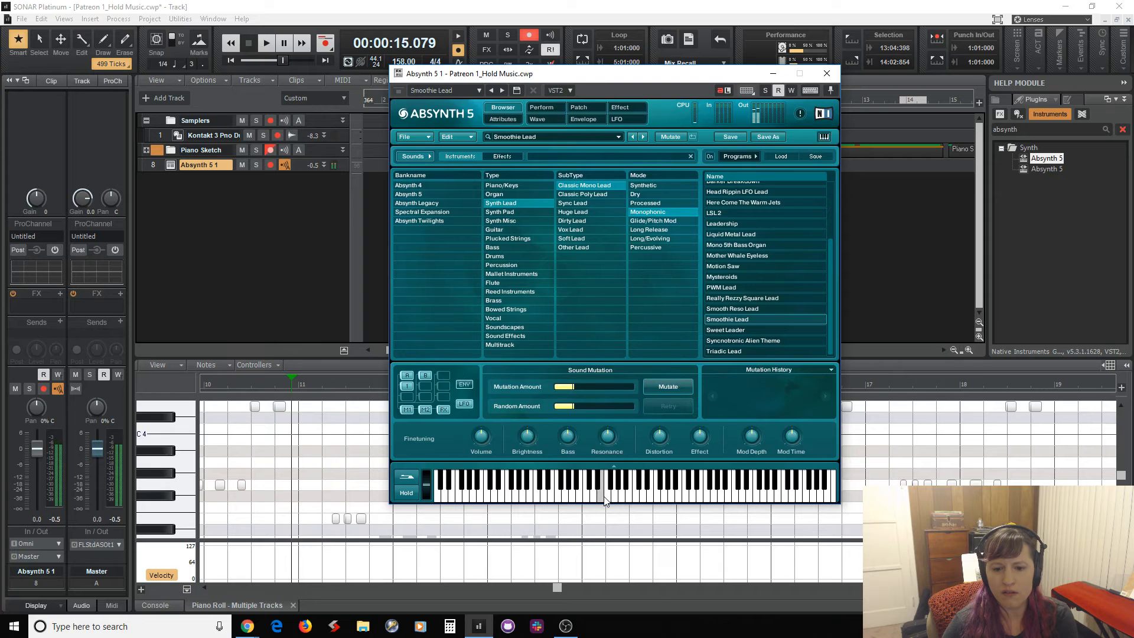
{"action": "left_click", "coordinate": [608, 499]}
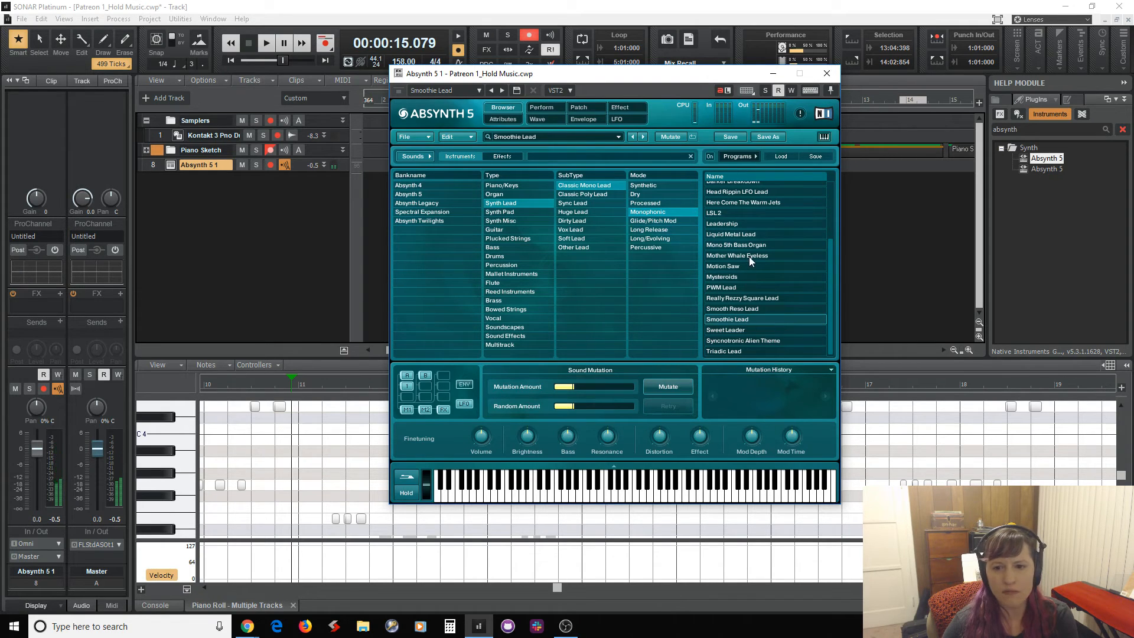
{"action": "left_click", "coordinate": [749, 257]}
{"action": "left_click", "coordinate": [612, 498]}
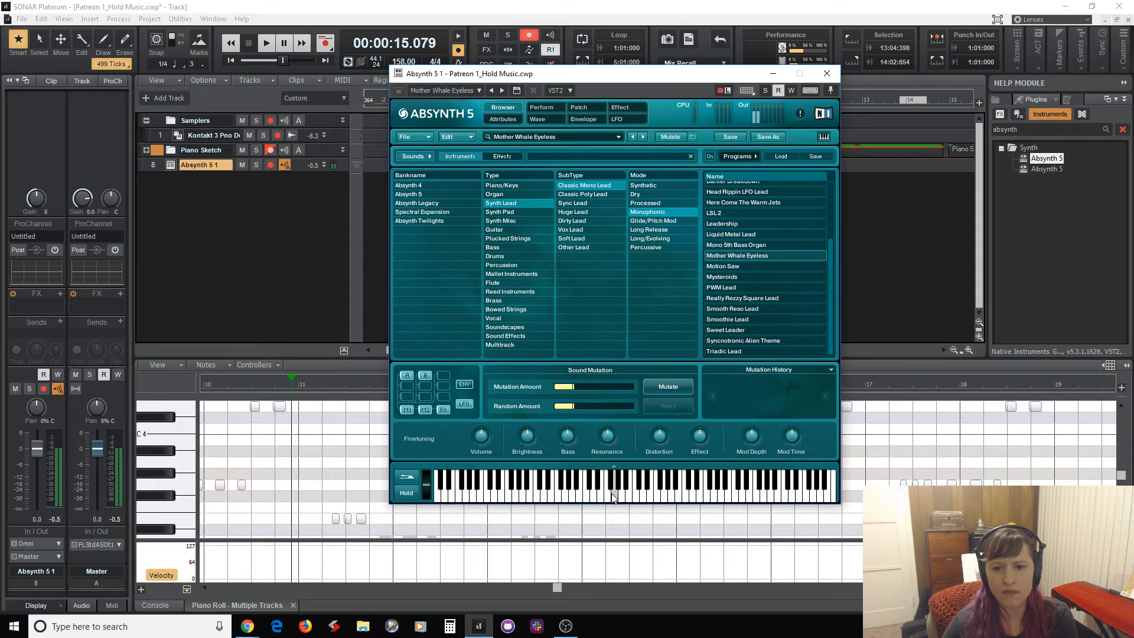
{"action": "left_click", "coordinate": [746, 319]}
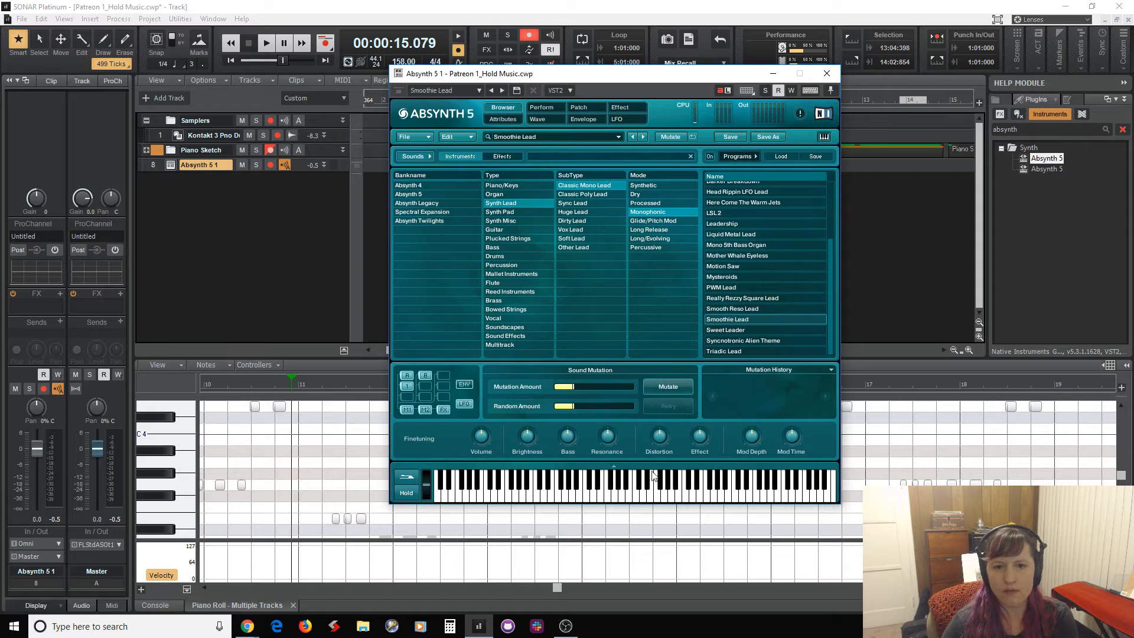
{"action": "left_click", "coordinate": [826, 75]}
Rename the Absynth 5 1 track as Smoothie Lead
{"action": "double_click", "coordinate": [220, 165]}
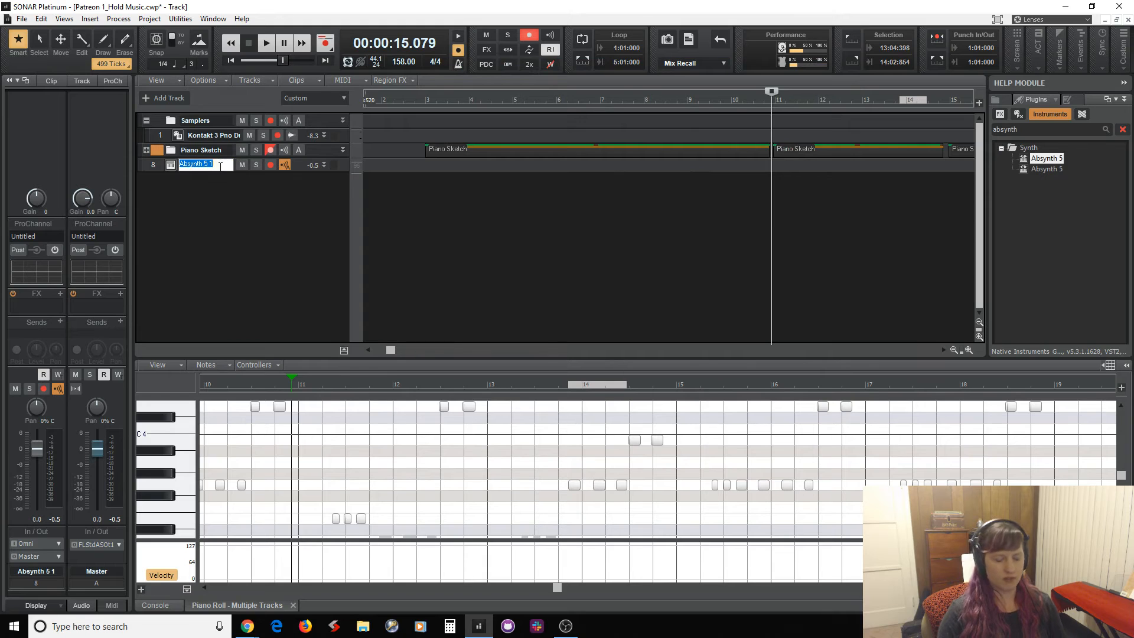
{"action": "type", "text": "Smooth"}
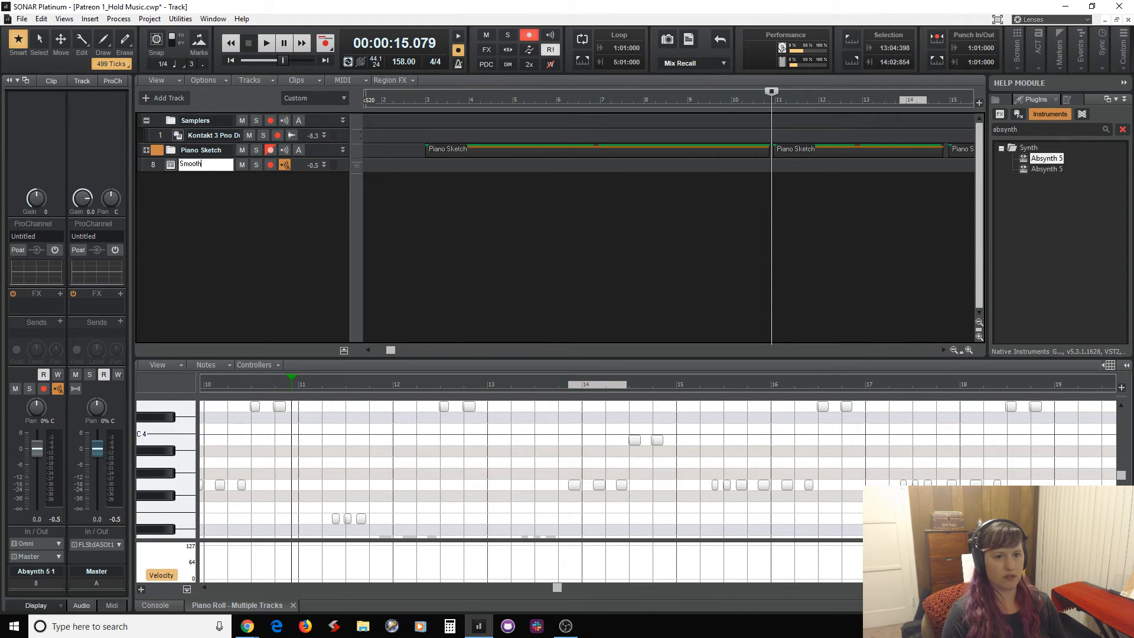
{"action": "type", "text": "ie Lead"}
{"action": "key", "text": "Return"}
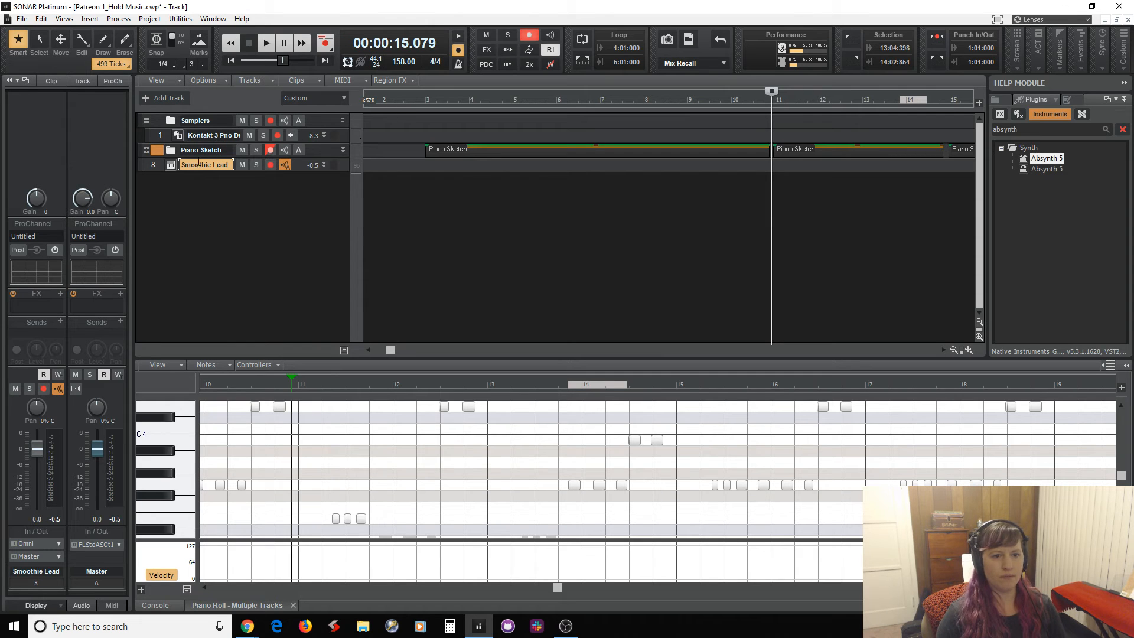
Disarm Sketch 2 in the Piano Sketch folder, and bounce all the Sketch 1 clips into a single clip
{"action": "left_click", "coordinate": [145, 150]}
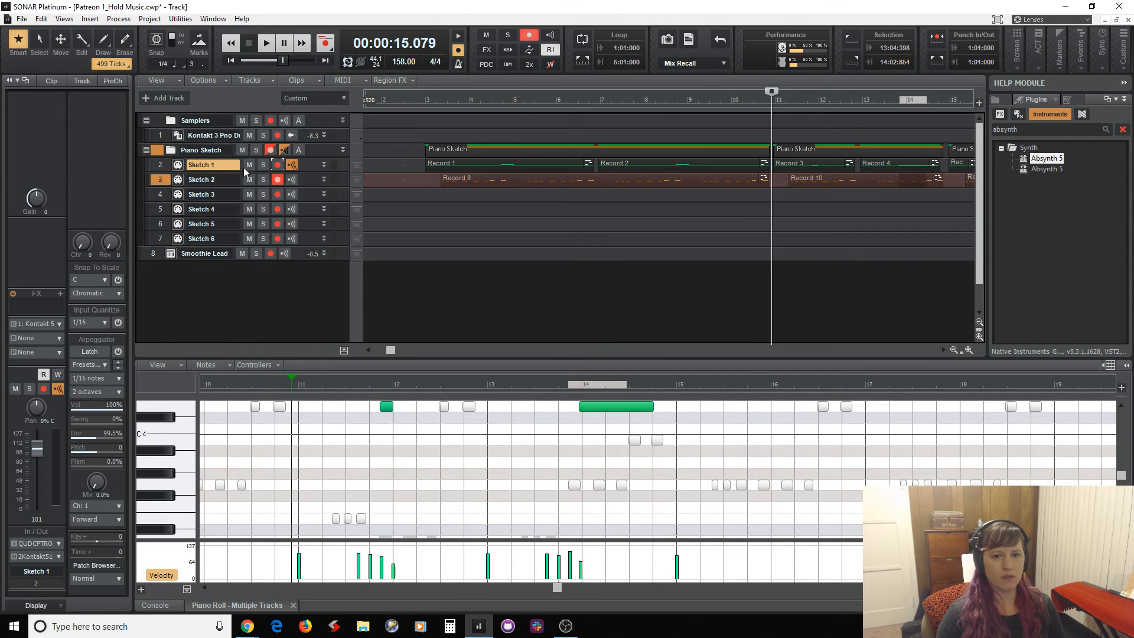
{"action": "left_click", "coordinate": [277, 179]}
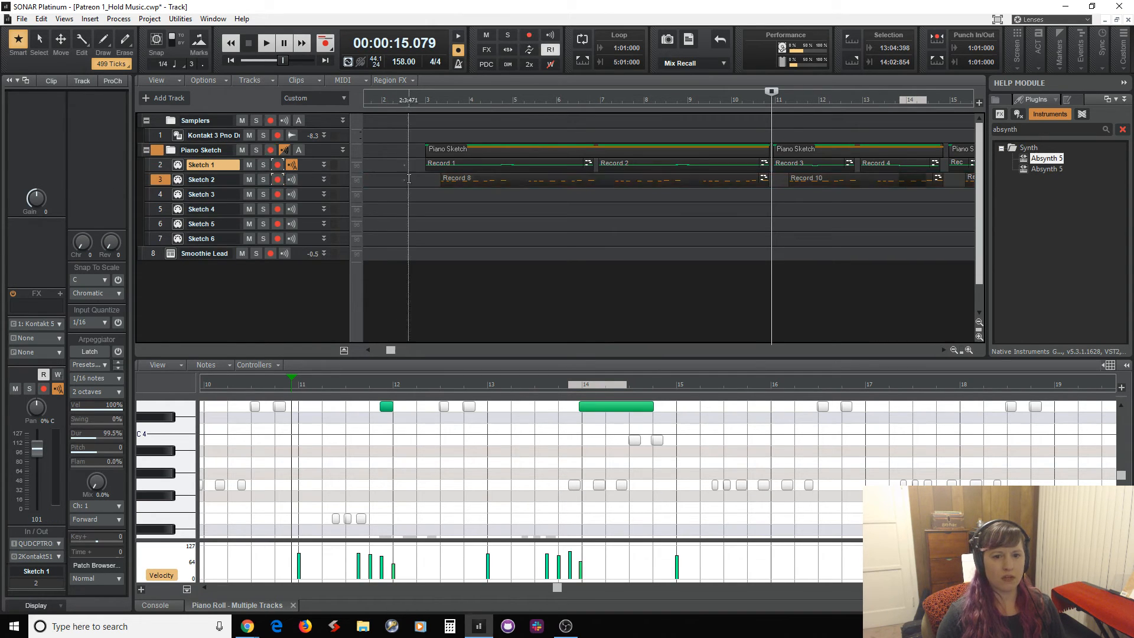
{"action": "left_click", "coordinate": [436, 164]}
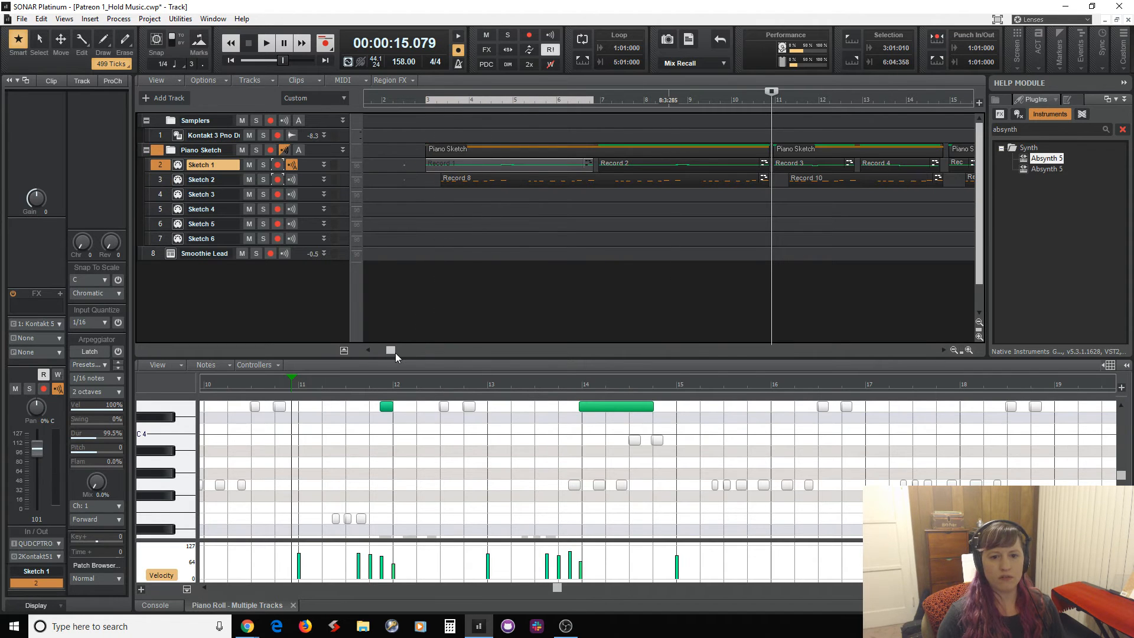
{"action": "left_click_drag", "start_coordinate": [388, 351], "coordinate": [533, 359]}
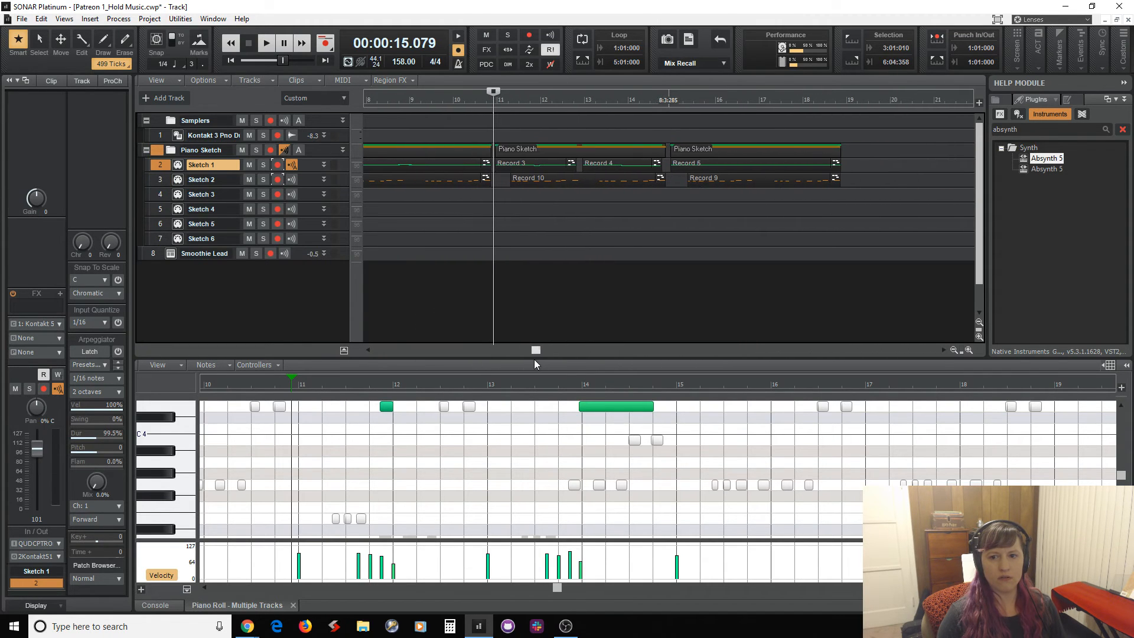
{"action": "left_click", "coordinate": [684, 164], "text": "shift"}
{"action": "right_click", "coordinate": [684, 164]}
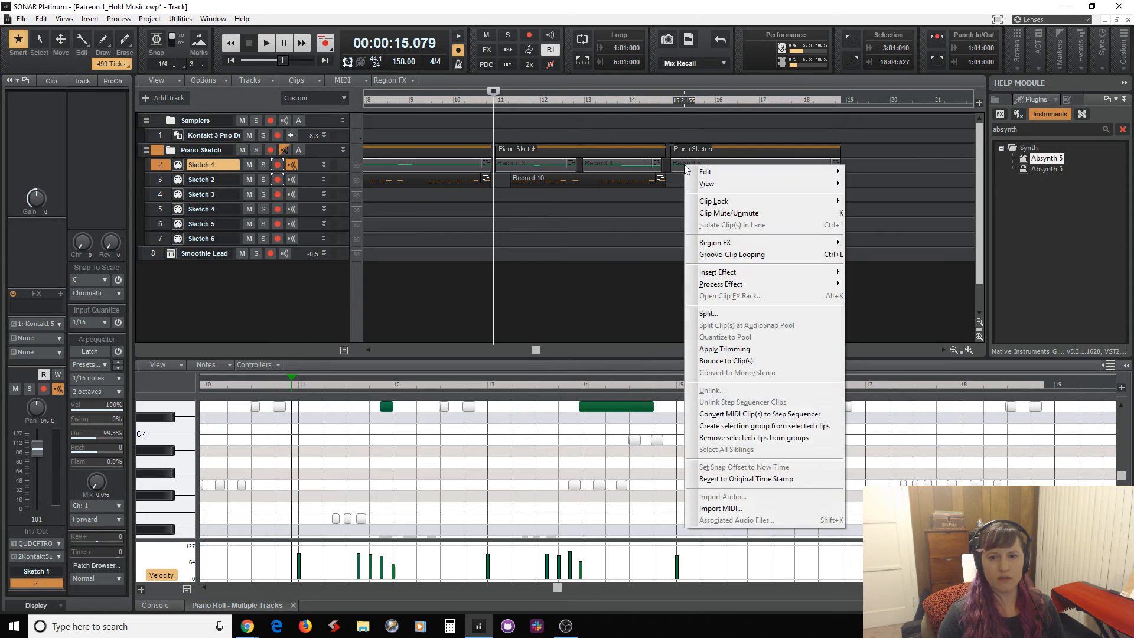
{"action": "left_click", "coordinate": [738, 360]}
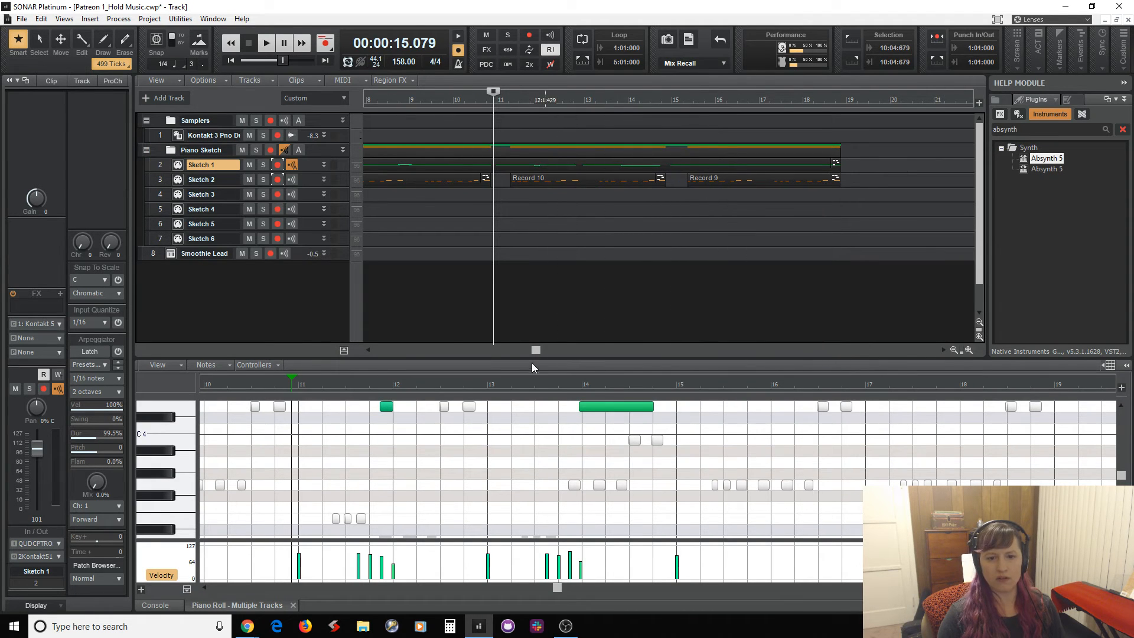
Select all the Sketch 2 clips in the Piano Sketch folder and bounce them into a single clip
{"action": "left_click_drag", "start_coordinate": [536, 350], "coordinate": [412, 345]}
{"action": "left_click", "coordinate": [480, 179]}
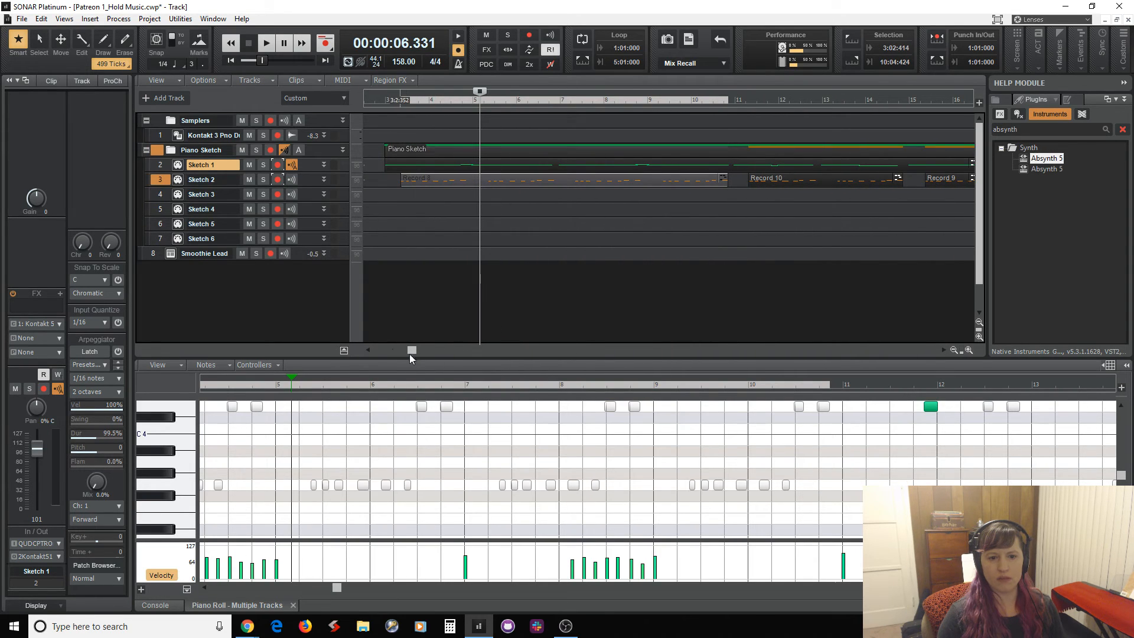
{"action": "left_click_drag", "start_coordinate": [412, 350], "coordinate": [501, 350]}
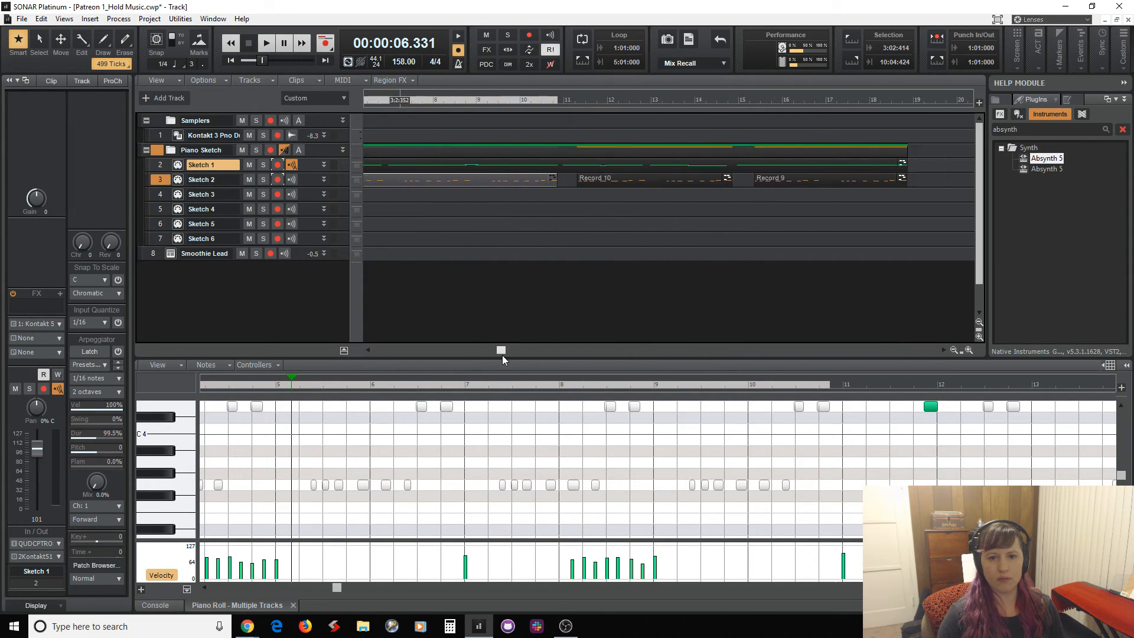
{"action": "left_click", "coordinate": [809, 178], "text": "shift"}
{"action": "right_click", "coordinate": [809, 177]}
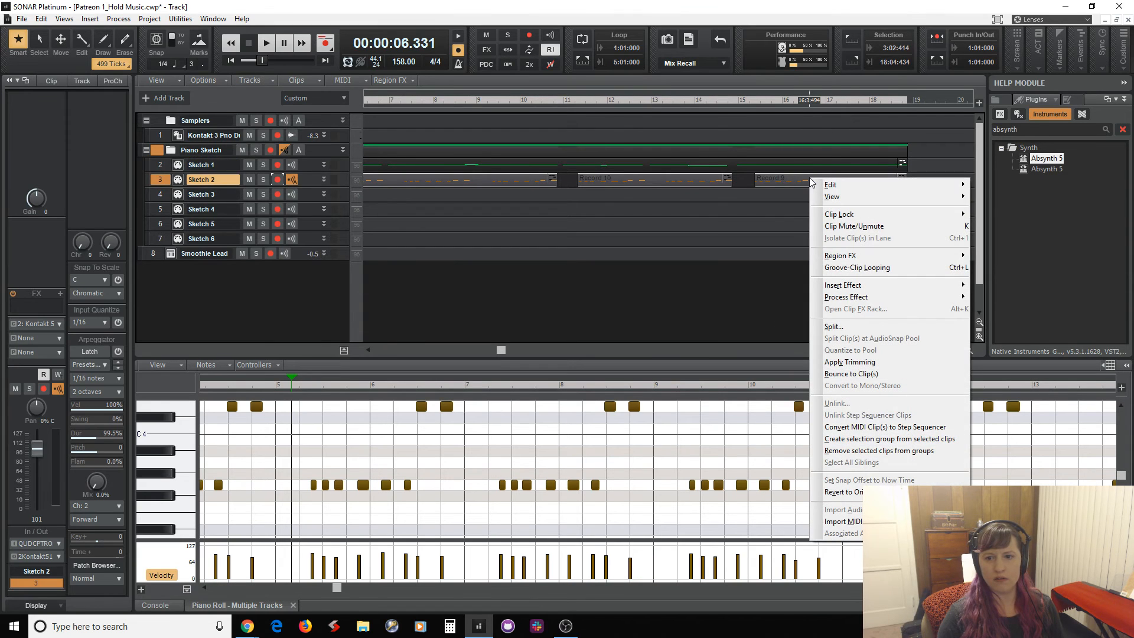
{"action": "left_click", "coordinate": [850, 374]}
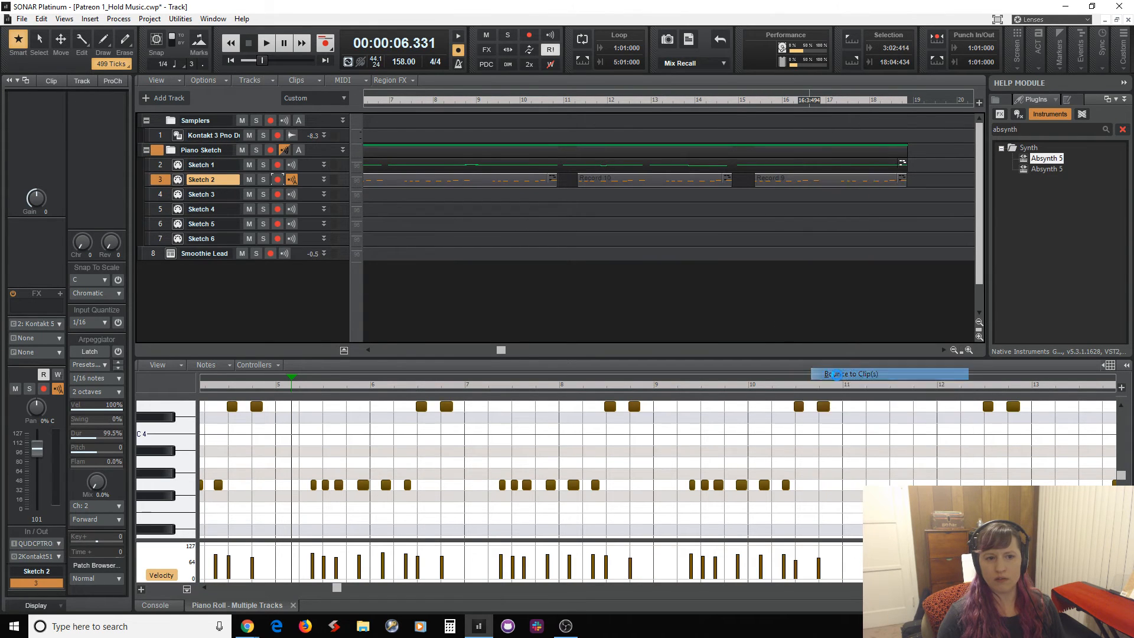
Enable snapping and copy the Sketch 1 clip onto the Smoothie Lead track, starting at measure 3
{"action": "left_click_drag", "start_coordinate": [504, 353], "coordinate": [391, 342]}
{"action": "left_click", "coordinate": [434, 162]}
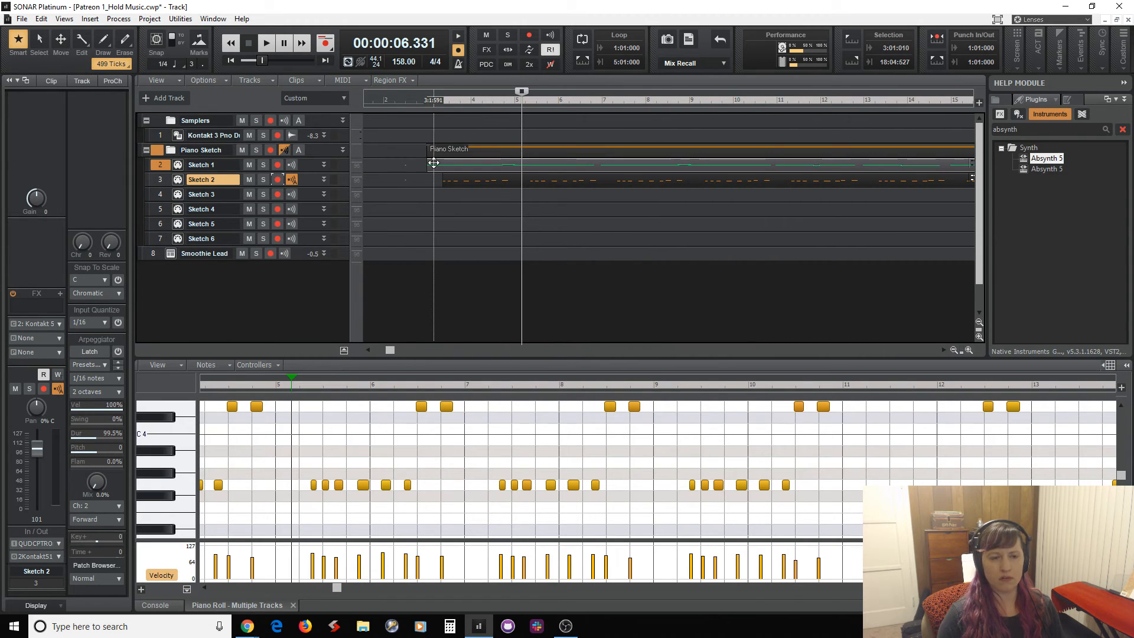
{"action": "key", "text": "n"}
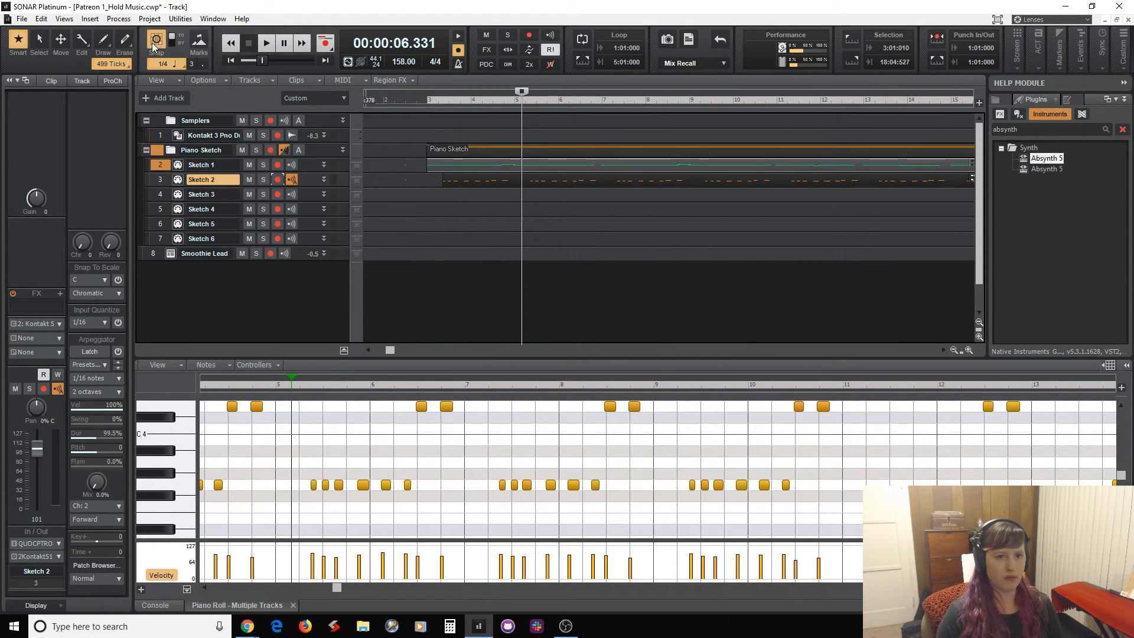
{"action": "left_click", "coordinate": [429, 225]}
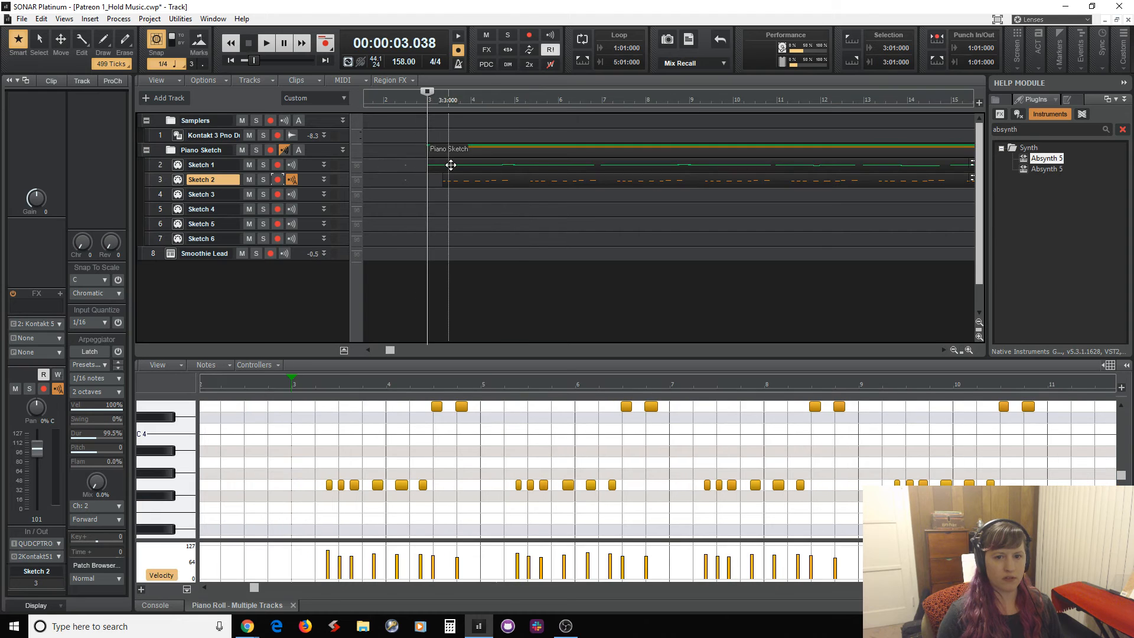
{"action": "left_click", "coordinate": [450, 165]}
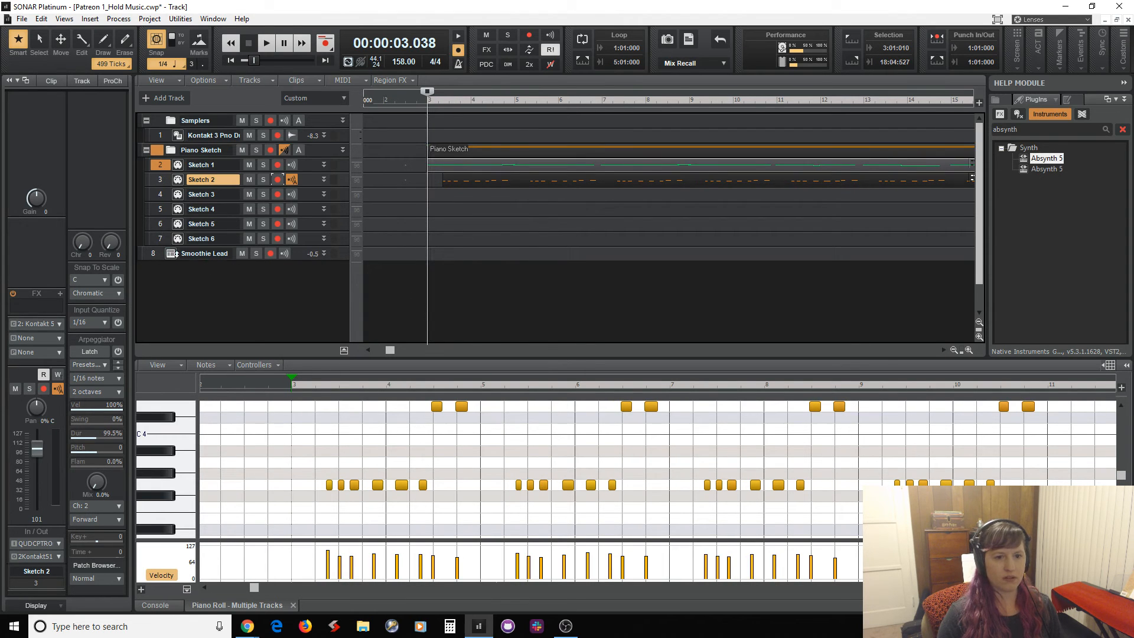
{"action": "left_click", "coordinate": [156, 250]}
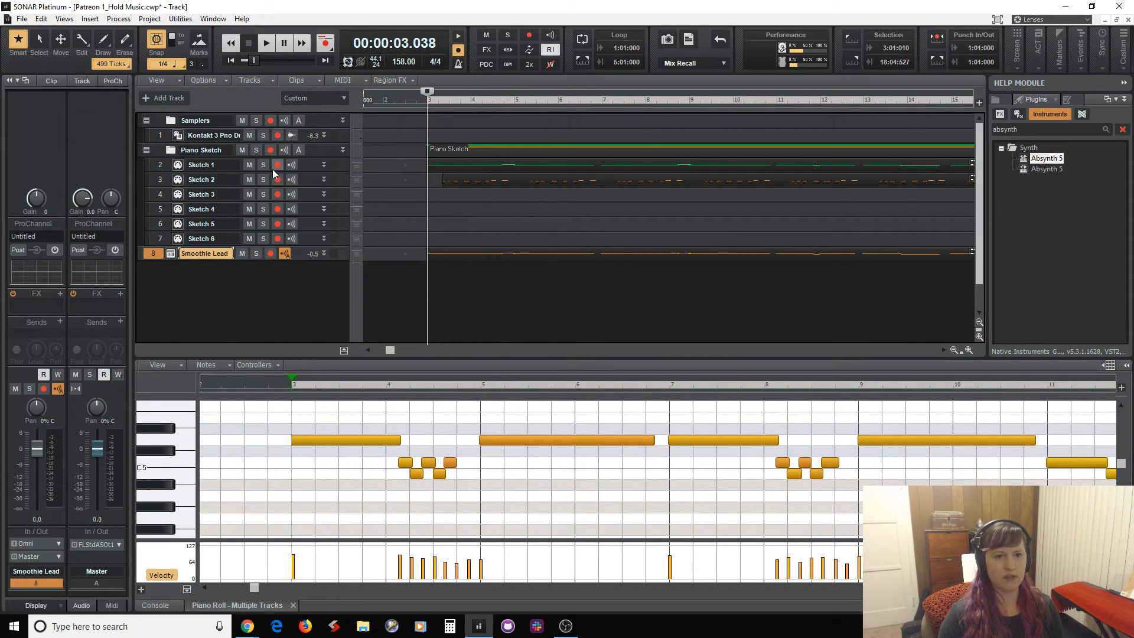
Mute and collapse the Piano Sketch folder, and play the Smoothie Lead part from just before measure 3
{"action": "left_click", "coordinate": [241, 150]}
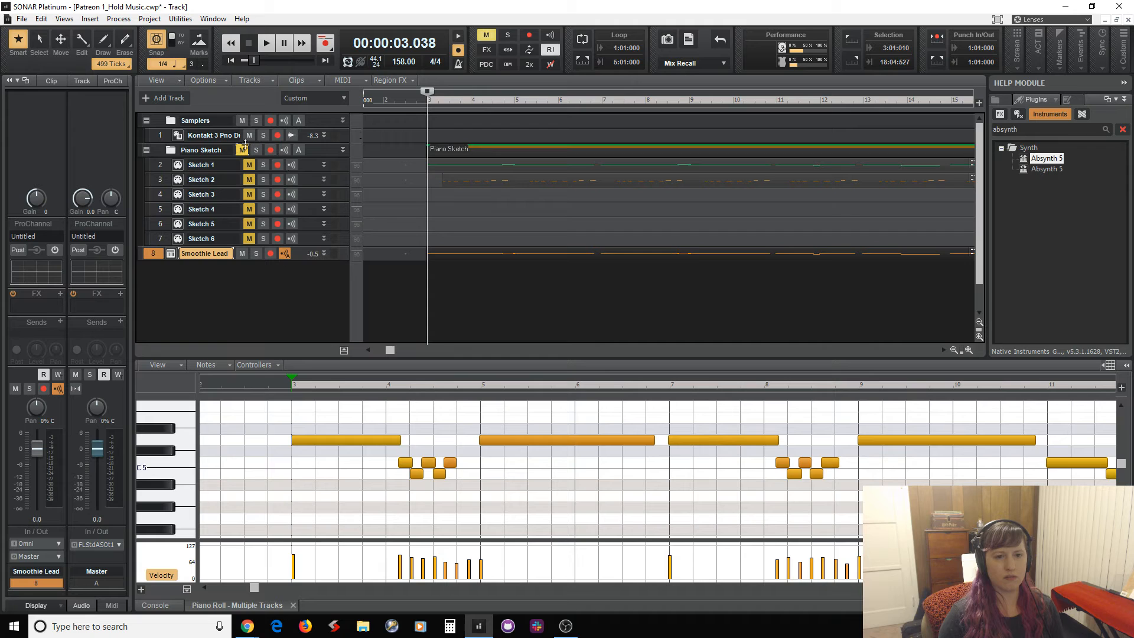
{"action": "left_click", "coordinate": [150, 152]}
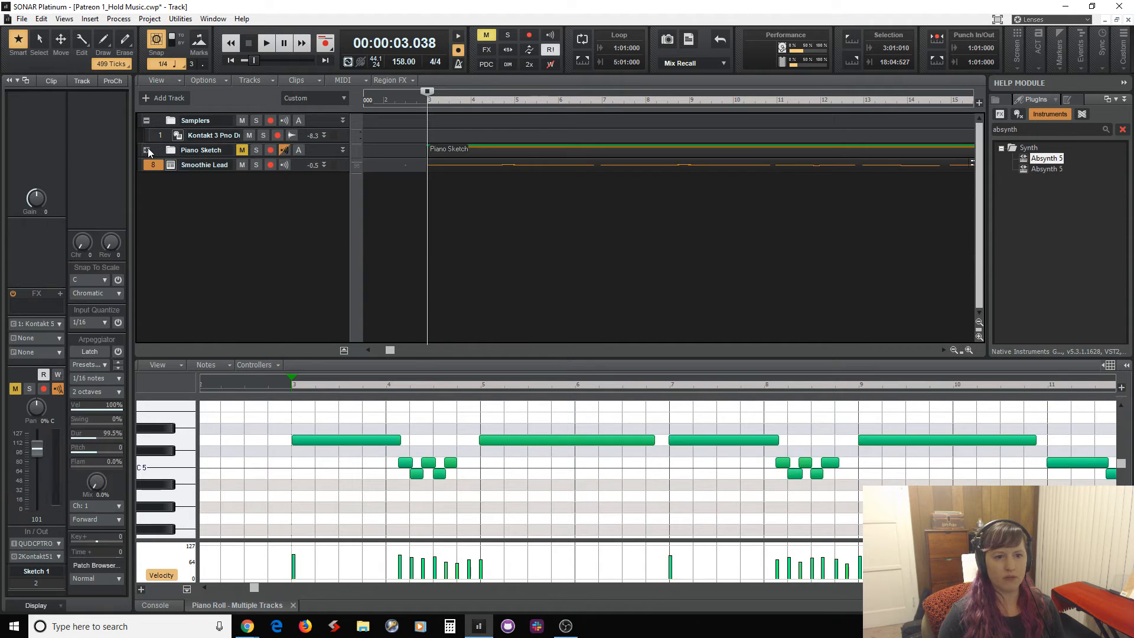
{"action": "left_click", "coordinate": [417, 221]}
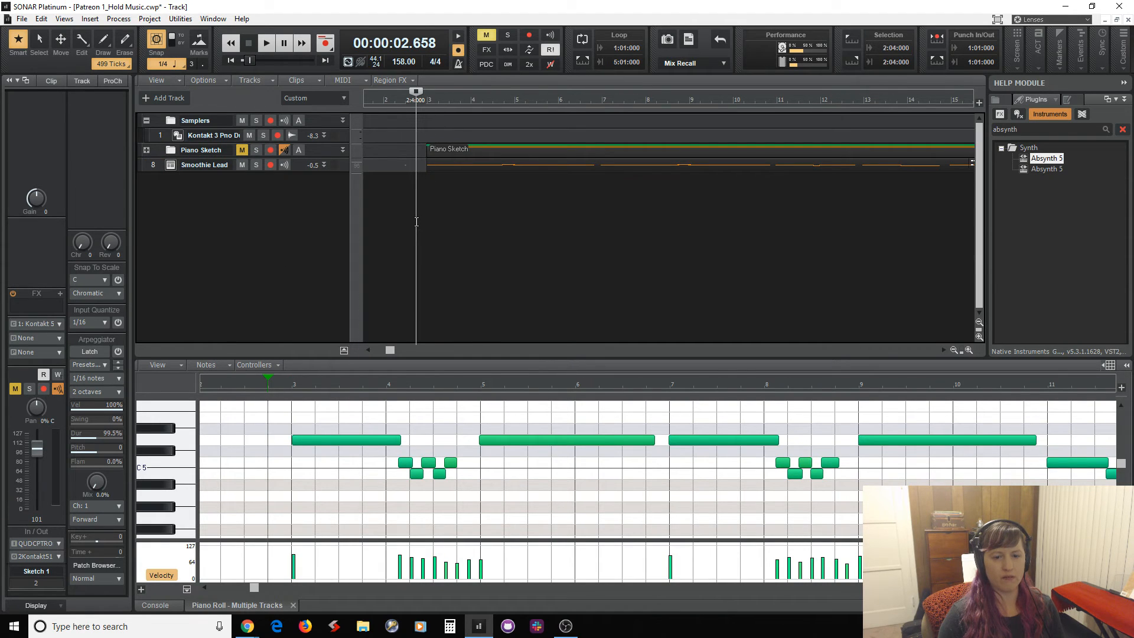
{"action": "key", "text": "space"}
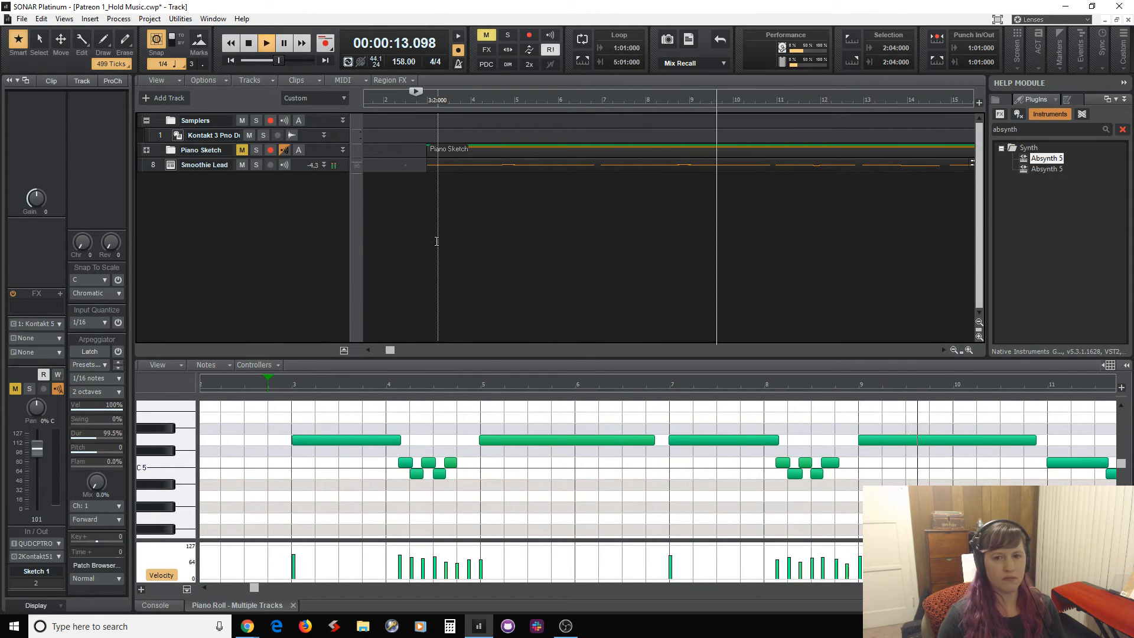
{"action": "key", "text": "space"}
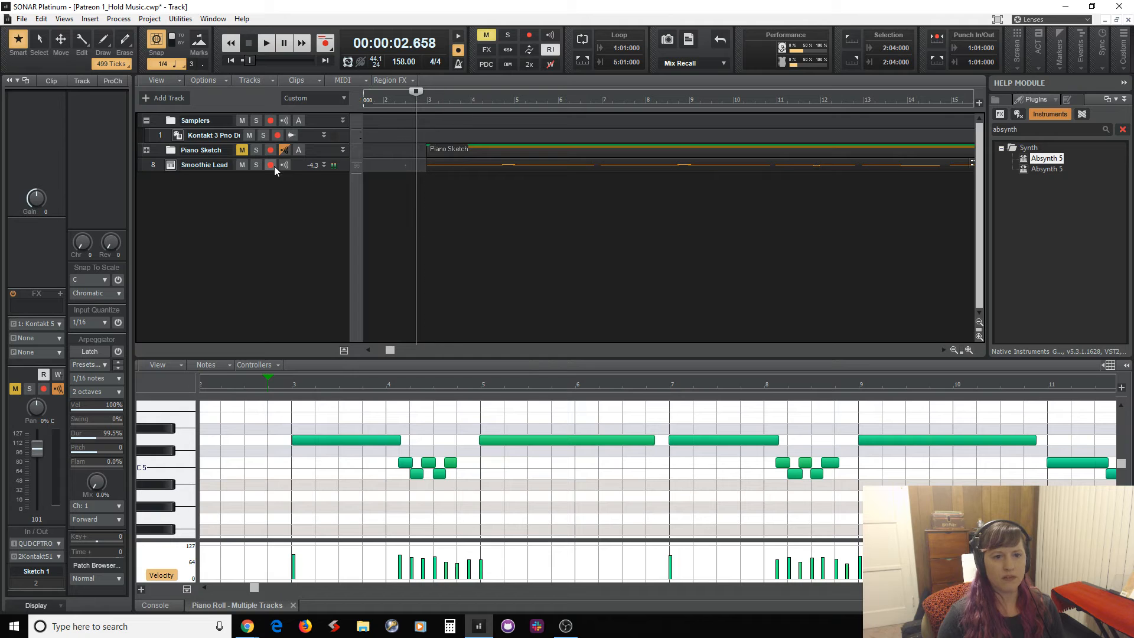
Open the Smoothie Lead track's synth and audition the melody with oscillator A in Single mode
{"action": "left_click", "coordinate": [171, 165]}
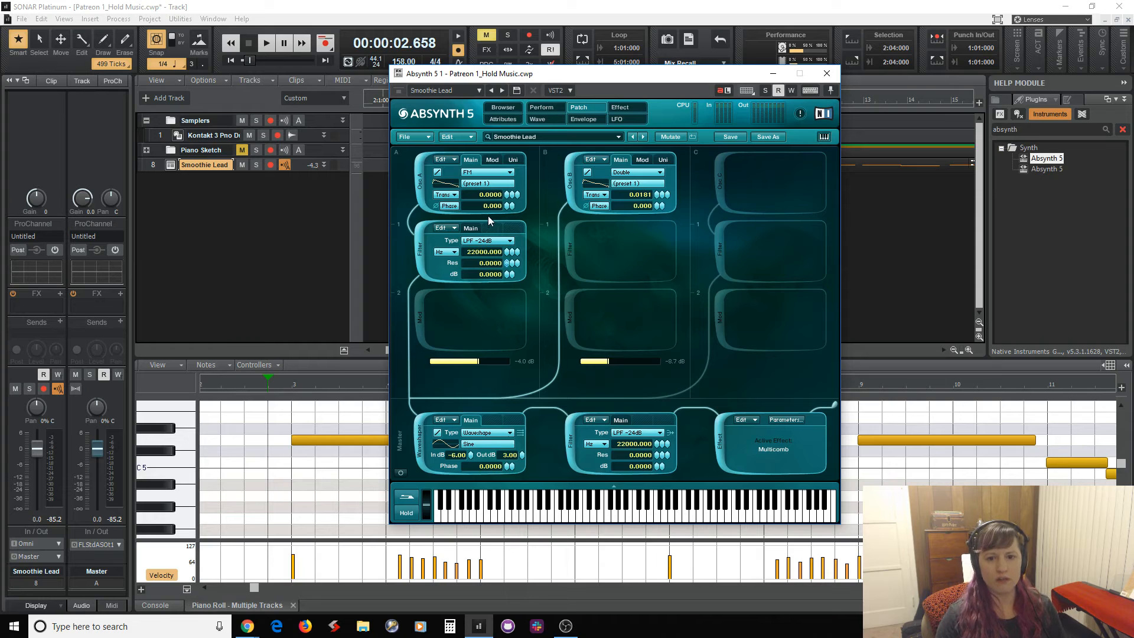
{"action": "left_click", "coordinate": [491, 172]}
{"action": "left_click", "coordinate": [491, 172]}
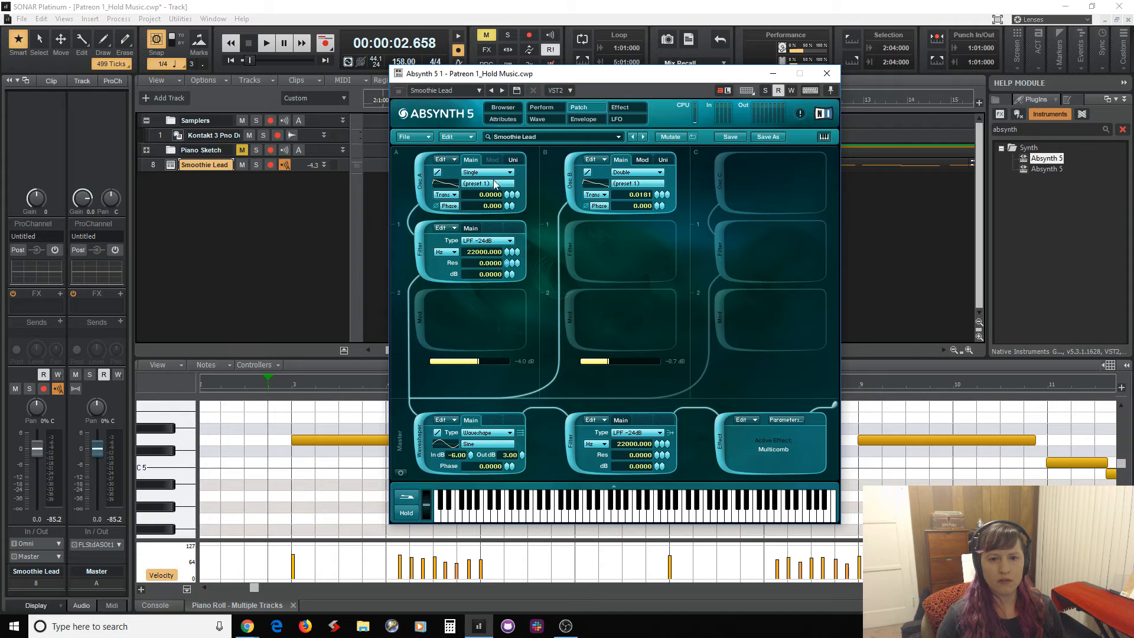
{"action": "key", "text": "space"}
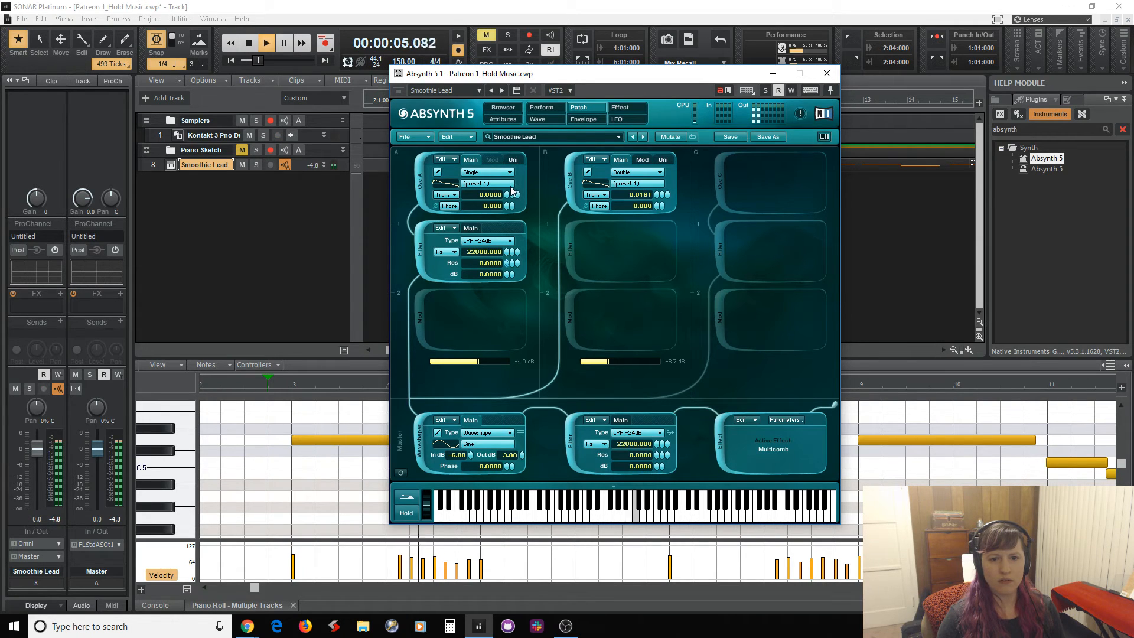
{"action": "key", "text": "space"}
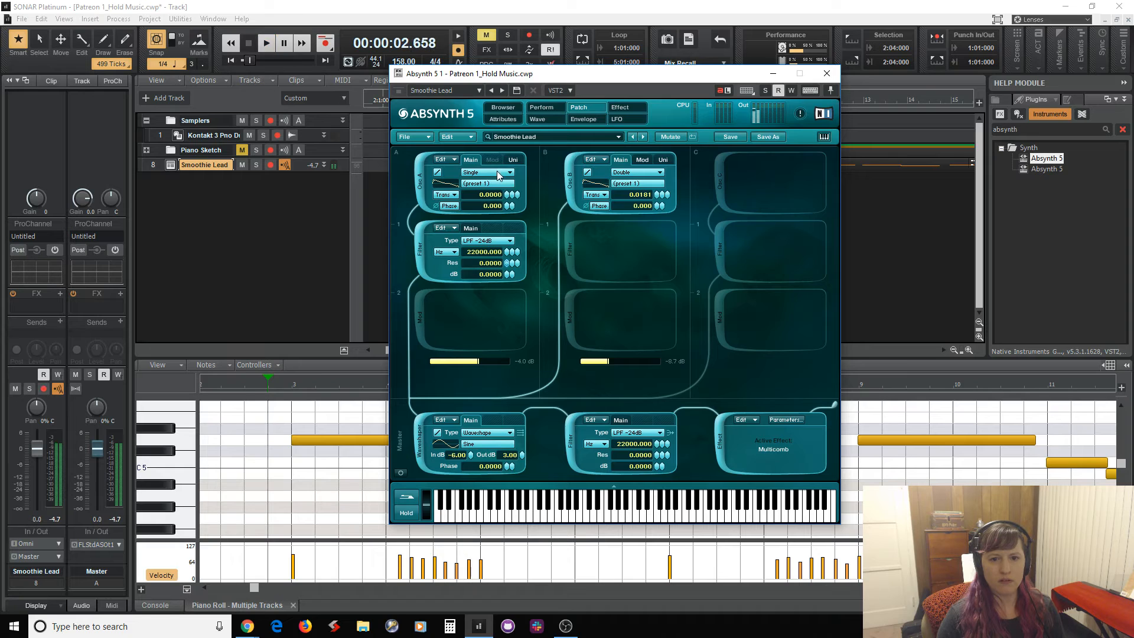
Return oscillator A to FM and audition the melody with oscillator B in Single mode
{"action": "left_click", "coordinate": [498, 173]}
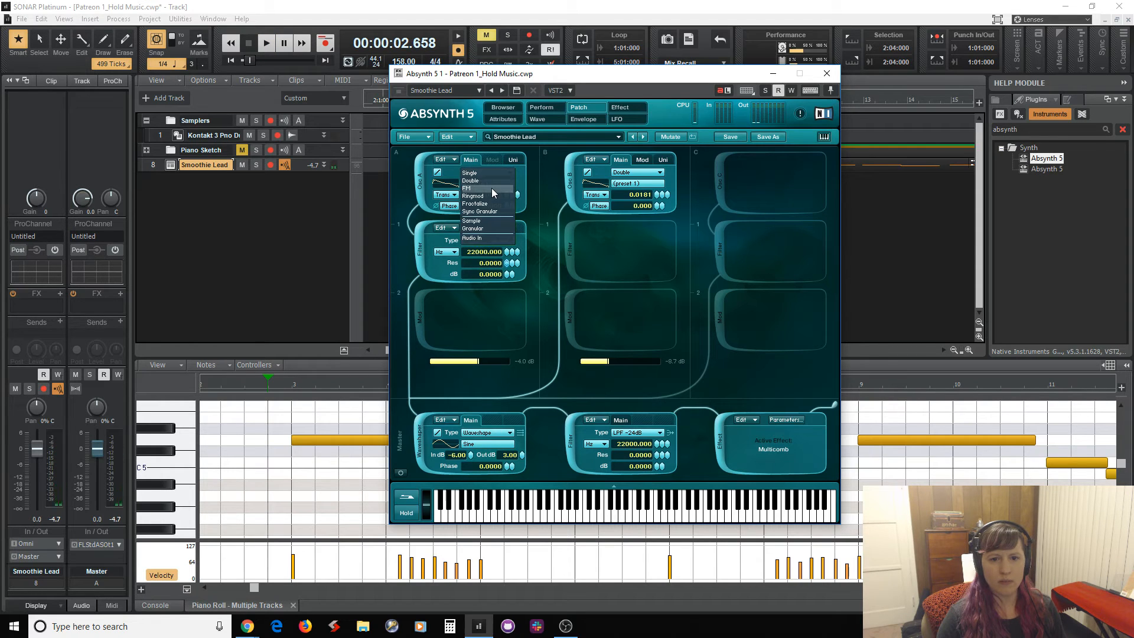
{"action": "left_click", "coordinate": [491, 188]}
{"action": "left_click", "coordinate": [639, 176]}
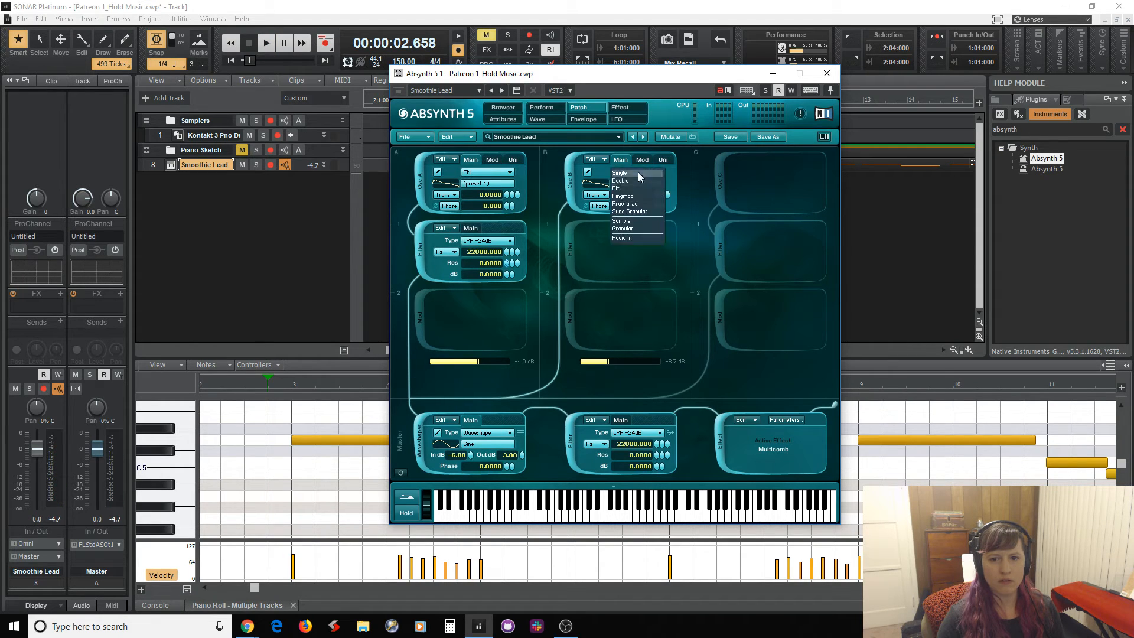
{"action": "left_click", "coordinate": [638, 173]}
{"action": "key", "text": "space"}
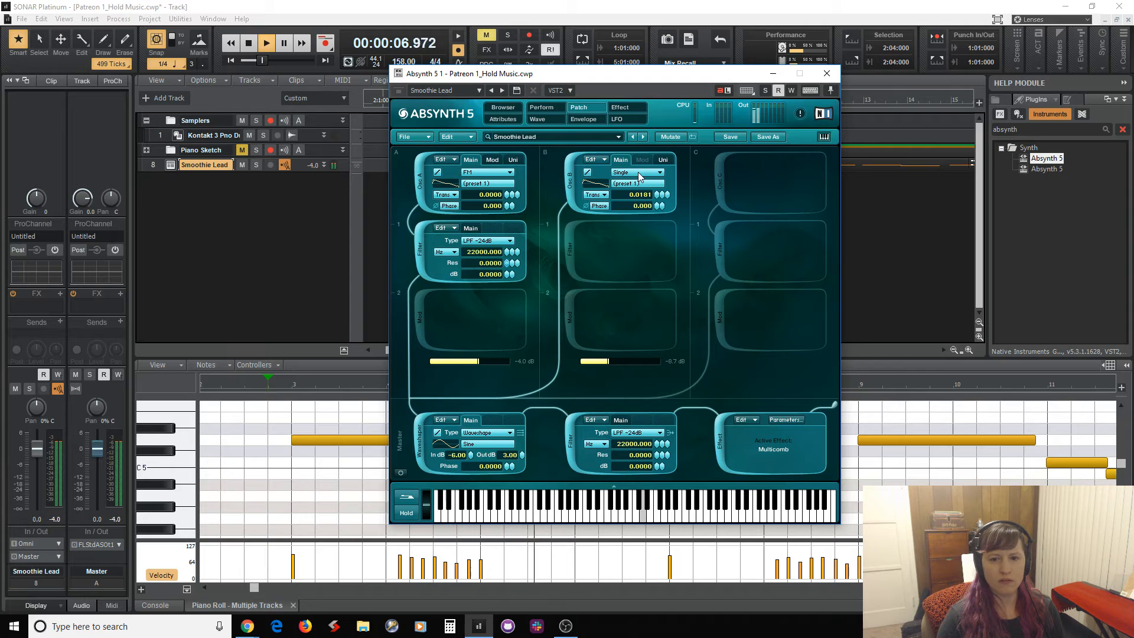
{"action": "key", "text": "space"}
Set oscillator B to FM and oscillator A's waveform to Sine, and play the melody to hear the sound
{"action": "left_click", "coordinate": [639, 175]}
{"action": "left_click", "coordinate": [636, 183]}
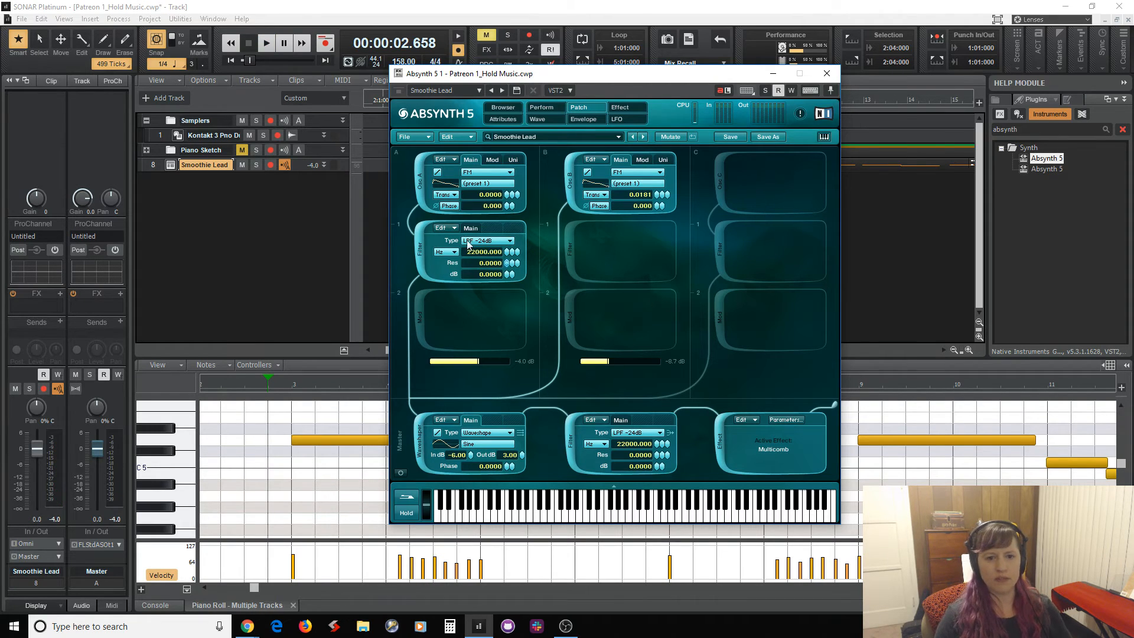
{"action": "left_click", "coordinate": [482, 184]}
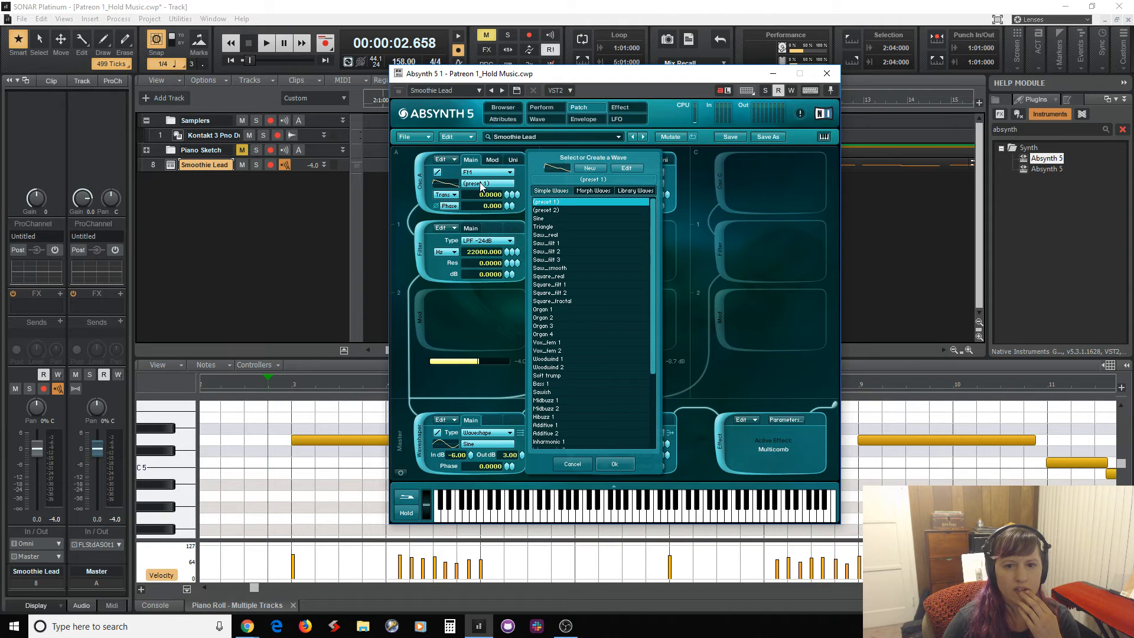
{"action": "left_click", "coordinate": [567, 218]}
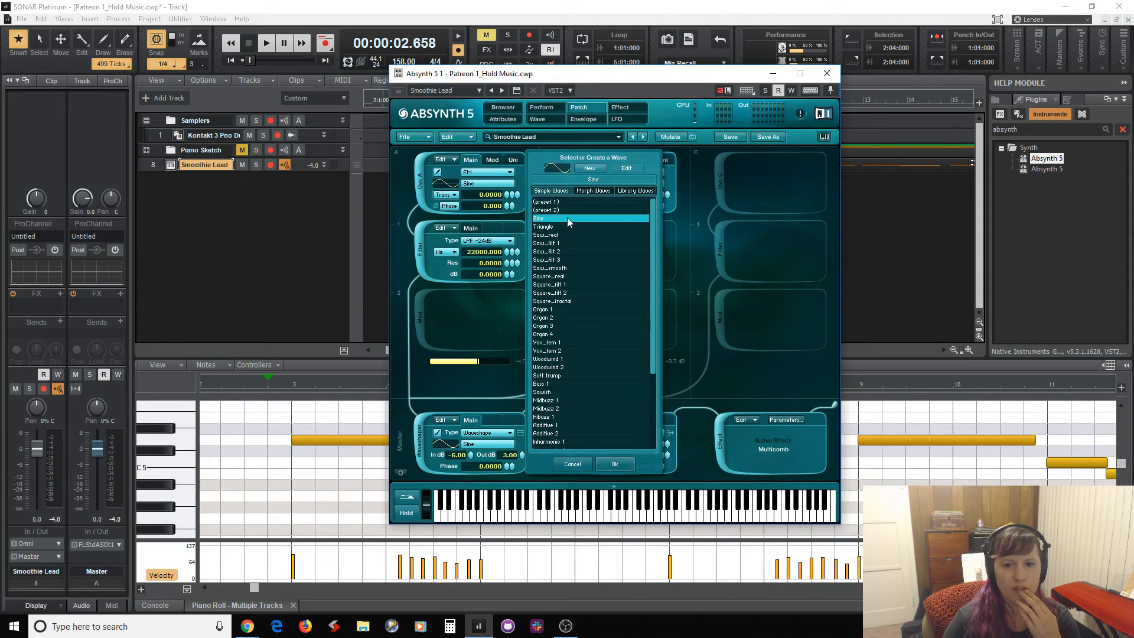
{"action": "left_click", "coordinate": [613, 464]}
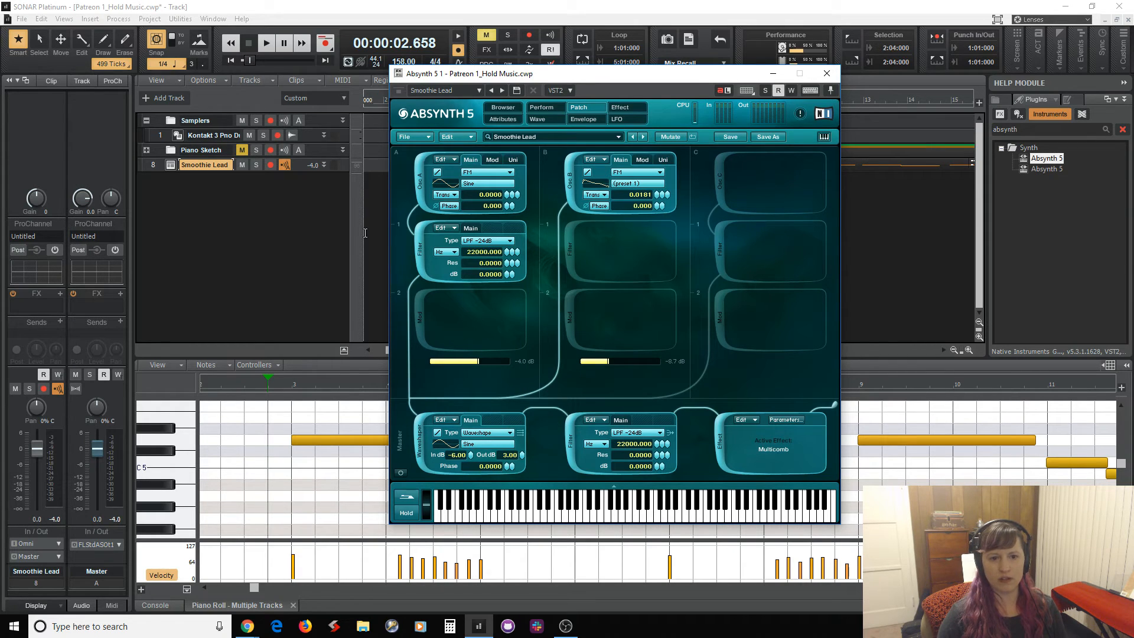
{"action": "key", "text": "space"}
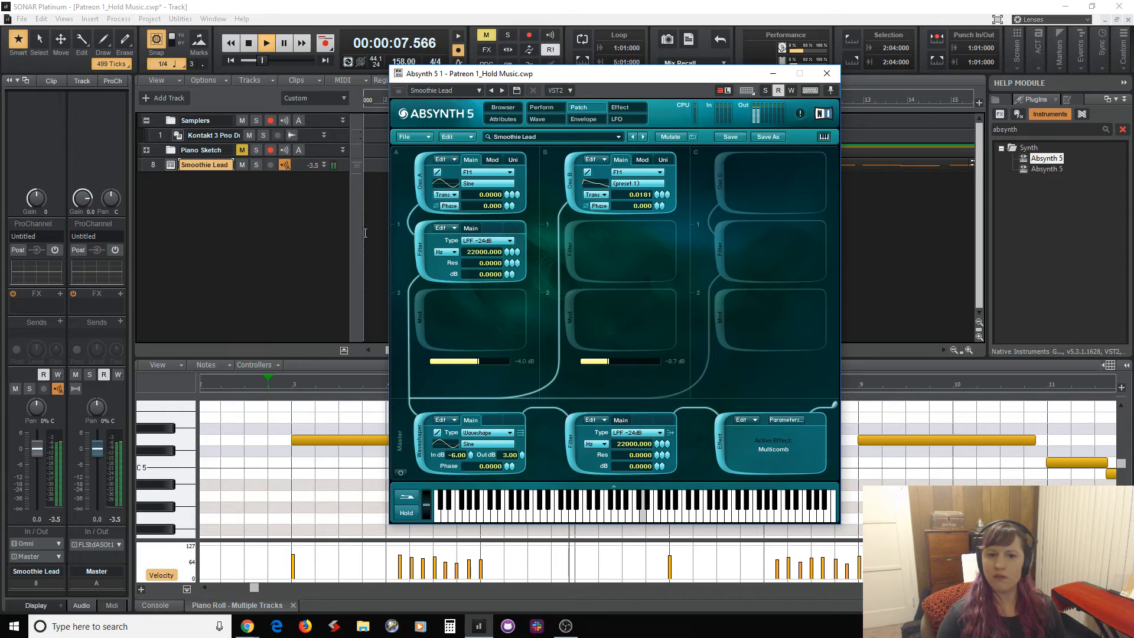
{"action": "key", "text": "space"}
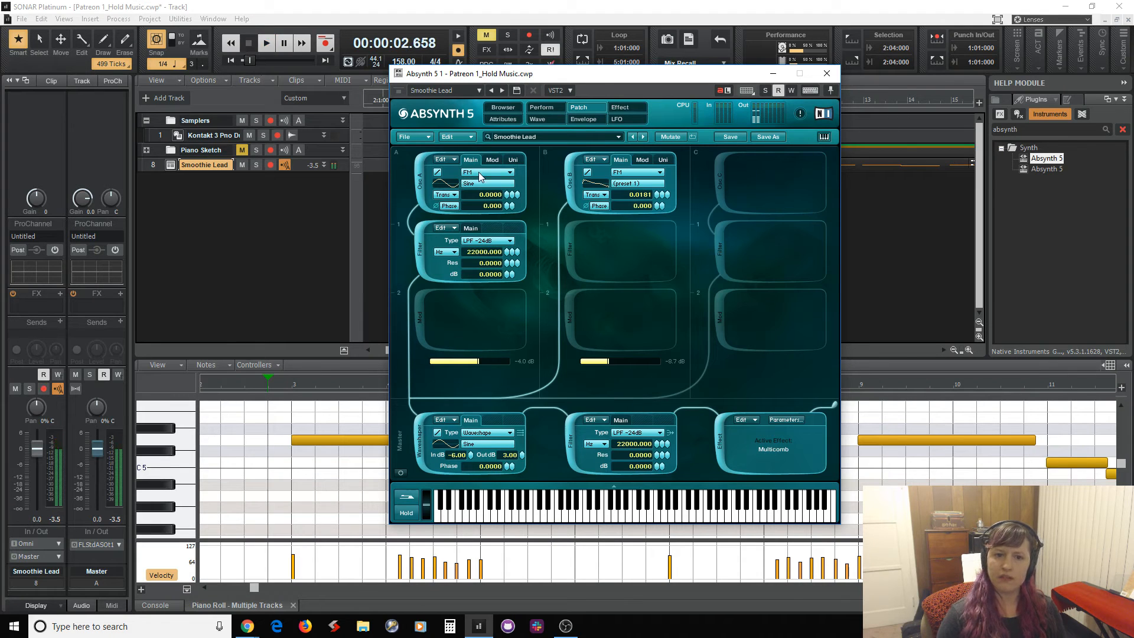
Try oscillator A in Single mode with the Sine wave and play the melody
{"action": "left_click", "coordinate": [479, 173]}
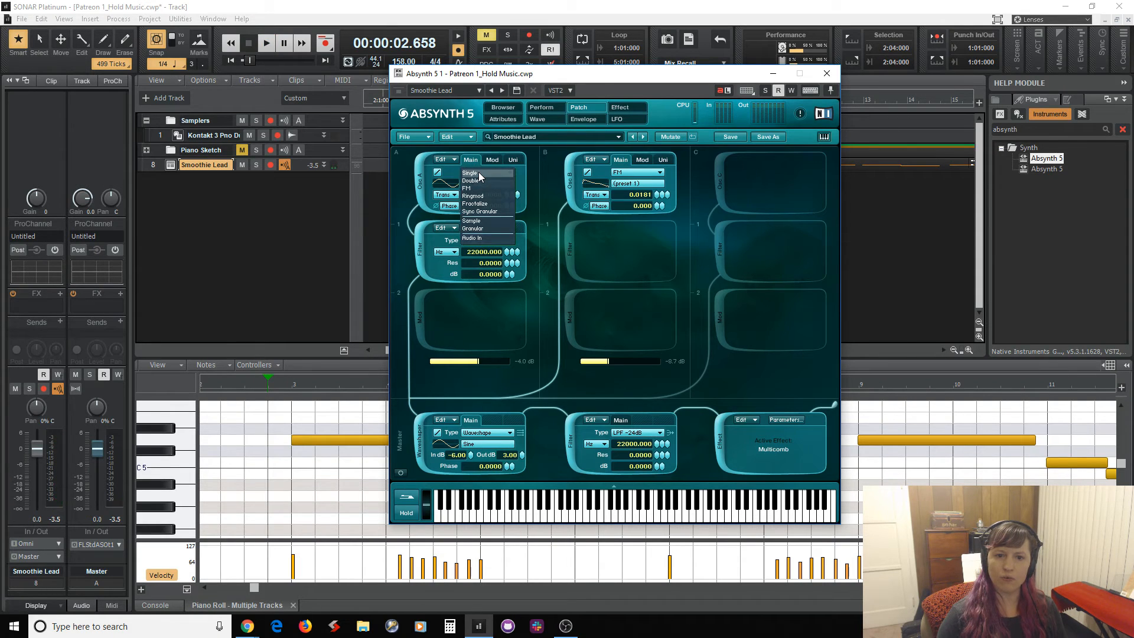
{"action": "left_click", "coordinate": [479, 173]}
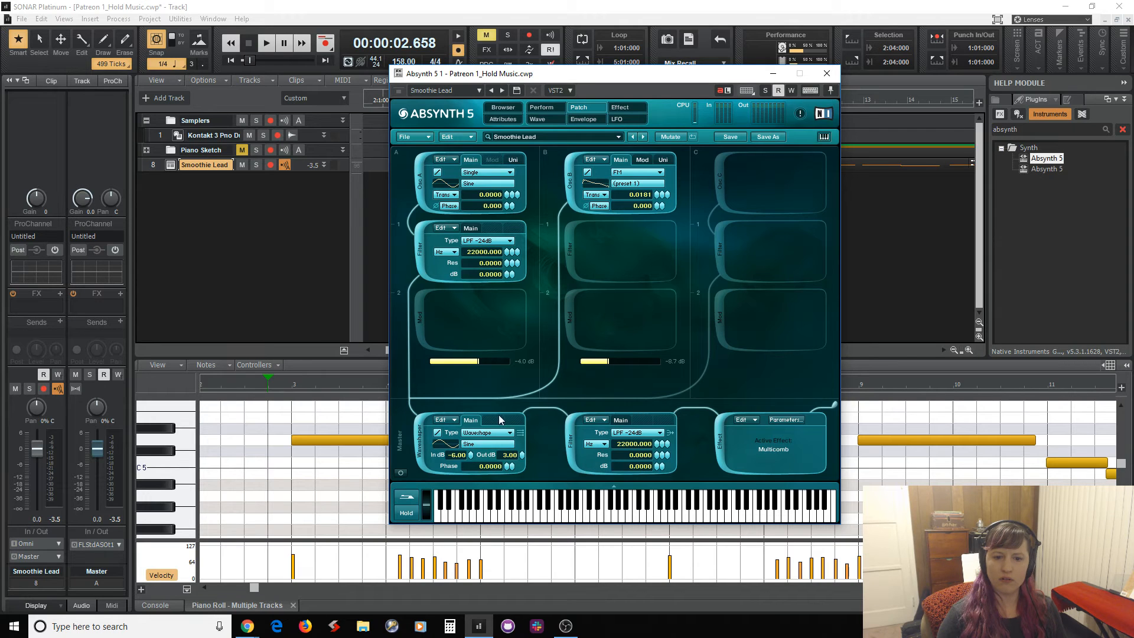
{"action": "key", "text": "space"}
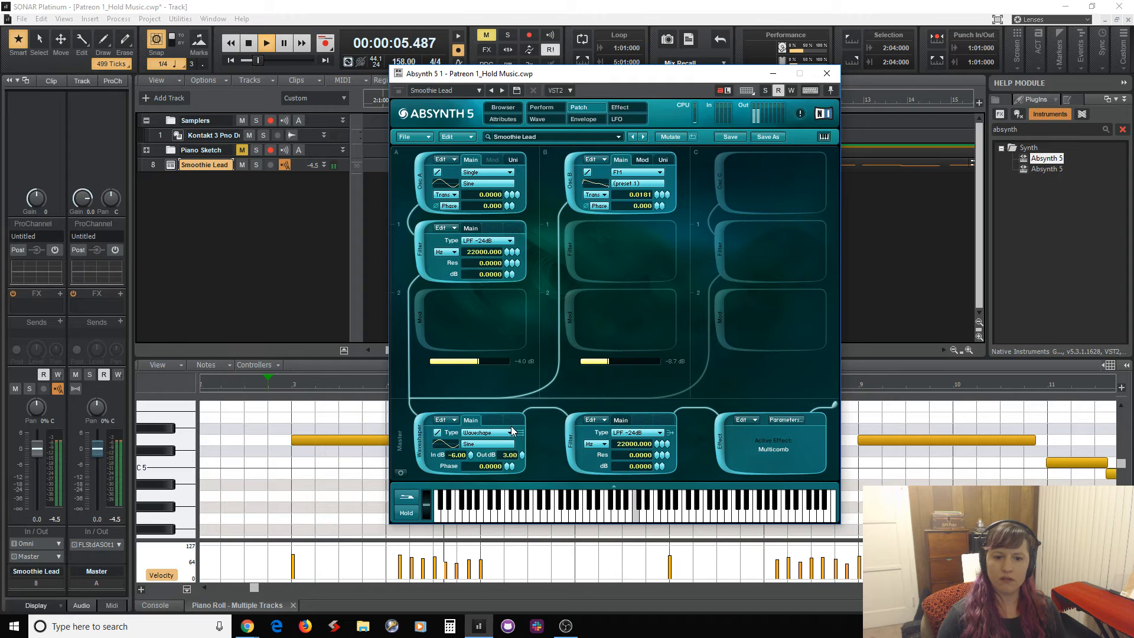
{"action": "key", "text": "space"}
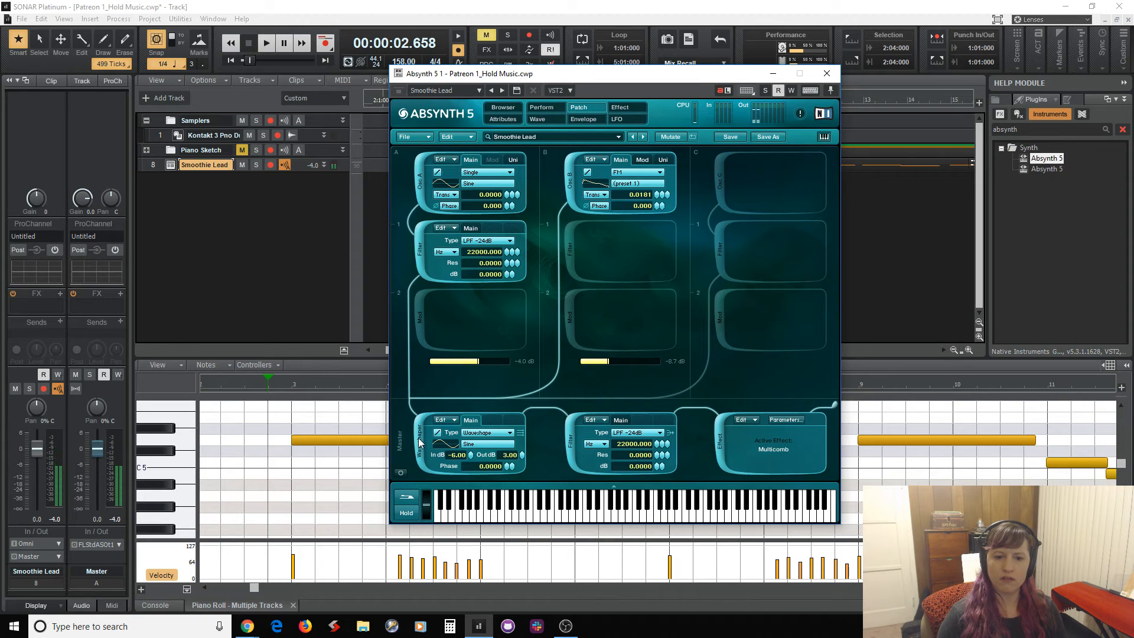
Audition the melody with the master waveshaper switched off, and switch the waveshaper back on
{"action": "left_click", "coordinate": [418, 441]}
{"action": "key", "text": "space"}
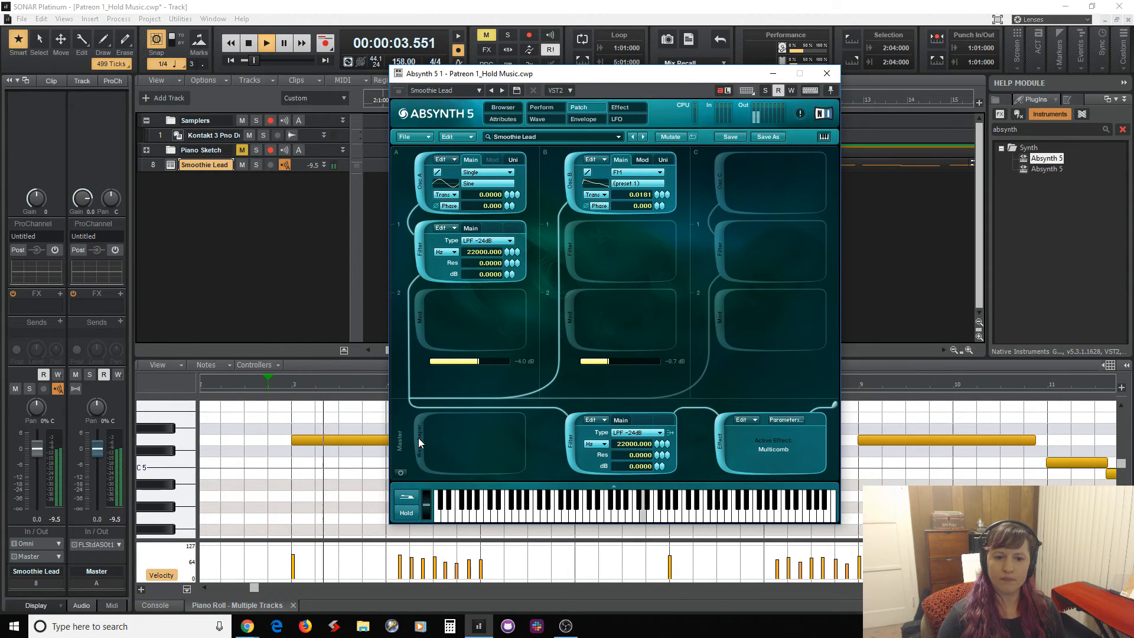
{"action": "key", "text": "space"}
{"action": "left_click", "coordinate": [418, 439]}
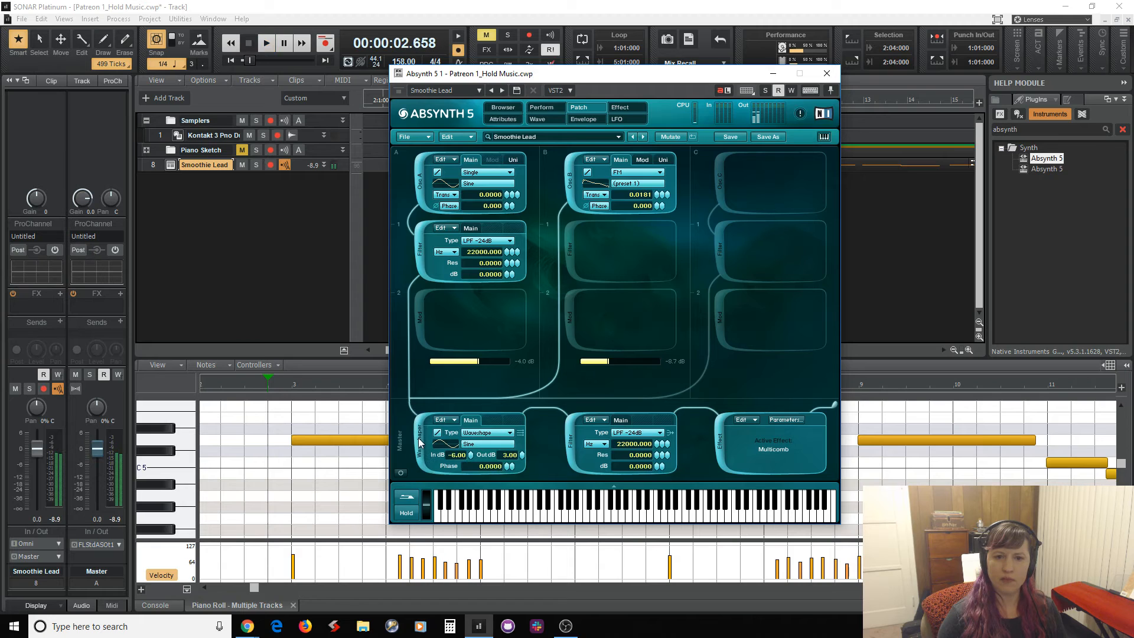
Set oscillator A back to FM mode
{"action": "left_click", "coordinate": [477, 176]}
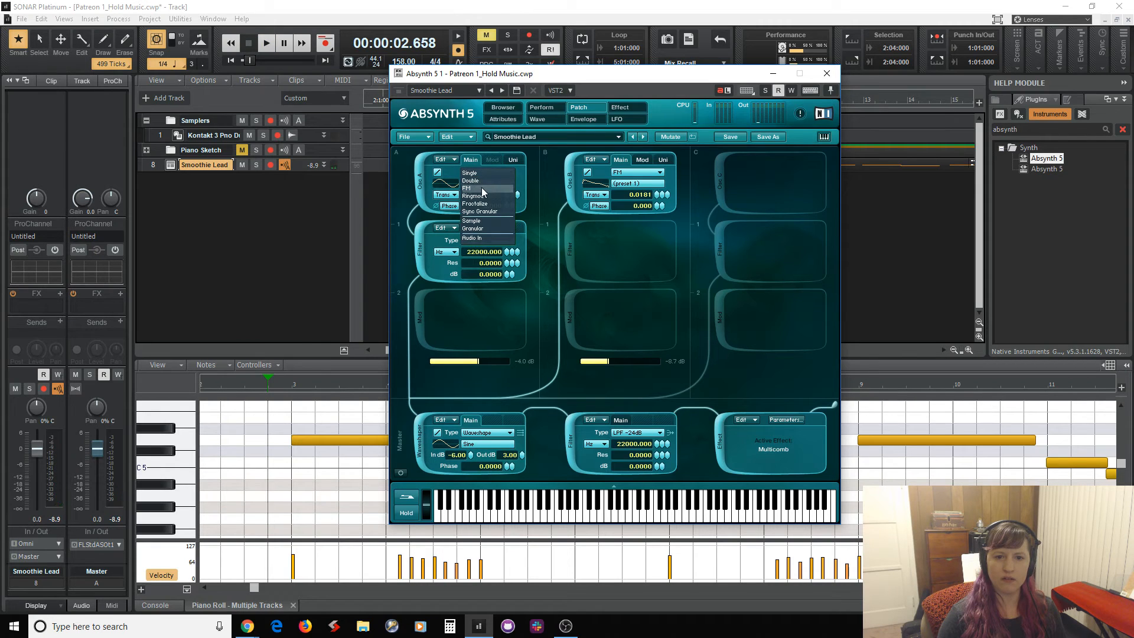
{"action": "left_click", "coordinate": [481, 188]}
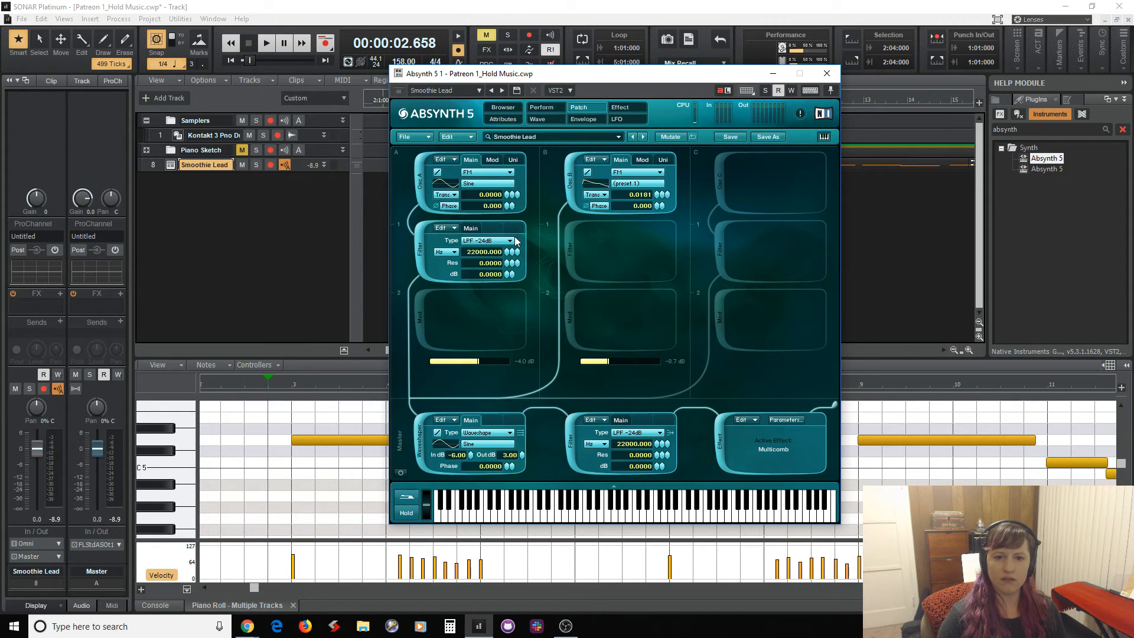
Audition the melody with oscillator B switched off, and switch oscillator B back on
{"action": "left_click", "coordinate": [571, 182]}
{"action": "key", "text": "space"}
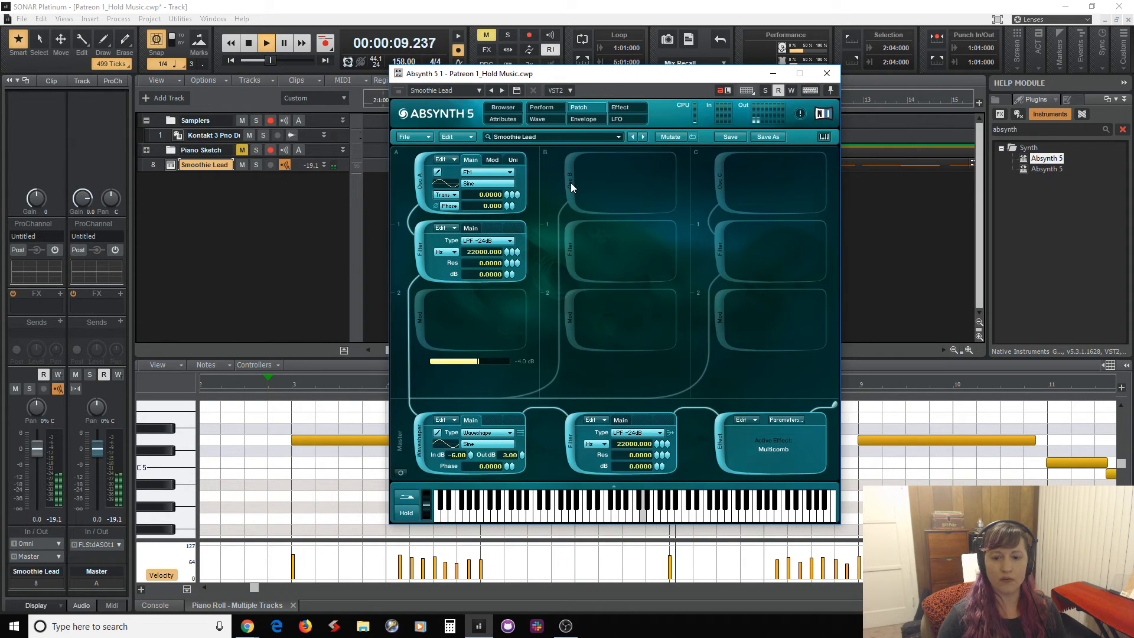
{"action": "key", "text": "space"}
{"action": "left_click", "coordinate": [570, 183]}
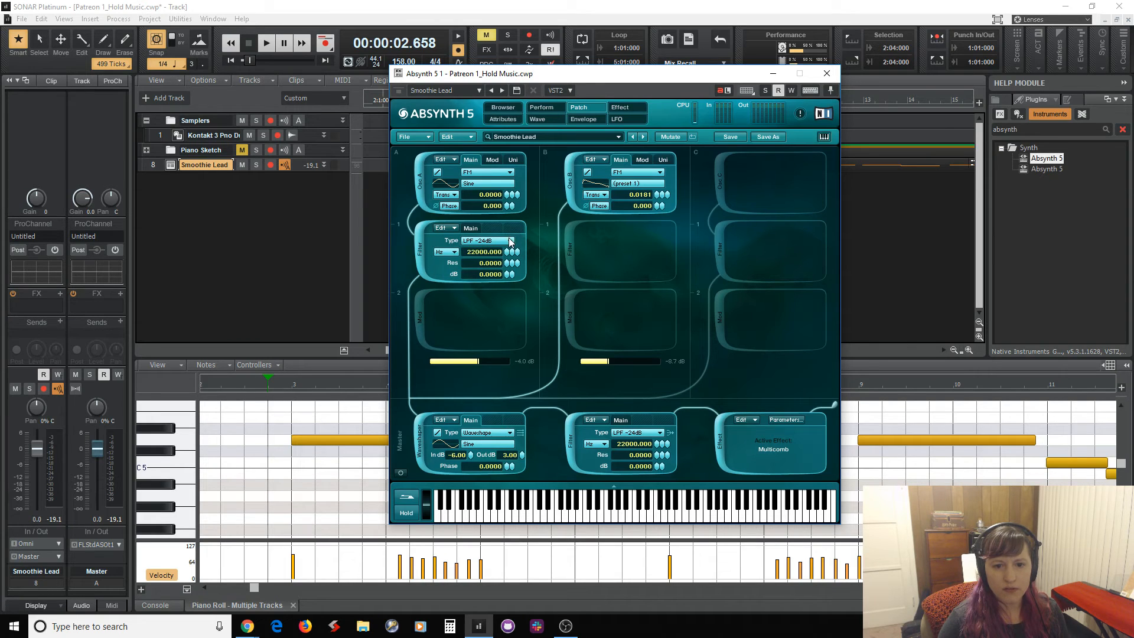
Try the LPF -6dB type on oscillator A's filter and play the melody
{"action": "left_click", "coordinate": [511, 242]}
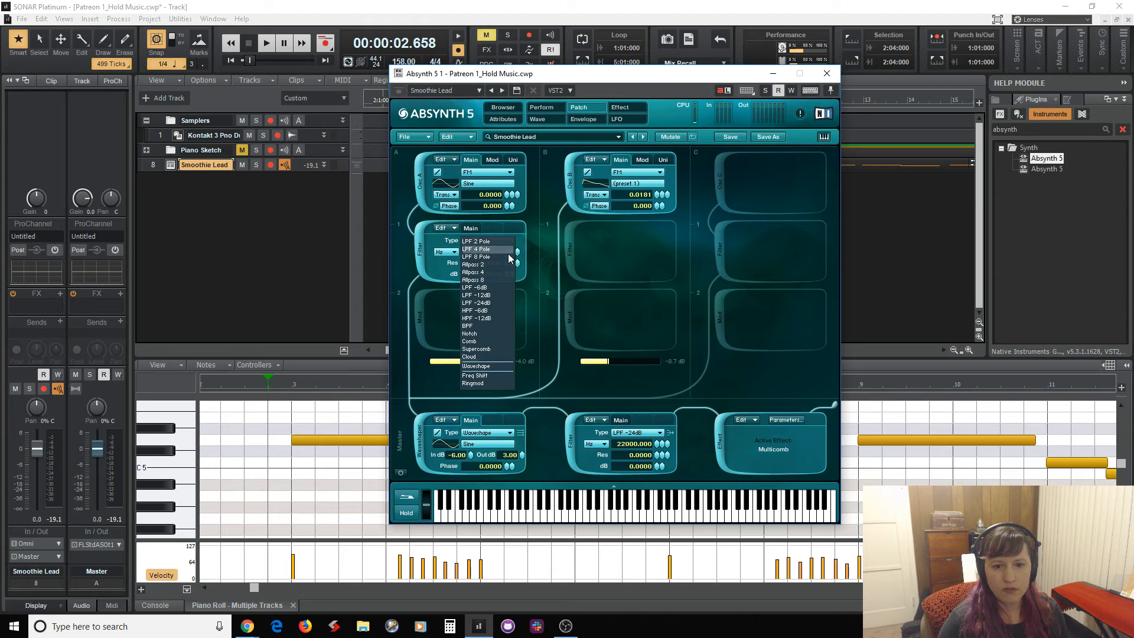
{"action": "left_click", "coordinate": [505, 287]}
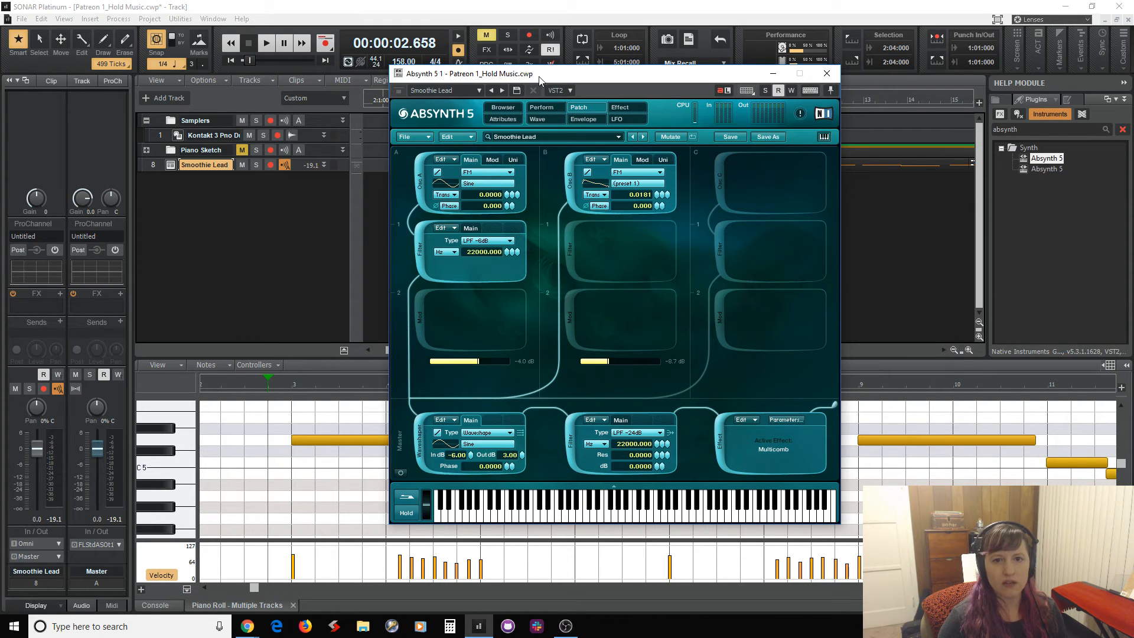
{"action": "key", "text": "space"}
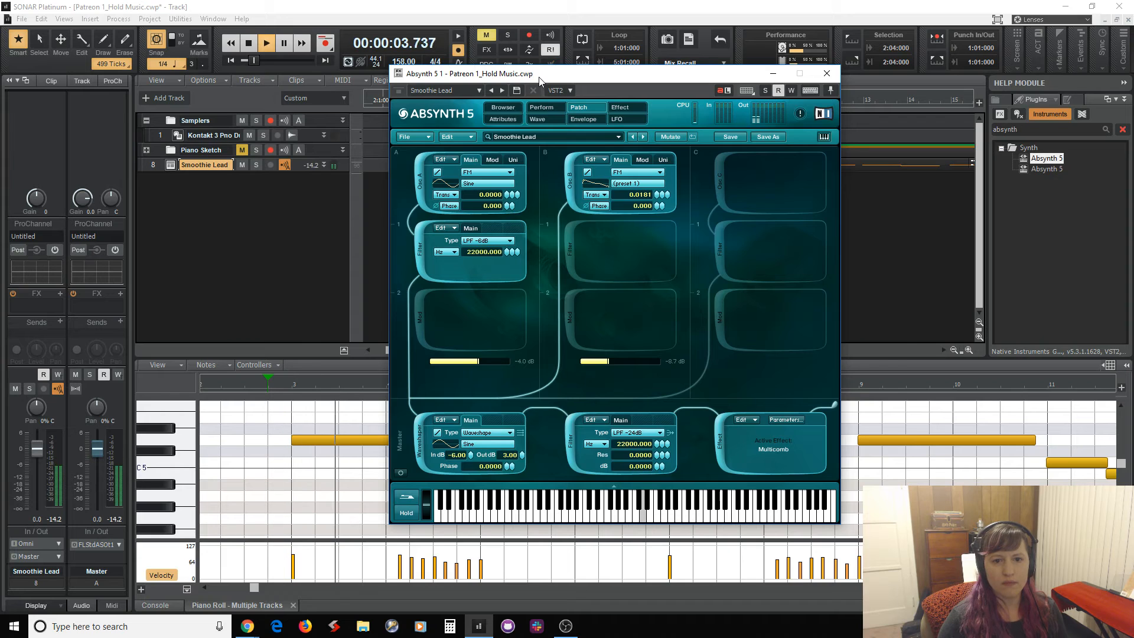
{"action": "key", "text": "space"}
Toggle oscillator B off and on again, and replay the melody with it active
{"action": "left_click", "coordinate": [568, 178]}
{"action": "left_click", "coordinate": [568, 179]}
{"action": "key", "text": "space"}
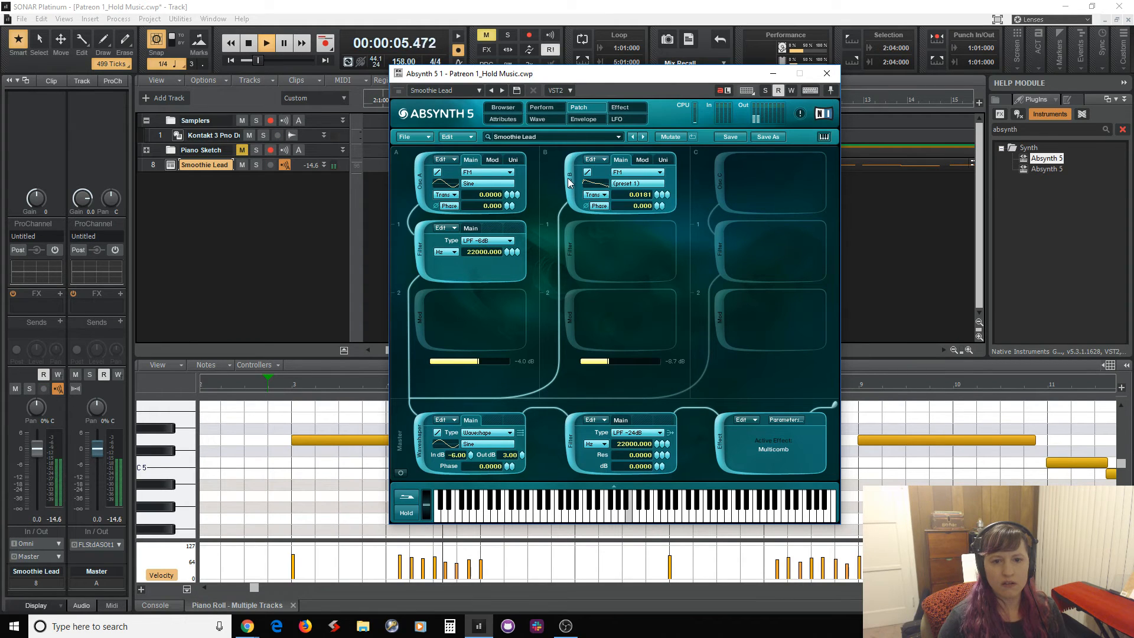
{"action": "key", "text": "space"}
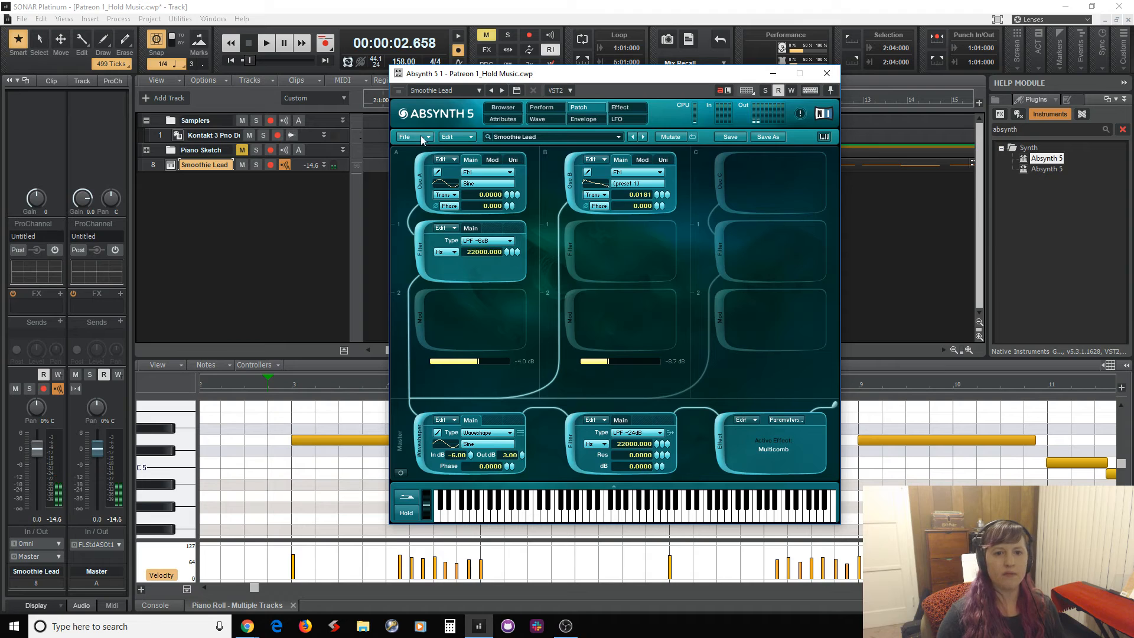
Reload the Smoothie Lead sound from the recent files and play the melody to hear it
{"action": "left_click", "coordinate": [422, 137]}
{"action": "mouse_move", "coordinate": [427, 159]}
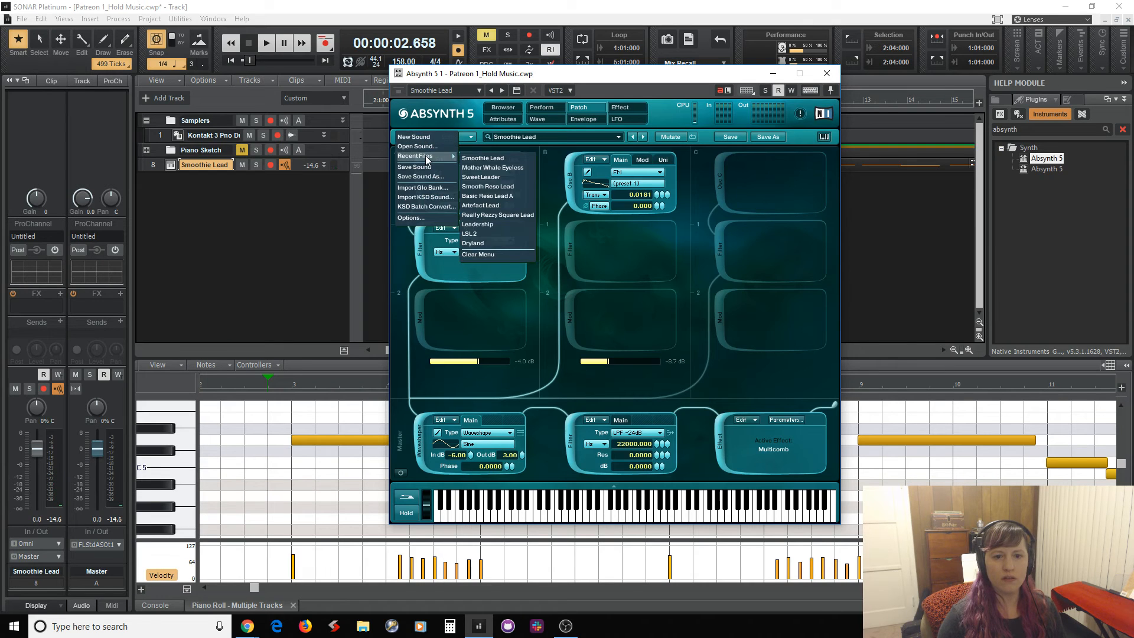
{"action": "left_click", "coordinate": [478, 158]}
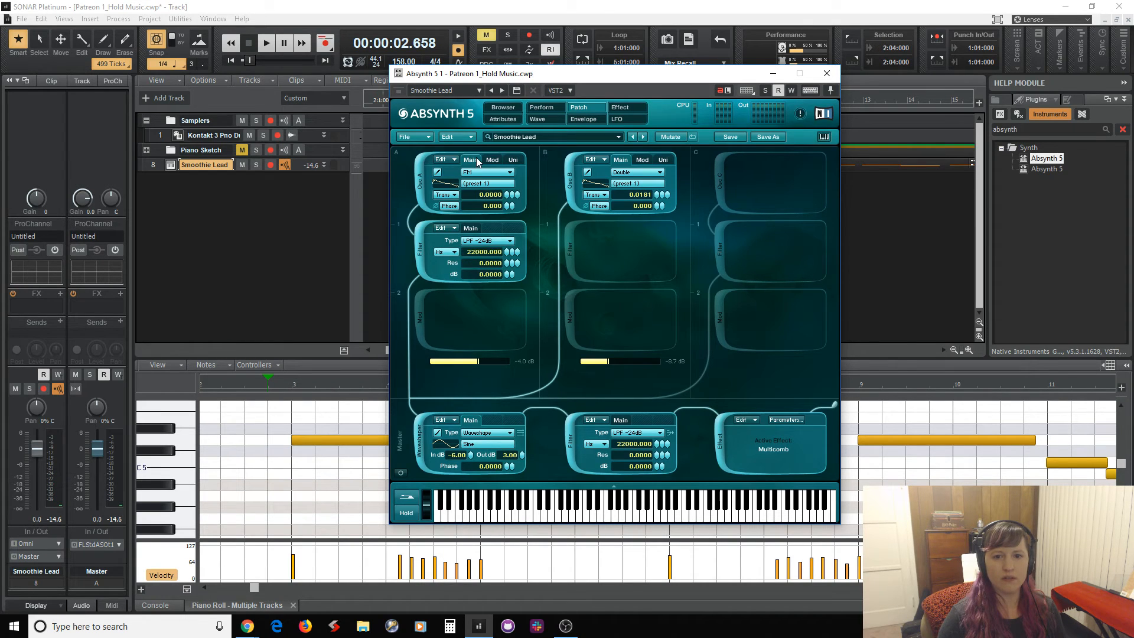
{"action": "key", "text": "space"}
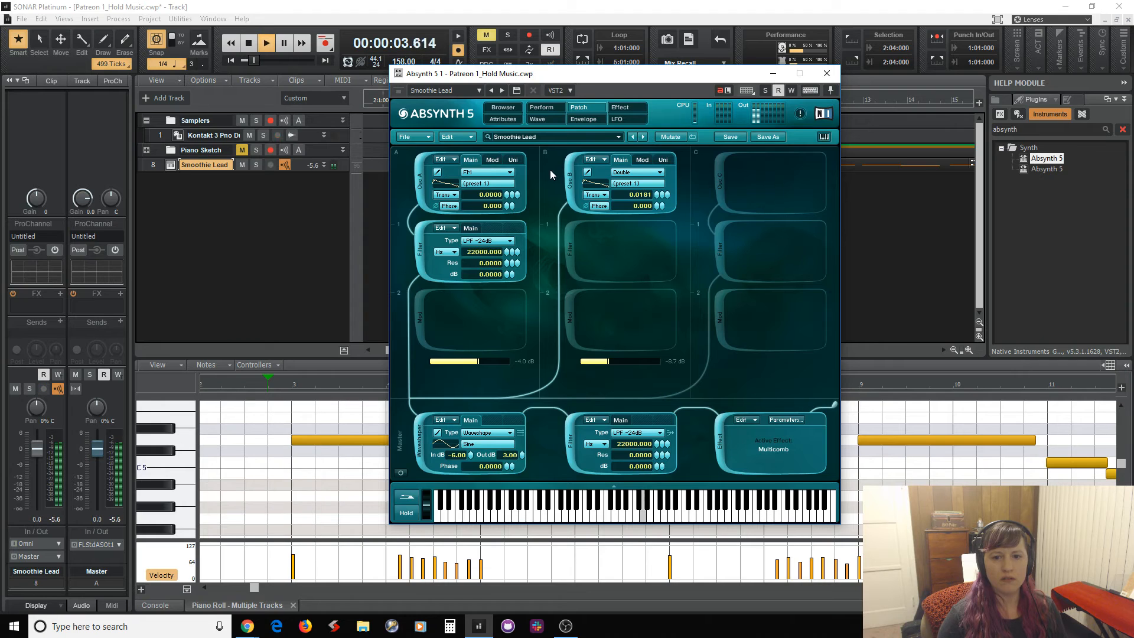
{"action": "key", "text": "space"}
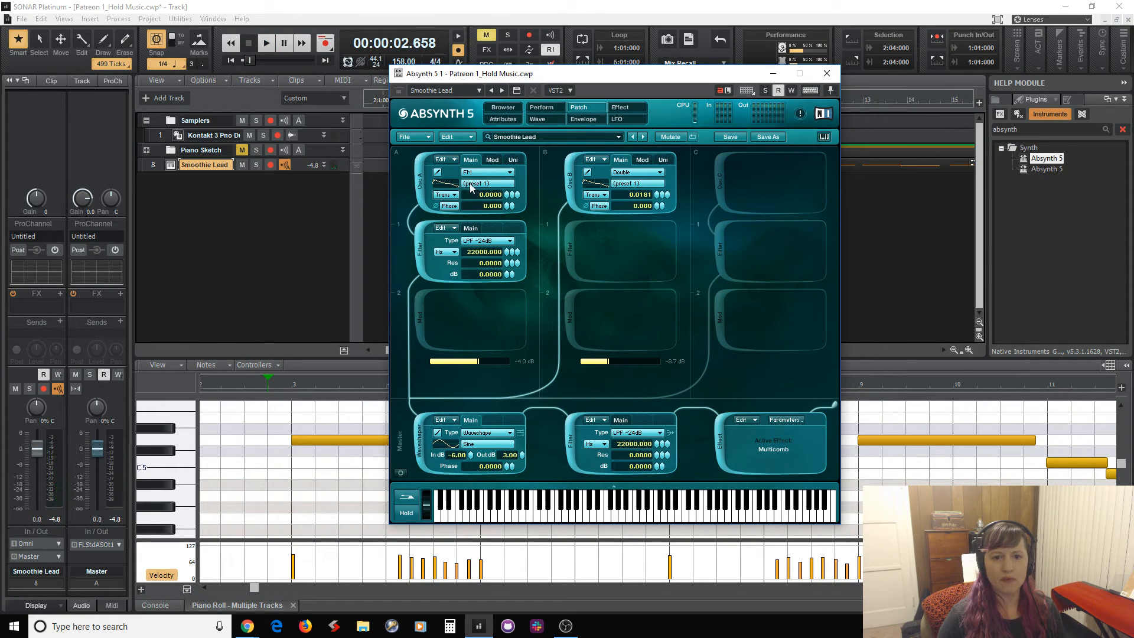
Set oscillator A's waveform to Sine and its filter type to LPF -6dB, audition the melody, and close the synth window
{"action": "left_click", "coordinate": [471, 184]}
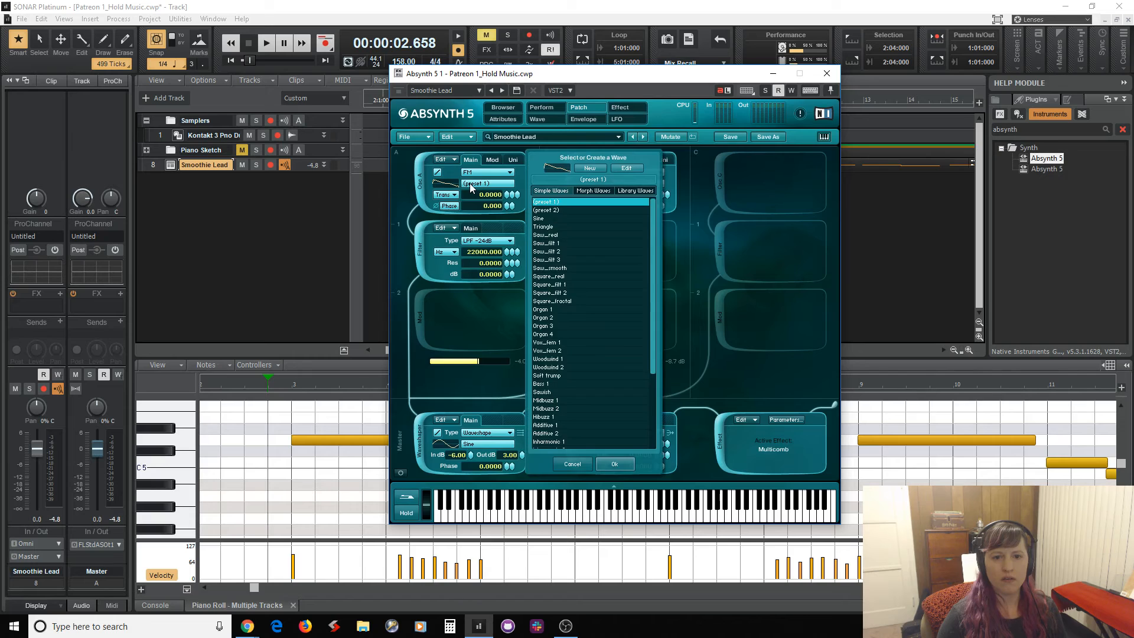
{"action": "double_click", "coordinate": [558, 217]}
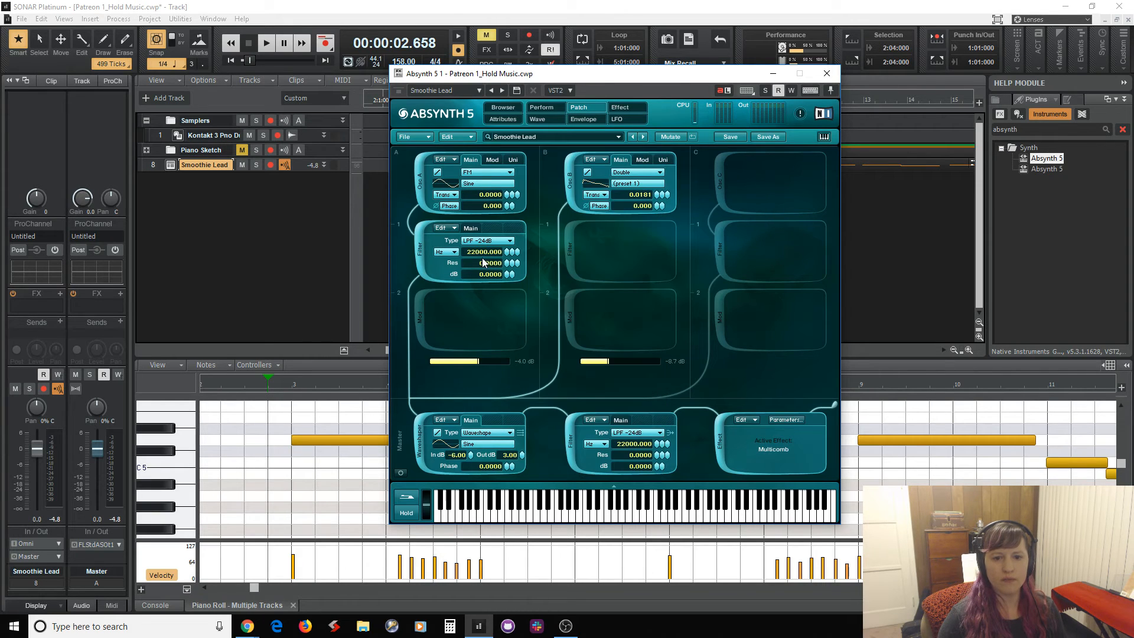
{"action": "left_click", "coordinate": [502, 244]}
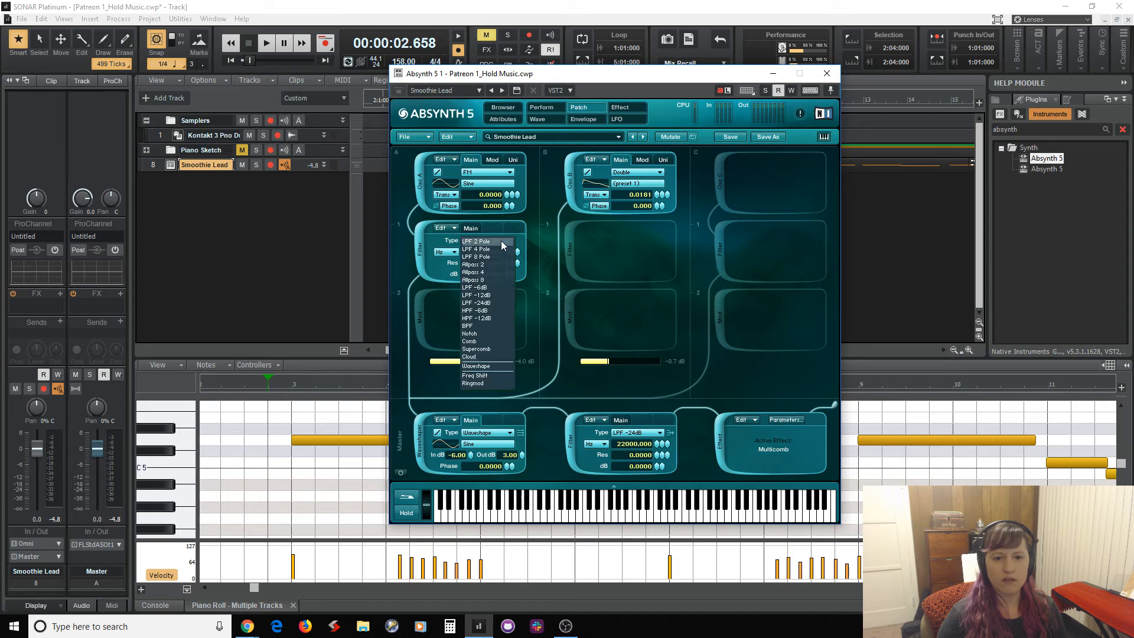
{"action": "left_click", "coordinate": [494, 289]}
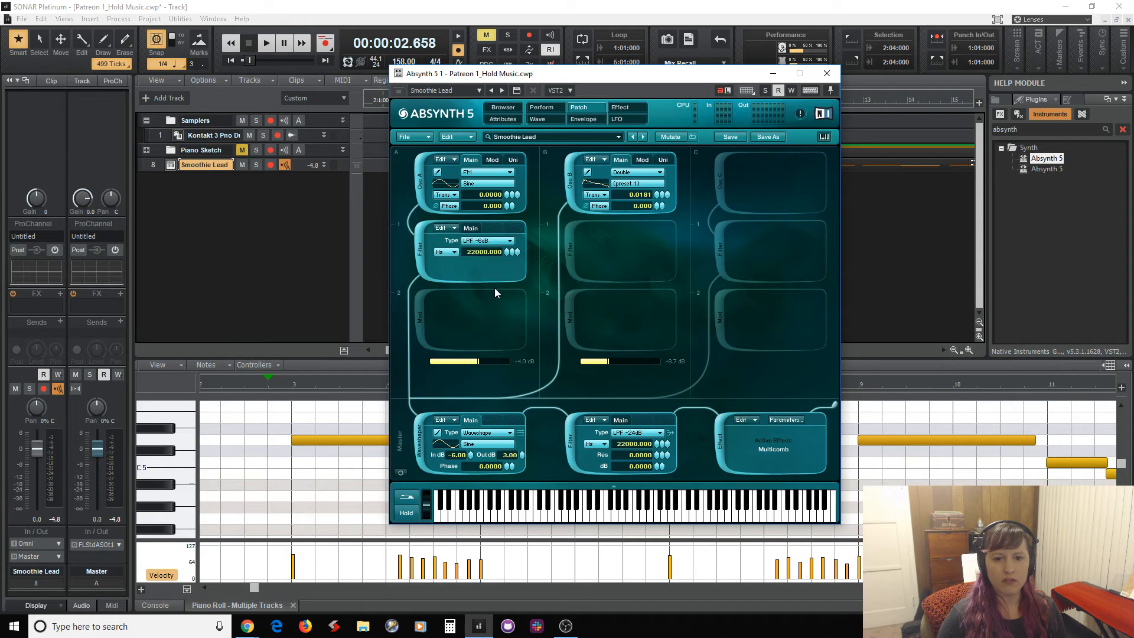
{"action": "key", "text": "space"}
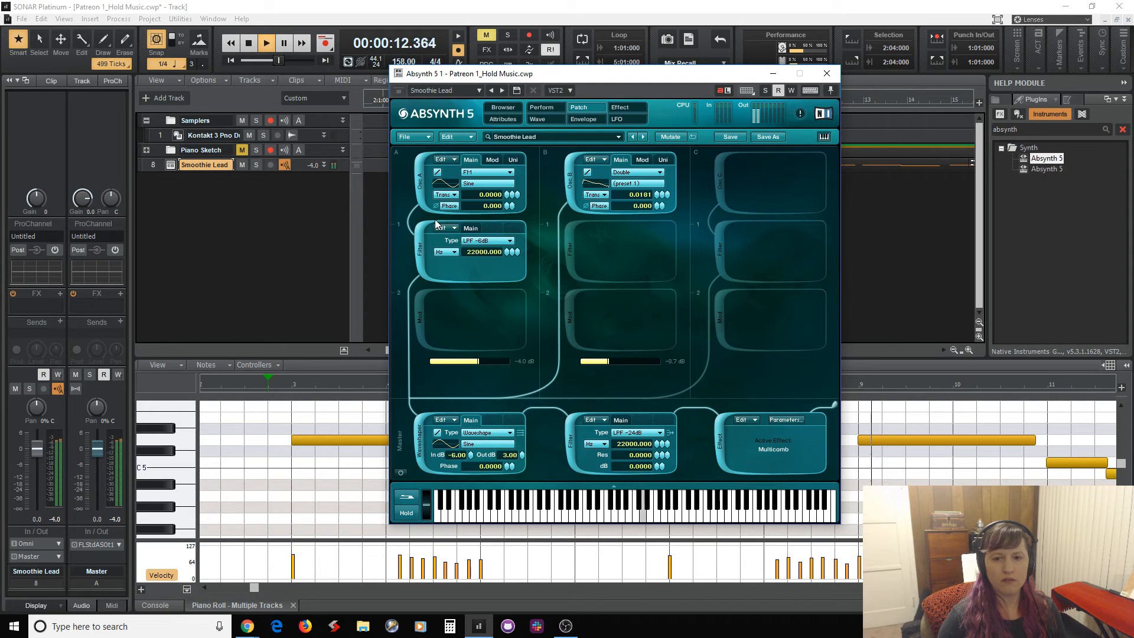
{"action": "key", "text": "space"}
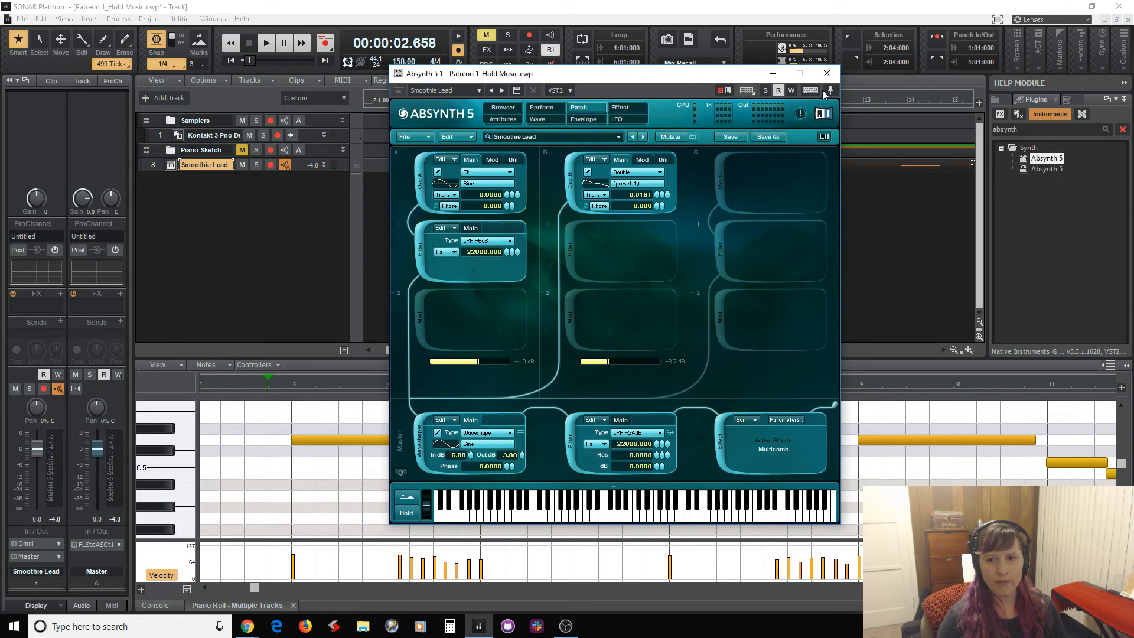
{"action": "left_click", "coordinate": [826, 74]}
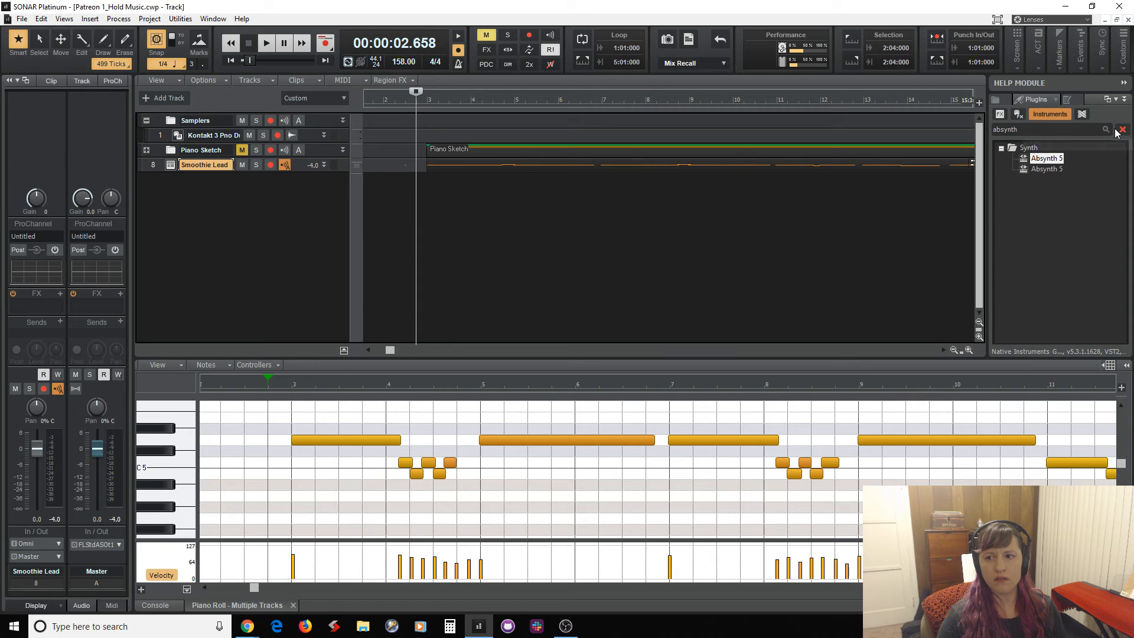
Search the instrument plug-ins for "AAS" and clear the search
{"action": "left_click", "coordinate": [1076, 131]}
{"action": "double_click", "coordinate": [1076, 130]}
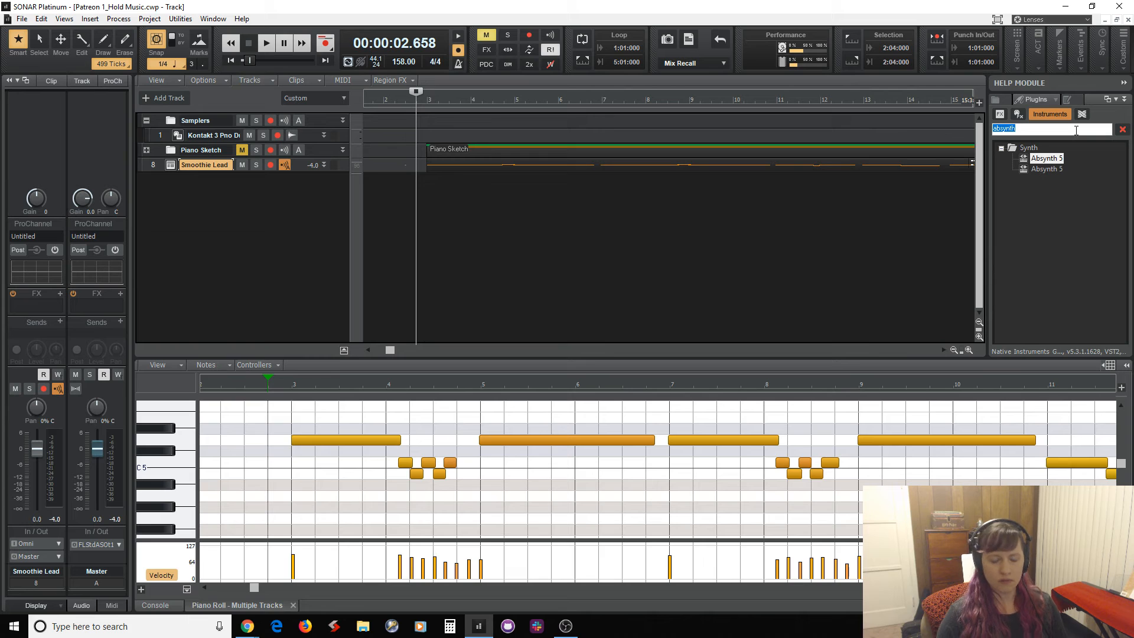
{"action": "type", "text": "A"}
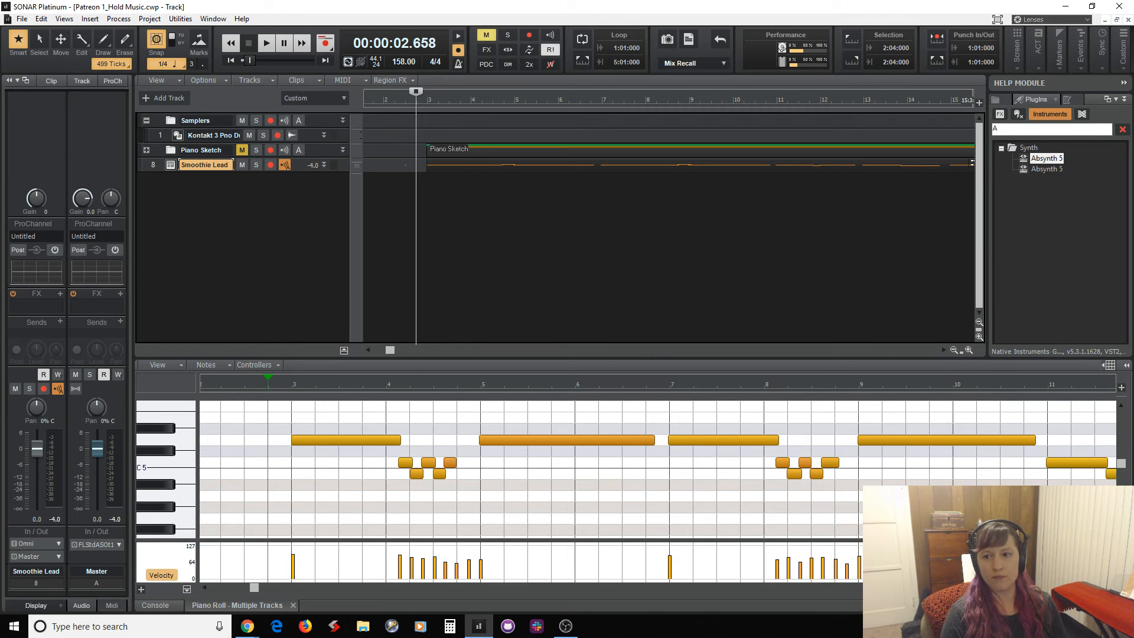
{"action": "type", "text": "AS"}
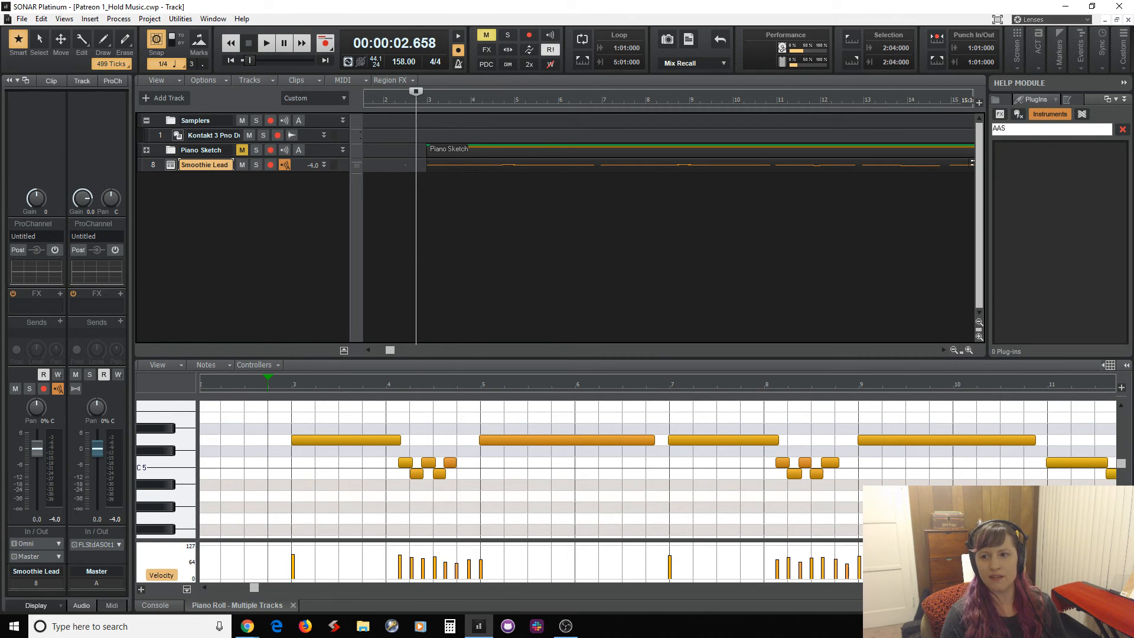
{"action": "key", "text": "Return"}
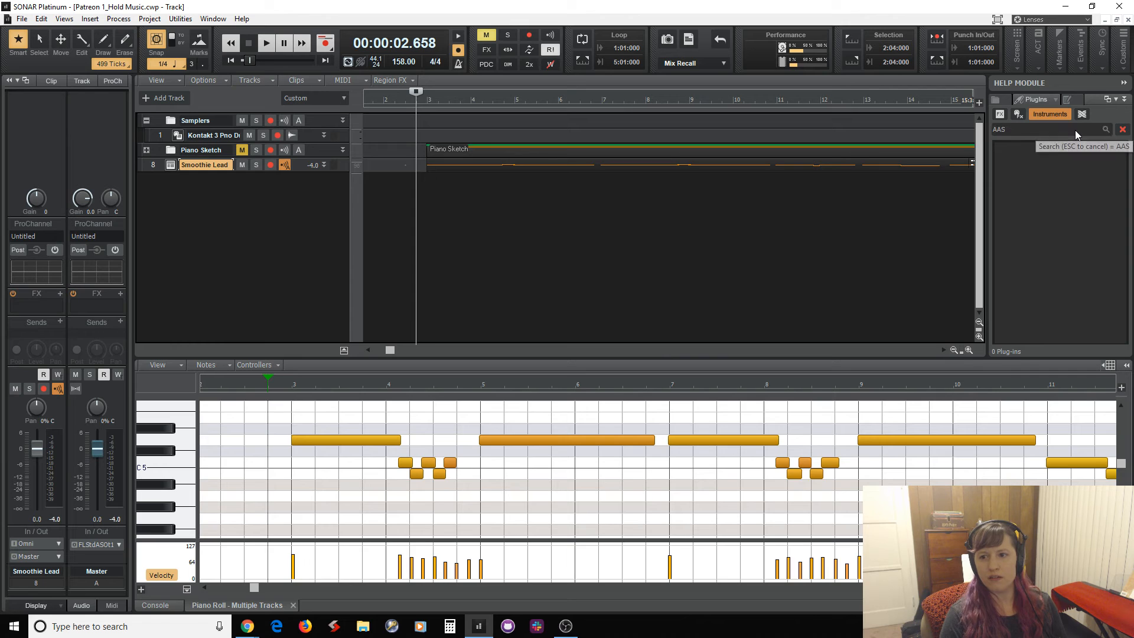
{"action": "left_click", "coordinate": [1105, 130]}
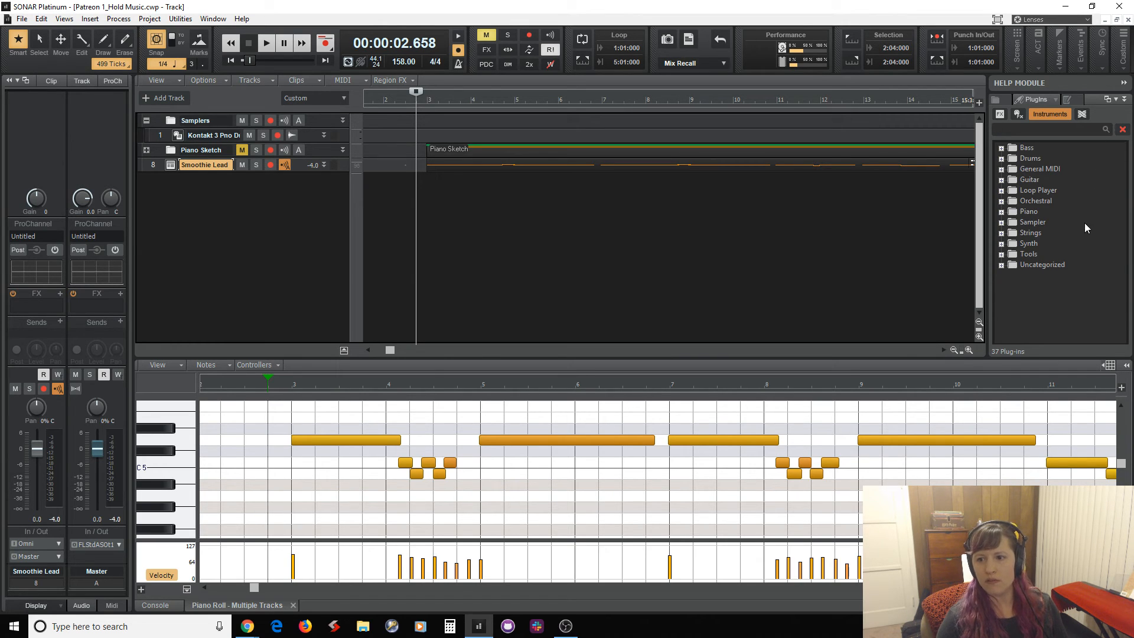
Look through the Synth, Tools, Uncategorized, Strings and Sampler categories of the instrument plug-ins
{"action": "left_click", "coordinate": [1001, 244]}
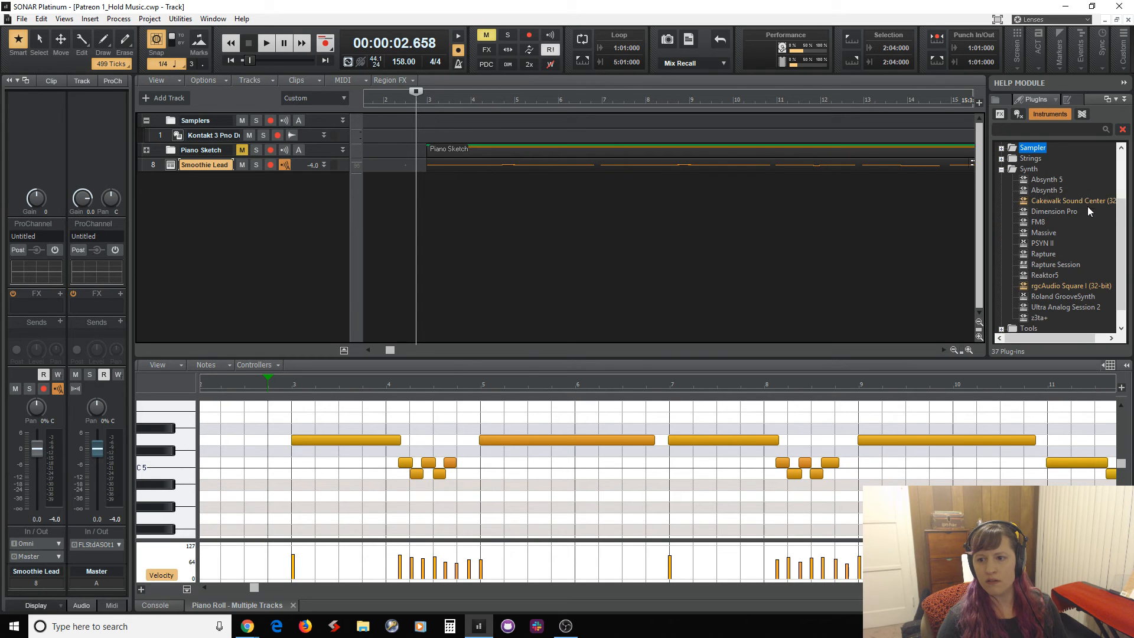
{"action": "scroll", "coordinate": [1087, 207], "scroll_direction": "down", "scroll_amount": 1}
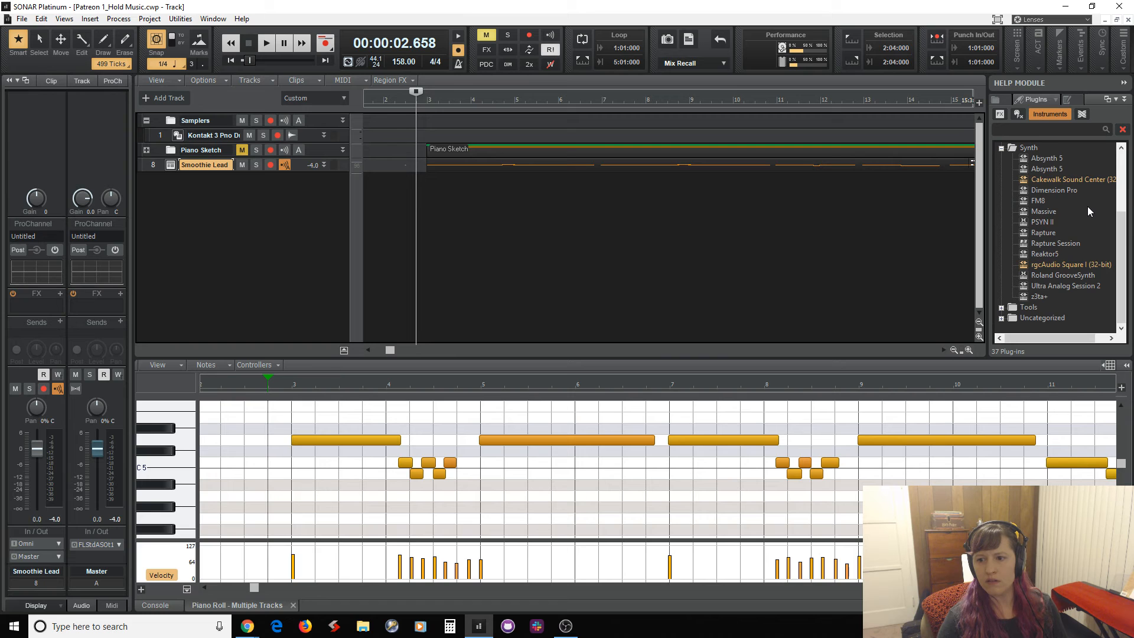
{"action": "scroll", "coordinate": [1086, 207], "scroll_direction": "up", "scroll_amount": 3}
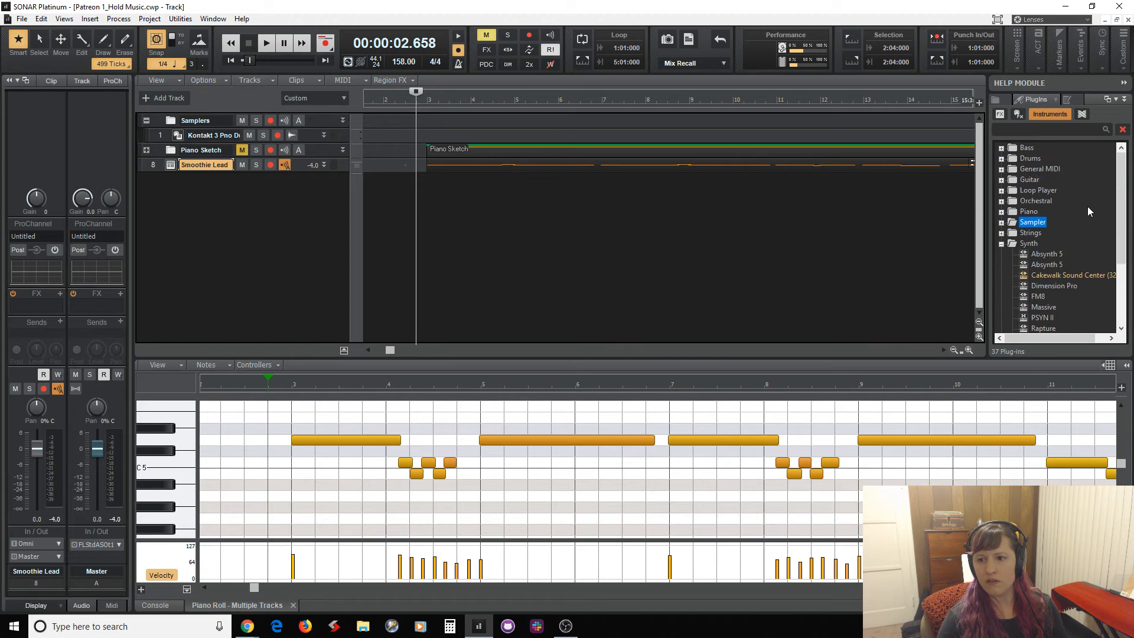
{"action": "scroll", "coordinate": [1089, 211], "scroll_direction": "down", "scroll_amount": 1}
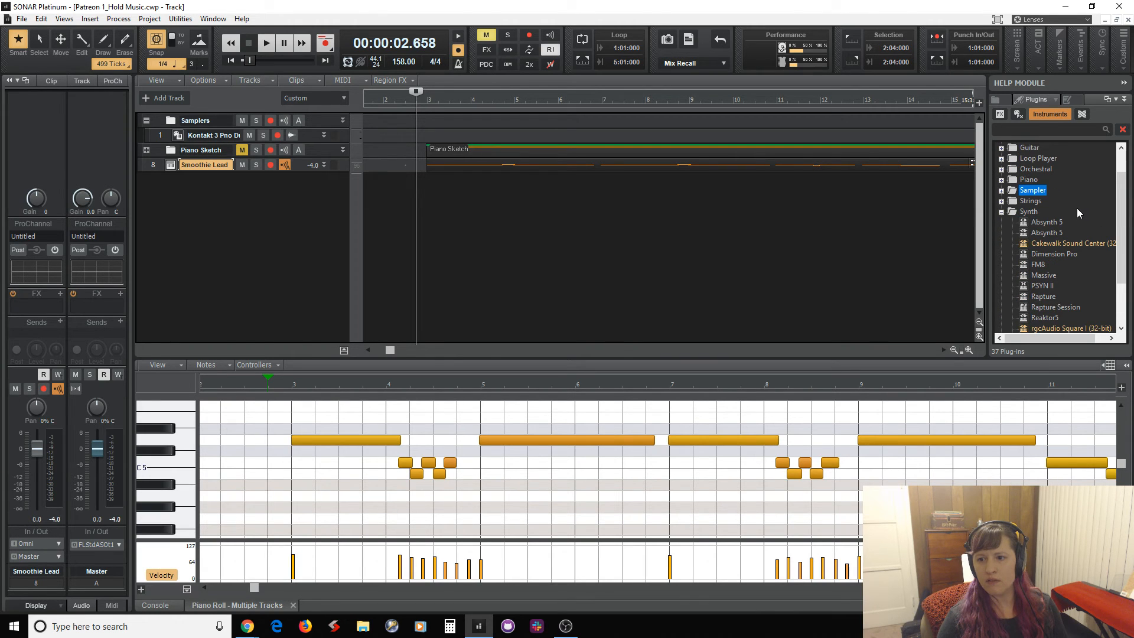
{"action": "scroll", "coordinate": [1076, 209], "scroll_direction": "down", "scroll_amount": 1}
{"action": "scroll", "coordinate": [1077, 213], "scroll_direction": "down", "scroll_amount": 1}
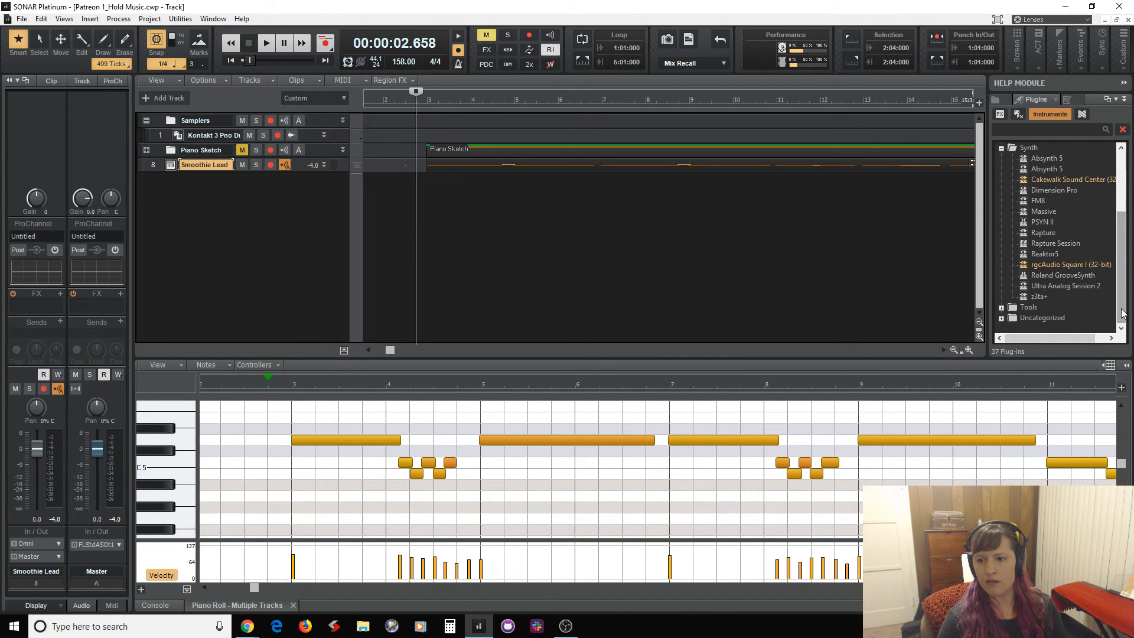
{"action": "left_click", "coordinate": [1002, 308]}
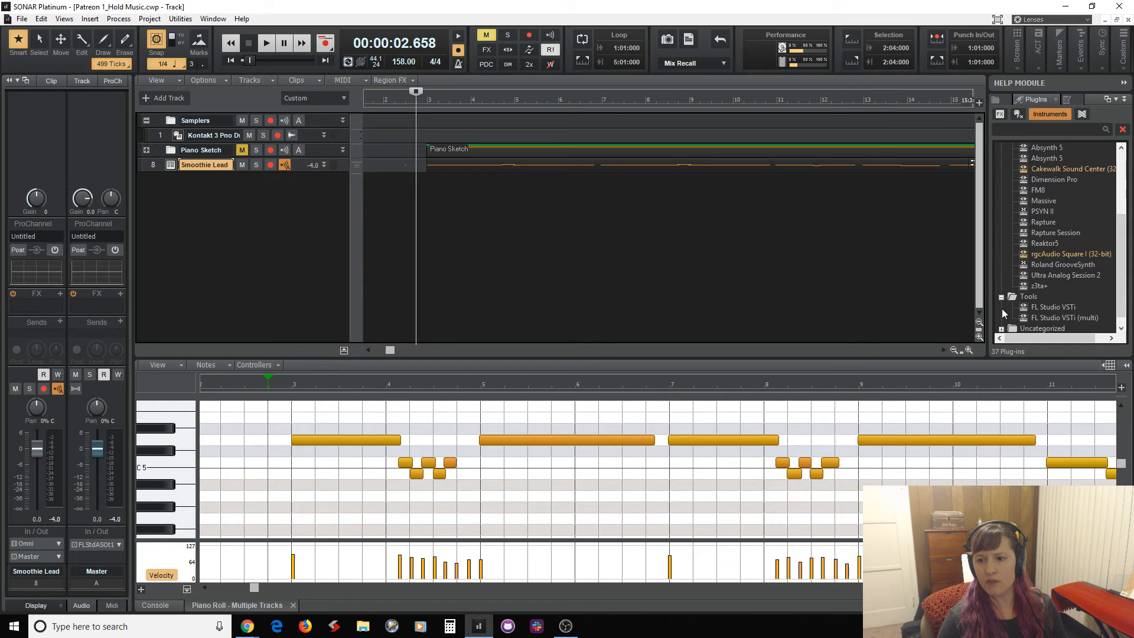
{"action": "scroll", "coordinate": [1113, 314], "scroll_direction": "down", "scroll_amount": 1}
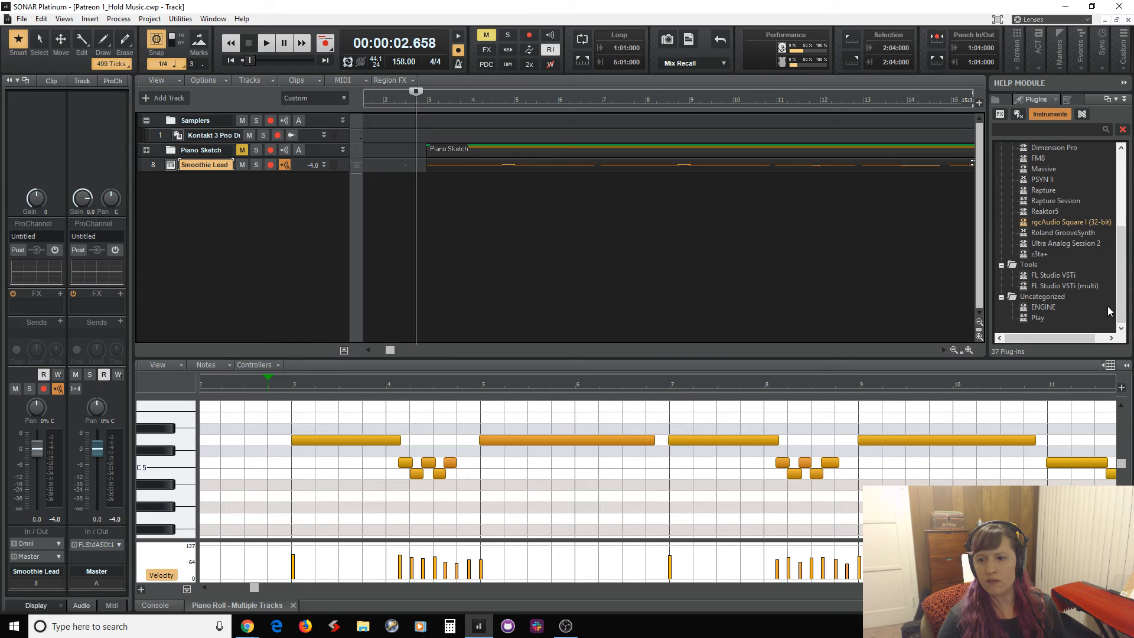
{"action": "scroll", "coordinate": [1127, 273], "scroll_direction": "up", "scroll_amount": 3}
{"action": "scroll", "coordinate": [1127, 273], "scroll_direction": "up", "scroll_amount": 3}
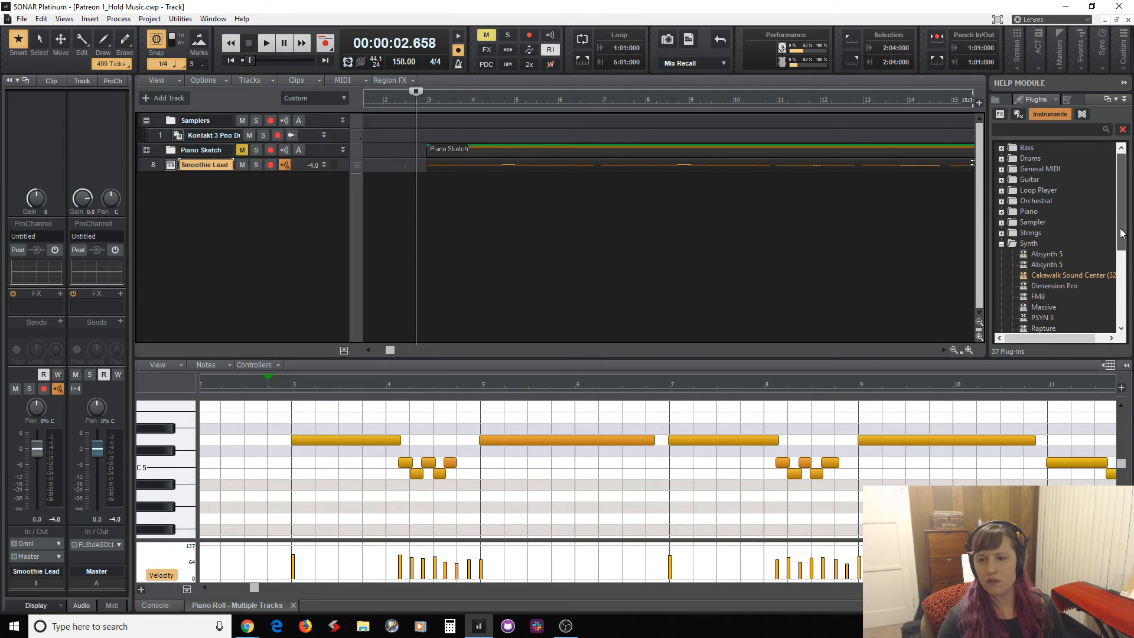
{"action": "left_click", "coordinate": [1001, 232]}
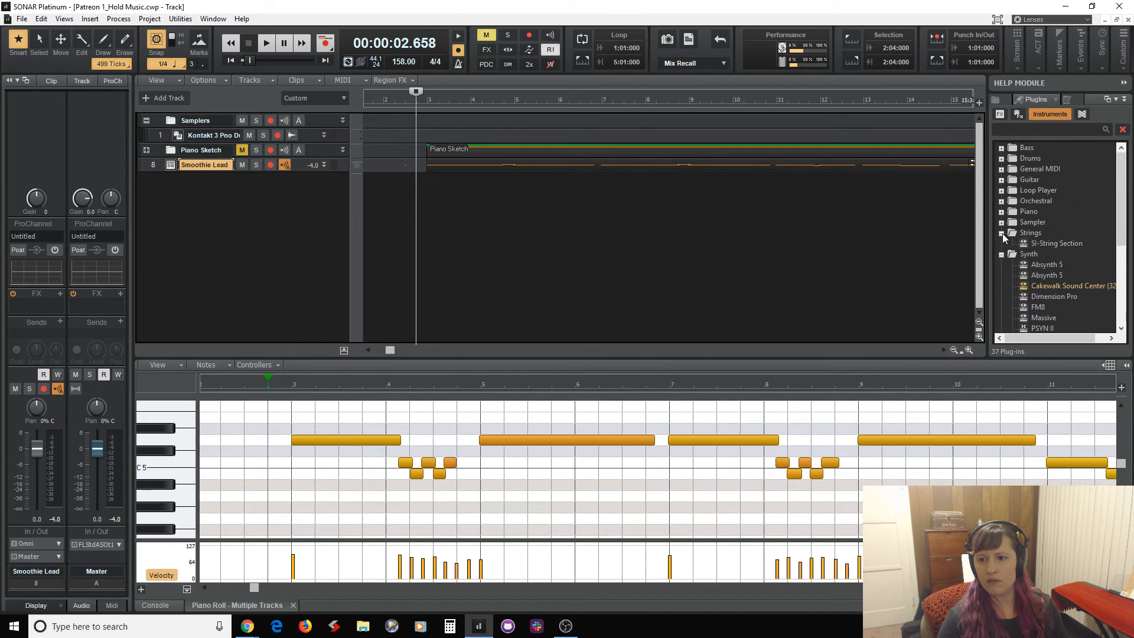
{"action": "left_click", "coordinate": [1001, 223]}
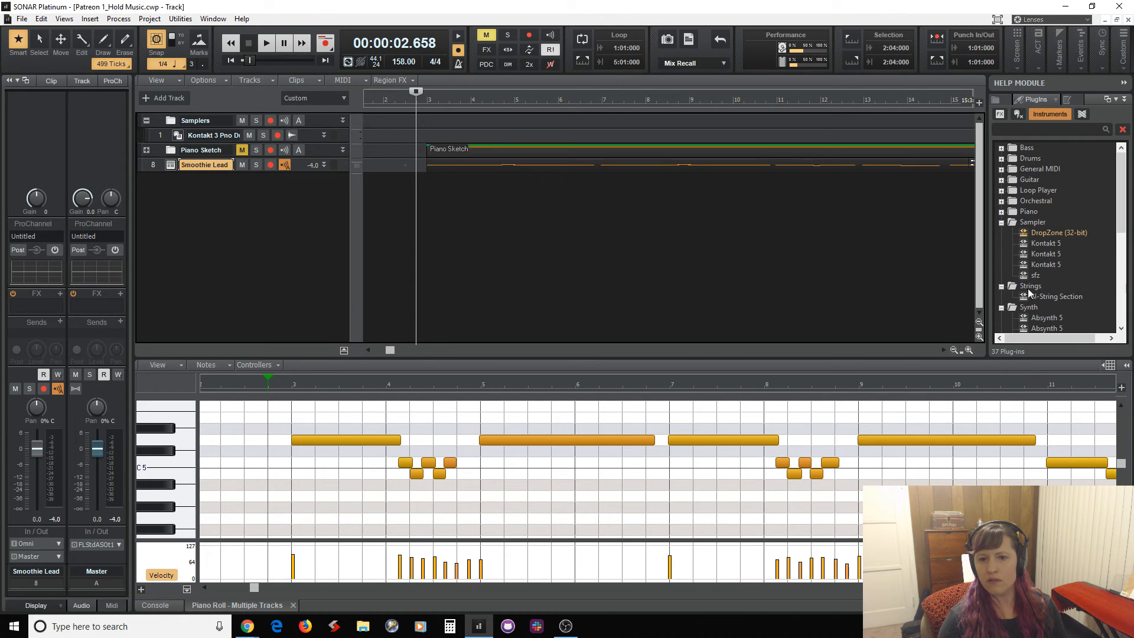
Filter the Smoothie Lead track's Absynth 5 sound browser to Guitar, Clean E-Guitar, load FM Stringuita, and play test notes
{"action": "left_click", "coordinate": [168, 165]}
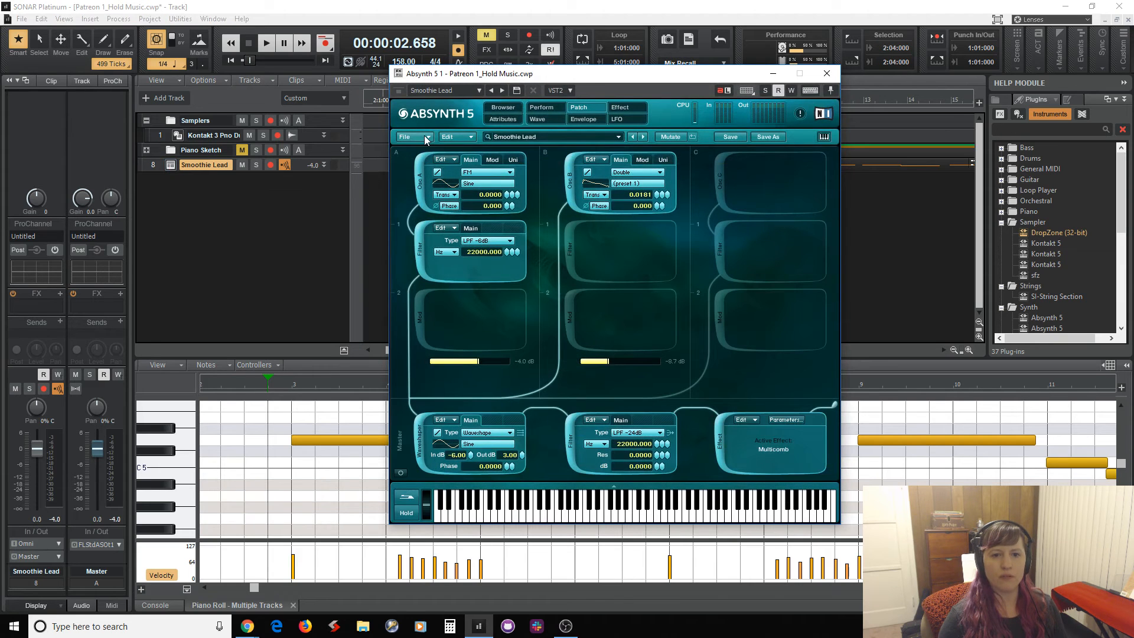
{"action": "left_click", "coordinate": [503, 108]}
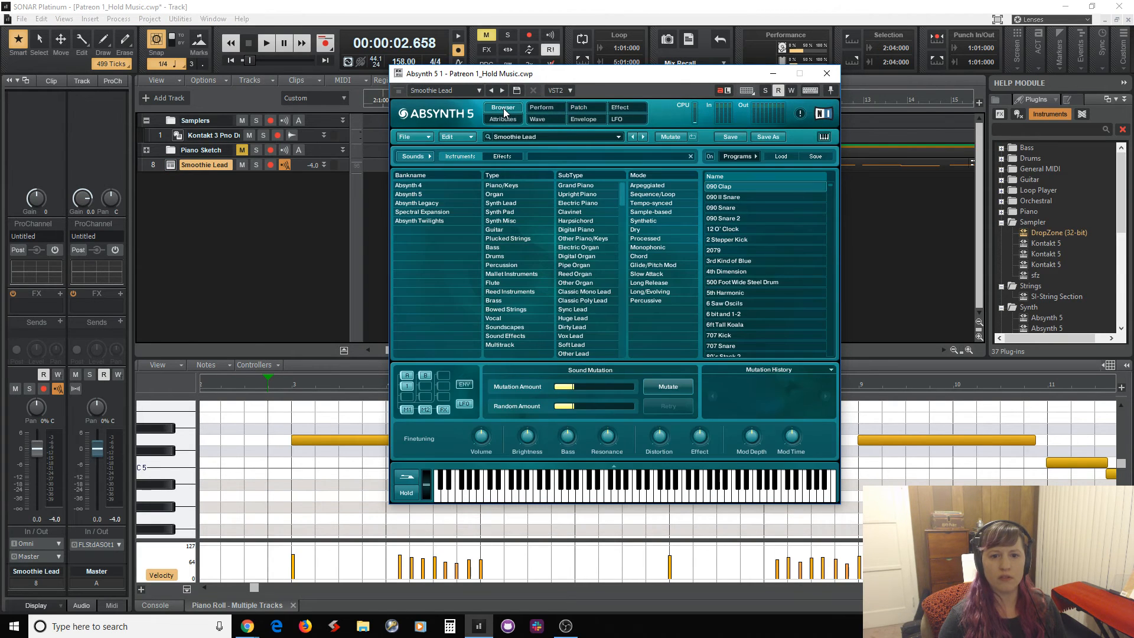
{"action": "left_click", "coordinate": [522, 229]}
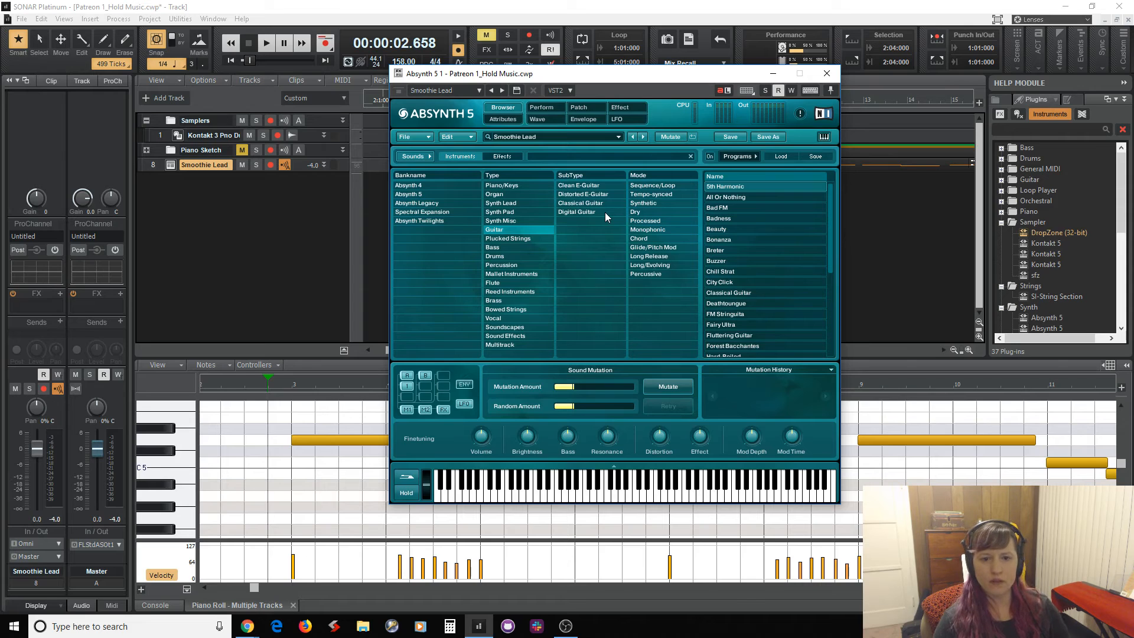
{"action": "left_click", "coordinate": [601, 187]}
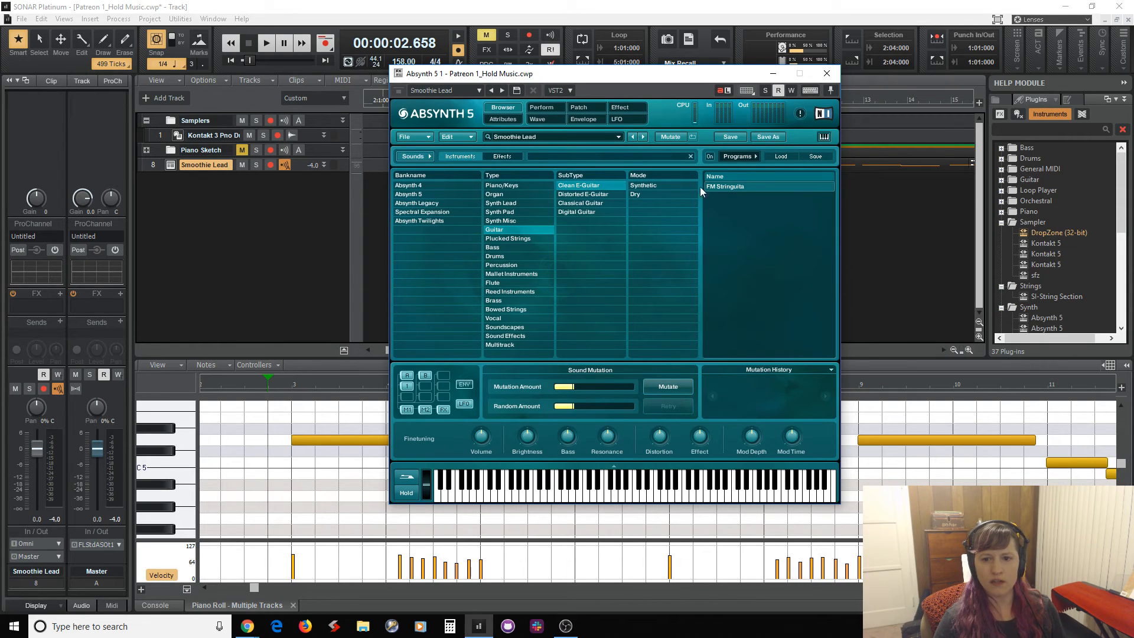
{"action": "left_click", "coordinate": [744, 186]}
{"action": "left_click", "coordinate": [620, 495]}
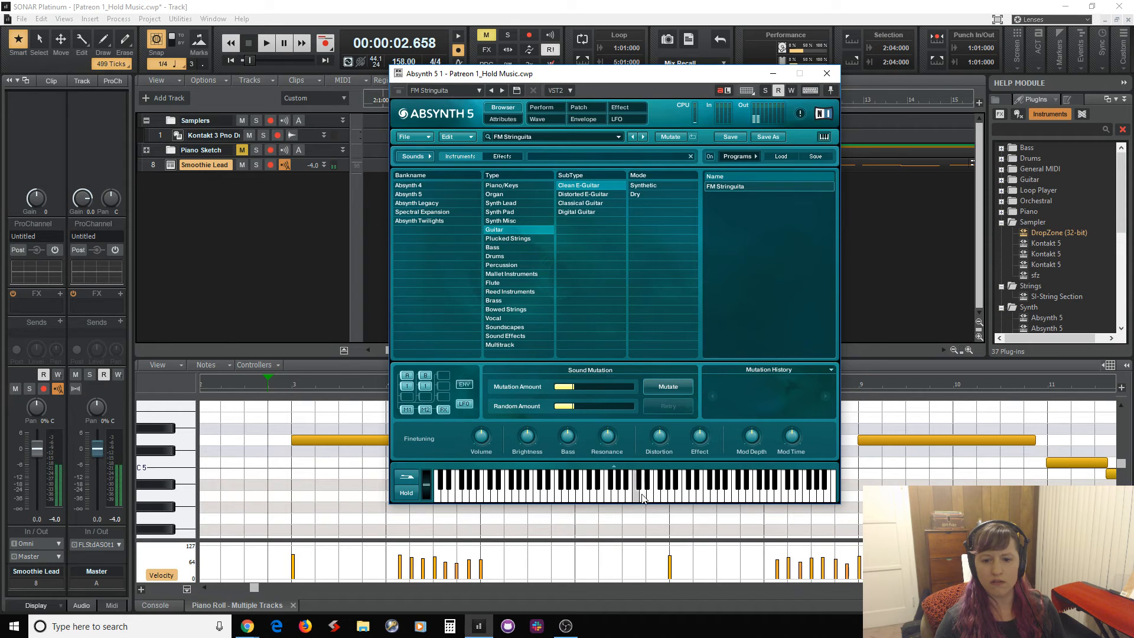
Filter the guitar sounds to Digital Guitar, load and audition Mallet Synth, and close the synth window
{"action": "left_click", "coordinate": [611, 211]}
{"action": "left_click", "coordinate": [611, 211]}
{"action": "left_click", "coordinate": [611, 211]}
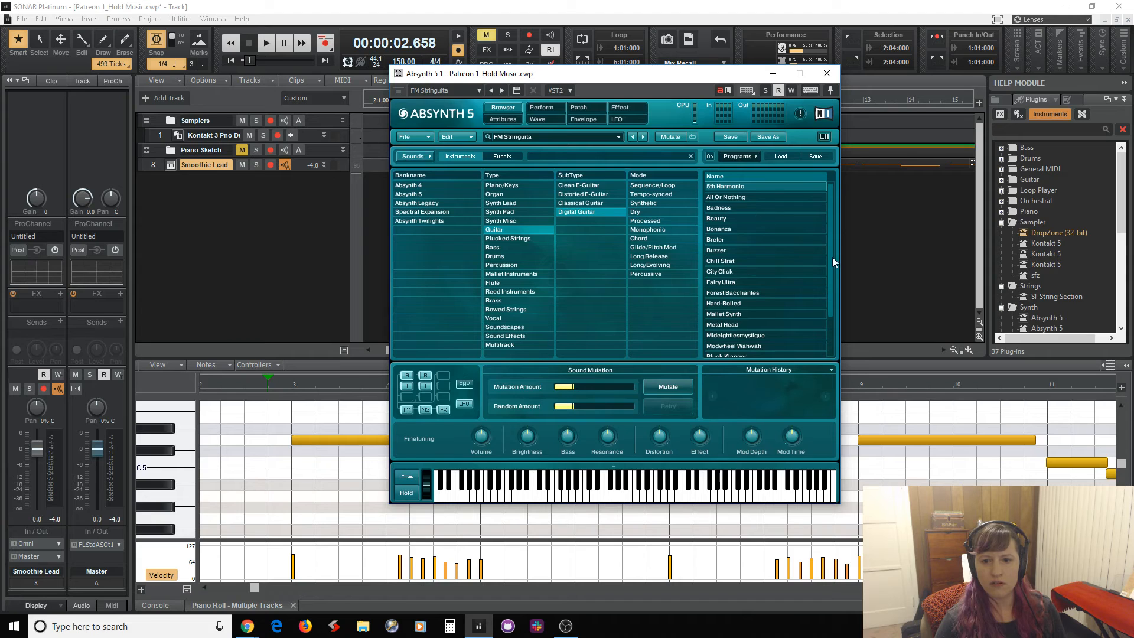
{"action": "left_click_drag", "start_coordinate": [830, 257], "coordinate": [834, 303]}
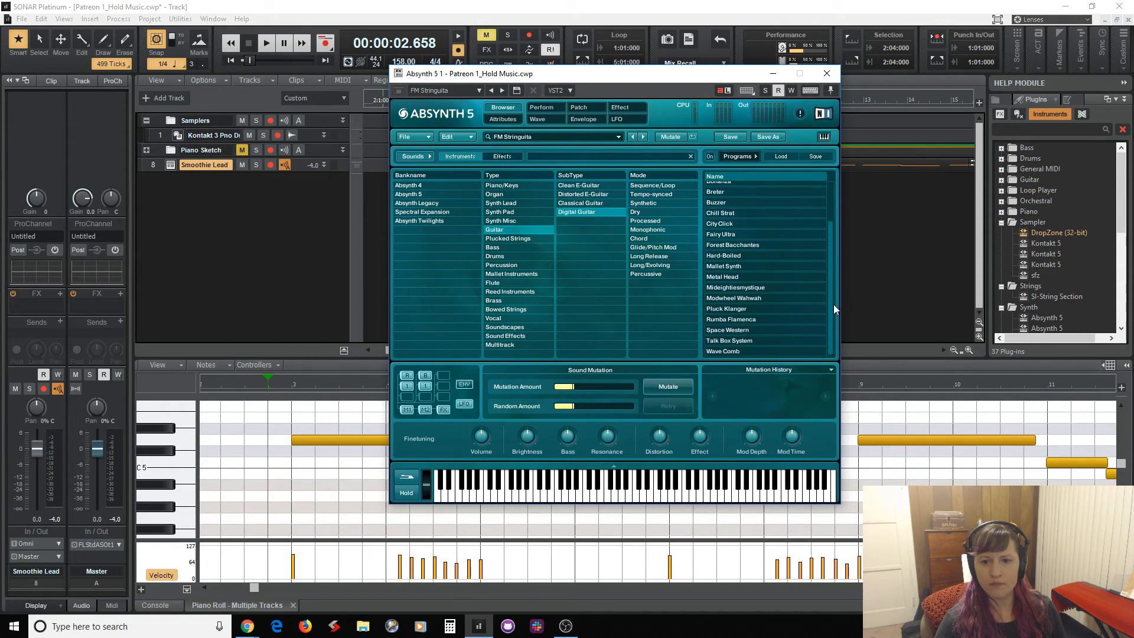
{"action": "left_click", "coordinate": [746, 267]}
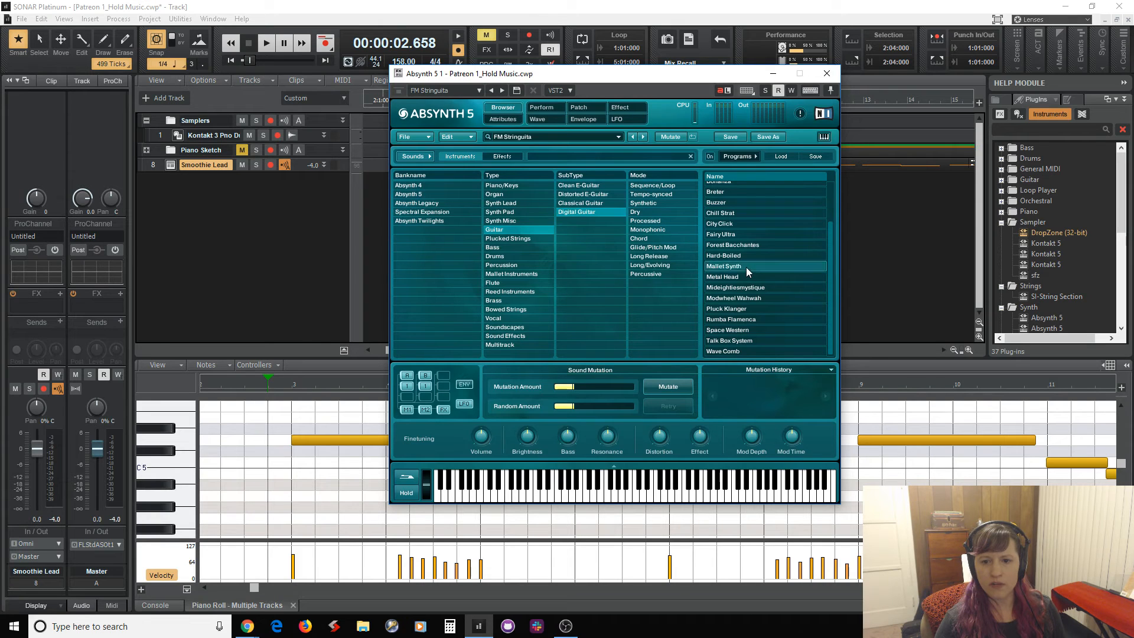
{"action": "left_click", "coordinate": [648, 498]}
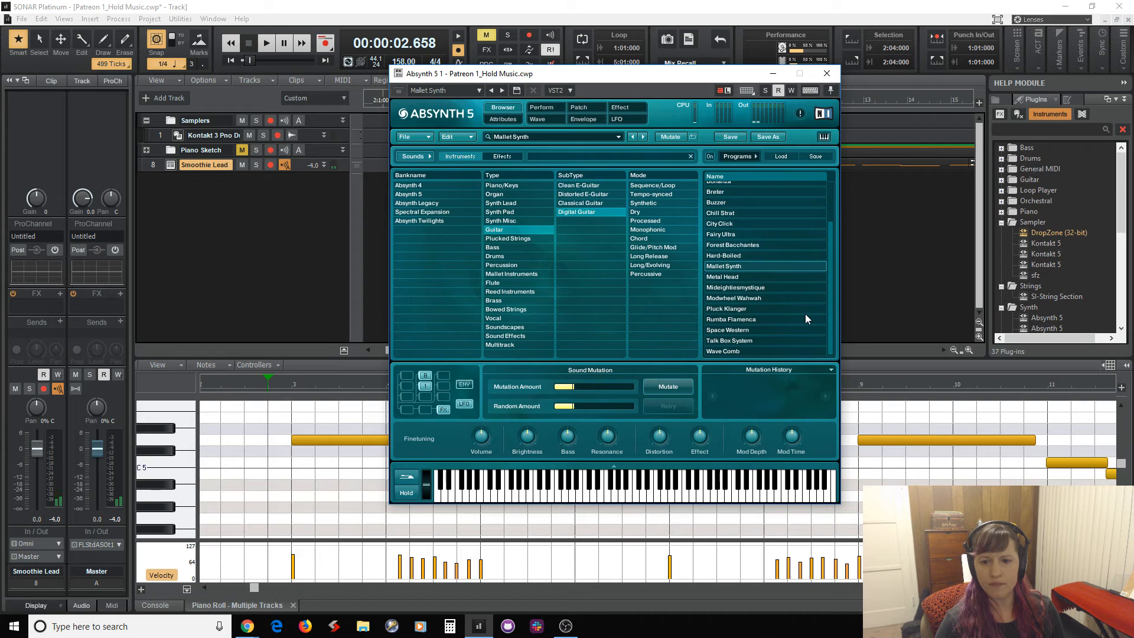
{"action": "left_click", "coordinate": [826, 73]}
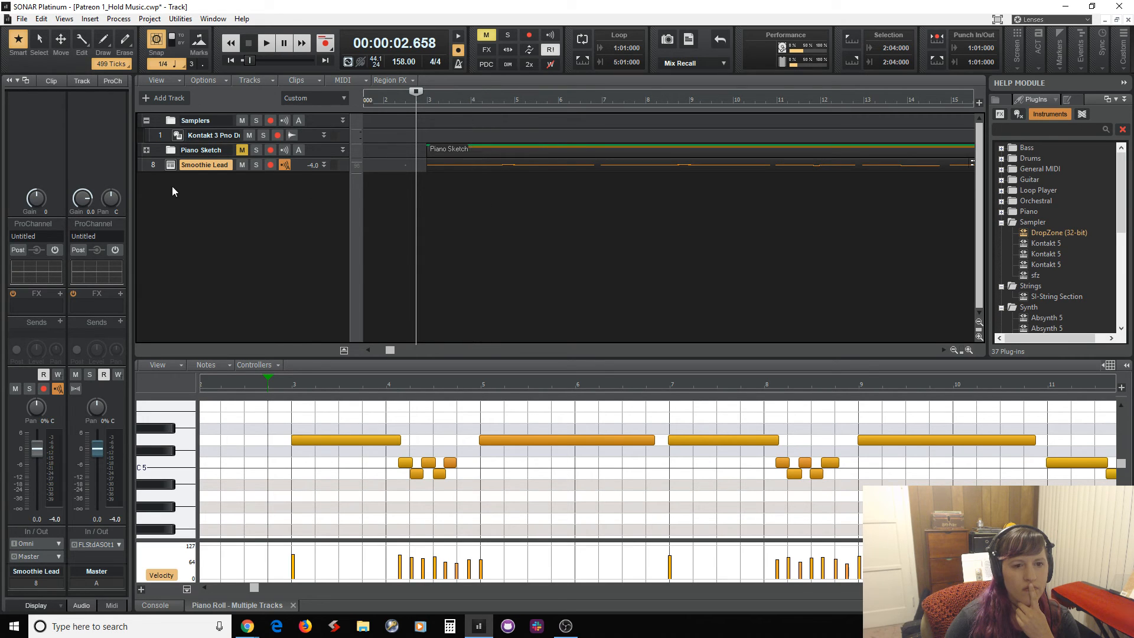
Reopen the Smoothie Lead track's synth, filter the sounds to Flute, and load and audition Peppermint Pad
{"action": "left_click", "coordinate": [171, 165]}
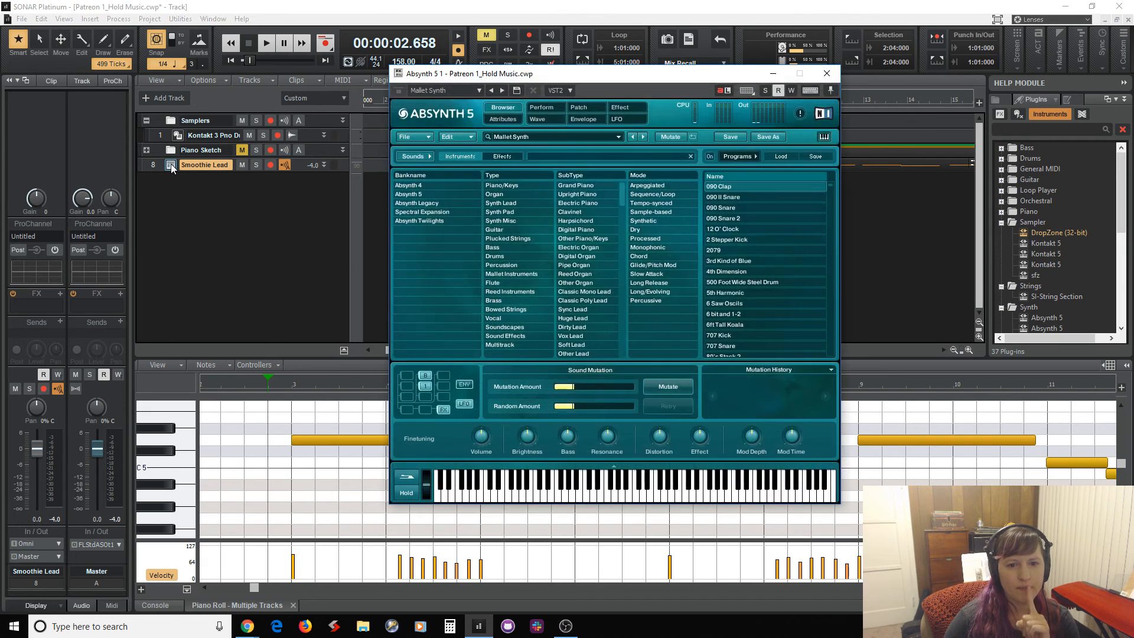
{"action": "left_click", "coordinate": [503, 284]}
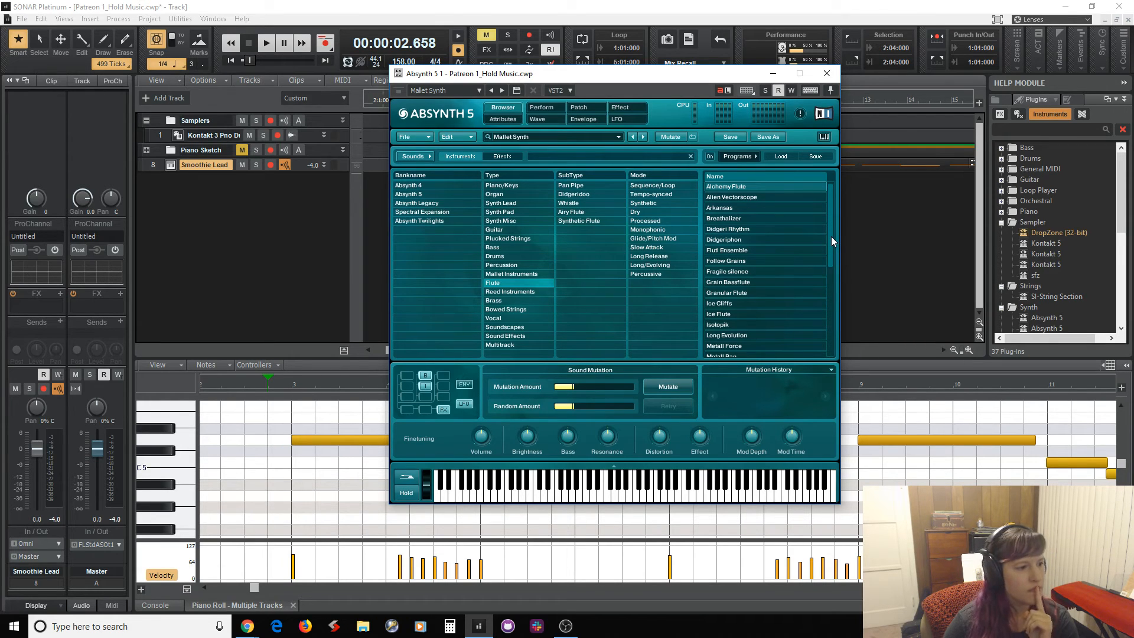
{"action": "left_click_drag", "start_coordinate": [831, 237], "coordinate": [827, 300]}
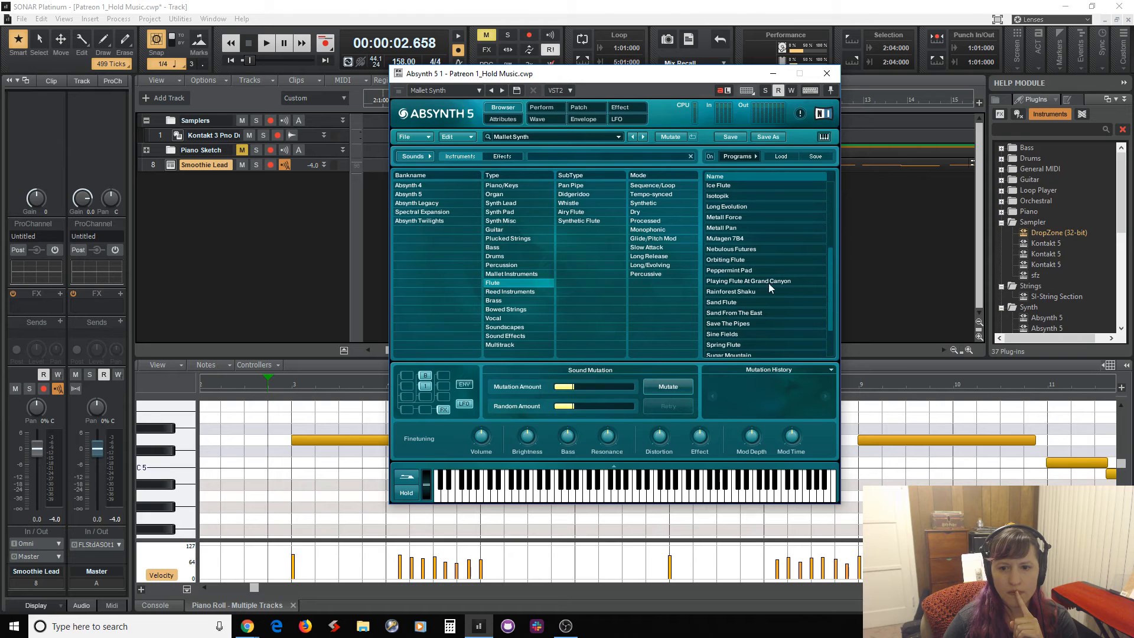
{"action": "left_click", "coordinate": [746, 270]}
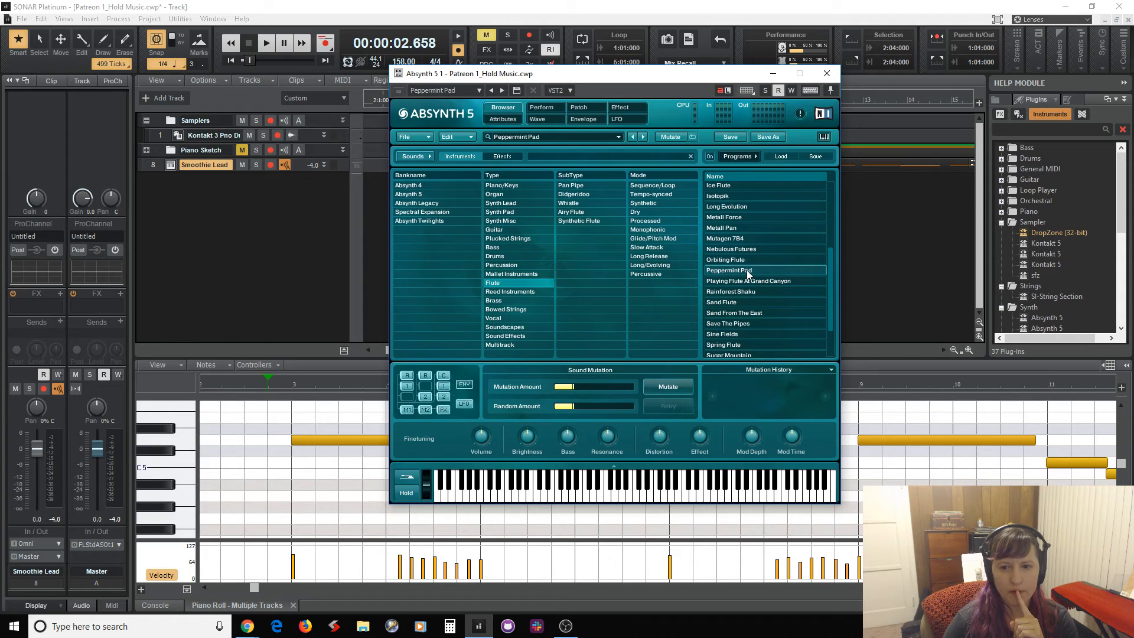
{"action": "left_click", "coordinate": [676, 503]}
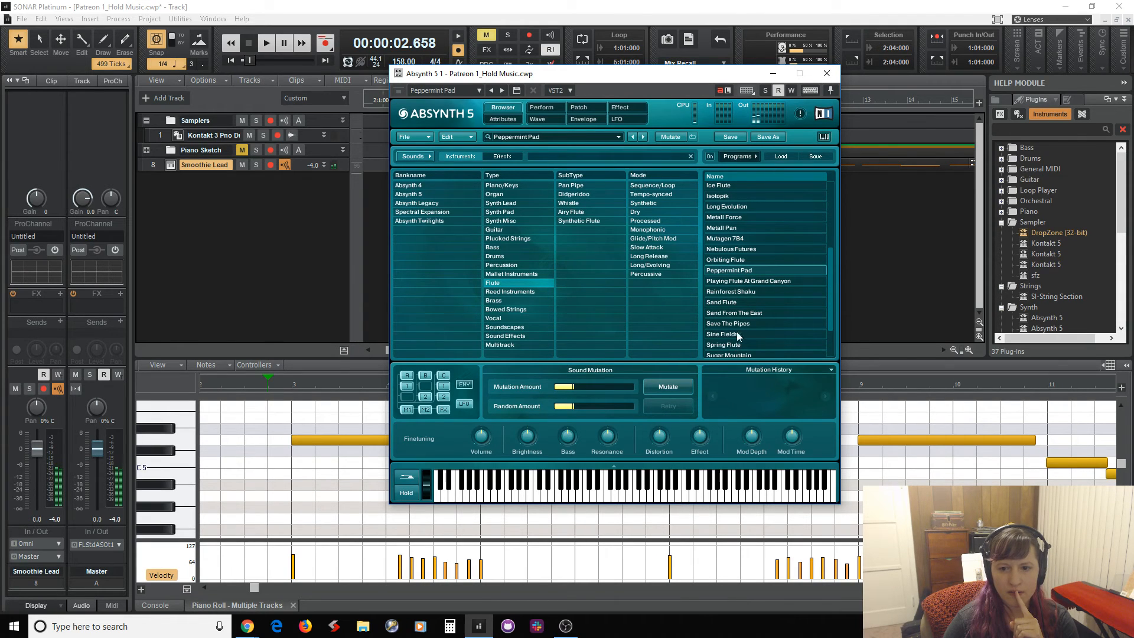
Load and audition the Sand Flute and Spring Flute sounds
{"action": "left_click", "coordinate": [745, 303]}
{"action": "left_click", "coordinate": [653, 497]}
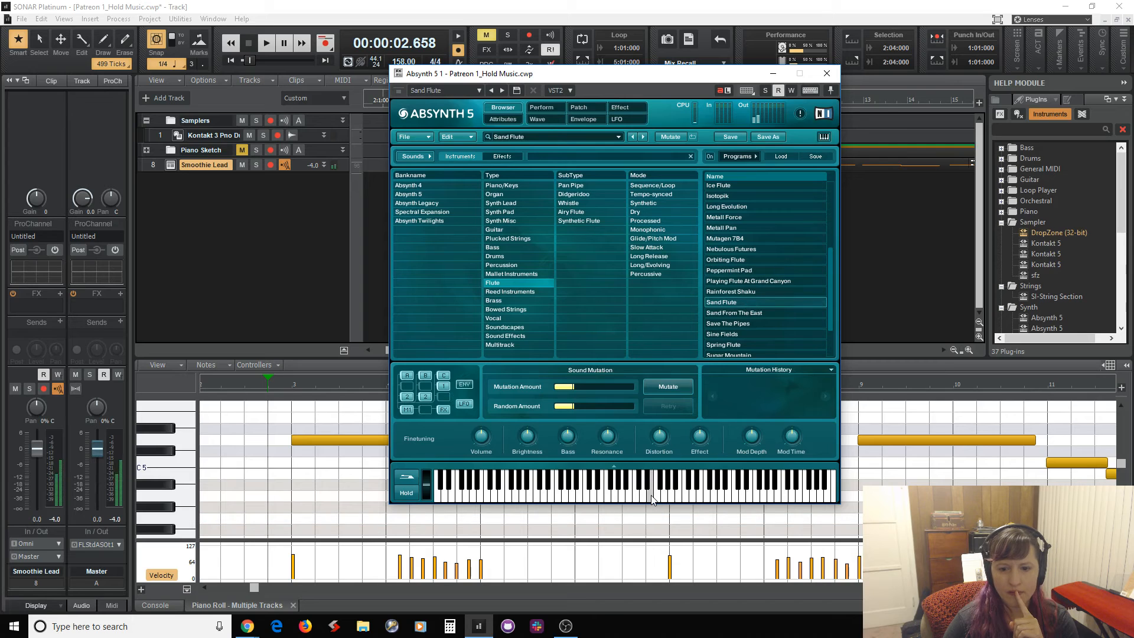
{"action": "scroll", "coordinate": [815, 284], "scroll_direction": "down", "scroll_amount": 2}
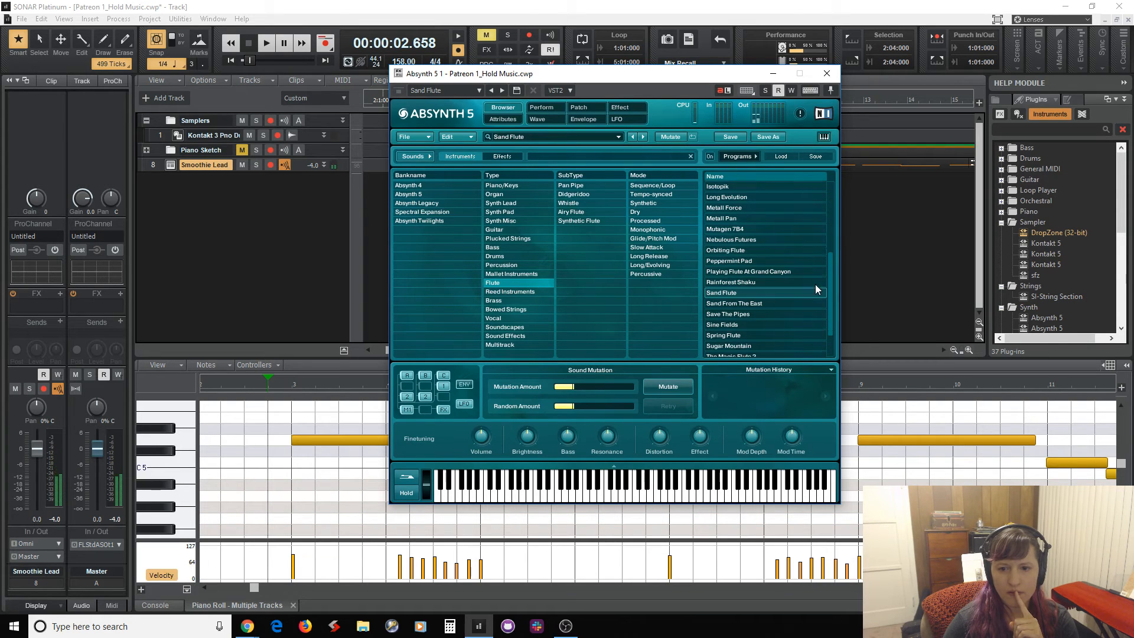
{"action": "left_click", "coordinate": [767, 317]}
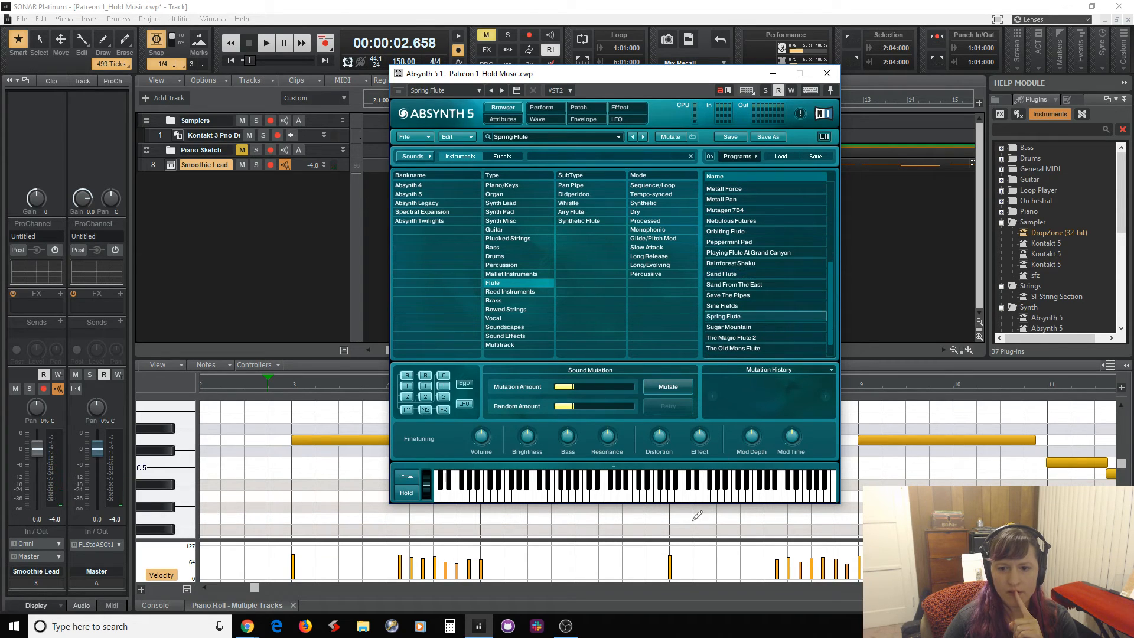
{"action": "left_click", "coordinate": [636, 498]}
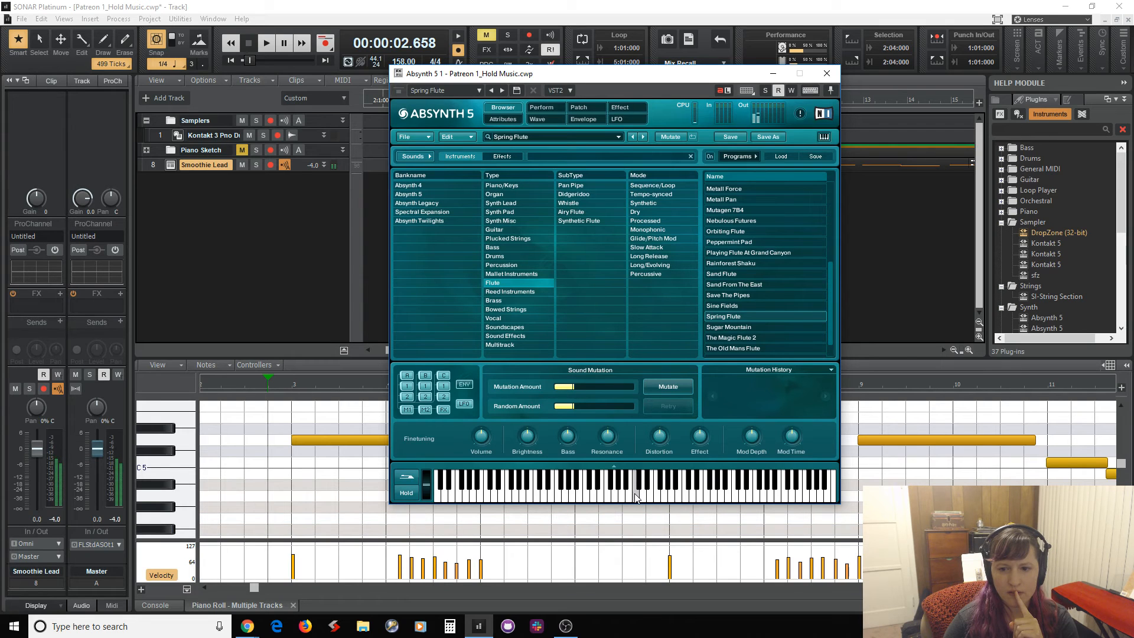
Audition The Old Mans Flute, load the Whistle sound, and close the synth window
{"action": "scroll", "coordinate": [807, 308], "scroll_direction": "down", "scroll_amount": 1}
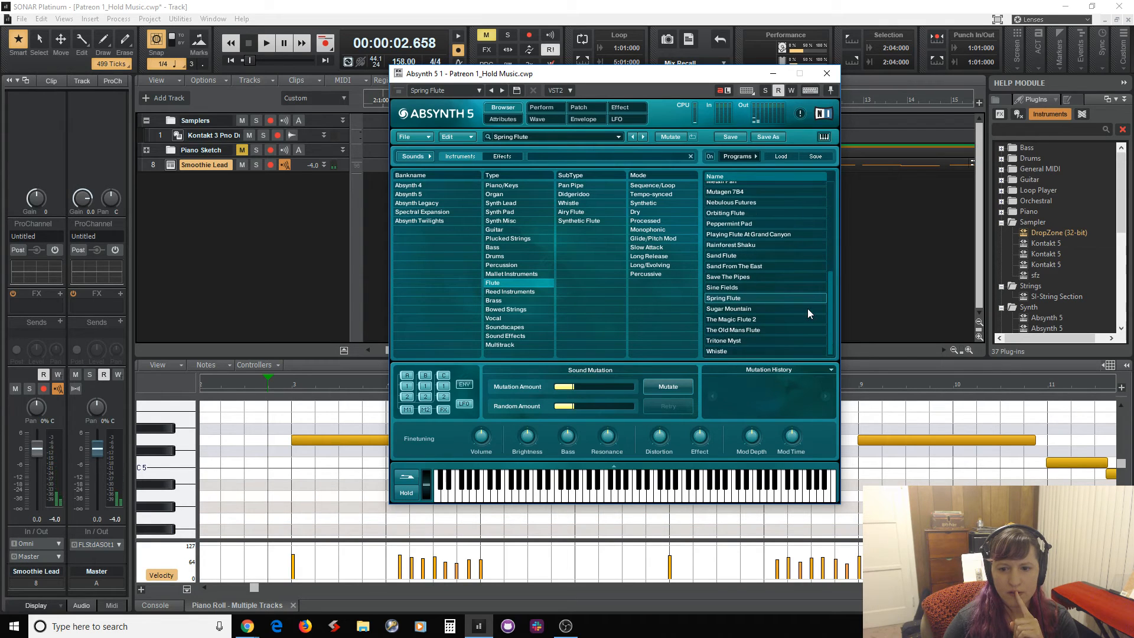
{"action": "left_click", "coordinate": [745, 330]}
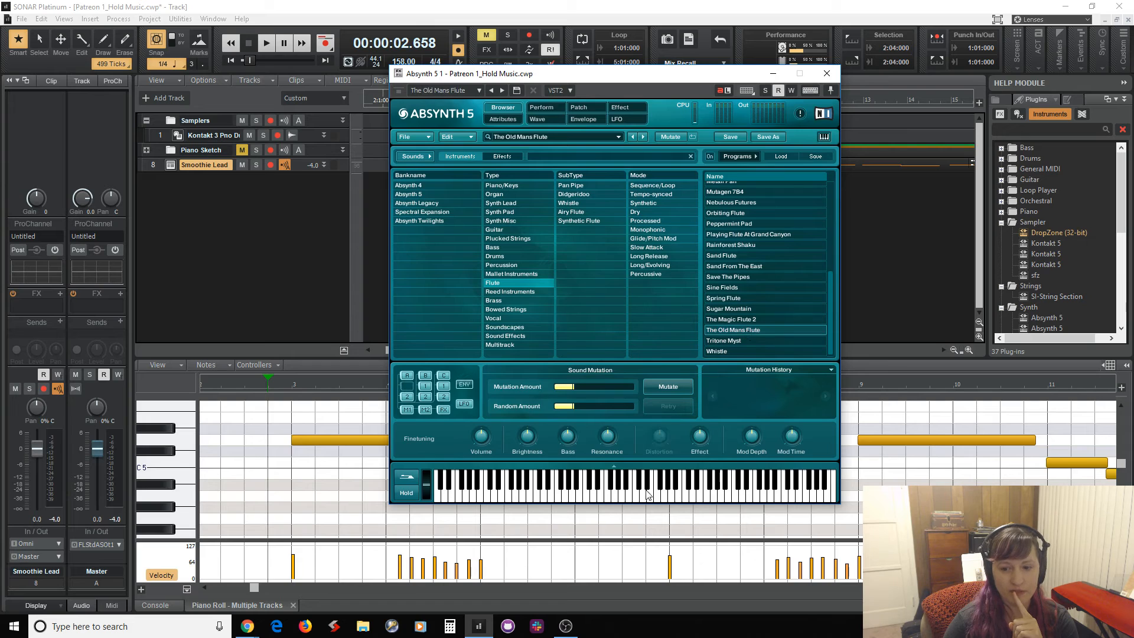
{"action": "left_click", "coordinate": [620, 495]}
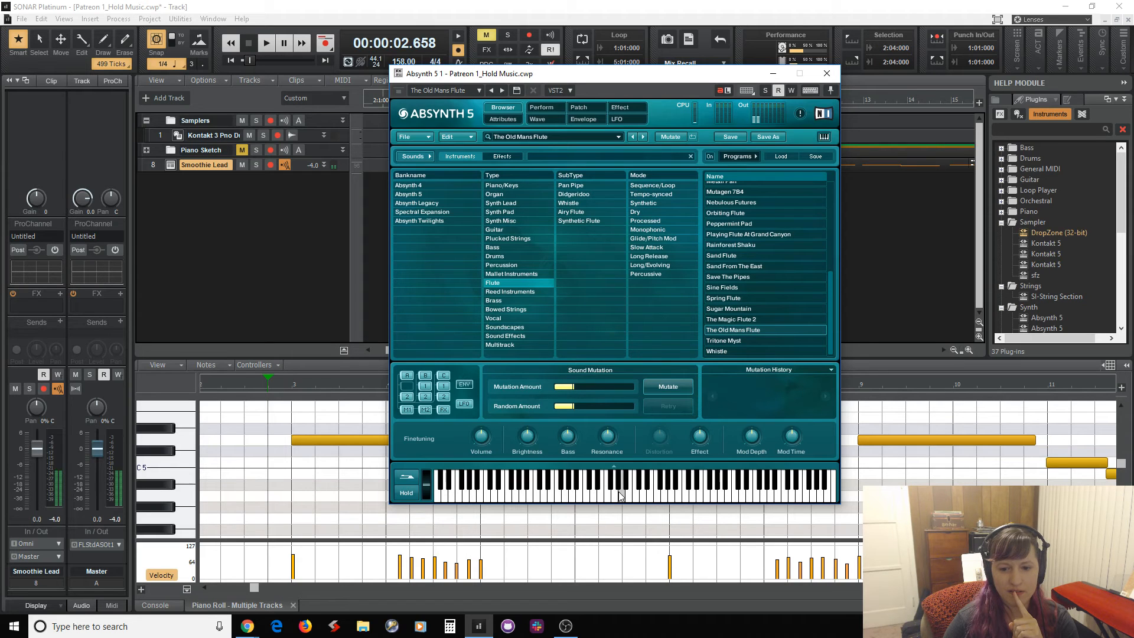
{"action": "left_click", "coordinate": [742, 352]}
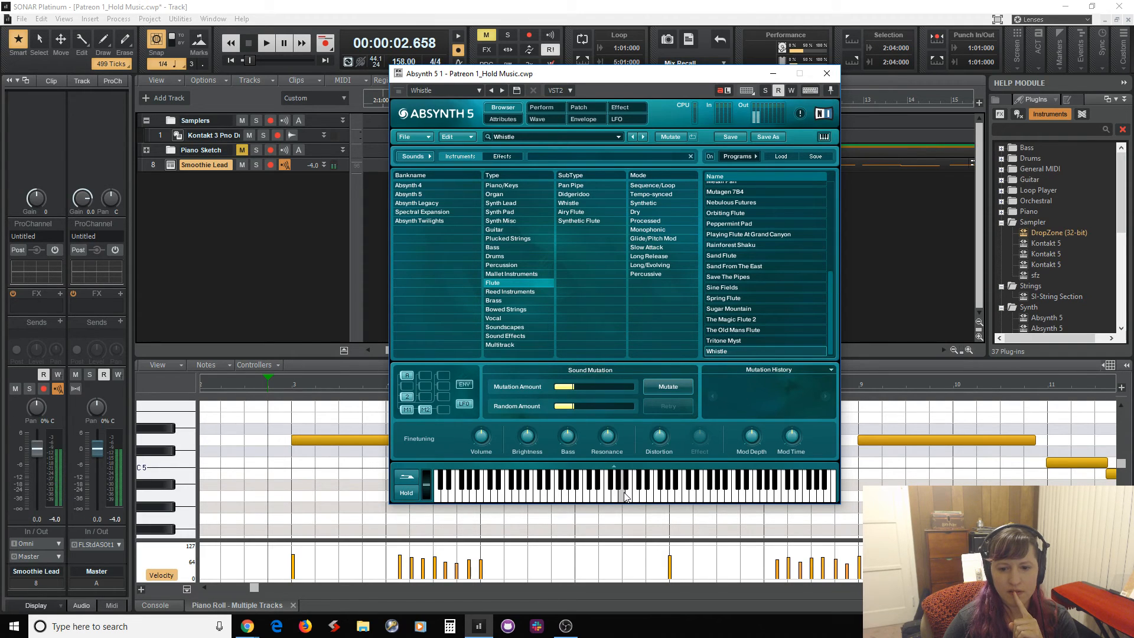
{"action": "scroll", "coordinate": [775, 335], "scroll_direction": "up", "scroll_amount": 2}
{"action": "scroll", "coordinate": [775, 335], "scroll_direction": "up", "scroll_amount": 5}
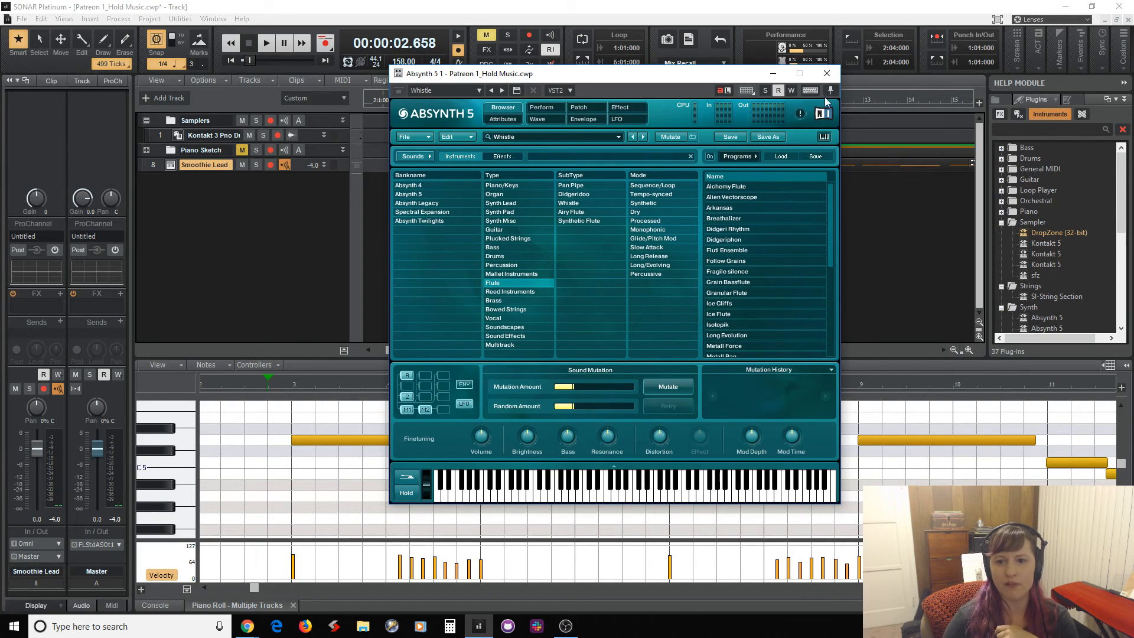
{"action": "left_click", "coordinate": [827, 73]}
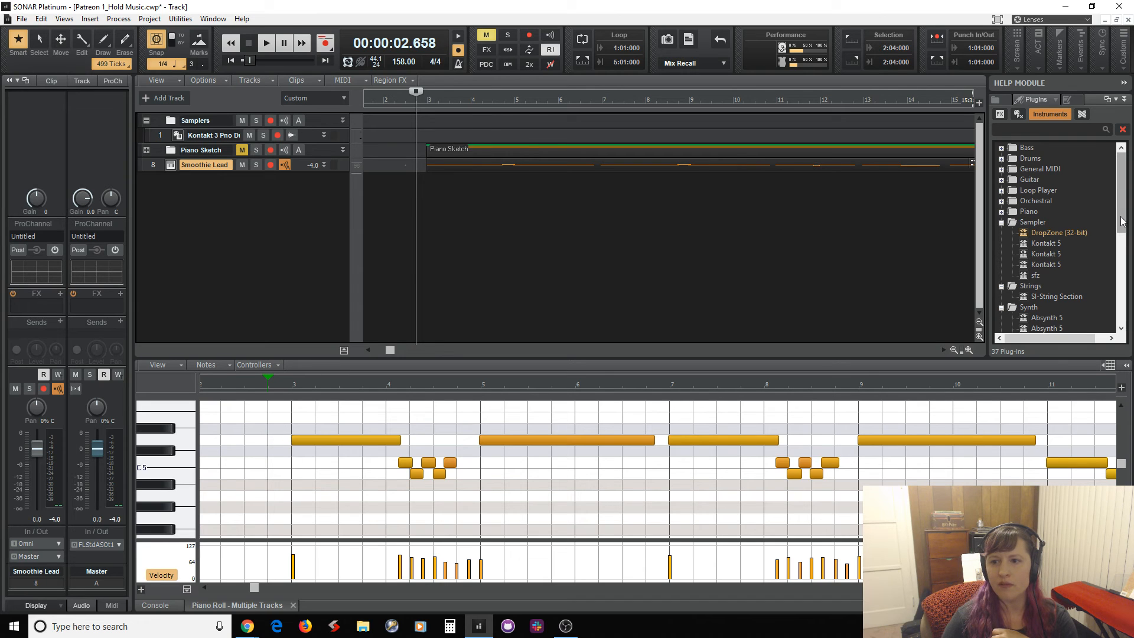
Insert the Play instrument with a First Synth Audio Output track and move that track into the Samplers folder above Kontakt 3
{"action": "left_click_drag", "start_coordinate": [1122, 221], "coordinate": [1119, 320]}
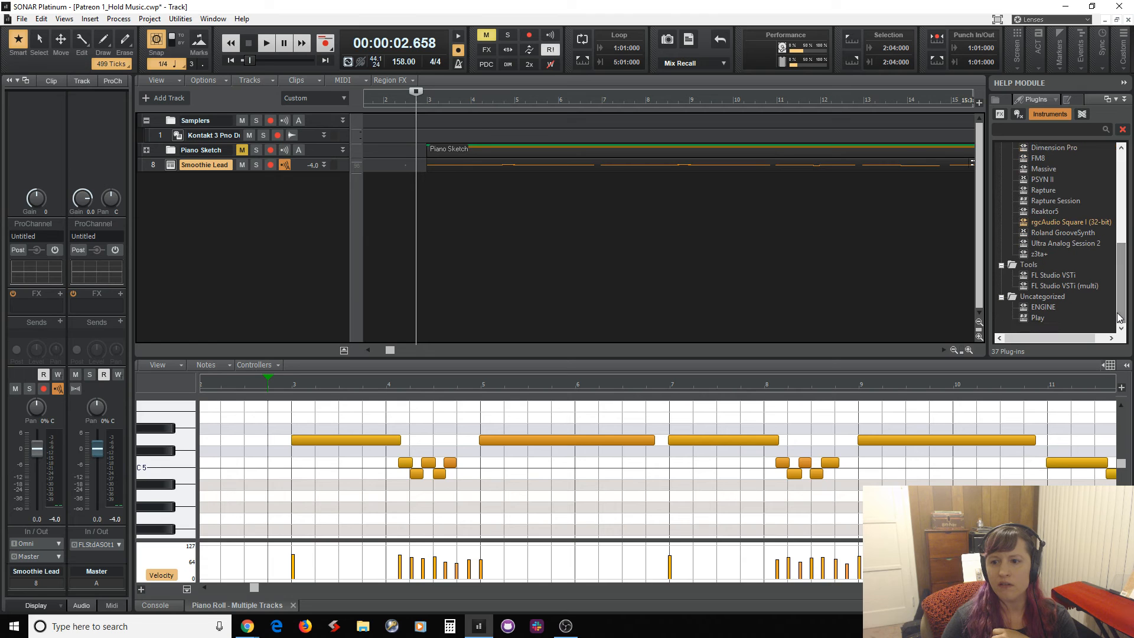
{"action": "double_click", "coordinate": [1036, 318]}
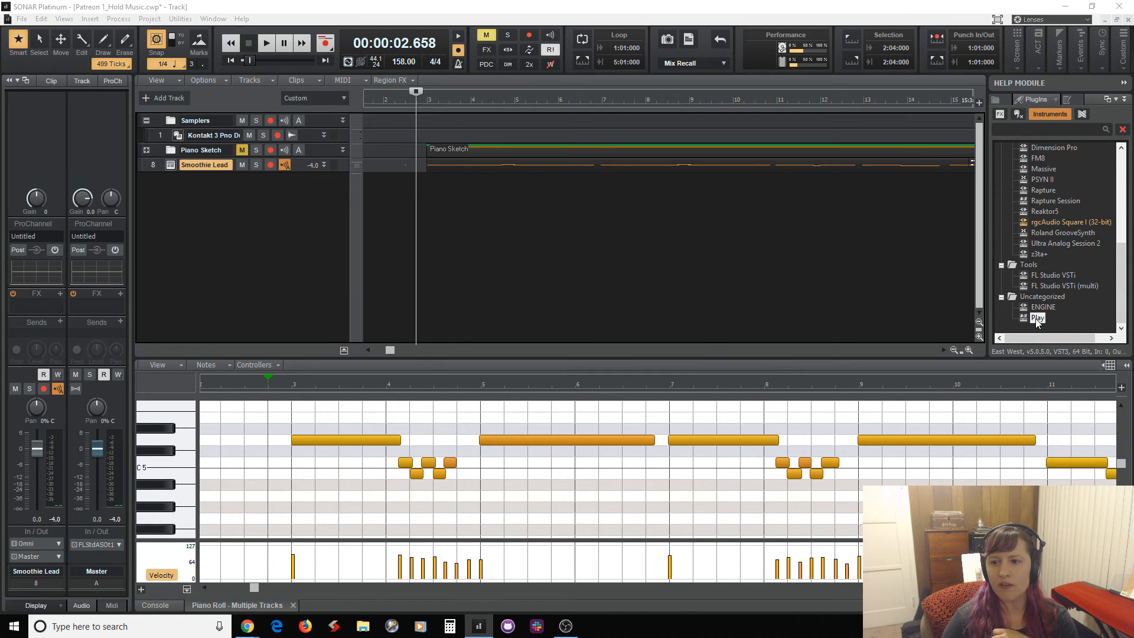
{"action": "left_click", "coordinate": [466, 295]}
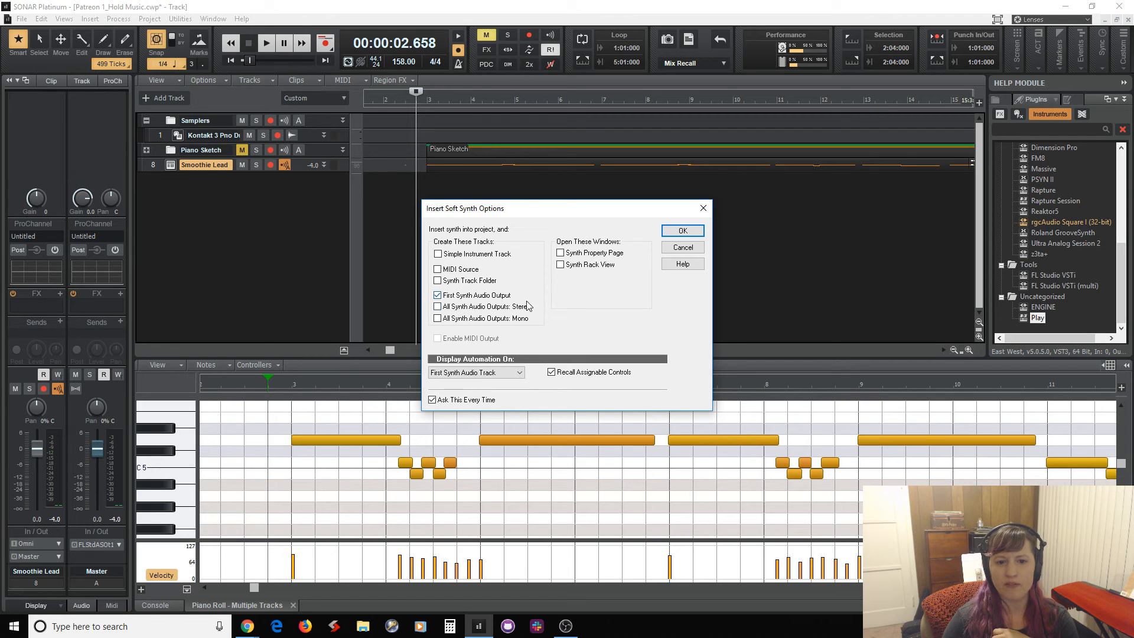
{"action": "left_click", "coordinate": [680, 230]}
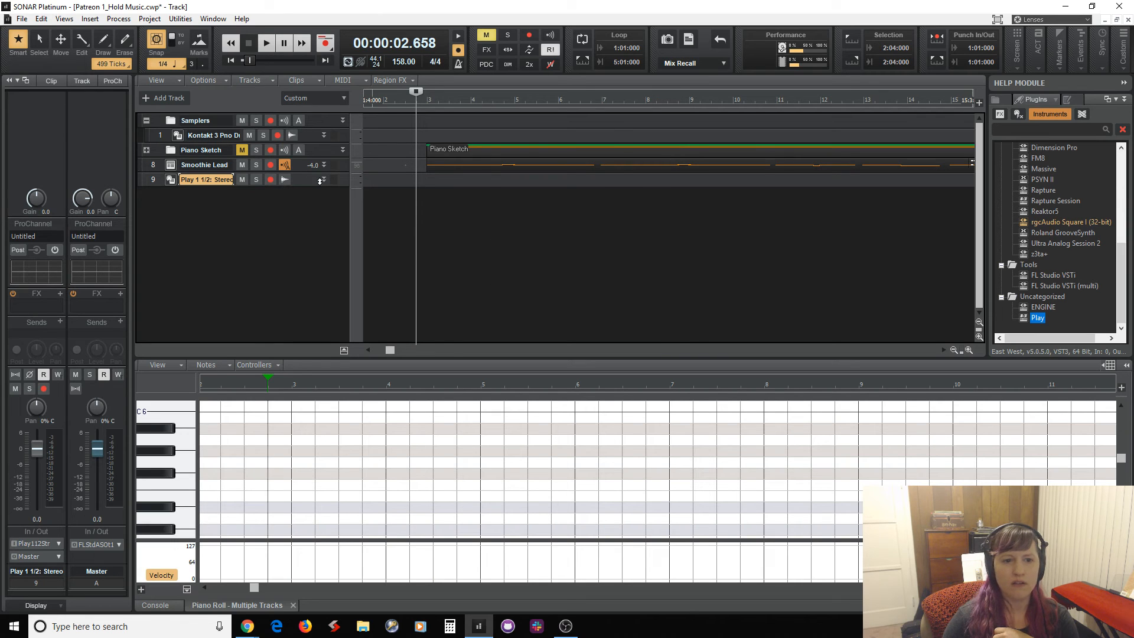
{"action": "left_click_drag", "start_coordinate": [319, 179], "coordinate": [325, 136]}
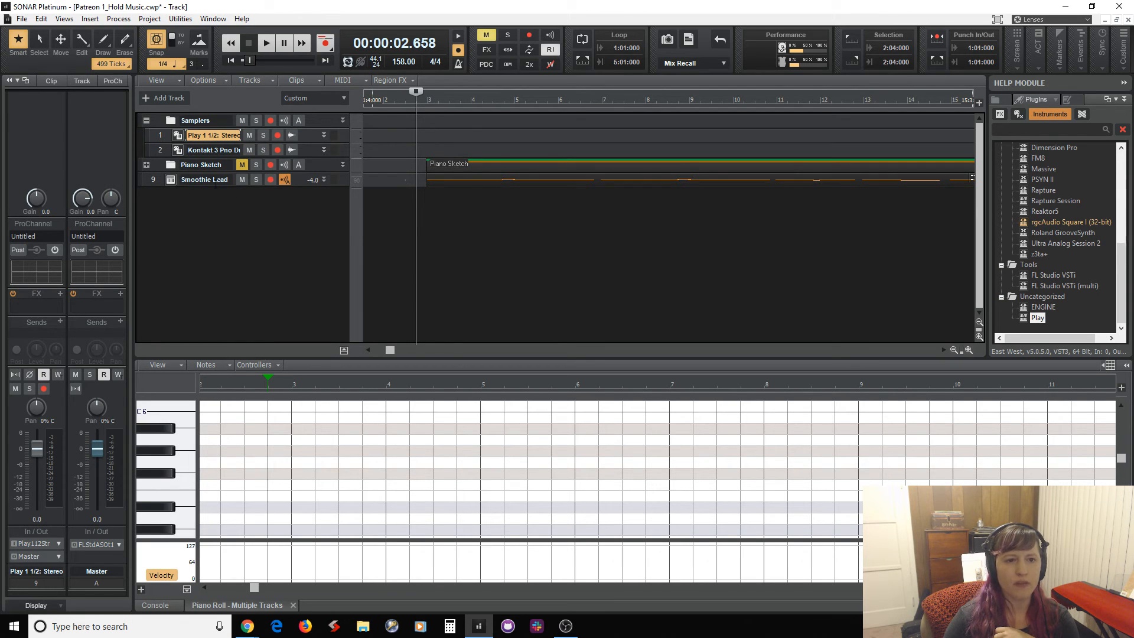
Insert a MIDI track below Smoothie Lead and set its MIDI channel to 1
{"action": "right_click", "coordinate": [207, 205]}
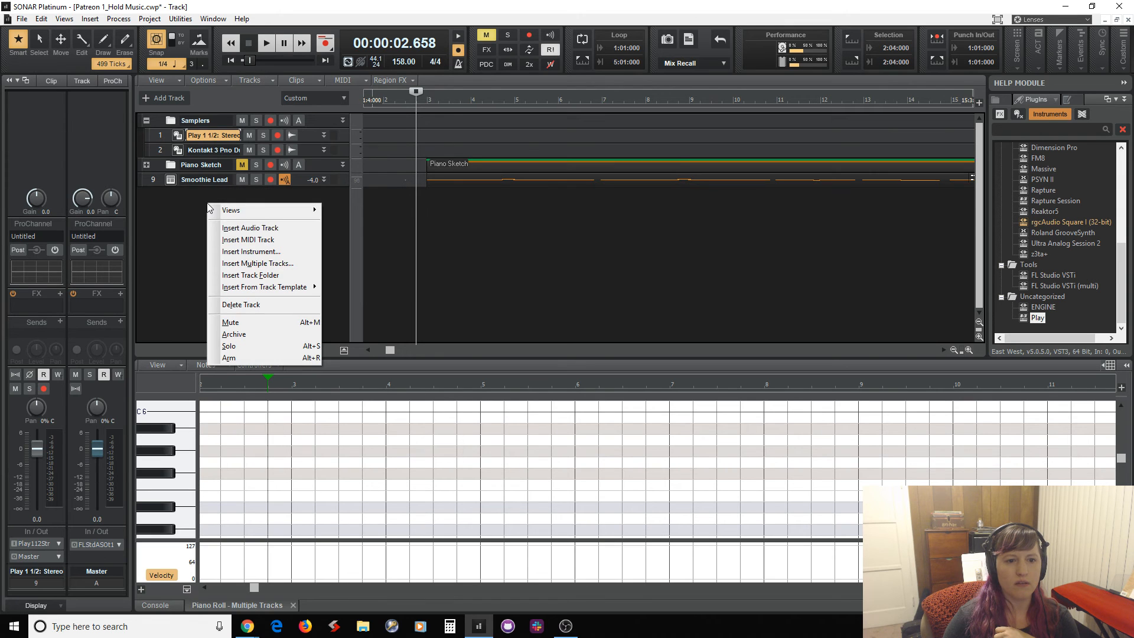
{"action": "left_click", "coordinate": [238, 239]}
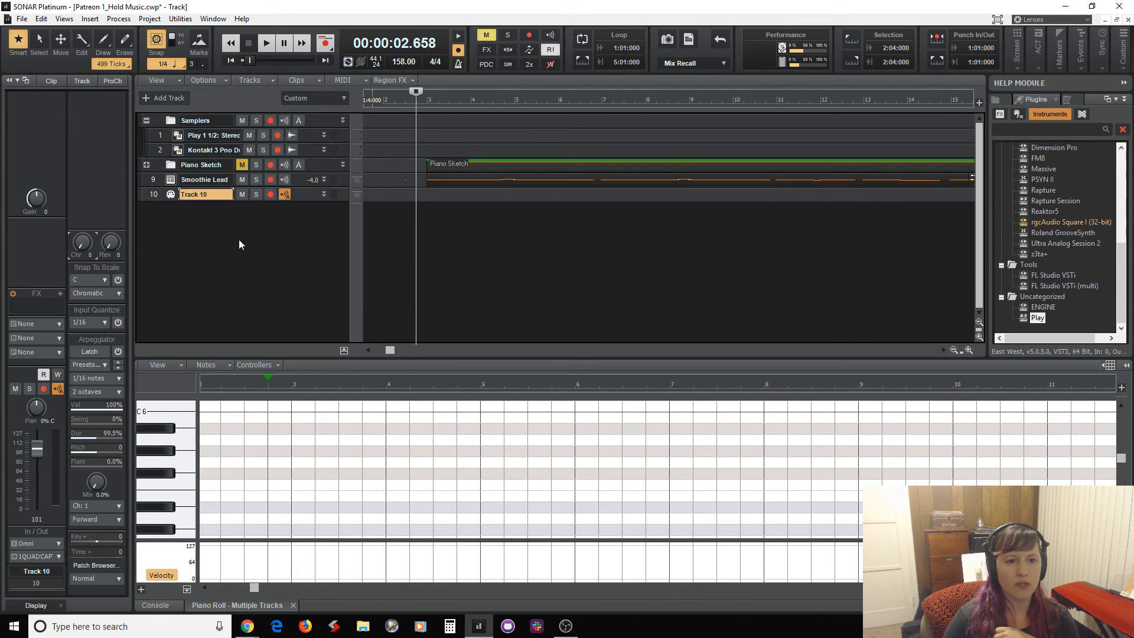
{"action": "left_click", "coordinate": [155, 194]}
{"action": "left_click", "coordinate": [61, 323]}
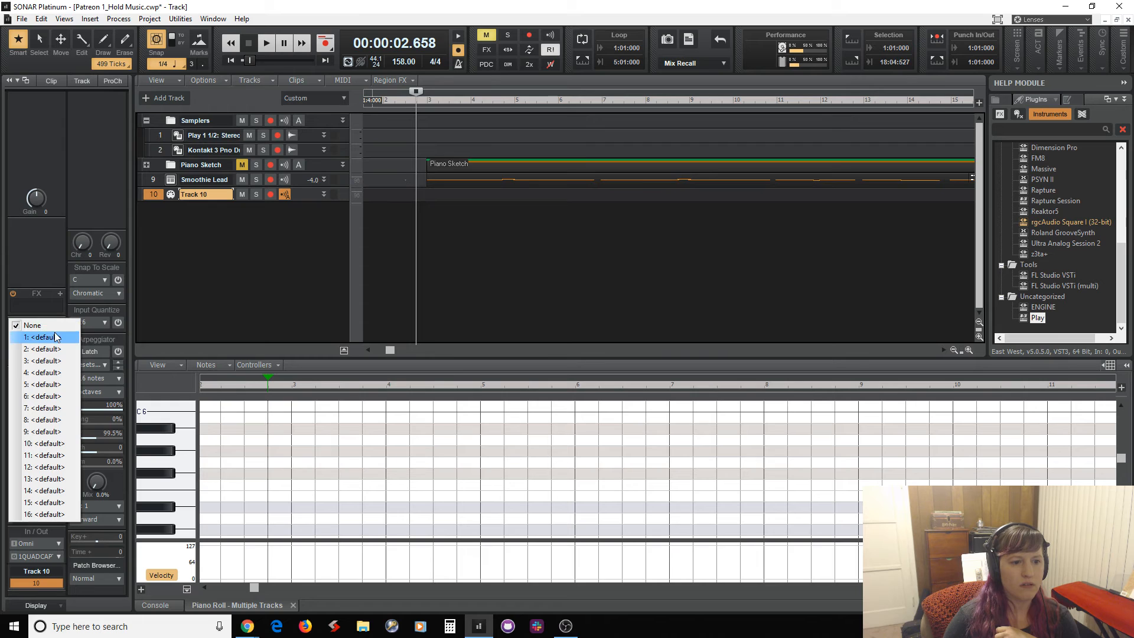
{"action": "left_click", "coordinate": [53, 333]}
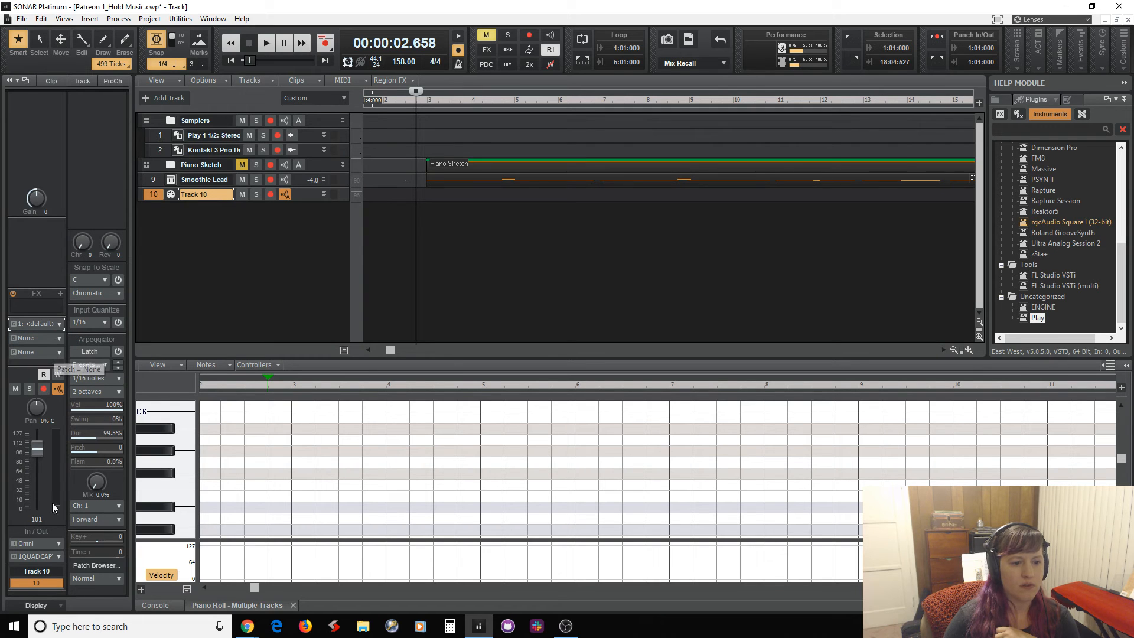
{"action": "left_click", "coordinate": [49, 351]}
{"action": "left_click", "coordinate": [62, 353]}
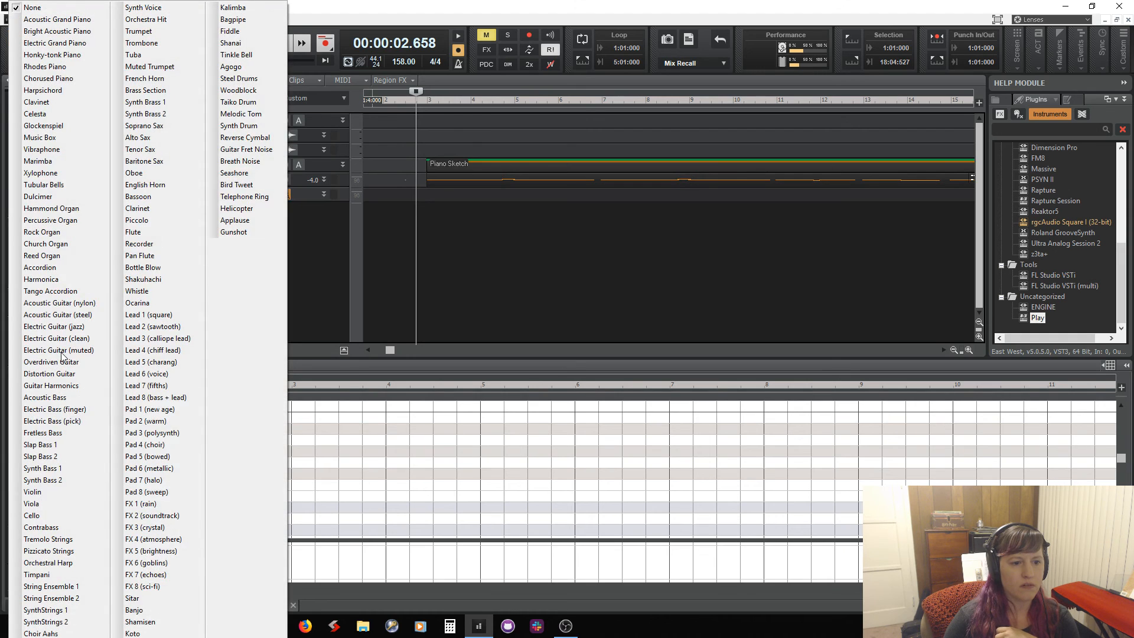
{"action": "key", "text": "Escape"}
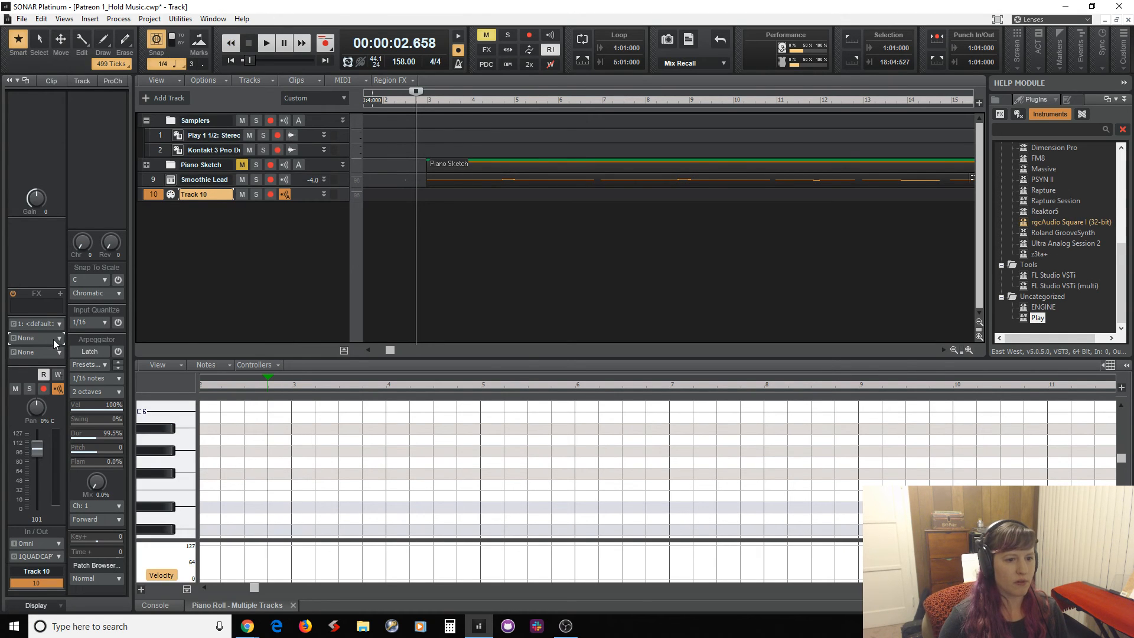
{"action": "left_click", "coordinate": [53, 339]}
{"action": "left_click", "coordinate": [57, 339]}
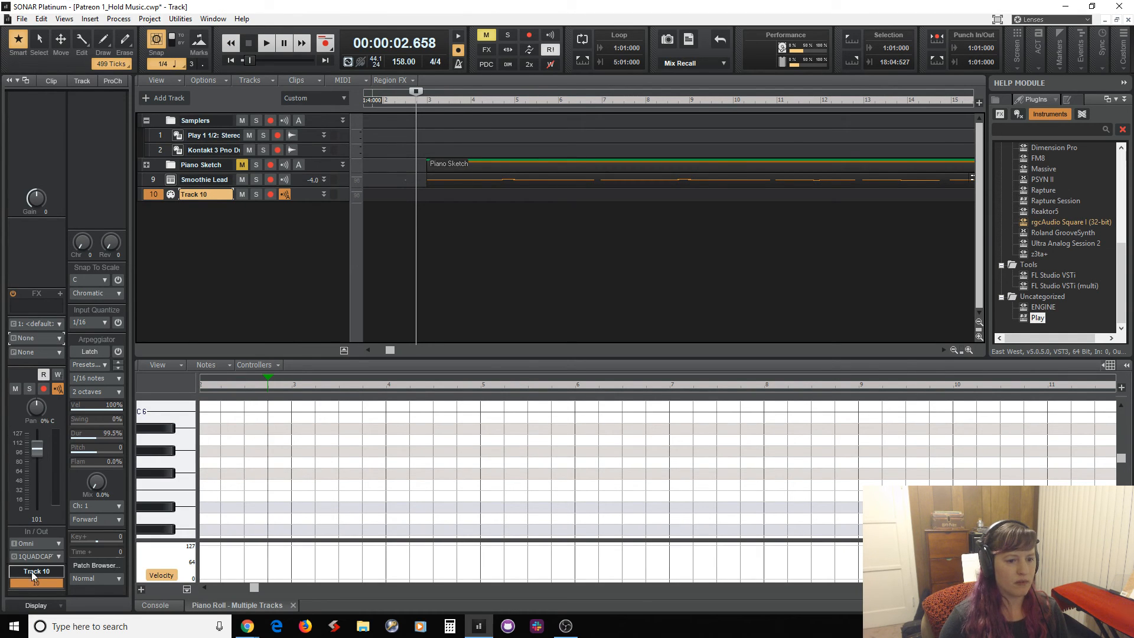
{"action": "left_click", "coordinate": [56, 543]}
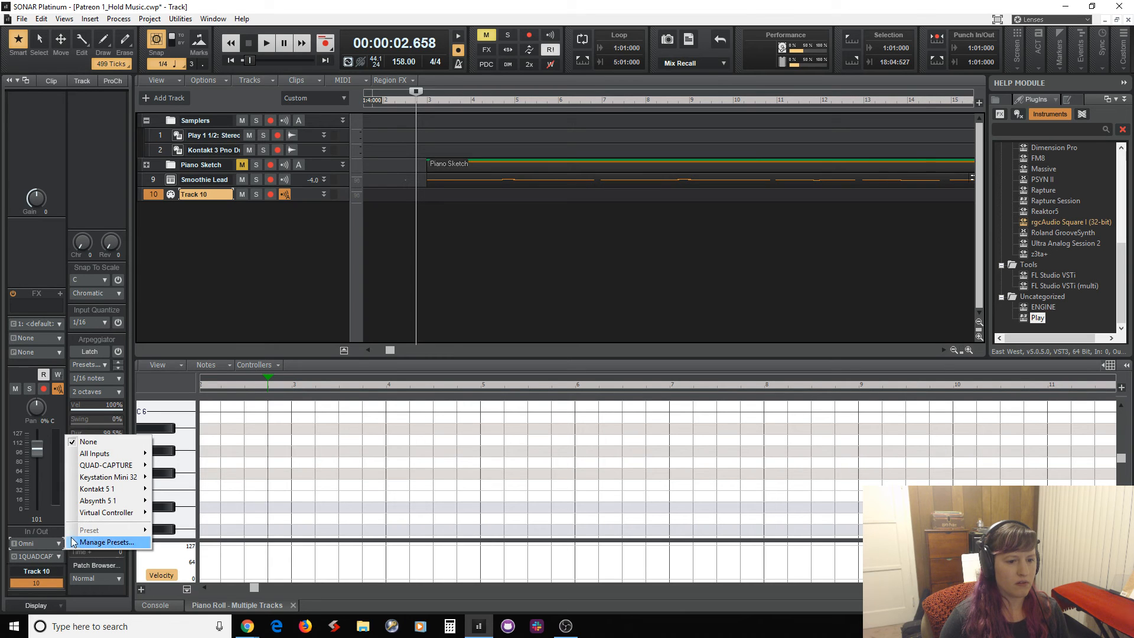
{"action": "mouse_move", "coordinate": [101, 500]}
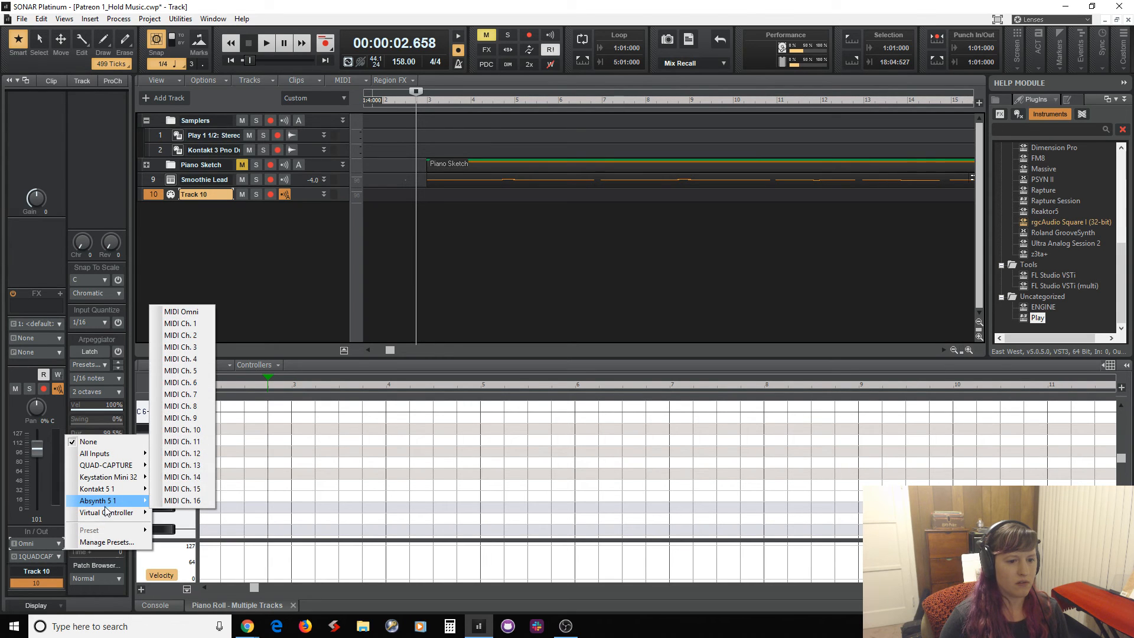
Route the output of the MIDI track Track 10 to 4-Play 1
{"action": "left_click", "coordinate": [55, 556]}
{"action": "left_click", "coordinate": [56, 555]}
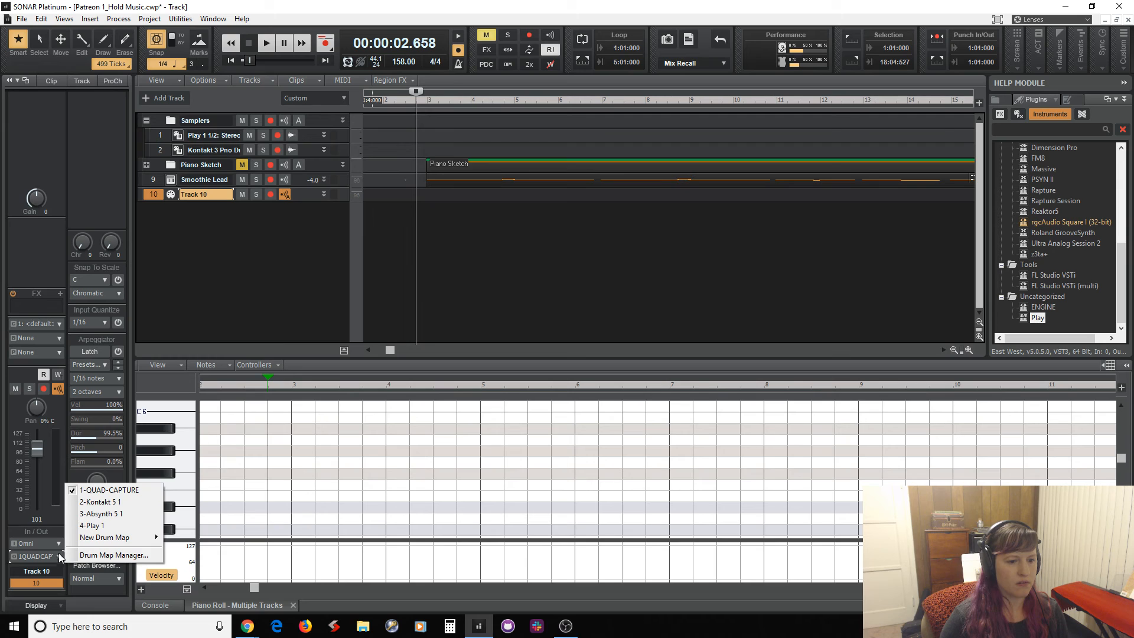
{"action": "left_click", "coordinate": [98, 526]}
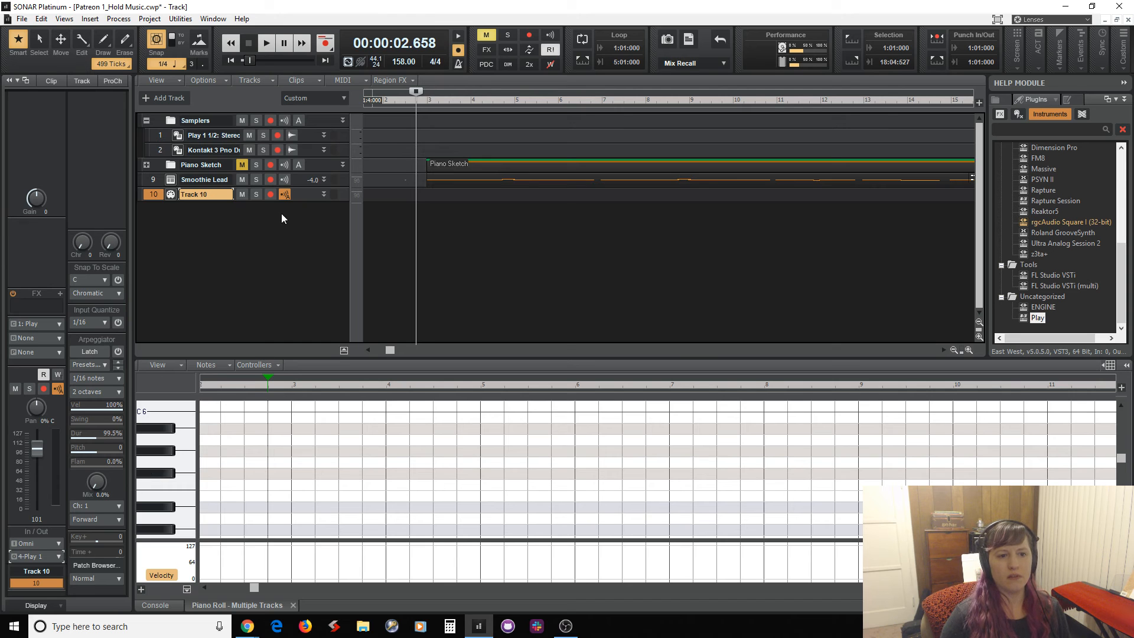
Open the Play sampler and load Flute Vibrato Legato from the Orchestra folder of the EW Goliath library
{"action": "left_click", "coordinate": [177, 135]}
{"action": "left_click_drag", "start_coordinate": [604, 81], "coordinate": [493, 129]}
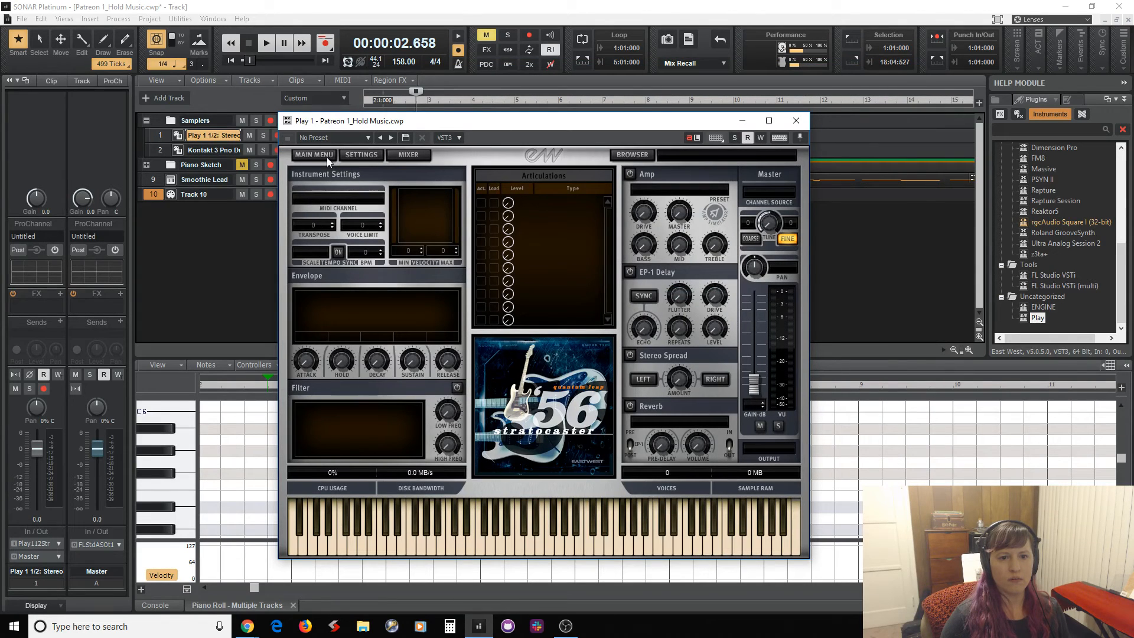
{"action": "left_click", "coordinate": [633, 155]}
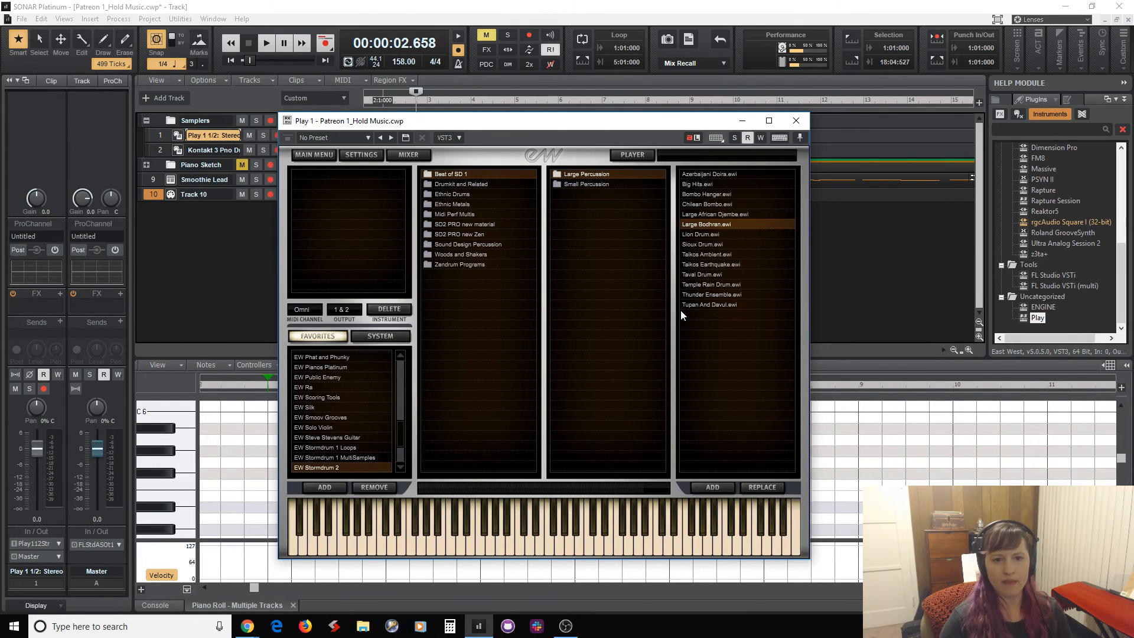
{"action": "left_click", "coordinate": [402, 395]}
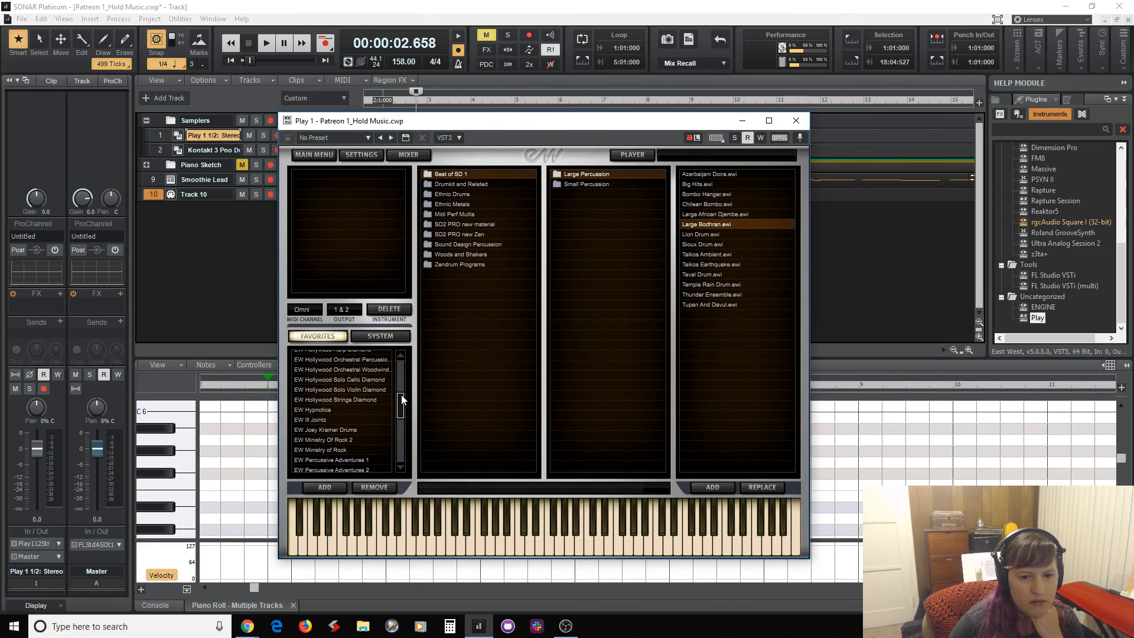
{"action": "left_click_drag", "start_coordinate": [402, 397], "coordinate": [405, 360]}
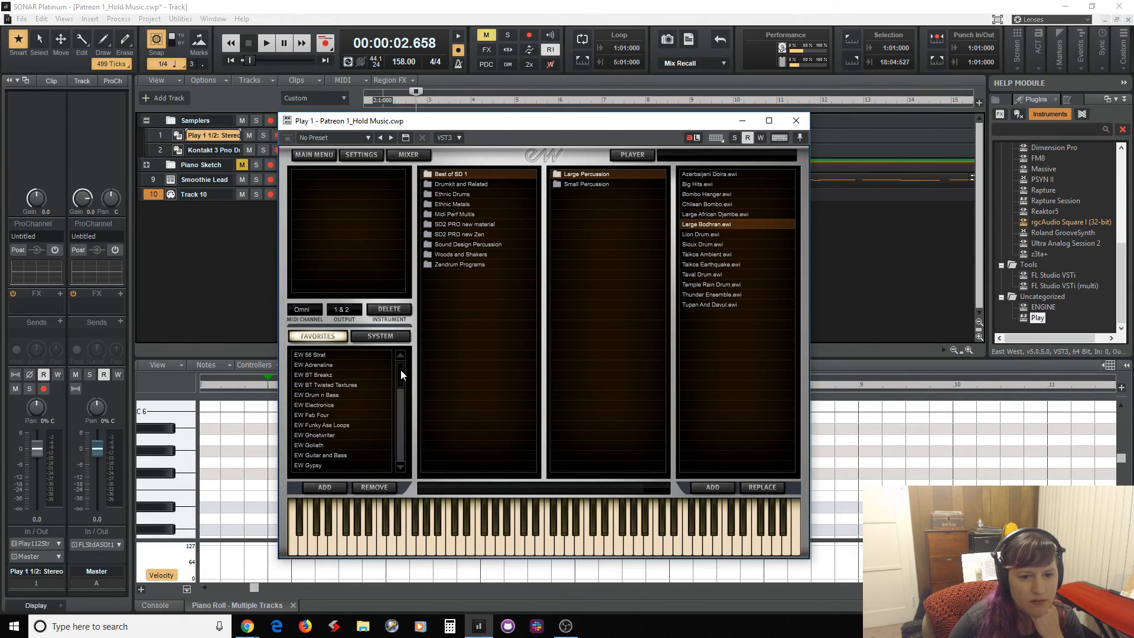
{"action": "left_click_drag", "start_coordinate": [400, 370], "coordinate": [400, 382]}
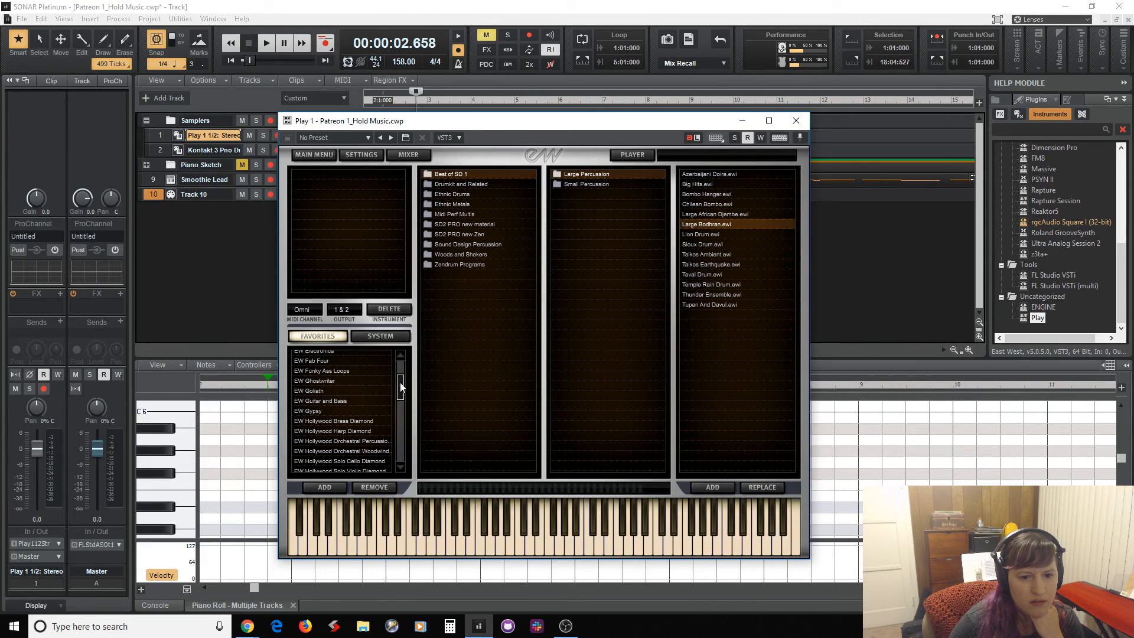
{"action": "left_click", "coordinate": [333, 391]}
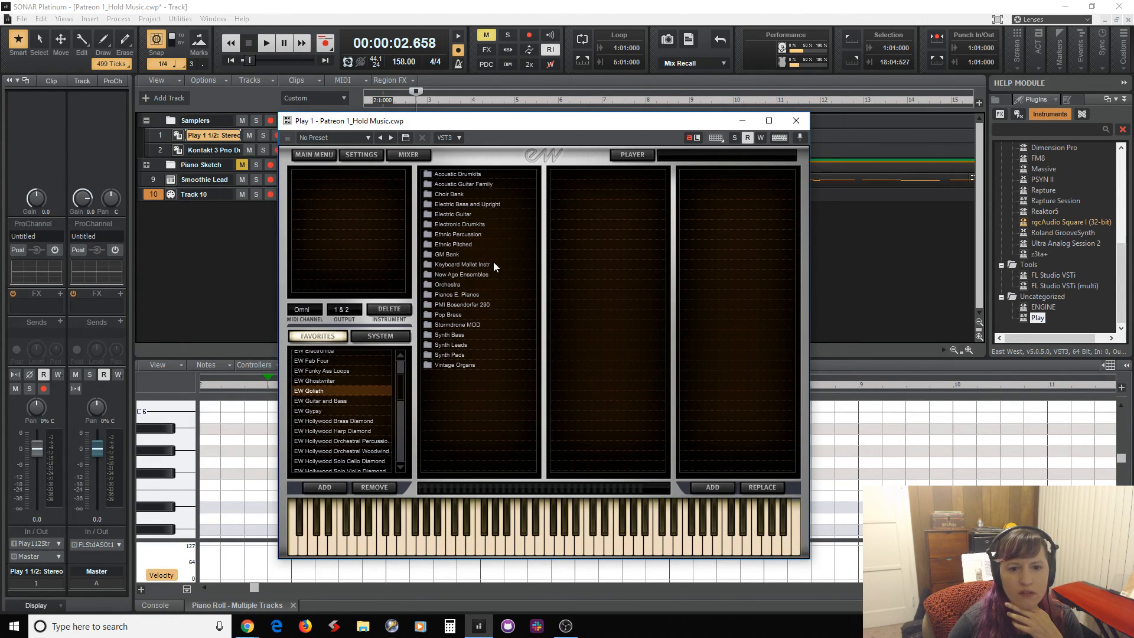
{"action": "left_click", "coordinate": [490, 282]}
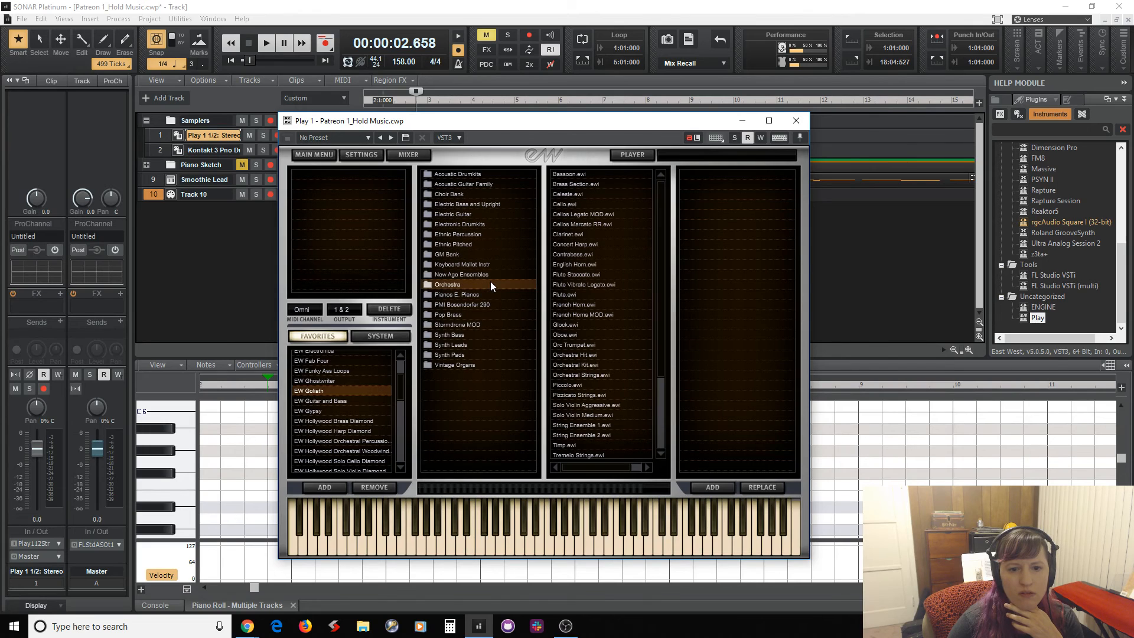
{"action": "double_click", "coordinate": [587, 285]}
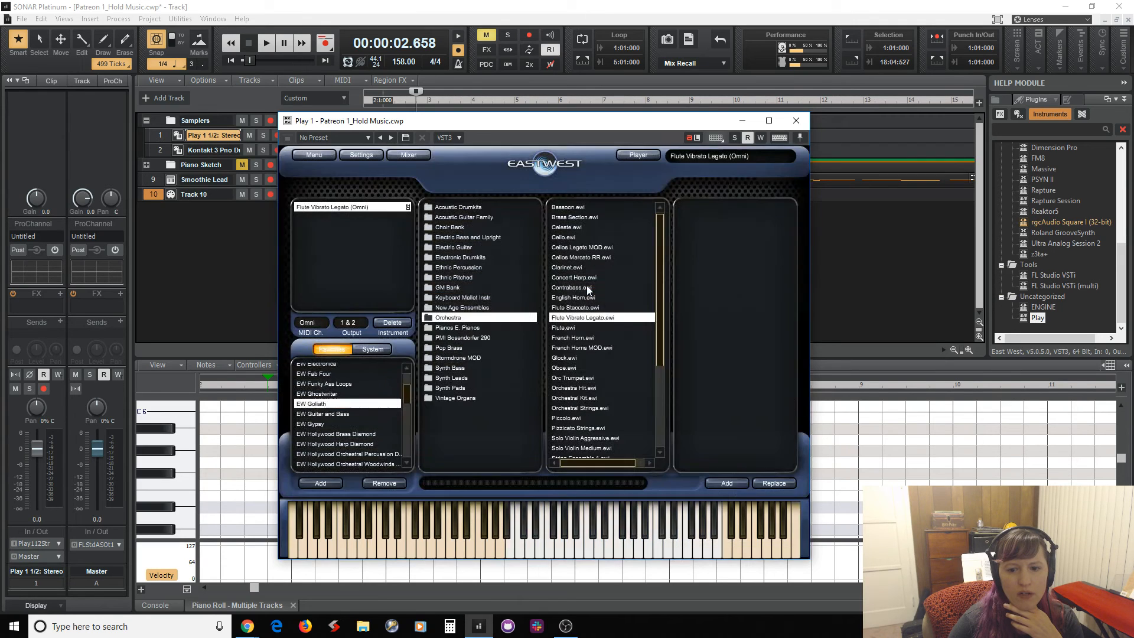
Audition a few notes of the loaded flute and set its MIDI channel to 1 before closing the Play window
{"action": "left_click", "coordinate": [612, 544]}
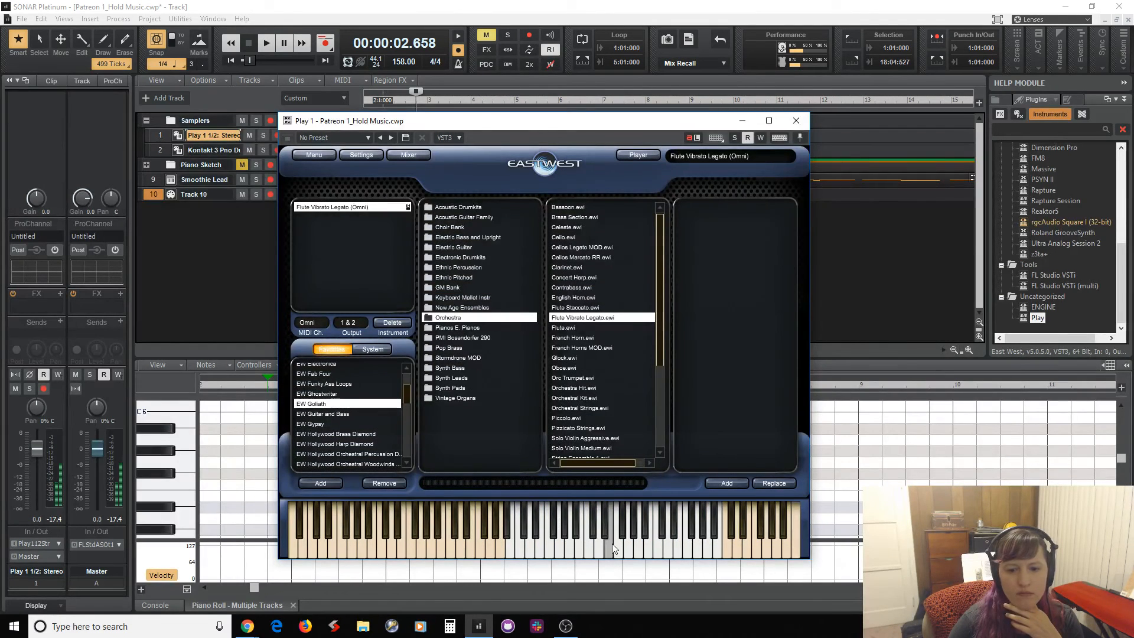
{"action": "left_click", "coordinate": [596, 541]}
{"action": "mouse_move", "coordinate": [595, 535]}
{"action": "left_mouse_down"}
{"action": "mouse_move", "coordinate": [601, 552]}
{"action": "mouse_move", "coordinate": [647, 547]}
{"action": "mouse_move", "coordinate": [608, 545]}
{"action": "left_mouse_up"}
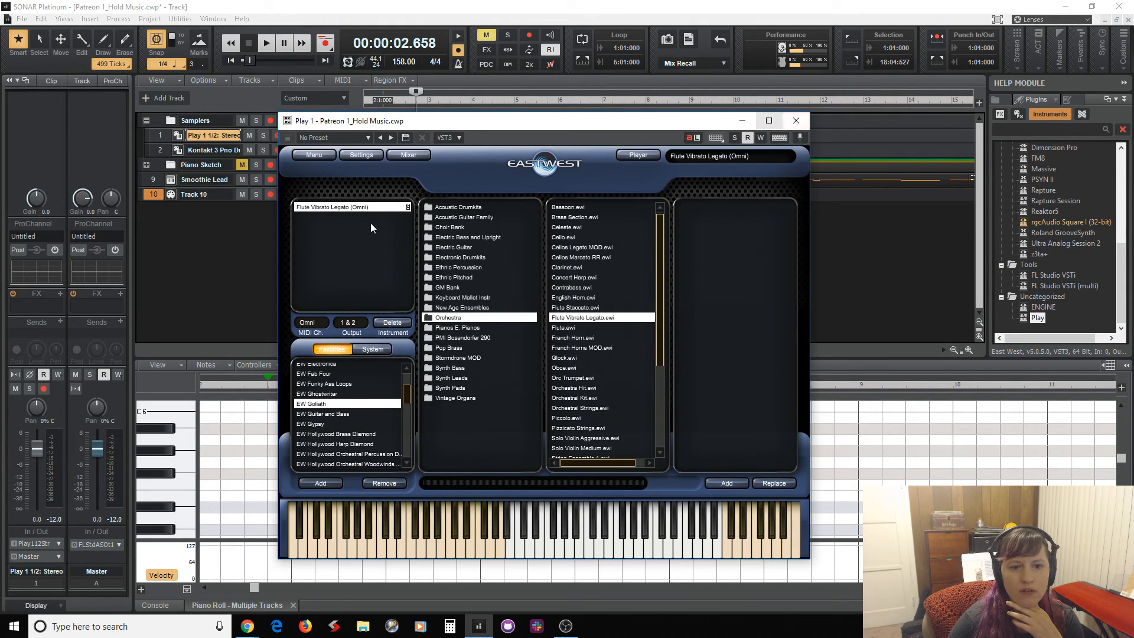
{"action": "left_click", "coordinate": [318, 320]}
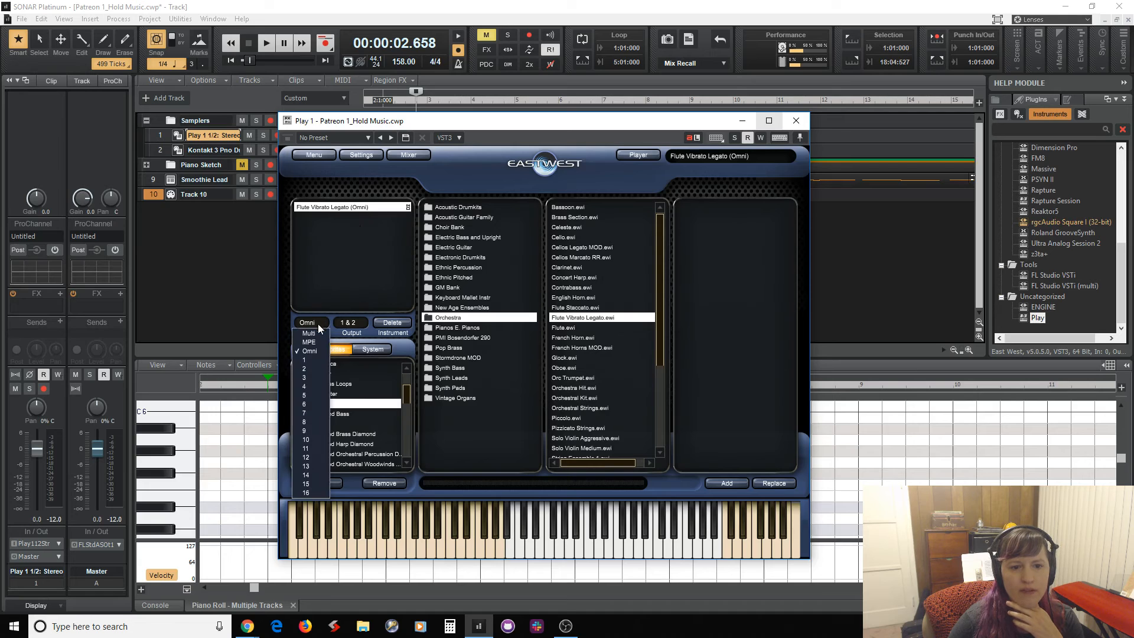
{"action": "left_click", "coordinate": [310, 356]}
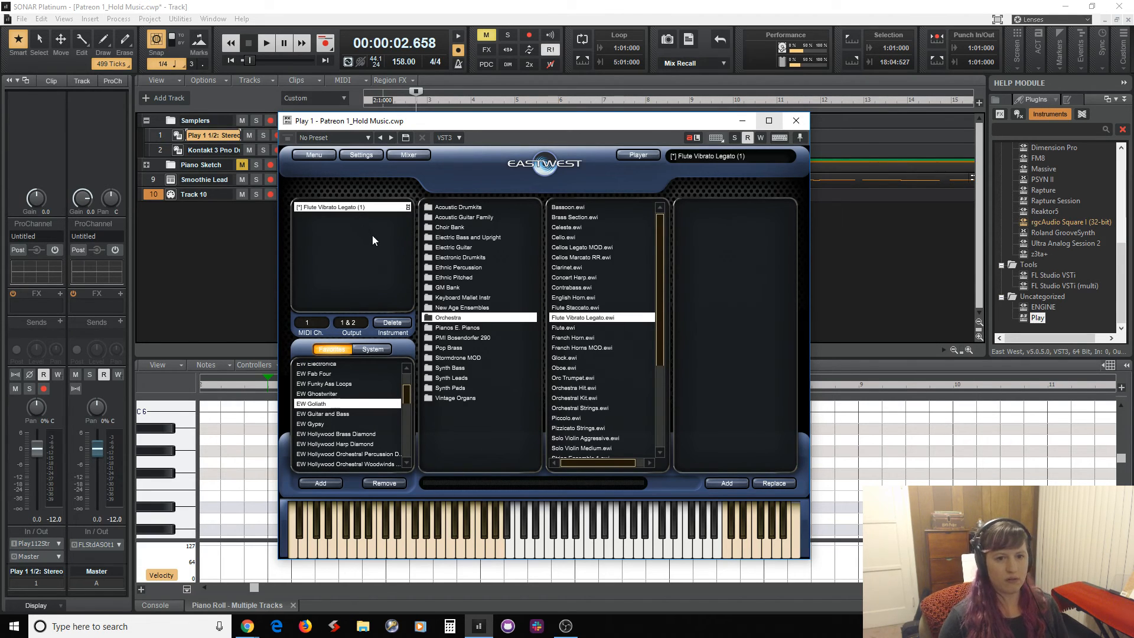
{"action": "left_click", "coordinate": [796, 121]}
Move the melody clip from Smoothie Lead down to Track 10 and delete the Smoothie Lead track
{"action": "left_click_drag", "start_coordinate": [438, 177], "coordinate": [437, 193]}
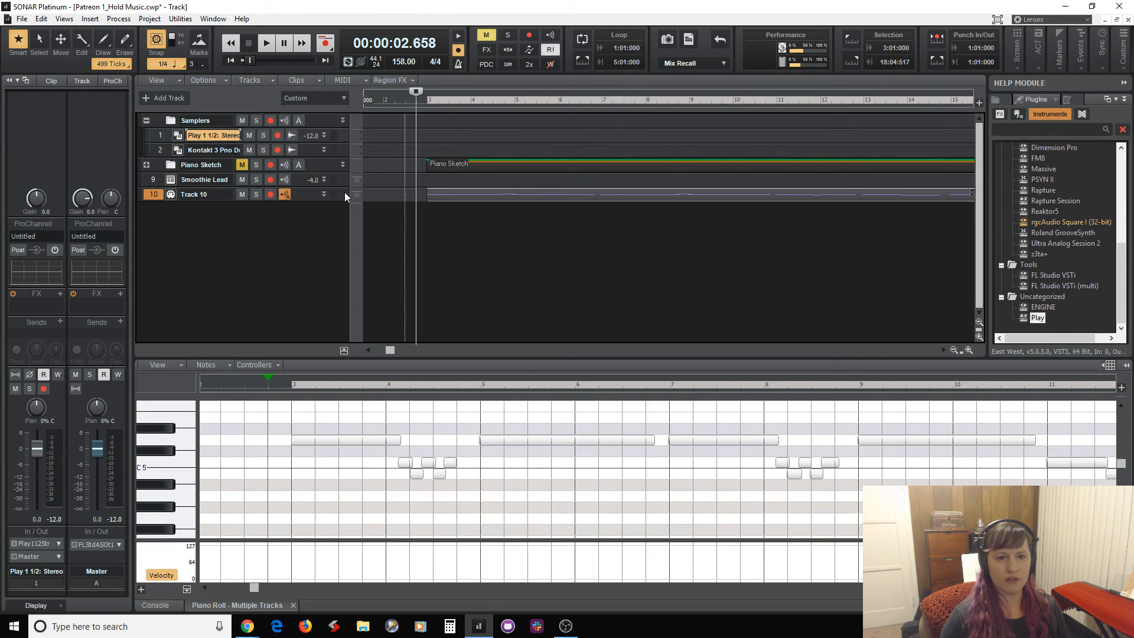
{"action": "right_click", "coordinate": [152, 182]}
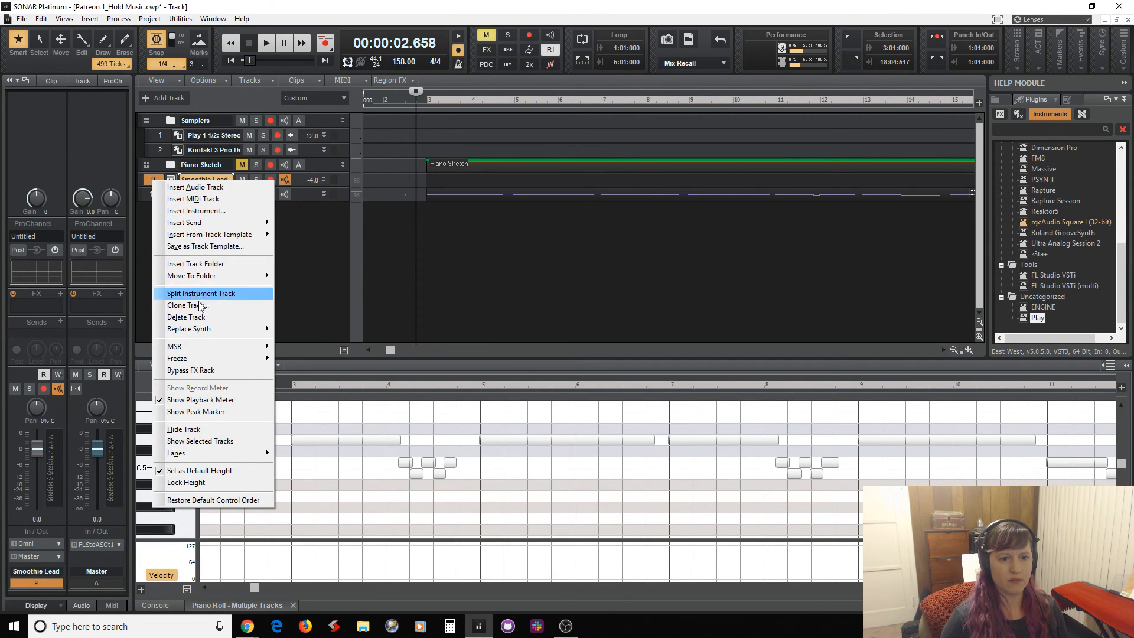
{"action": "left_click", "coordinate": [186, 317]}
Raise all the melody notes in the piano roll by one octave and play back the flute line
{"action": "key", "text": "space"}
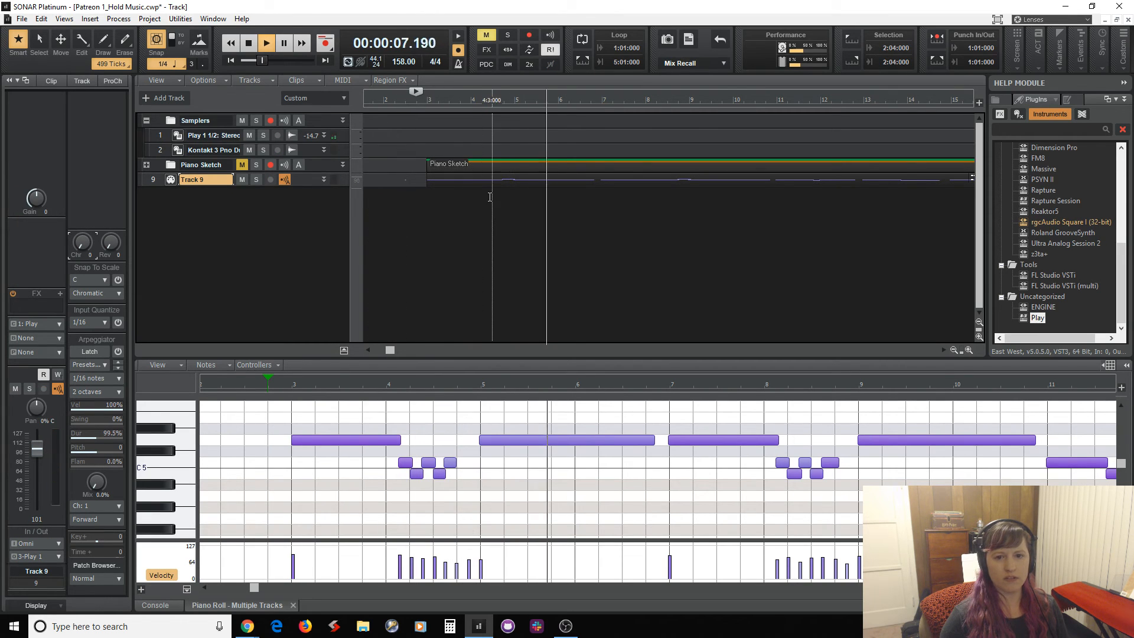
{"action": "key", "text": "space"}
{"action": "left_click", "coordinate": [486, 179]}
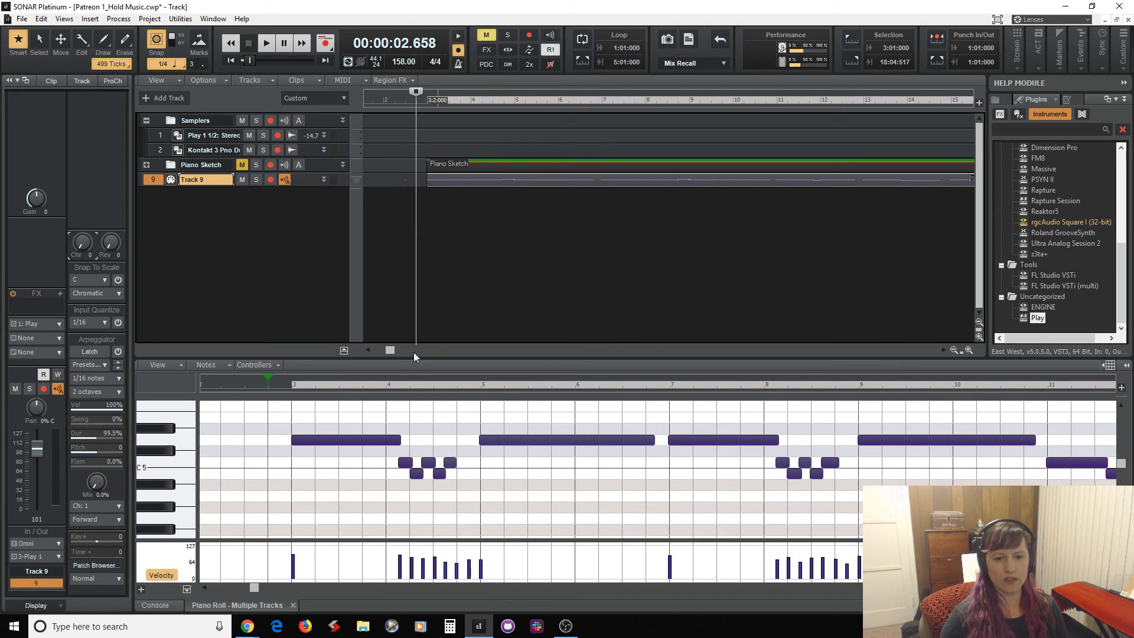
{"action": "left_click_drag", "start_coordinate": [425, 279], "coordinate": [425, 254]}
{"action": "scroll", "coordinate": [393, 420], "scroll_direction": "up", "scroll_amount": 4}
{"action": "scroll", "coordinate": [395, 424], "scroll_direction": "up", "scroll_amount": 3}
{"action": "key", "text": "ctrl+a"}
{"action": "left_click_drag", "start_coordinate": [329, 468], "coordinate": [342, 335]}
{"action": "key", "text": "space"}
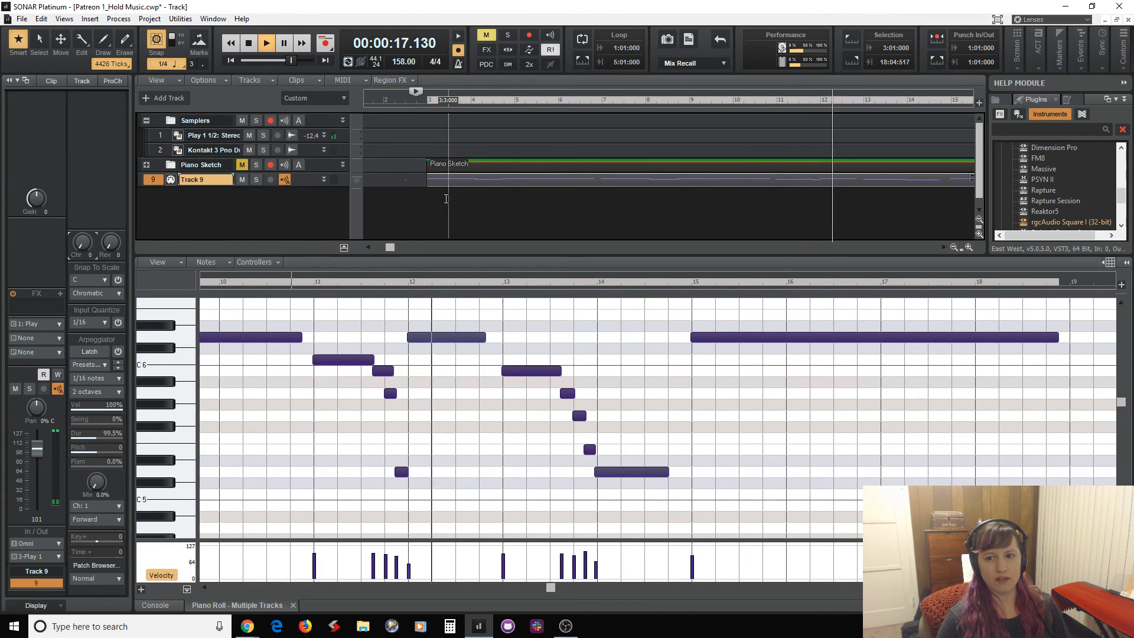
{"action": "key", "text": "space"}
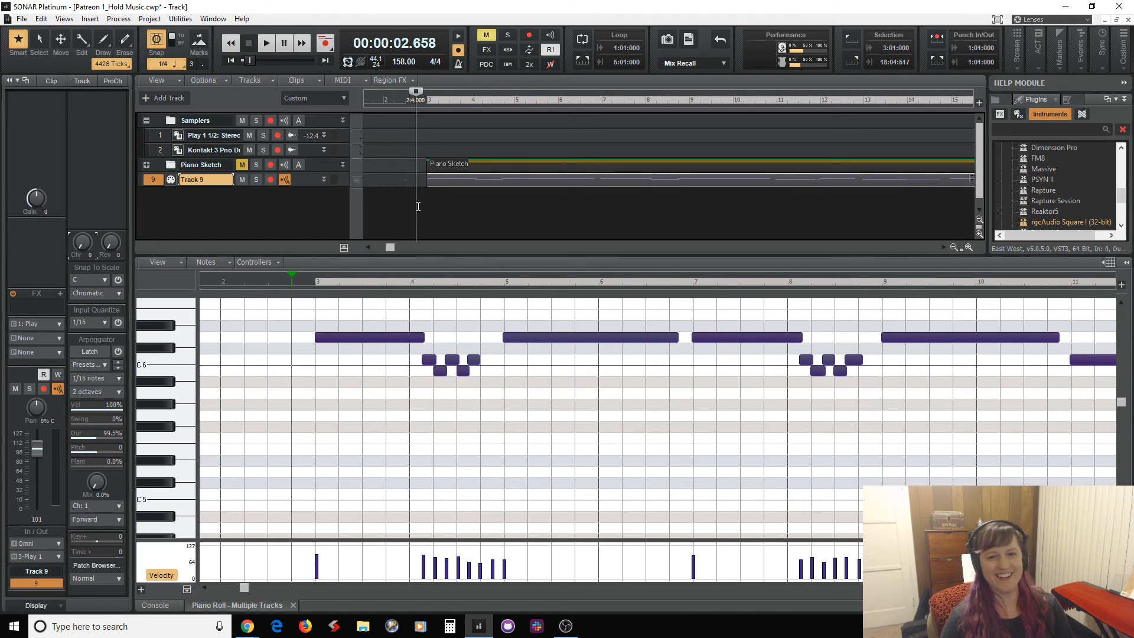
Insert a MIDI track below the melody, renaming the melody track as Flute and the new track as Bass line
{"action": "right_click", "coordinate": [230, 200]}
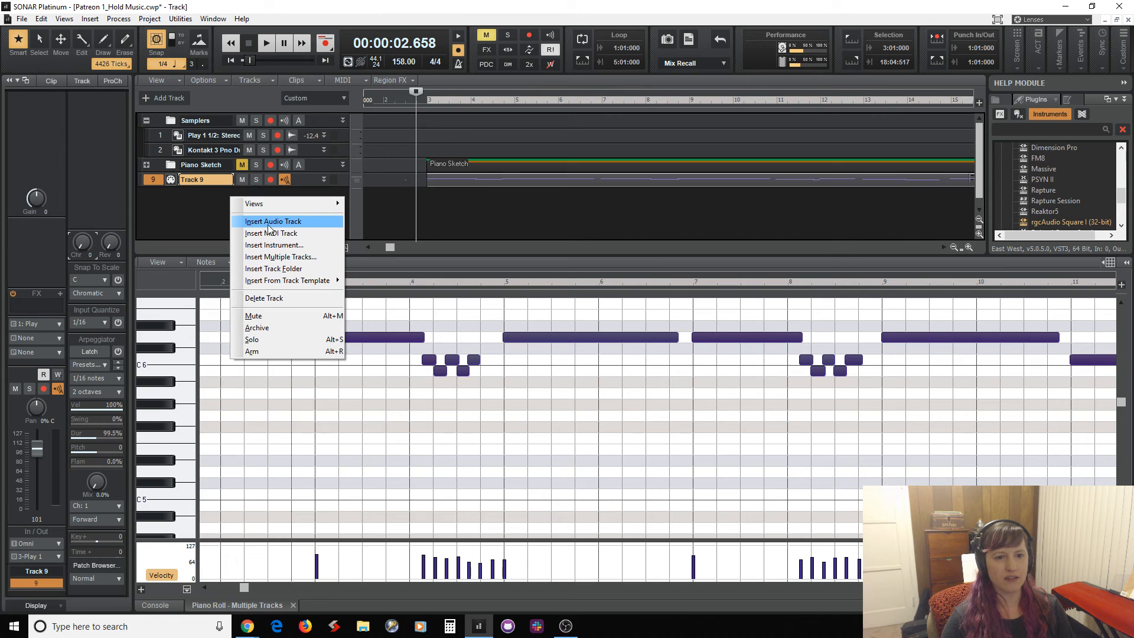
{"action": "left_click", "coordinate": [281, 222]}
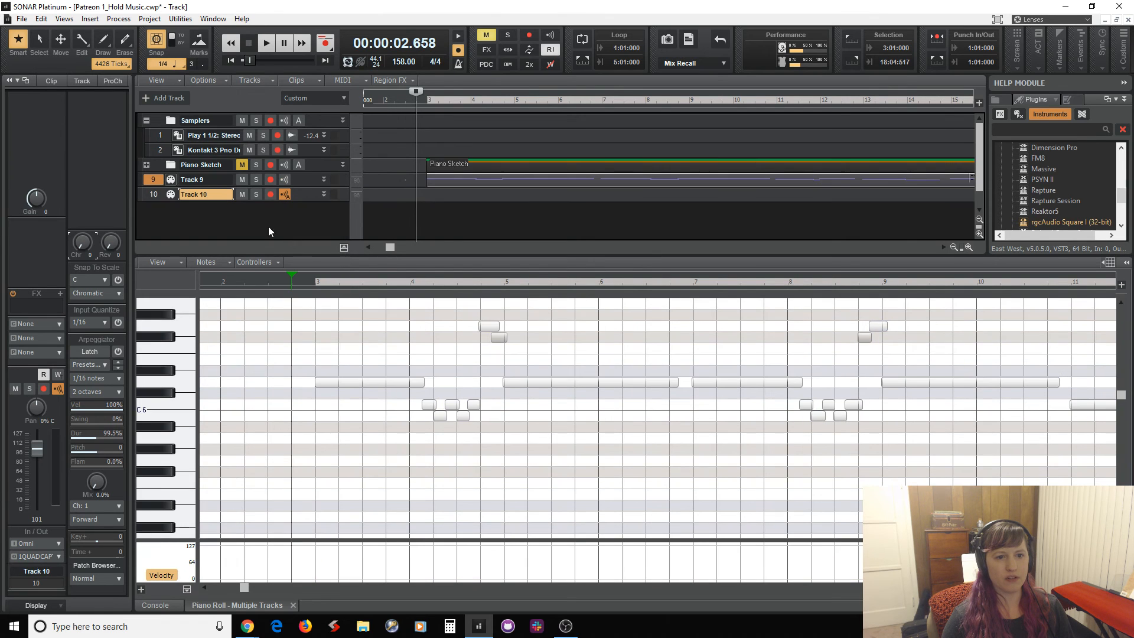
{"action": "double_click", "coordinate": [214, 179]}
{"action": "type", "text": "Flute"}
{"action": "key", "text": "Return"}
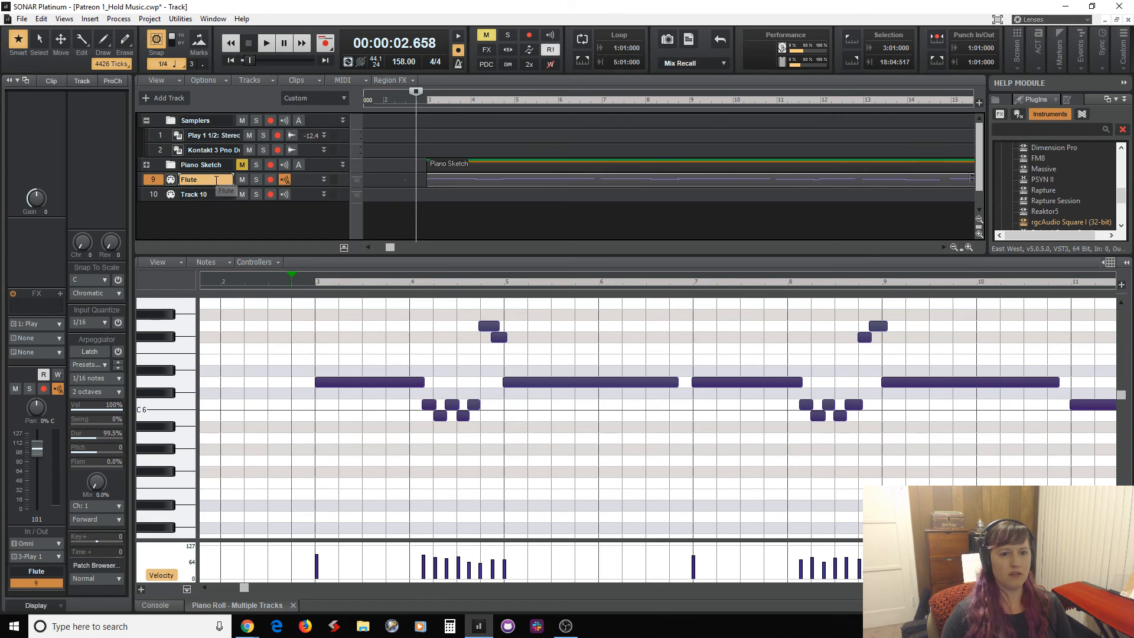
{"action": "double_click", "coordinate": [224, 195]}
{"action": "type", "text": "Bass line"}
{"action": "key", "text": "Return"}
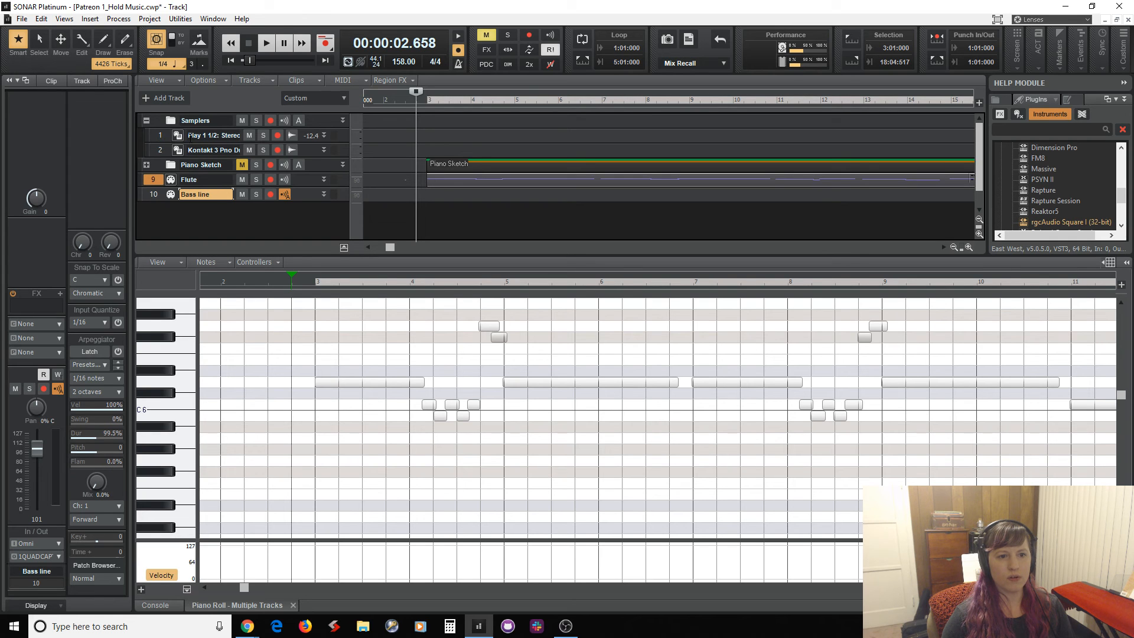
Add Psychedelic Rhodes from the Pianos E. Pianos folder as a second Play instrument and set its MIDI channel to 2
{"action": "left_click", "coordinate": [176, 137]}
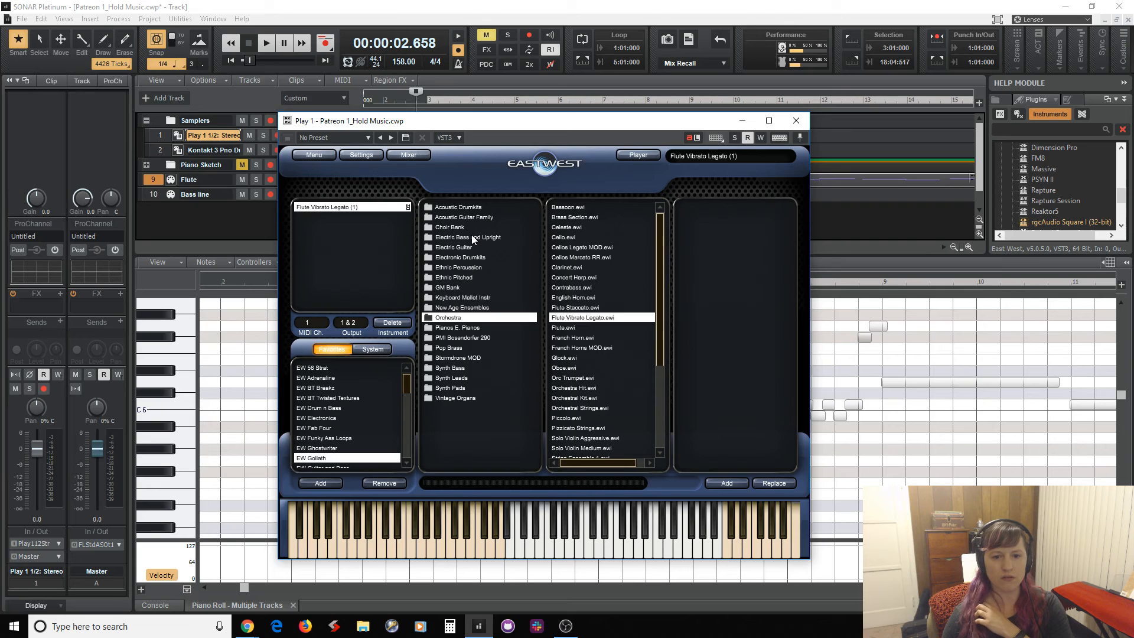
{"action": "left_click", "coordinate": [478, 328]}
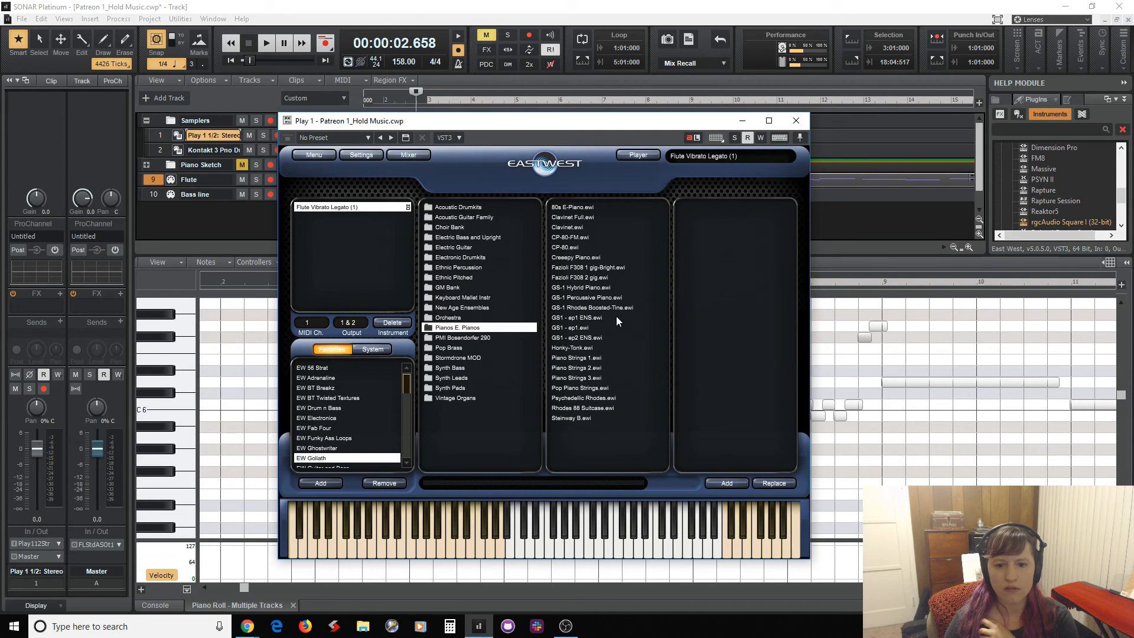
{"action": "double_click", "coordinate": [594, 399]}
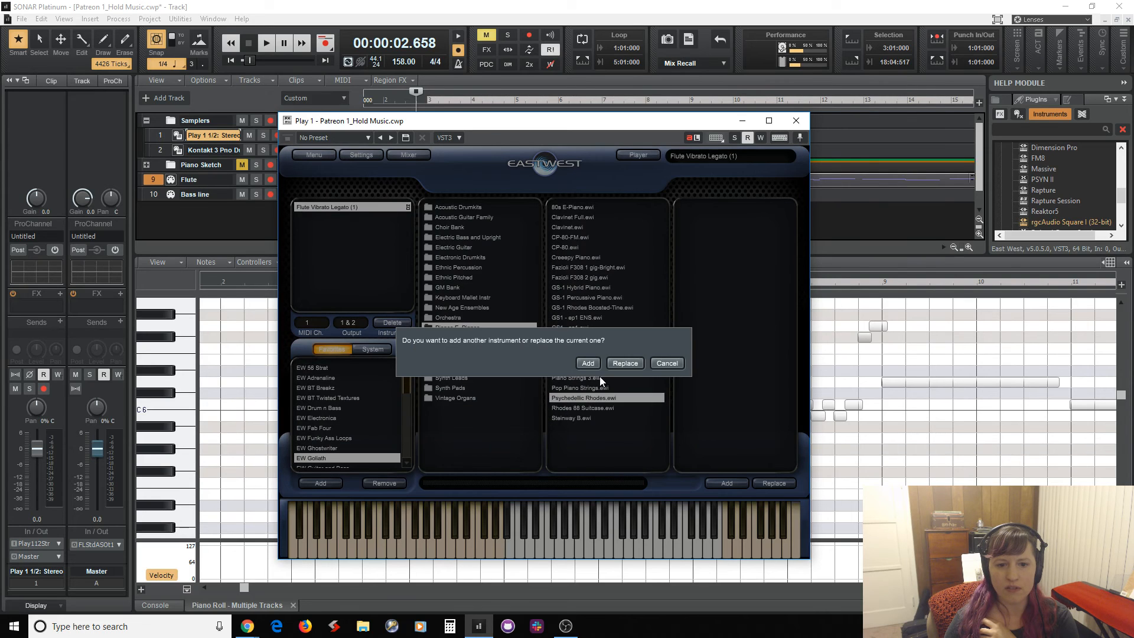
{"action": "left_click", "coordinate": [588, 363]}
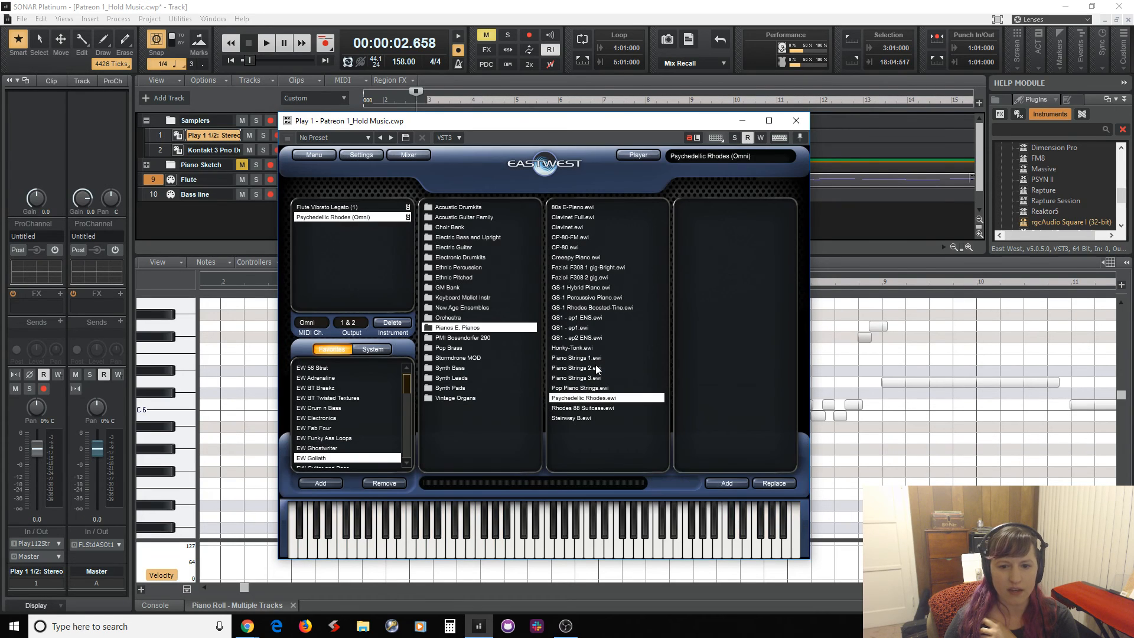
{"action": "left_click", "coordinate": [305, 323]}
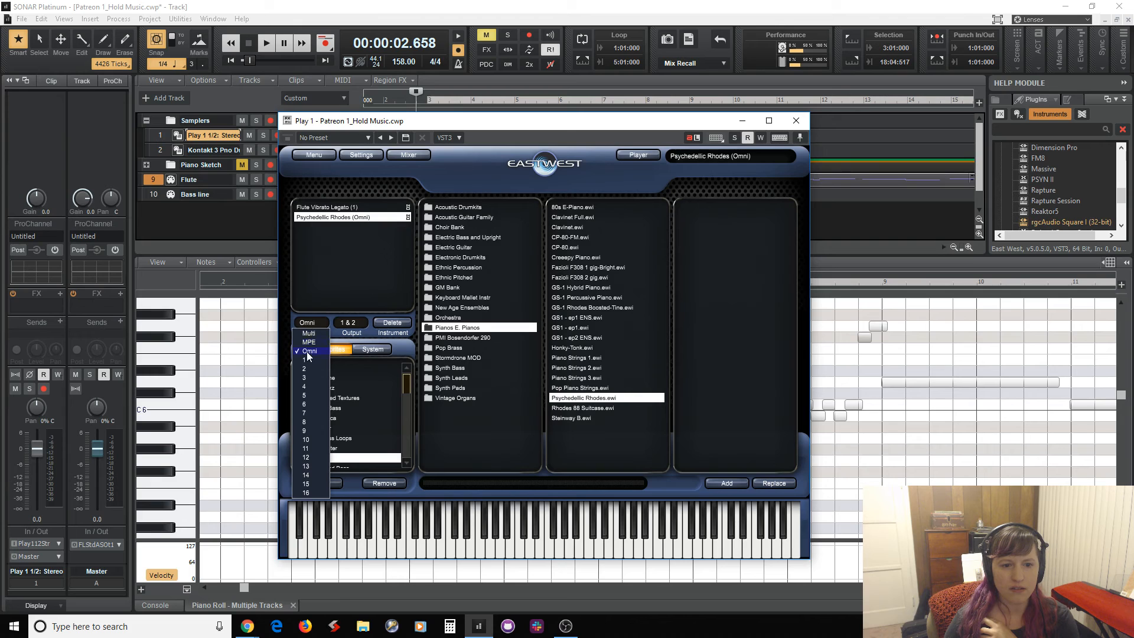
{"action": "left_click", "coordinate": [306, 369]}
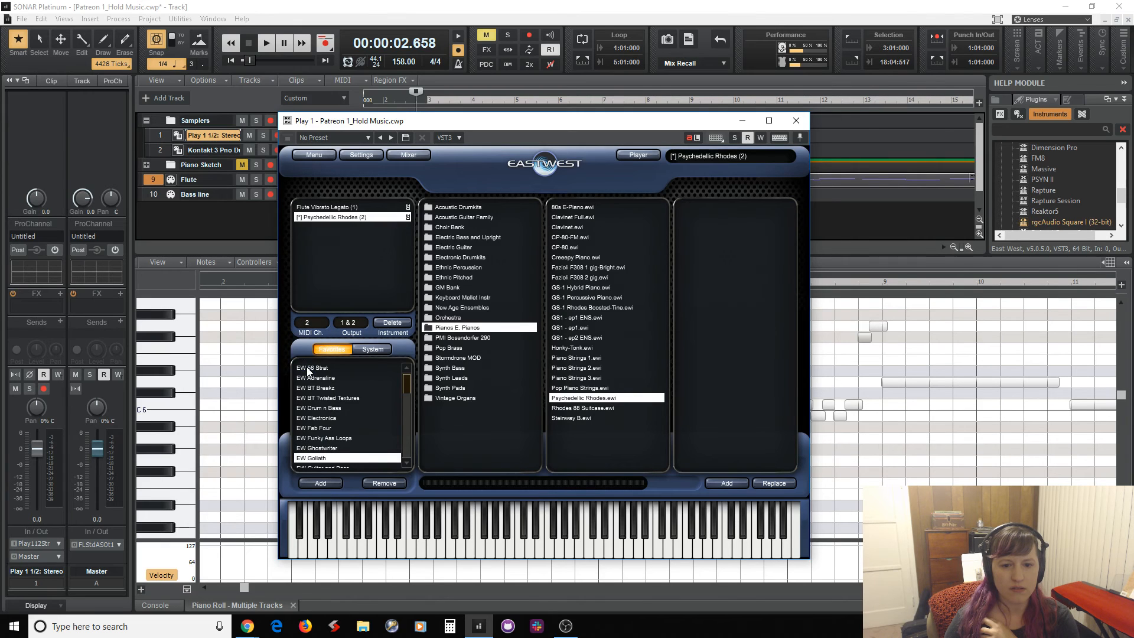
Audition Psychedelic Rhodes on the virtual keyboard and replace it with Rhodes 88 Suitcase, discarding the unsaved changes
{"action": "left_click", "coordinate": [489, 551]}
{"action": "left_click", "coordinate": [520, 552]}
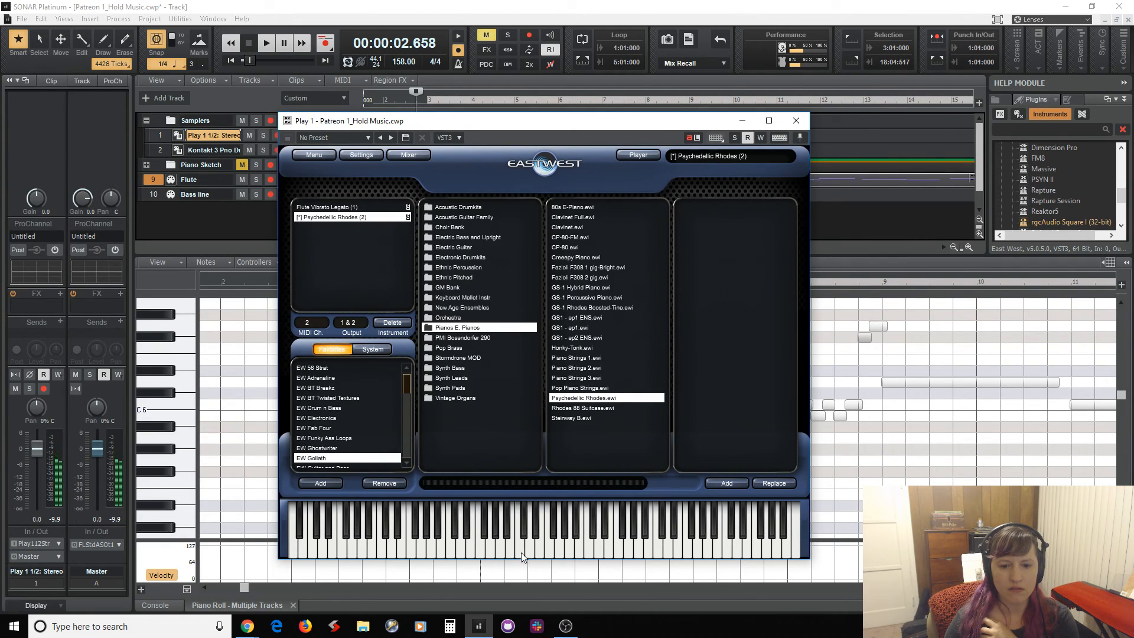
{"action": "left_click", "coordinate": [512, 544]}
{"action": "double_click", "coordinate": [597, 408]}
{"action": "left_click", "coordinate": [571, 370]}
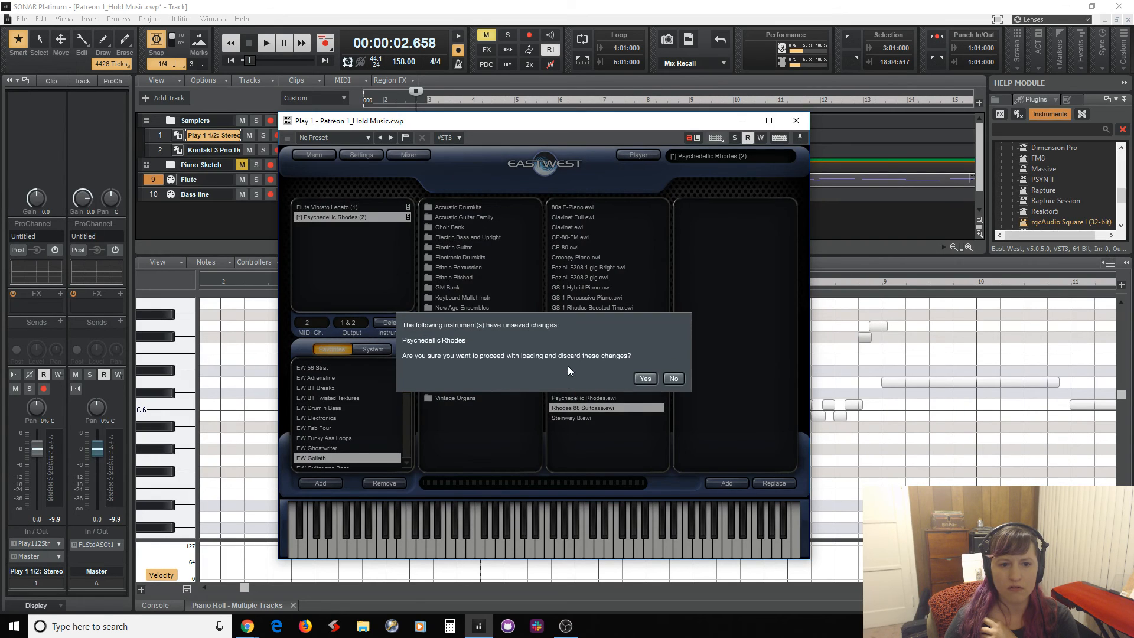
{"action": "left_click", "coordinate": [641, 378]}
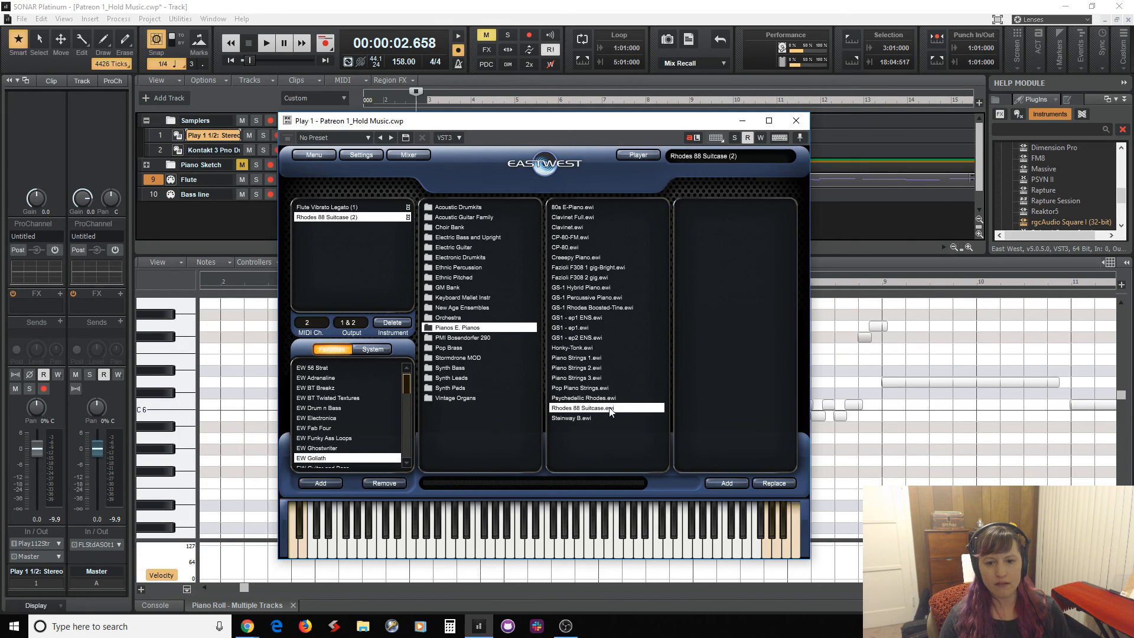
Audition Rhodes 88 Suitcase on the virtual keyboard without loading another instrument, and close the Play sampler window
{"action": "double_click", "coordinate": [610, 409]}
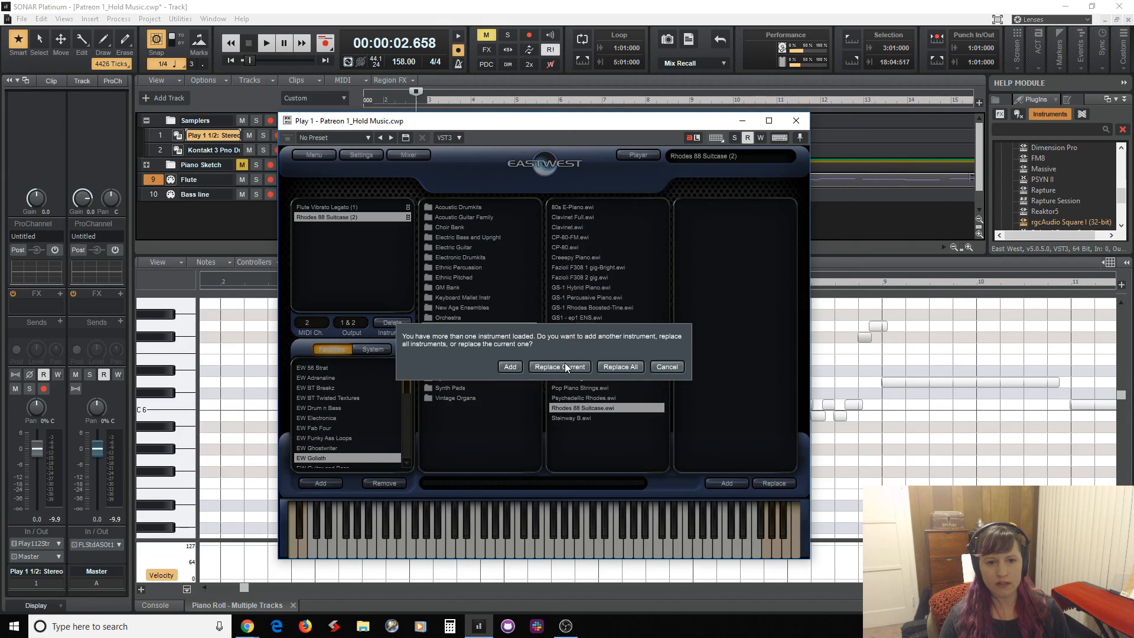
{"action": "left_click", "coordinate": [666, 367]}
{"action": "mouse_move", "coordinate": [530, 548]}
{"action": "left_mouse_down"}
{"action": "mouse_move", "coordinate": [502, 545]}
{"action": "mouse_move", "coordinate": [581, 551]}
{"action": "left_mouse_up"}
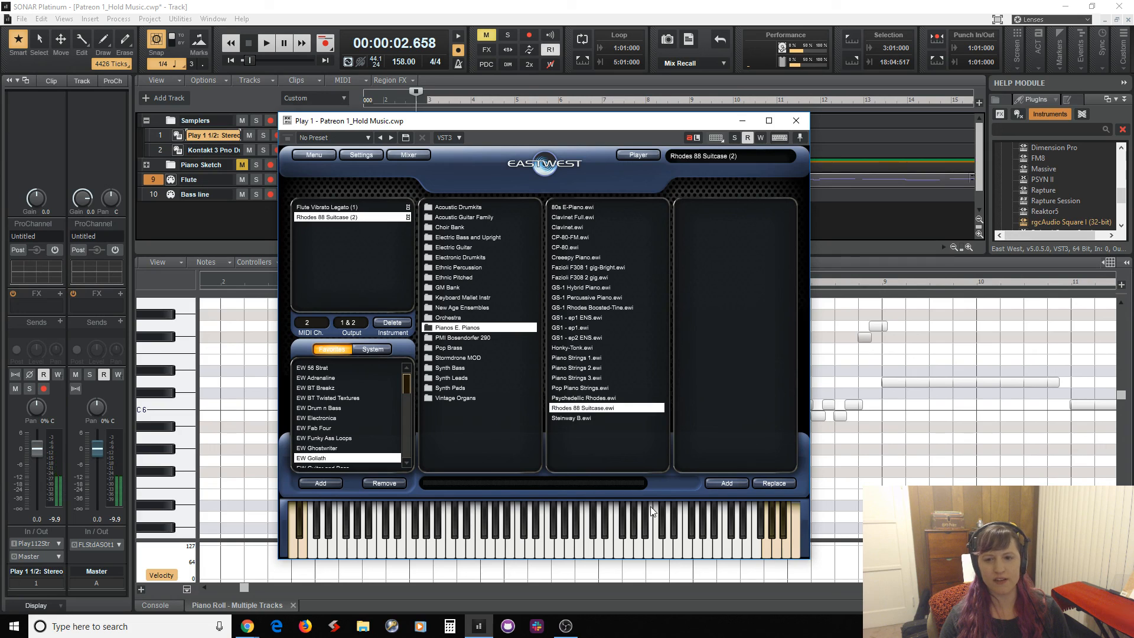
{"action": "left_click", "coordinate": [794, 122]}
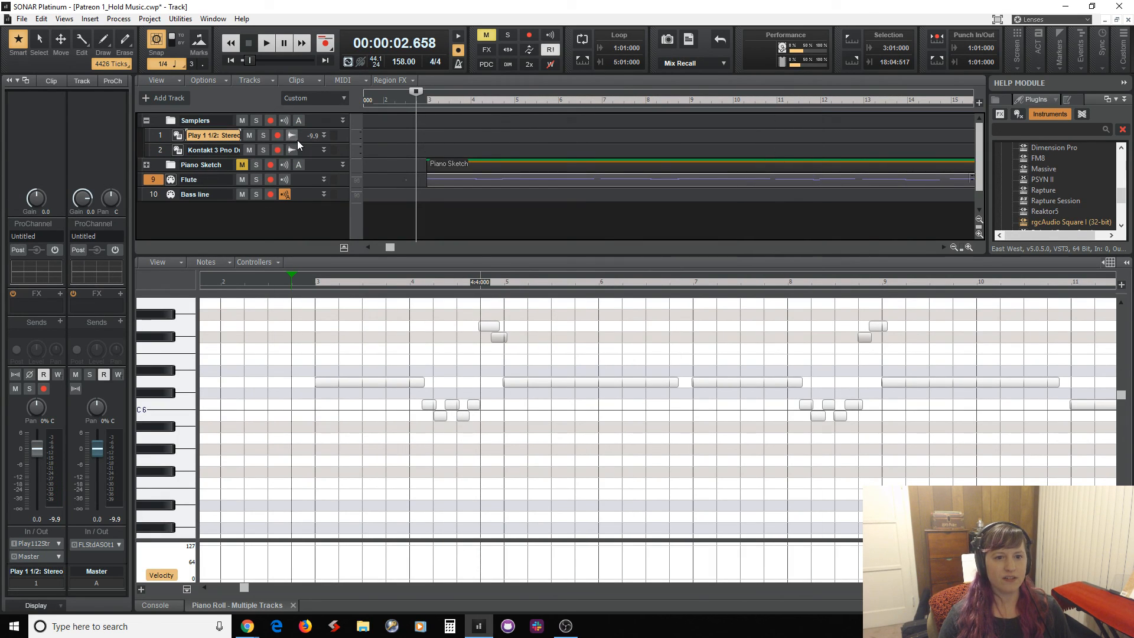
Expand the Piano Sketch folder, copy the Sketch 2 clip onto the Bass line track and show the copy in the piano roll
{"action": "left_click", "coordinate": [146, 165]}
{"action": "scroll", "coordinate": [466, 151], "scroll_direction": "down", "scroll_amount": 1}
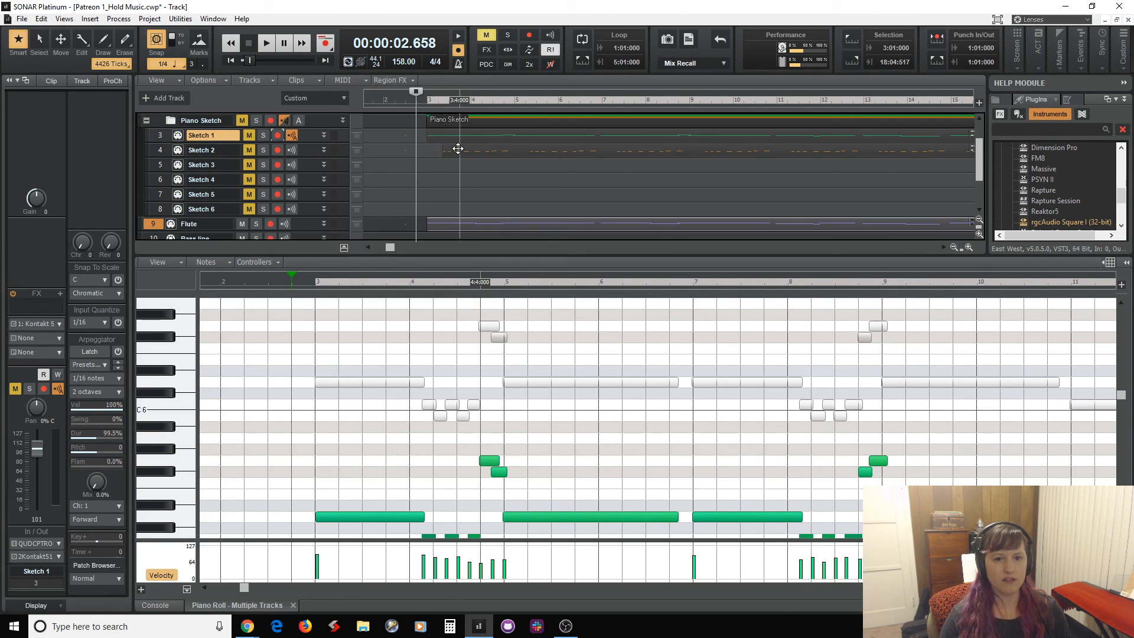
{"action": "left_click", "coordinate": [458, 148]}
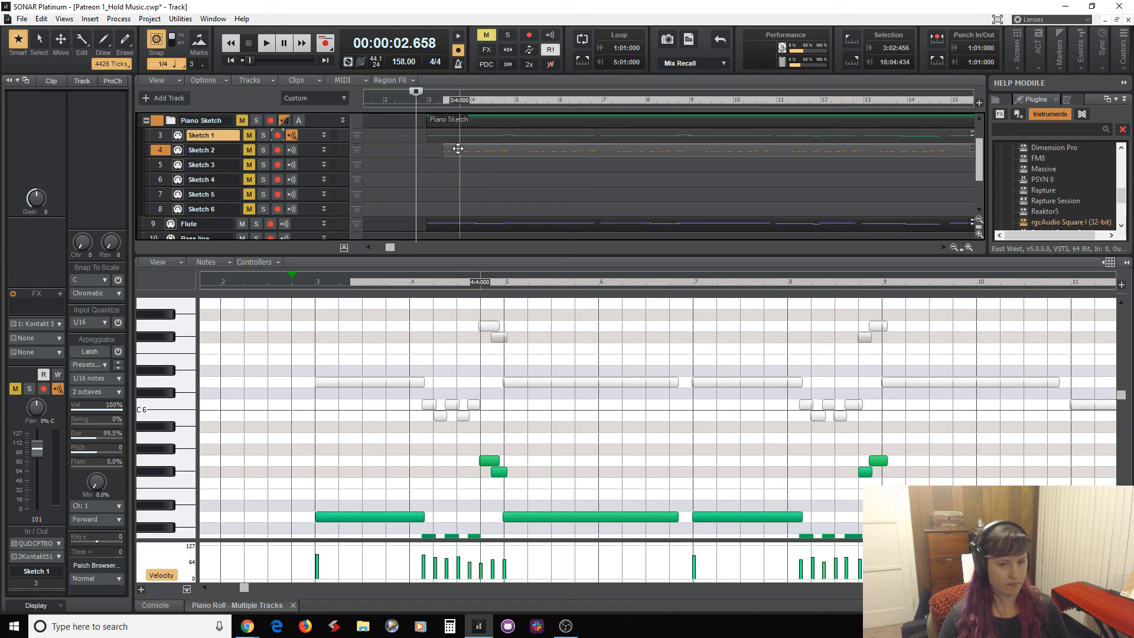
{"action": "left_click_drag", "start_coordinate": [457, 171], "coordinate": [455, 181]}
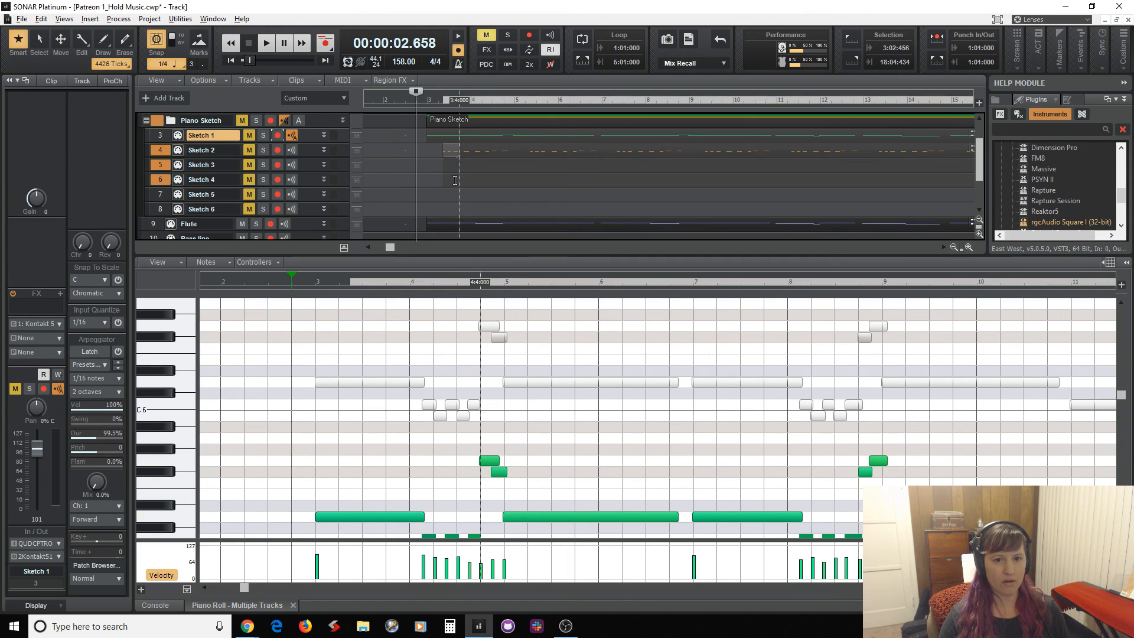
{"action": "left_click", "coordinate": [465, 147]}
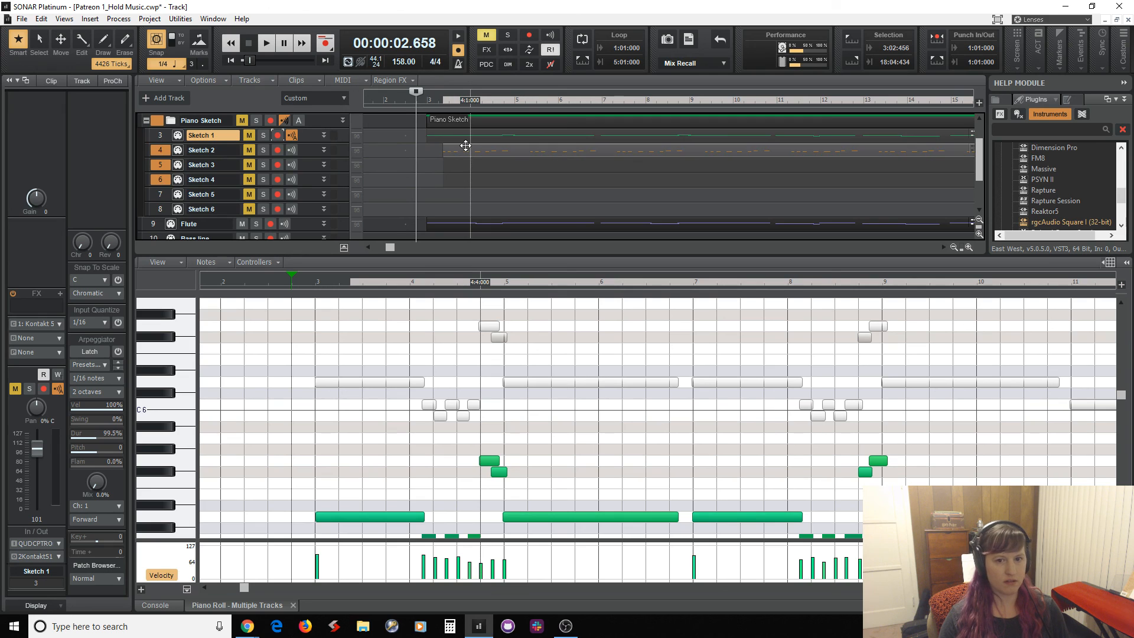
{"action": "mouse_move", "coordinate": [466, 146]}
{"action": "left_mouse_down"}
{"action": "mouse_move", "coordinate": [465, 238]}
{"action": "mouse_move", "coordinate": [465, 210]}
{"action": "left_mouse_up"}
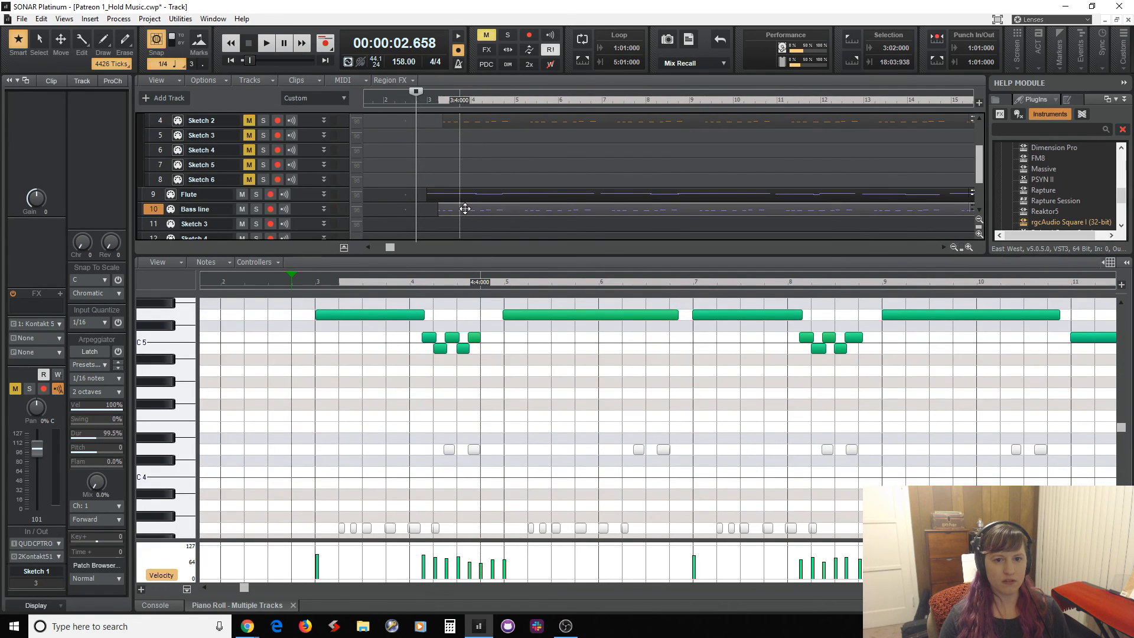
{"action": "double_click", "coordinate": [465, 209]}
{"action": "left_click", "coordinate": [465, 209]}
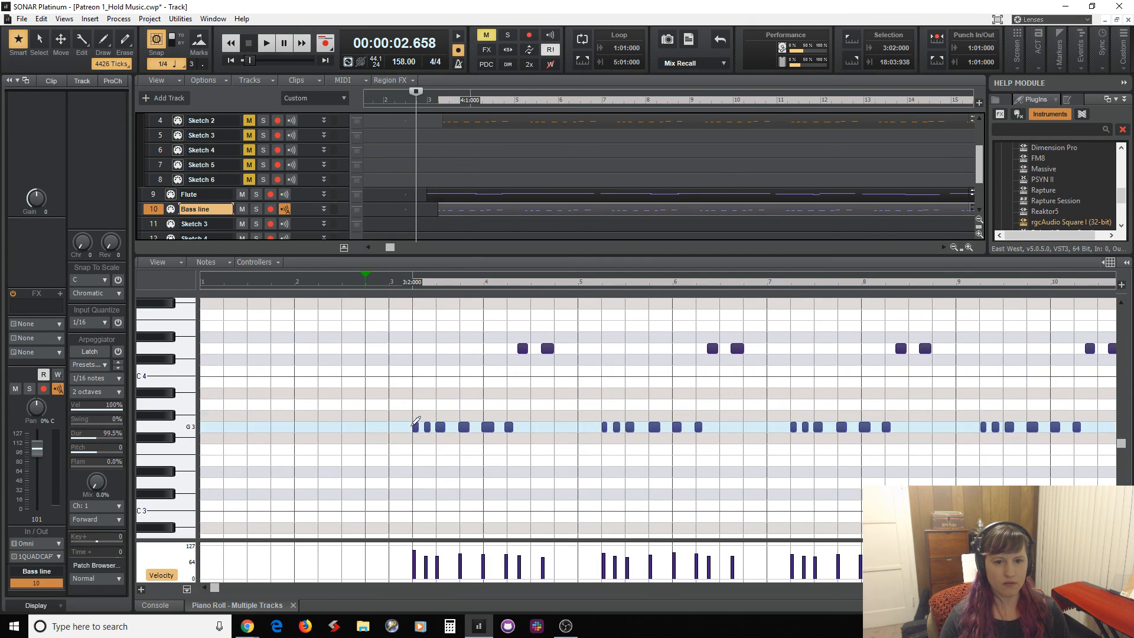
Turn off snapping and shift the Bass line clip to start at about 3:02:463, in line with the Sketch 2 clip
{"action": "left_click", "coordinate": [157, 42]}
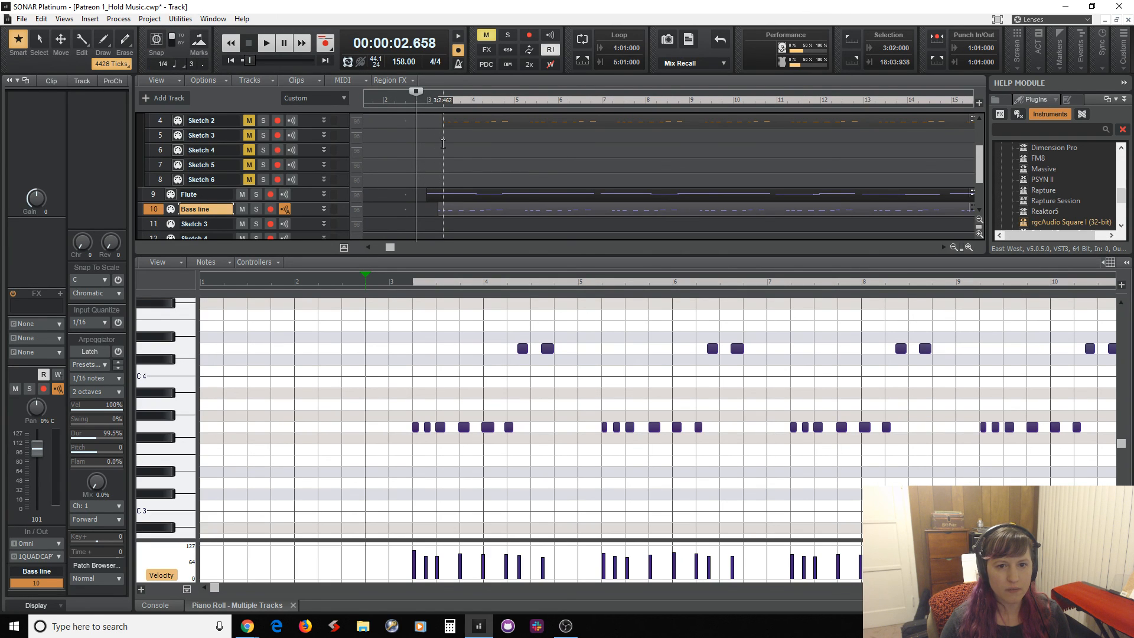
{"action": "left_click", "coordinate": [443, 206]}
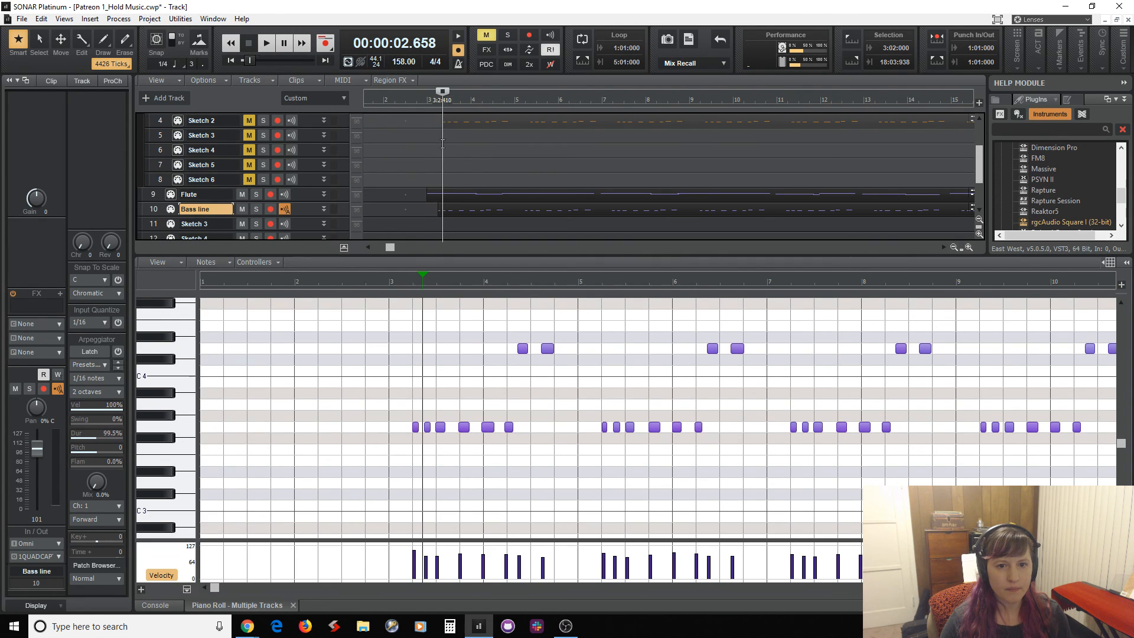
{"action": "left_click", "coordinate": [458, 209]}
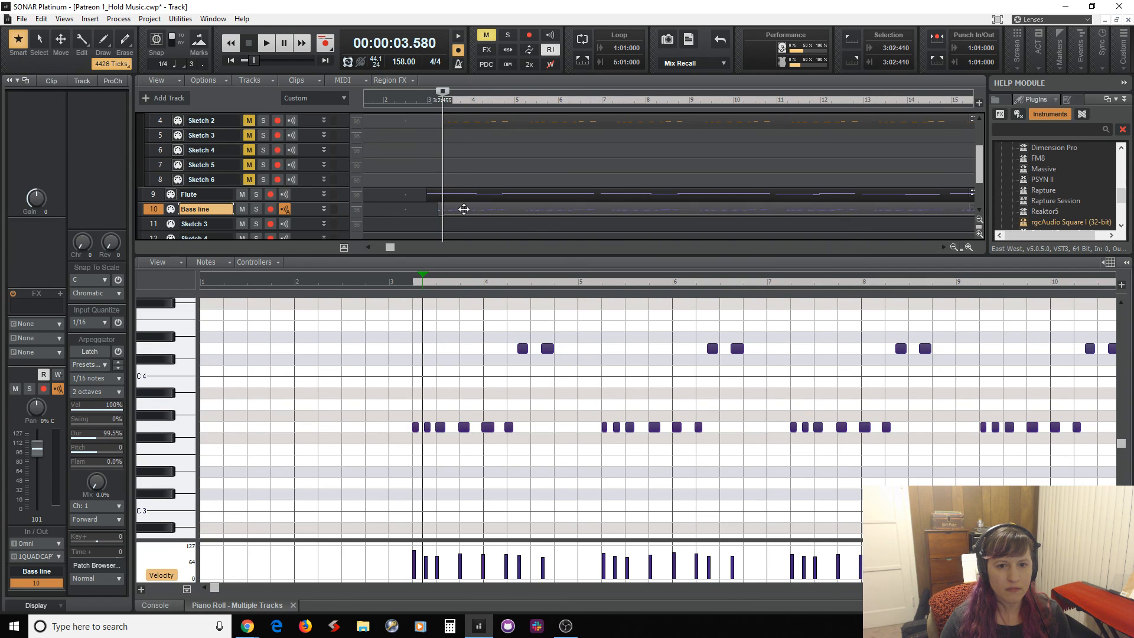
{"action": "left_click_drag", "start_coordinate": [464, 209], "coordinate": [465, 210]}
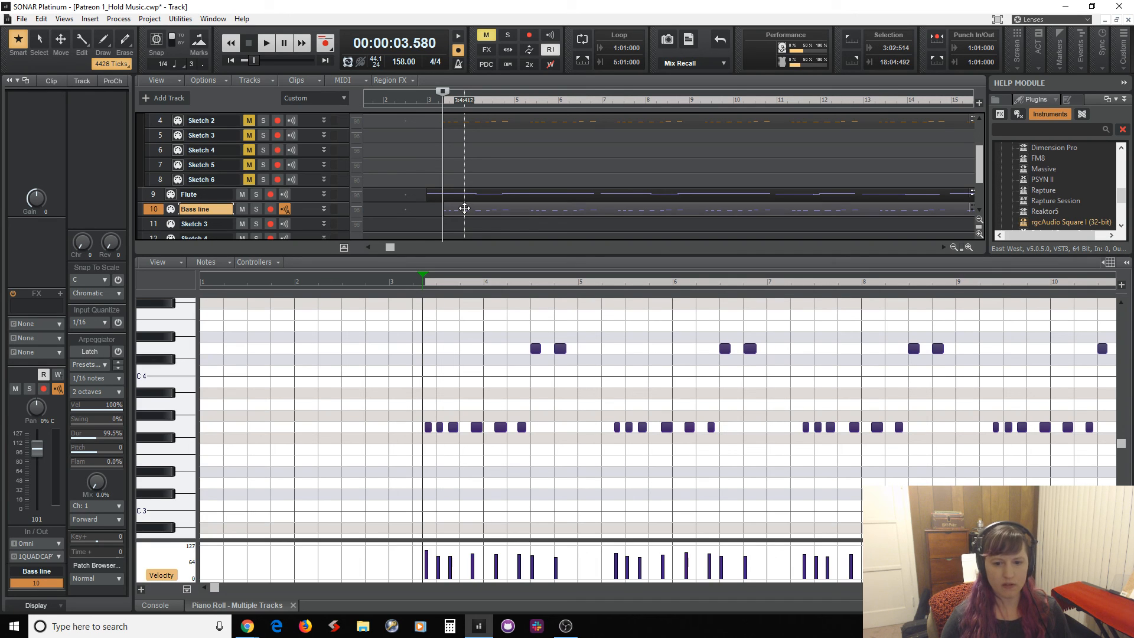
{"action": "left_click_drag", "start_coordinate": [464, 209], "coordinate": [464, 207]}
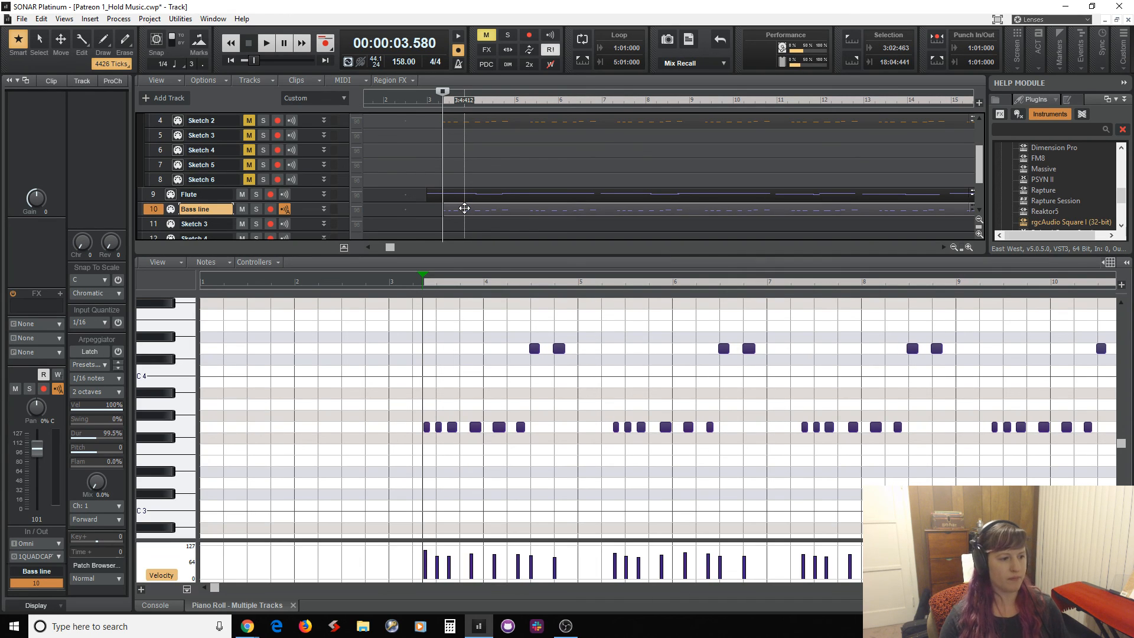
{"action": "left_click", "coordinate": [417, 181]}
{"action": "scroll", "coordinate": [417, 182], "scroll_direction": "up", "scroll_amount": 3}
{"action": "scroll", "coordinate": [417, 184], "scroll_direction": "down", "scroll_amount": 3}
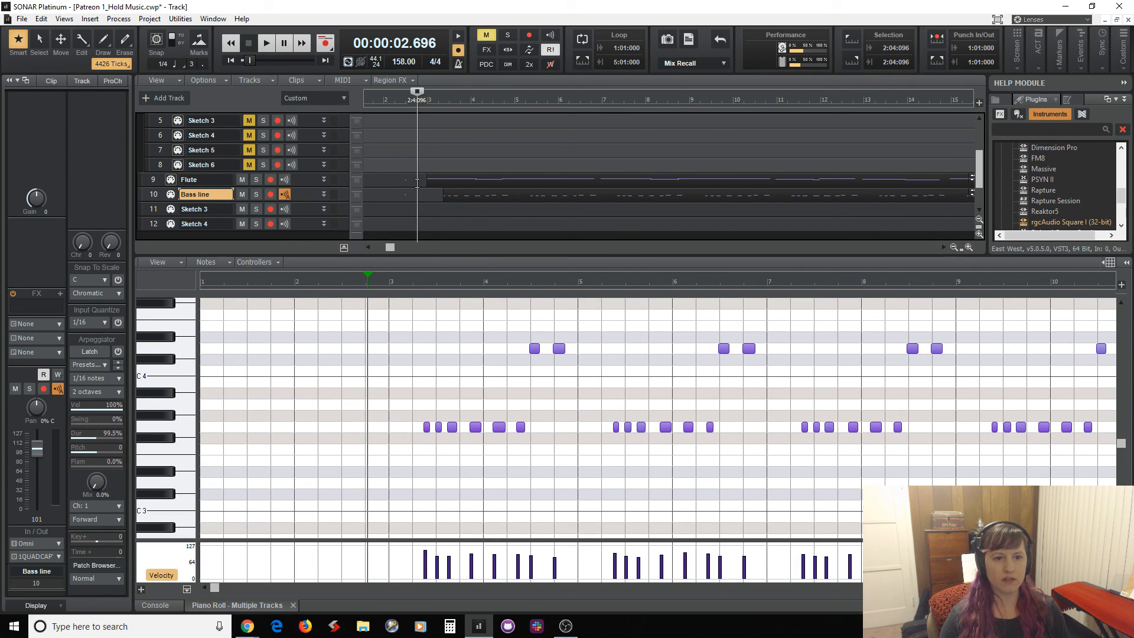
Set the Bass line track to MIDI channel 2 with Play 1 as its output, and play back the arrangement
{"action": "left_click", "coordinate": [154, 196]}
{"action": "left_click", "coordinate": [36, 323]}
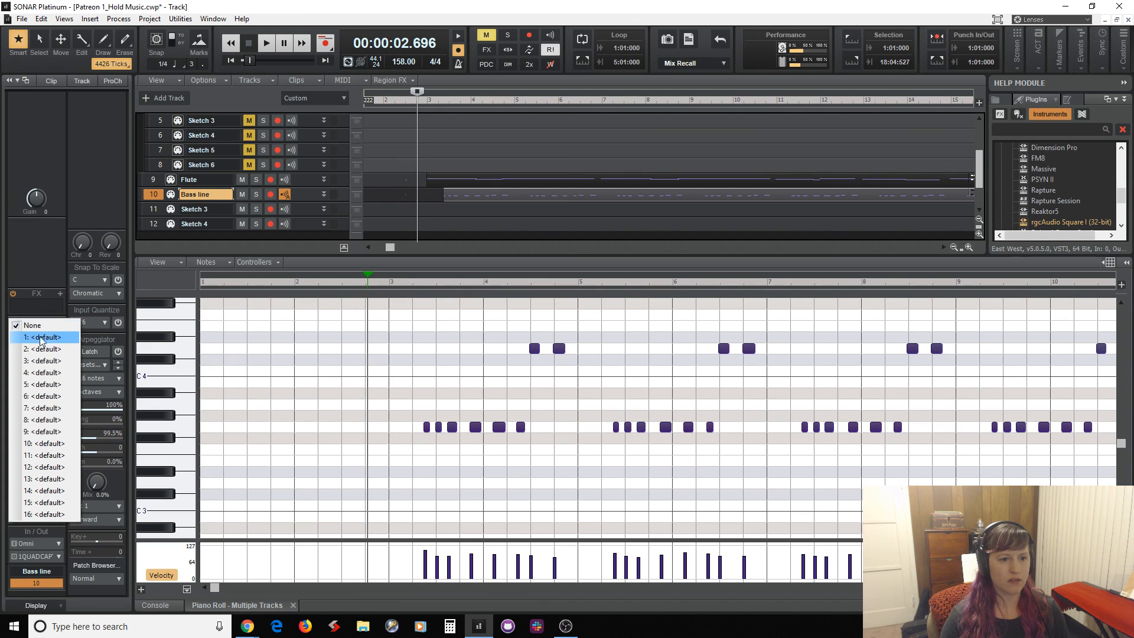
{"action": "left_click", "coordinate": [41, 348]}
{"action": "left_click", "coordinate": [62, 558]}
{"action": "left_click", "coordinate": [99, 527]}
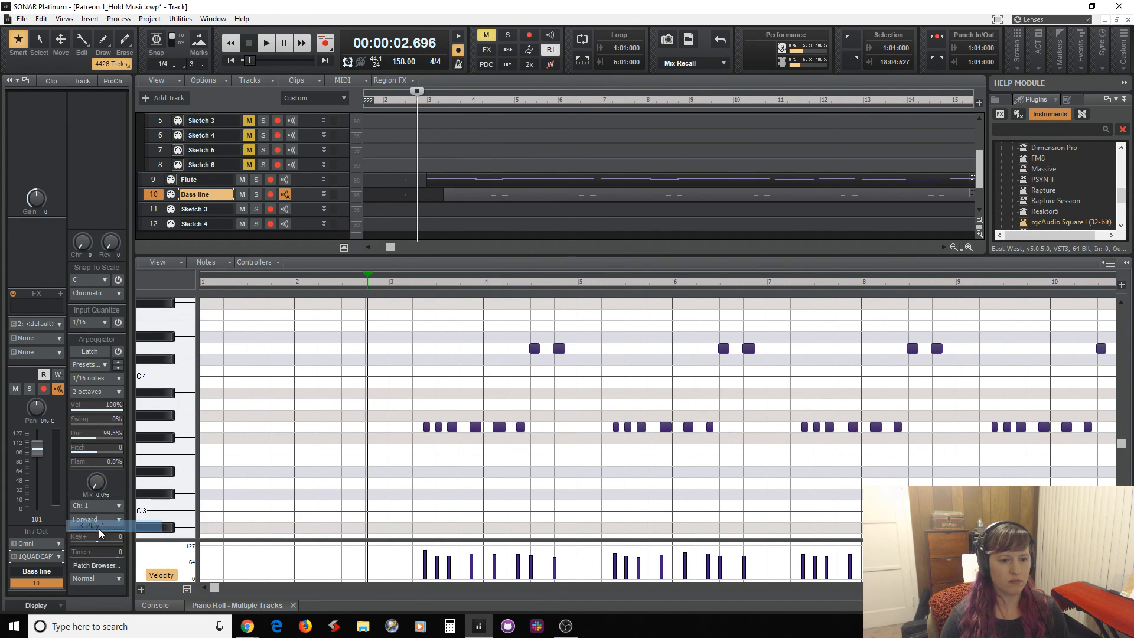
{"action": "left_click", "coordinate": [414, 196]}
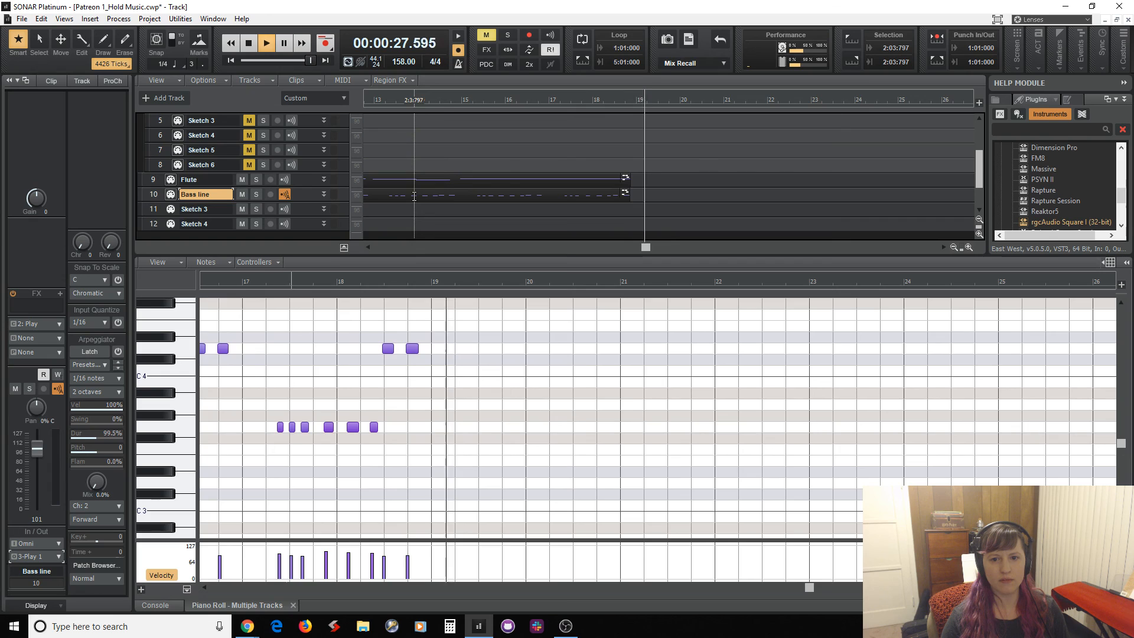
{"action": "key", "text": "space"}
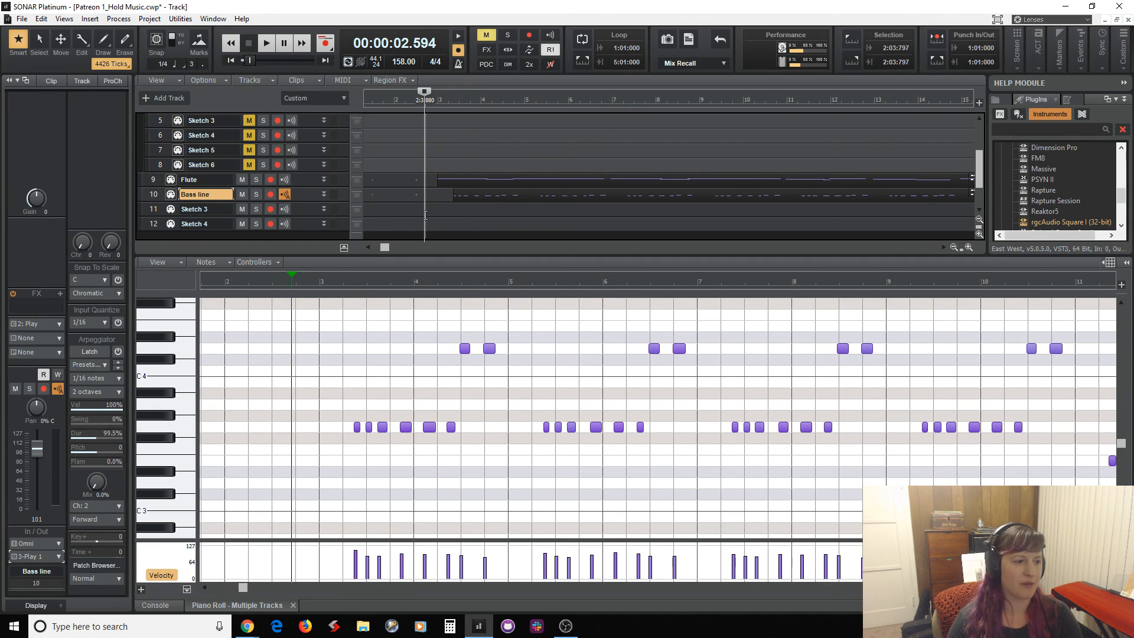
{"action": "key", "text": "alt+Tab"}
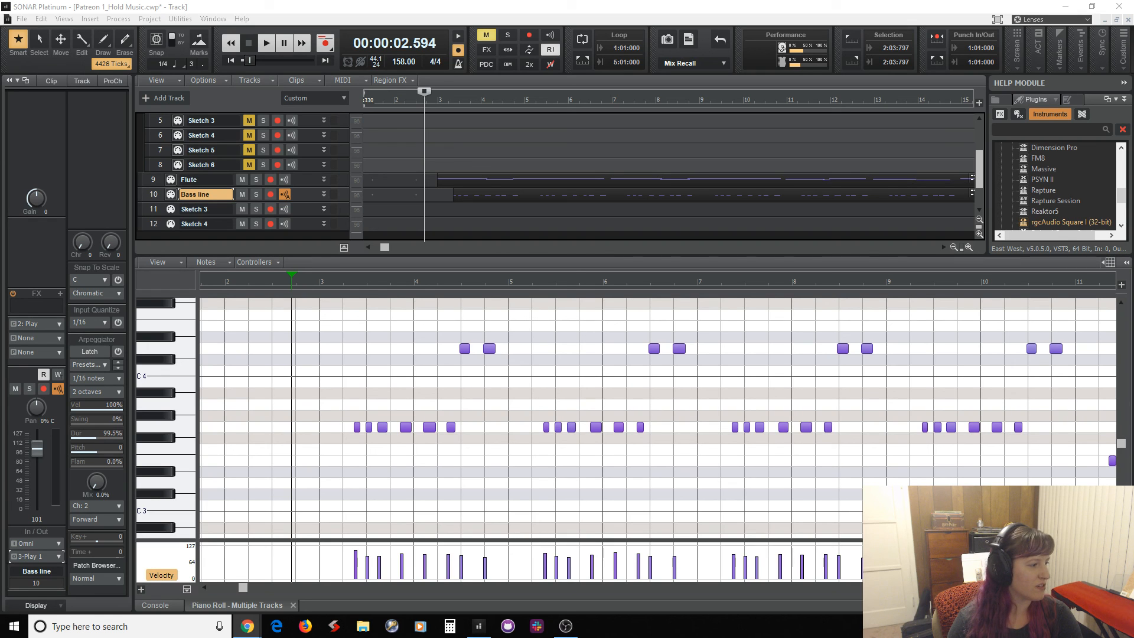
{"action": "key", "text": "alt+Tab"}
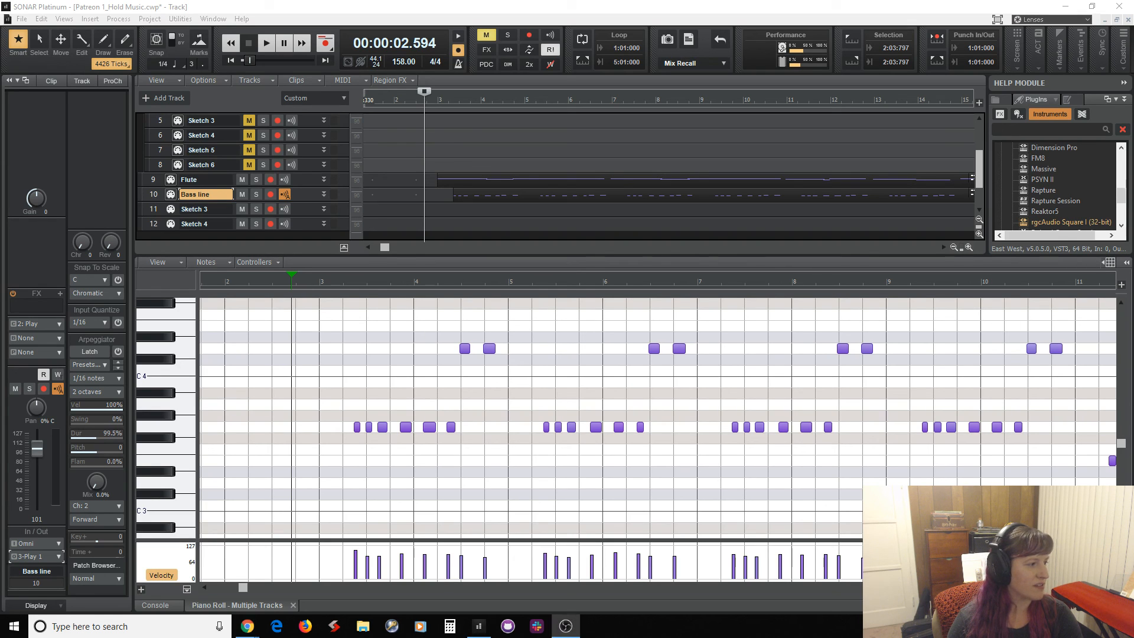